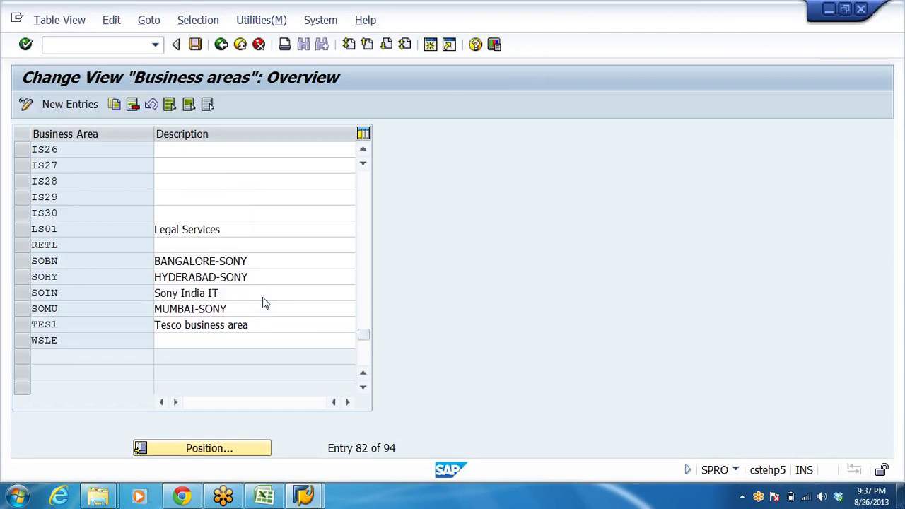
Delete the business areas DRBN, DRCH and DRHY, saving the deletion to the SONY GRP SETTINGS customizing request
scroll(287, 295, up, 11)
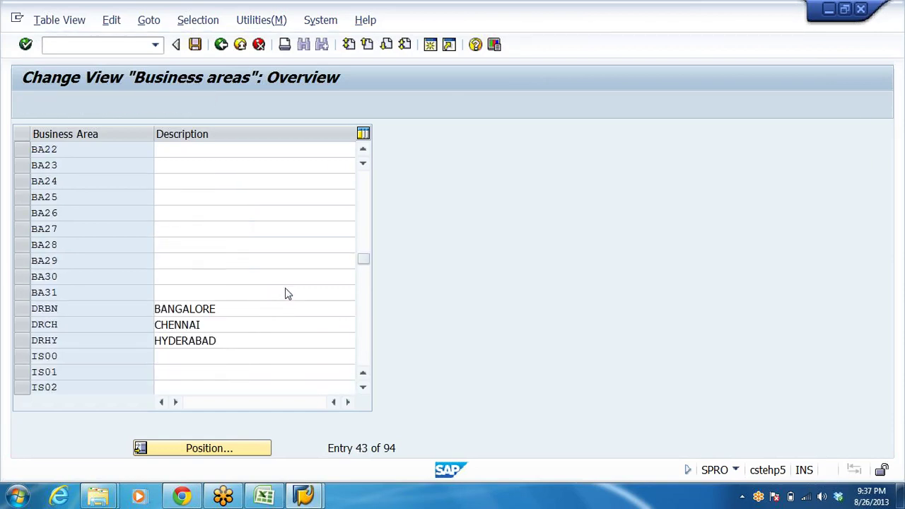
scroll(286, 301, down, 1)
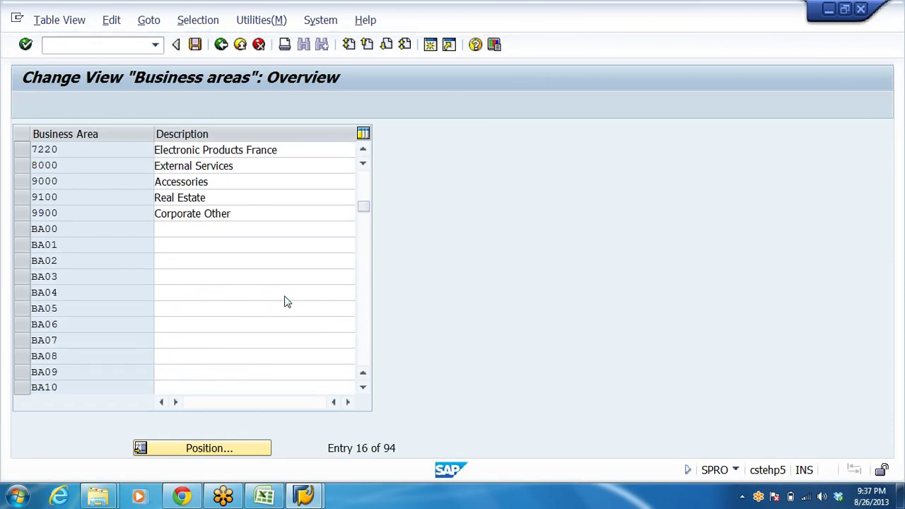
scroll(286, 301, down, 4)
scroll(286, 301, down, 6)
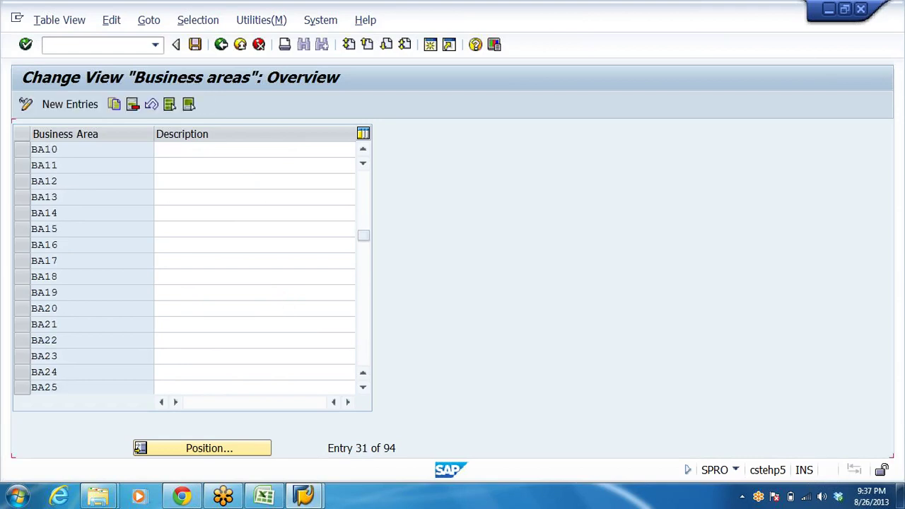
click(22, 262)
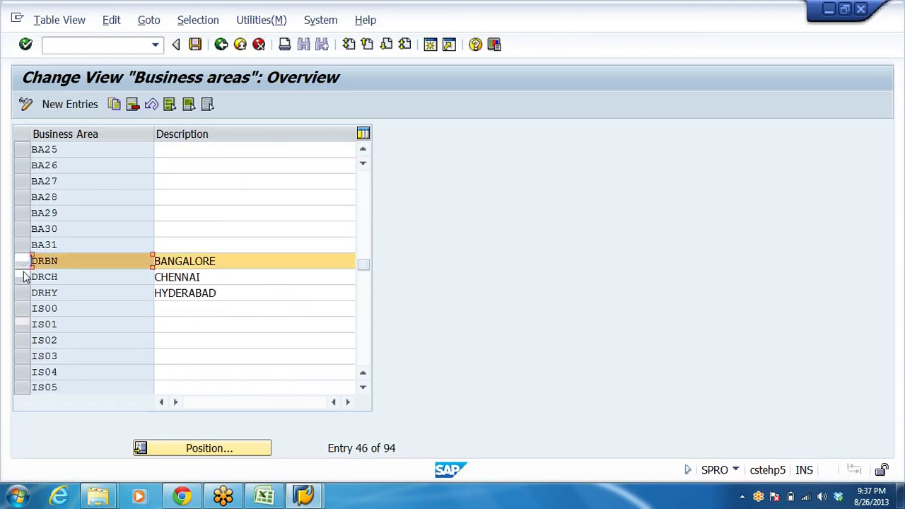
click(24, 278)
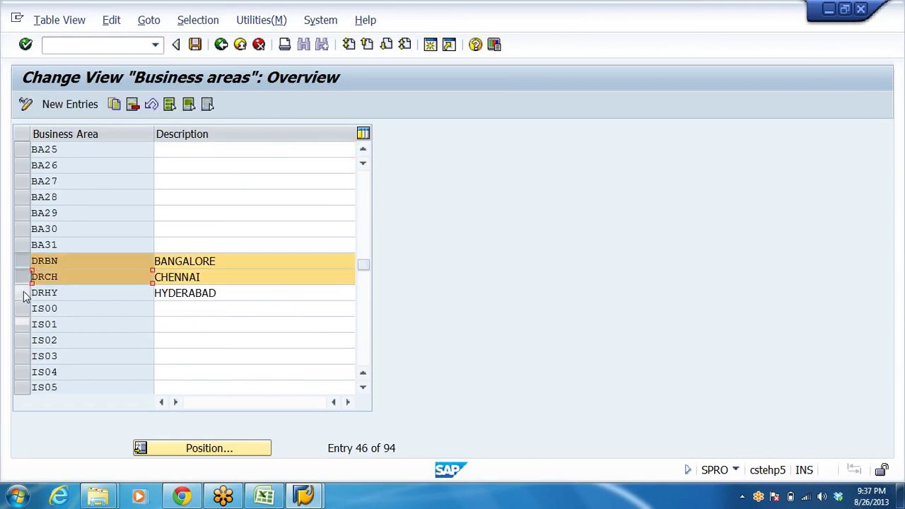
click(23, 293)
click(134, 106)
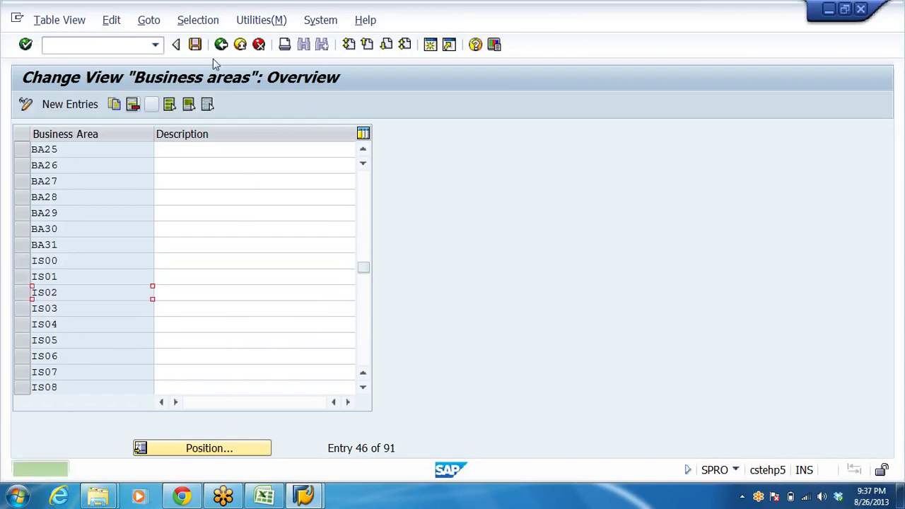
click(195, 45)
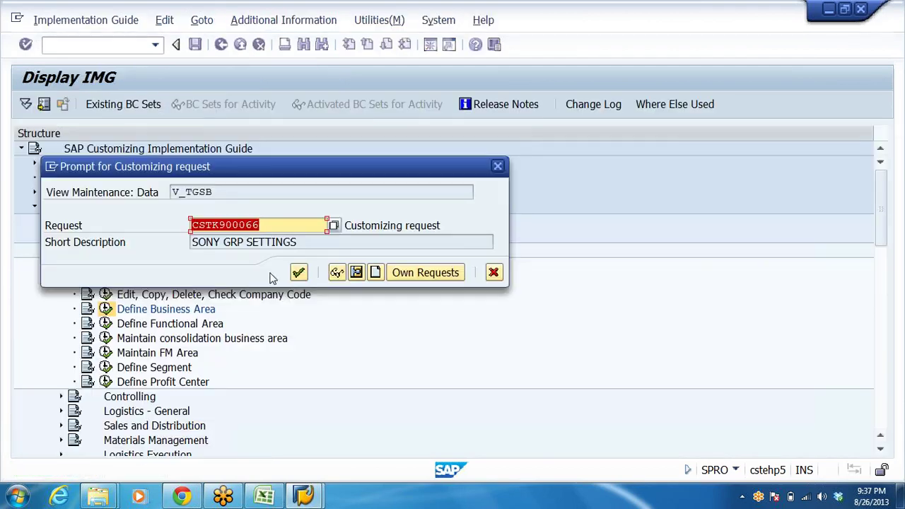
click(299, 272)
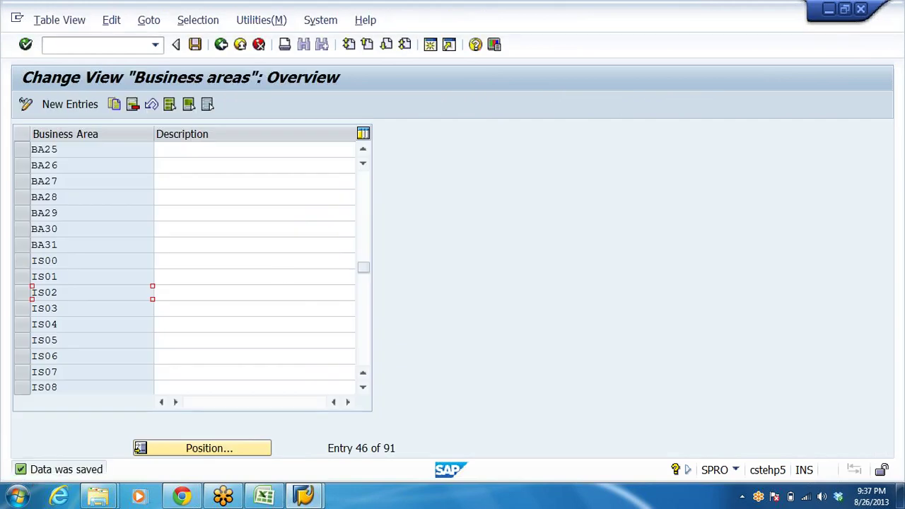
Switch to the DRL_GRP workbook in Excel and review the BANGALORE, CHENNAI and SHAMEERPET PLANT boxes of the organization structure
click(264, 497)
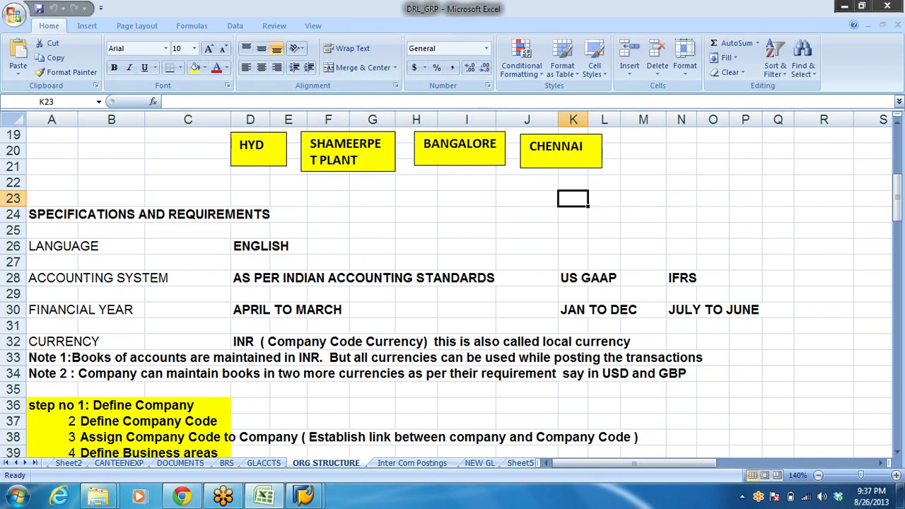
click(457, 145)
click(555, 153)
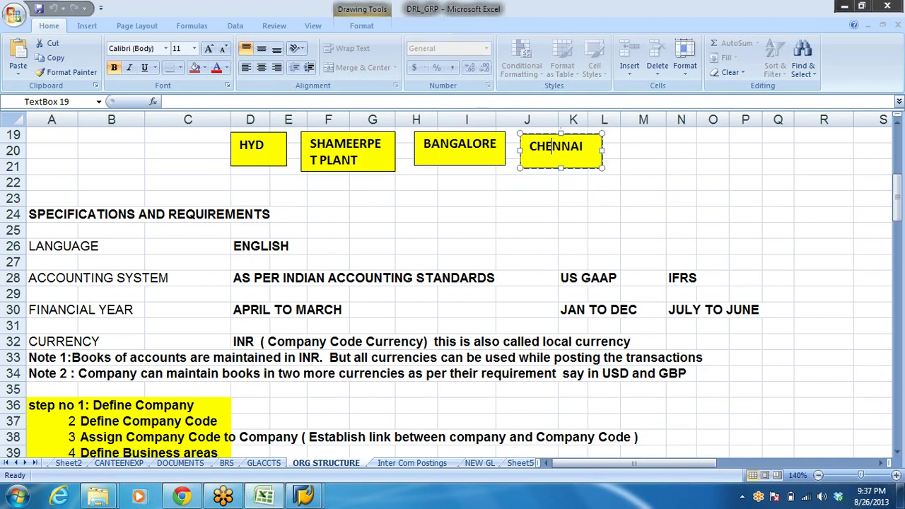
click(551, 146)
click(339, 159)
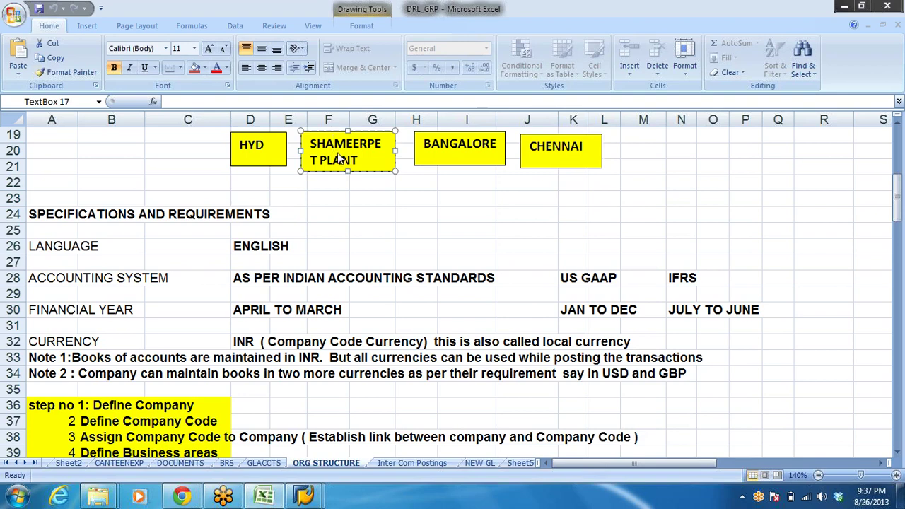
Switch back to SAP and enter a new business area DRBN with the description BANGALORE-DRL
key(alt+Tab)
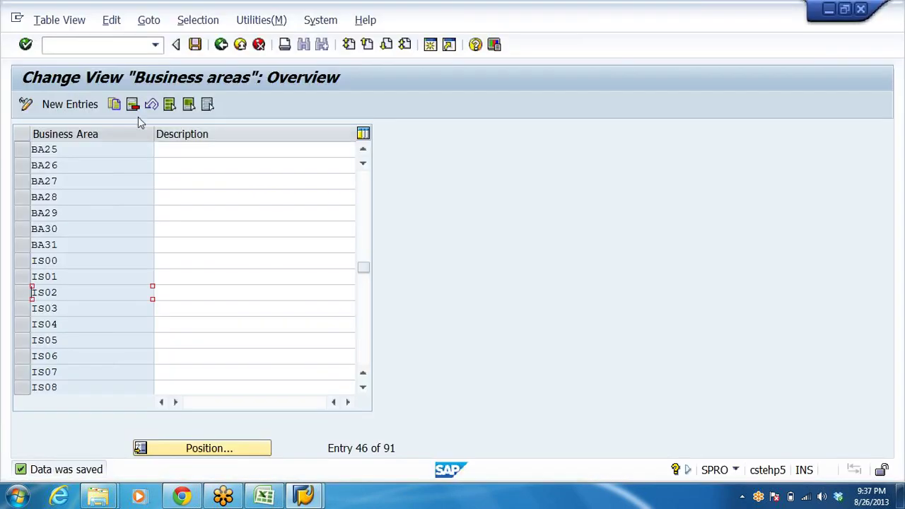
click(74, 108)
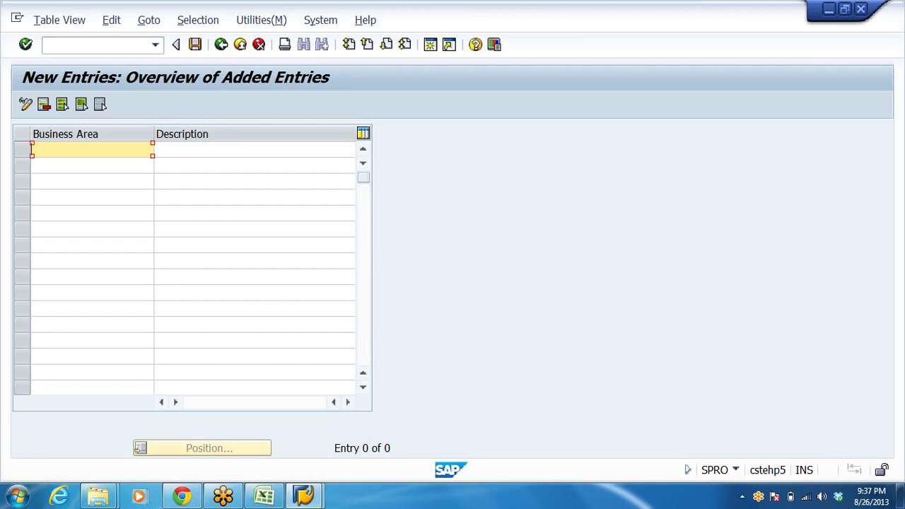
text(DR)
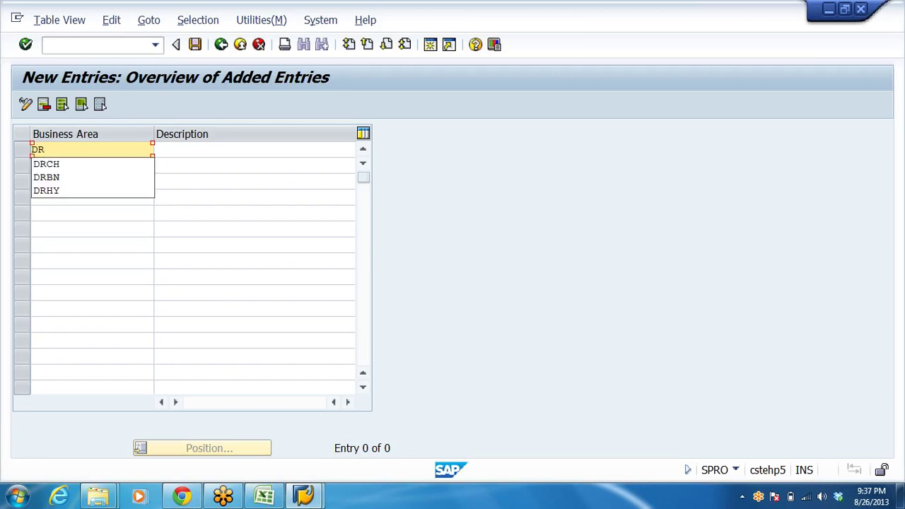
text(BN)
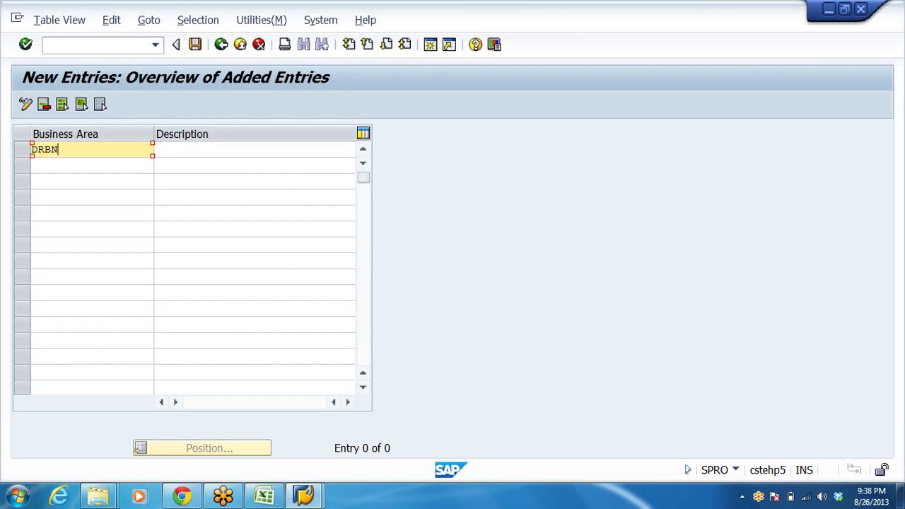
key(Tab)
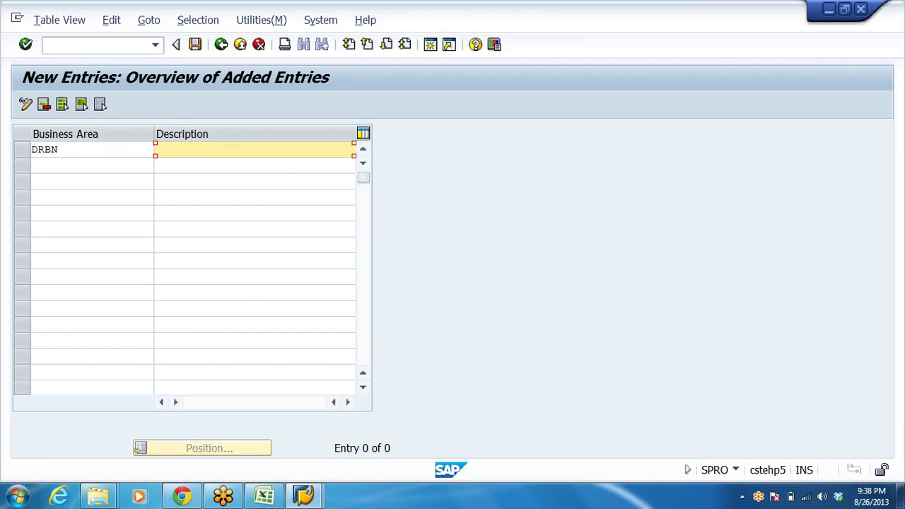
text(BANG)
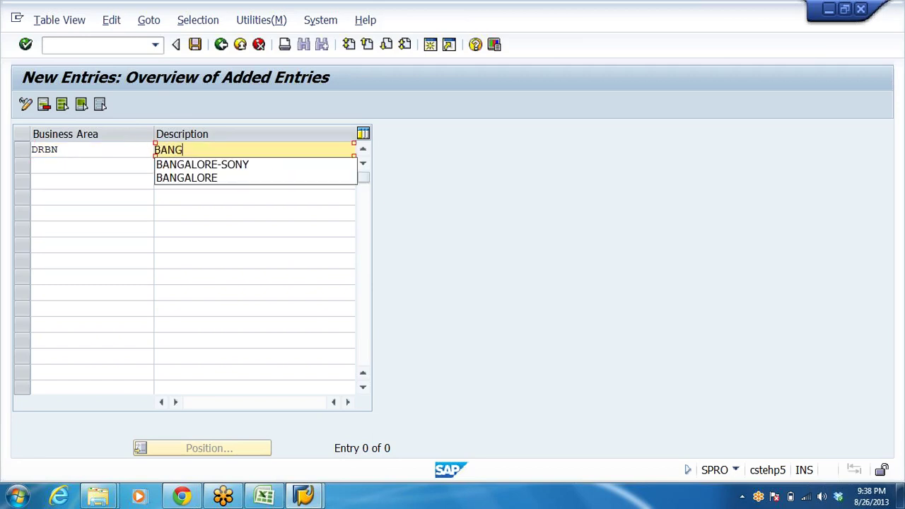
text(ALORE-DRL)
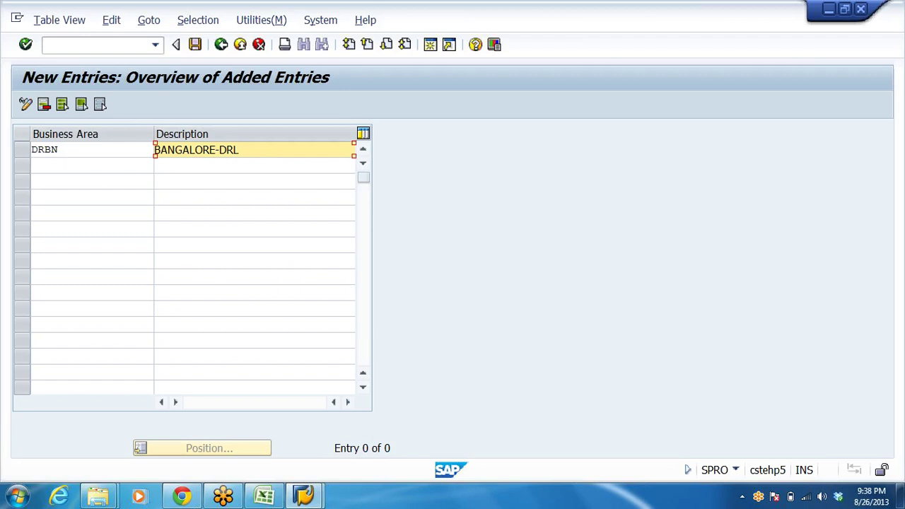
Enter a second new business area DRHY with the description HYDERABAD-DRL
click(92, 165)
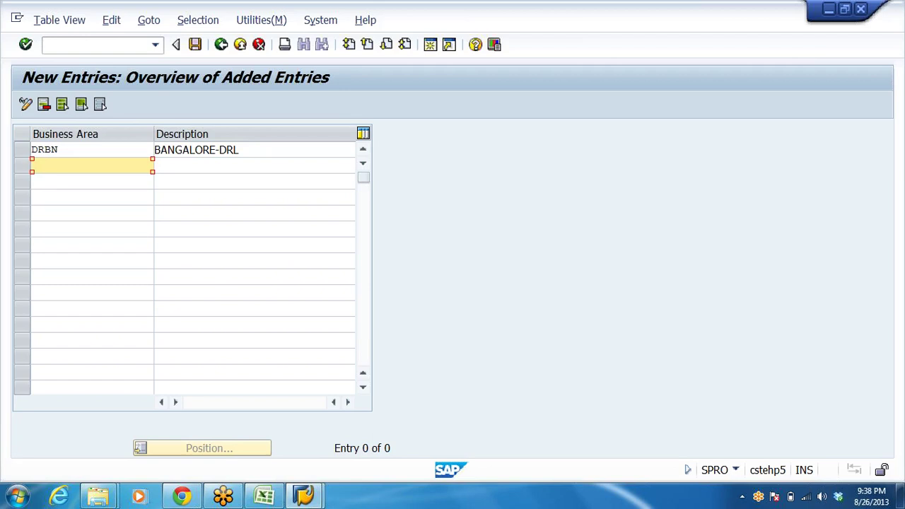
text(DRHY)
key(Tab)
text(H)
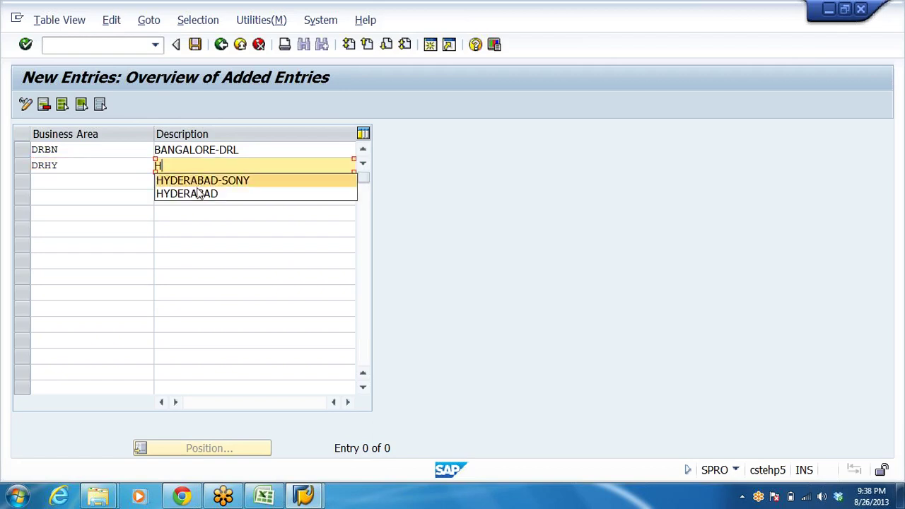
click(187, 193)
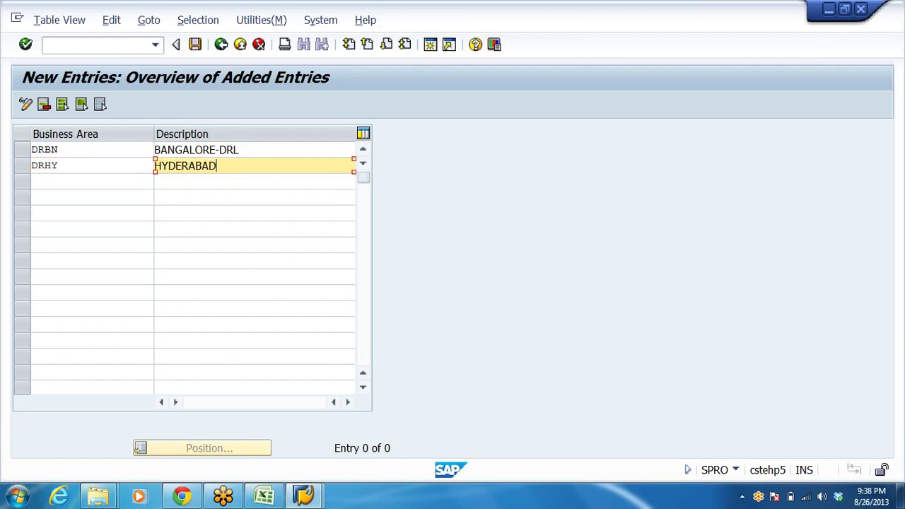
text(-DRL)
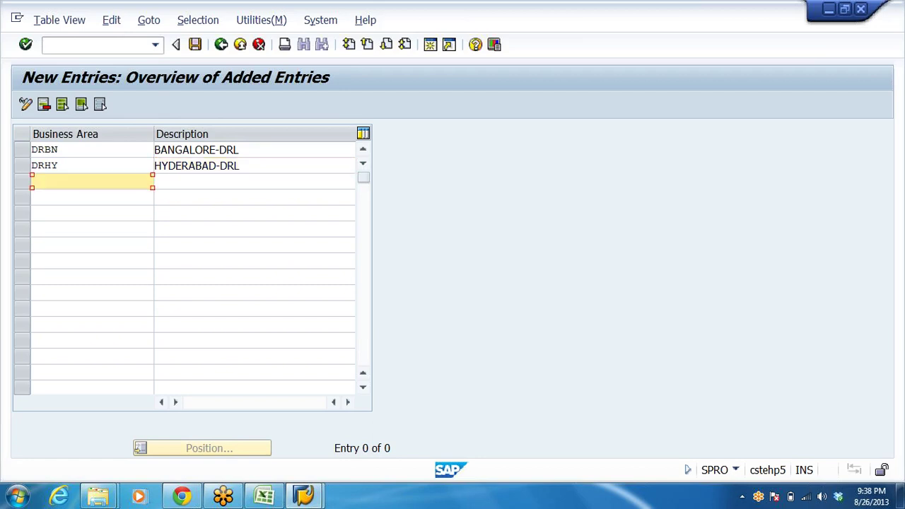
Enter a third new business area DRCH with the description CHENNAI-DRL and save the new entries
text(DRCH)
key(Tab)
text(C)
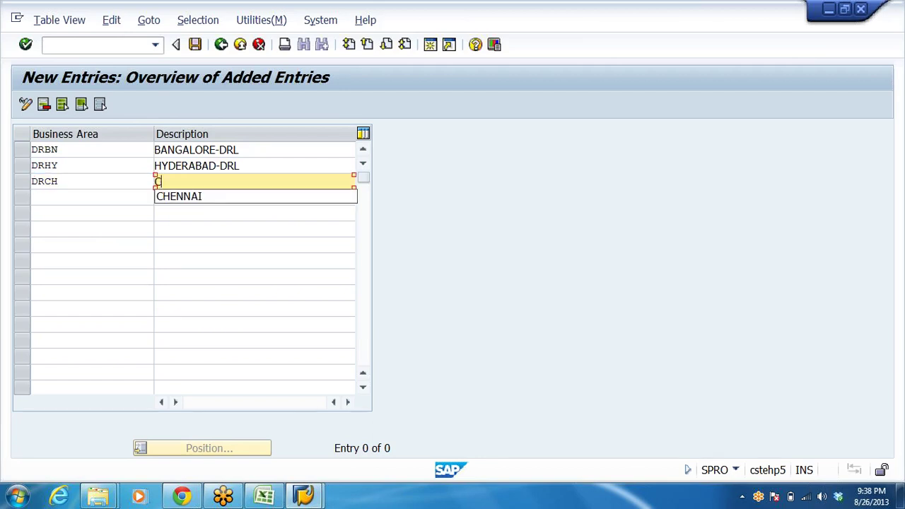
click(179, 196)
text(-DRL)
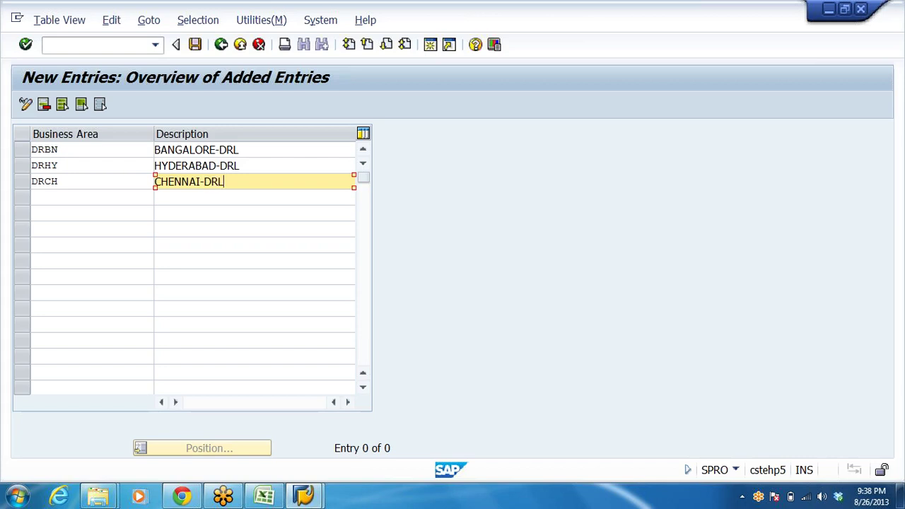
click(195, 45)
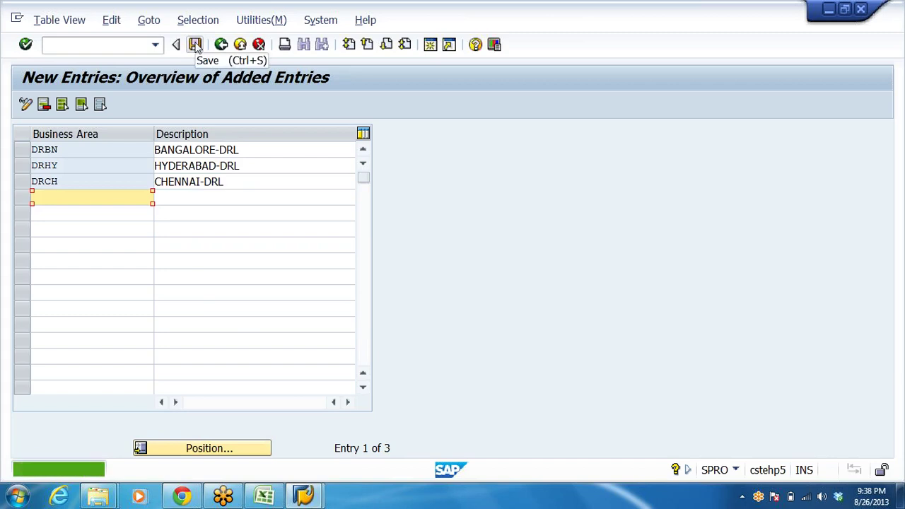
Return to the implementation guide and collapse the Financial Accounting, Definition and Enterprise Structure nodes
click(222, 44)
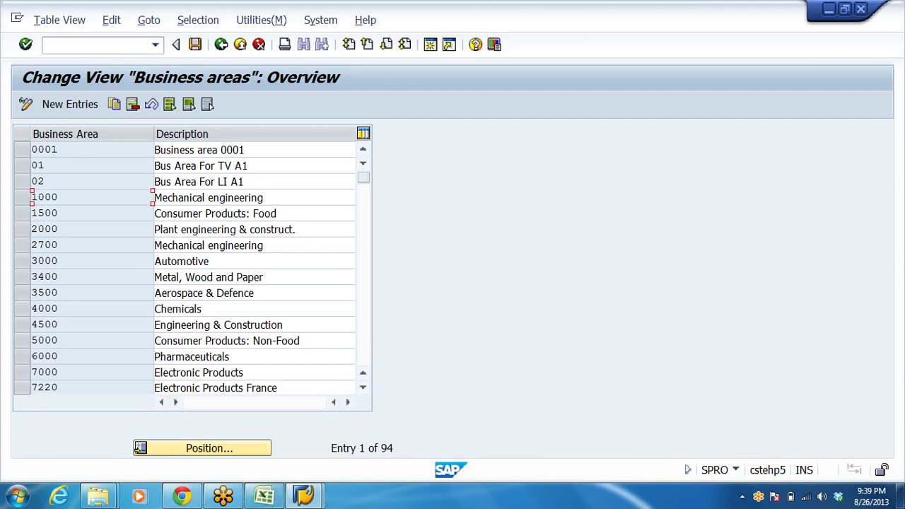
click(221, 44)
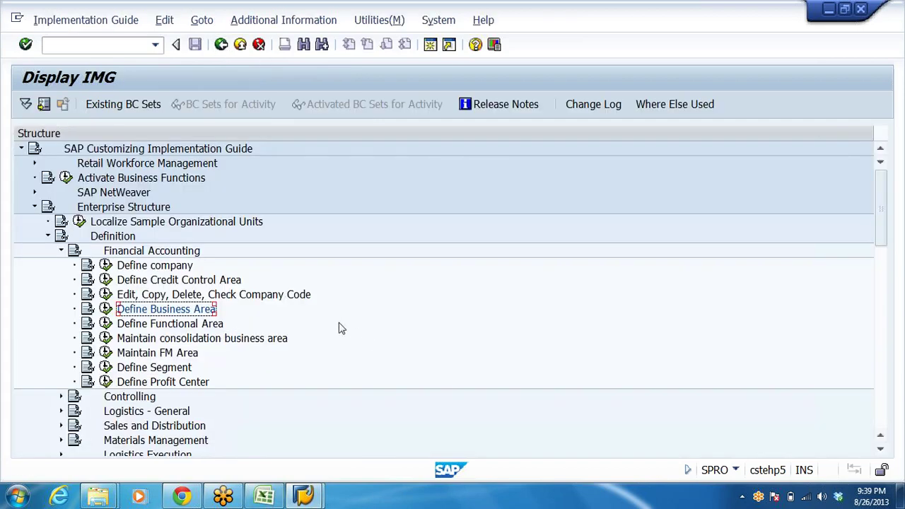
click(61, 251)
click(47, 236)
click(35, 207)
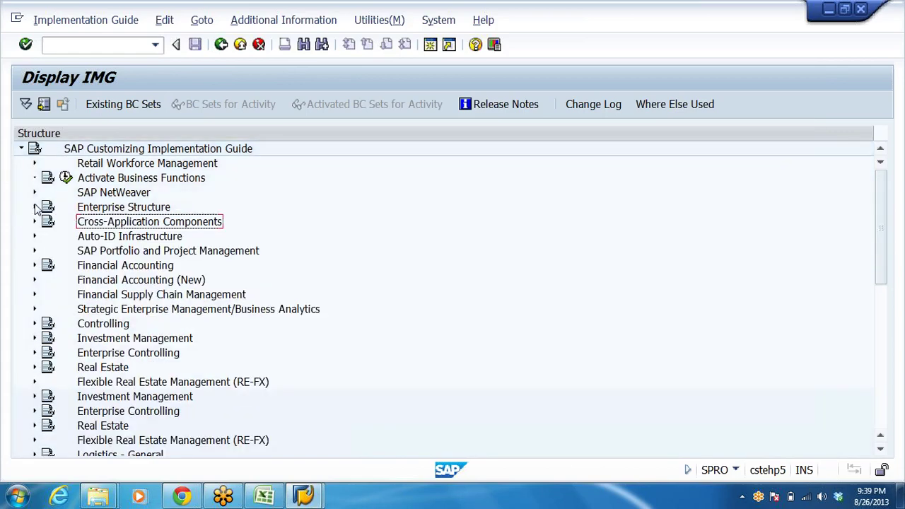
Switch to the DRL_GRP workbook in Excel and review configuration steps 5 to 8 on chart of accounts, account group and retained earnings
click(264, 495)
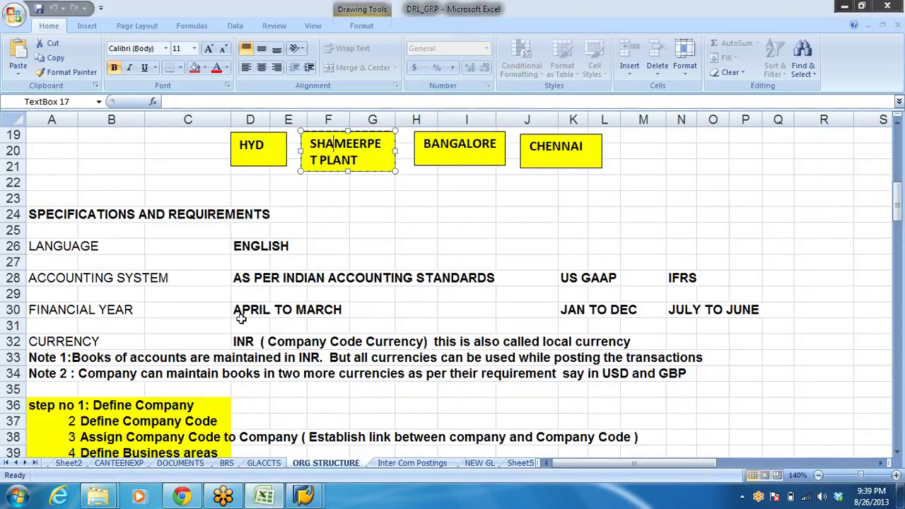
scroll(240, 318, down, 9)
scroll(270, 297, up, 3)
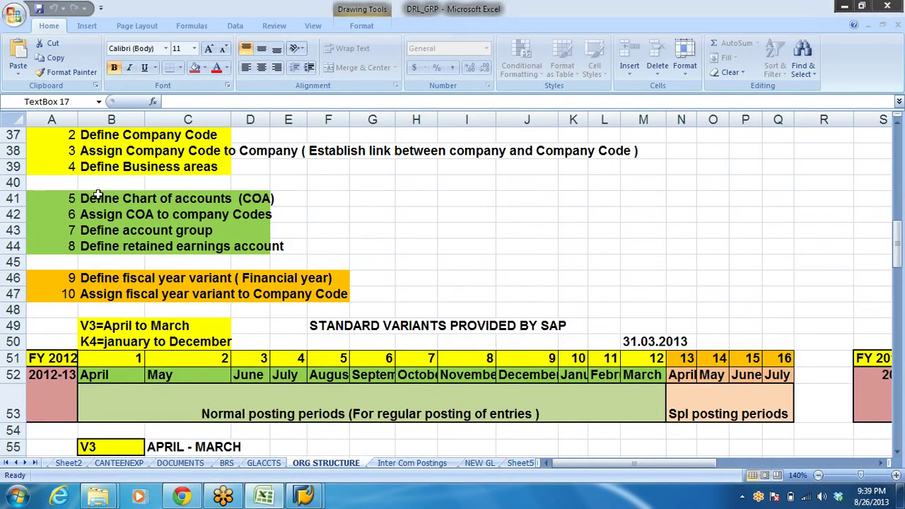
click(98, 196)
click(110, 214)
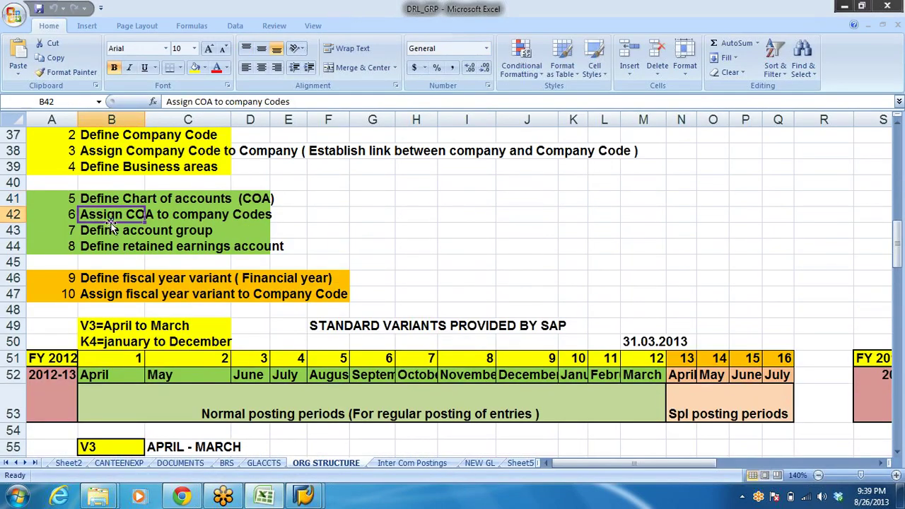
click(103, 231)
click(101, 248)
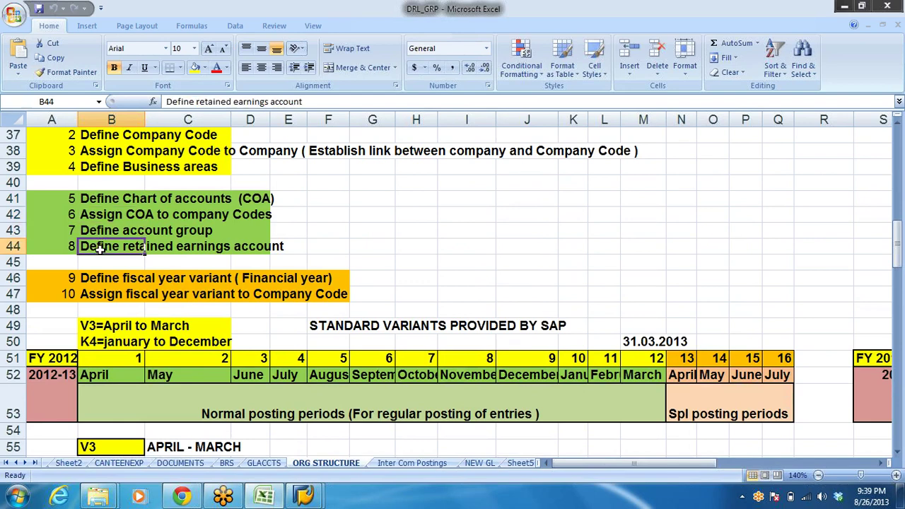
click(90, 199)
drag(90, 199, 307, 247)
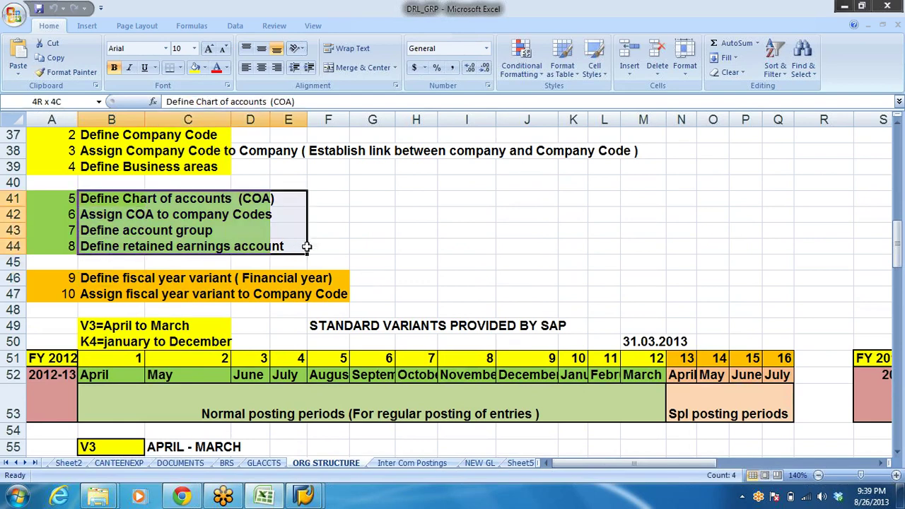
click(396, 230)
Switch back to the SAP implementation guide and expand the Enterprise Structure node
key(alt+Tab)
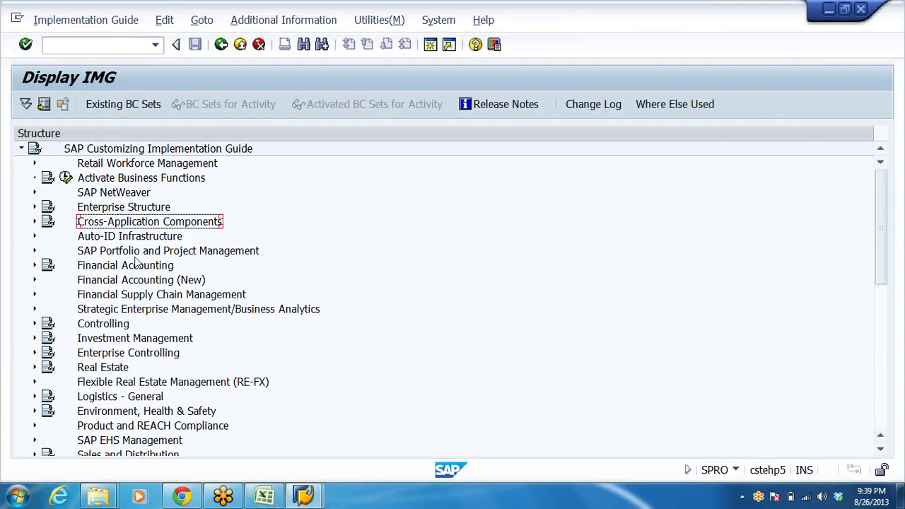
click(103, 212)
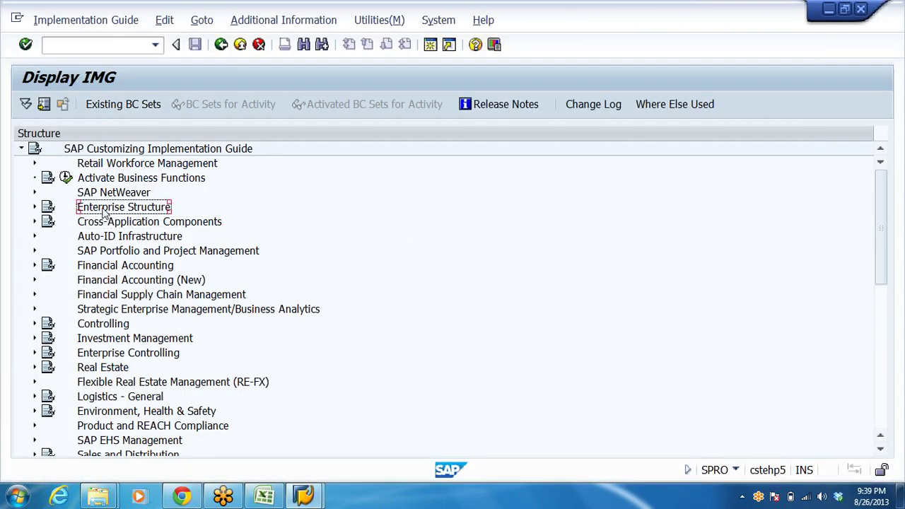
click(35, 206)
scroll(271, 257, down, 2)
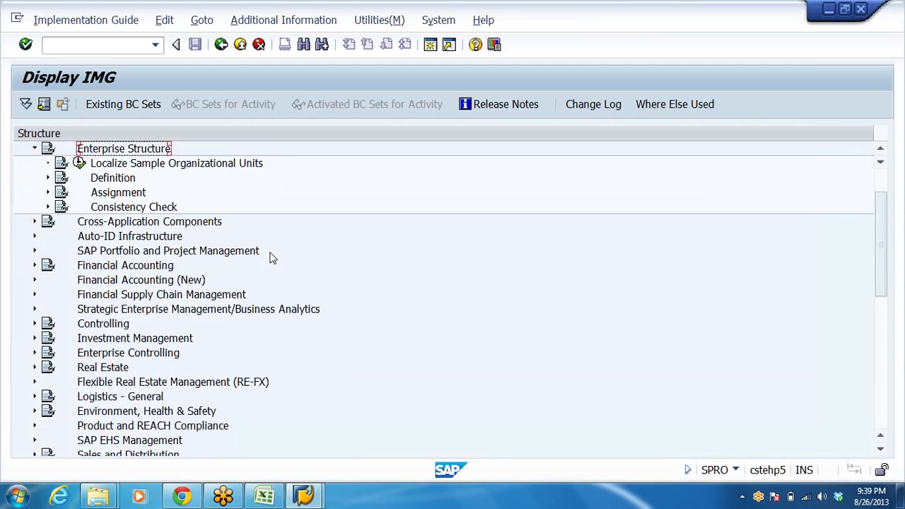
Expand Financial Accounting (New), General Ledger Accounting (New), Master Data, G/L Accounts and Preparations in the implementation guide
click(180, 284)
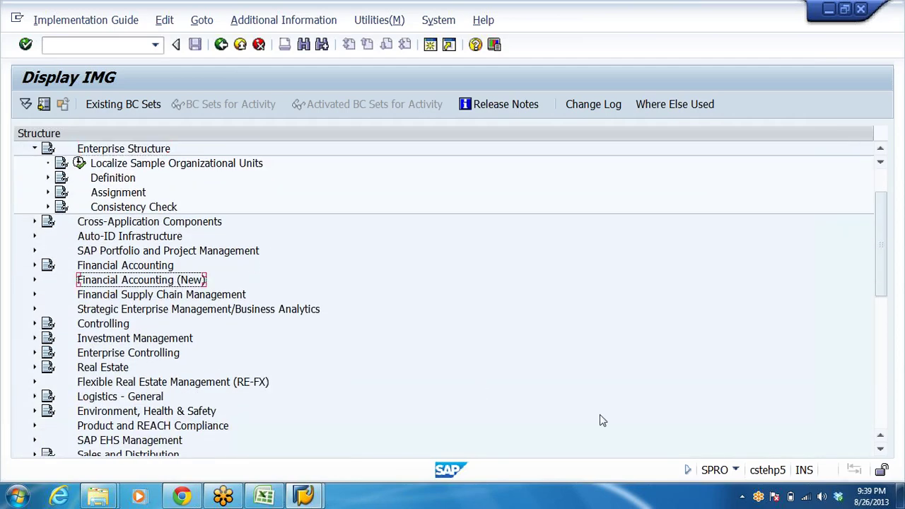
key(Down)
key(Right)
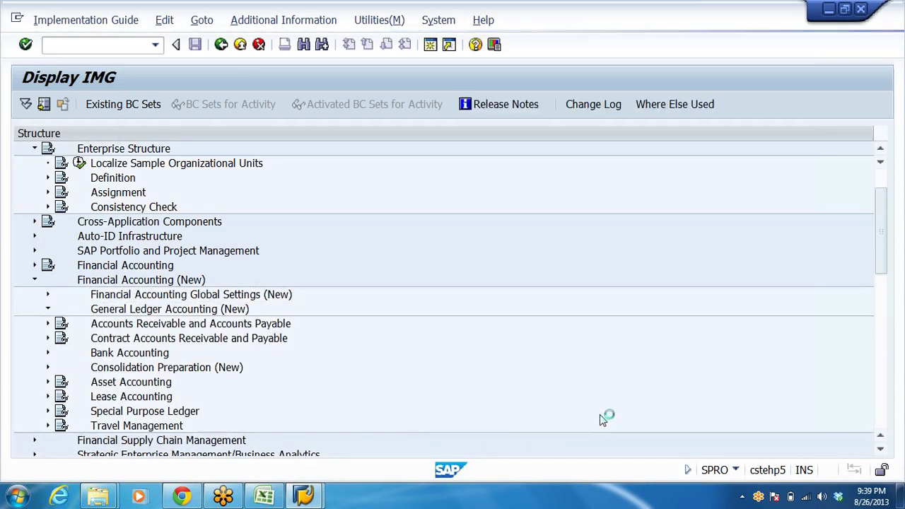
key(Down)
key(Right)
key(Down)
key(Right)
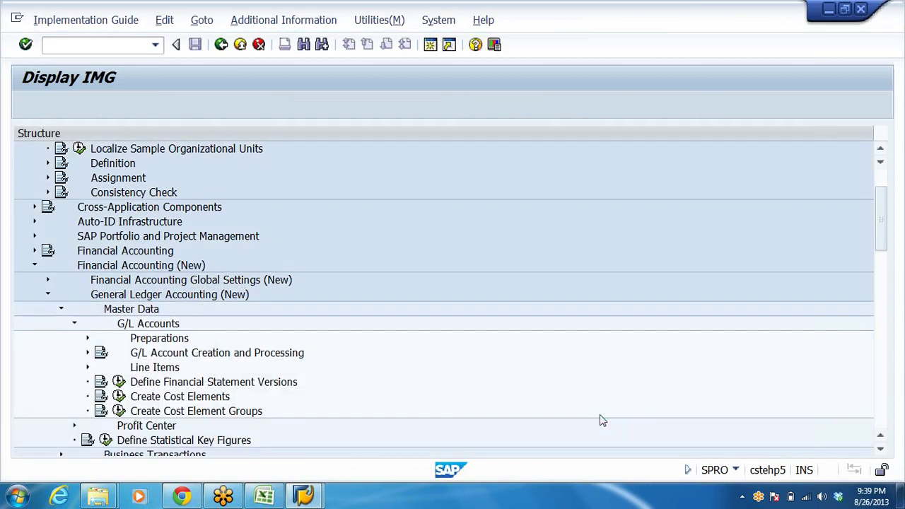
key(Down)
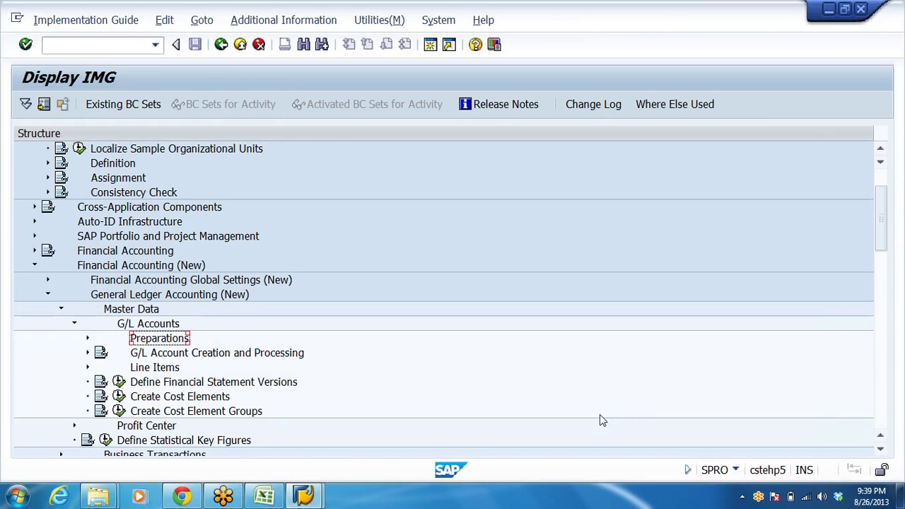
key(Right)
Compare the chart of accounts, account group and retained earnings activities under Preparations with configuration steps 5 to 8 in the Excel workbook
key(Down)
key(Down)
key(alt+Tab)
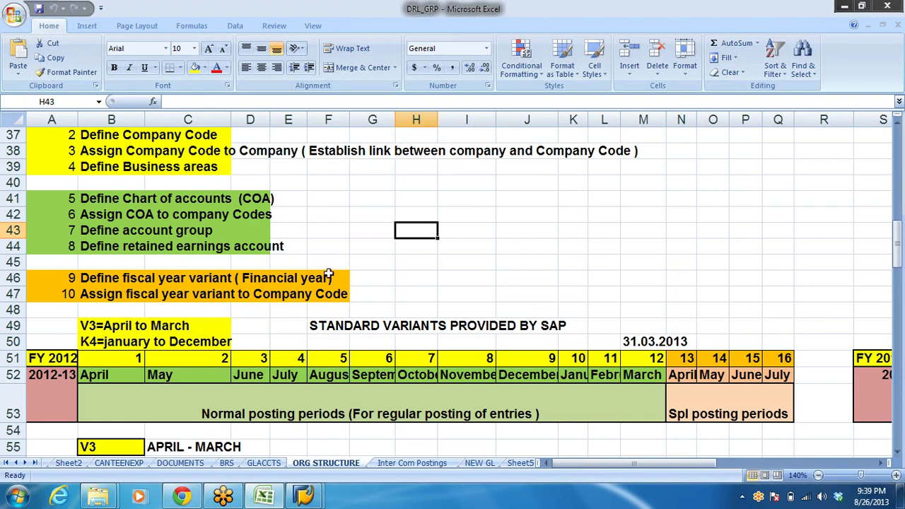
key(alt+Tab)
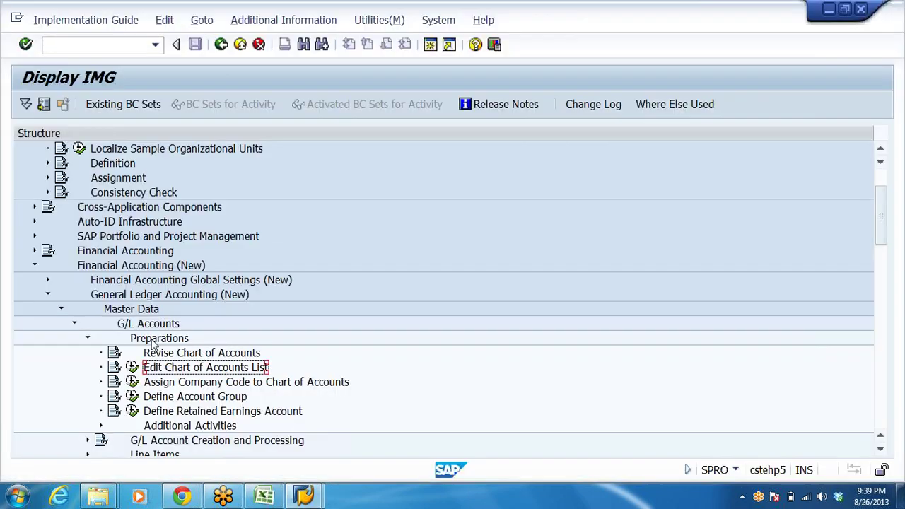
click(155, 384)
click(156, 398)
click(161, 412)
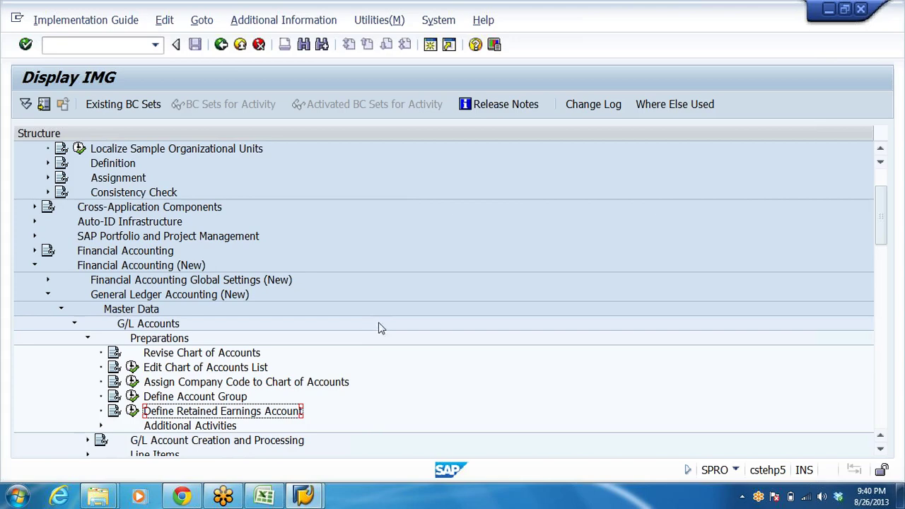
Open the Edit Chart of Accounts List activity under Preparations
scroll(401, 297, down, 3)
click(132, 250)
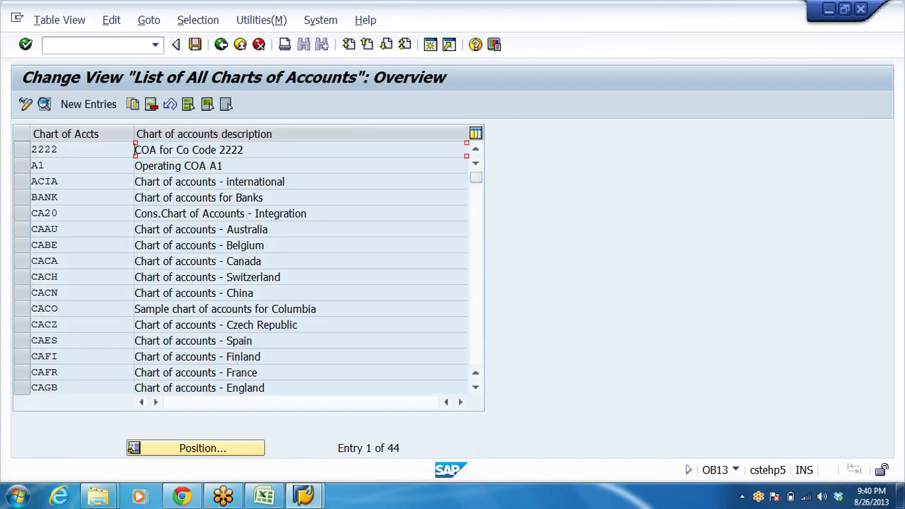
Start a new chart of accounts entry DRCA with the description CHART OF ACCOUNTS FOR DRL GRP and maintenance language English
click(81, 105)
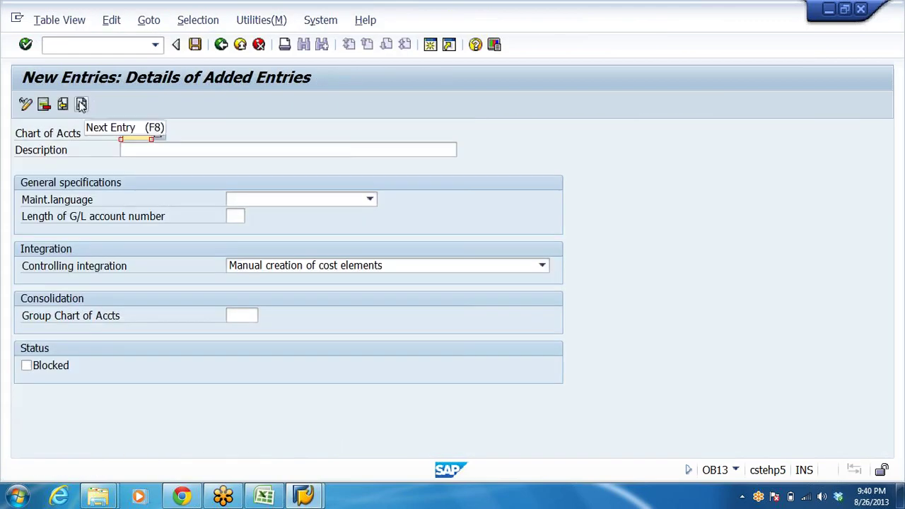
key(BackSpace)
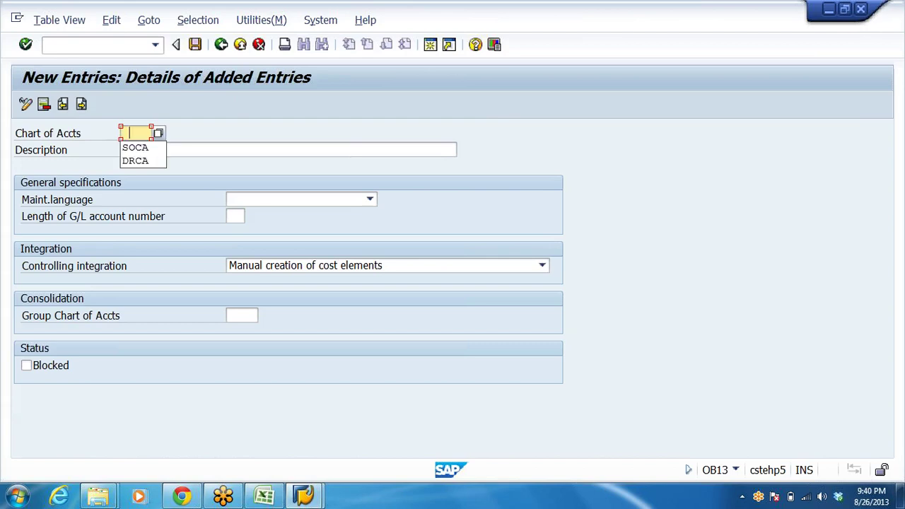
click(137, 162)
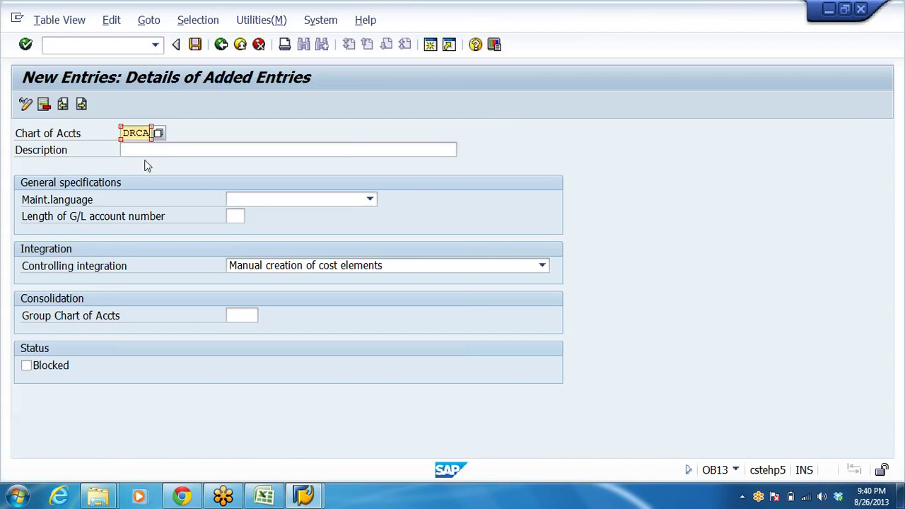
key(Tab)
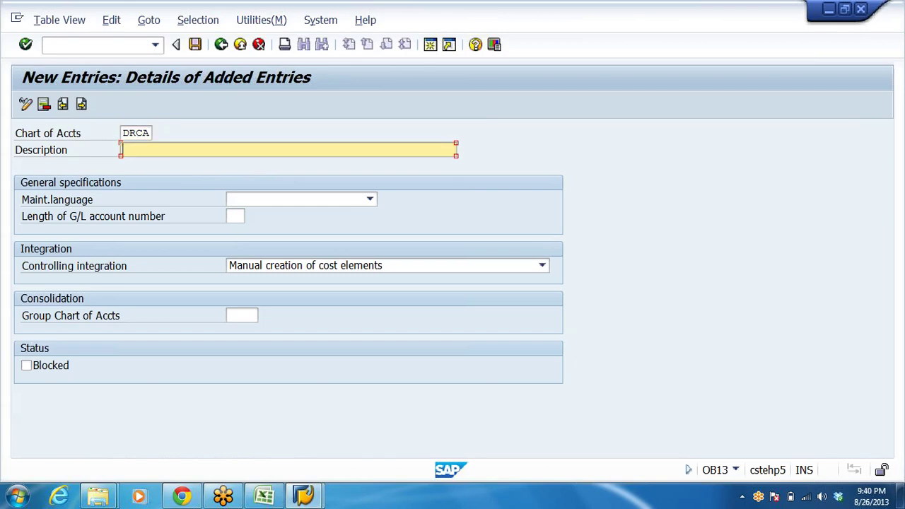
key(BackSpace)
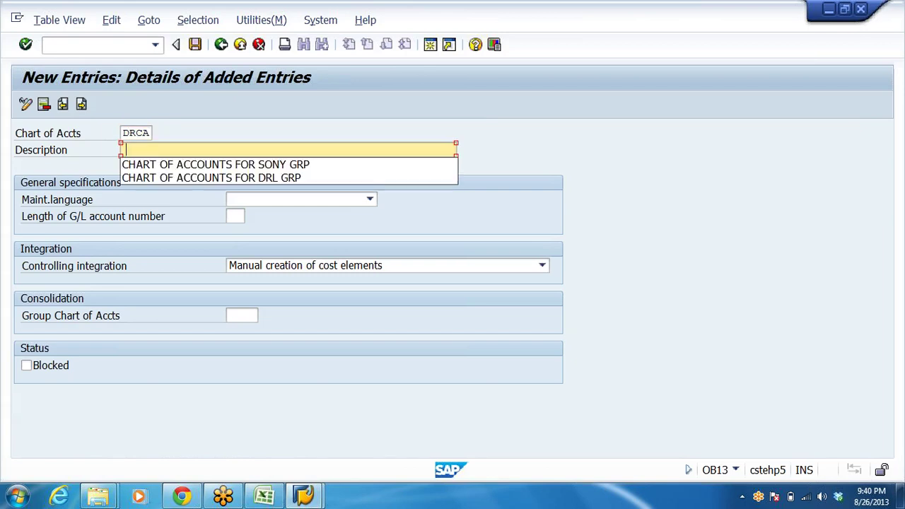
click(164, 177)
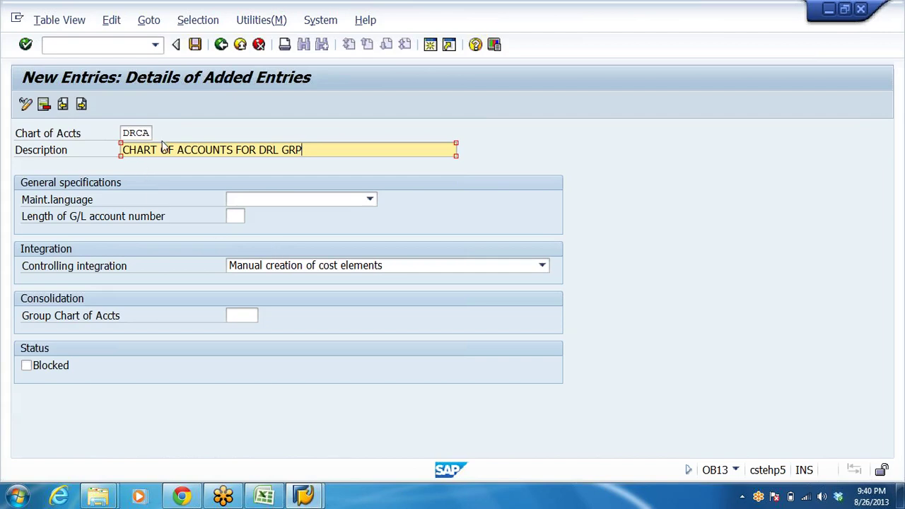
key(shift+Home)
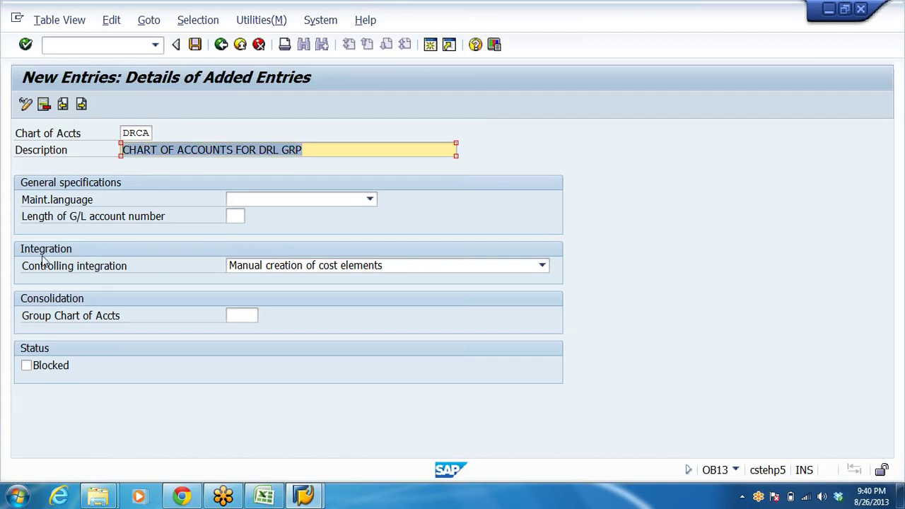
click(59, 205)
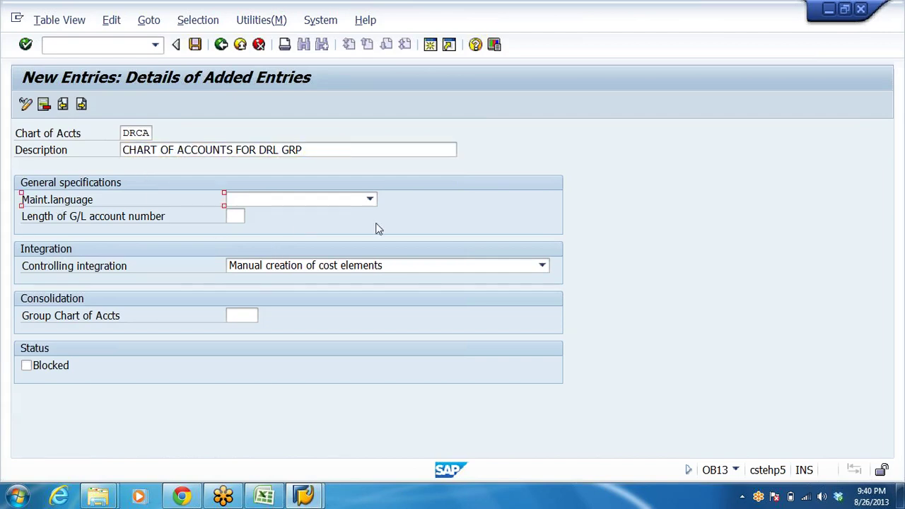
click(370, 200)
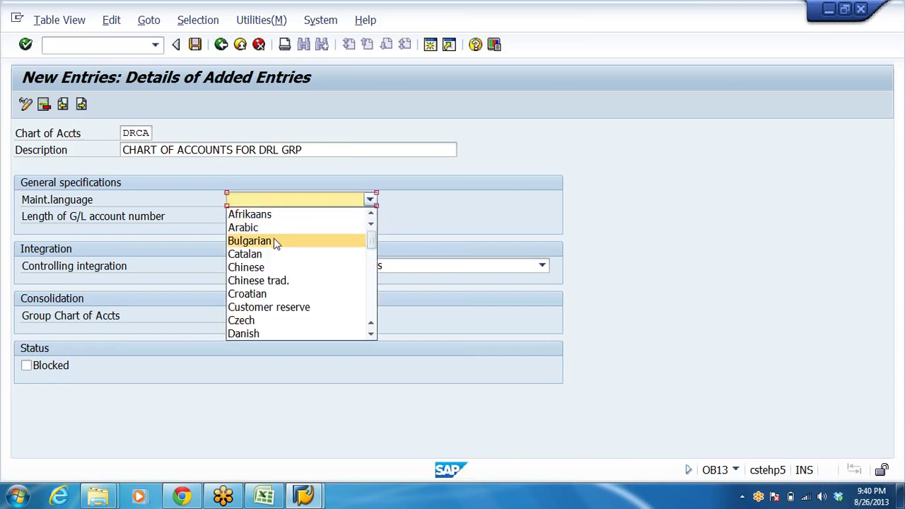
click(273, 240)
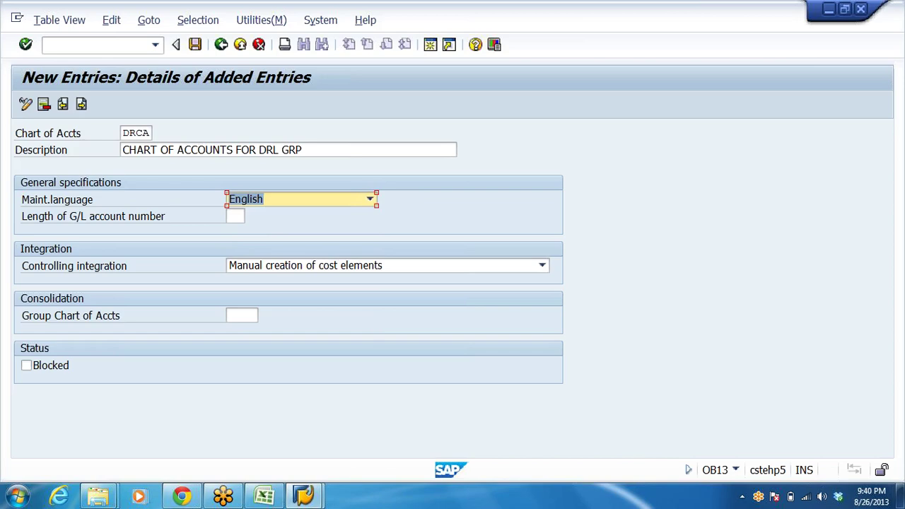
Check the account number ranges on the workbook's ACC GRP sheet and set the length of G/L account number to 6 in SAP
click(235, 216)
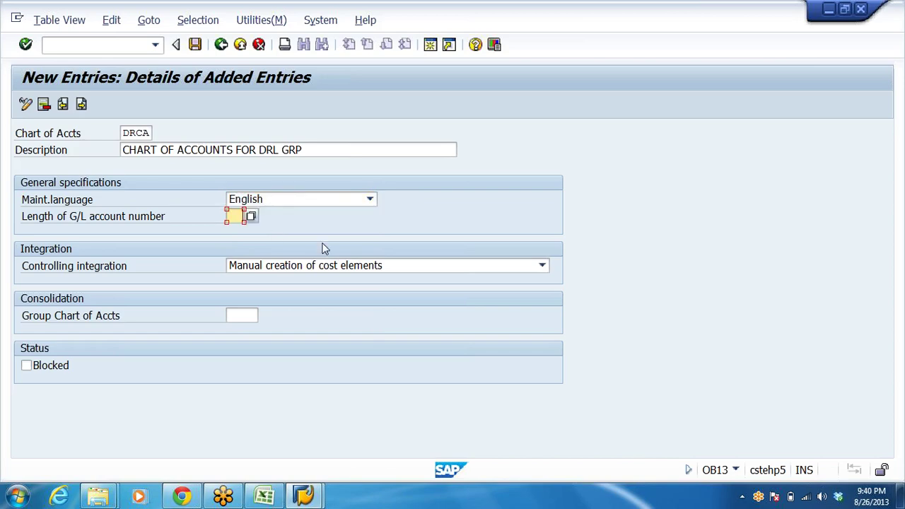
click(263, 496)
click(6, 464)
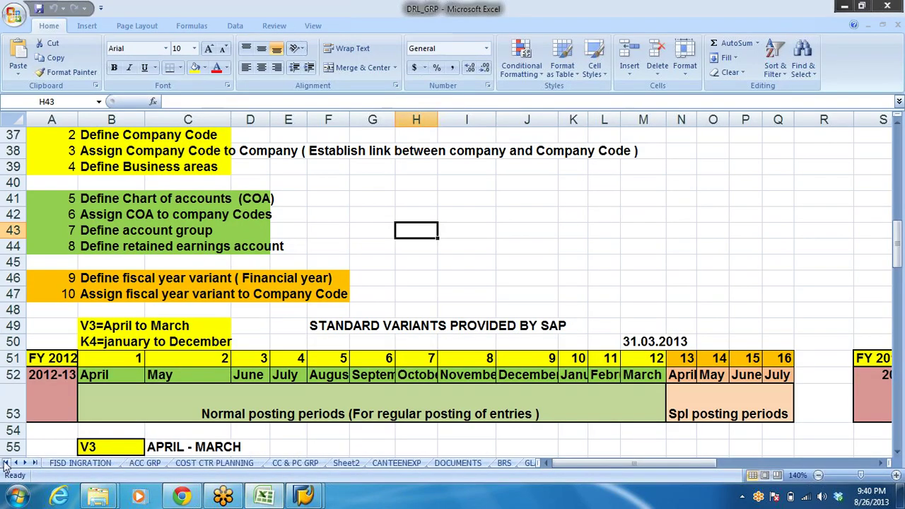
click(144, 463)
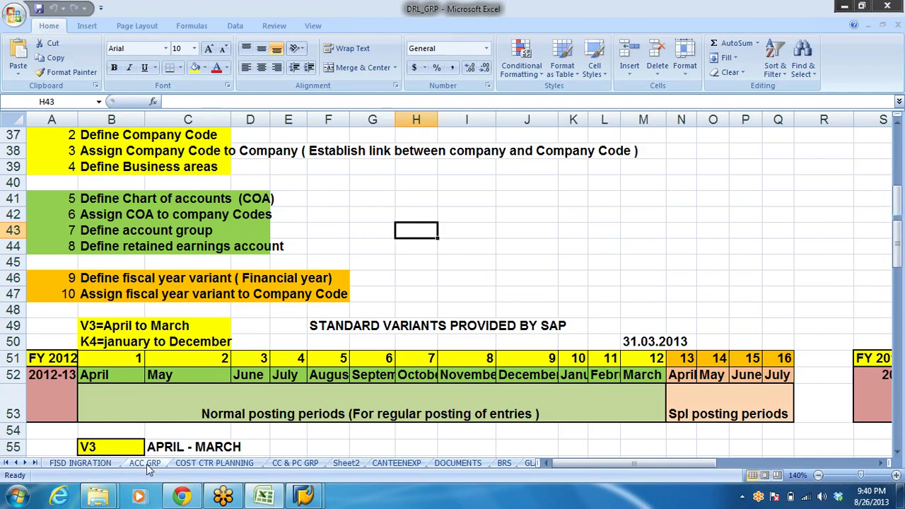
scroll(453, 263, up, 3)
drag(396, 200, 469, 248)
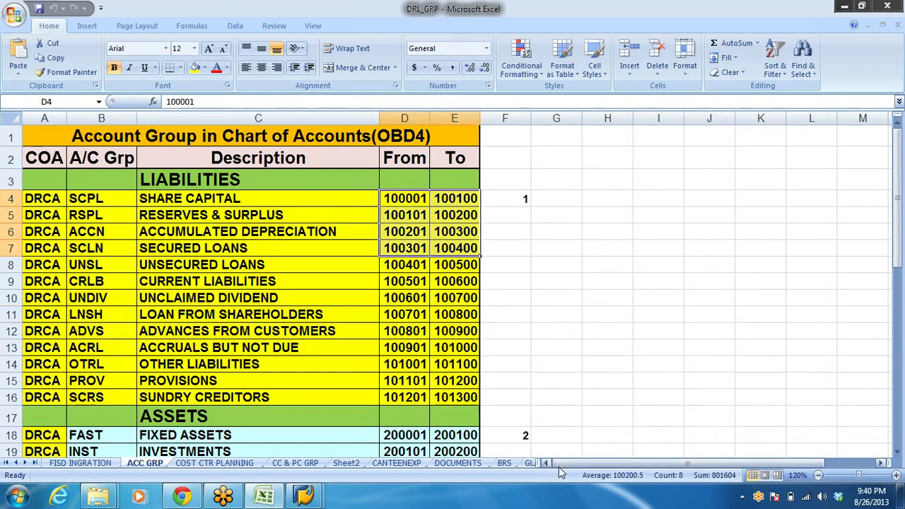
key(ctrl+c)
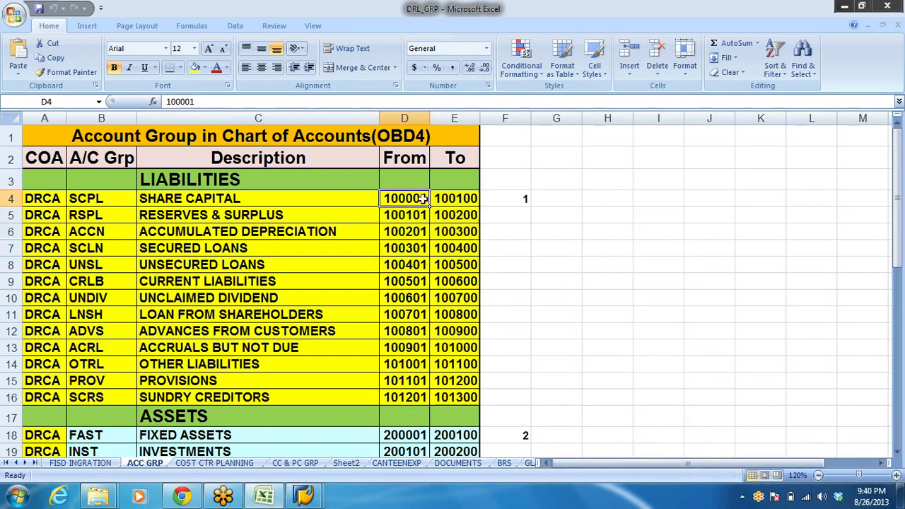
key(alt+Tab)
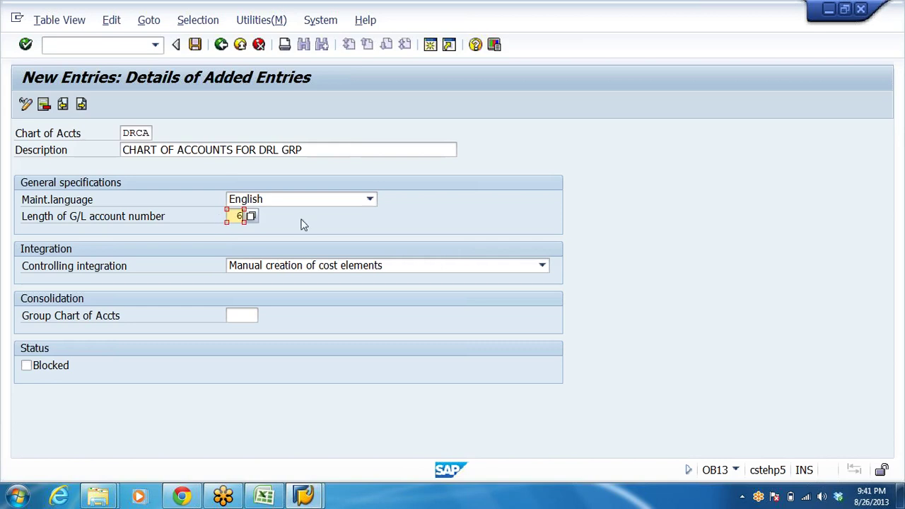
Go over the new DRCA entry's fields and discard the entry without saving
click(322, 203)
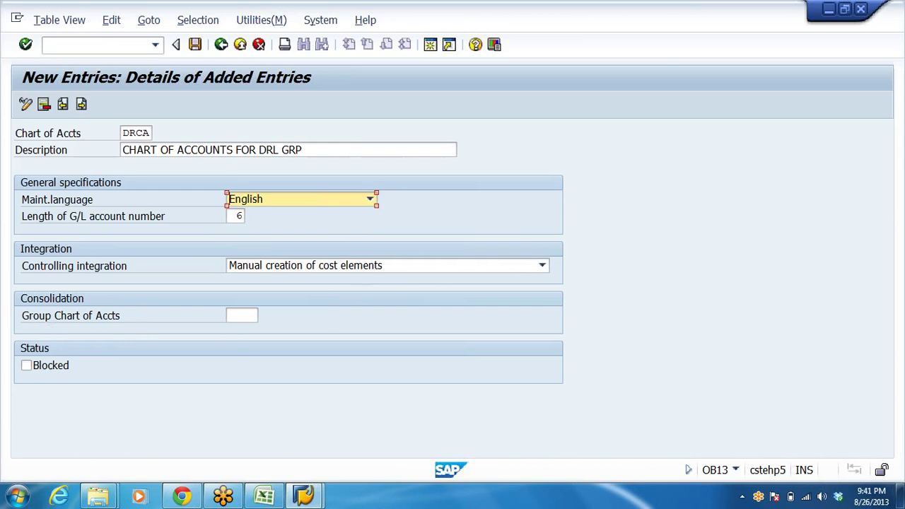
click(242, 316)
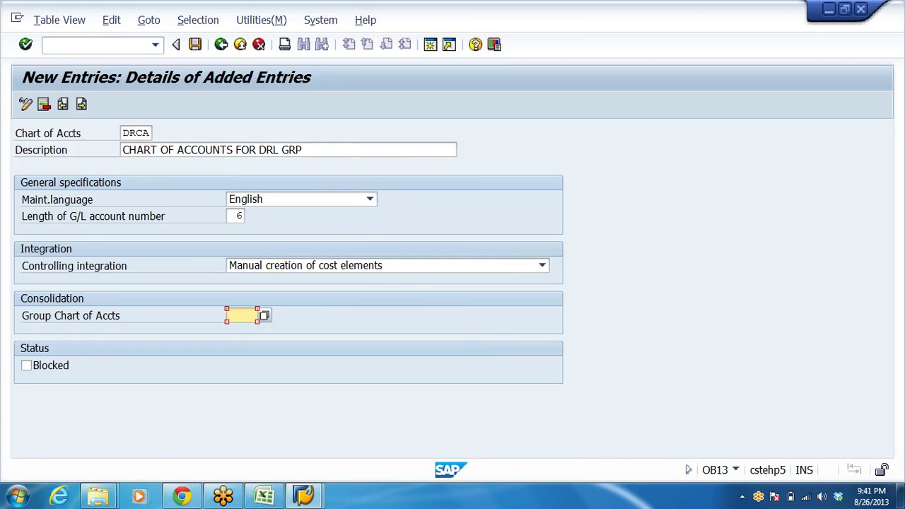
click(136, 133)
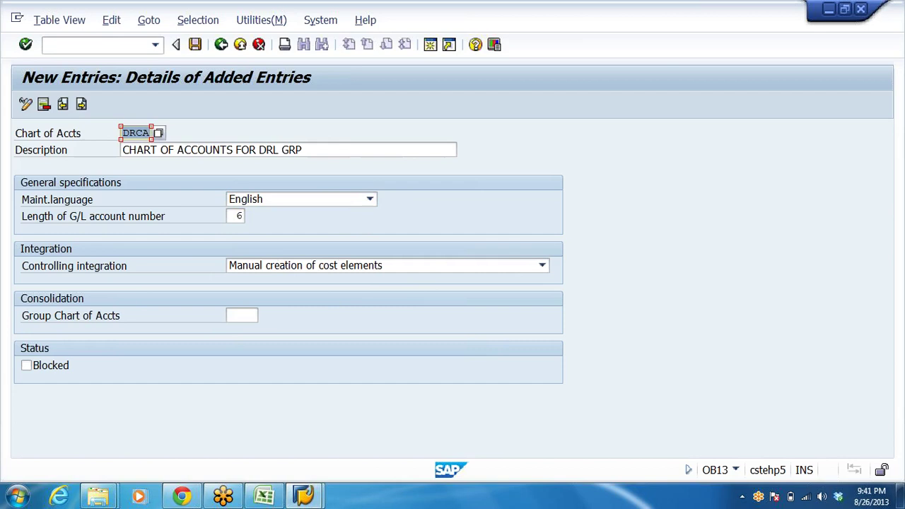
key(Tab)
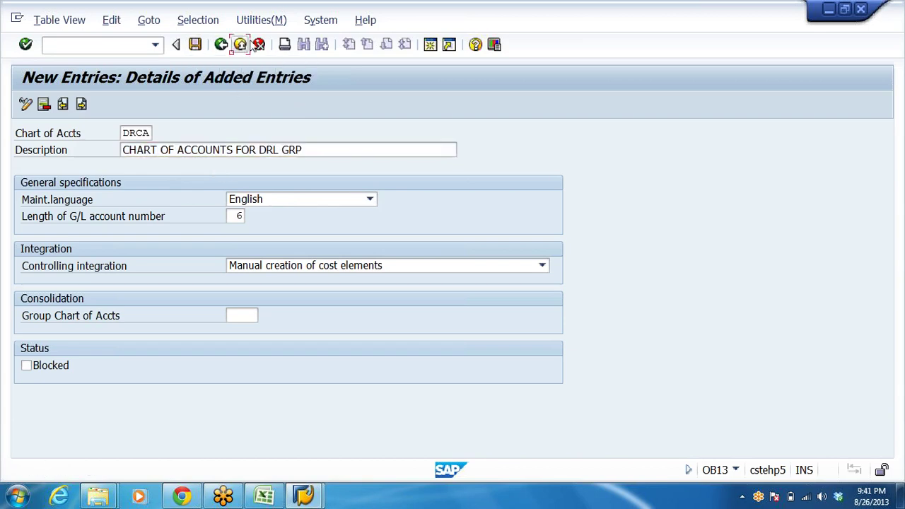
click(259, 44)
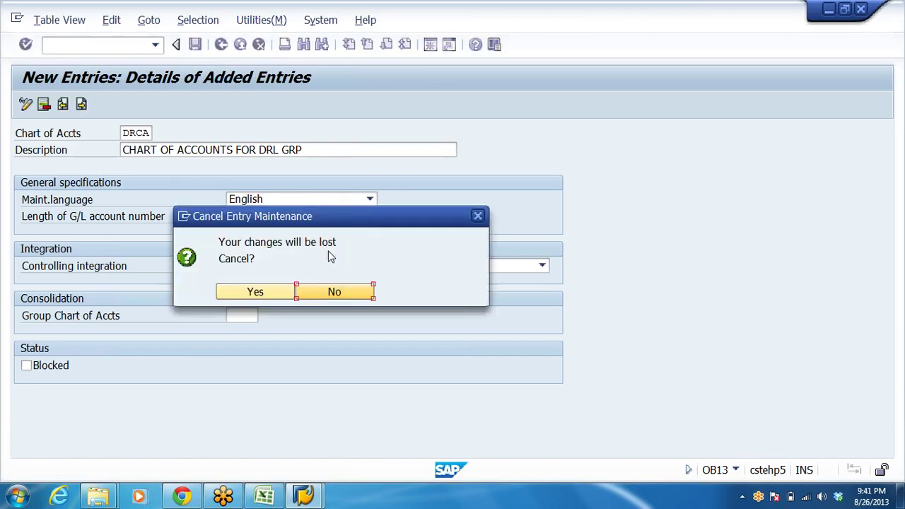
click(256, 292)
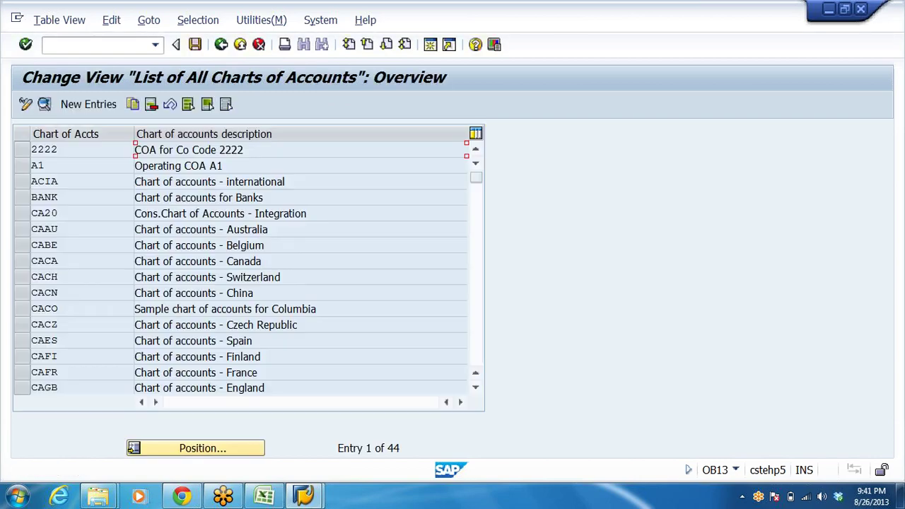
Position the list of all charts of accounts at entry DRCA
click(219, 446)
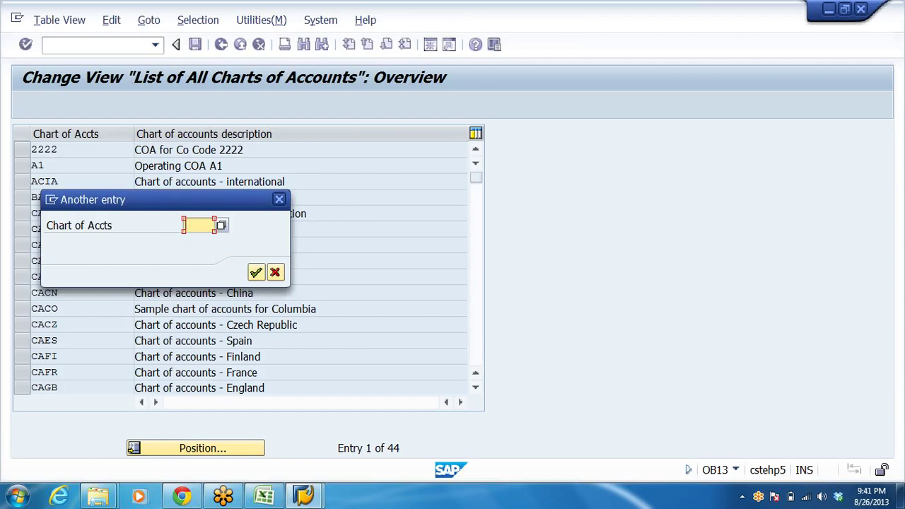
text(DRCA)
key(Return)
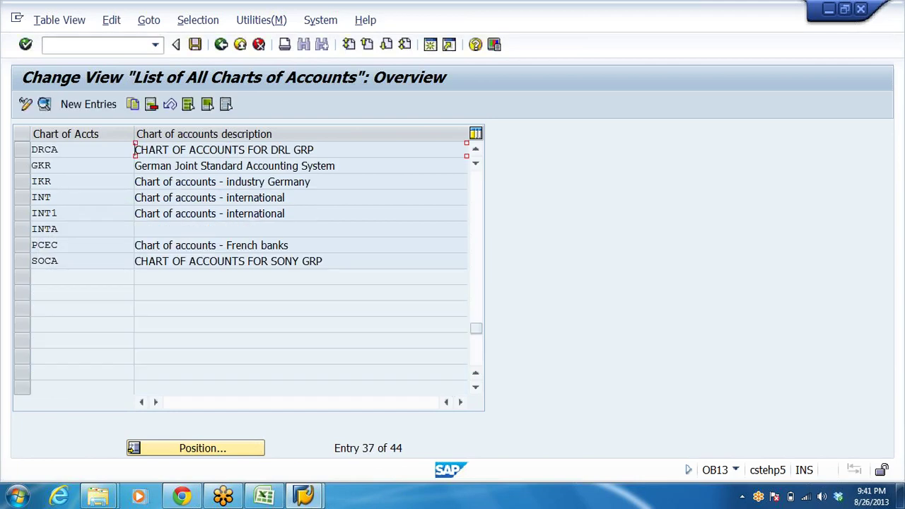
Open the details of chart of accounts DRCA, review its description and settings, and return to the list of all charts
double_click(66, 147)
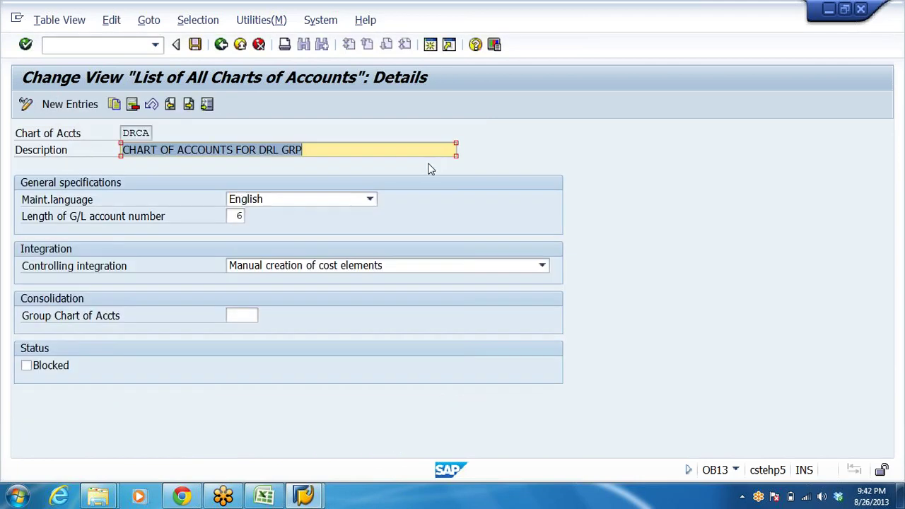
click(302, 150)
click(141, 133)
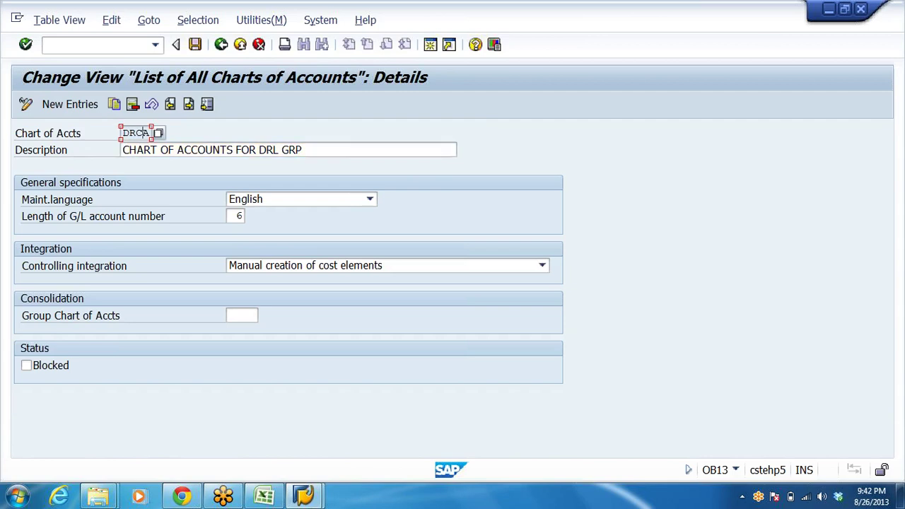
drag(302, 149, 150, 149)
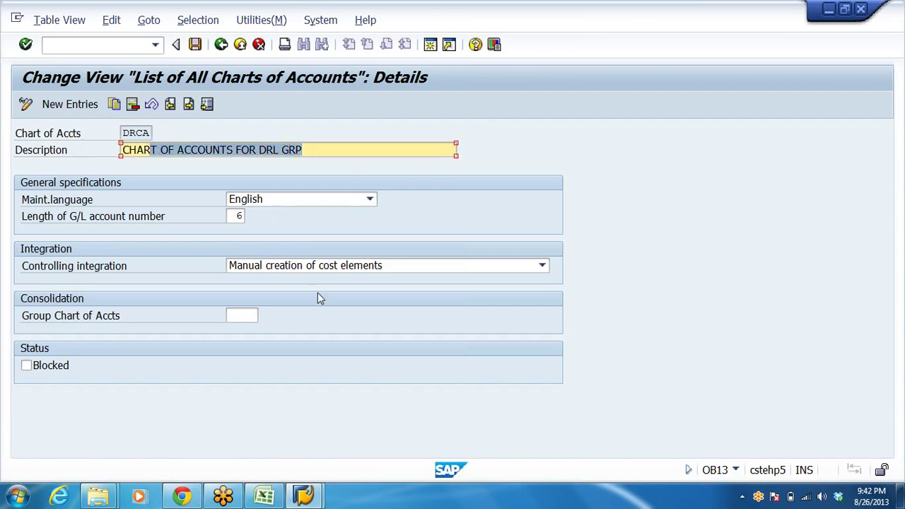
click(196, 46)
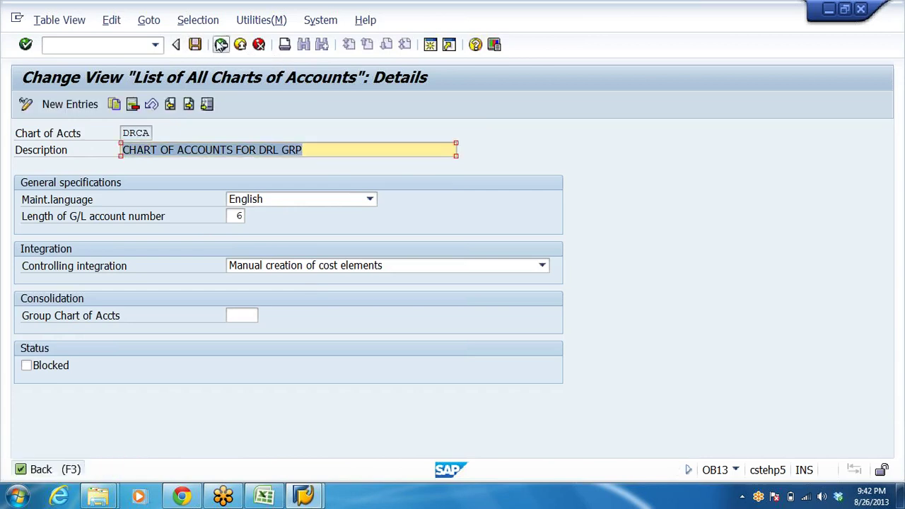
click(220, 45)
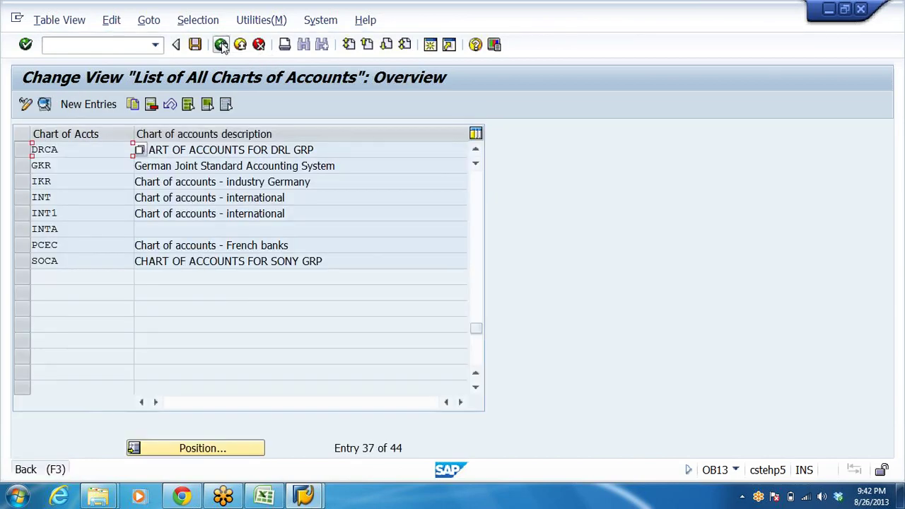
Leave the list of charts of accounts and start the Assign Company Code to Chart of Accounts activity under Preparations
click(220, 44)
click(273, 268)
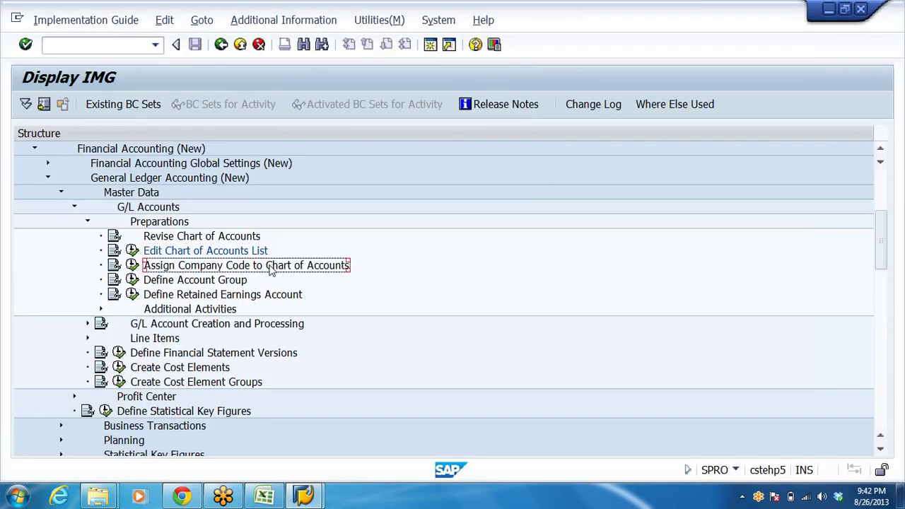
click(132, 265)
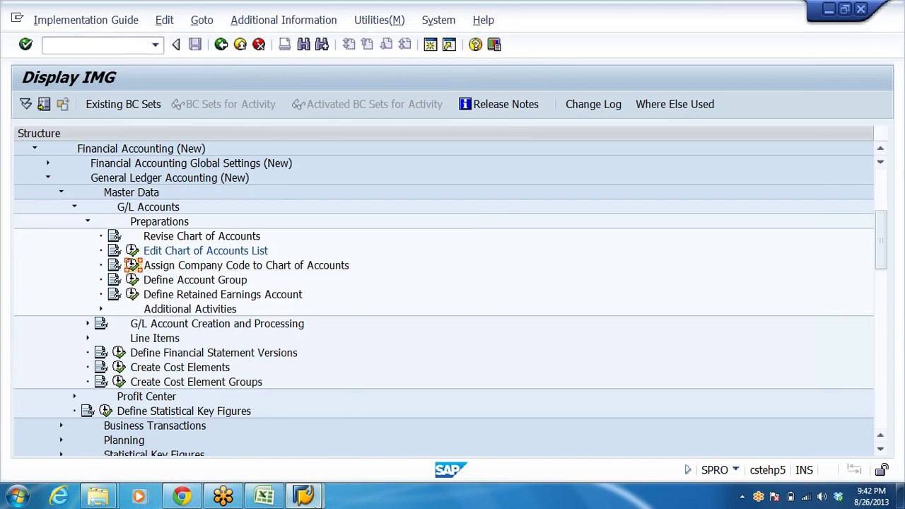
Switch to the DRL_GRP workbook in Excel, check the company code links to DRCA on the ORG STRUCTURE sheet, and return to SAP
click(264, 495)
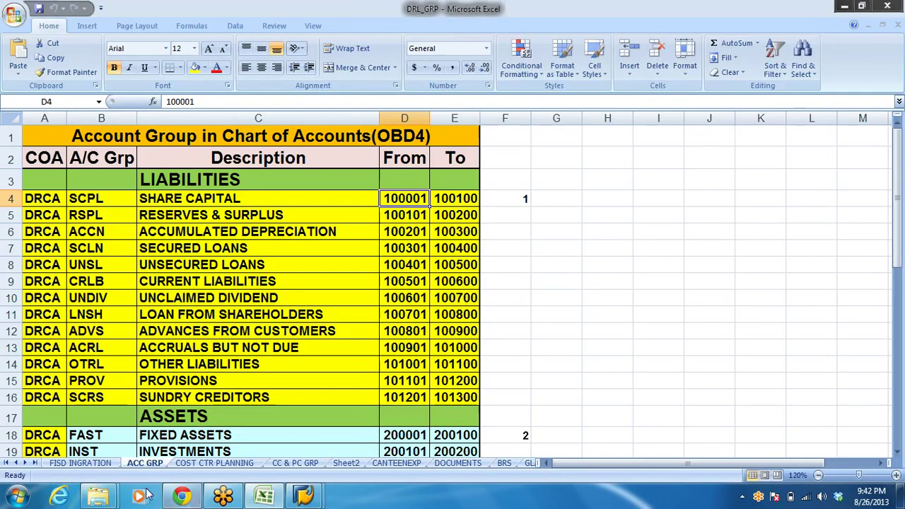
click(34, 463)
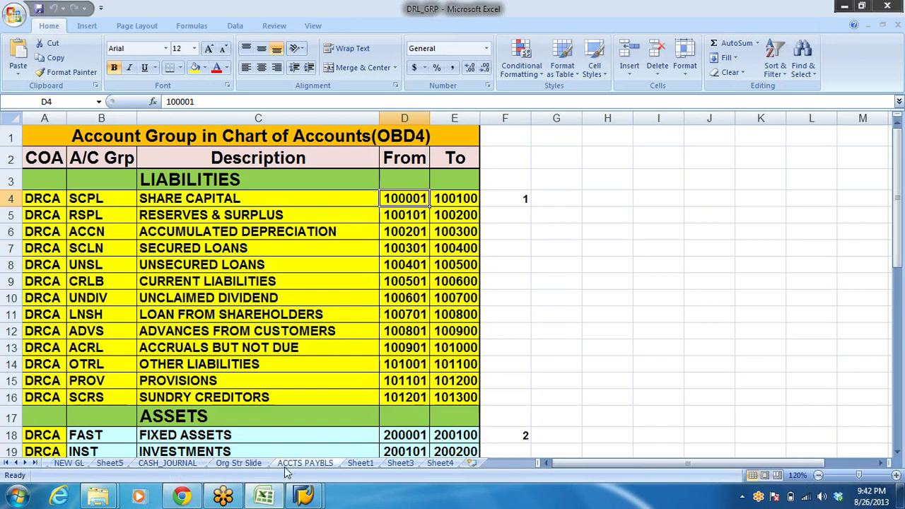
click(16, 462)
click(16, 463)
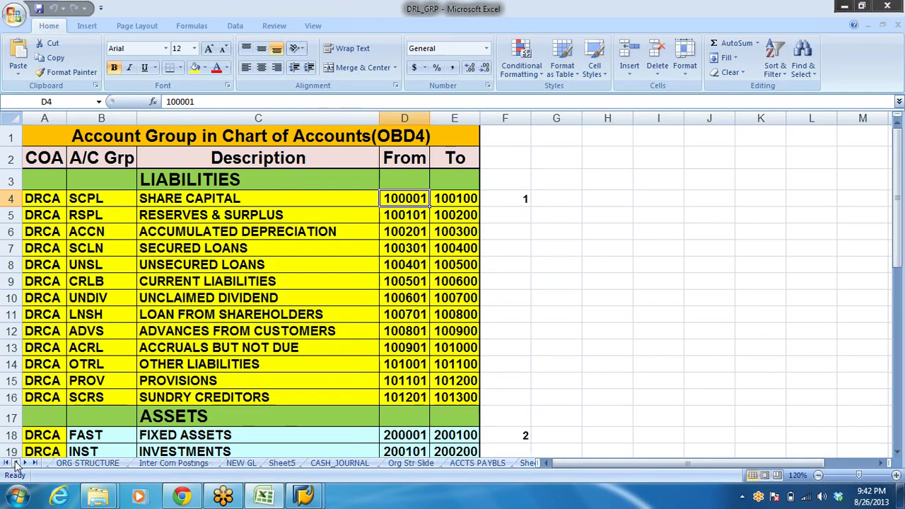
click(88, 462)
scroll(400, 295, up, 12)
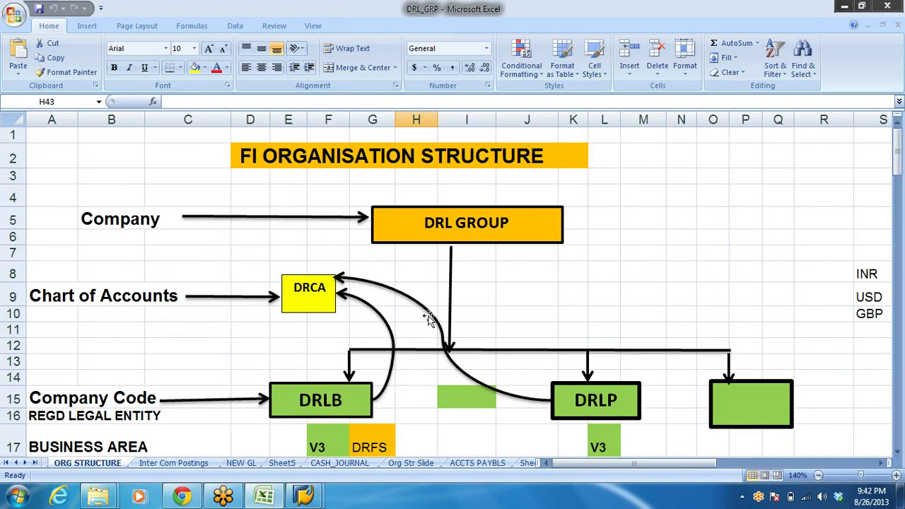
key(alt+Tab)
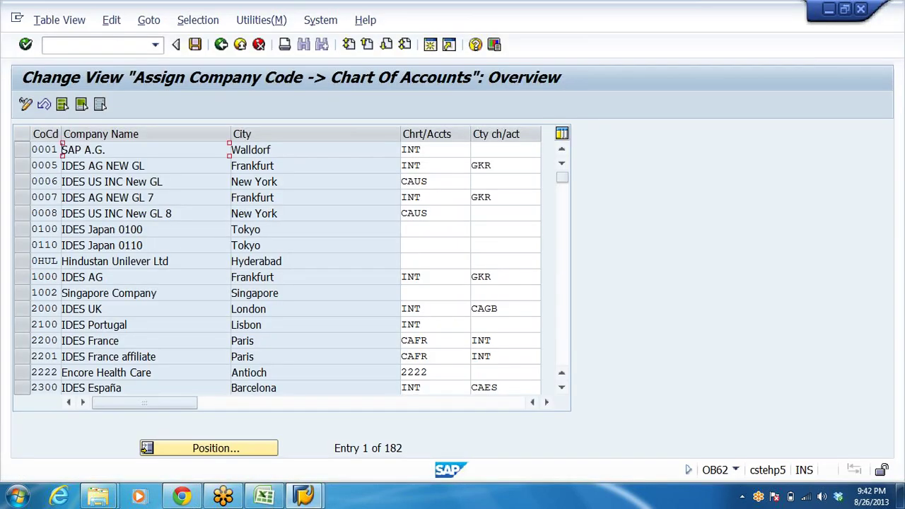
Position the company code assignment list at company code DRLB
click(202, 451)
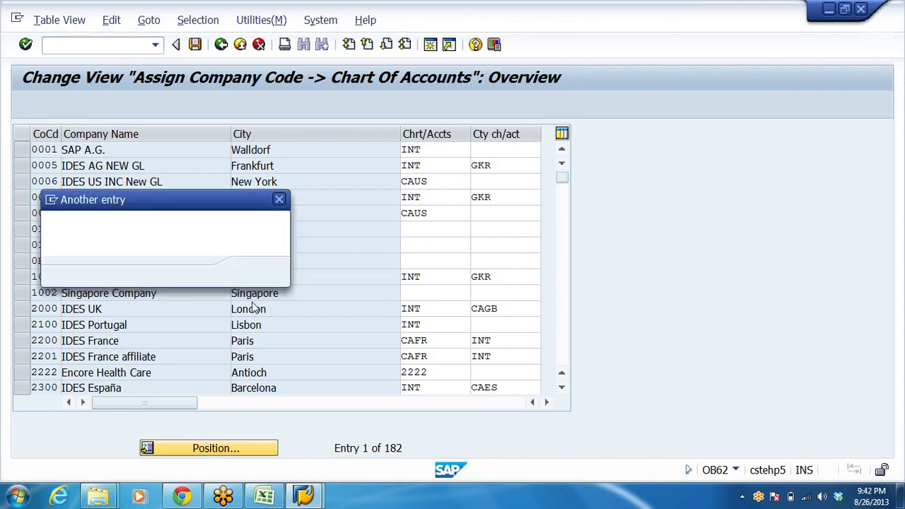
text(D)
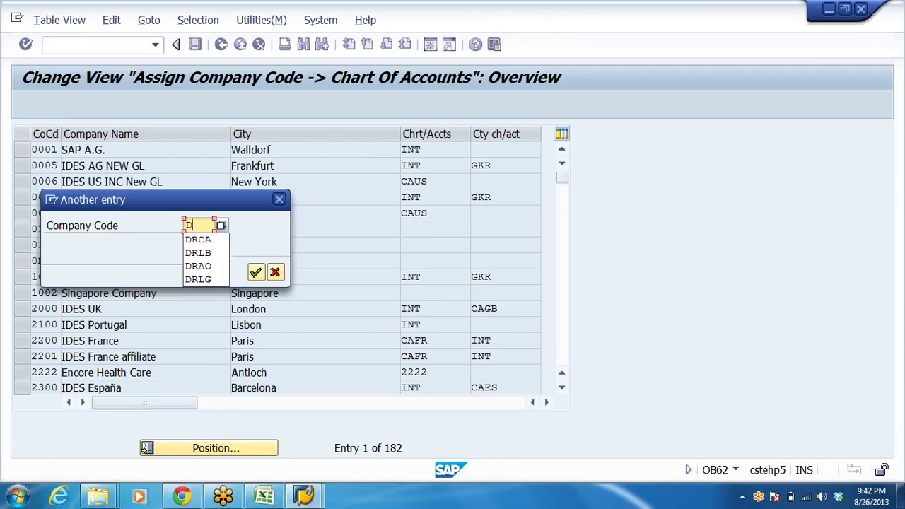
key(Down)
key(Down)
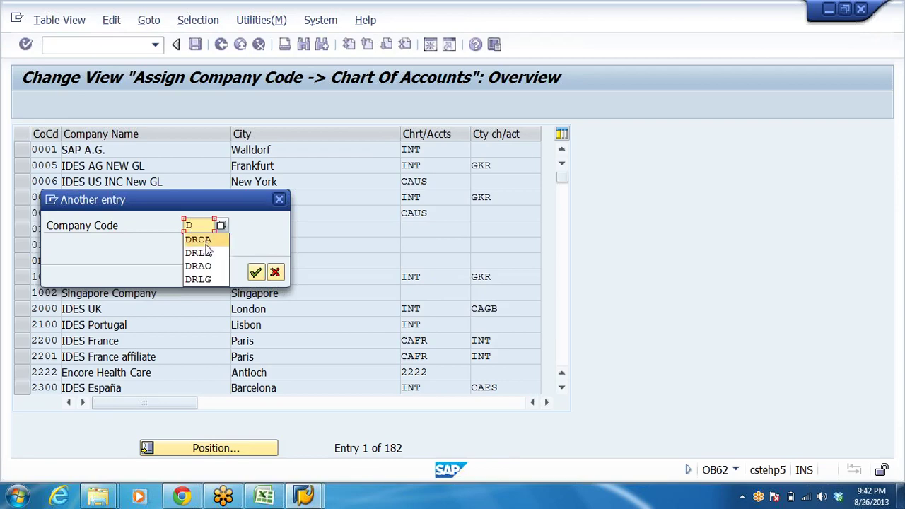
key(Return)
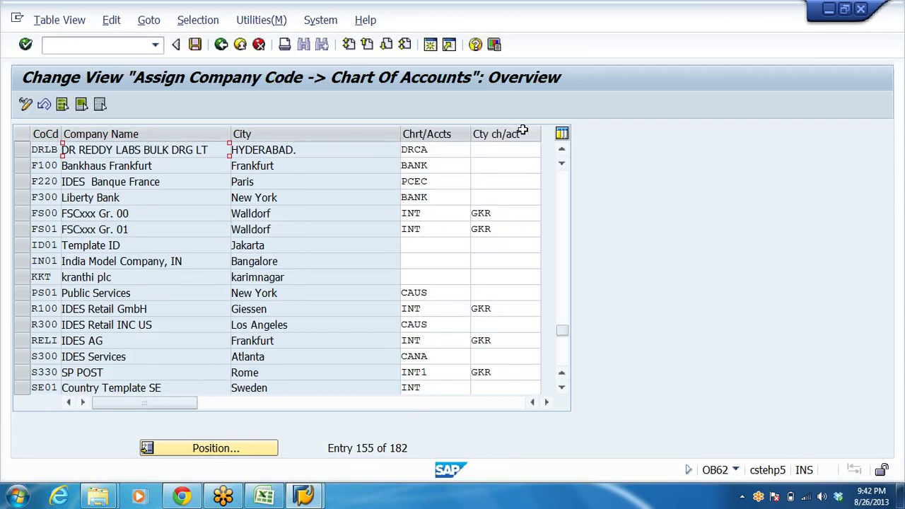
Clear the chart of accounts for company code DRLB and reassign DRCA from the list of possible entries
click(466, 153)
key(shift+Home)
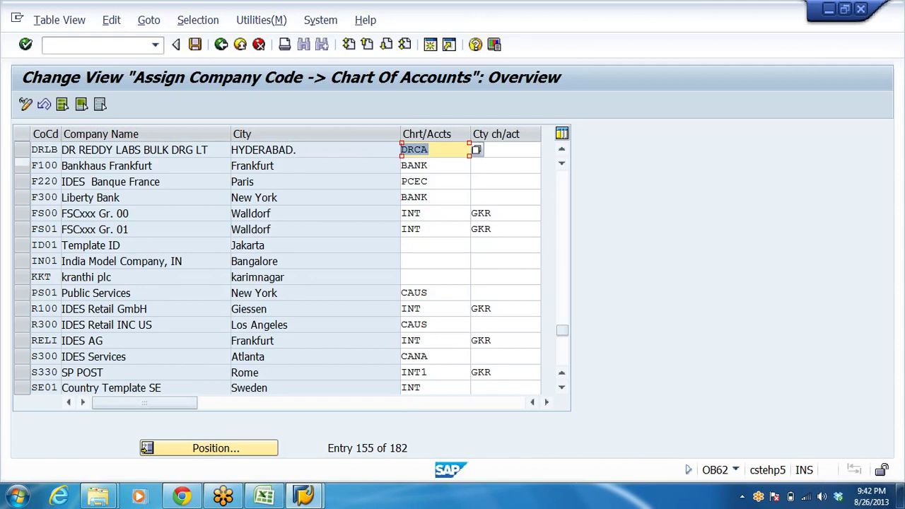
key(Delete)
click(45, 150)
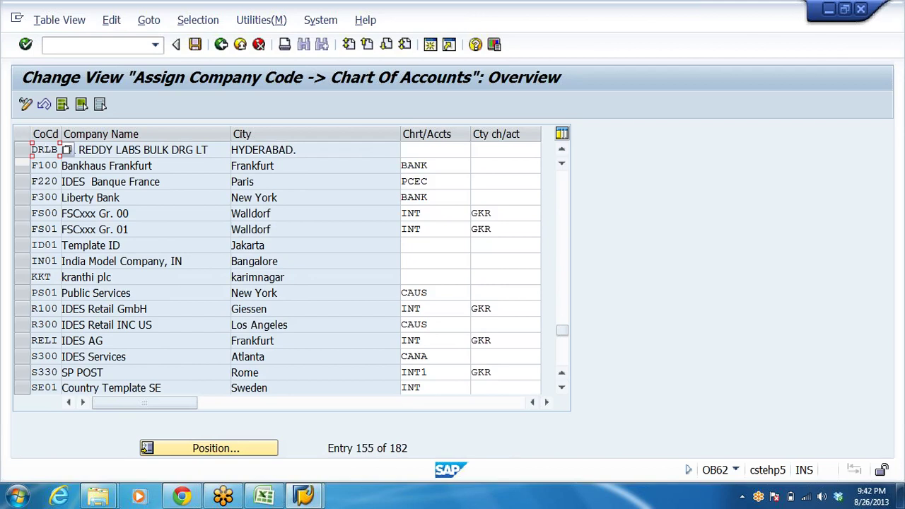
key(Tab)
click(476, 150)
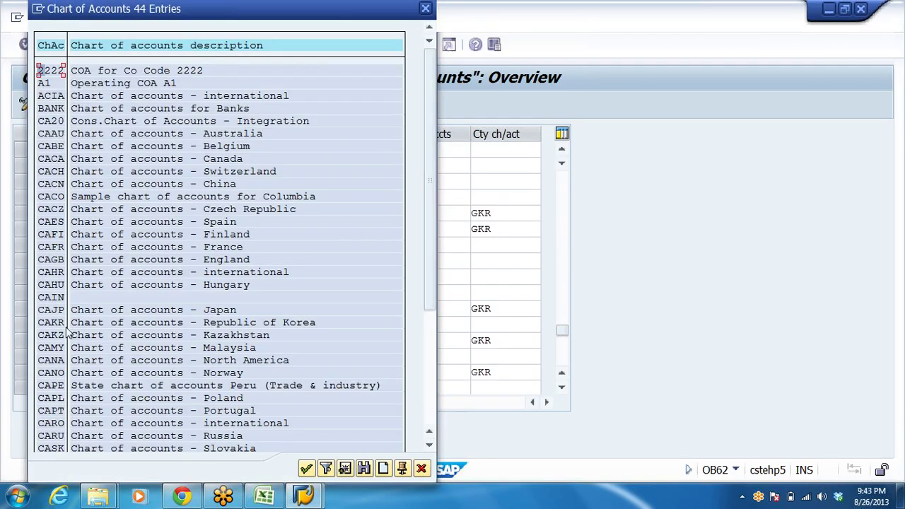
drag(427, 188, 431, 245)
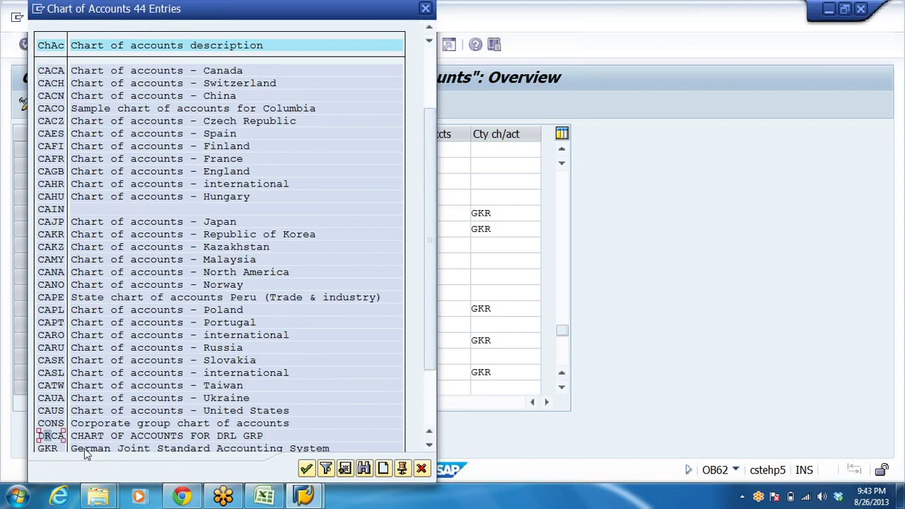
double_click(51, 435)
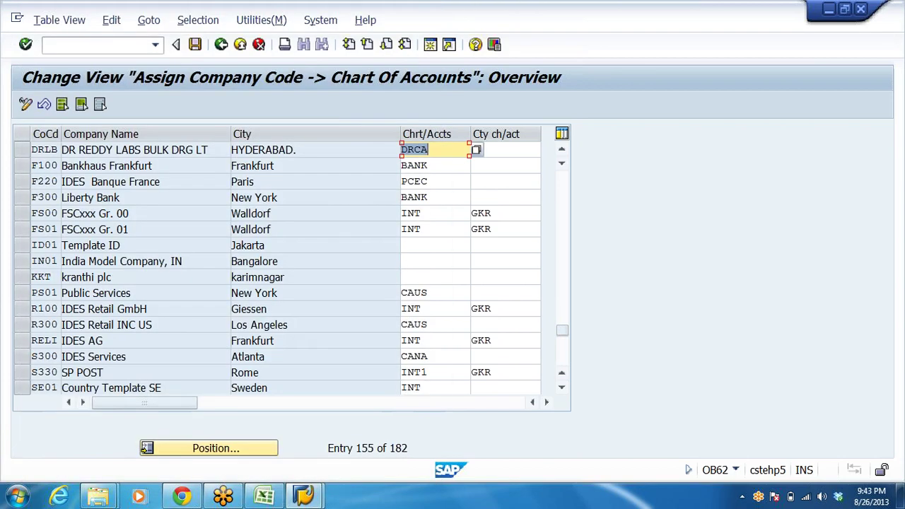
click(428, 149)
Save the company code assignment under the customizing request described as DRL GROUP CONFIGURATION SETTINGS
click(195, 45)
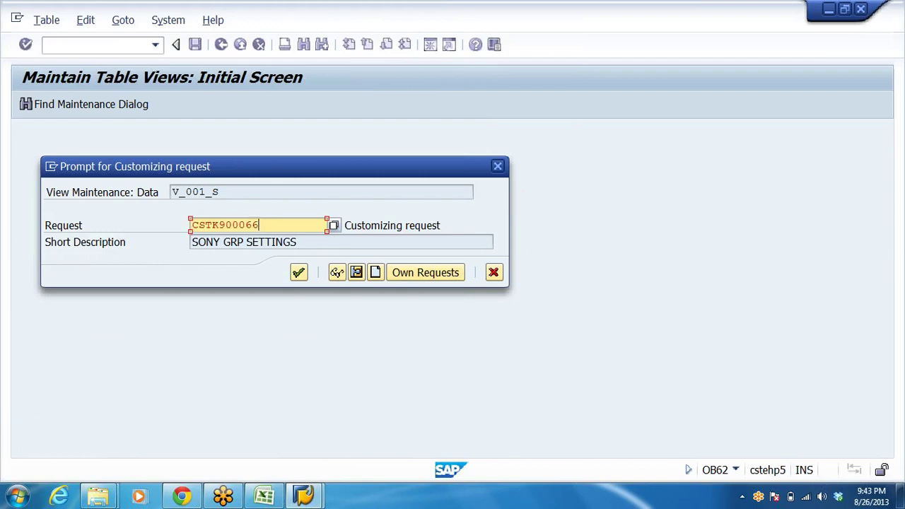
click(335, 226)
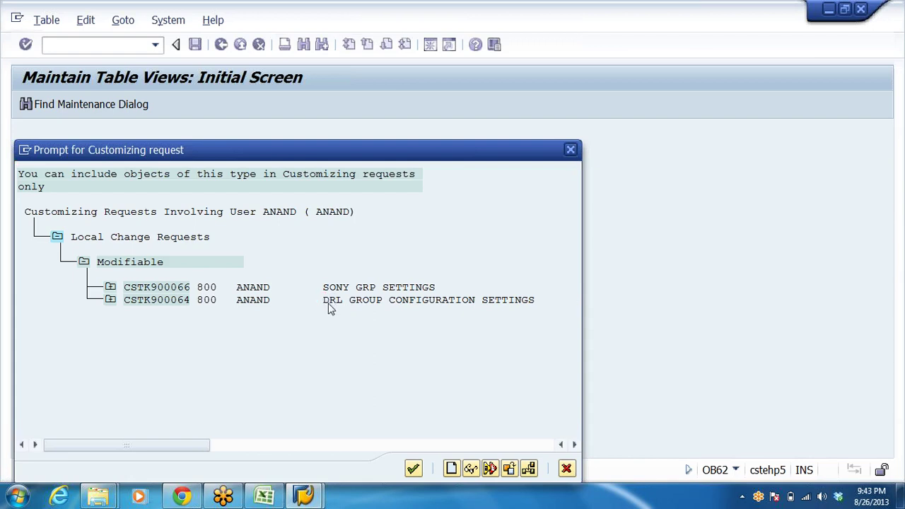
double_click(329, 305)
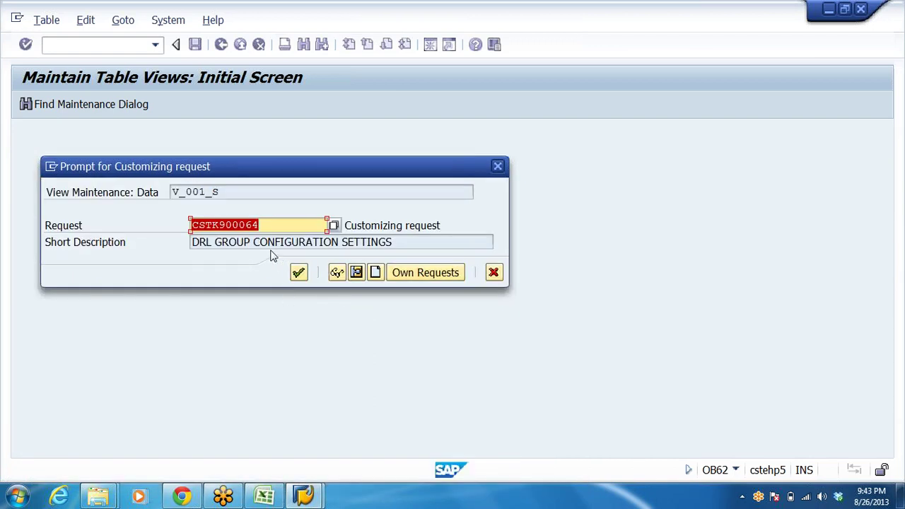
click(393, 242)
drag(393, 242, 103, 250)
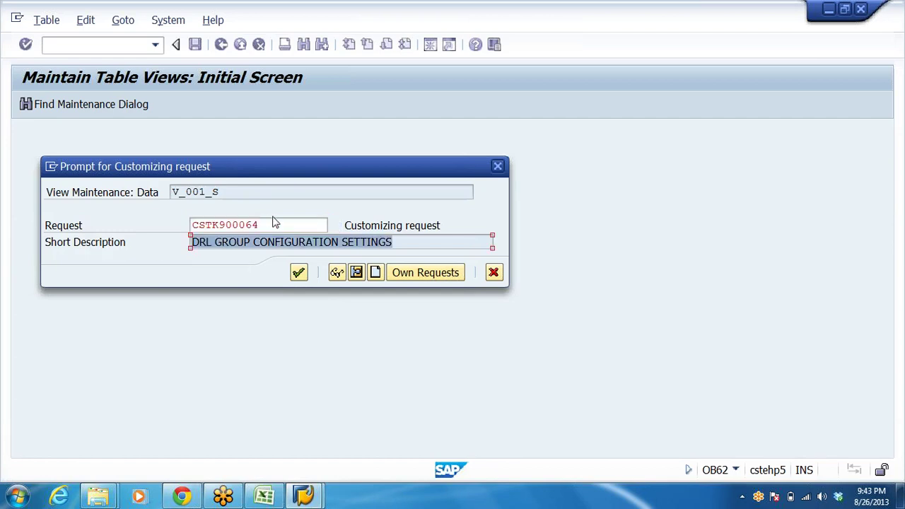
click(299, 272)
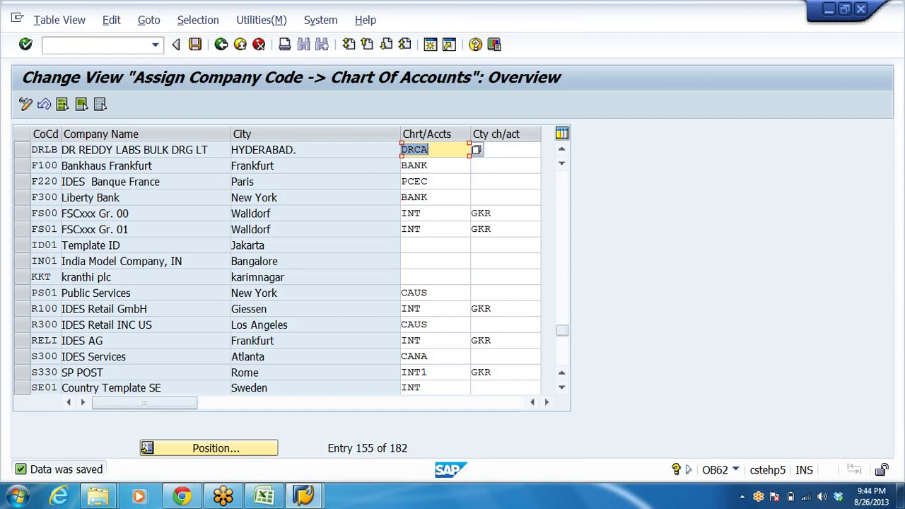
Save the assignment view again, go over the DRLB row's chart of accounts, and return to the implementation guide
click(429, 149)
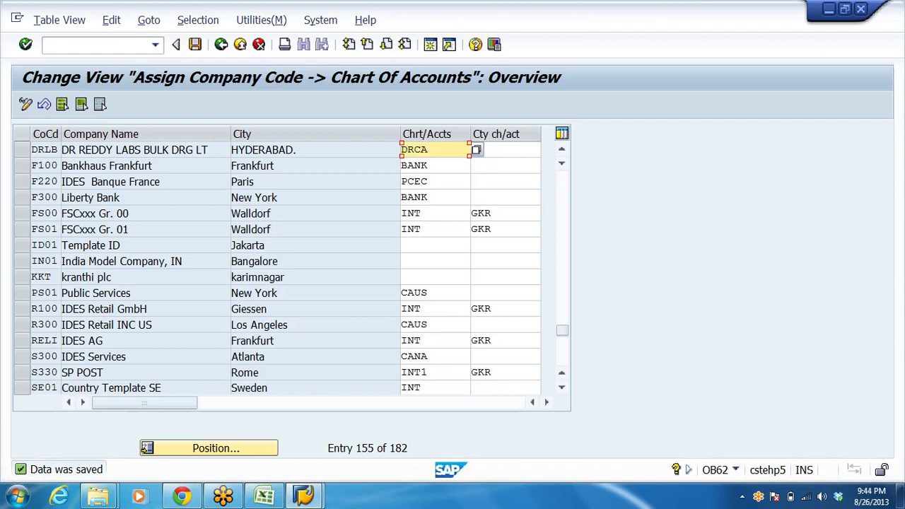
click(194, 45)
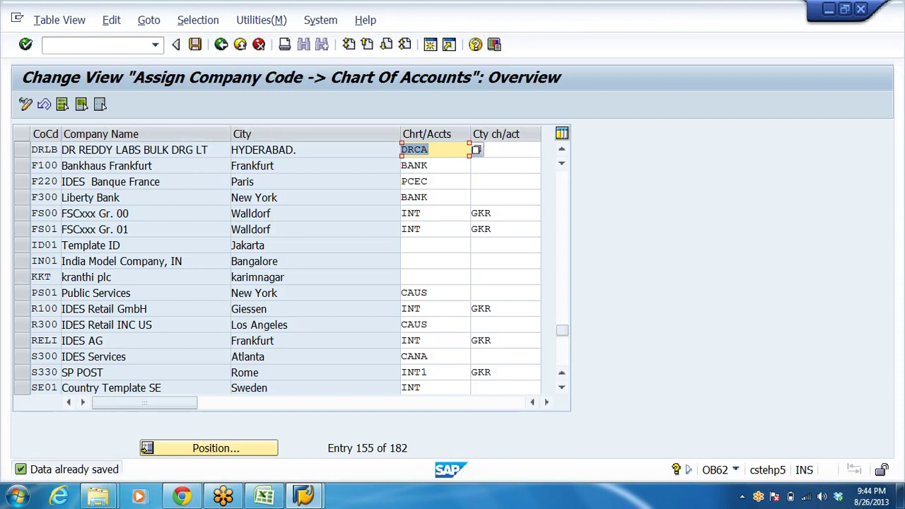
click(66, 149)
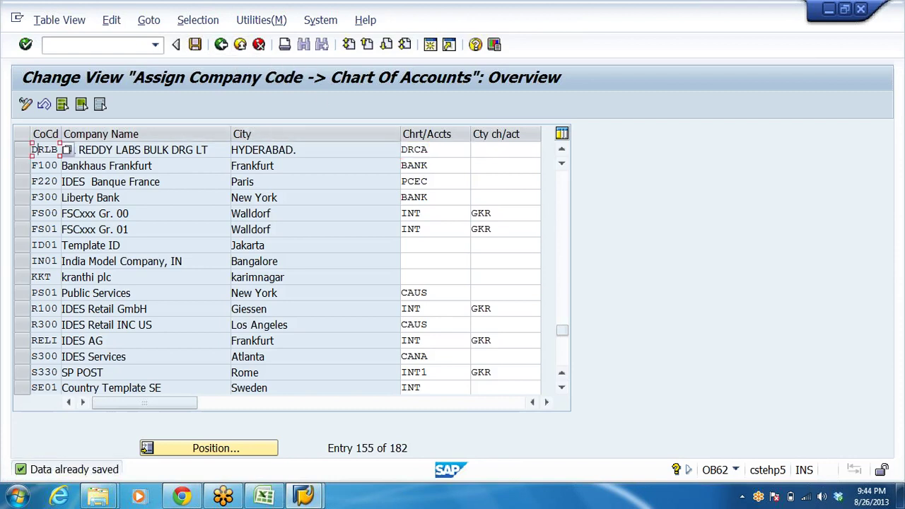
drag(402, 149, 476, 149)
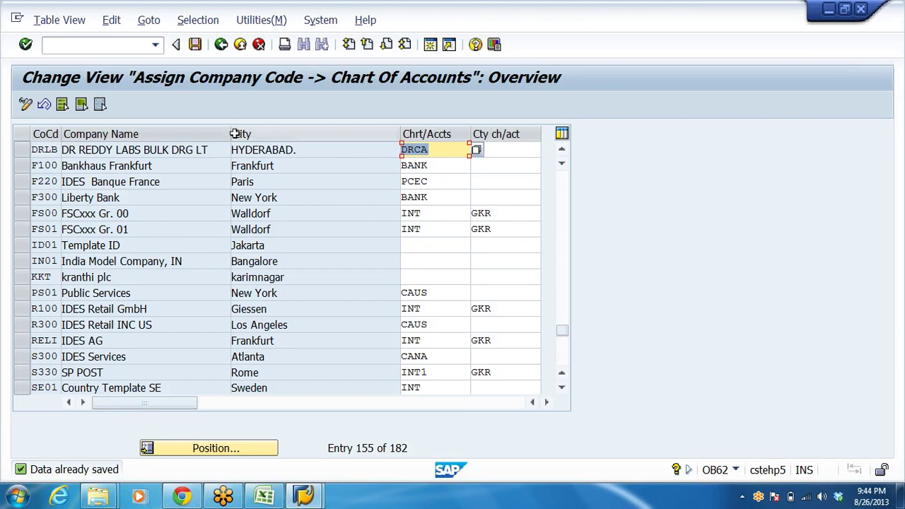
click(222, 45)
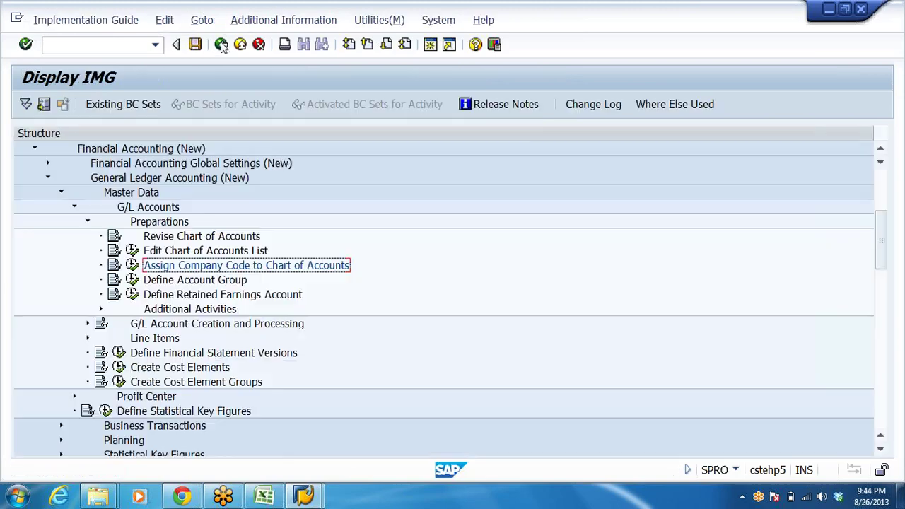
Open the Define Account Group activity and start new entries for G/L account groups
click(205, 281)
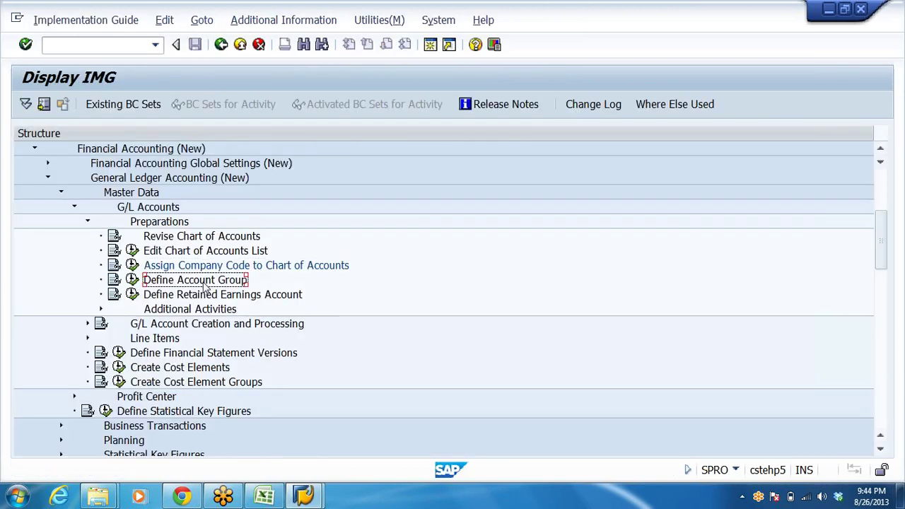
click(132, 280)
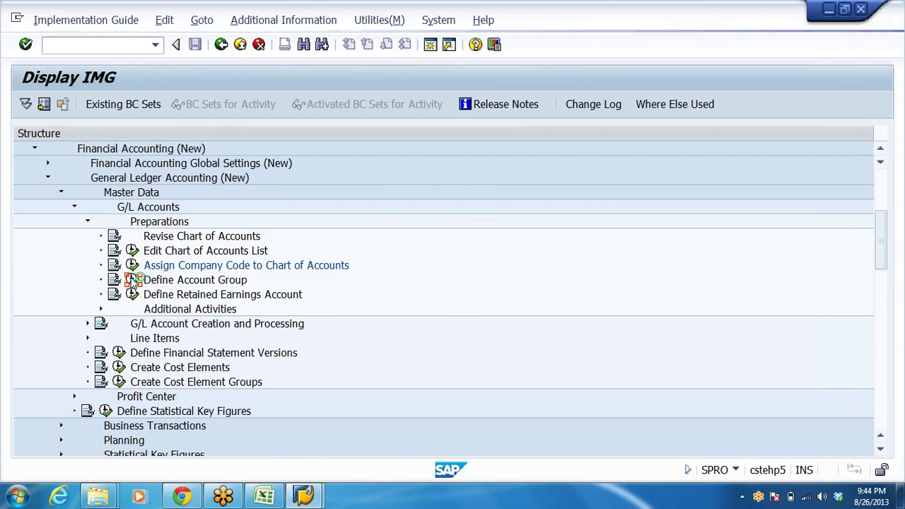
click(132, 280)
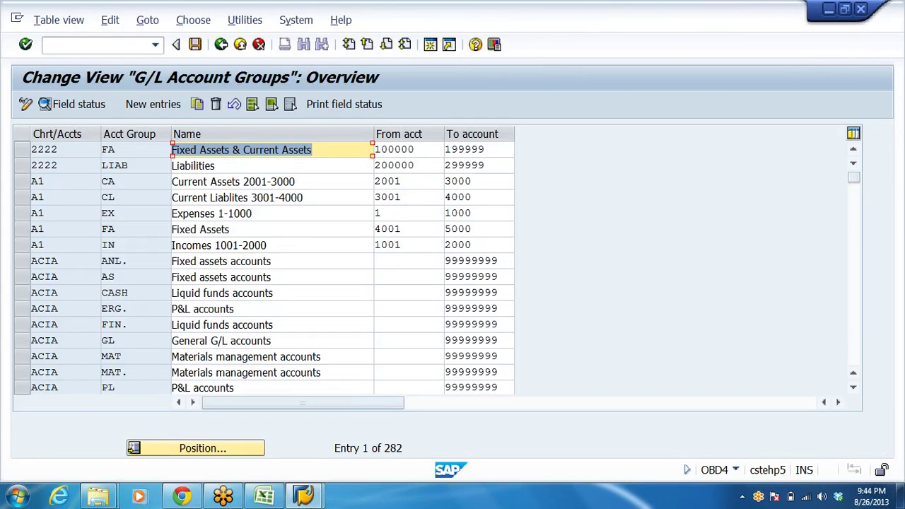
click(153, 104)
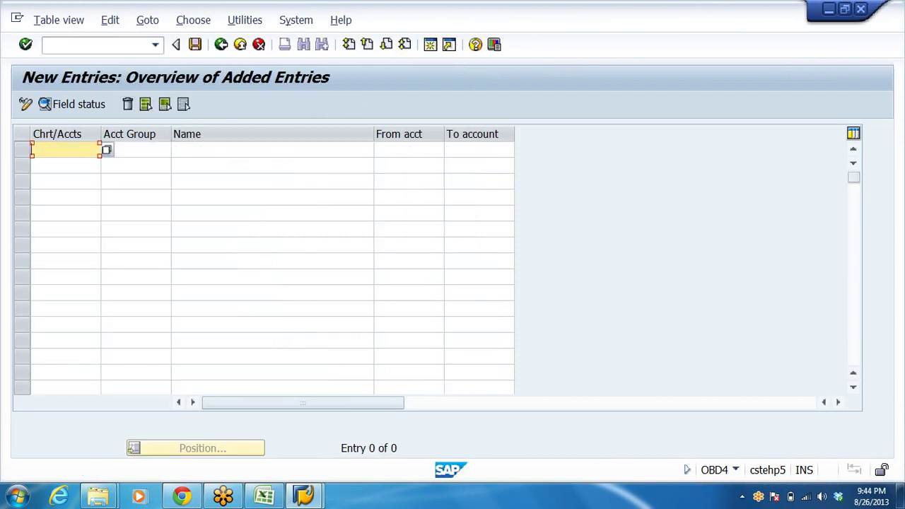
Go over the columns of the new account group entry and switch to the DRL_GRP workbook in Excel, showing the ACC GRP sheet
click(136, 149)
key(Tab)
key(Tab)
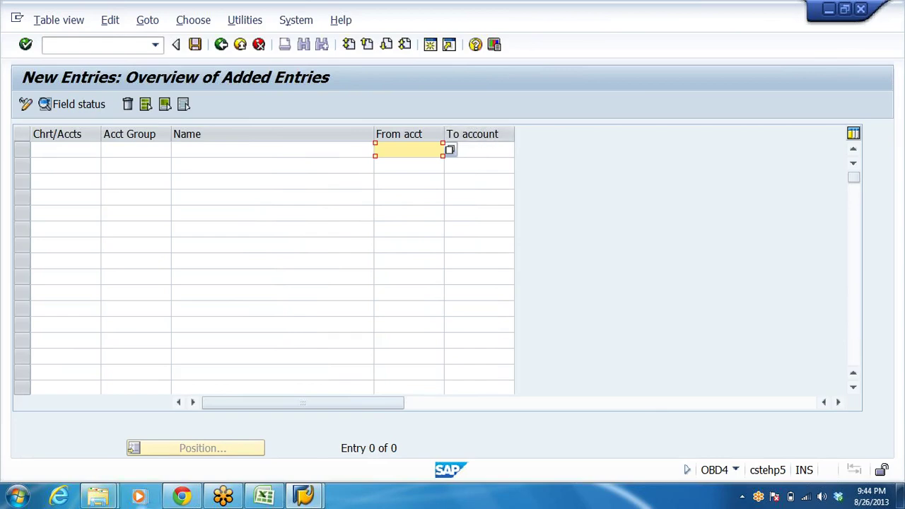
click(271, 499)
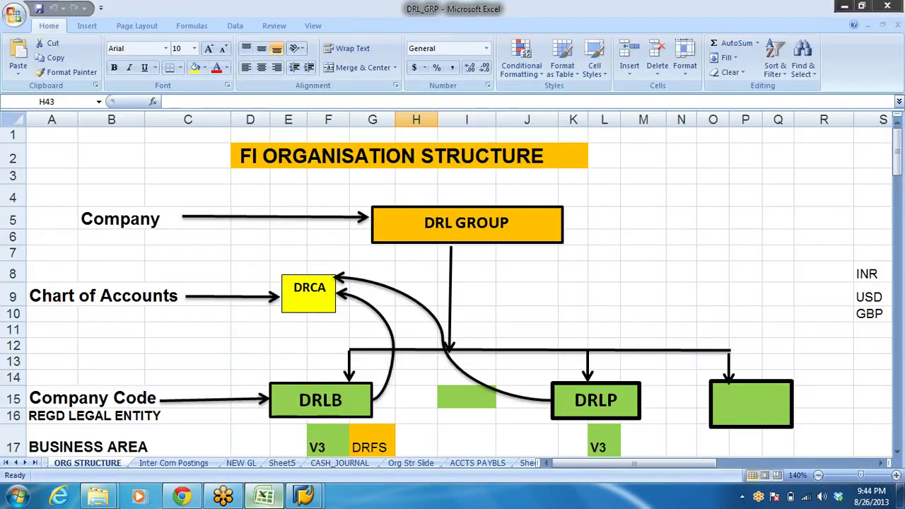
click(26, 463)
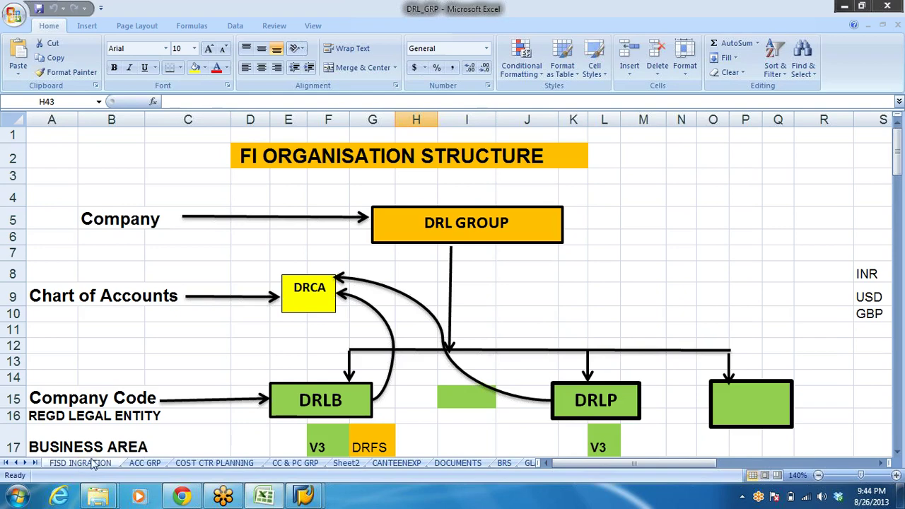
click(145, 463)
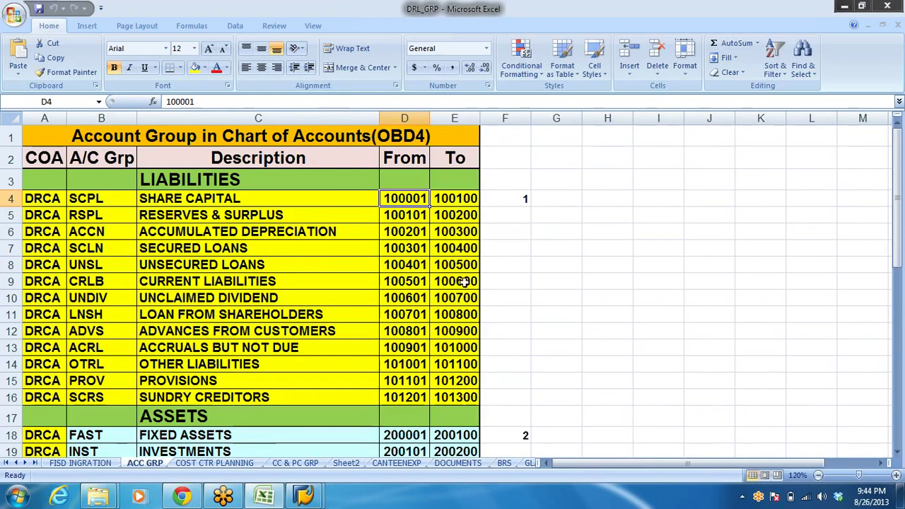
Copy the DRCA liabilities account groups from SCPL to SCRS, including descriptions and number ranges, cells A4 to E16
click(36, 201)
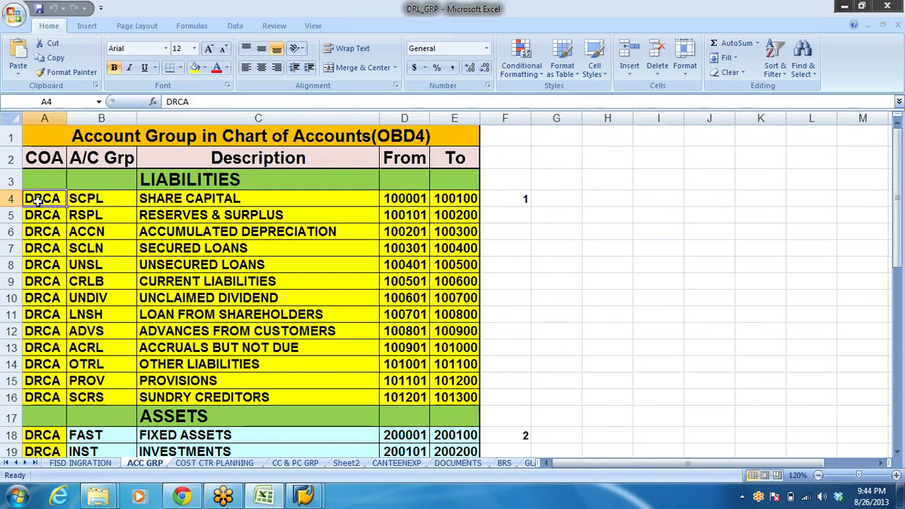
key(shift+Right)
key(shift+Right)
key(shift+Right)
key(shift+Right)
key(shift+Down)
key(shift+Down)
key(shift+Down)
key(shift+Down)
key(shift+Down)
key(shift+Down)
key(shift+Down)
key(shift+Down)
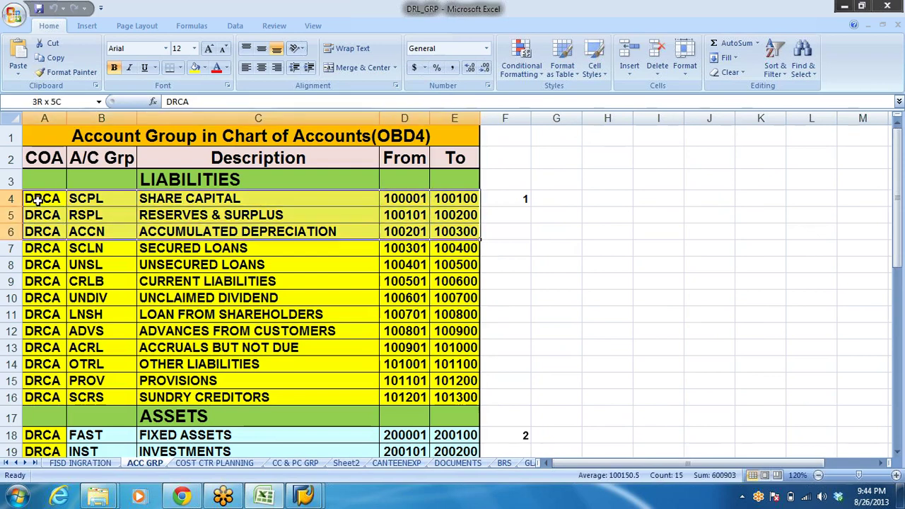
key(shift+Down)
key(shift+Down)
key(shift+Down)
key(shift+Down)
key(ctrl+c)
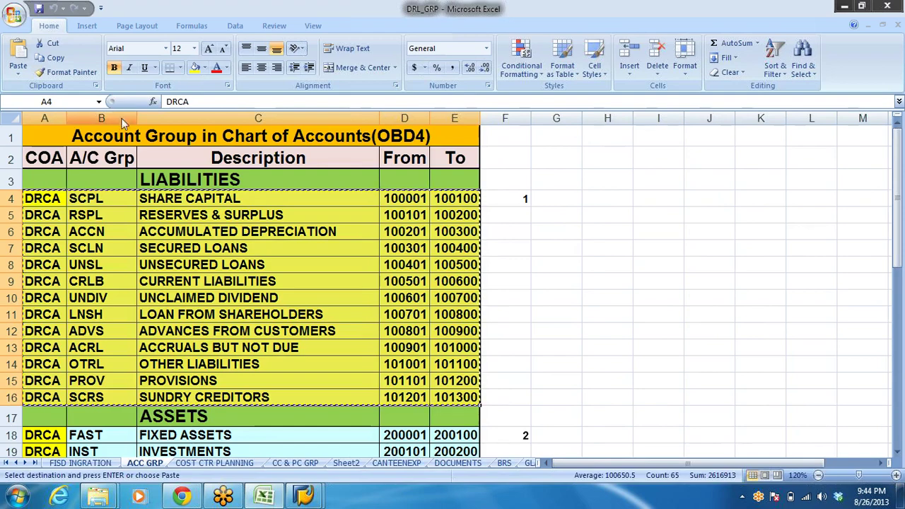
Switch to SAP, paste the liabilities account groups into the new entries, try to save them, and discard the entries
key(alt+Tab)
click(65, 149)
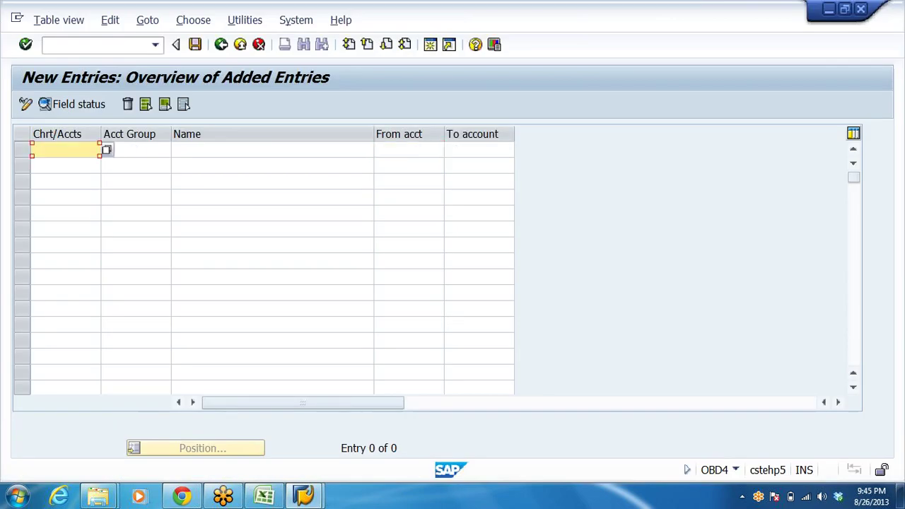
key(alt+Tab)
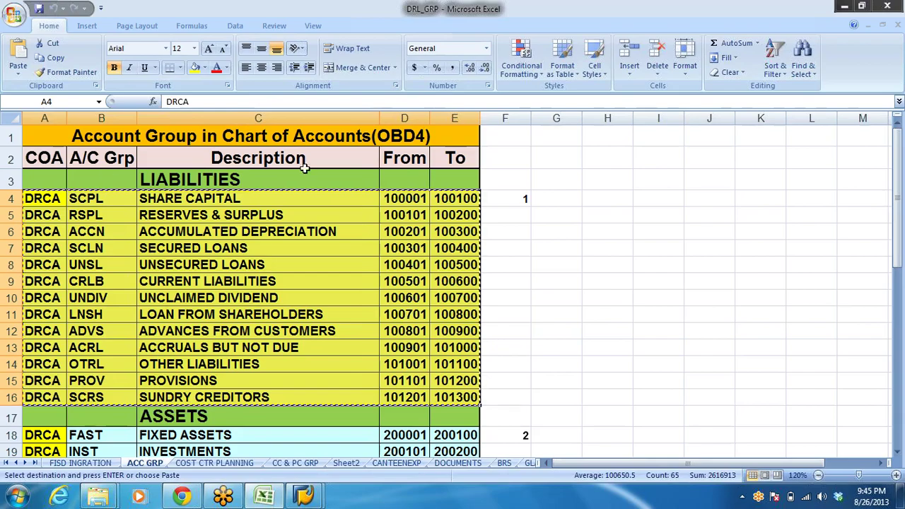
key(alt+Tab)
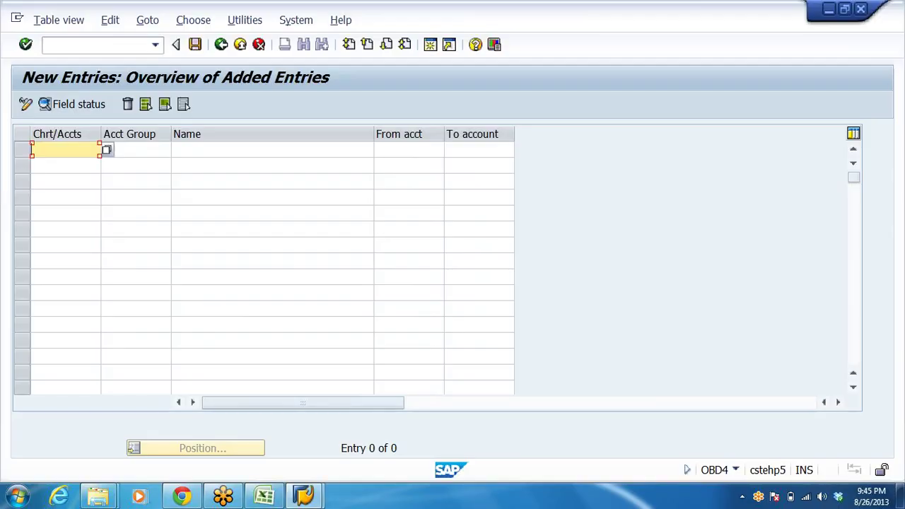
key(ctrl+v)
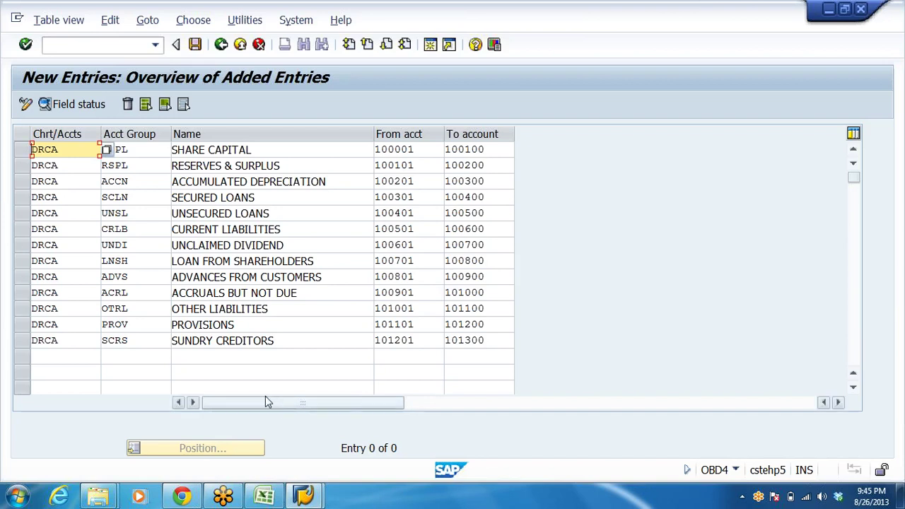
key(ctrl+s)
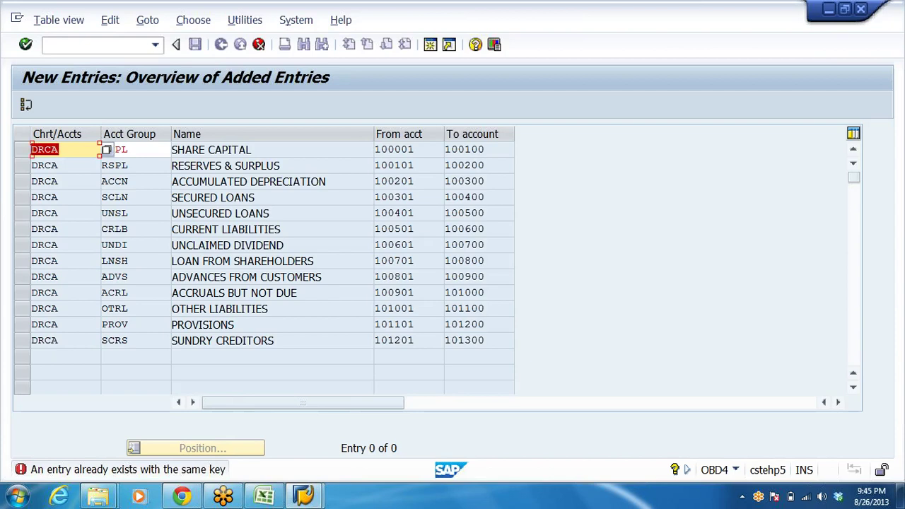
click(259, 44)
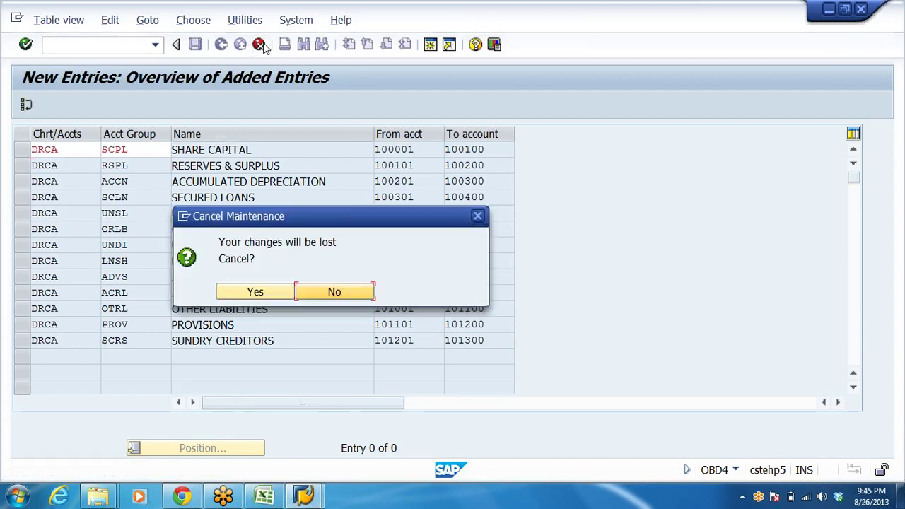
click(263, 290)
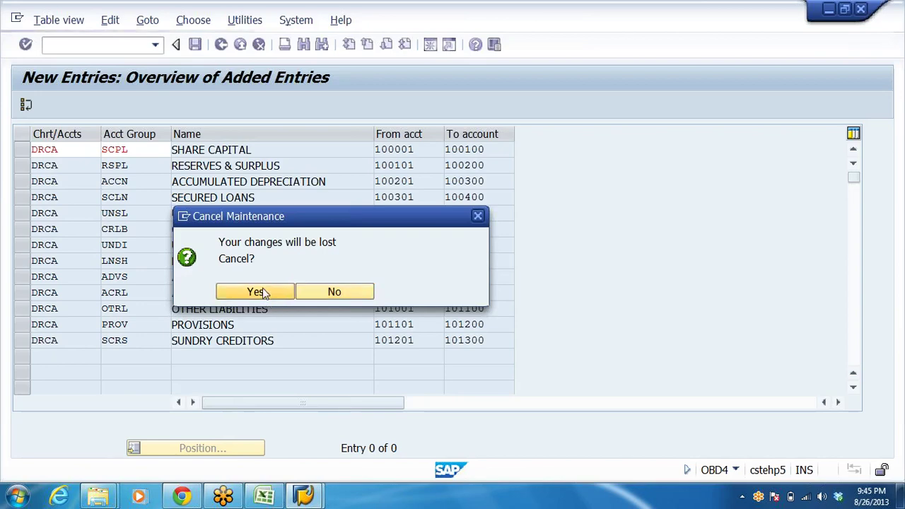
Copy the DRCA assets account groups from FAST to OTCA in the Excel workbook and switch back to SAP
key(alt+Tab)
scroll(125, 288, down, 3)
scroll(125, 287, down, 1)
drag(36, 222, 470, 321)
key(ctrl+c)
key(alt+Tab)
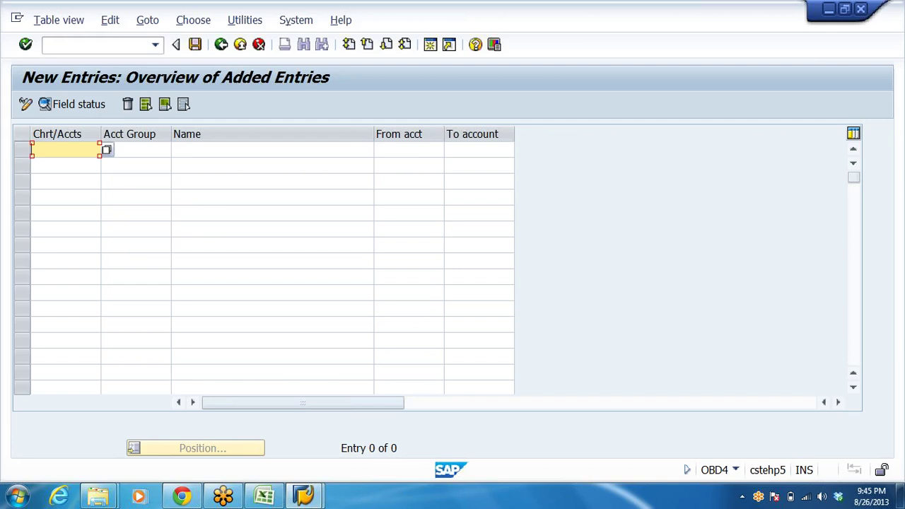
Paste the assets account groups into the new entries, try to leave the view, and discard the entries
key(ctrl+v)
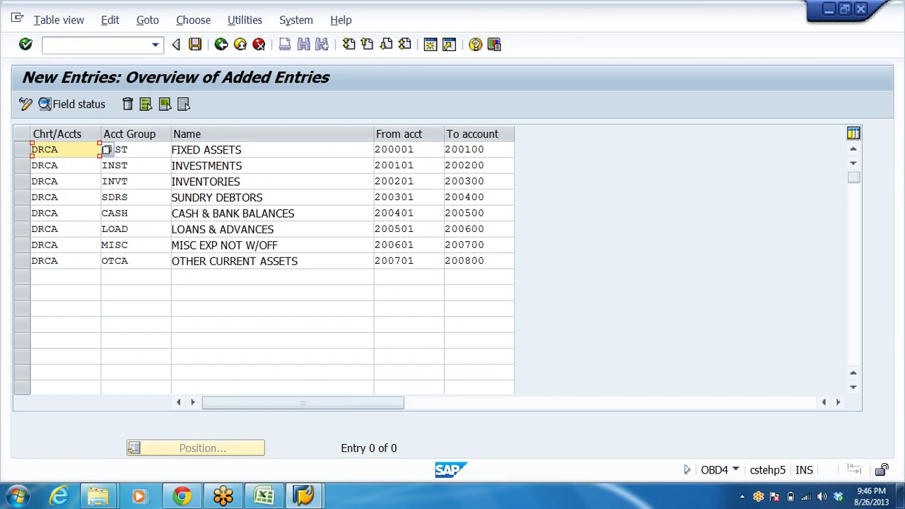
click(241, 45)
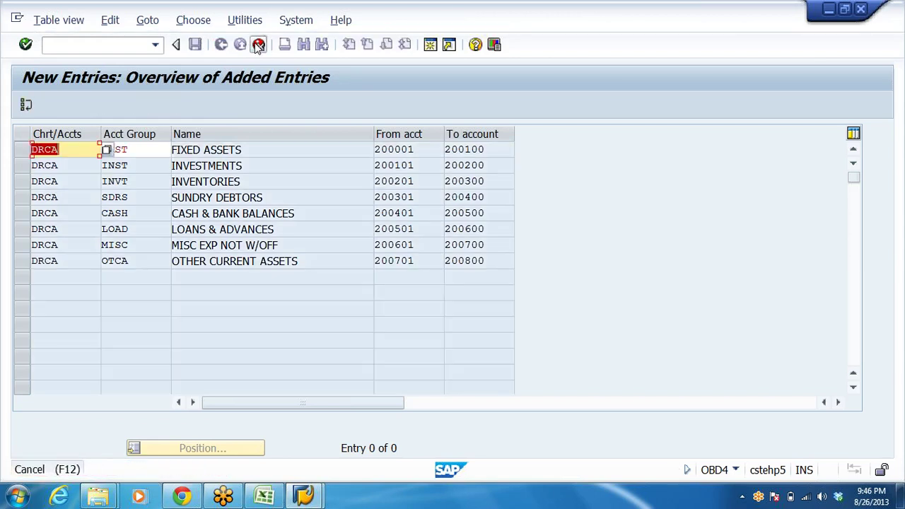
click(259, 45)
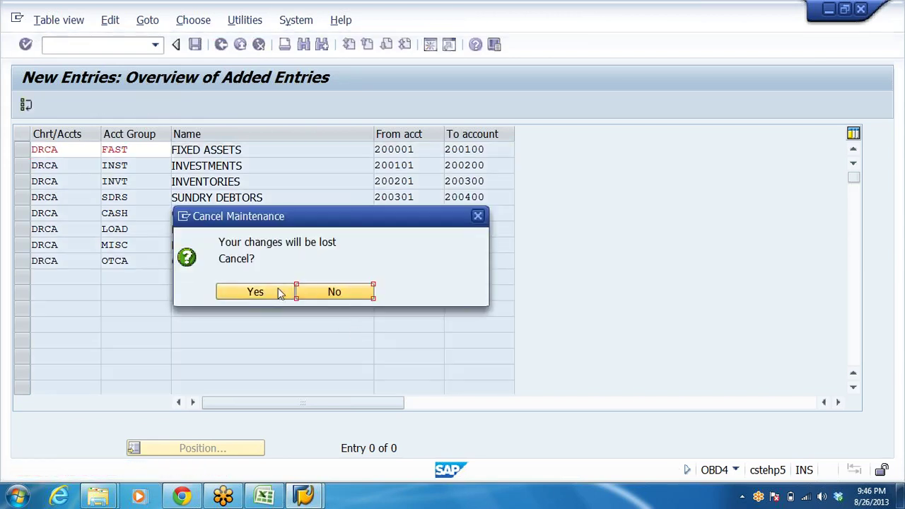
click(274, 295)
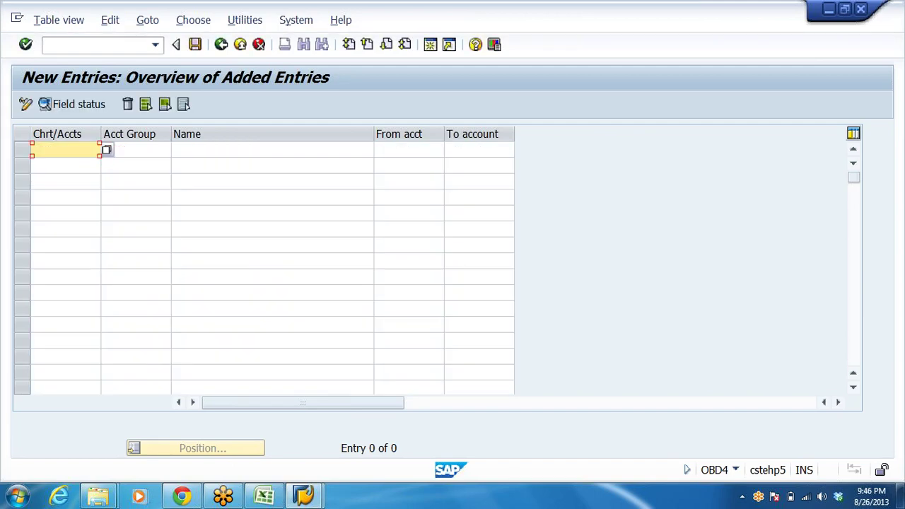
Return to the implementation guide, open the company definition under Enterprise Structure, and start a new company entry
click(241, 45)
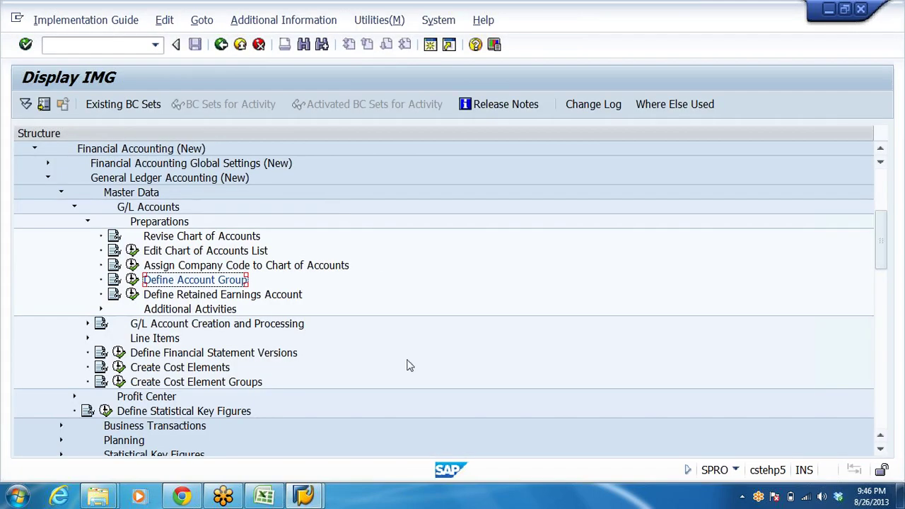
scroll(365, 344, up, 2)
scroll(366, 345, up, 2)
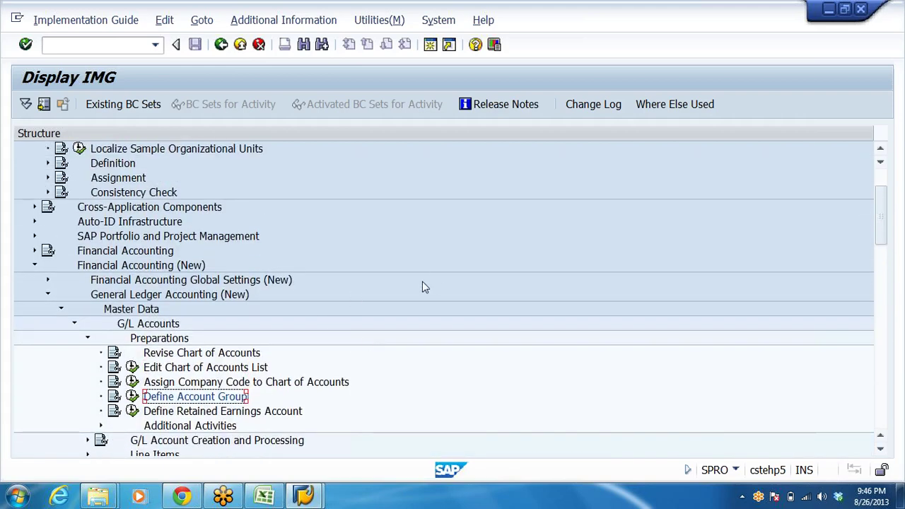
scroll(388, 299, up, 2)
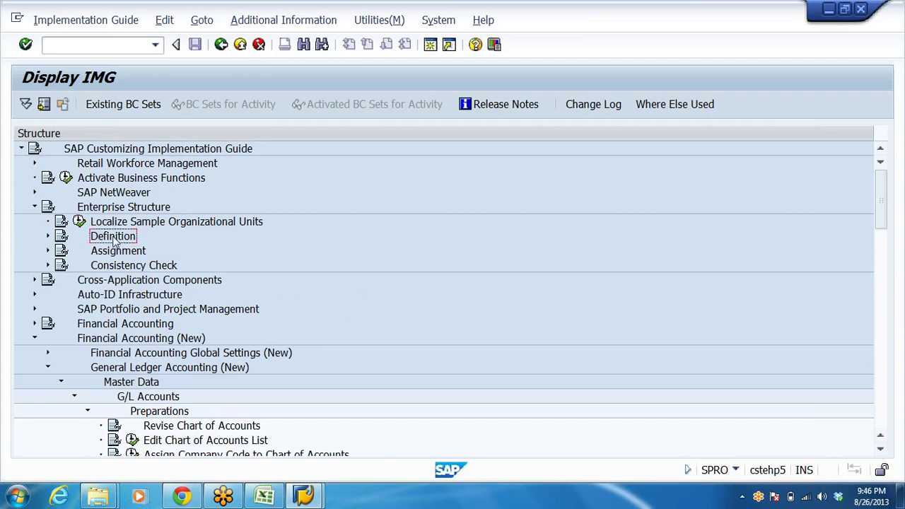
double_click(116, 240)
double_click(115, 251)
click(106, 265)
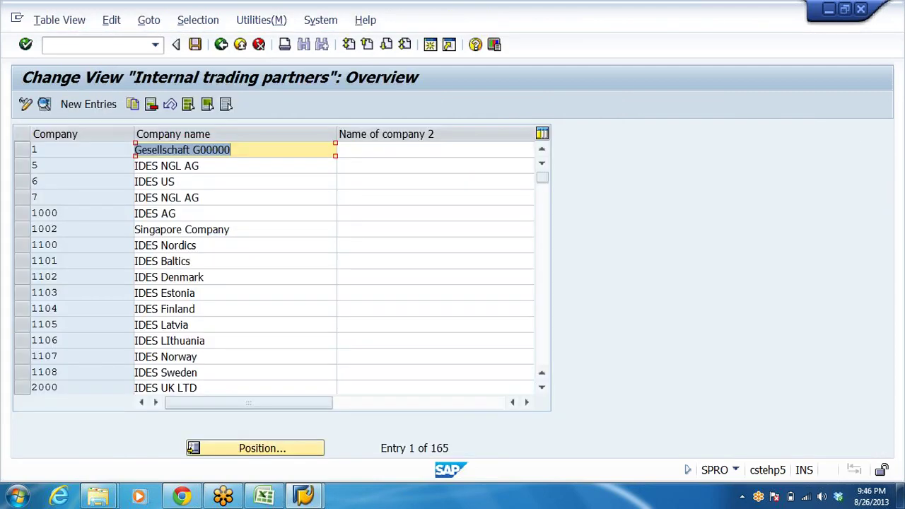
click(86, 105)
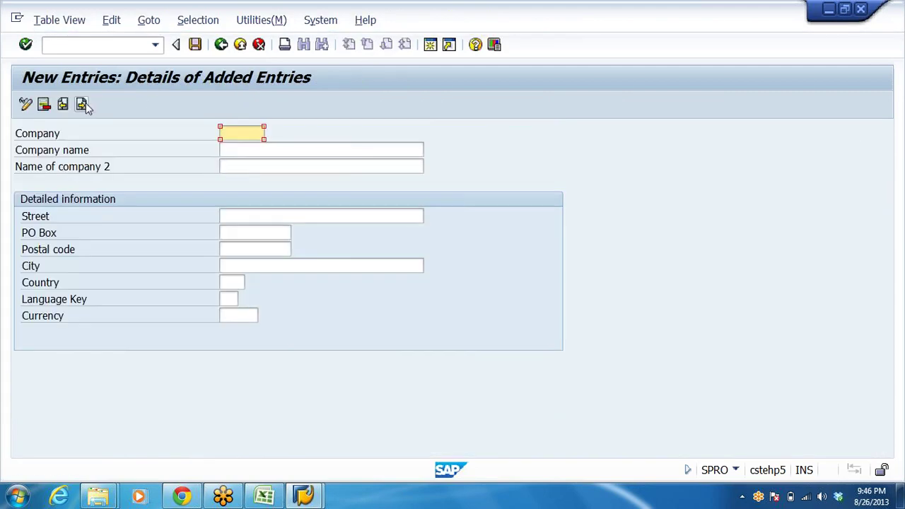
Enter company DRL with the company name DR REDDY LABS GROUP, leaving the second name empty
text(DRL)
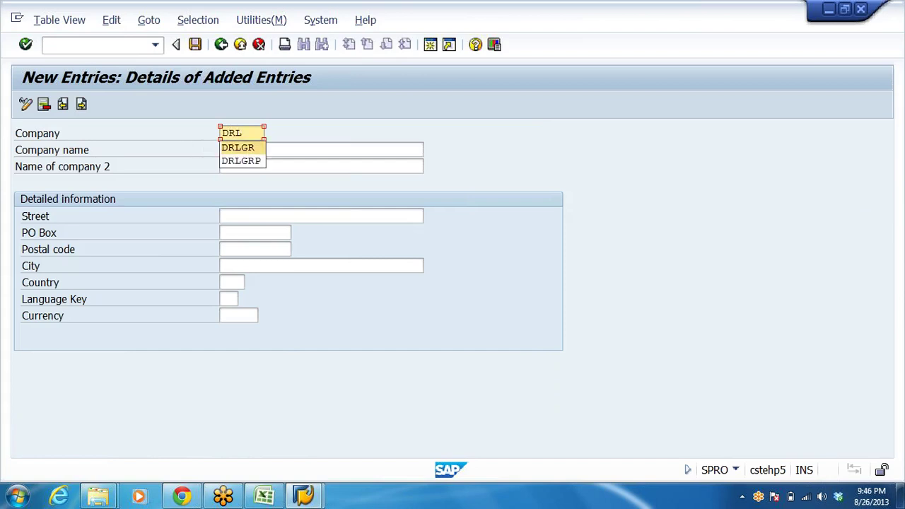
key(Tab)
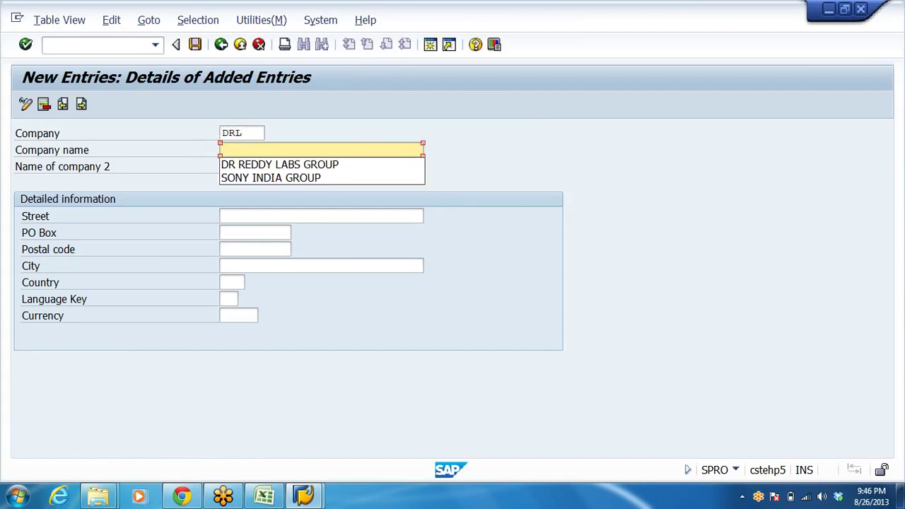
click(283, 164)
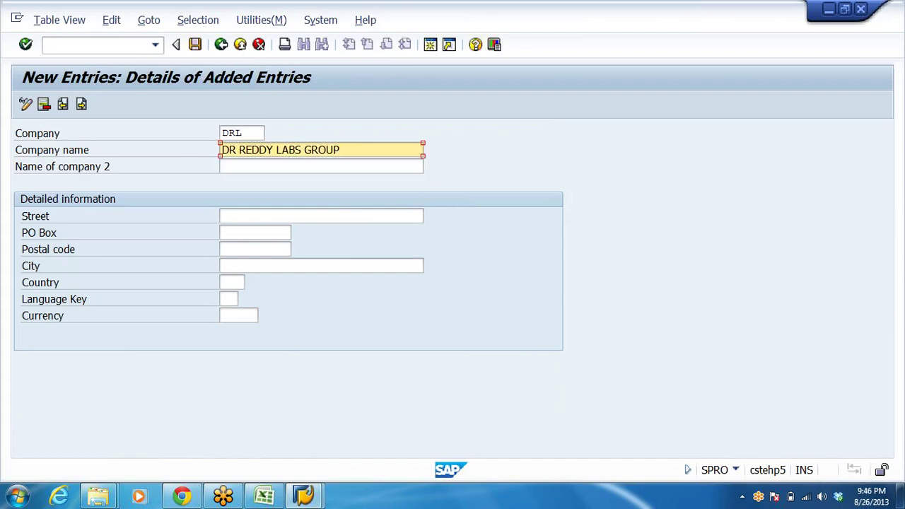
key(Tab)
key(Tab)
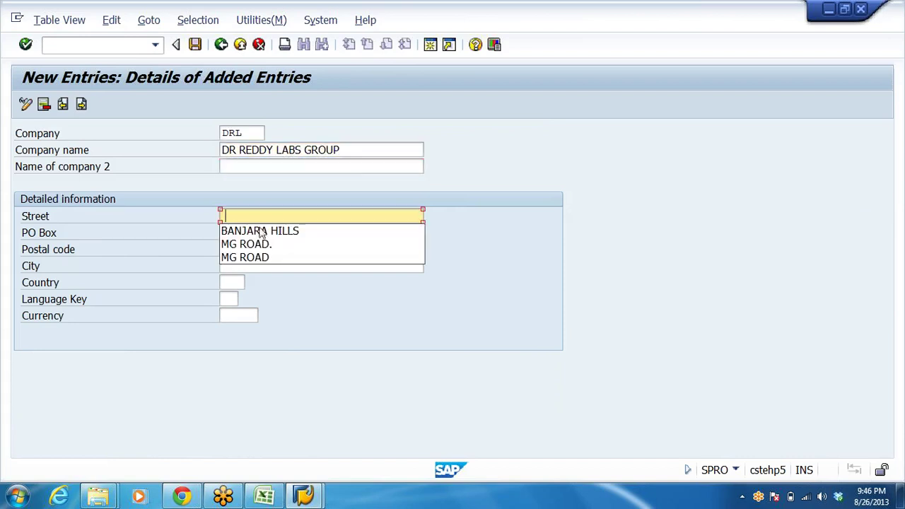
Fill in the company's street, PO box, postal code and city from the previously used values
click(260, 232)
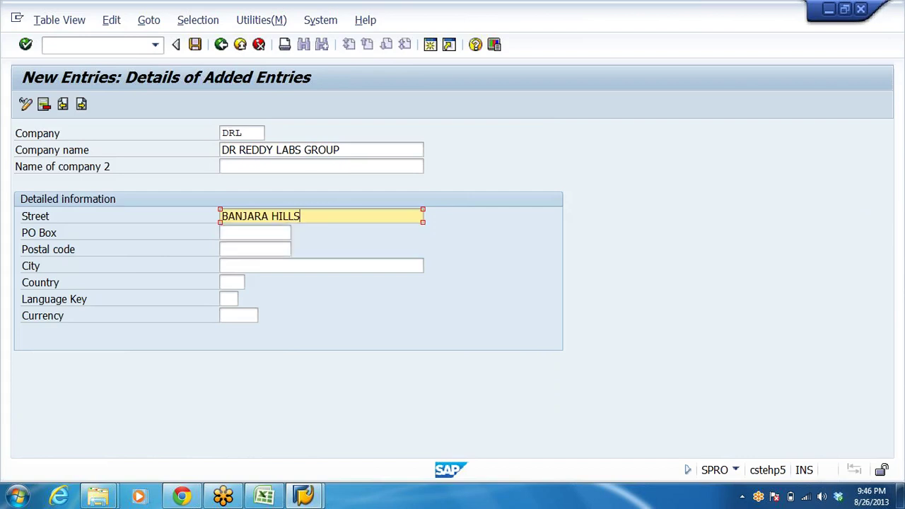
key(Tab)
click(252, 249)
key(Tab)
click(253, 265)
key(Tab)
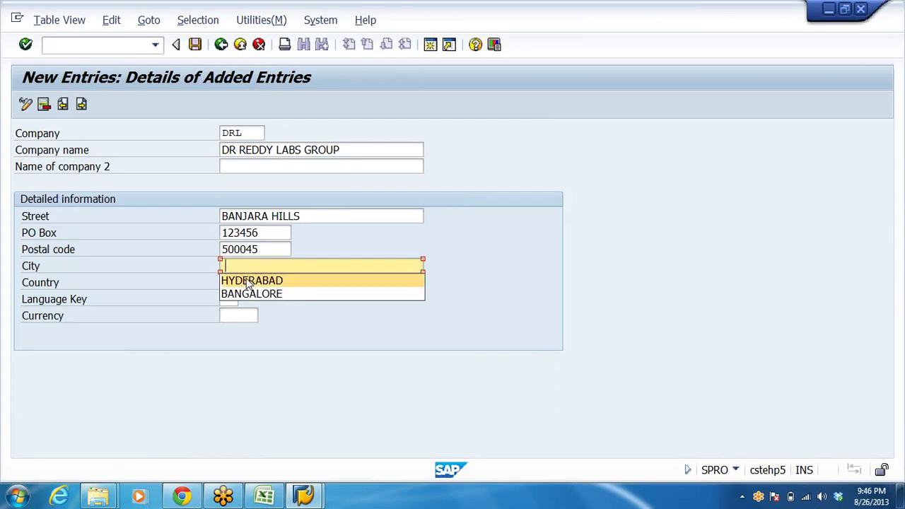
click(247, 281)
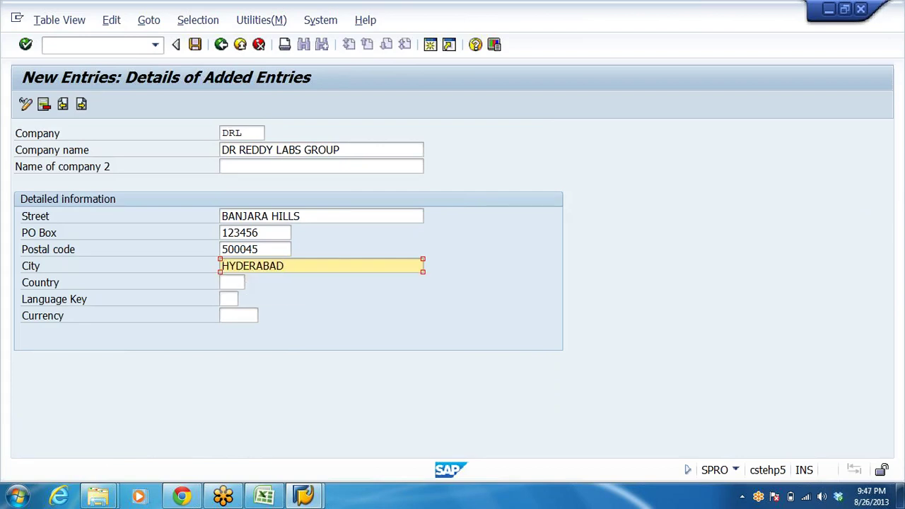
Set the company's country to IN, language key to EN and currency to INR, and confirm the details
key(Tab)
text(IN)
key(Tab)
text(EN)
key(Tab)
text(INR)
click(241, 334)
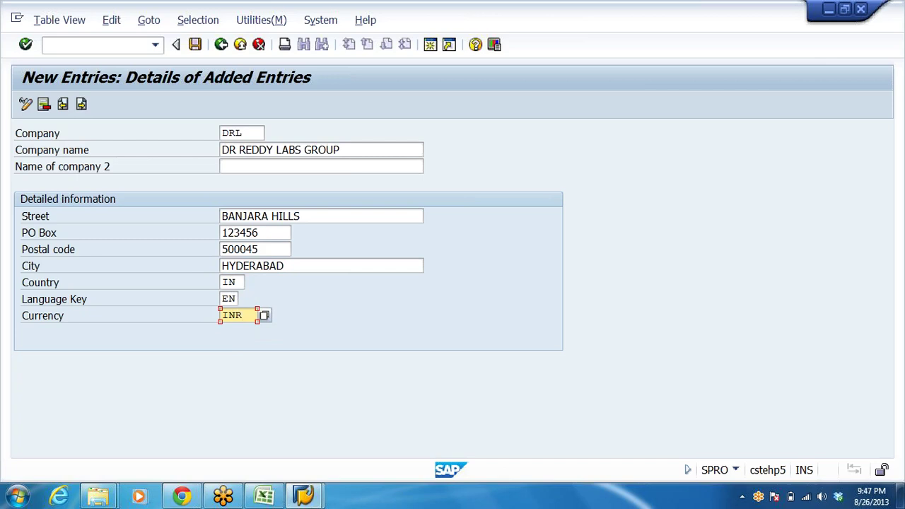
key(Return)
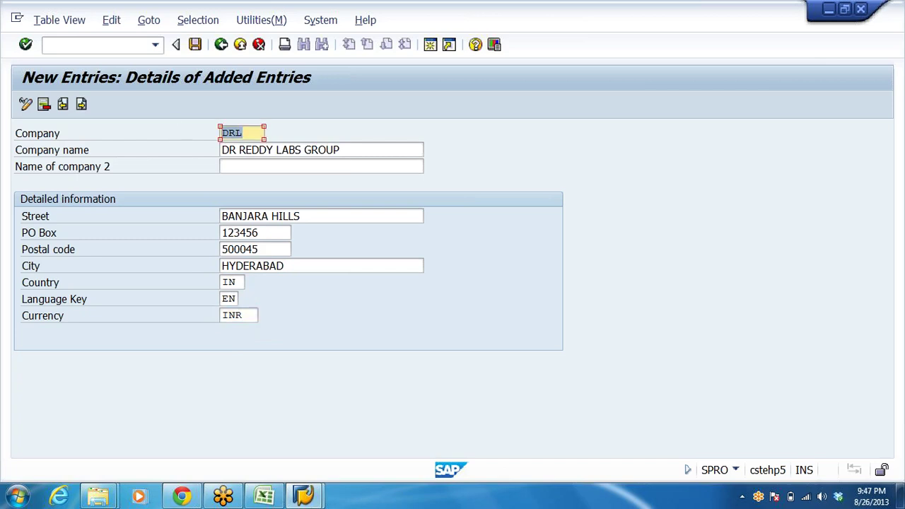
Consult the DRL_GRP workbook in Excel and return to the company ID in the new SAP entry
key(End)
click(262, 497)
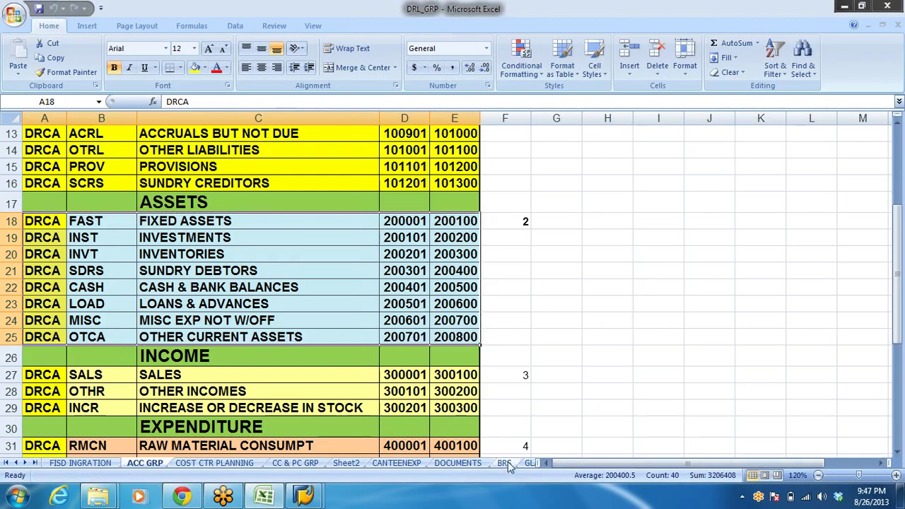
key(alt+Tab)
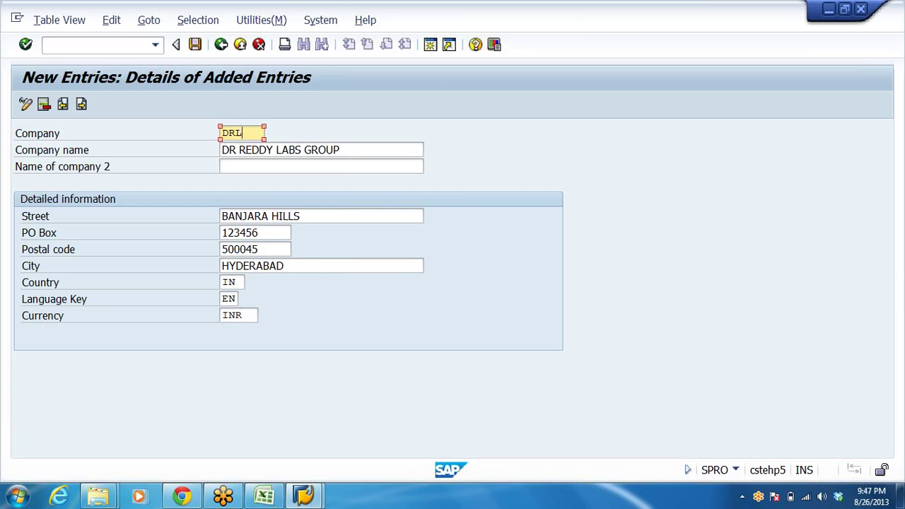
Save company DRL in the DRL GROUP CONFIGURATION SETTINGS customizing request and return to the implementation guide
key(shift+Left)
key(shift+Left)
key(shift+Left)
key(End)
click(340, 150)
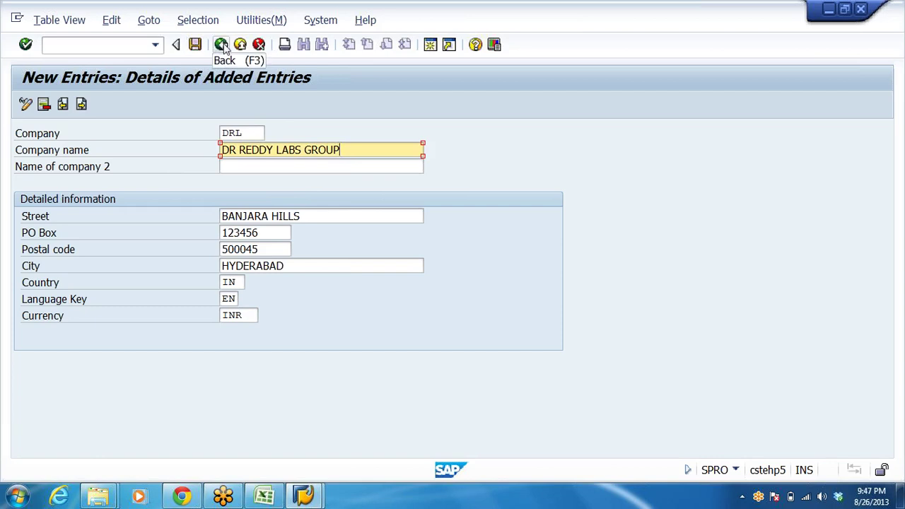
click(195, 44)
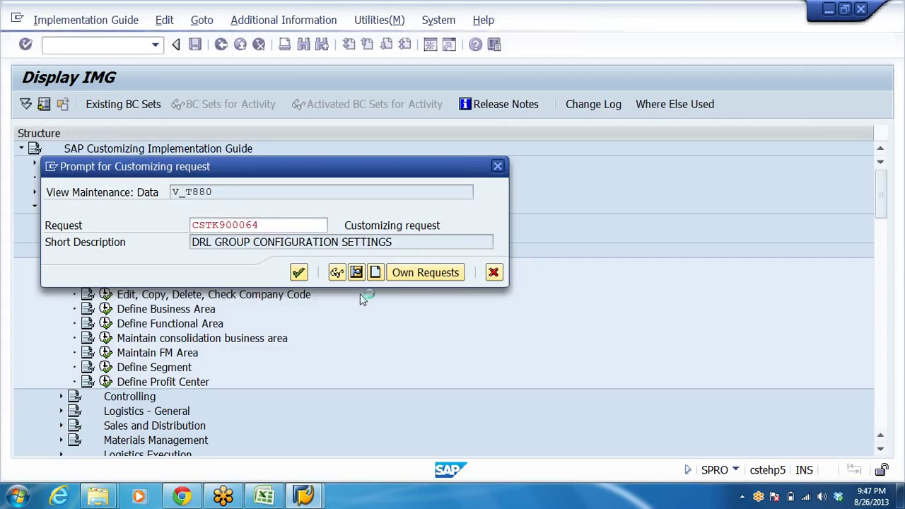
key(Return)
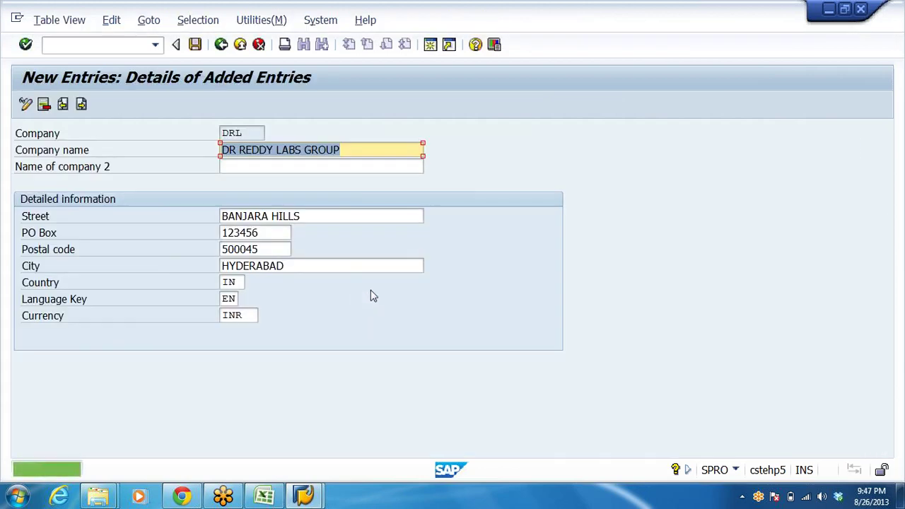
click(221, 44)
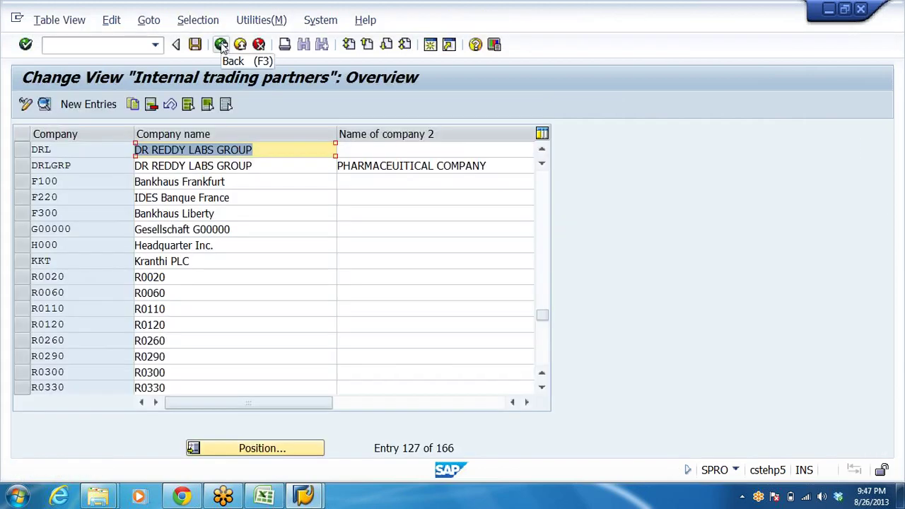
click(221, 45)
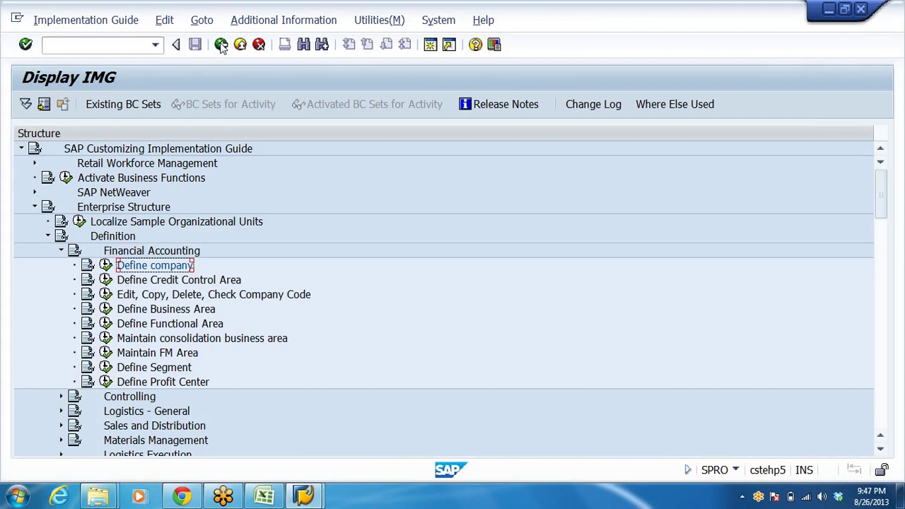
Open the Edit Company Code Data activity from the Financial Accounting definitions and start a new entry
click(125, 299)
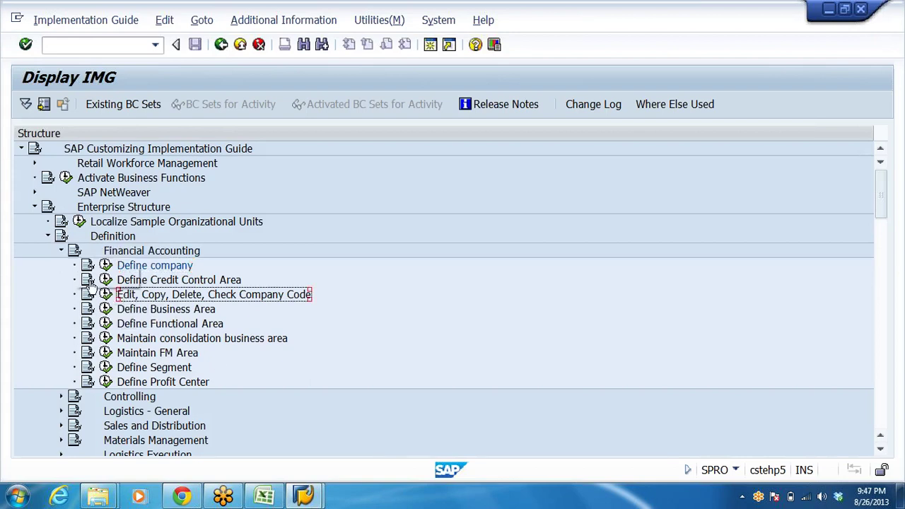
click(106, 294)
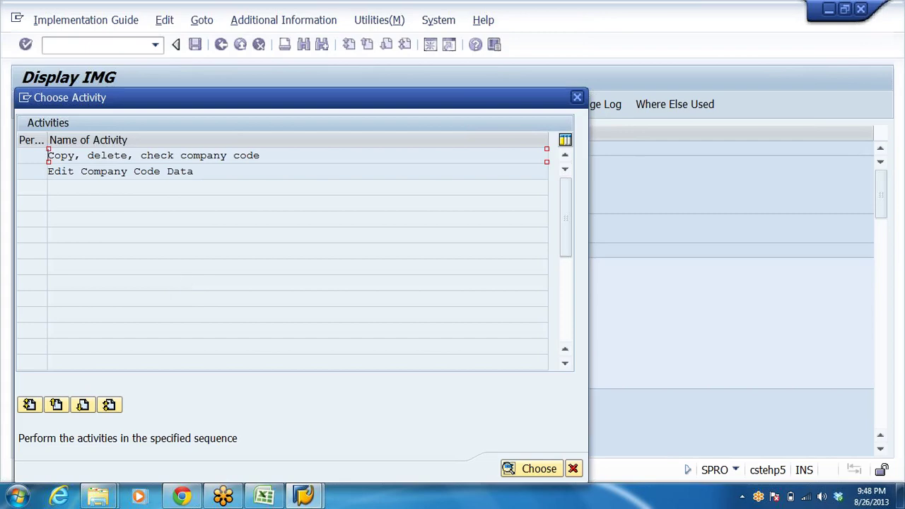
click(106, 174)
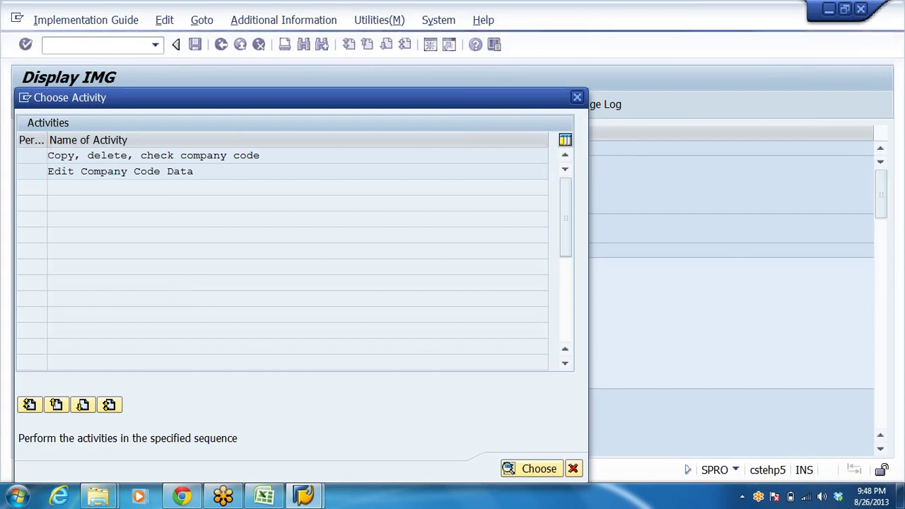
double_click(106, 174)
click(78, 105)
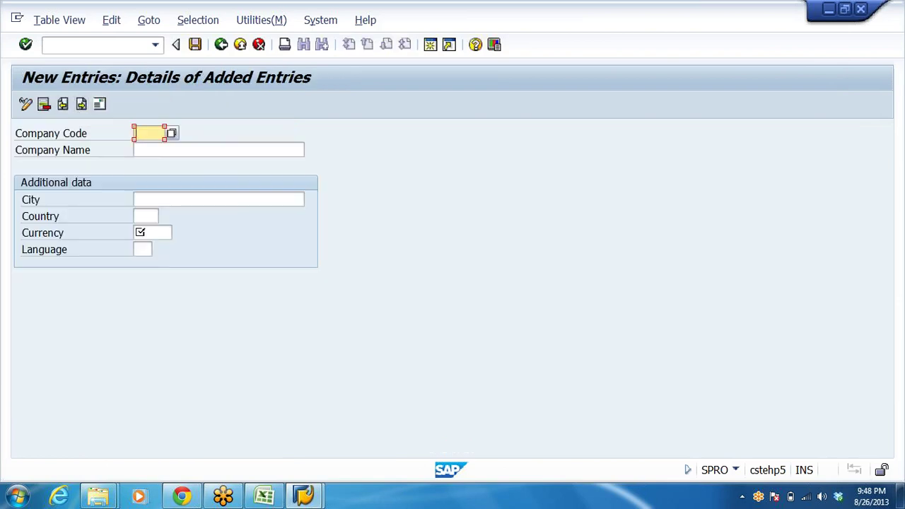
Enter company code DRL with the company name DR REDDY LABS BULK DRG LT
text(DRL)
key(Tab)
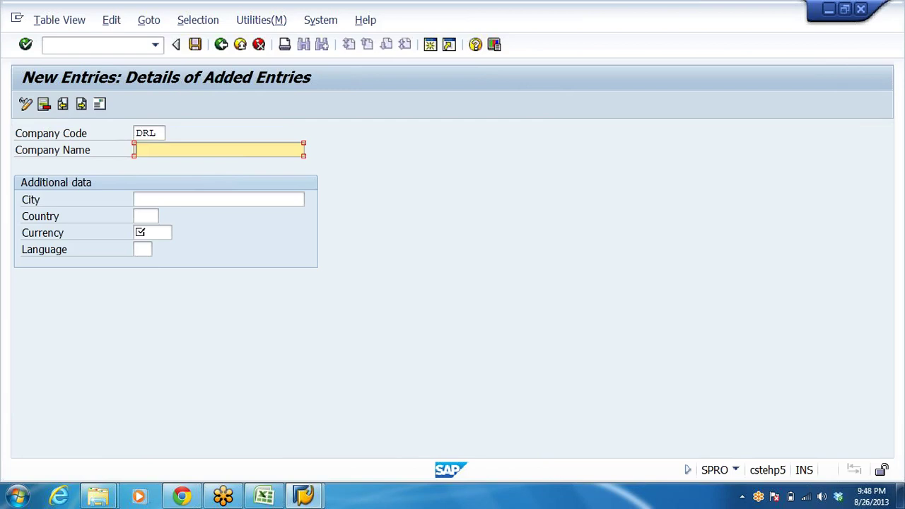
key(BackSpace)
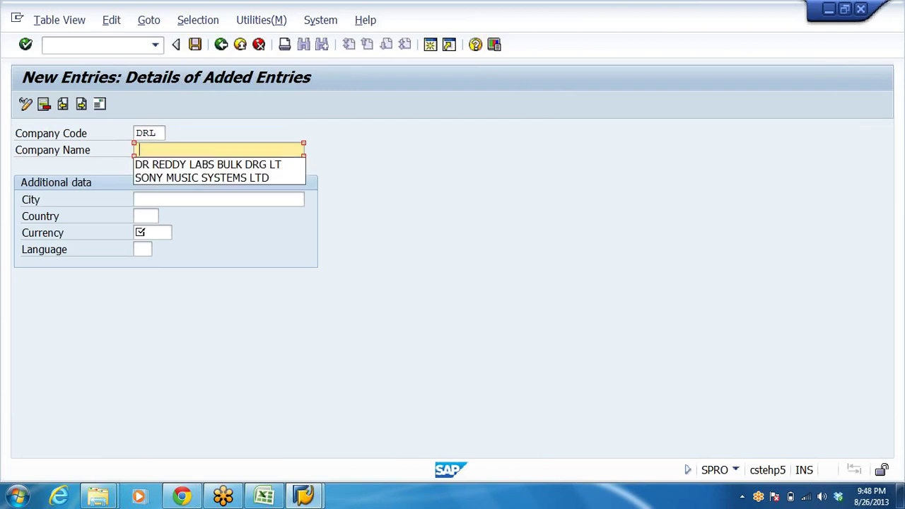
click(219, 166)
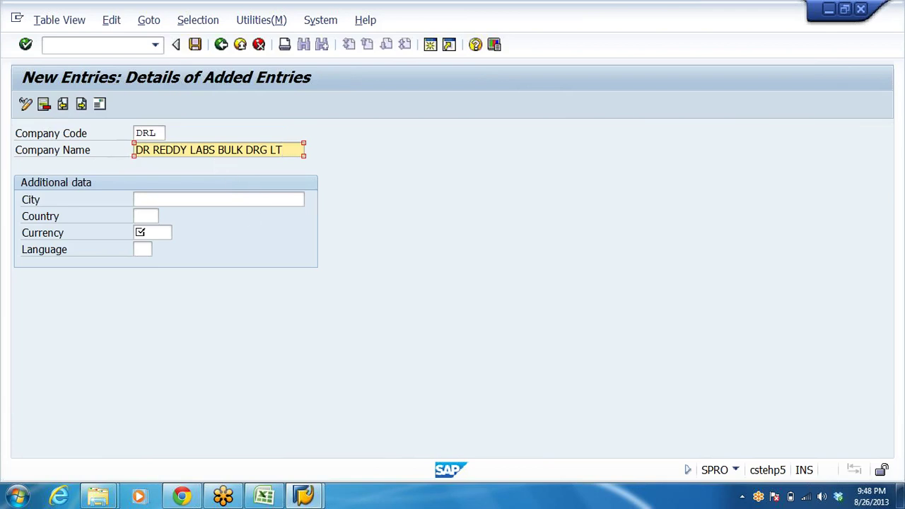
Set the company code's city to HYDERABAD., country to IN, currency to INR and language to EN
key(Tab)
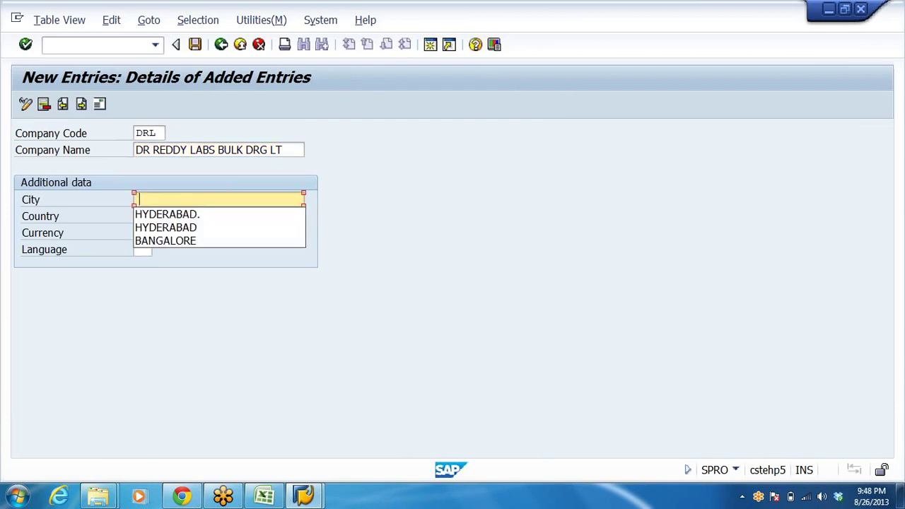
click(201, 211)
key(Tab)
key(Down)
key(Return)
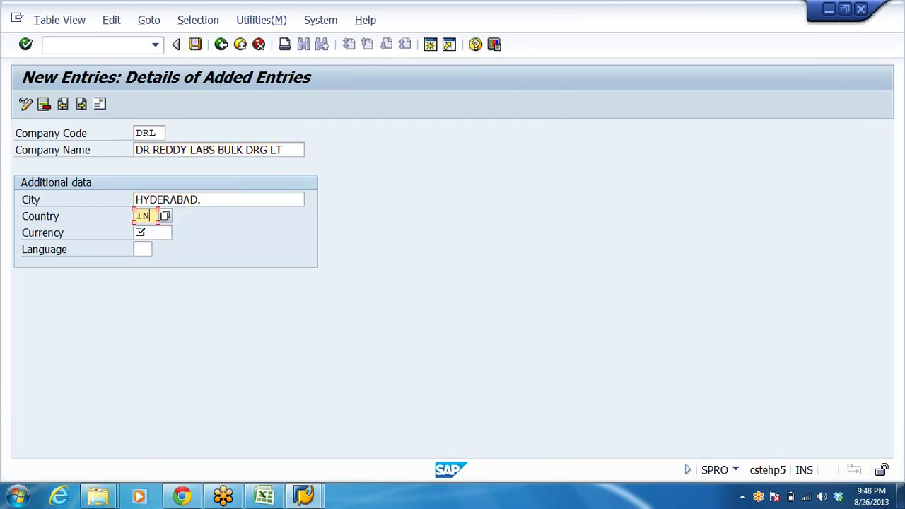
key(Tab)
key(Down)
key(Return)
key(Tab)
key(Down)
click(151, 264)
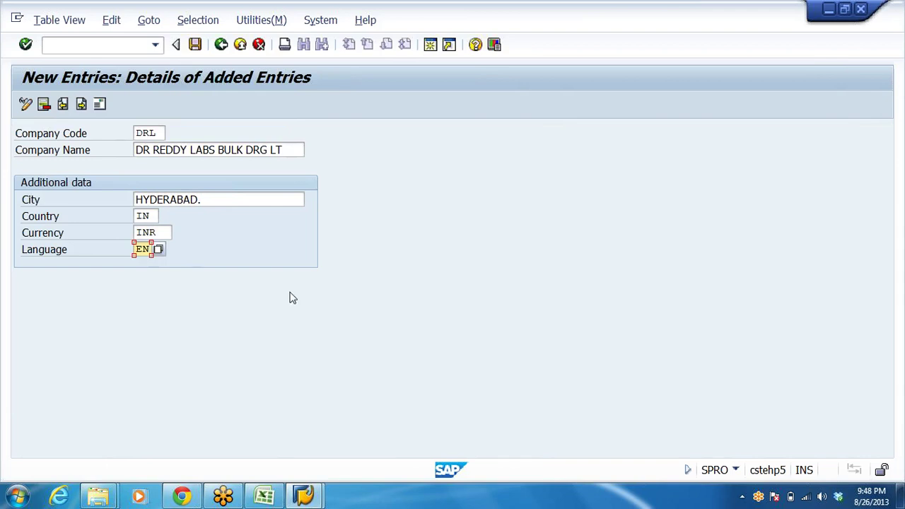
Save the company code entry and give its address the title Company and the name SONY MUSIC SYSTEMS LTD
click(196, 45)
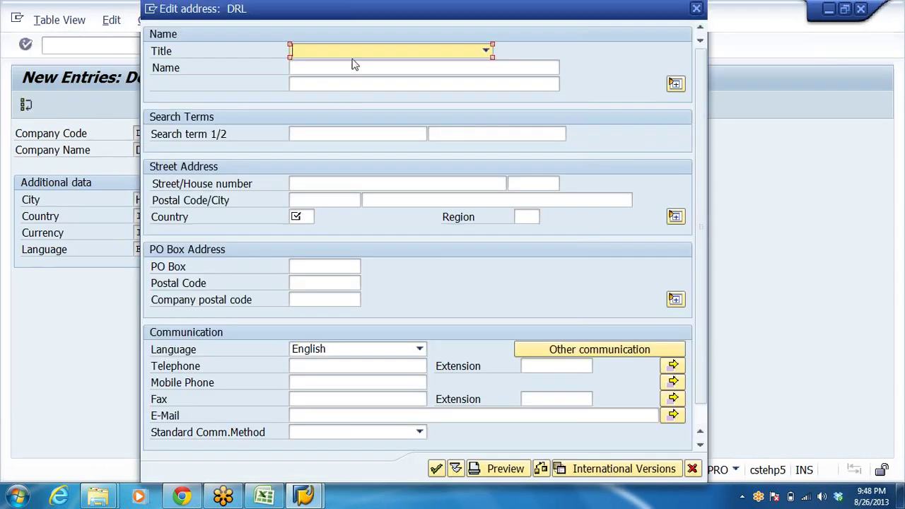
click(355, 65)
text(SONY MUSIC SYSTEMS LTD)
click(360, 54)
click(359, 62)
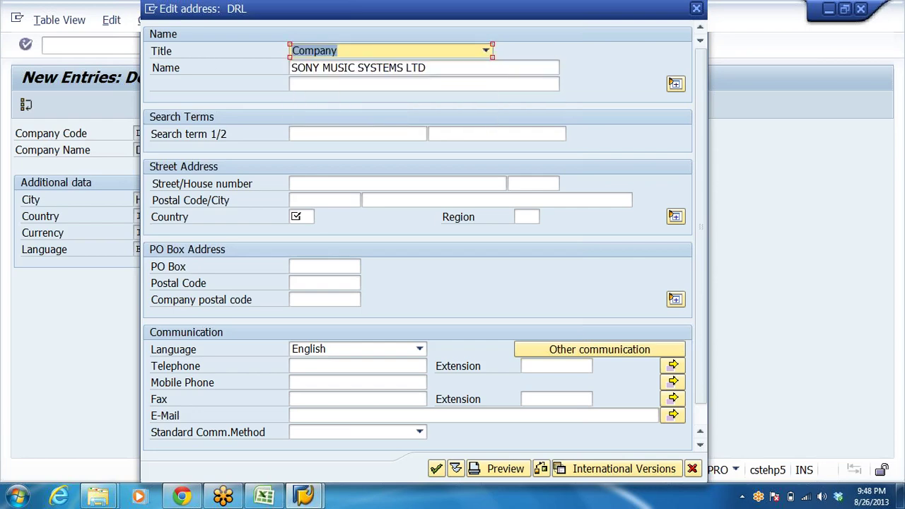
Fill in the address's country IN, postal code and city HYDERABAD, leave the street empty, and confirm the address
click(300, 216)
click(311, 231)
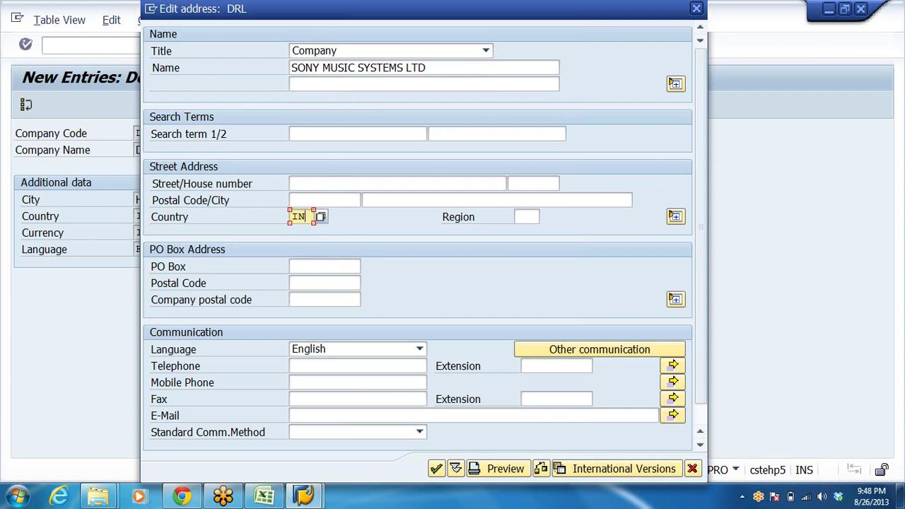
click(325, 200)
click(327, 215)
click(367, 201)
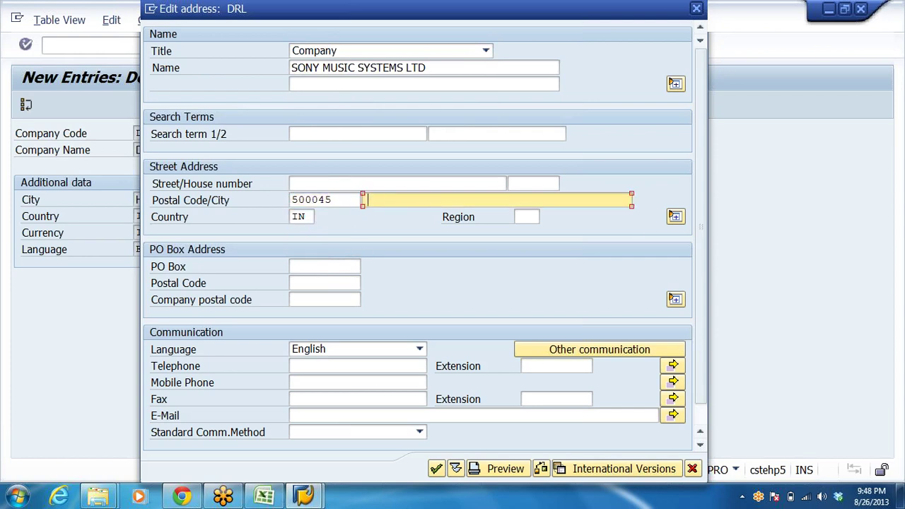
click(398, 228)
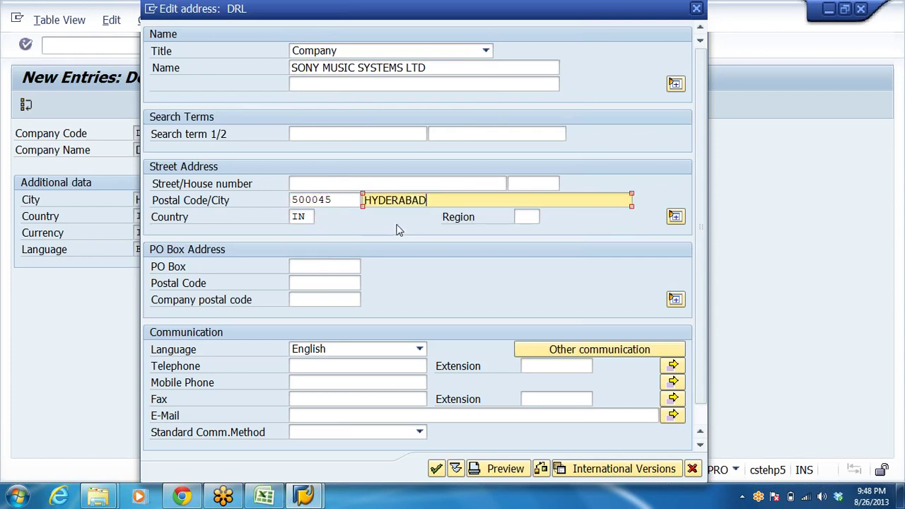
click(403, 184)
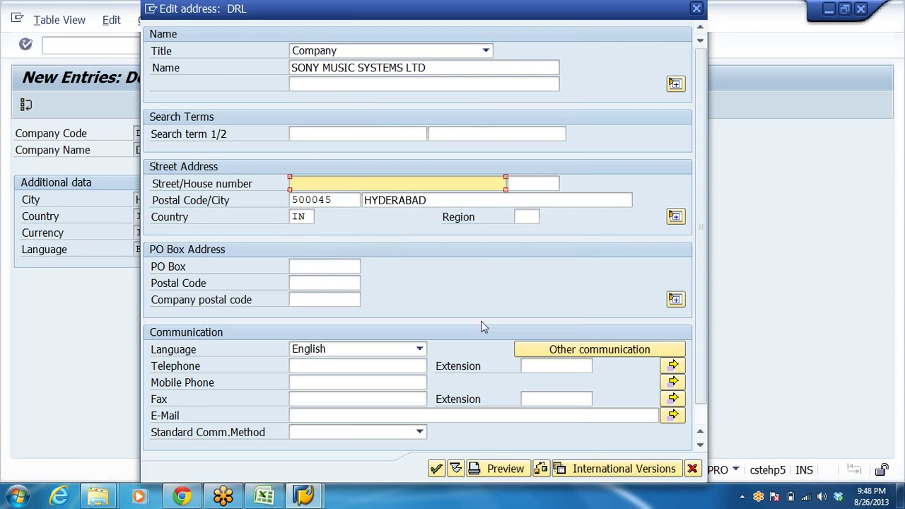
click(437, 469)
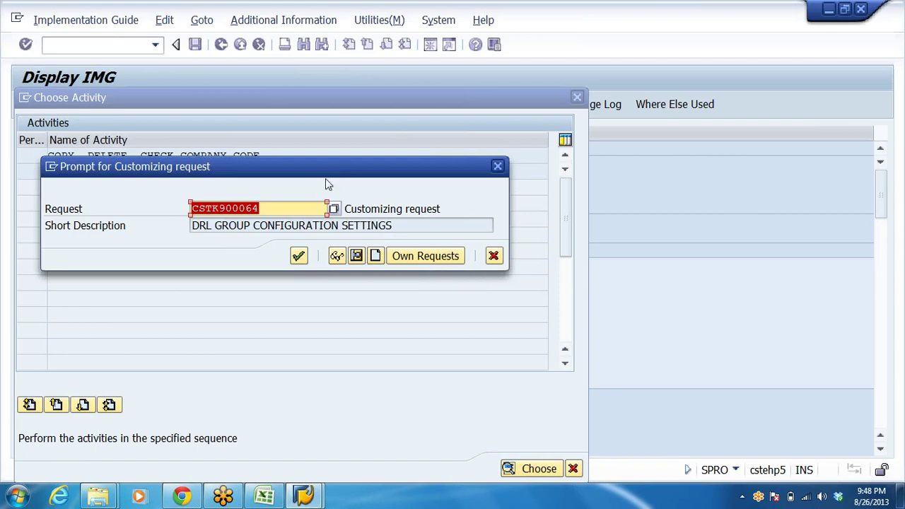
Create the customizing request DRL COMP CODE SETTINGS to save company code DRL, and leave the company code activity
drag(336, 168, 396, 107)
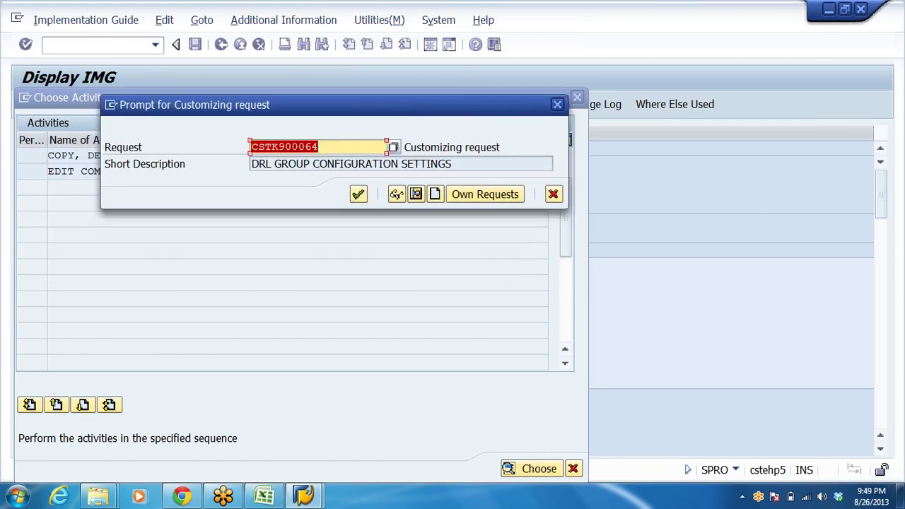
click(435, 196)
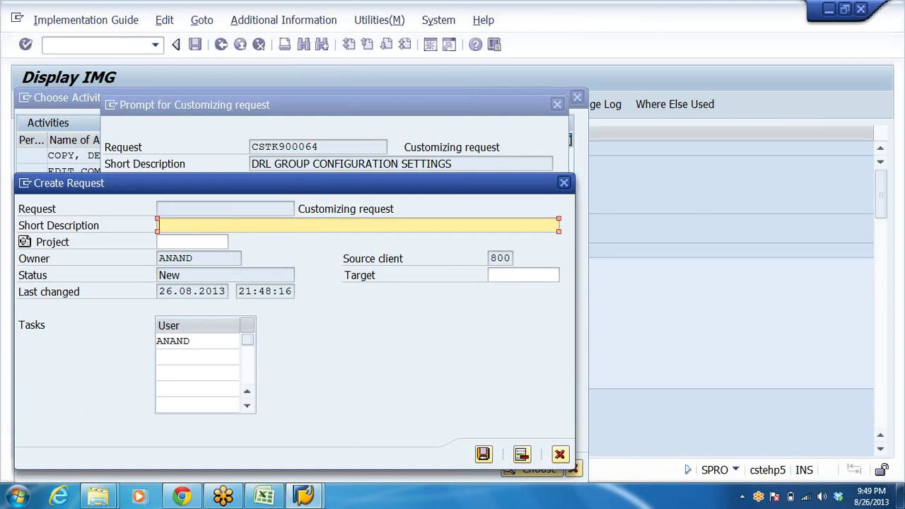
text(DRL COMP CODE SETTINGS)
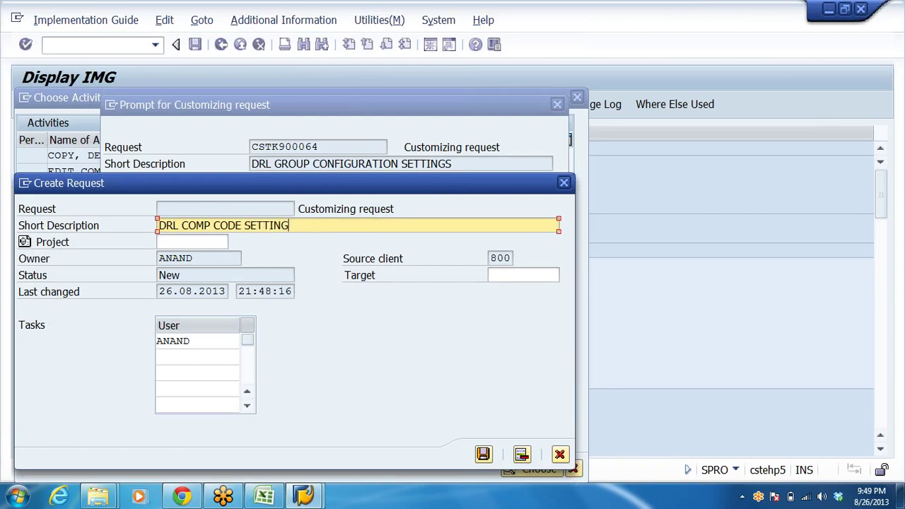
key(Return)
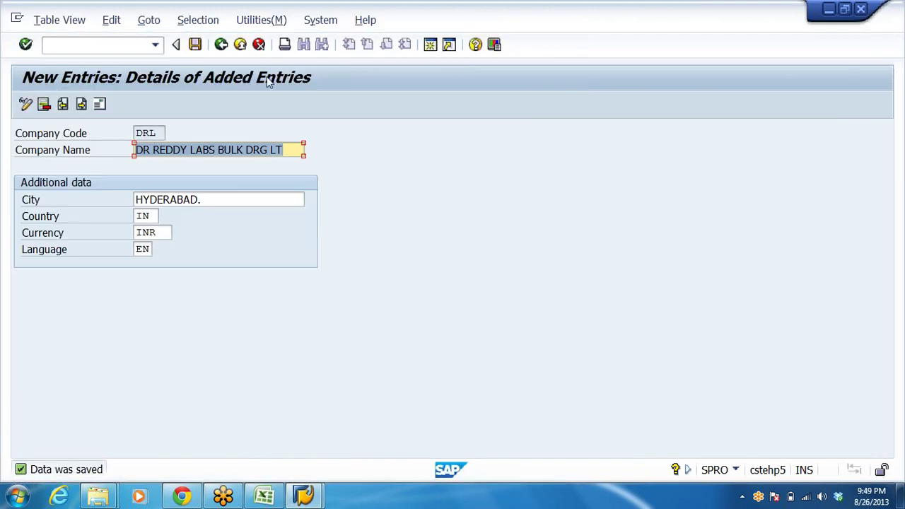
click(240, 45)
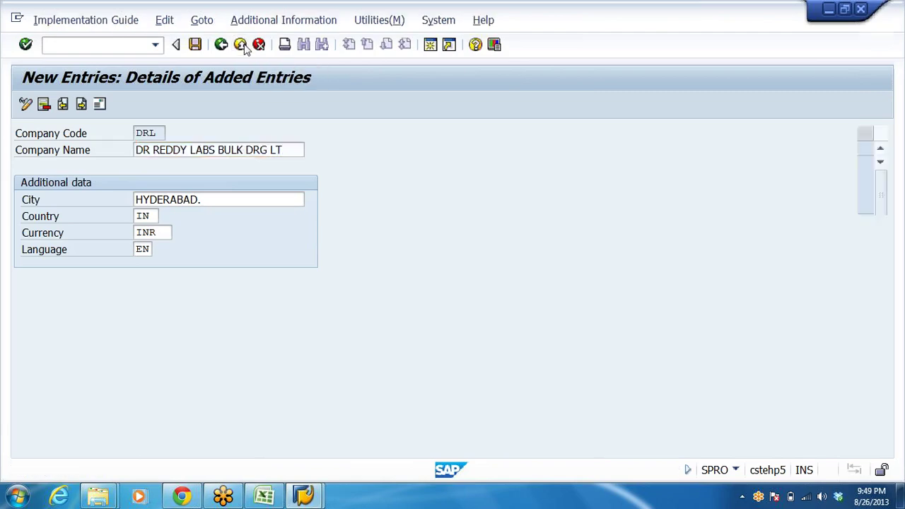
click(573, 469)
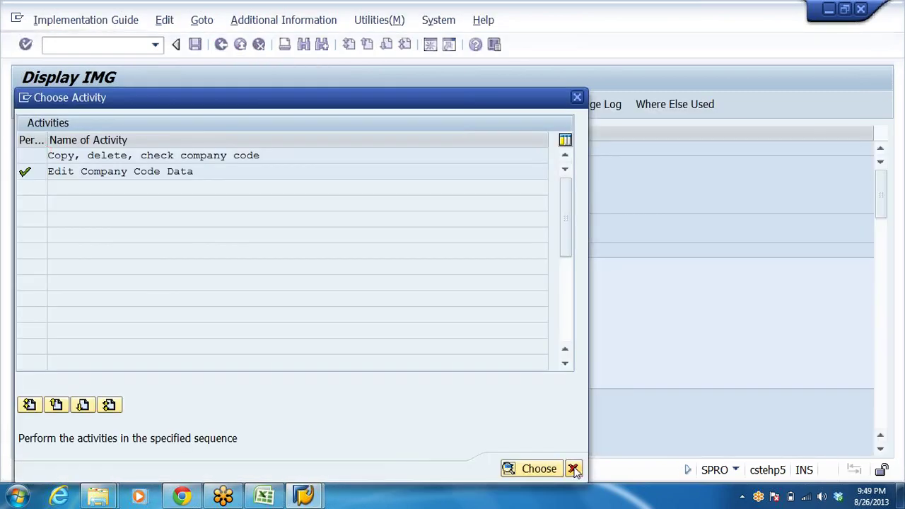
Collapse the Definition node and open the assignment of company codes to companies under Assignment, Financial Accounting
scroll(400, 285, down, 1)
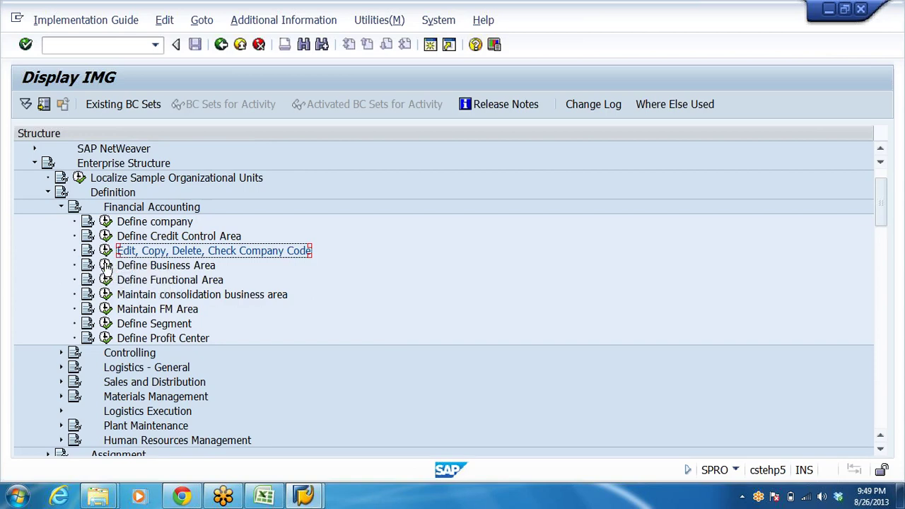
click(62, 207)
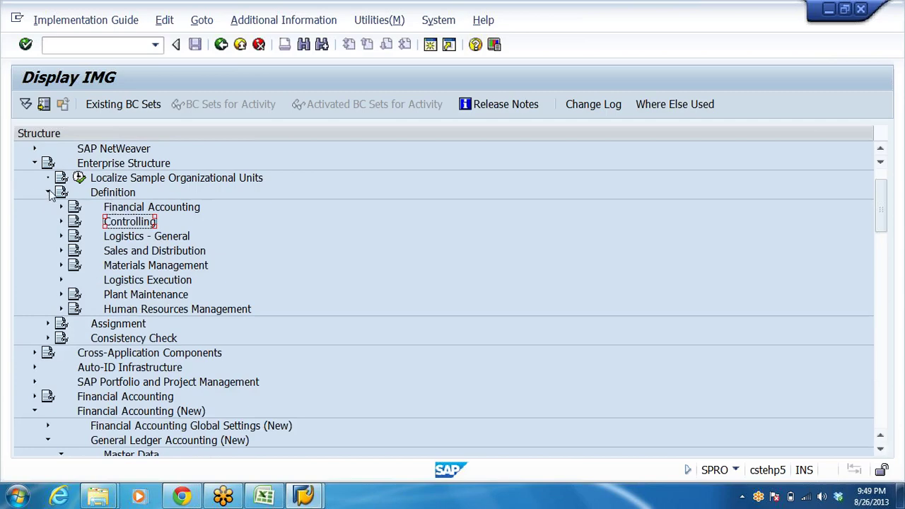
click(50, 193)
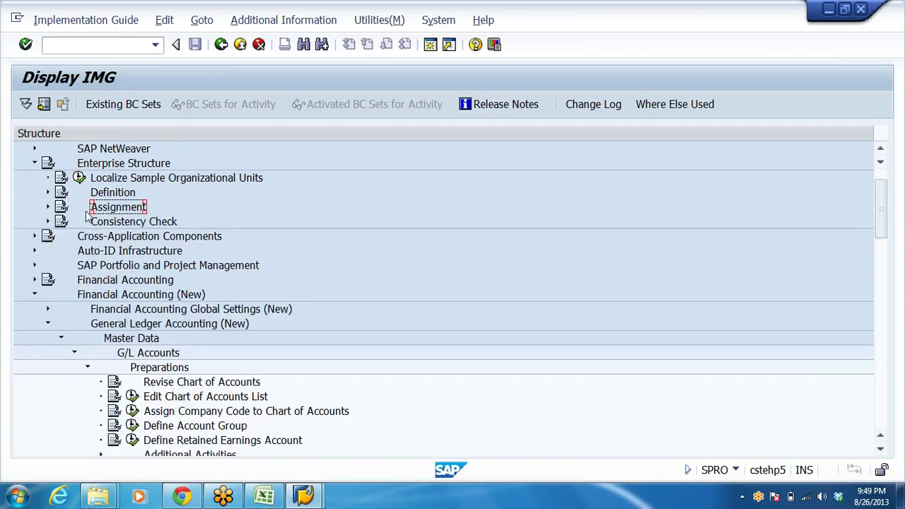
double_click(113, 210)
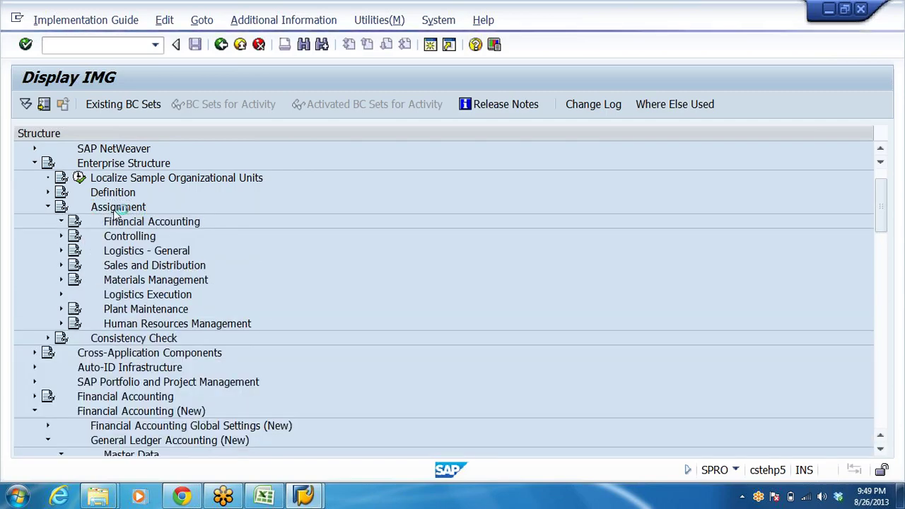
double_click(114, 216)
click(105, 236)
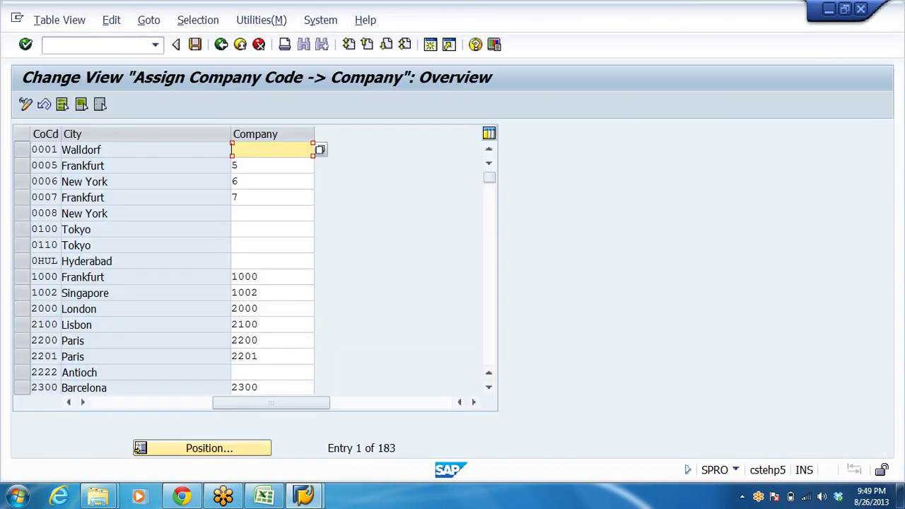
Position the company code assignment list at company code DRL
click(225, 451)
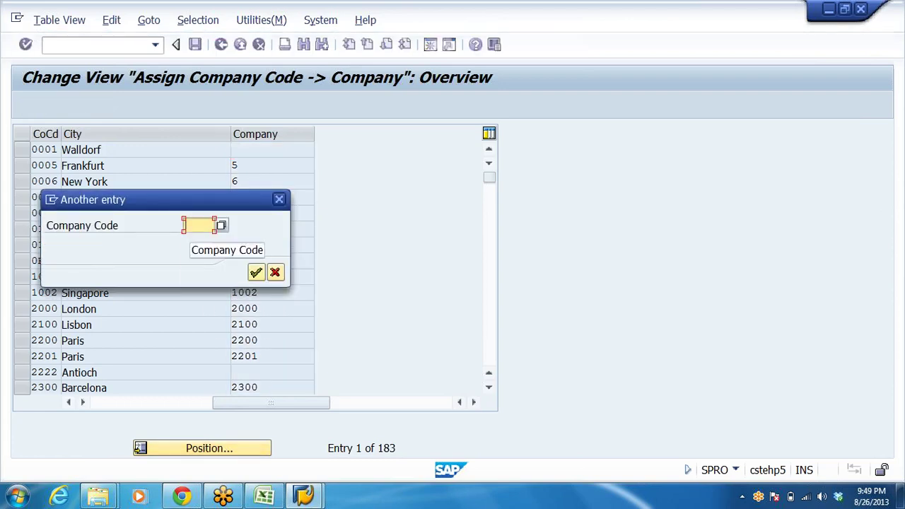
text(DRL)
key(Return)
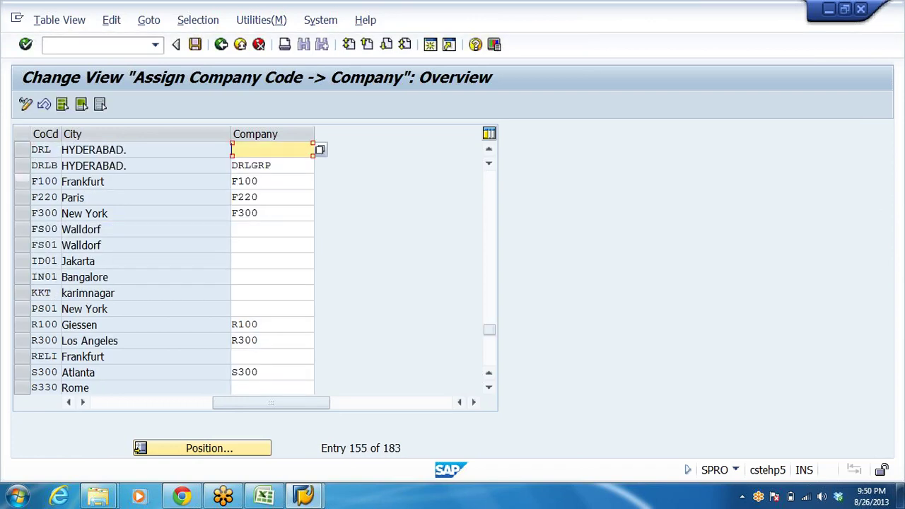
Assign company DRL to company code DRL in the company code assignment list
text(DRL)
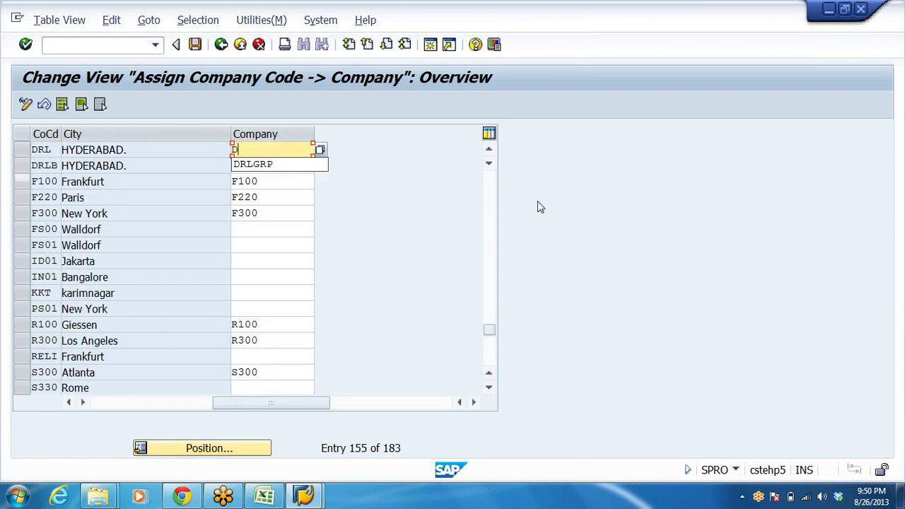
click(253, 165)
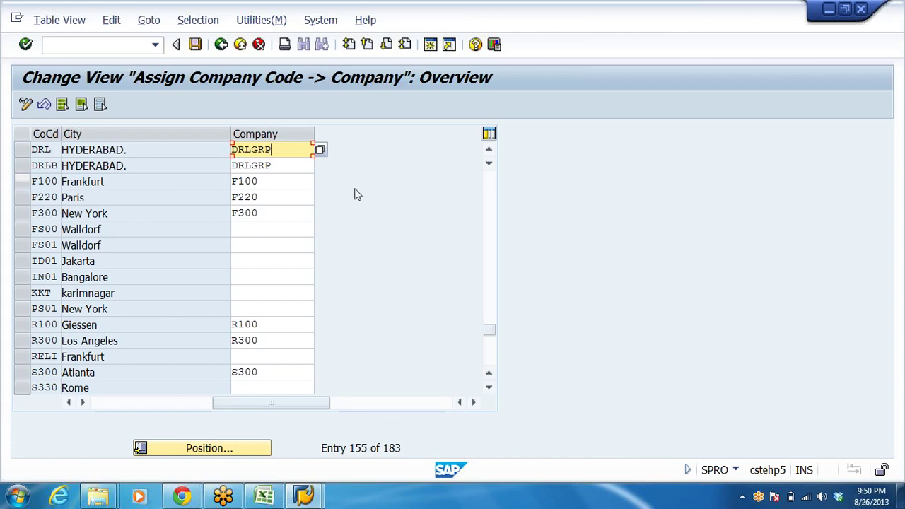
key(BackSpace)
key(BackSpace)
key(BackSpace)
key(Return)
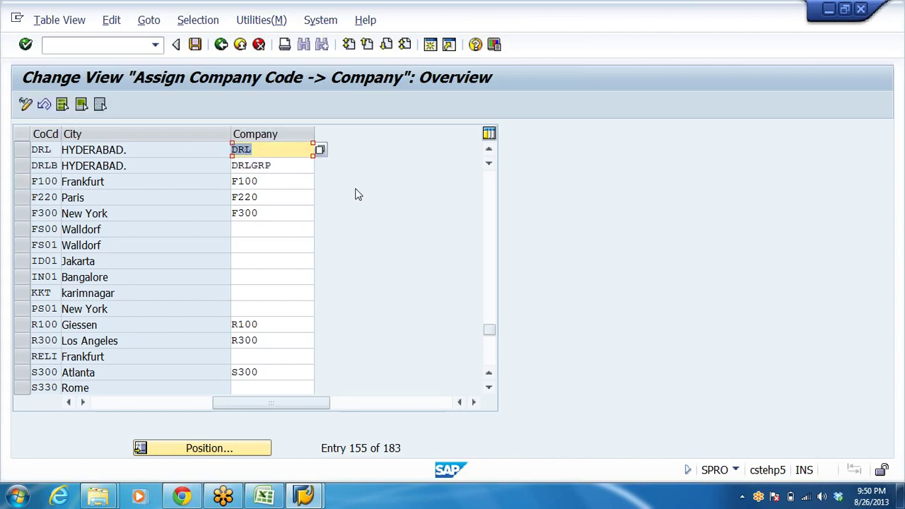
Save the company assignment in the customizing request DRL COMP CODE SETTINGS and leave the activity
click(194, 46)
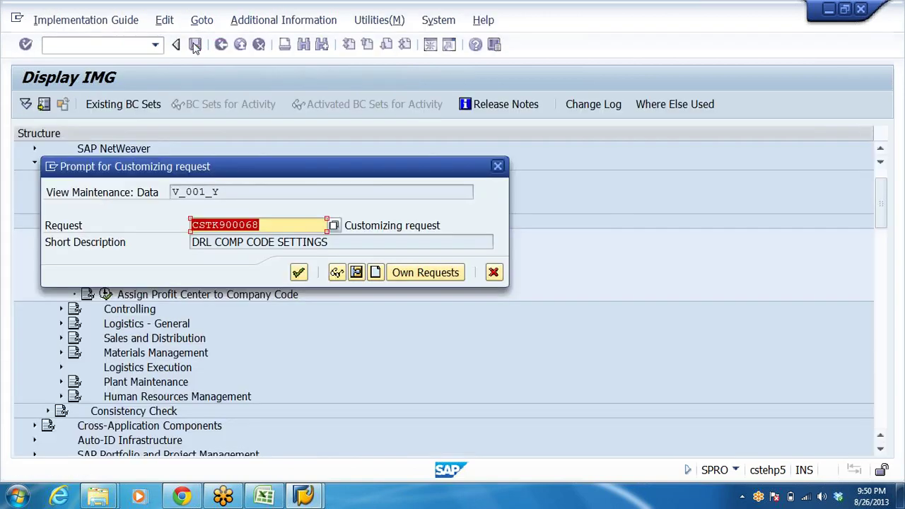
click(298, 272)
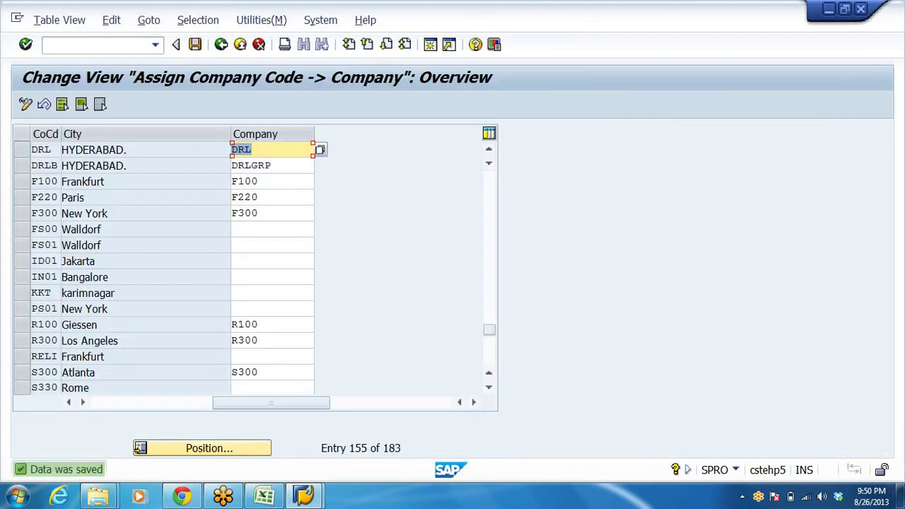
click(221, 46)
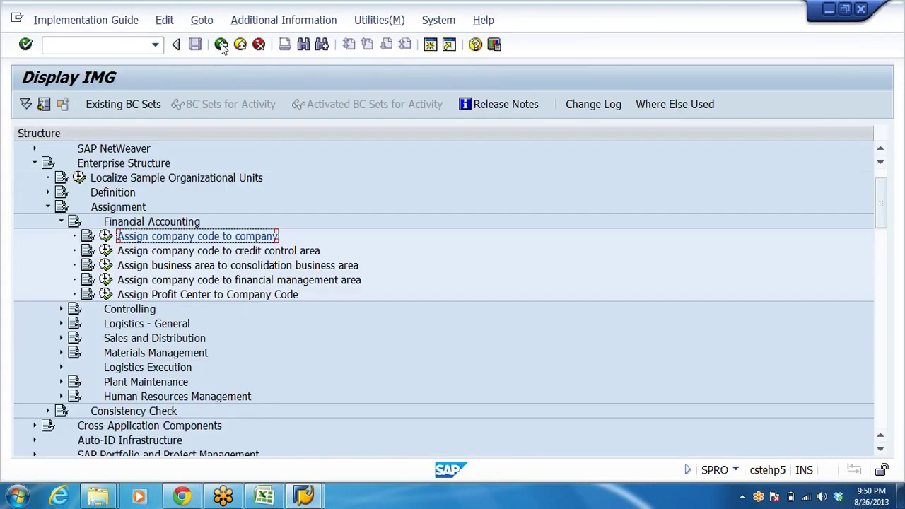
Collapse the Financial Accounting and Assignment nodes, and select Edit Chart of Accounts List under General Ledger Accounting (New), G/L Accounts, Preparations
click(61, 222)
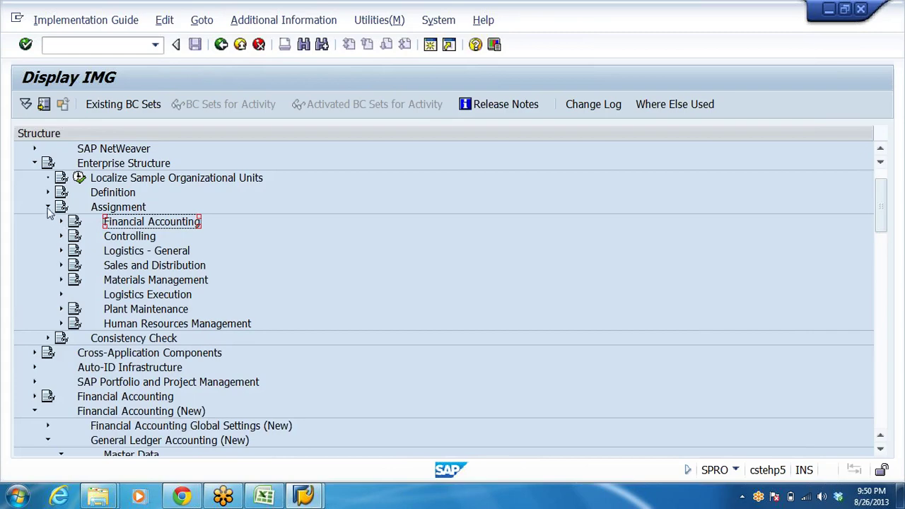
click(47, 206)
scroll(357, 324, down, 2)
scroll(357, 325, down, 1)
click(216, 296)
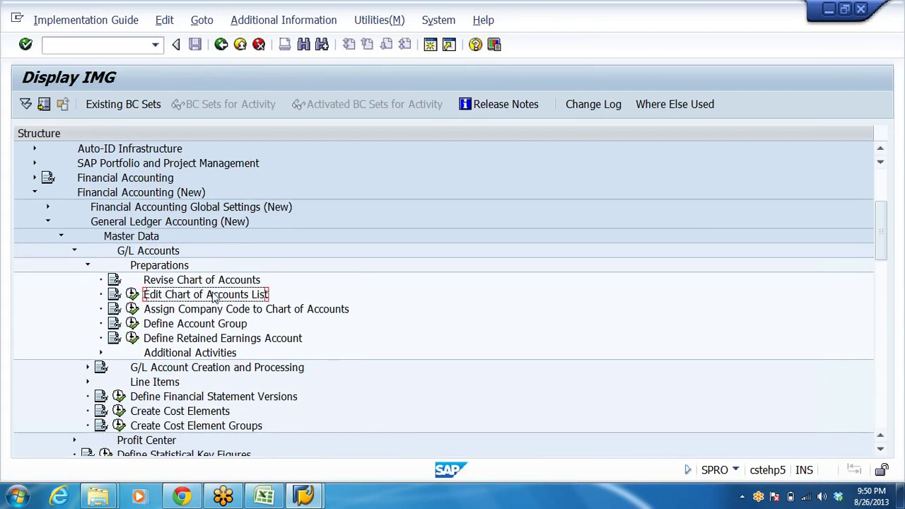
Look at the ACC GRP sheet of the DRL_GRP workbook in Excel and return to SAP
click(263, 497)
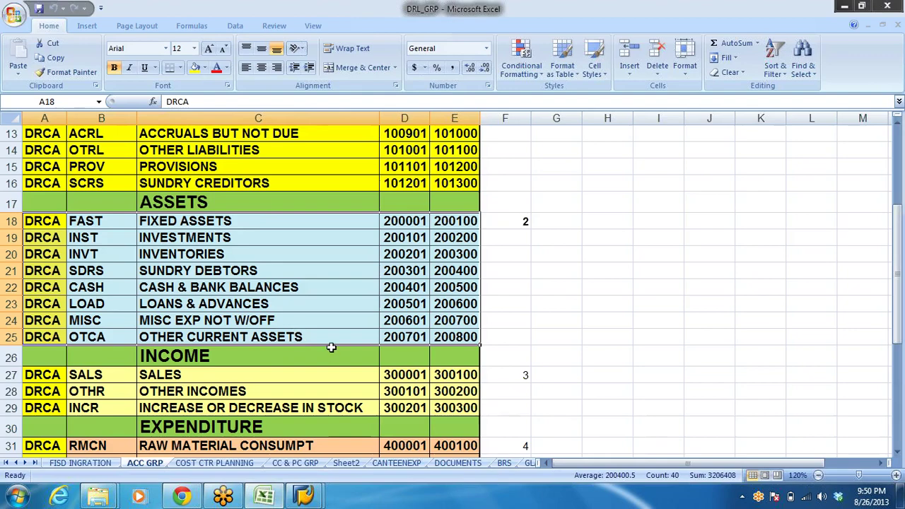
key(alt+Tab)
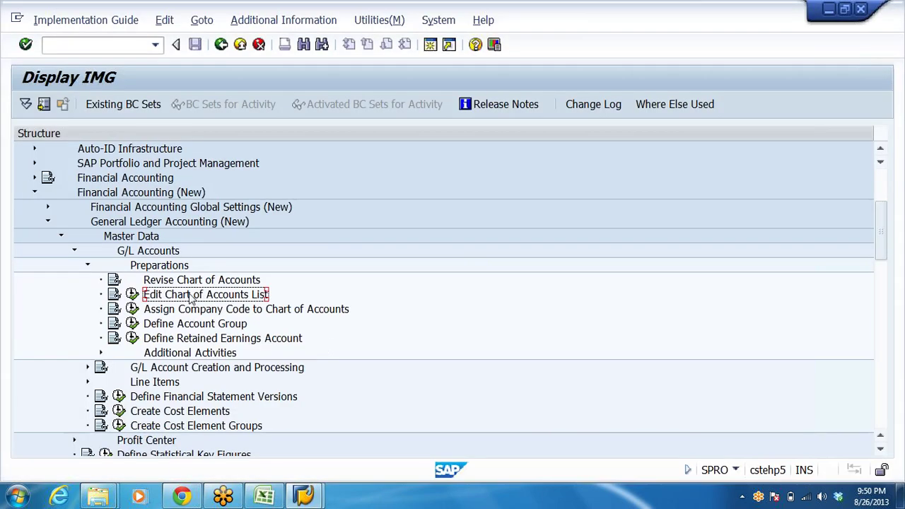
Trace the path from Financial Accounting (New) down to Revise Chart of Accounts and read that activity's documentation
click(121, 192)
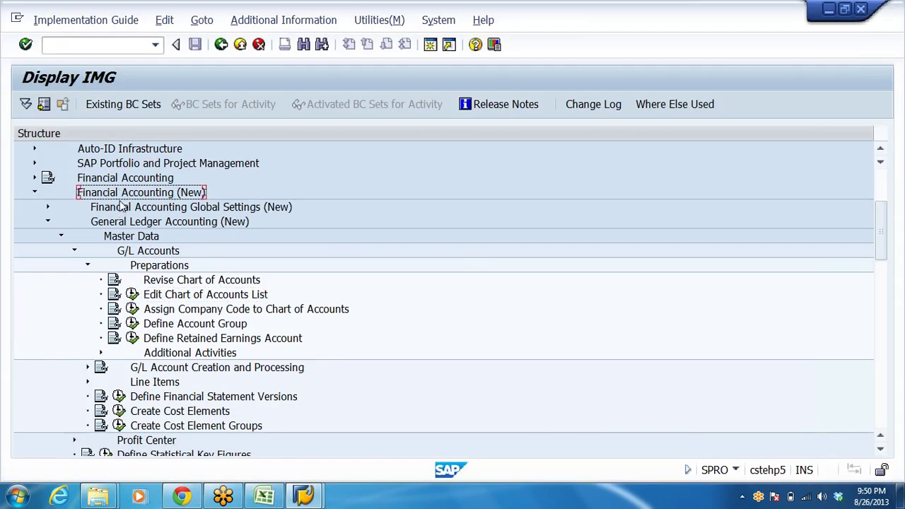
click(126, 221)
click(136, 239)
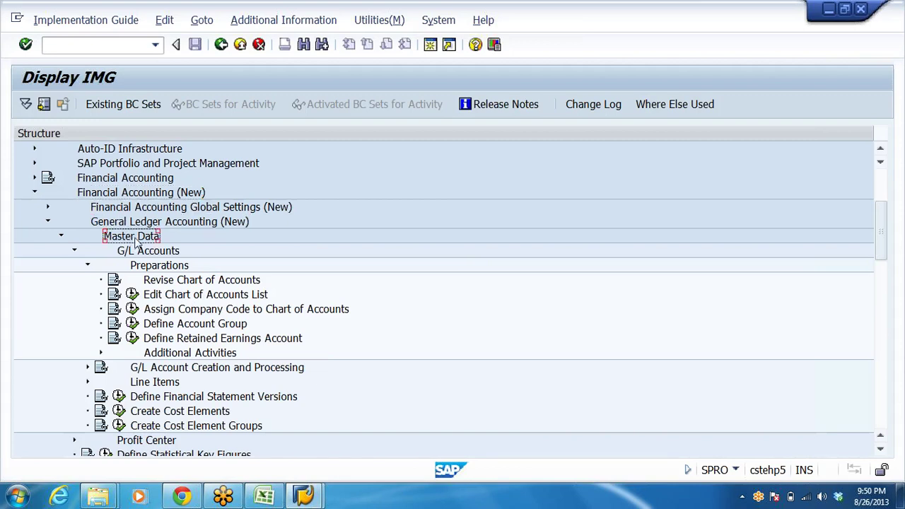
click(170, 253)
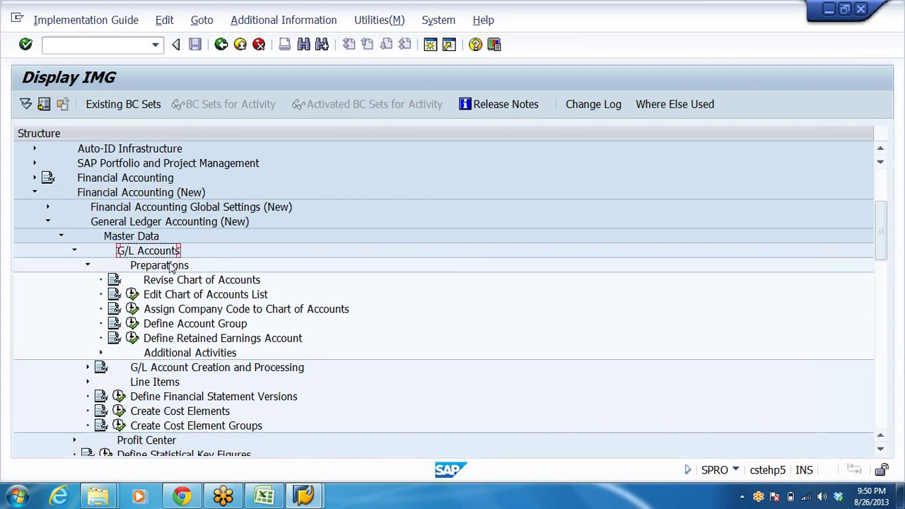
click(171, 267)
click(187, 281)
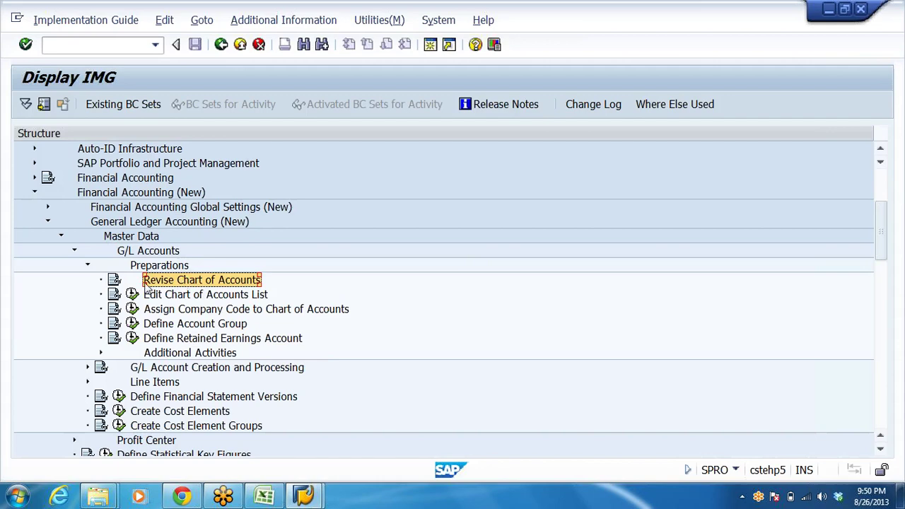
click(114, 280)
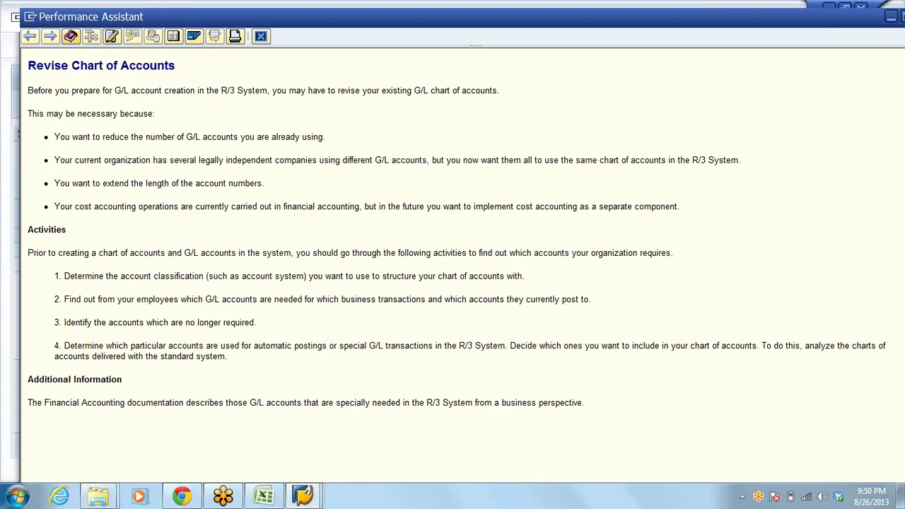
click(260, 39)
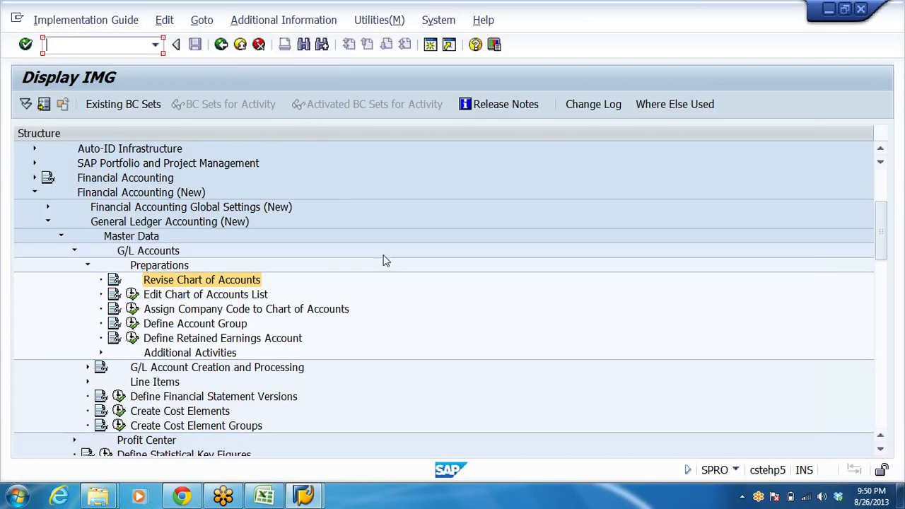
Open the Edit Chart of Accounts List activity and start a new entry with chart of accounts key DRL
click(203, 297)
click(133, 296)
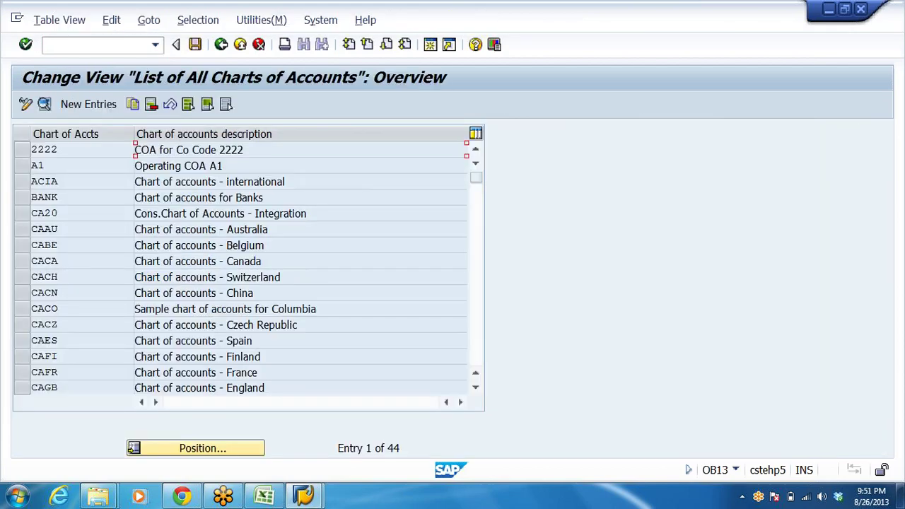
click(83, 106)
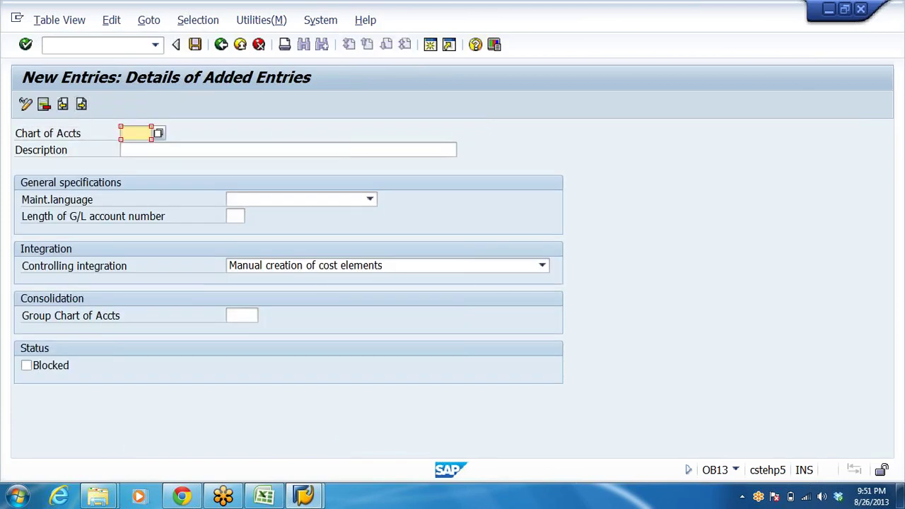
text(DRL)
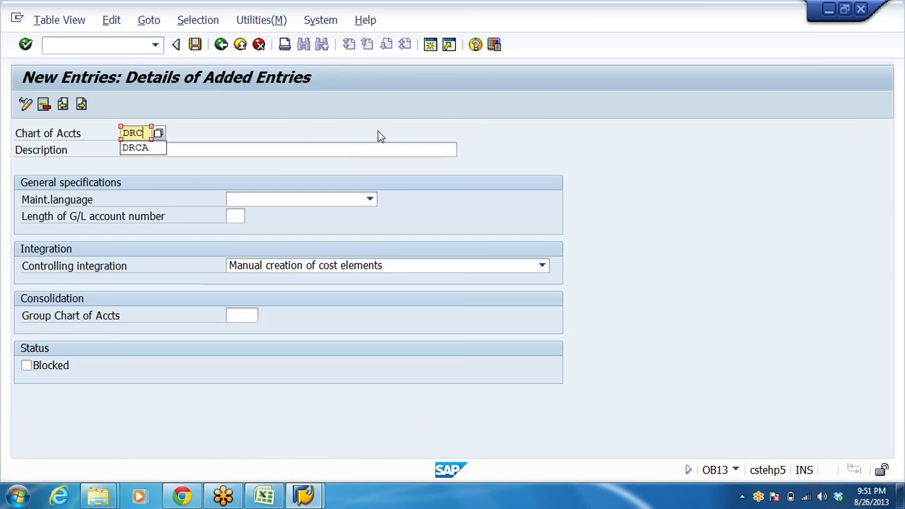
key(BackSpace)
text(L)
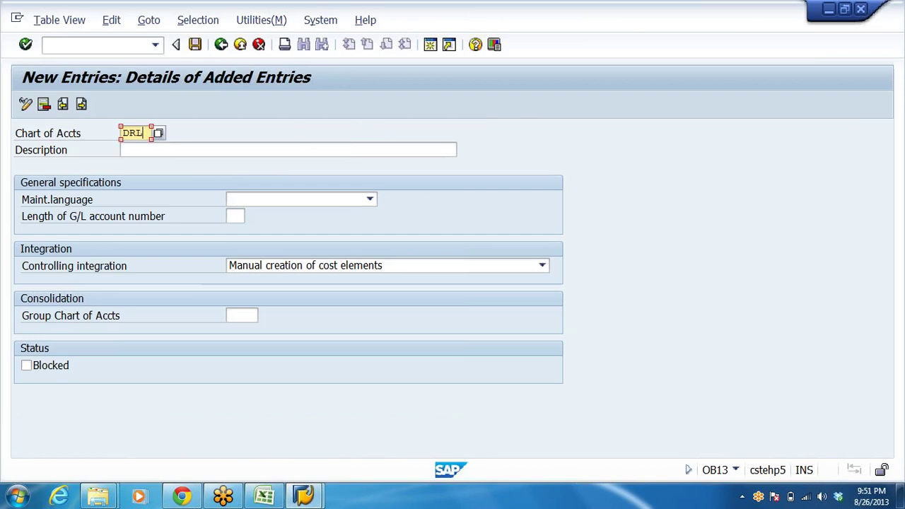
key(Tab)
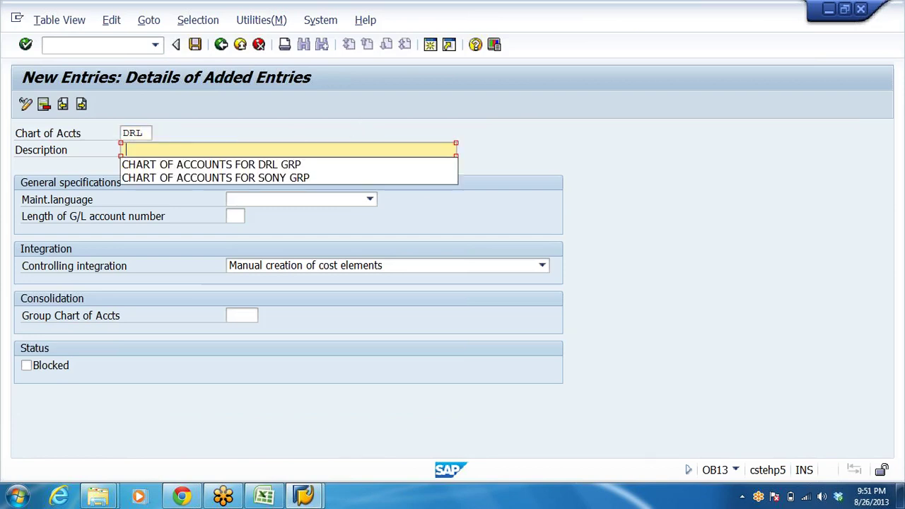
Describe the new chart of accounts as CHART OF ACCOUNTS FOR DRL GRP-NES
click(310, 164)
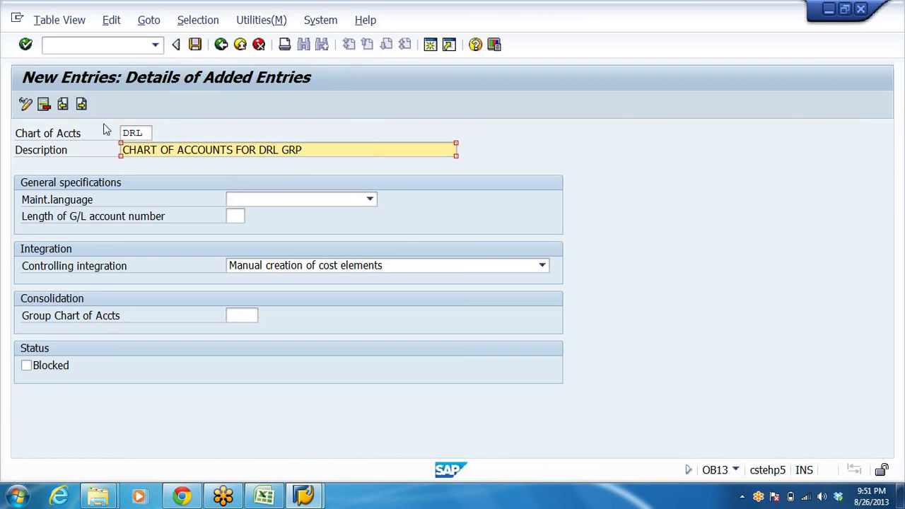
click(145, 133)
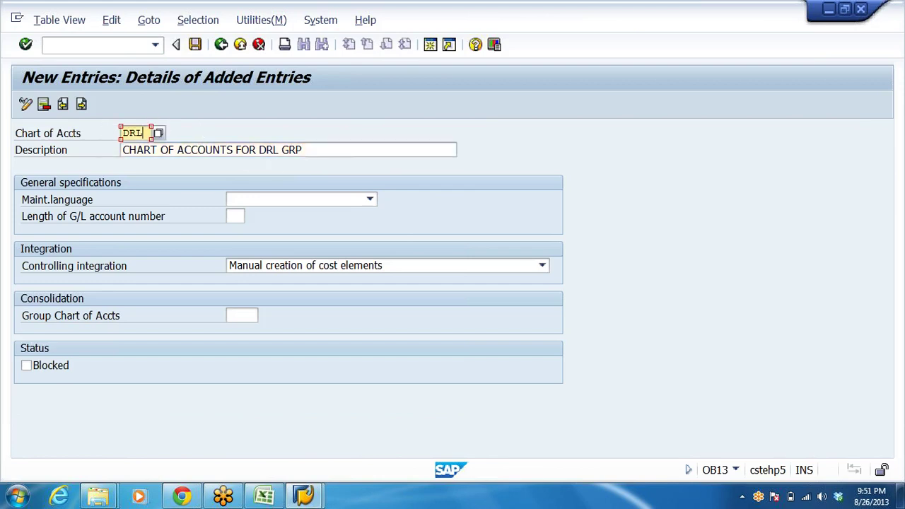
key(Tab)
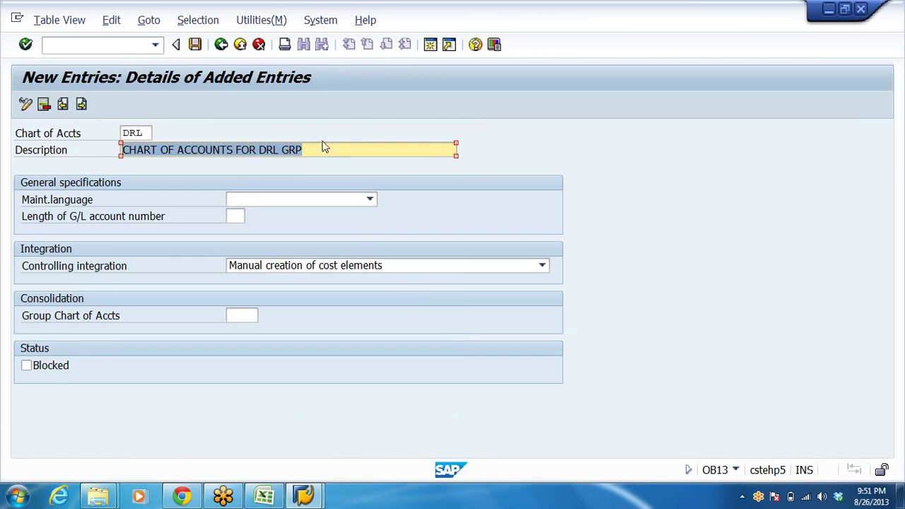
click(302, 150)
text(-NES)
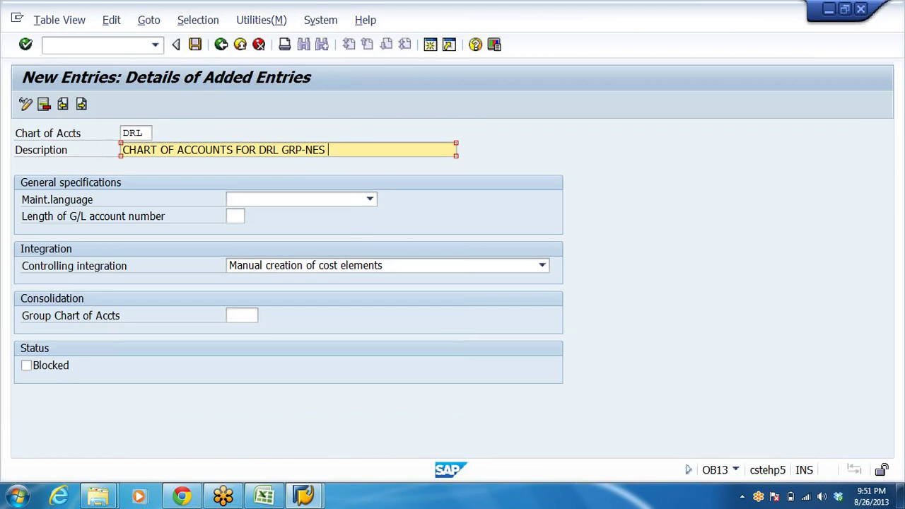
click(142, 133)
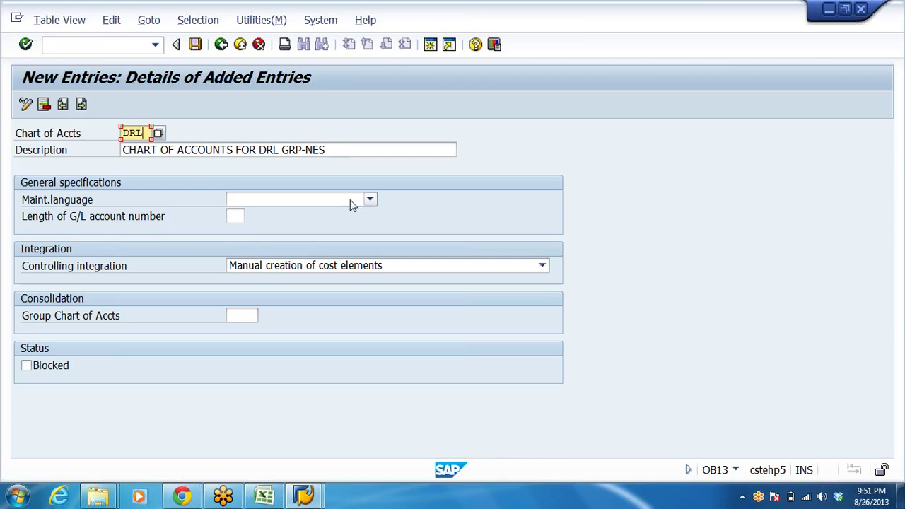
Set the chart of accounts' maintenance language to English and its G/L account number length to 6
click(368, 201)
click(254, 234)
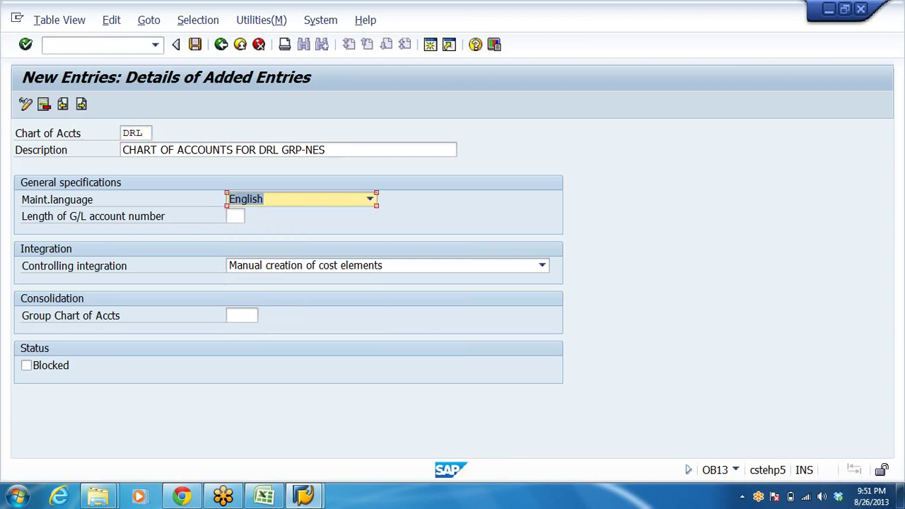
click(235, 216)
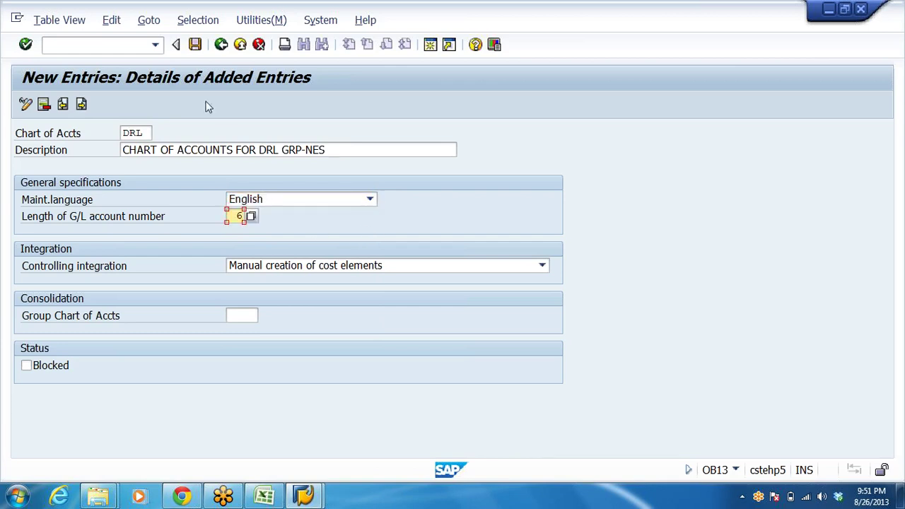
Save chart of accounts DRL under the proposed customizing request and leave the activity
click(196, 45)
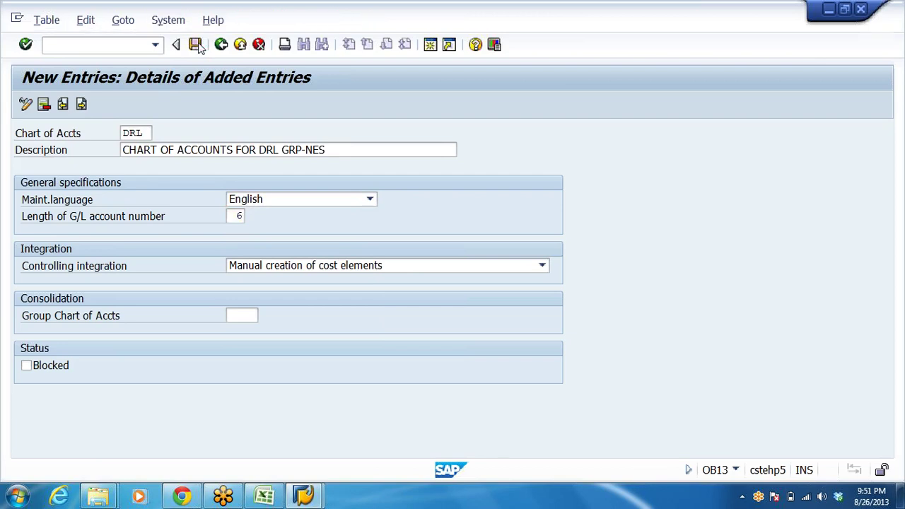
click(300, 272)
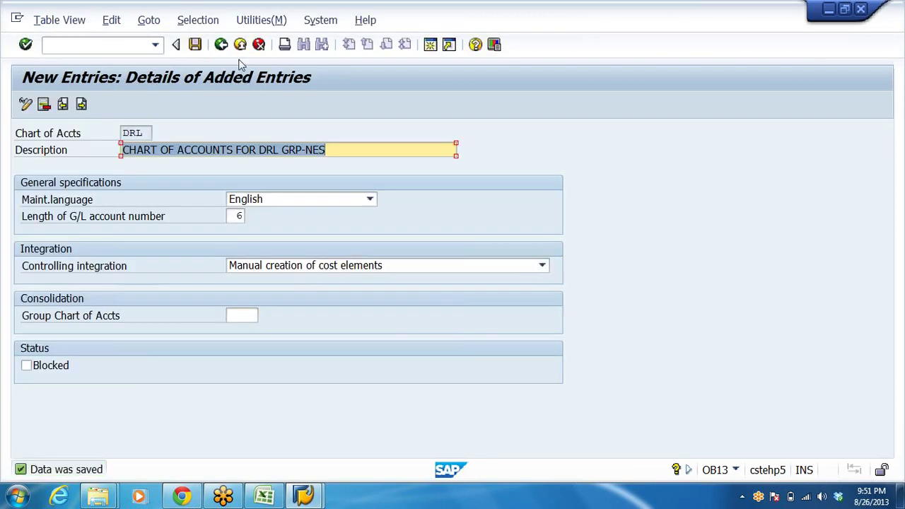
click(238, 45)
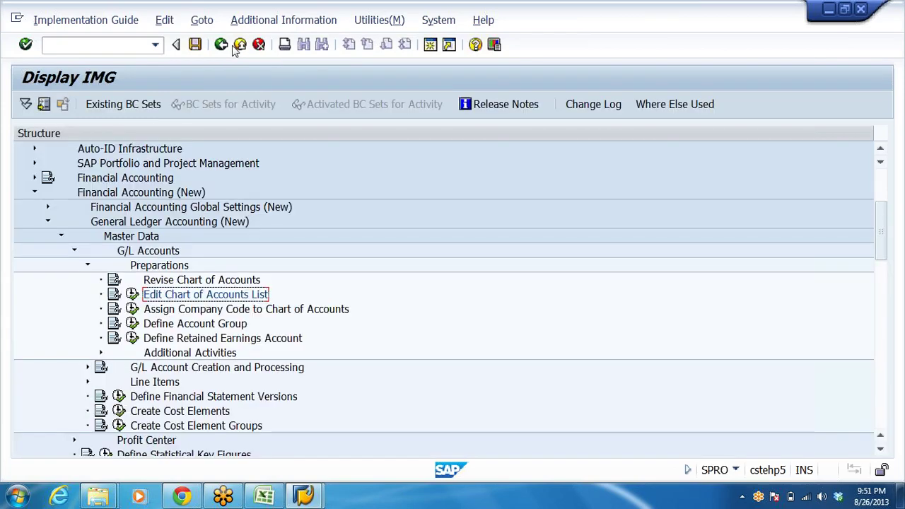
Open the assignment of company codes to charts of accounts and position the list at company code DRL
click(254, 311)
click(132, 311)
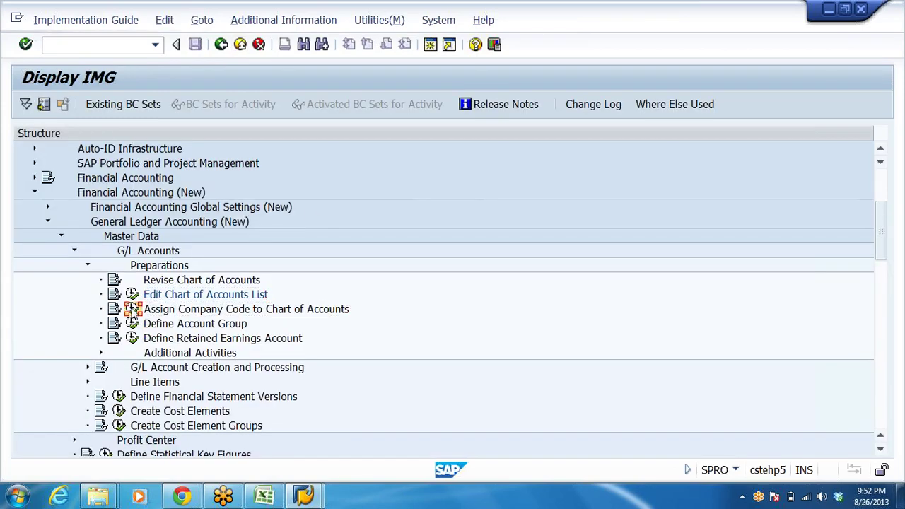
click(216, 448)
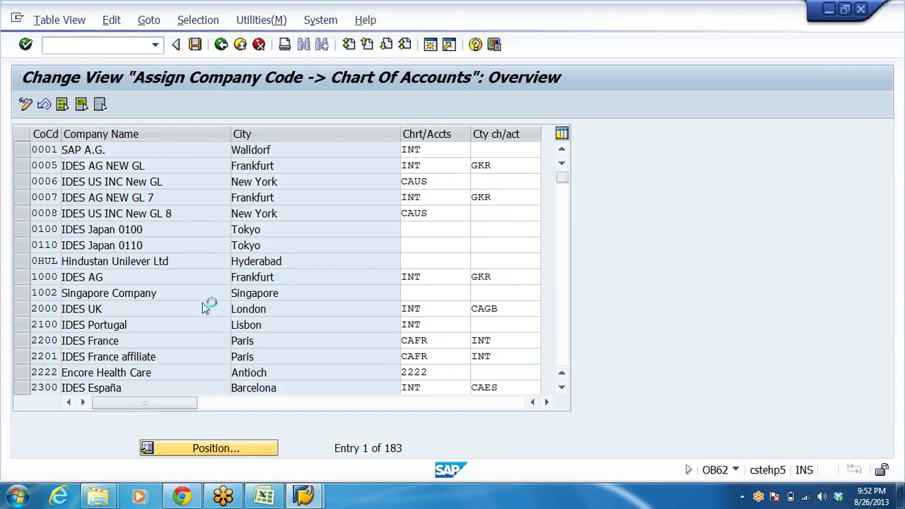
text(DRL)
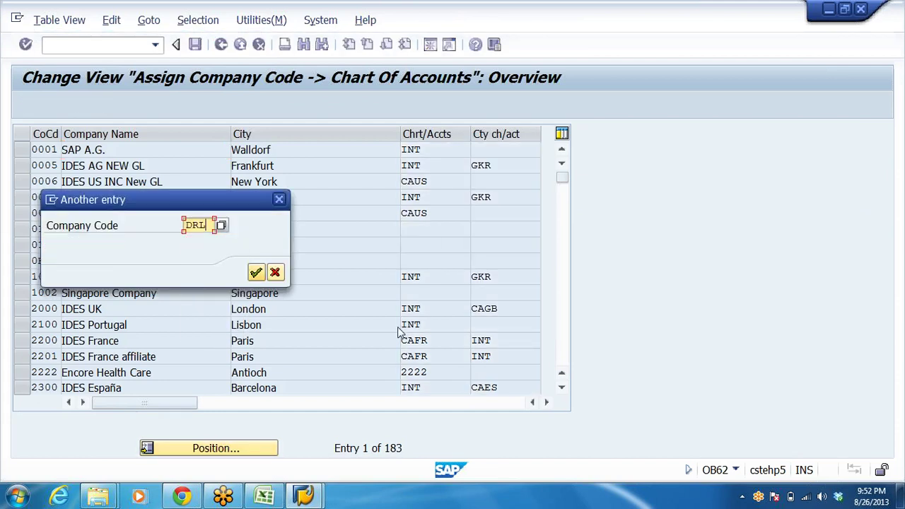
click(255, 272)
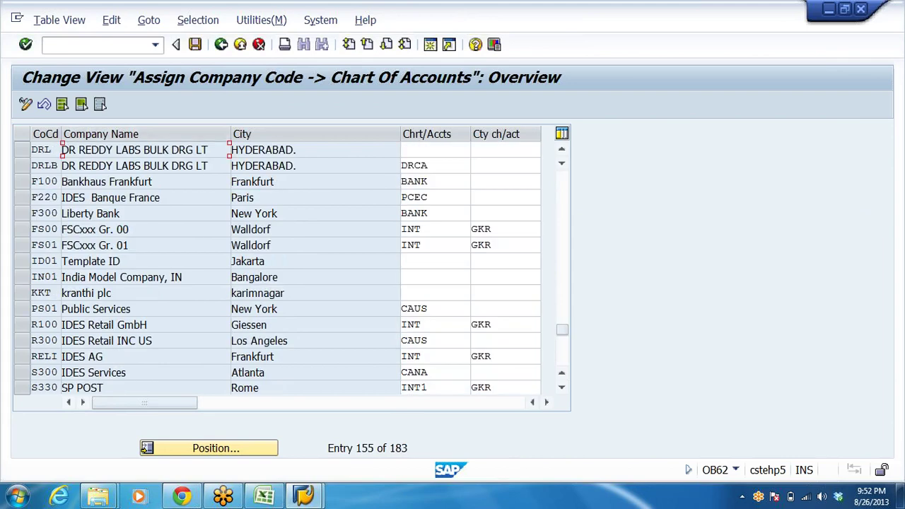
Assign chart of accounts DRL to company code DRL, save it under the proposed request and leave the activity
click(434, 150)
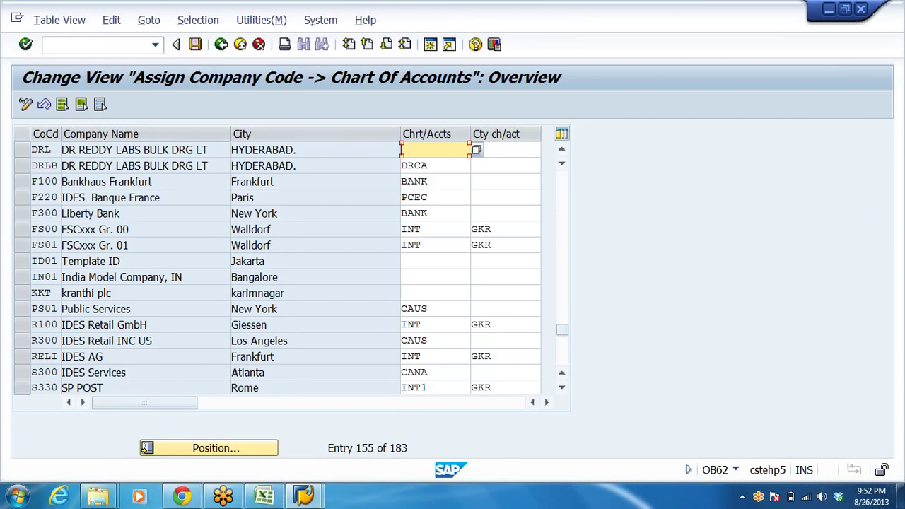
text(DRL)
key(Return)
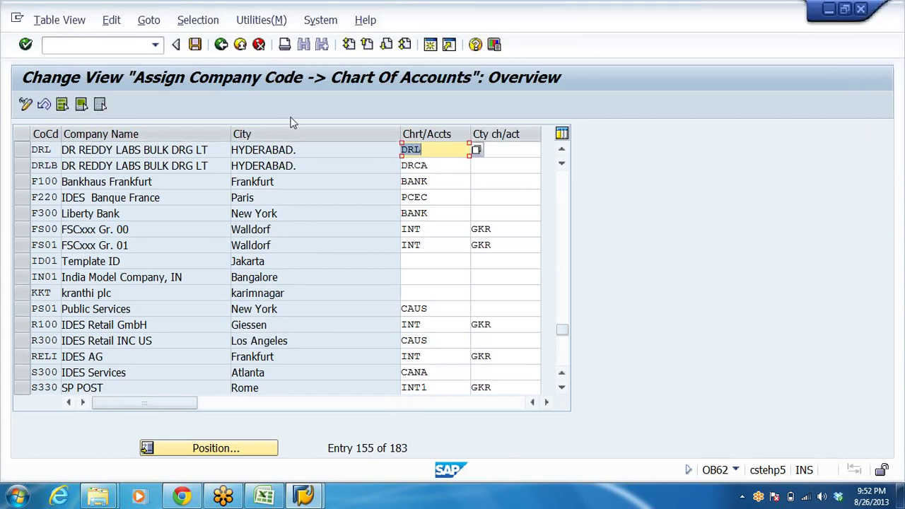
click(195, 45)
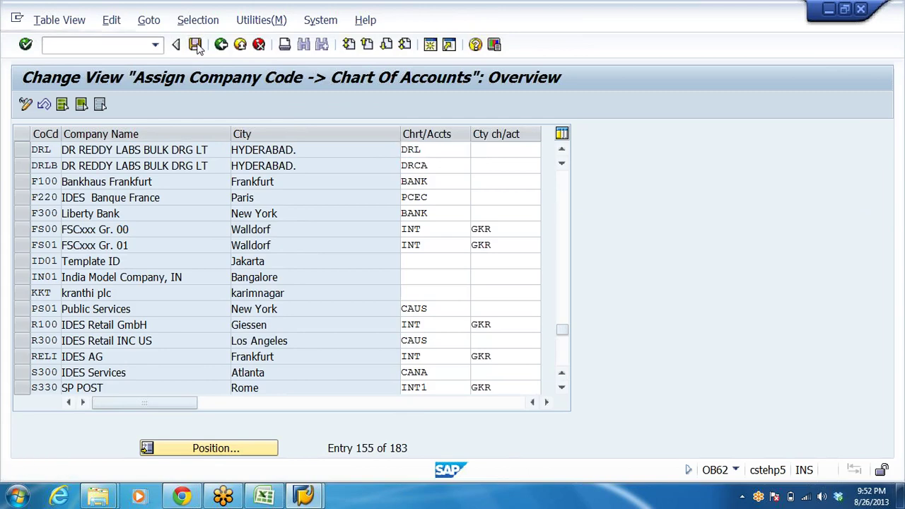
click(298, 273)
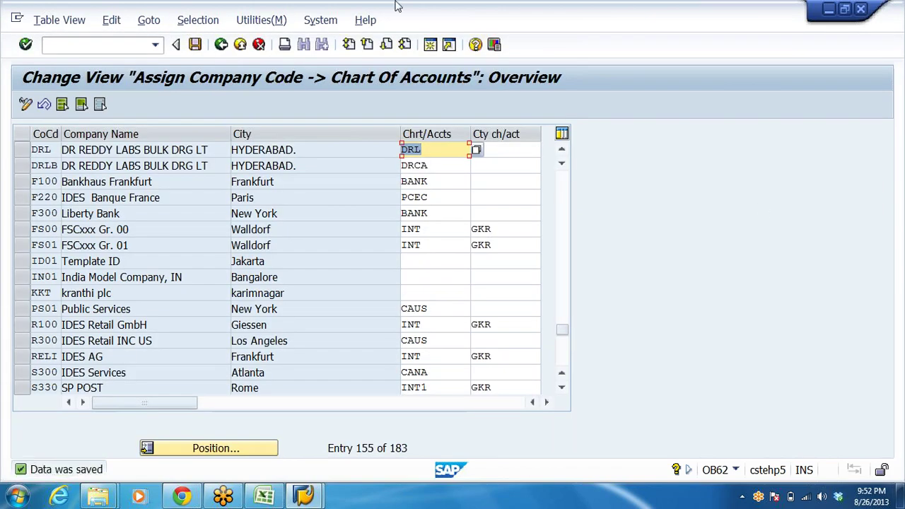
click(221, 45)
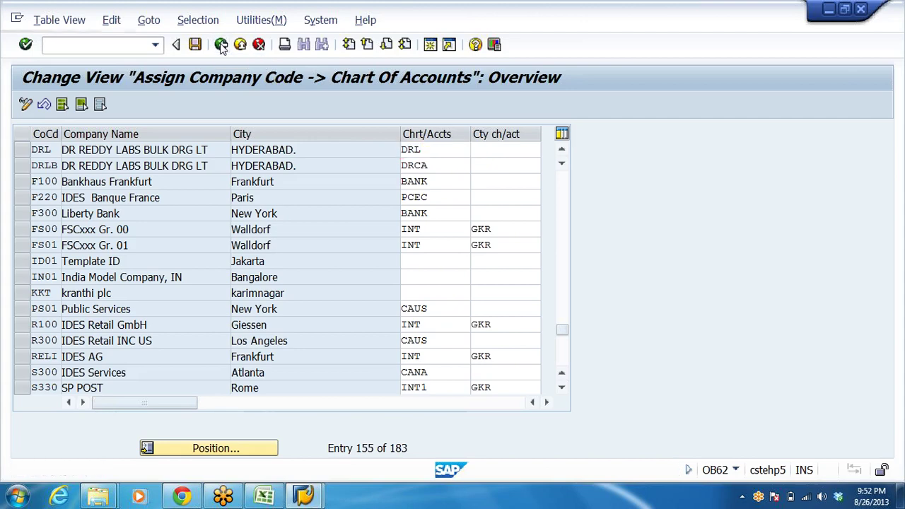
Open the Define Account Group activity and start new entries for G/L account groups
scroll(421, 268, down, 1)
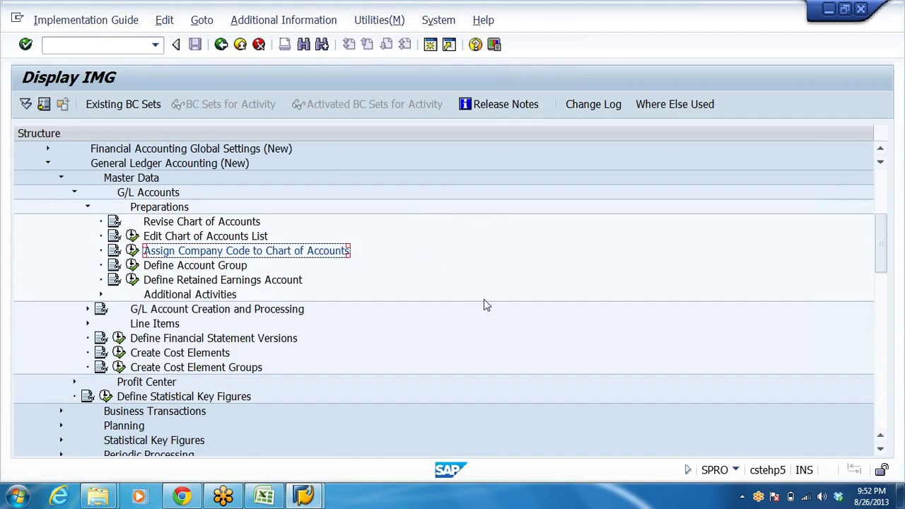
click(205, 266)
scroll(371, 277, down, 1)
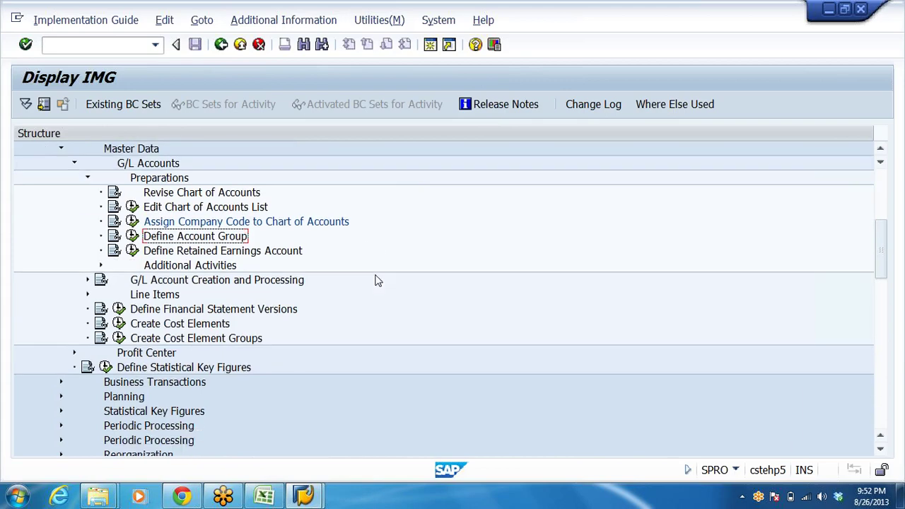
click(133, 237)
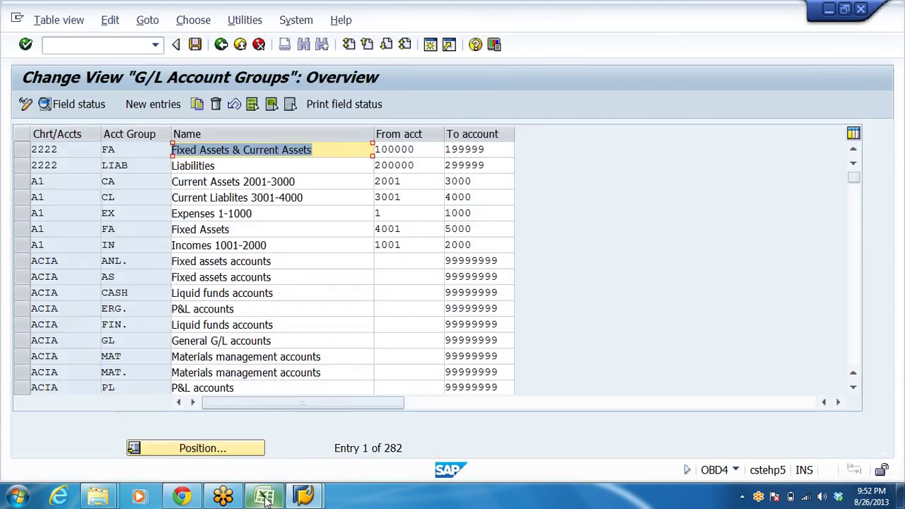
mouse_move(266, 496)
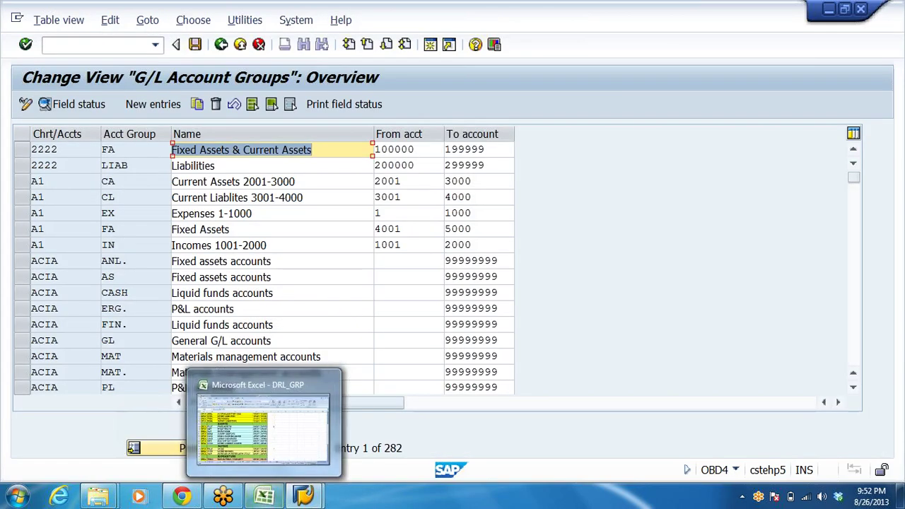
click(152, 104)
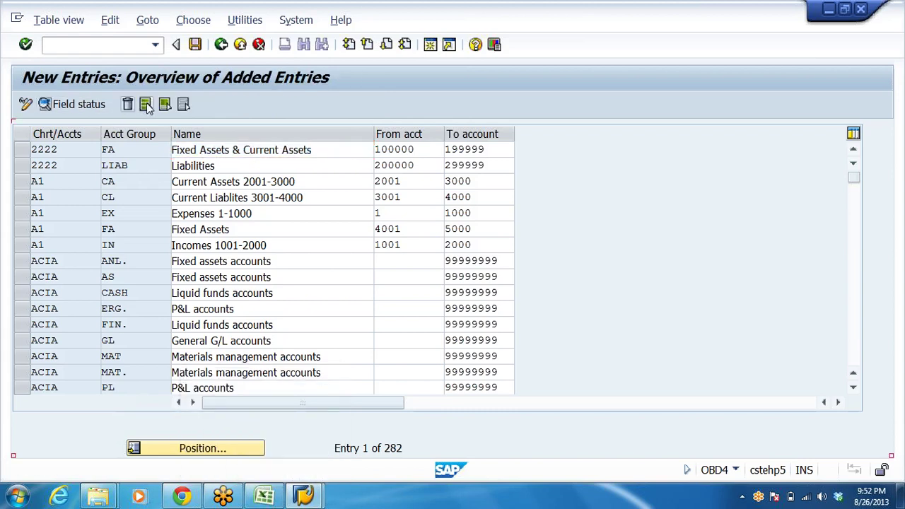
Switch to the DRL_GRP workbook in Excel and fill the COA column with DRL from row 13 through row 38
click(265, 499)
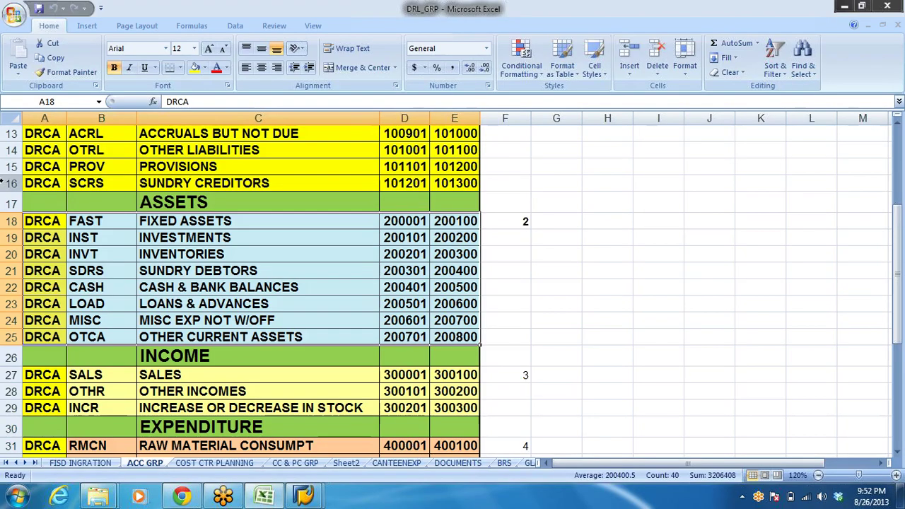
click(49, 136)
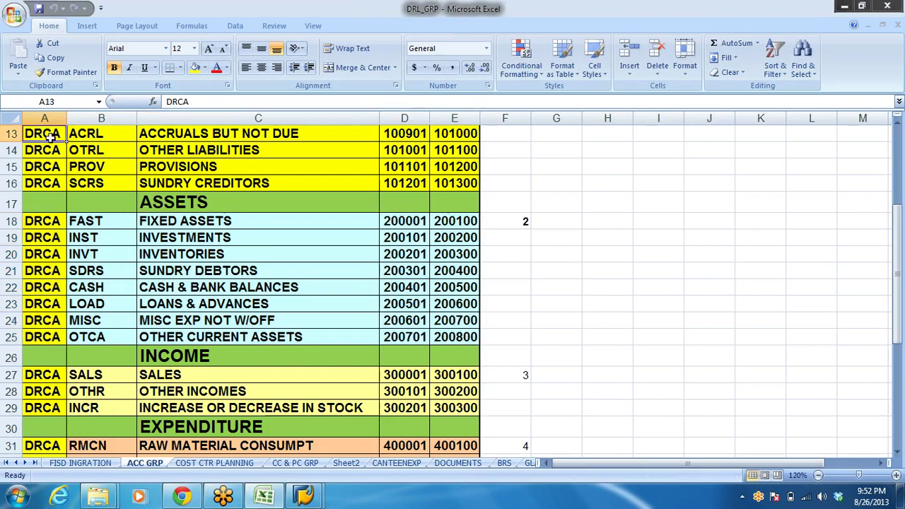
double_click(45, 136)
text(DRL)
drag(175, 287, 177, 273)
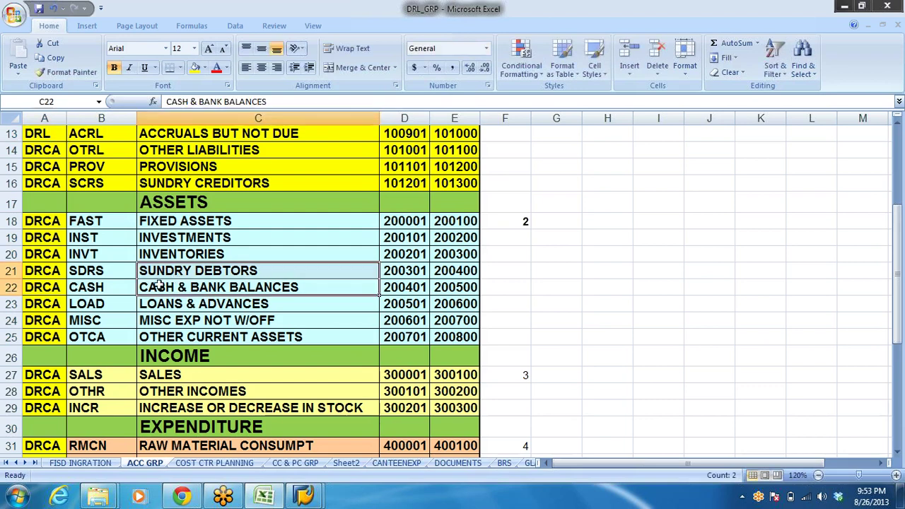
click(48, 135)
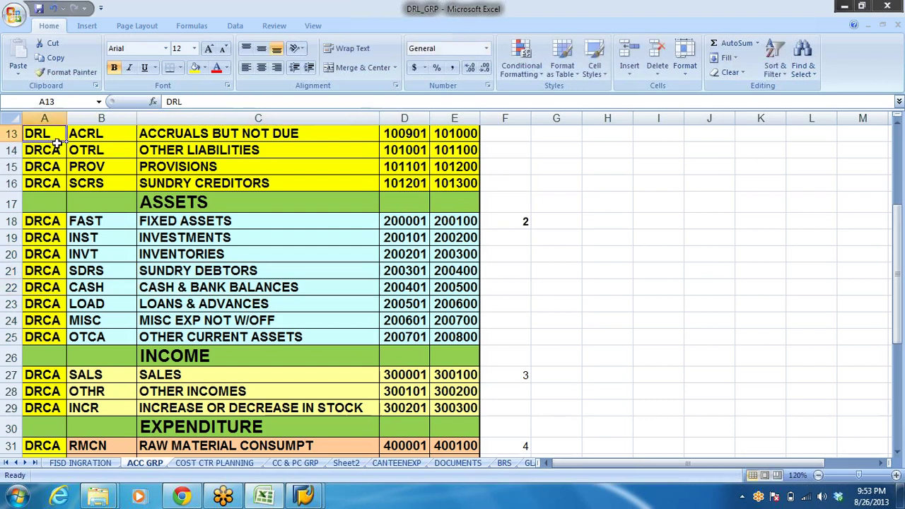
drag(67, 140, 65, 435)
click(577, 263)
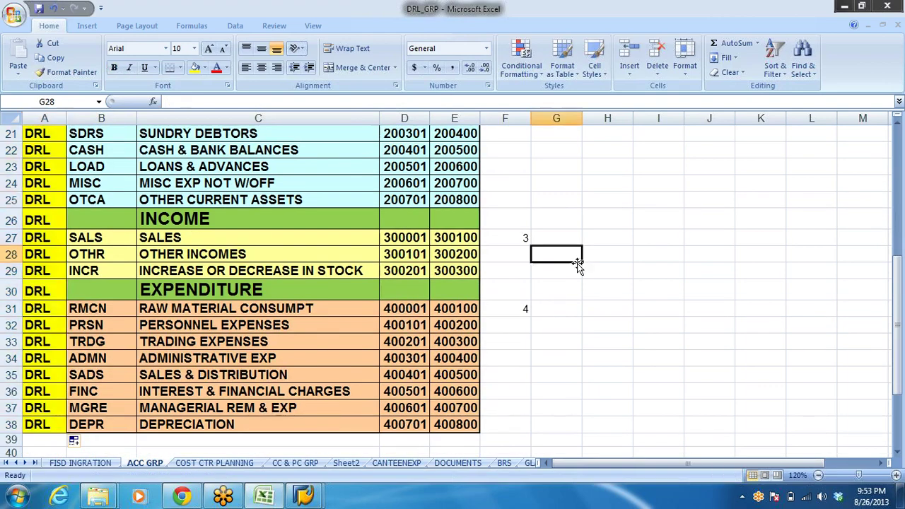
Enter DRL as the COA of the SHARE CAPITAL row and fill it through the ADVANCES FROM CUSTOMERS row
scroll(576, 263, up, 7)
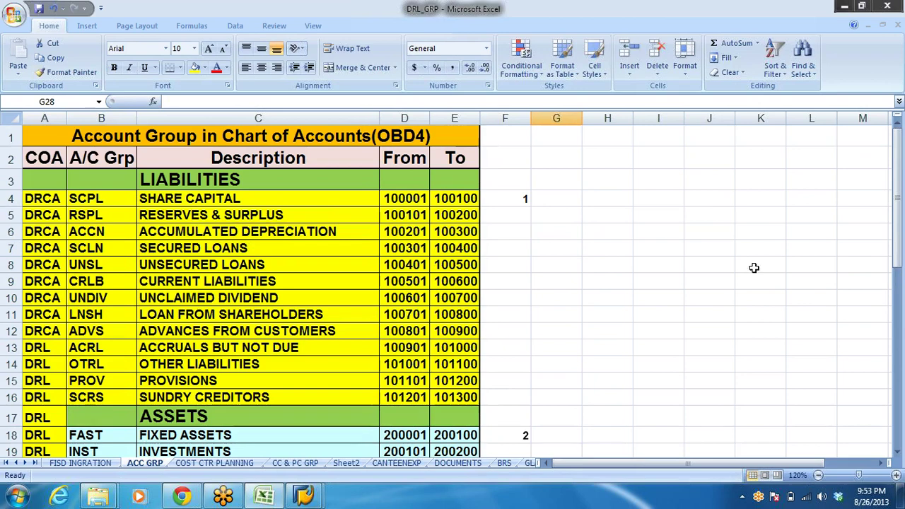
click(51, 200)
text(DRL)
click(187, 307)
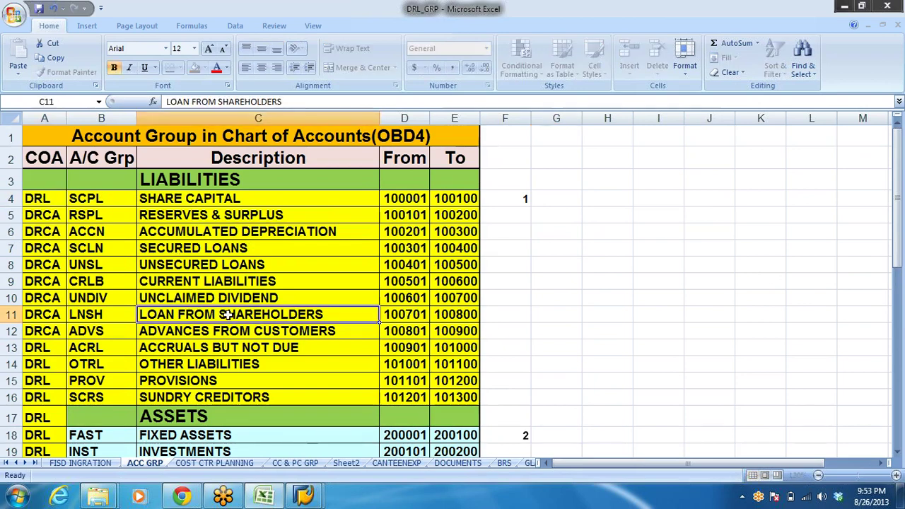
click(60, 198)
drag(66, 206, 70, 332)
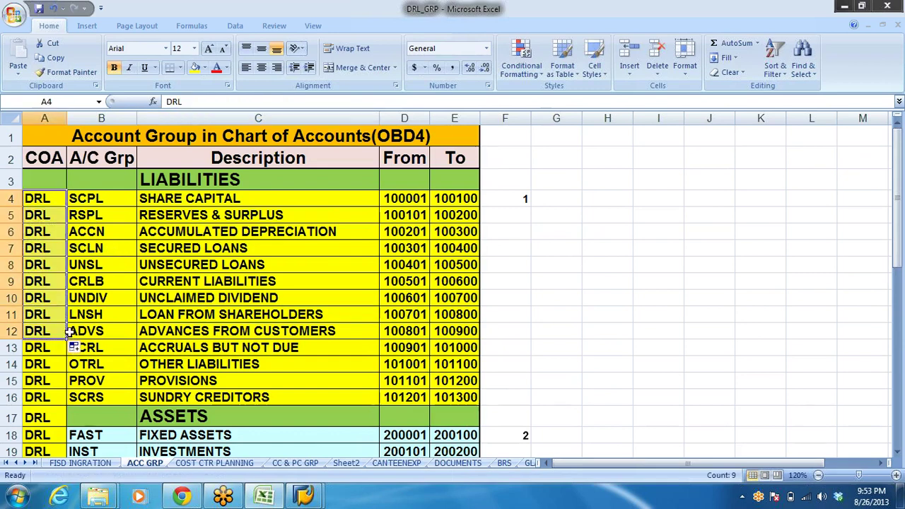
click(615, 214)
Copy the liabilities account groups, SCPL through SCRS, from the workbook into the new entries table in SAP
drag(36, 199, 439, 397)
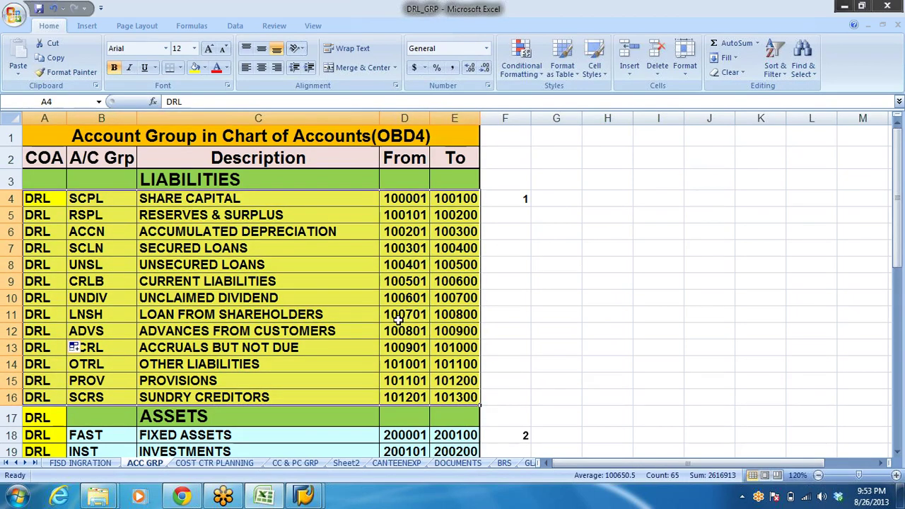
key(ctrl+c)
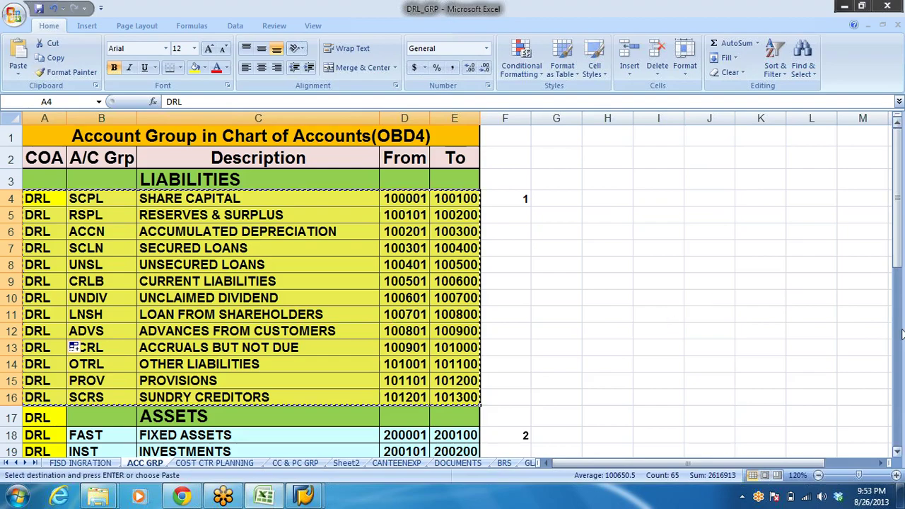
key(alt+Tab)
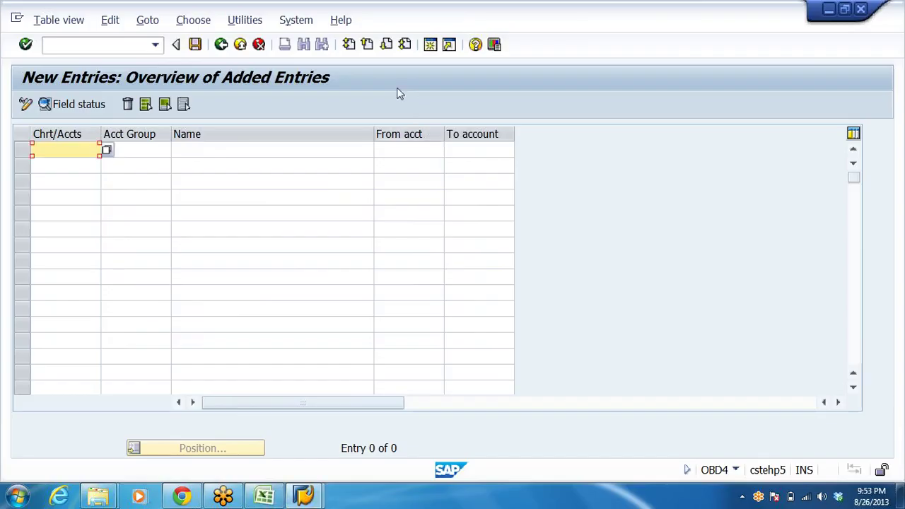
key(ctrl+v)
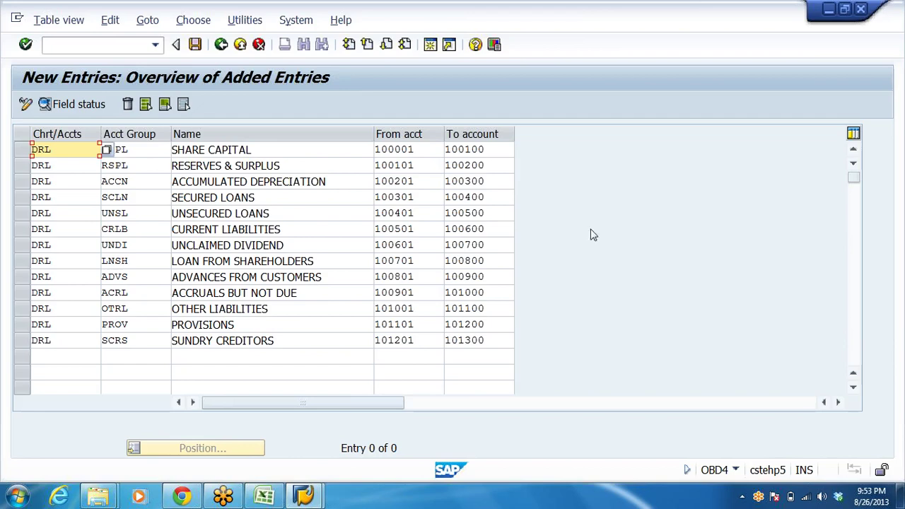
Copy the assets account groups, FAST through OTCA, from the Excel workbook into the SAP table below SUNDRY CREDITORS
double_click(853, 387)
scroll(313, 226, down, 2)
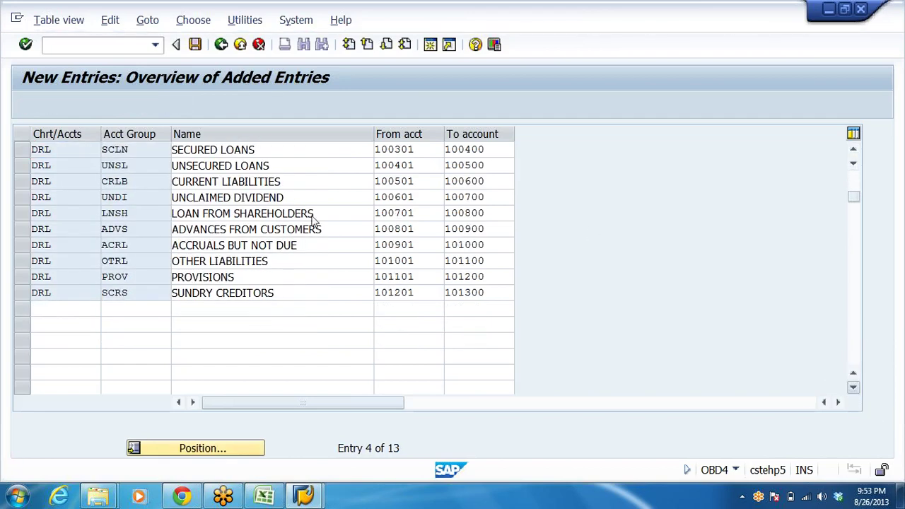
scroll(301, 216, down, 3)
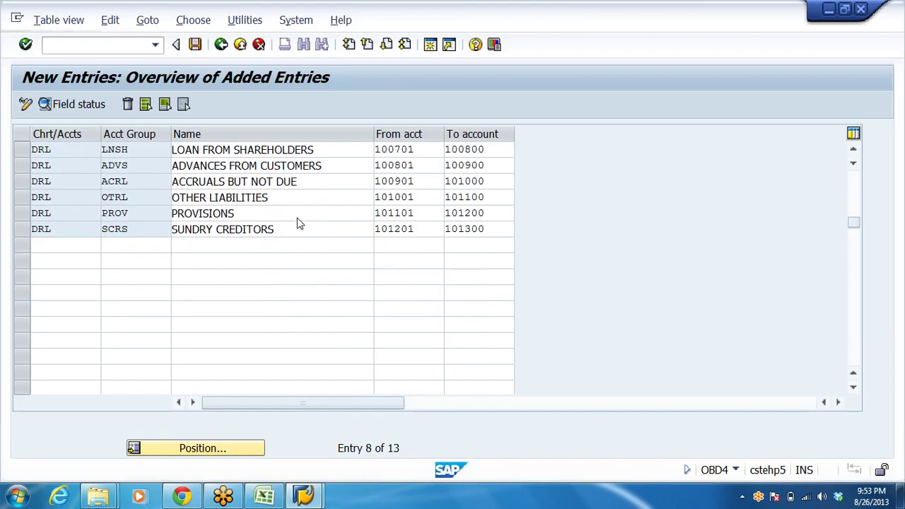
scroll(299, 219, down, 3)
key(alt+Tab)
scroll(269, 188, down, 5)
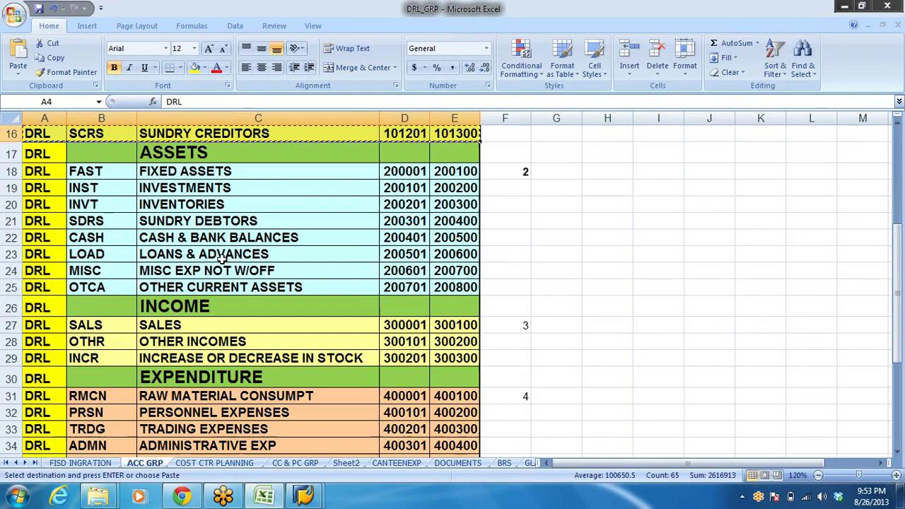
drag(35, 177, 456, 282)
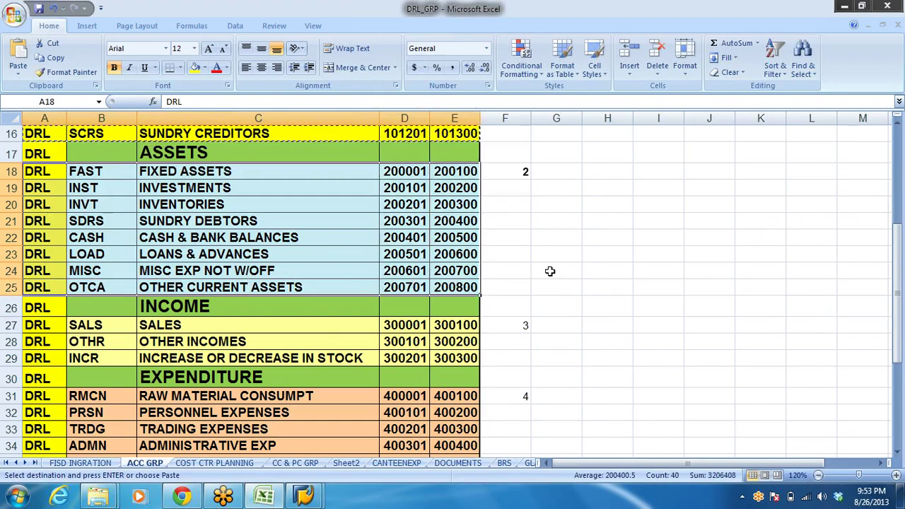
key(alt+Tab)
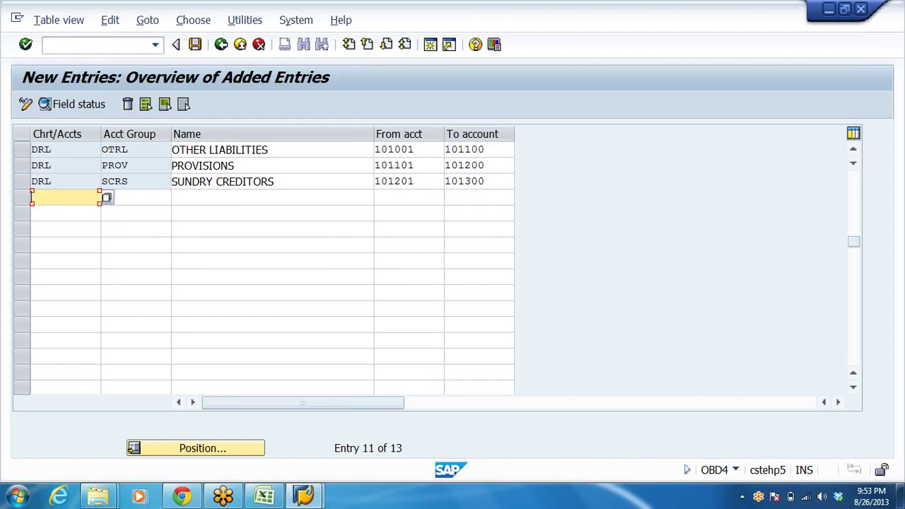
key(ctrl+v)
key(Return)
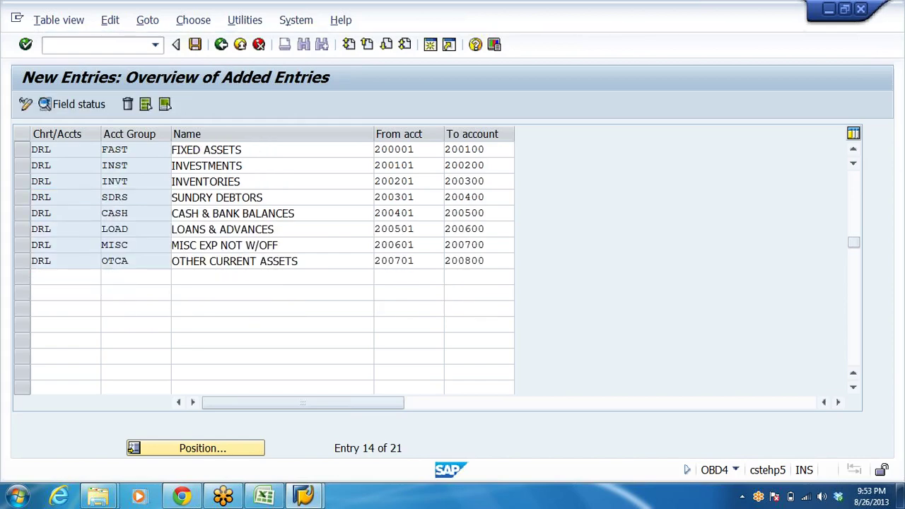
Copy the income account groups, SALS through INCR, from the Excel workbook into the SAP table below OTHER CURRENT ASSETS
scroll(201, 253, down, 1)
click(99, 245)
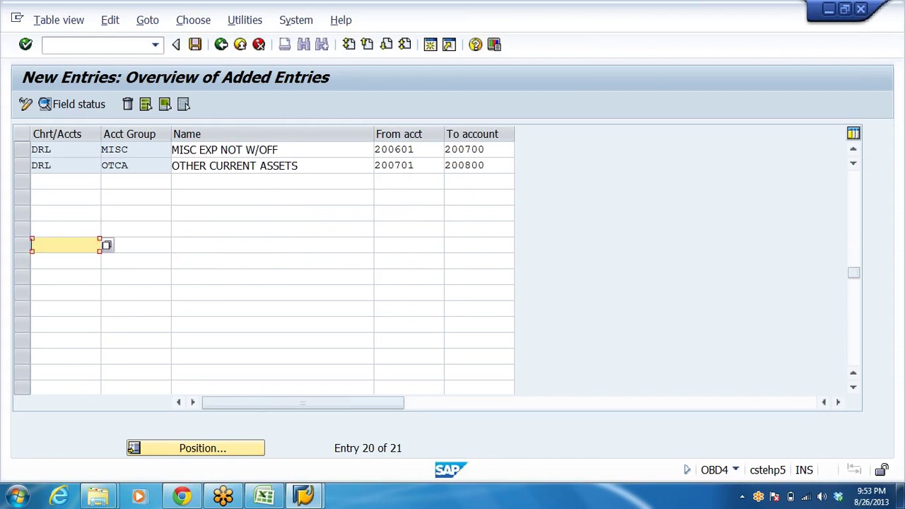
key(Return)
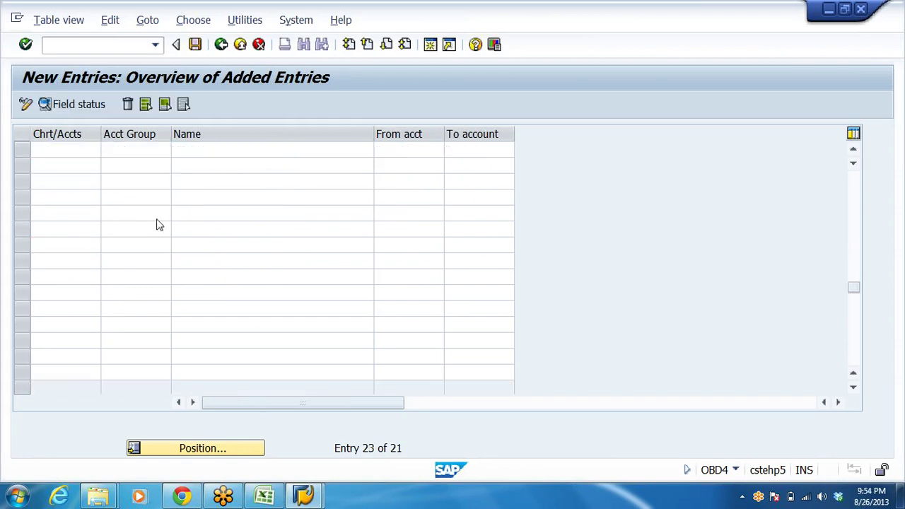
key(alt+Tab)
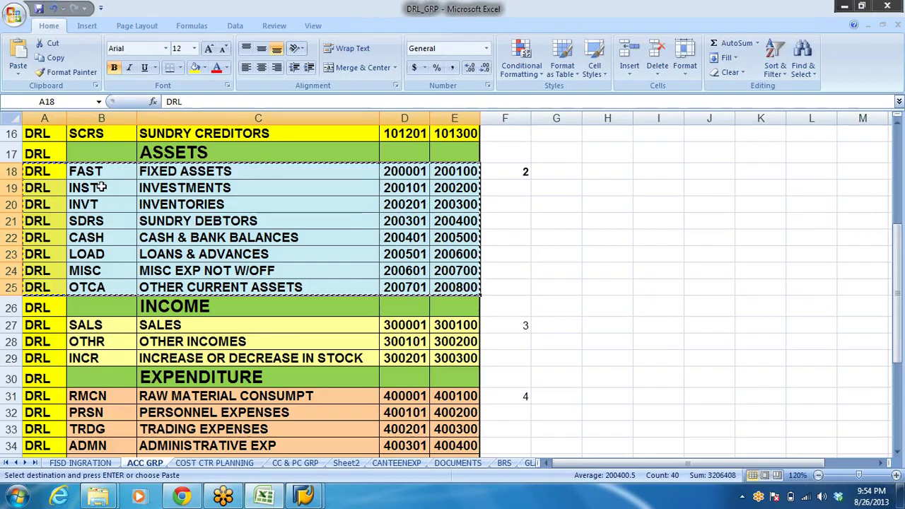
scroll(117, 259, down, 3)
drag(44, 176, 463, 205)
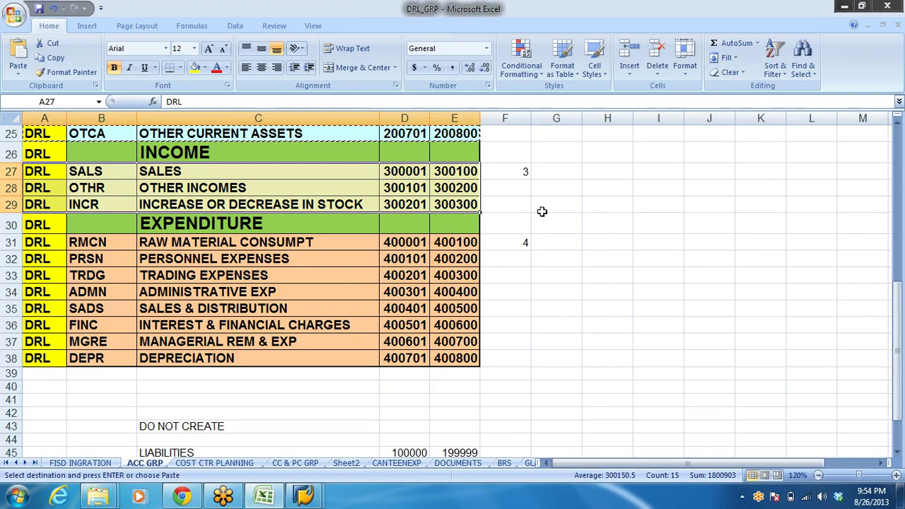
key(ctrl+c)
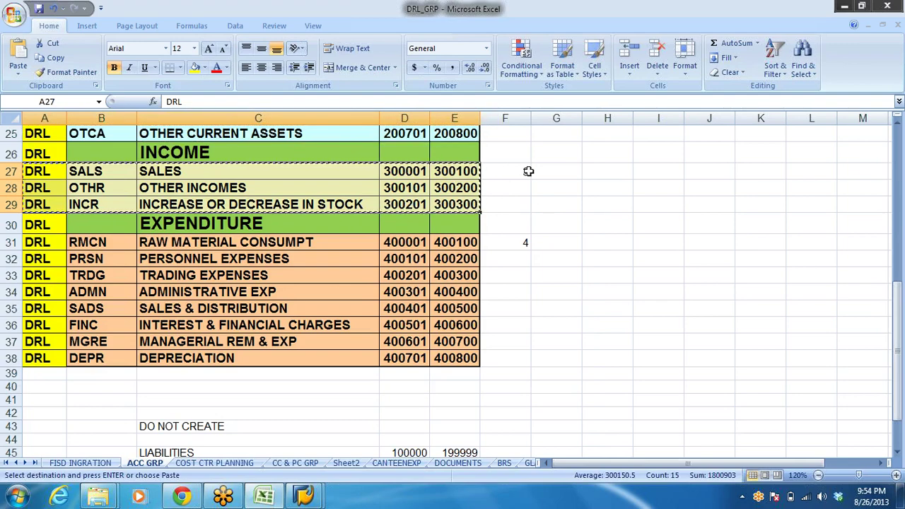
key(alt+Tab)
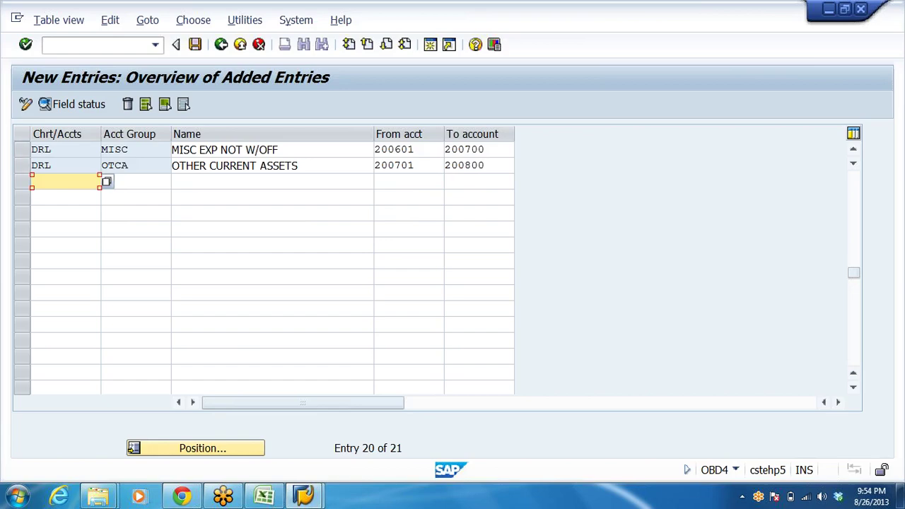
key(ctrl+v)
Copy the expenditure account groups, RMCN through DEPR, from the Excel workbook into the SAP table below INCREASE OR DECREASE IN STOCK
click(42, 229)
key(alt+Tab)
drag(39, 242, 437, 356)
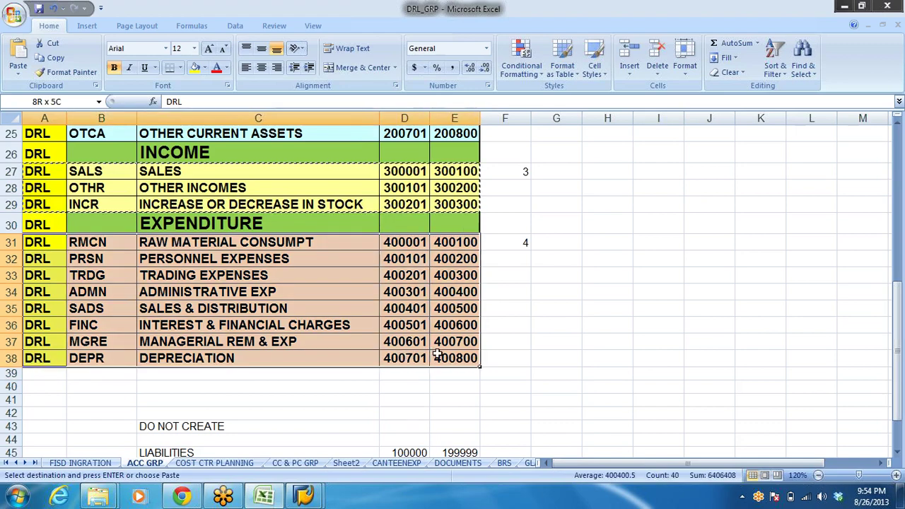
key(ctrl+c)
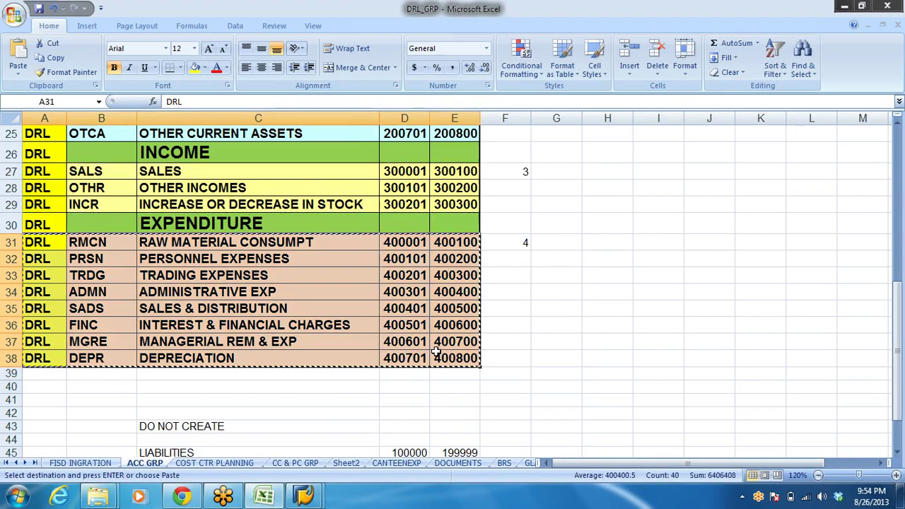
key(alt+Tab)
key(ctrl+v)
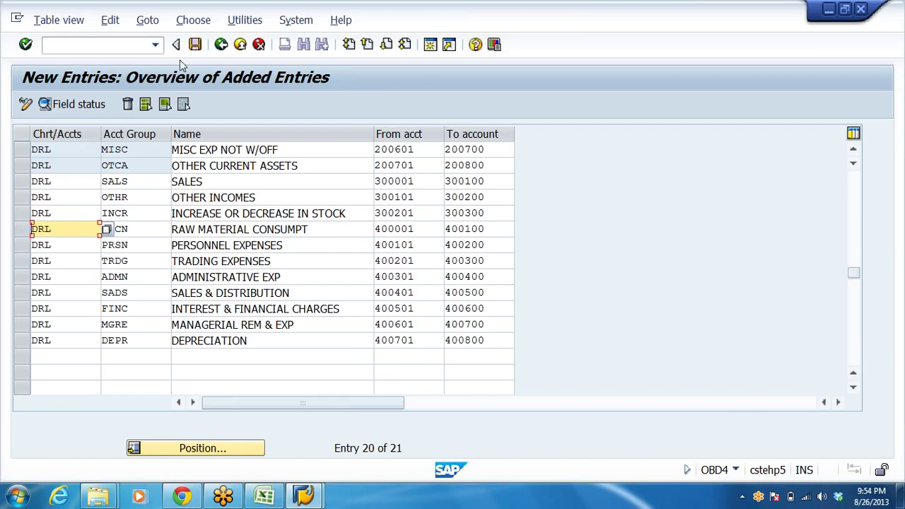
Save the new G/L account groups in the customizing request DRL COMP CODE SETTINGS and return to the IMG structure
click(196, 44)
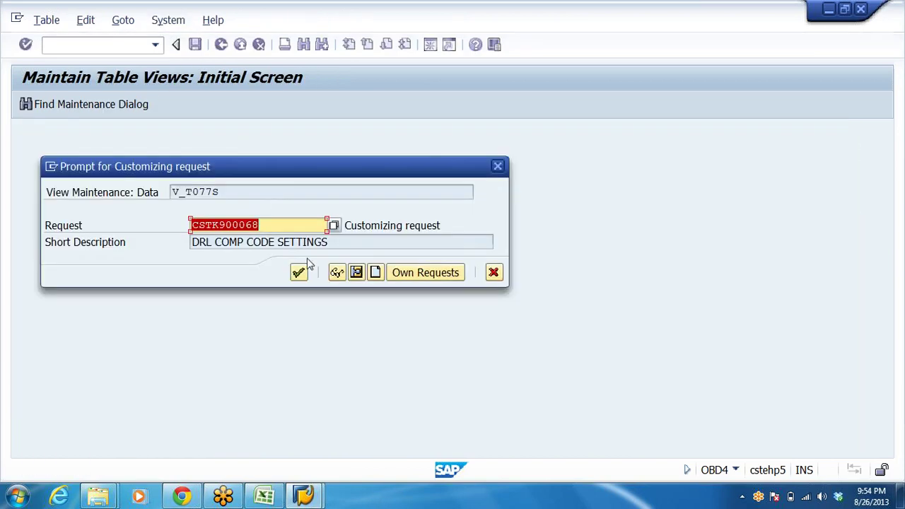
click(298, 272)
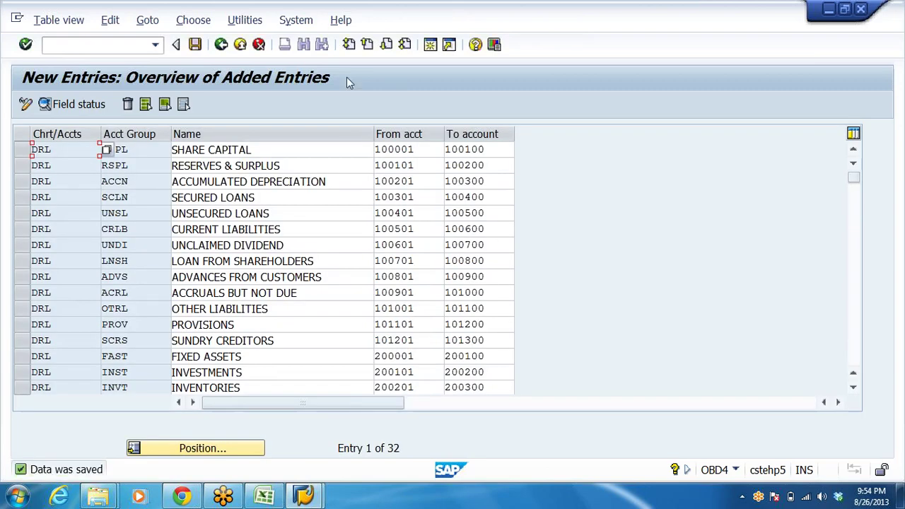
click(221, 44)
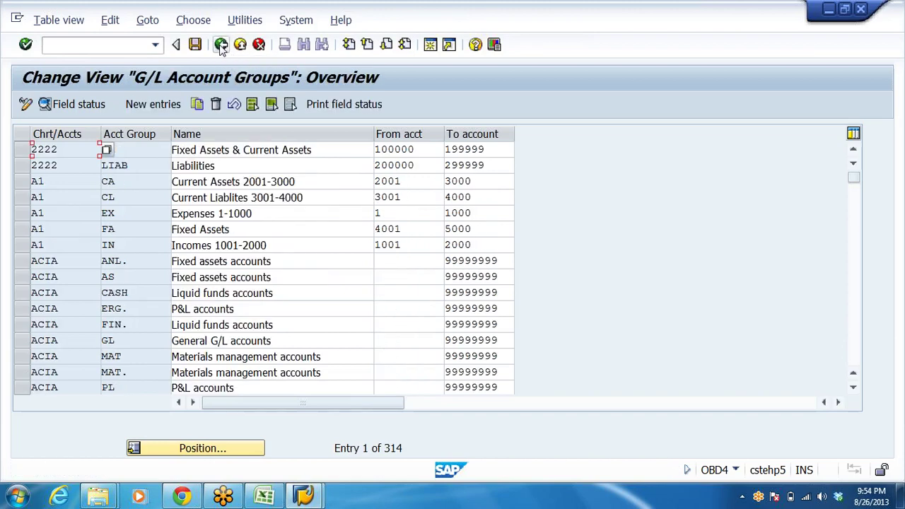
click(221, 45)
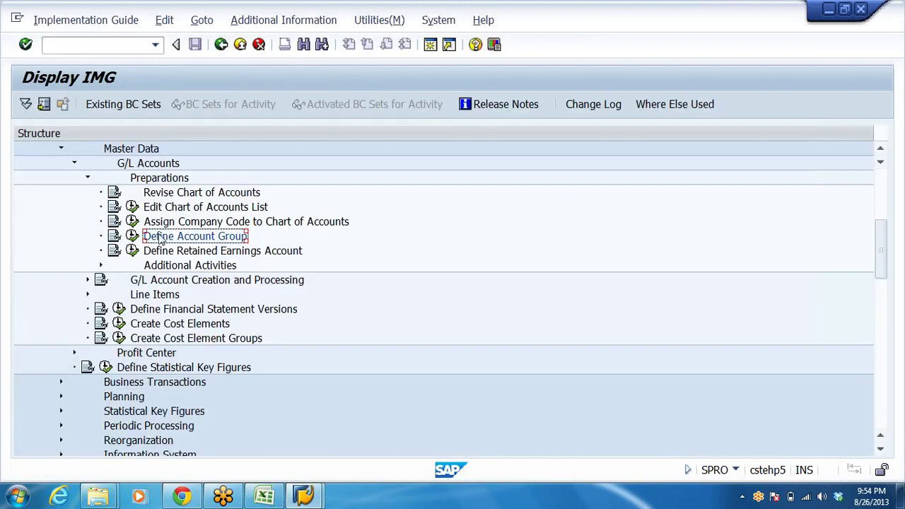
Open the Define Retained Earnings Account activity for chart of accounts DRL
click(174, 252)
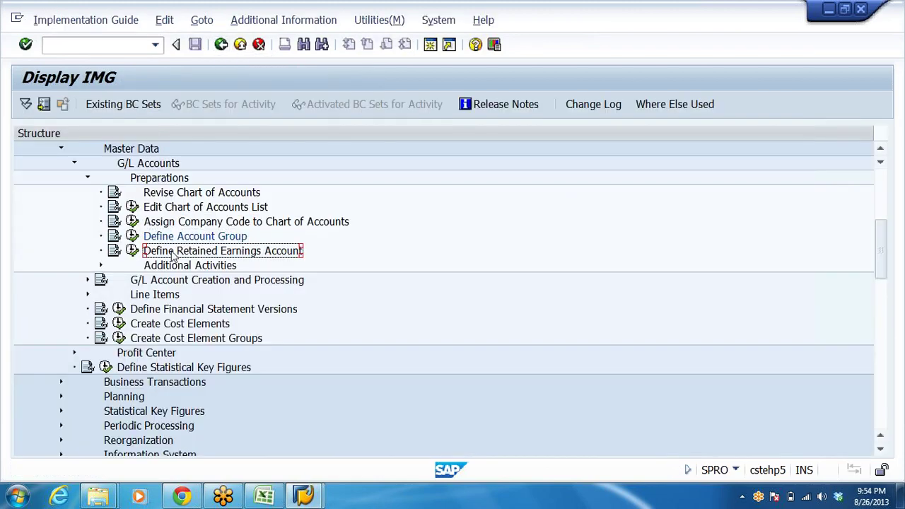
click(133, 251)
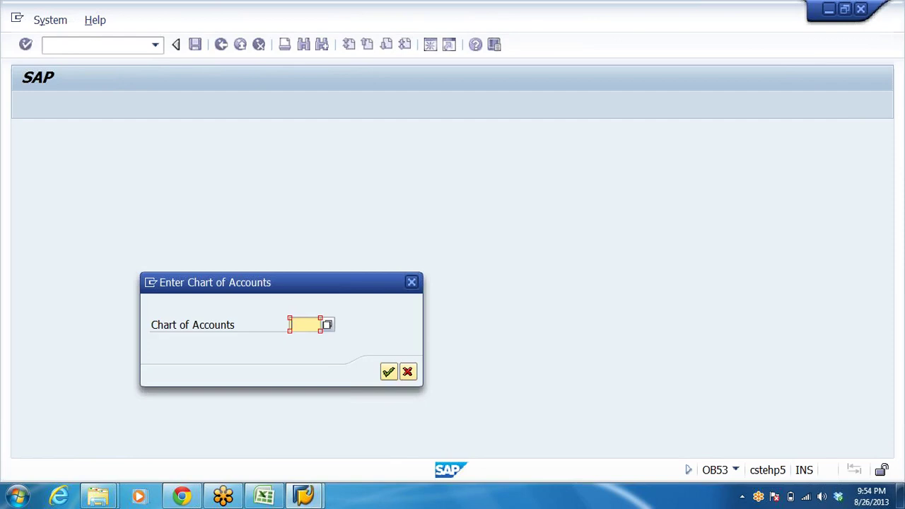
text(DRL)
key(Return)
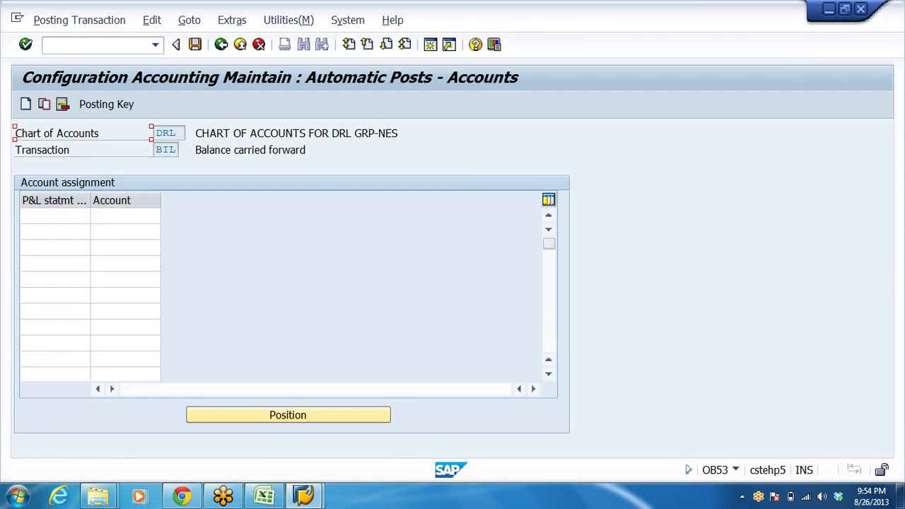
Enter P&L statement account type X with account 100101, copied from the workbook's RESERVES & SURPLUS row
click(55, 216)
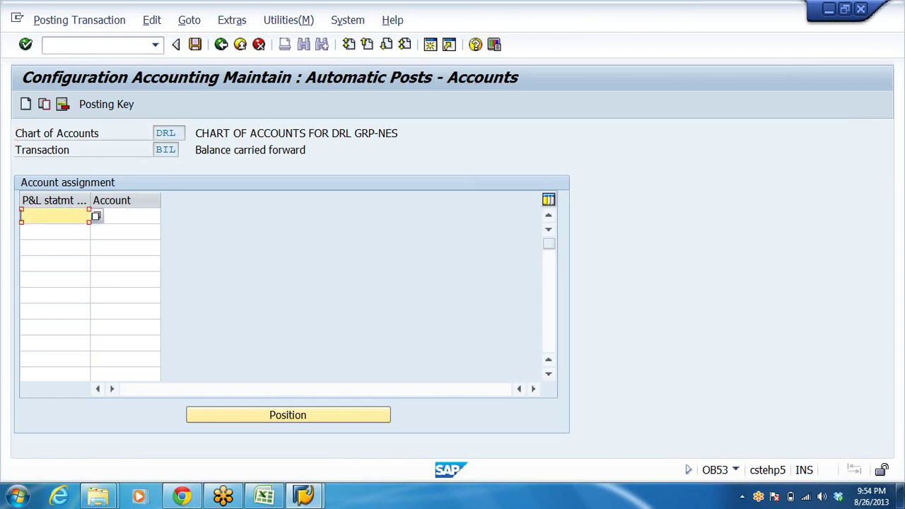
text(x)
key(Tab)
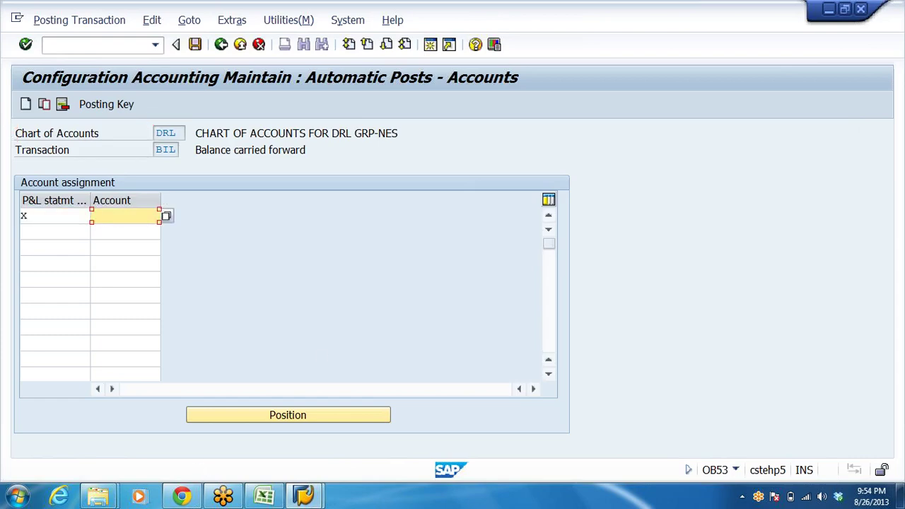
click(275, 497)
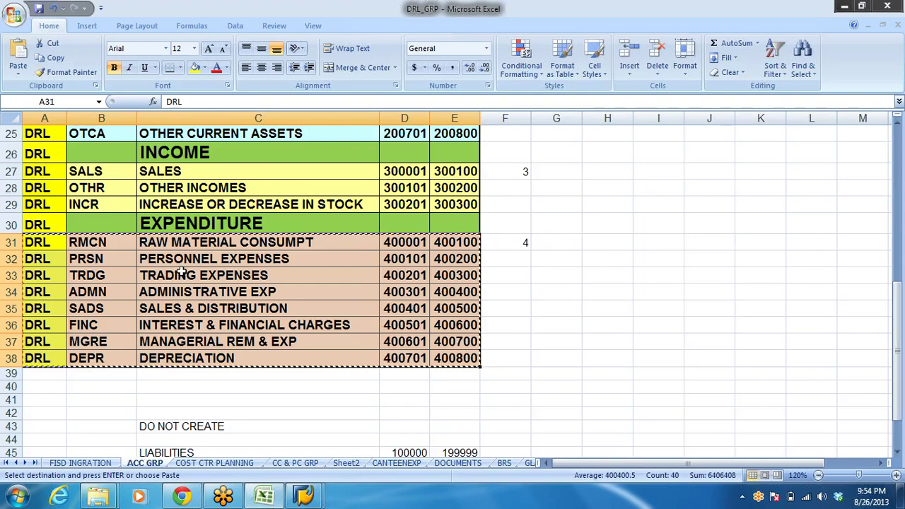
scroll(180, 276, up, 8)
click(234, 218)
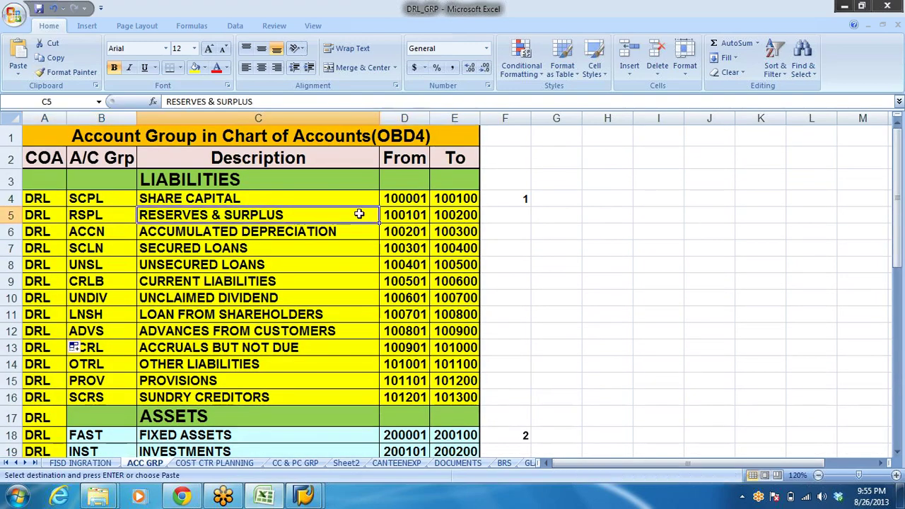
click(405, 215)
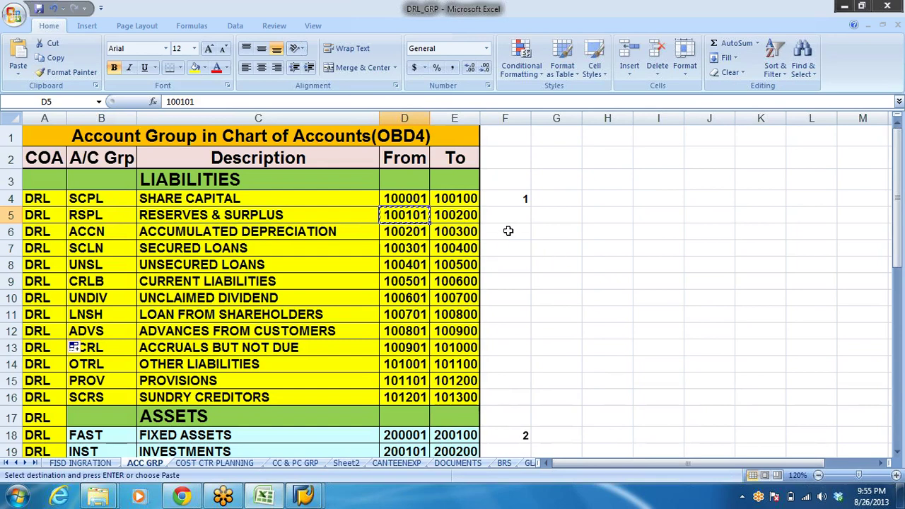
key(alt+Tab)
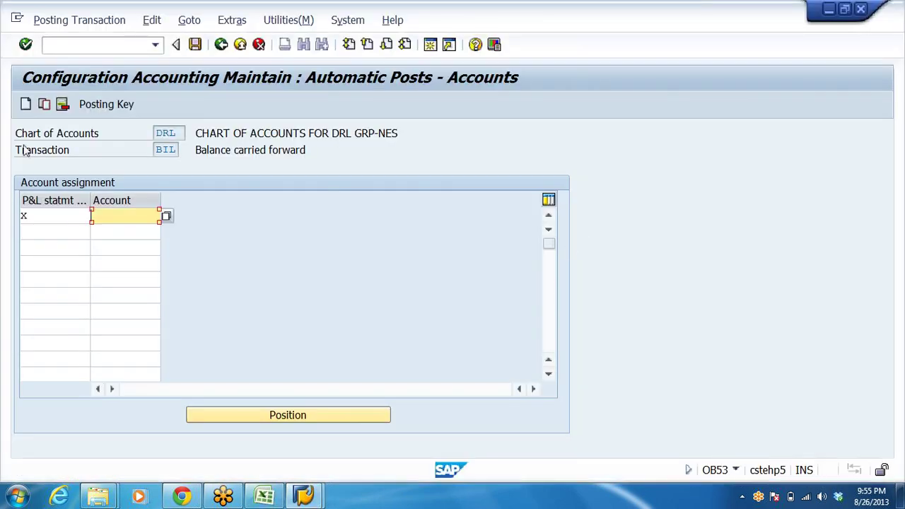
key(ctrl+v)
Check the RESERVES & SURPLUS row and its From number in the Excel workbook, and return to SAP
key(alt+Tab)
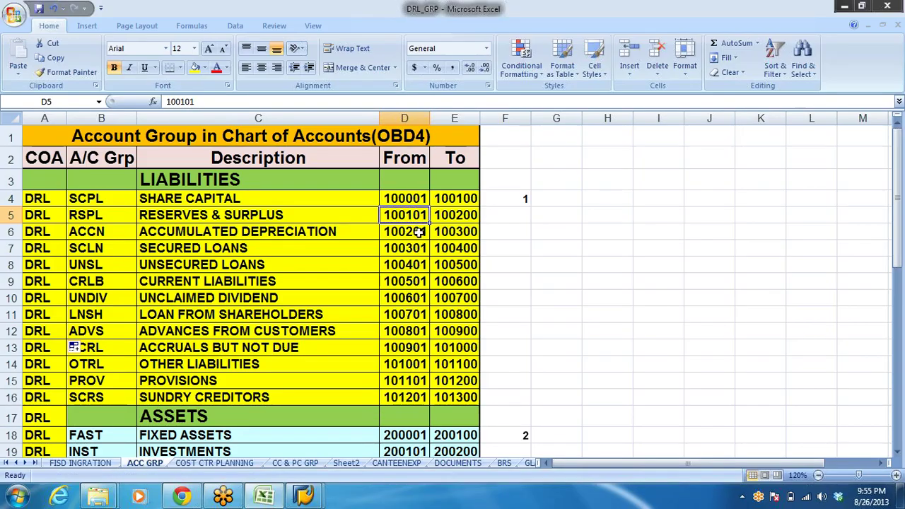
click(162, 218)
drag(162, 218, 323, 228)
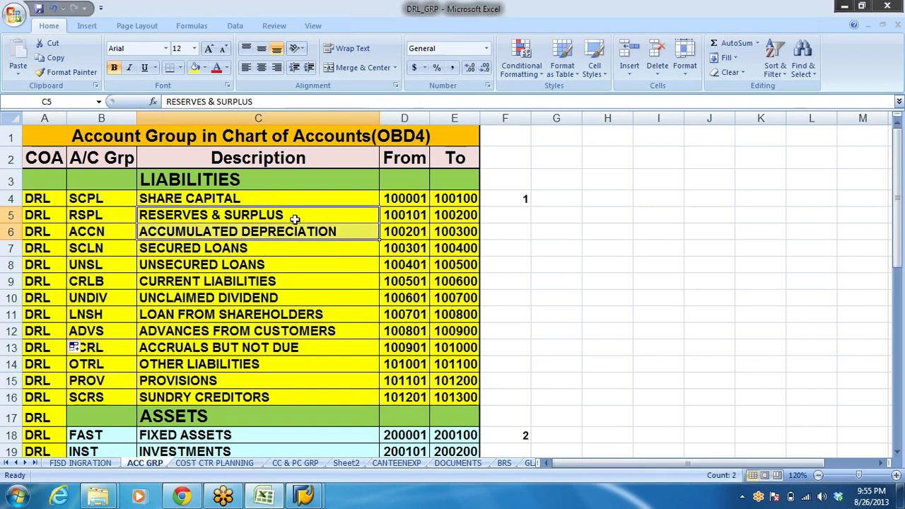
click(404, 216)
key(alt+Tab)
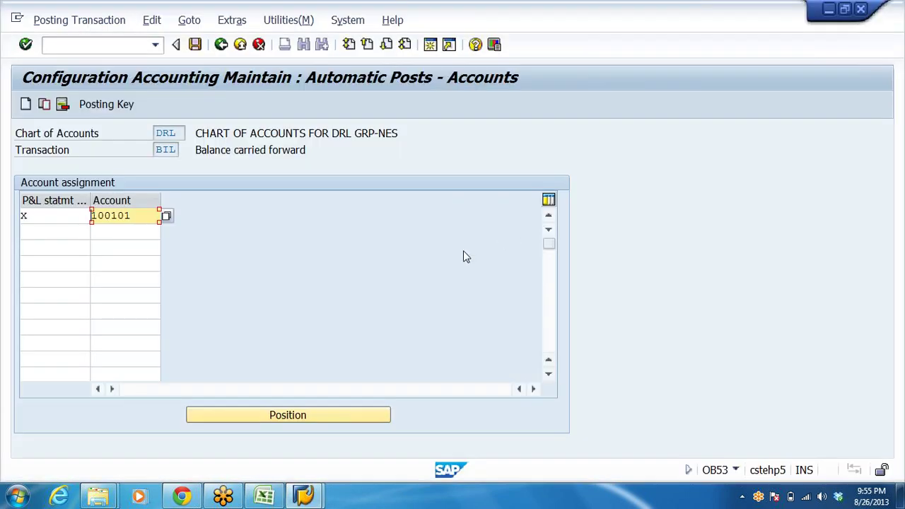
Widen the P&L statement account type and Account columns of the account assignment table
drag(160, 200, 227, 198)
drag(92, 200, 170, 200)
click(24, 216)
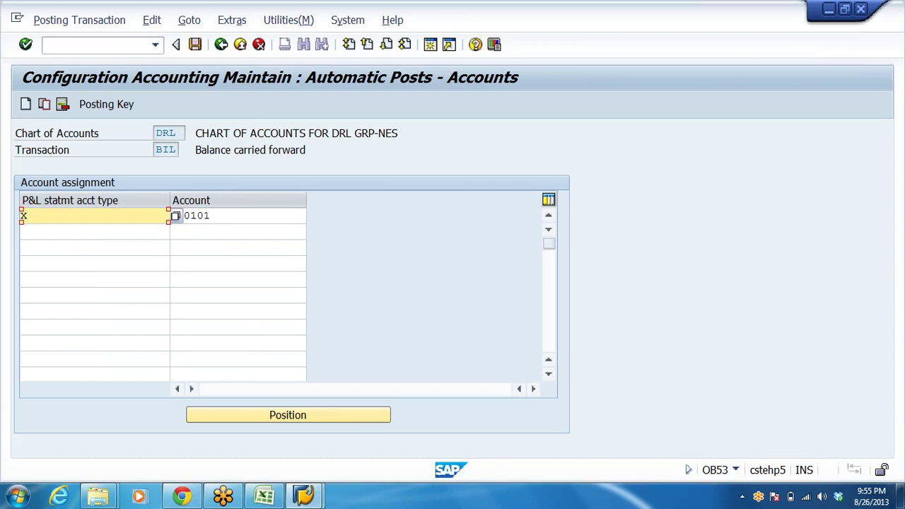
click(92, 247)
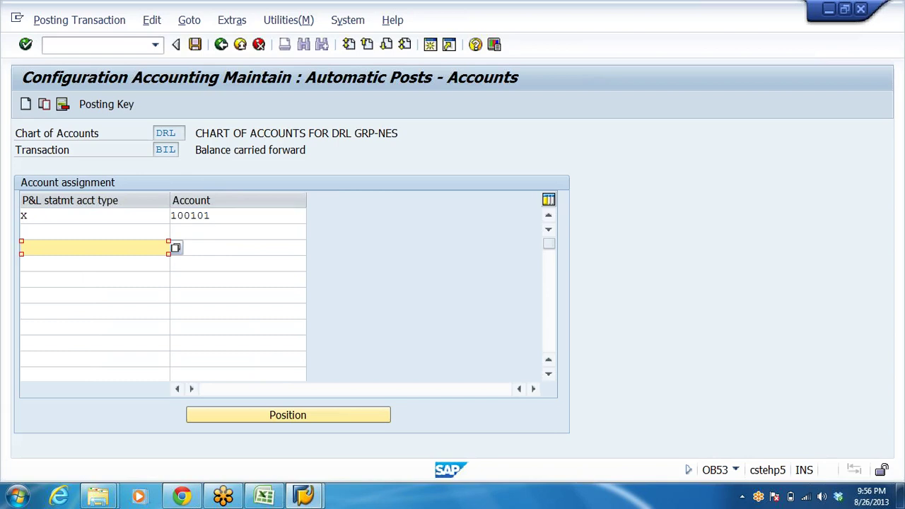
click(26, 216)
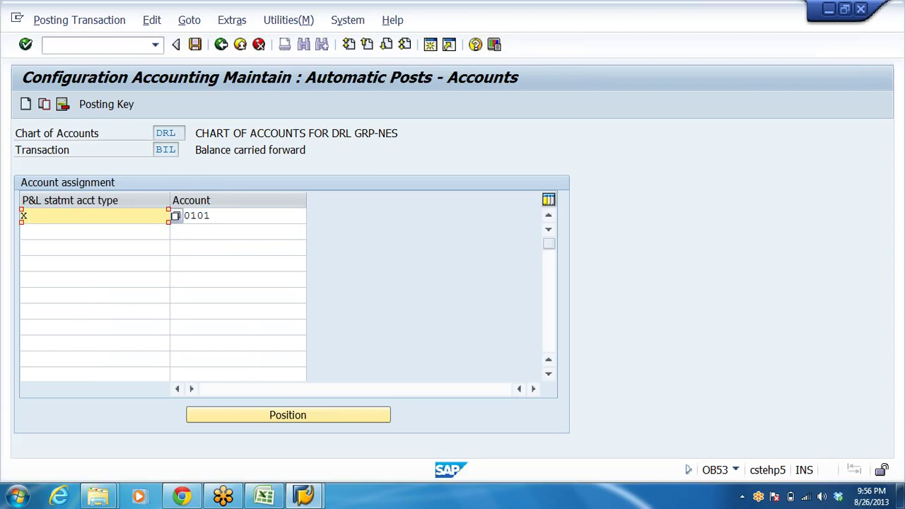
key(Tab)
key(Tab)
key(Tab)
key(Tab)
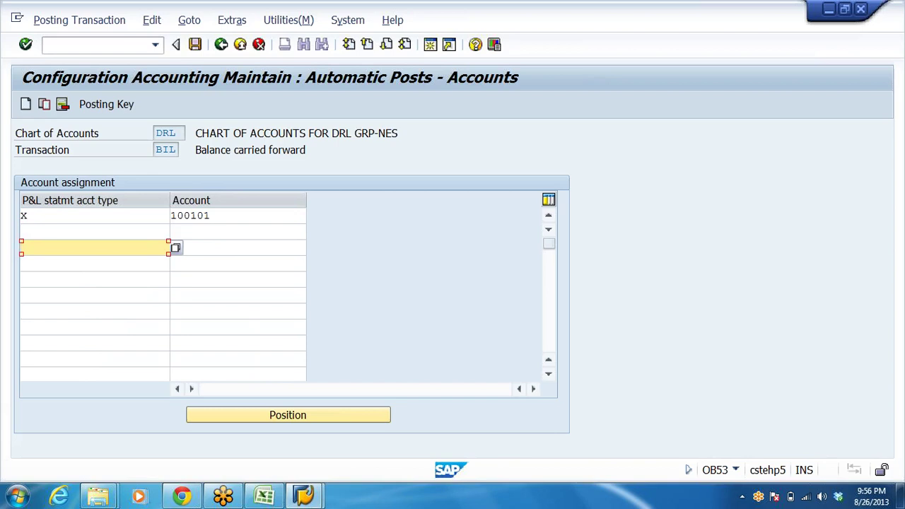
key(Tab)
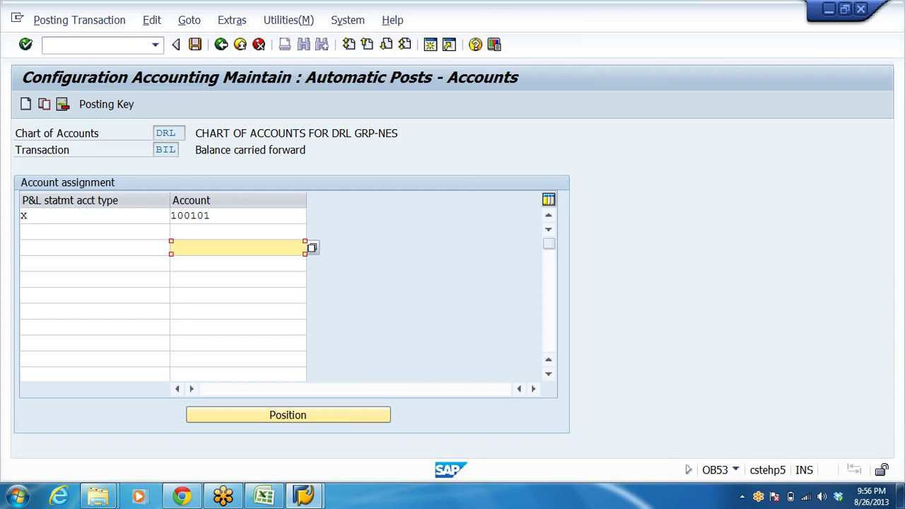
click(25, 216)
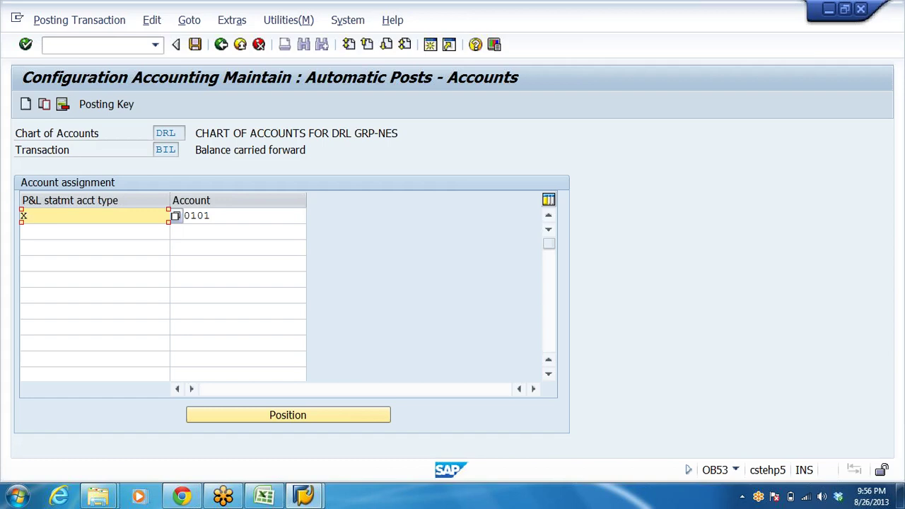
click(92, 246)
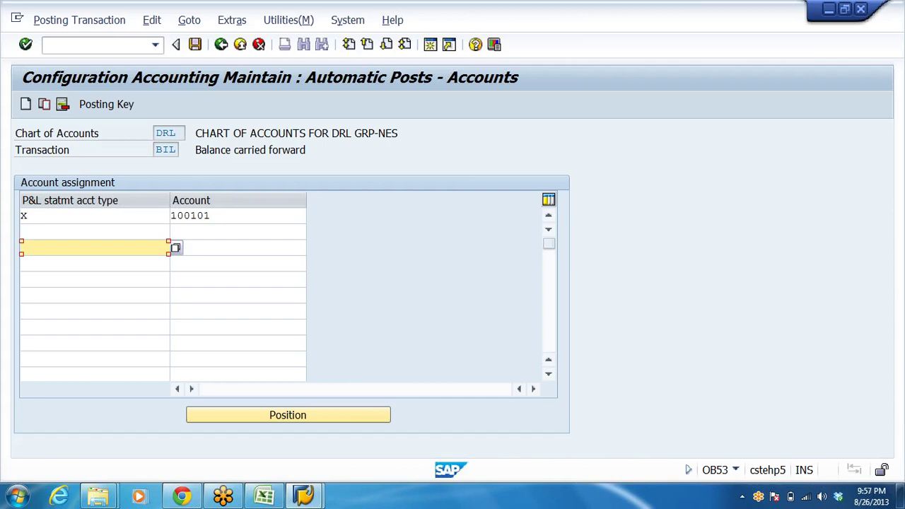
click(26, 215)
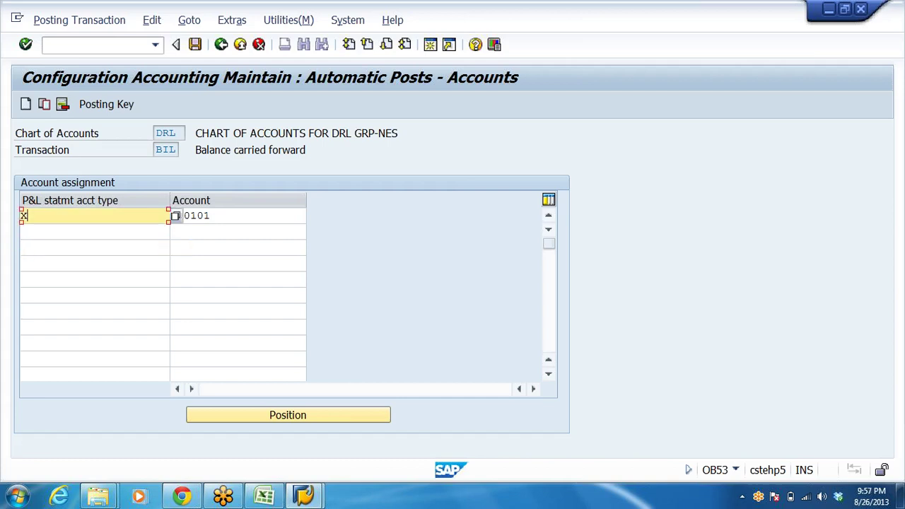
click(211, 215)
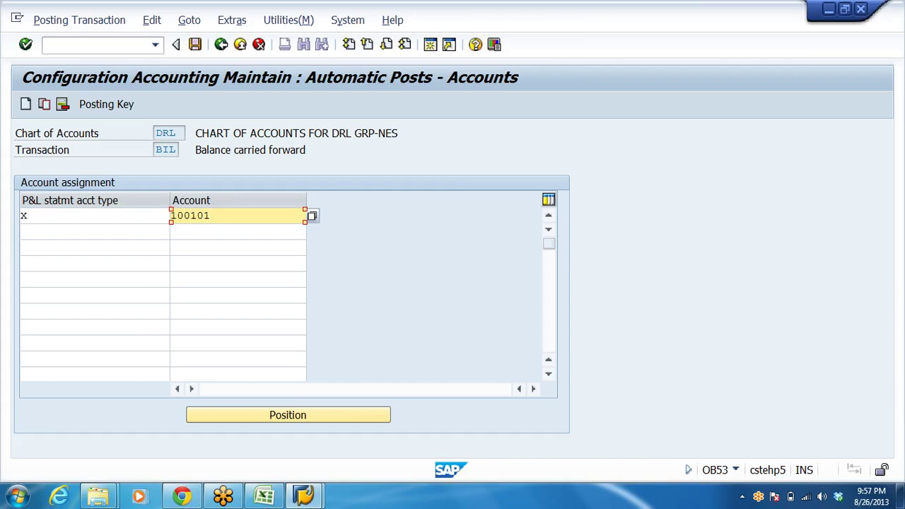
click(26, 216)
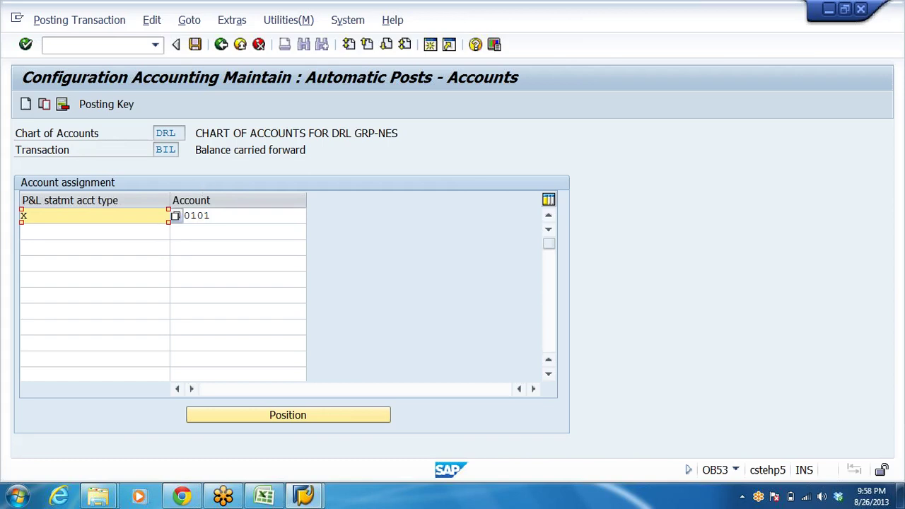
Open a new SAP session and start transaction FS00 to edit G/L accounts centrally
click(430, 45)
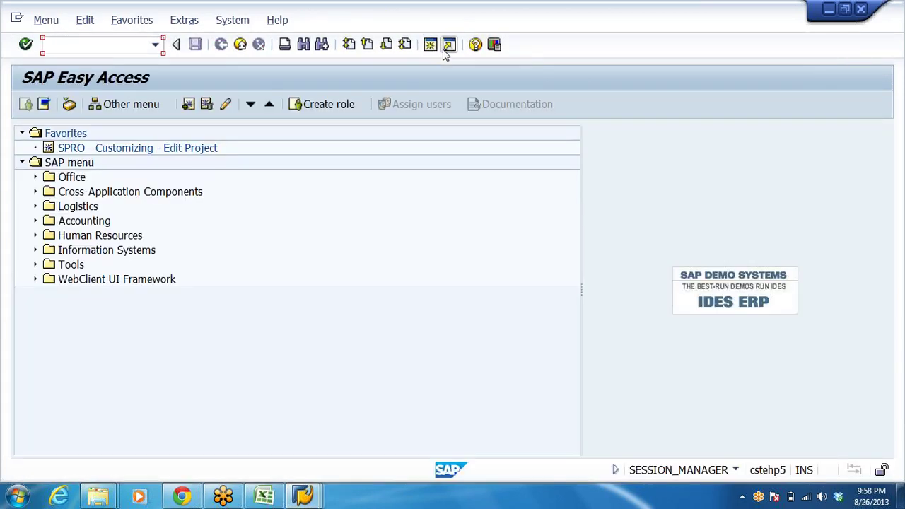
text(fs00)
key(Return)
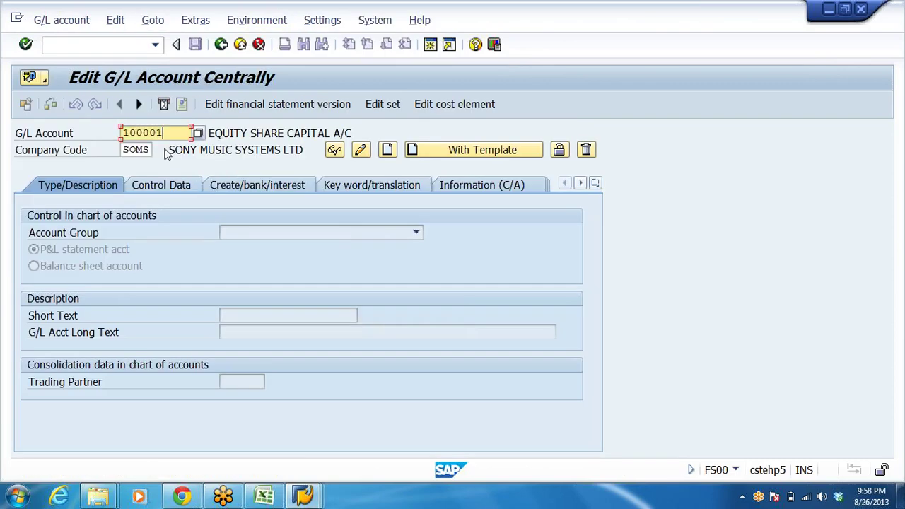
Set the company code to 1000 and clear the G/L account number
click(149, 152)
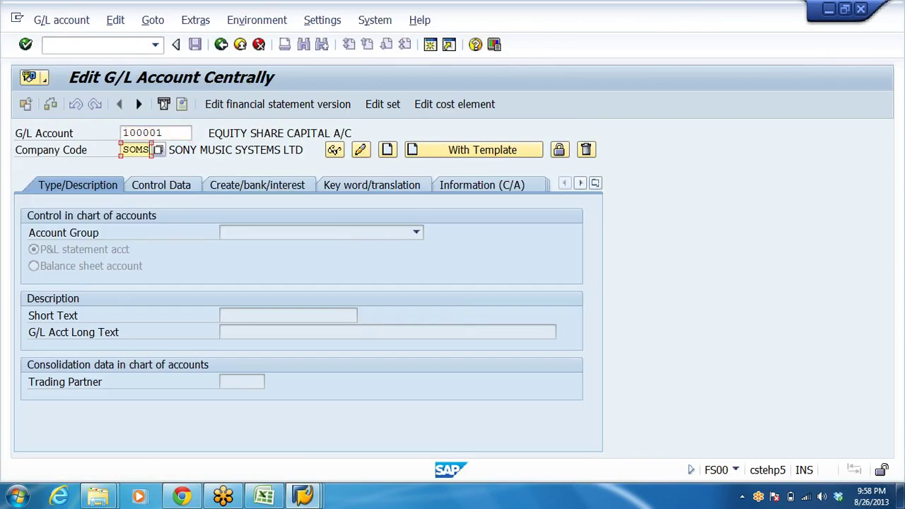
key(BackSpace)
key(BackSpace)
key(BackSpace)
key(BackSpace)
text(1000)
click(164, 133)
key(BackSpace)
key(BackSpace)
key(BackSpace)
key(BackSpace)
key(BackSpace)
key(BackSpace)
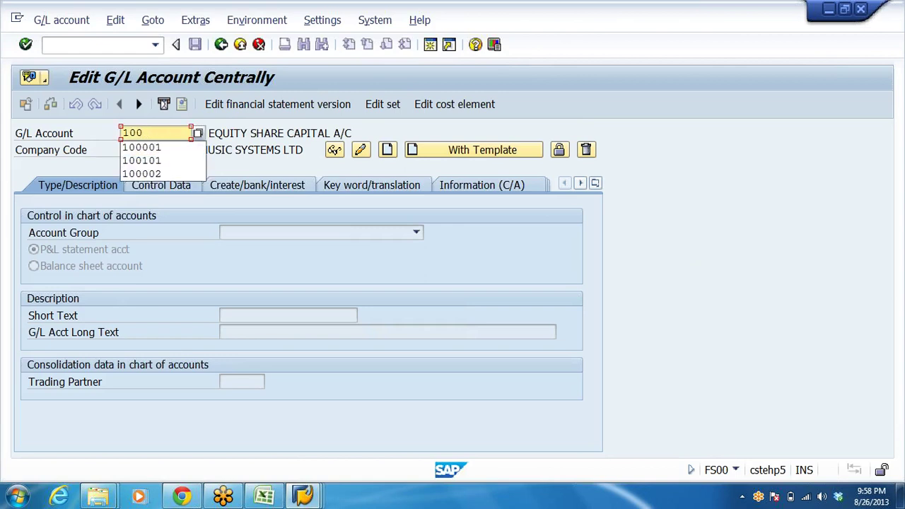
key(Return)
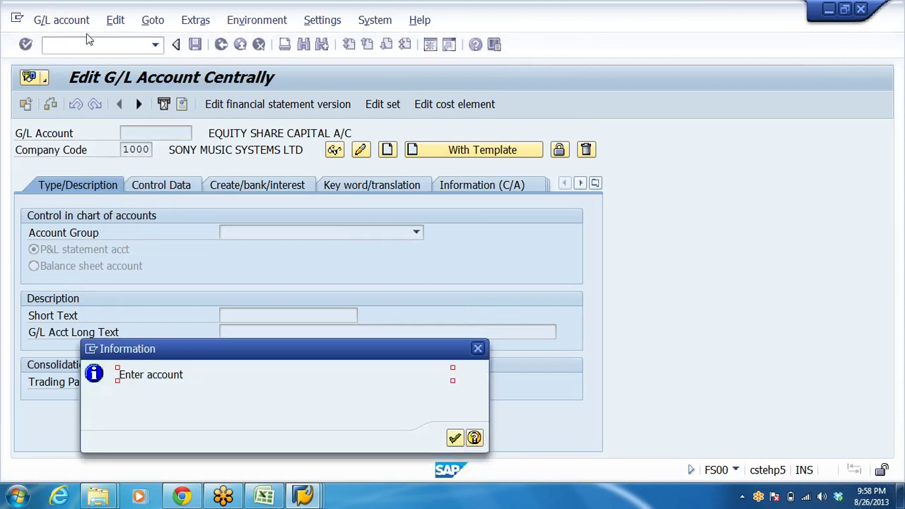
key(Return)
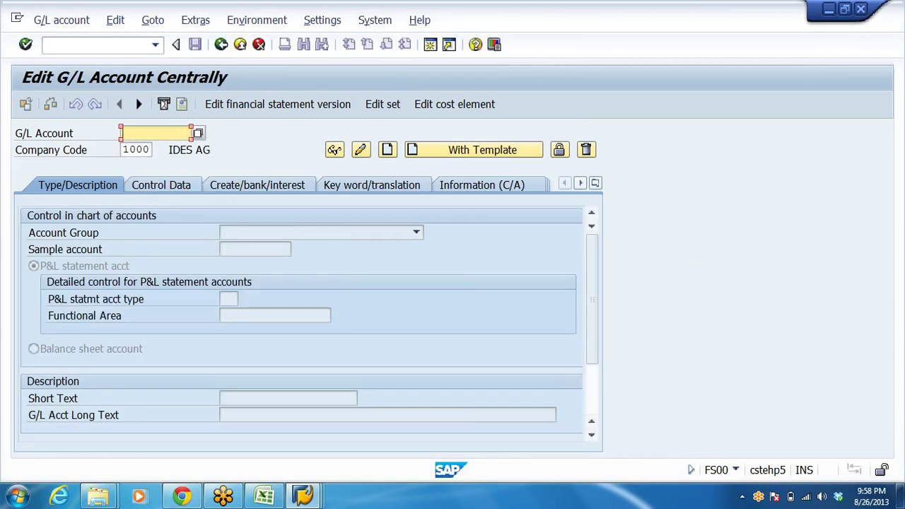
Examine the available P&L statement account types X, Y and Z with their target accounts and short texts, and exit G/L account editing
click(198, 133)
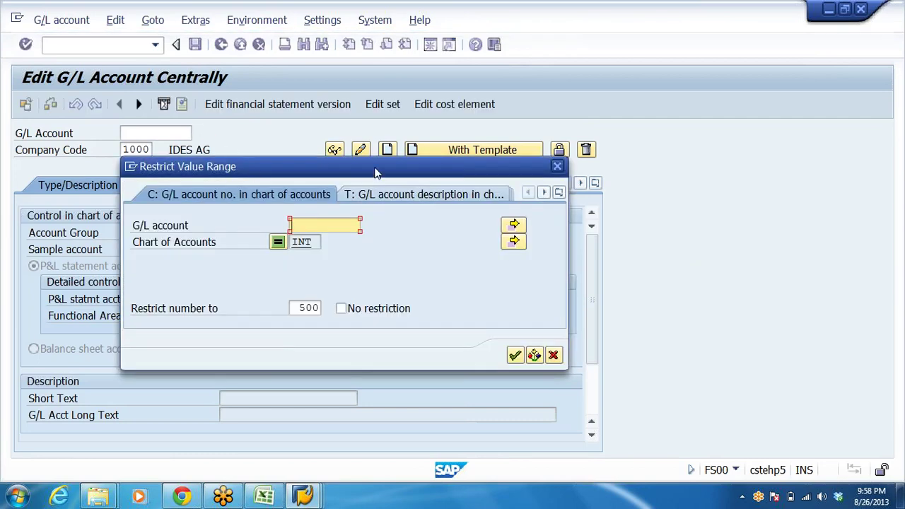
click(557, 166)
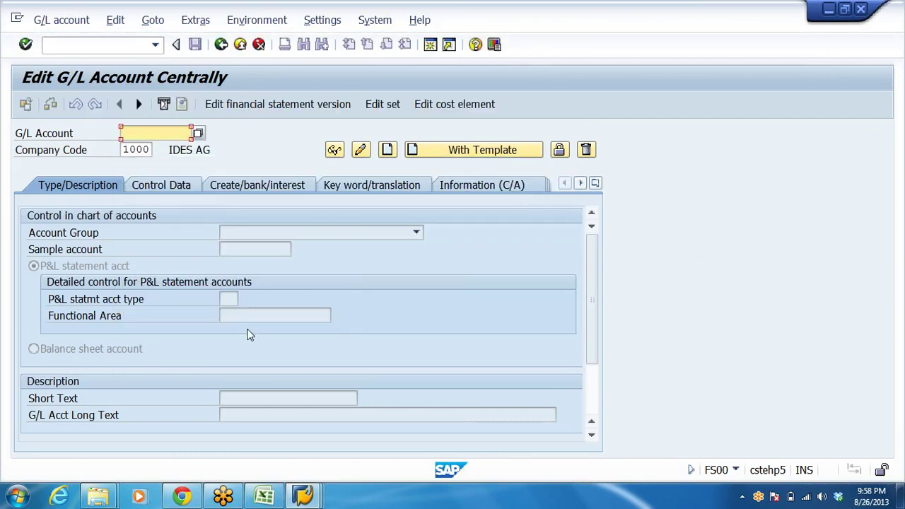
click(210, 304)
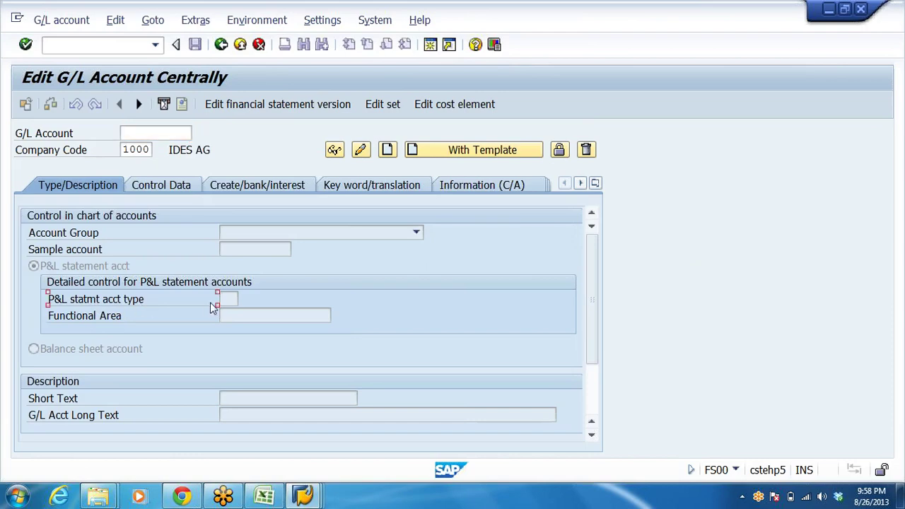
click(228, 300)
click(244, 300)
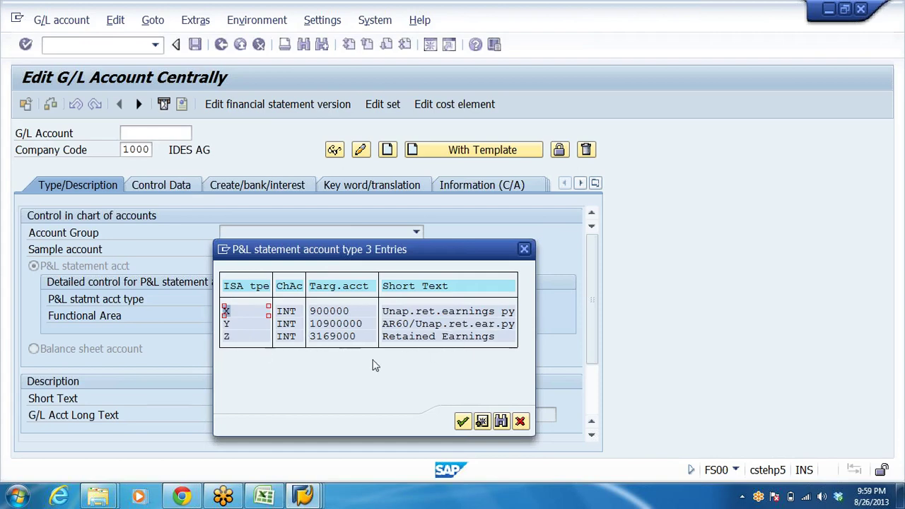
click(330, 338)
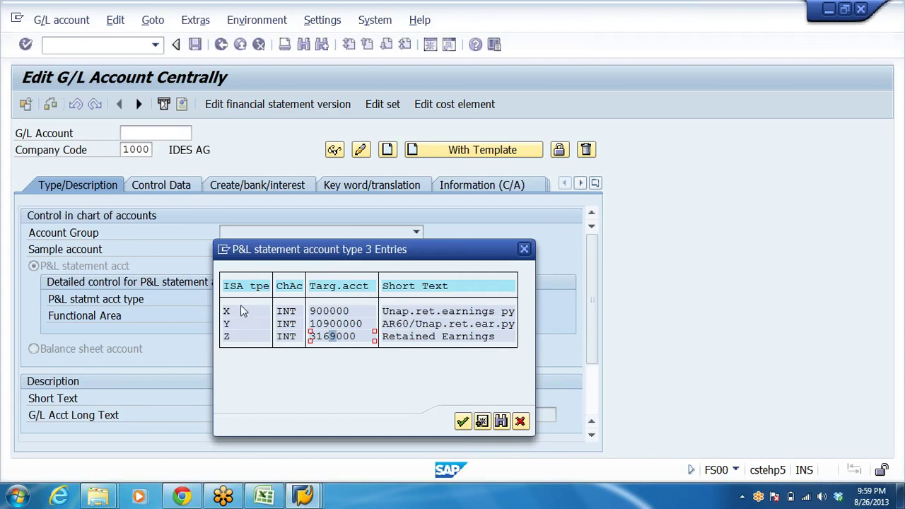
click(331, 312)
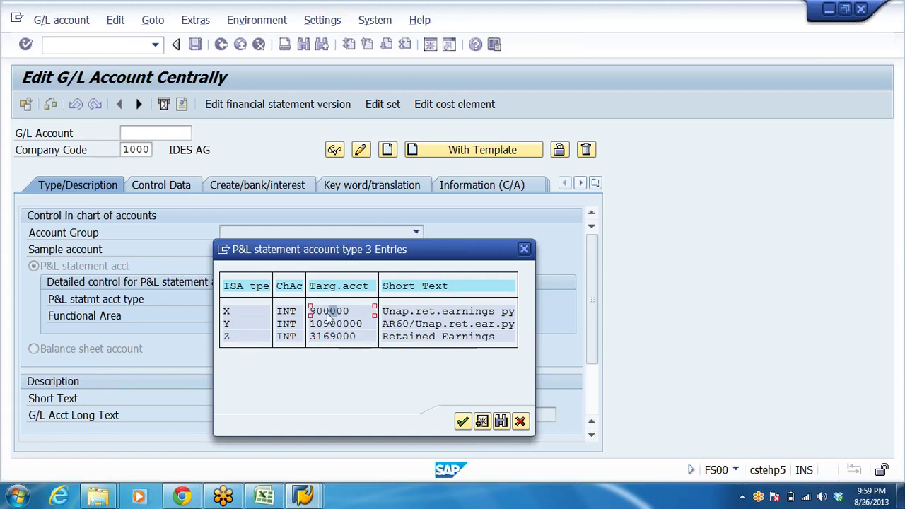
click(393, 323)
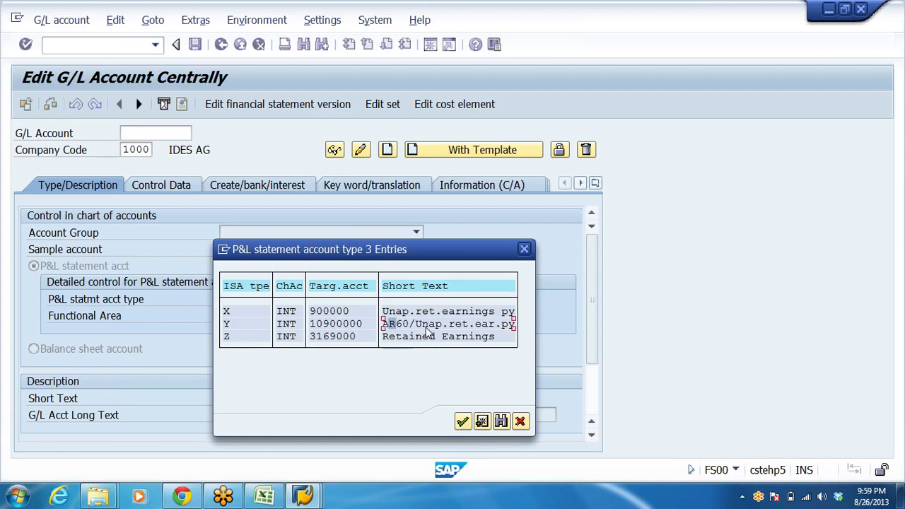
click(475, 325)
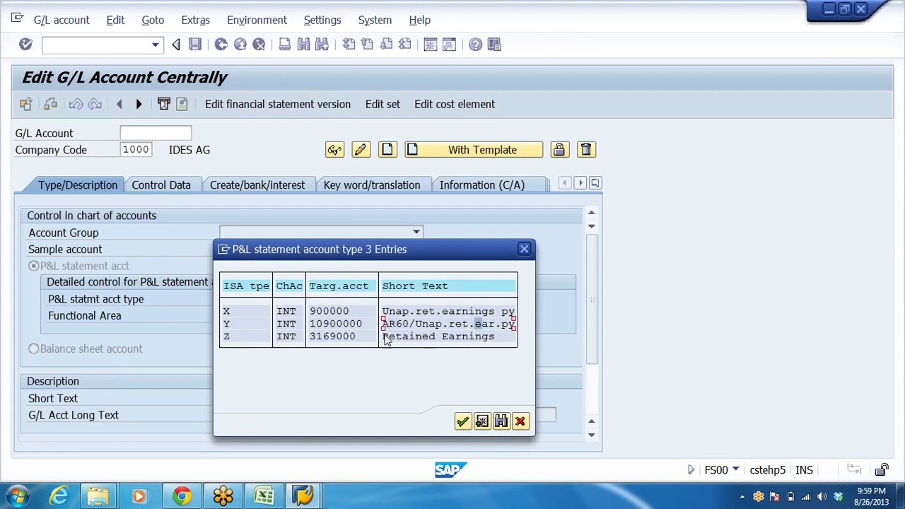
click(330, 323)
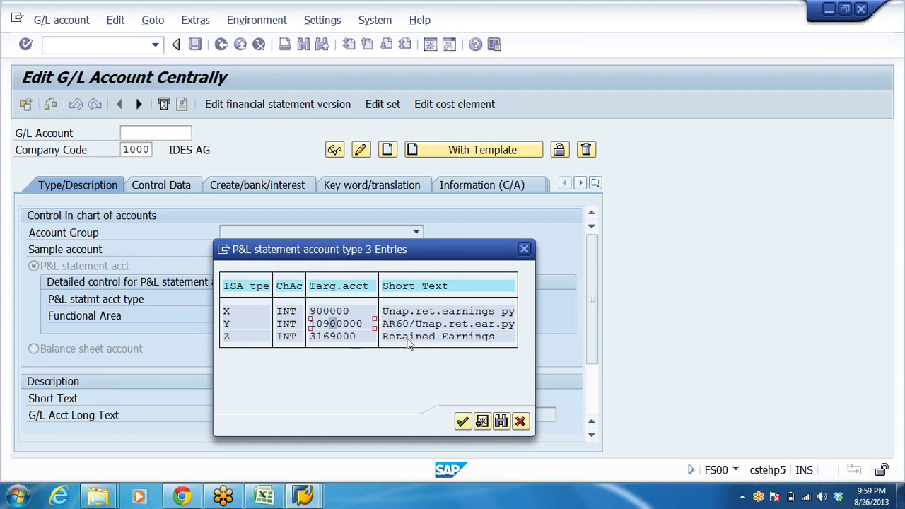
click(325, 340)
click(524, 250)
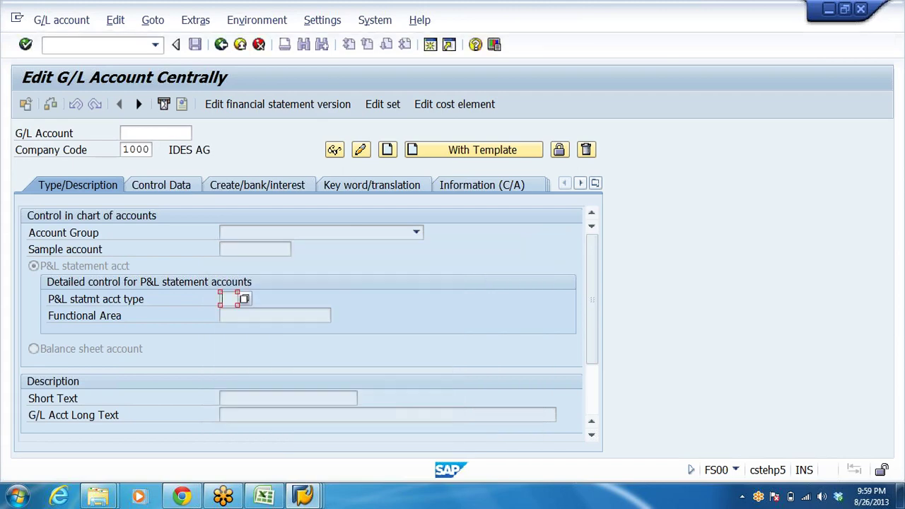
click(240, 45)
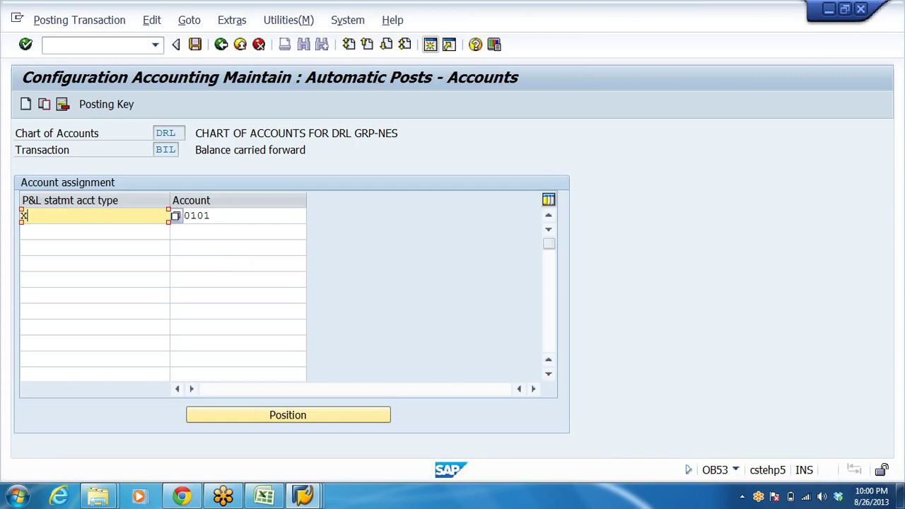
Save the BIL assignment of P&L statement account type X to account 100101 under request CSTK900068, and return to the IMG structure
click(205, 216)
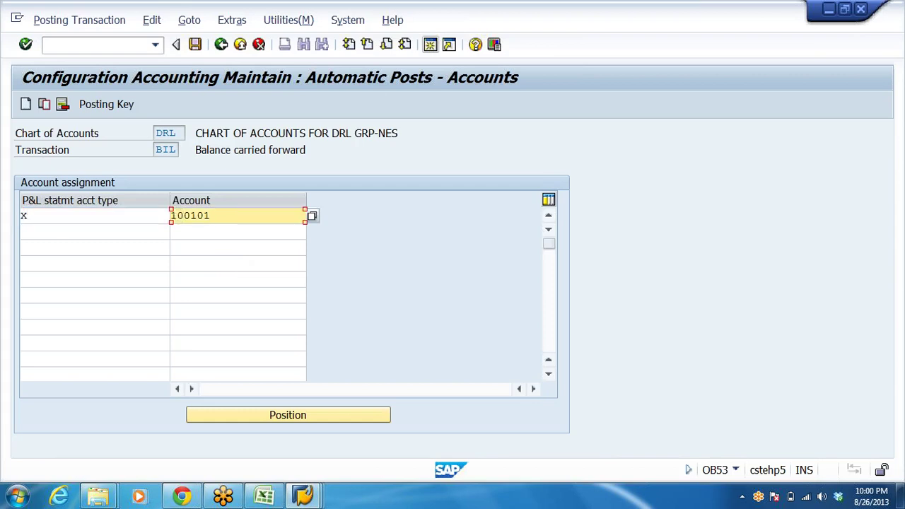
click(26, 216)
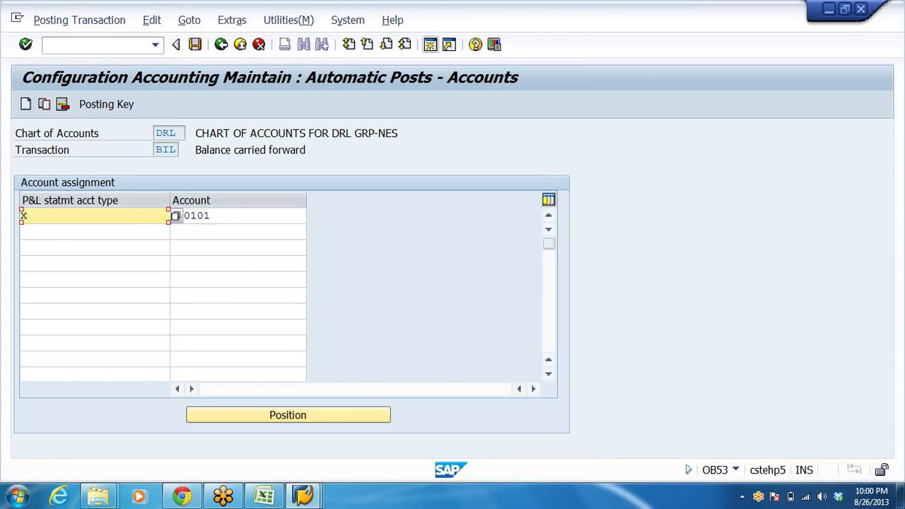
click(210, 216)
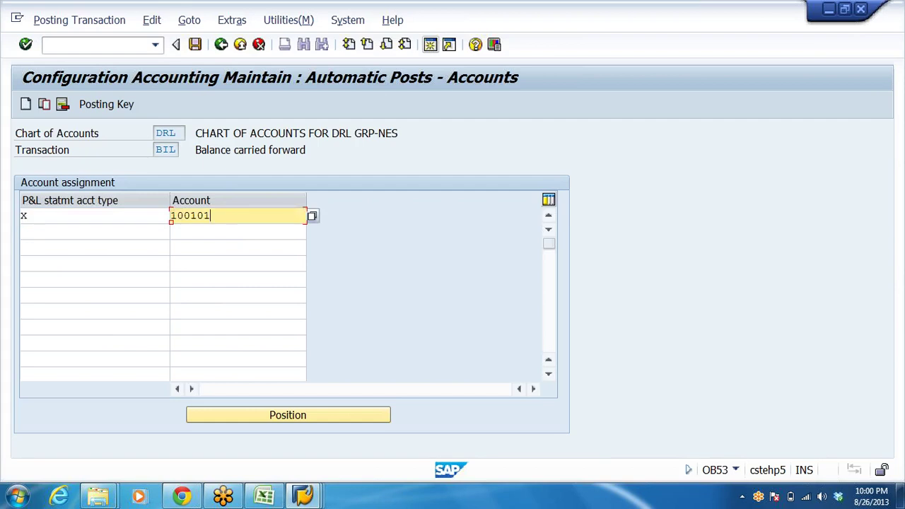
click(195, 45)
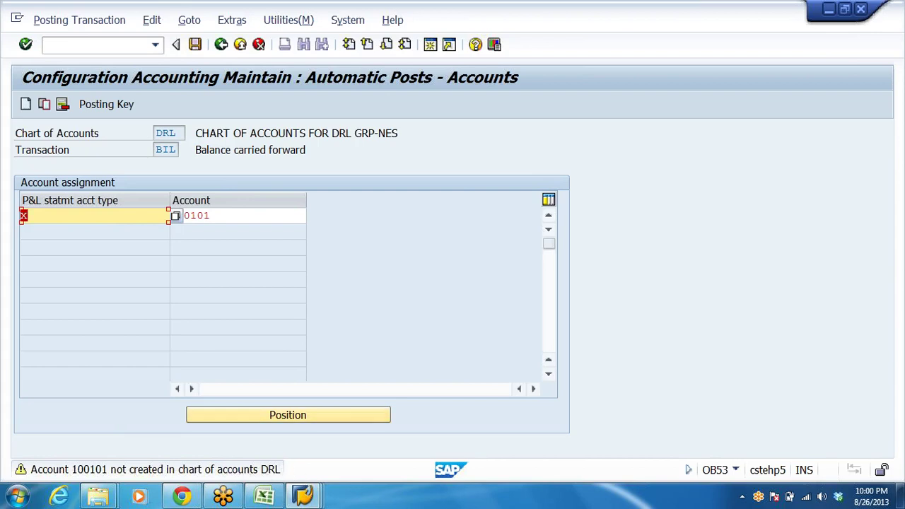
click(212, 216)
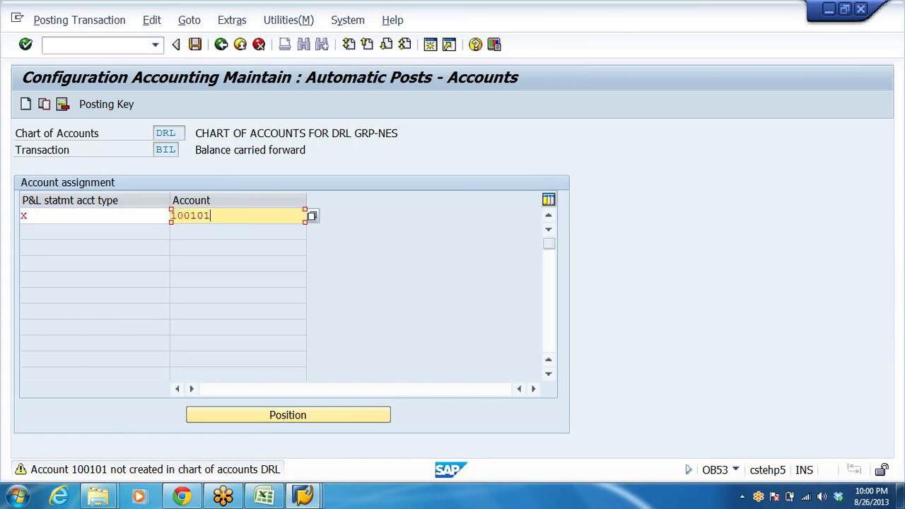
key(ctrl+s)
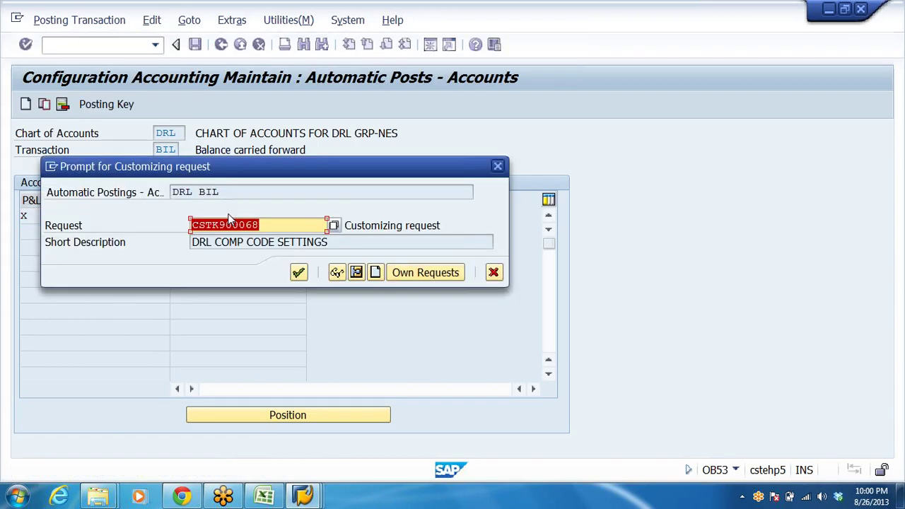
click(298, 272)
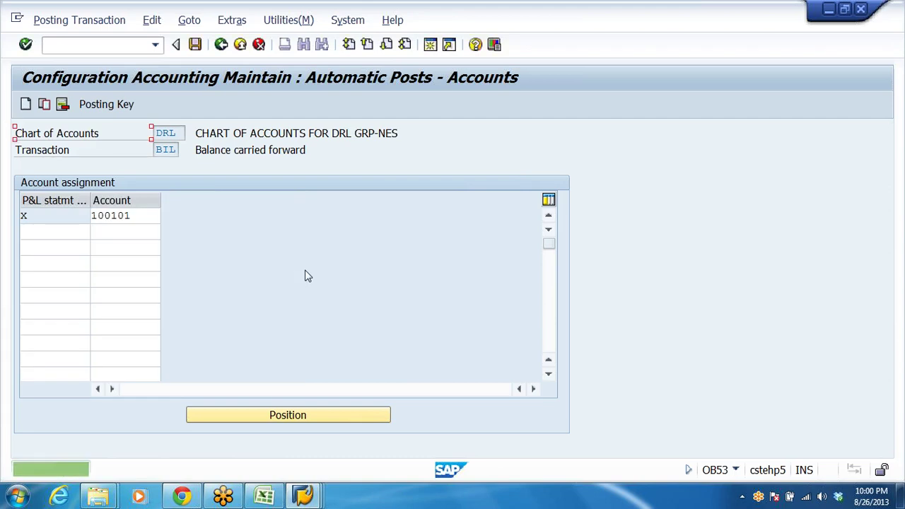
click(222, 44)
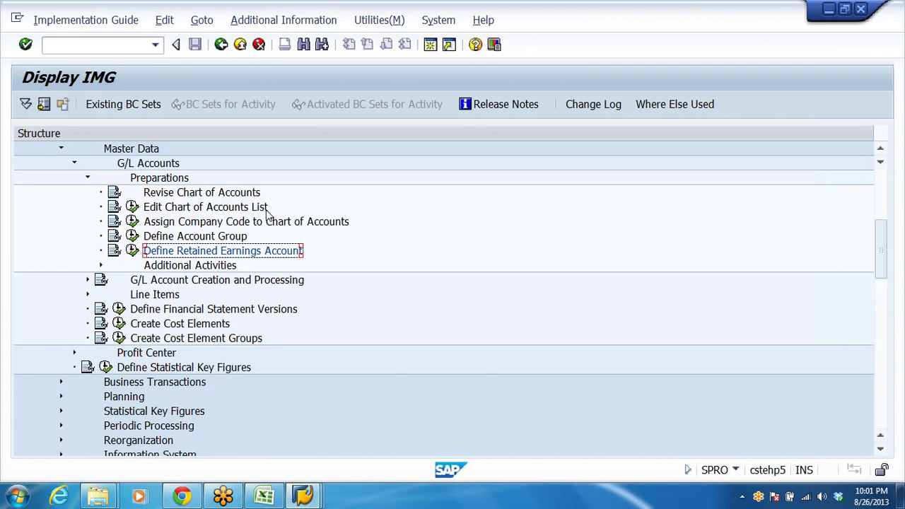
Switch to the DRL_GRP Excel workbook and locate the fiscal year variant tasks 9 and 10 on the ORG STRUCTURE sheet
click(265, 495)
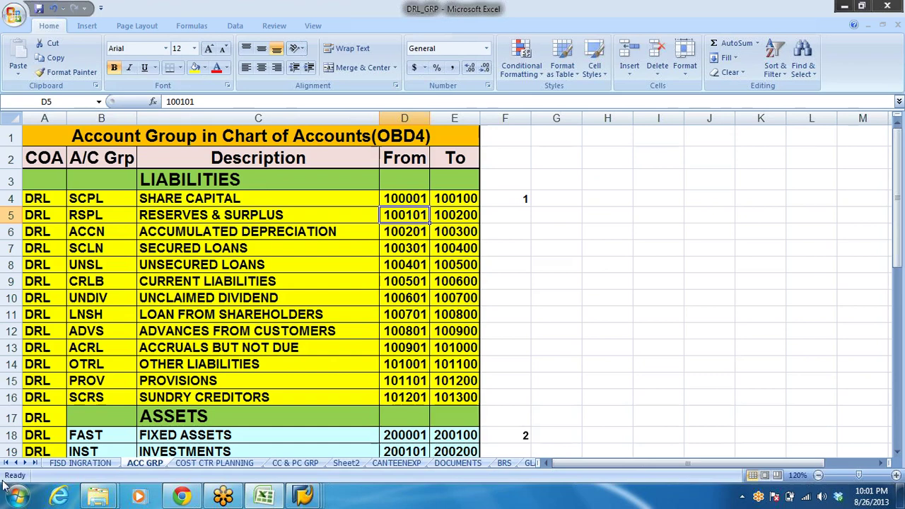
click(25, 463)
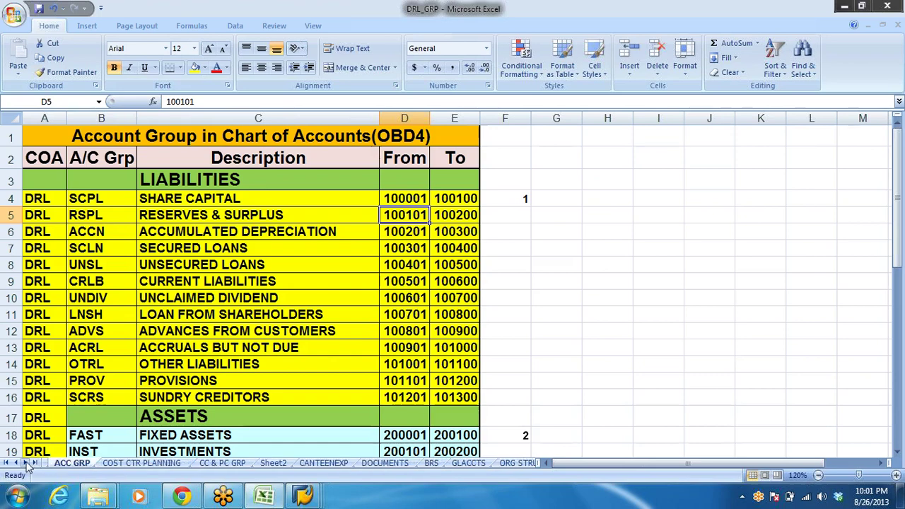
click(516, 463)
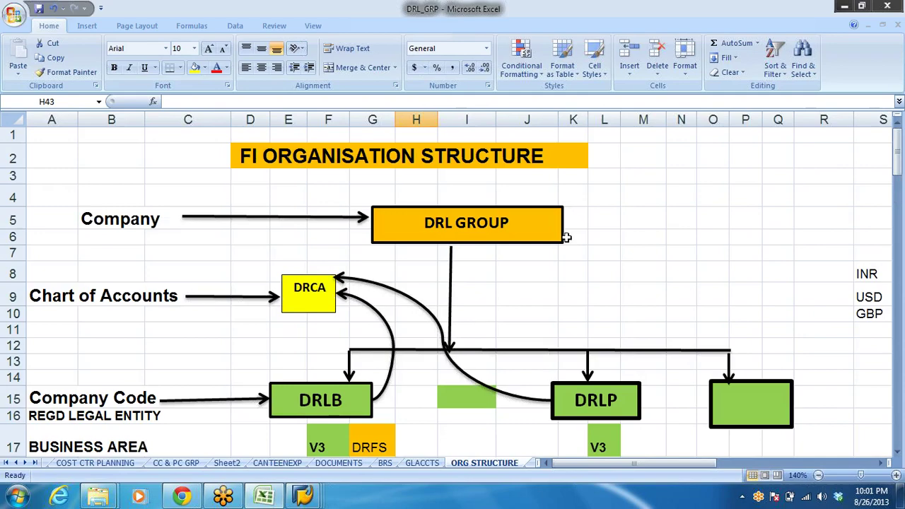
scroll(620, 234, down, 10)
scroll(578, 236, down, 2)
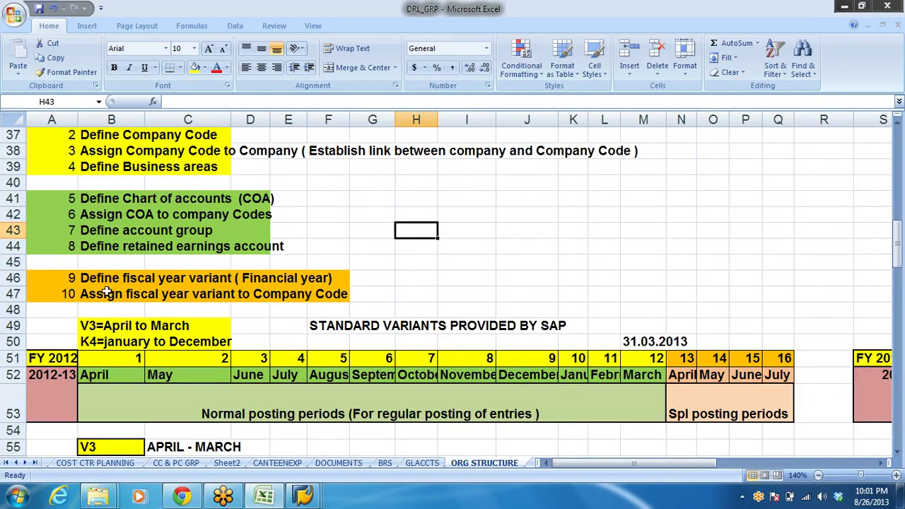
click(110, 279)
click(110, 294)
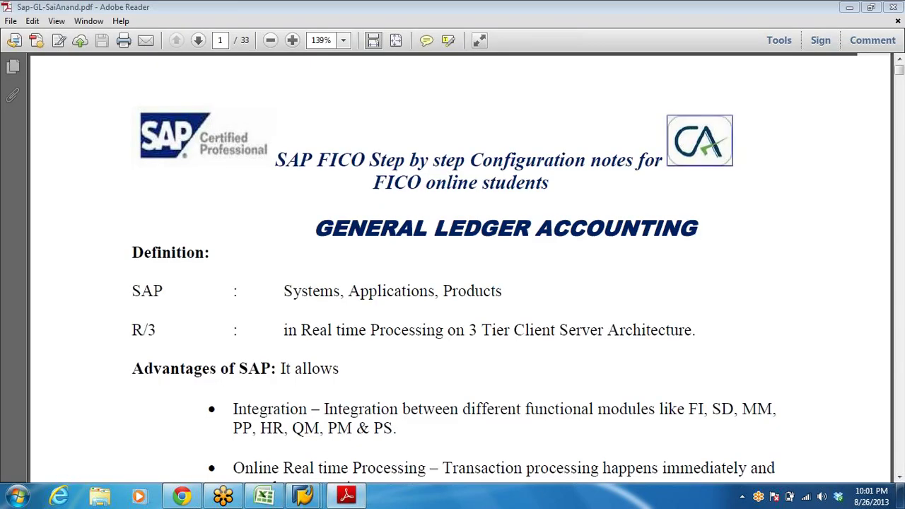
Review the General Ledger configuration notes PDF through the account group table, retained earnings and fiscal year variant steps, and return to the Excel workbook
scroll(523, 313, down, 15)
scroll(506, 317, down, 20)
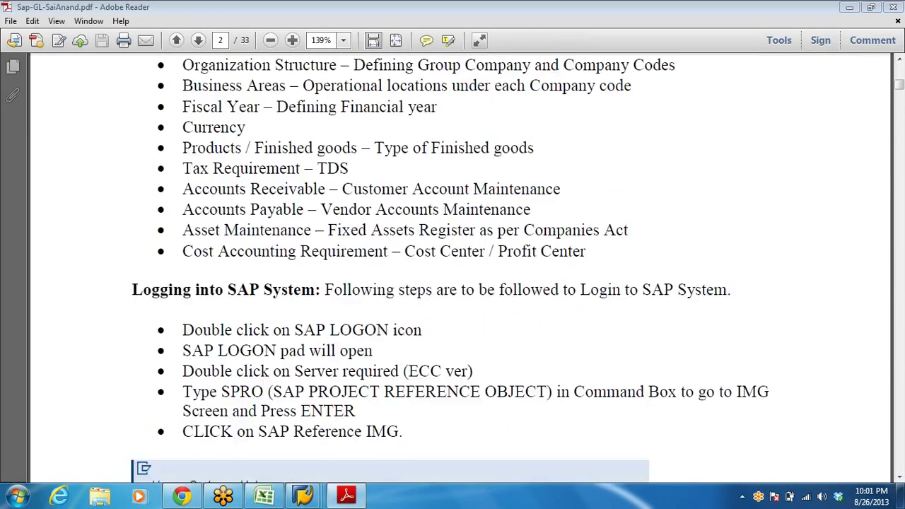
scroll(507, 317, down, 10)
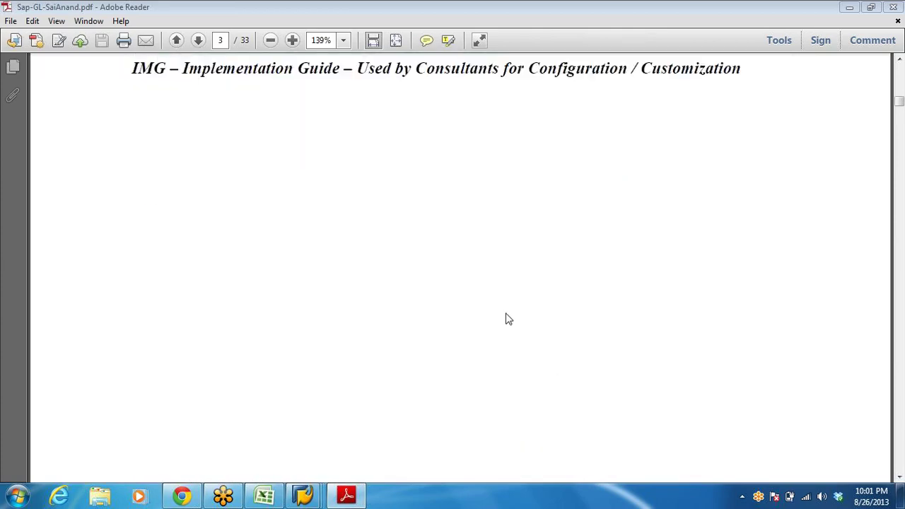
scroll(505, 320, down, 20)
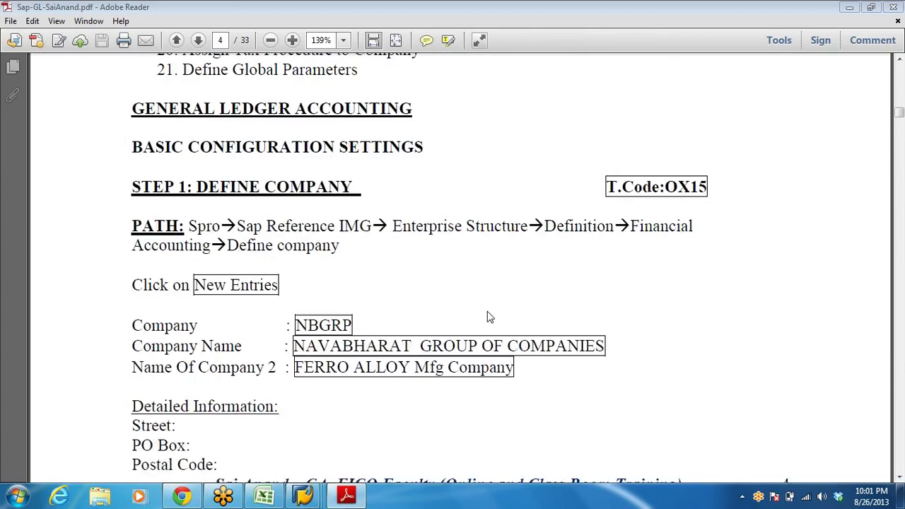
scroll(480, 316, down, 20)
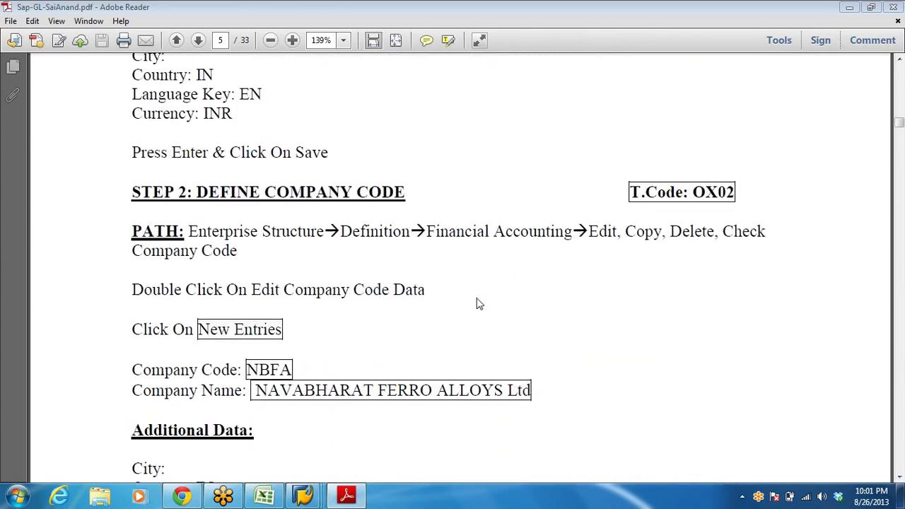
scroll(452, 303, down, 20)
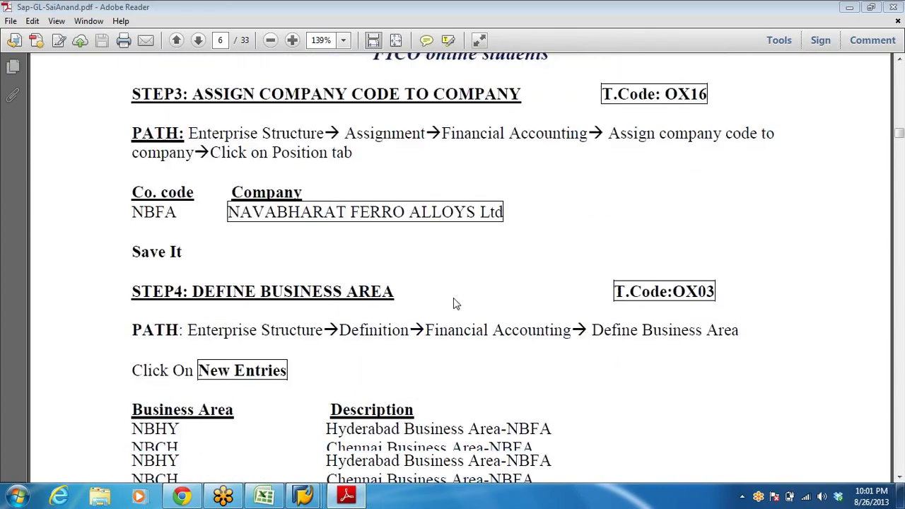
scroll(448, 298, down, 20)
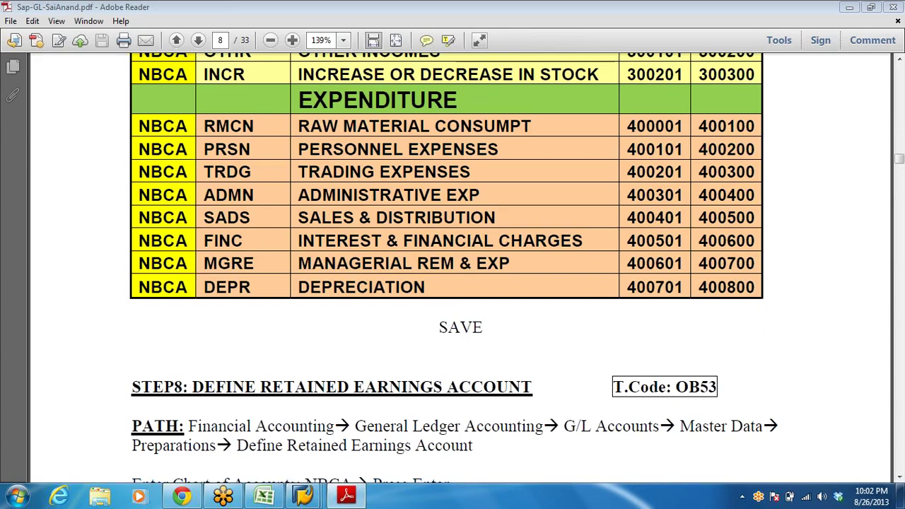
drag(138, 126, 665, 290)
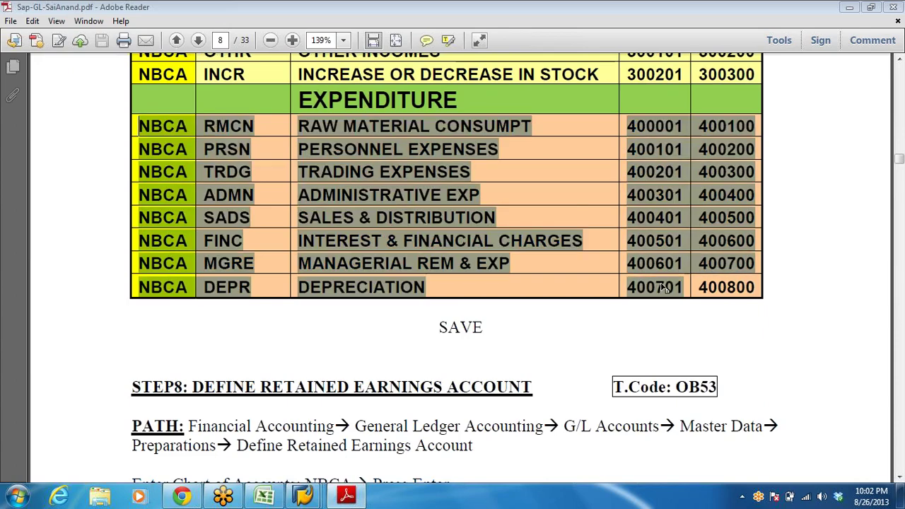
click(568, 201)
scroll(568, 201, down, 6)
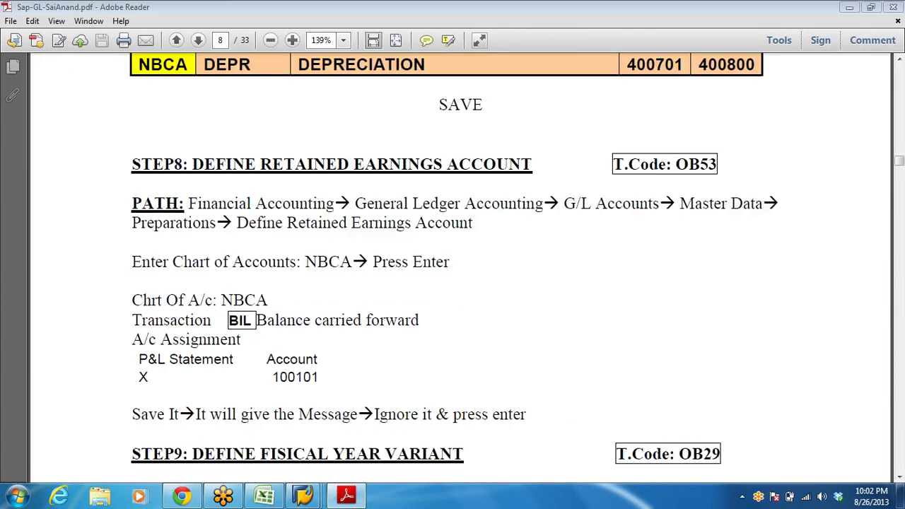
scroll(535, 210, down, 15)
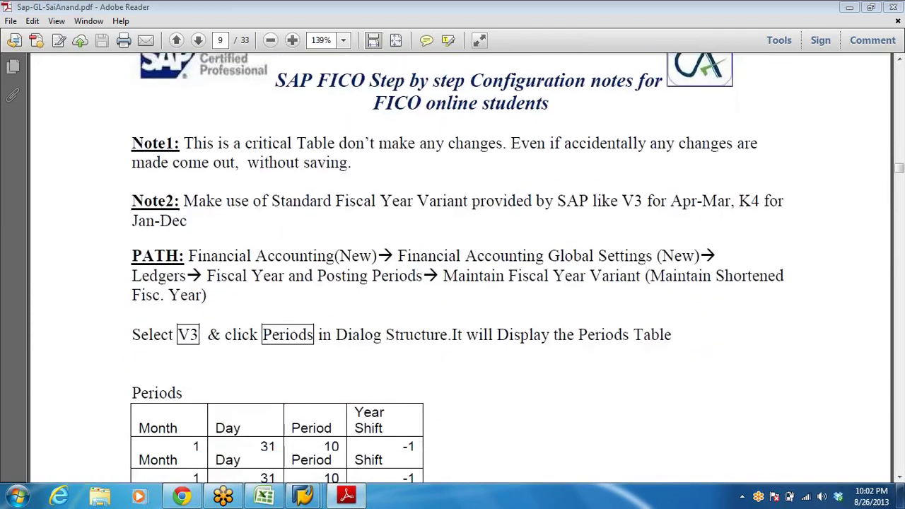
scroll(536, 209, up, 5)
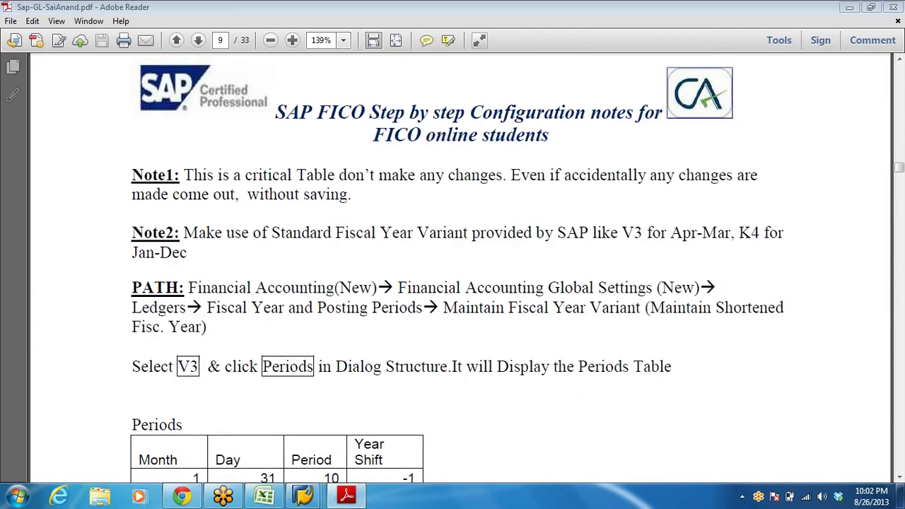
key(alt+Tab)
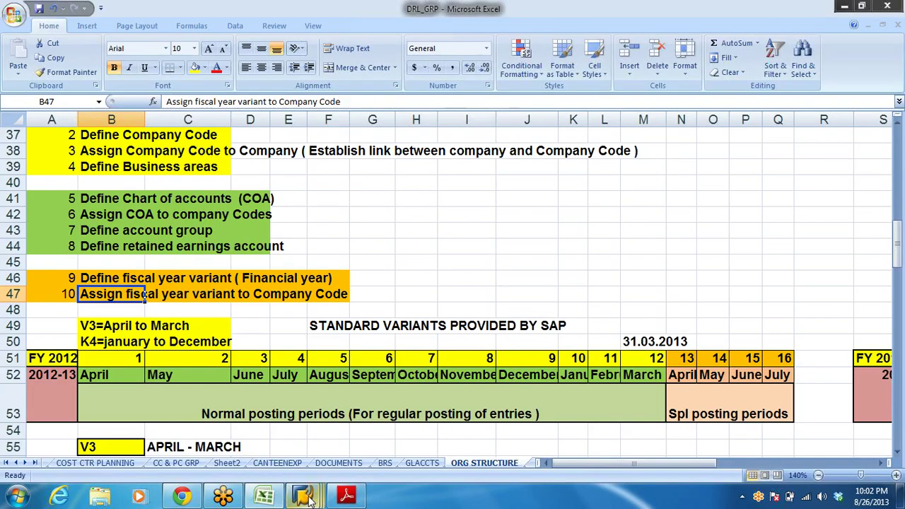
Switch to the SAP Display IMG session and close the SAP Logon window on the way
mouse_move(304, 497)
click(159, 428)
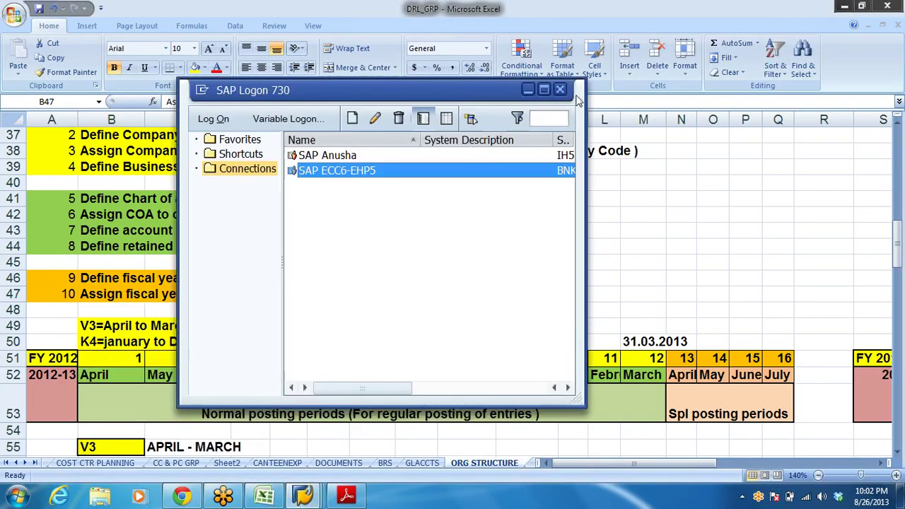
click(560, 90)
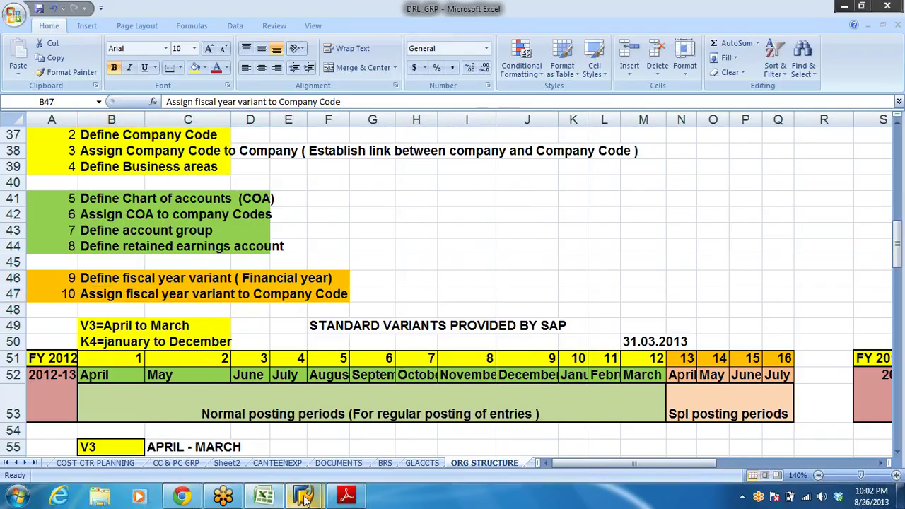
click(232, 431)
scroll(127, 255, up, 1)
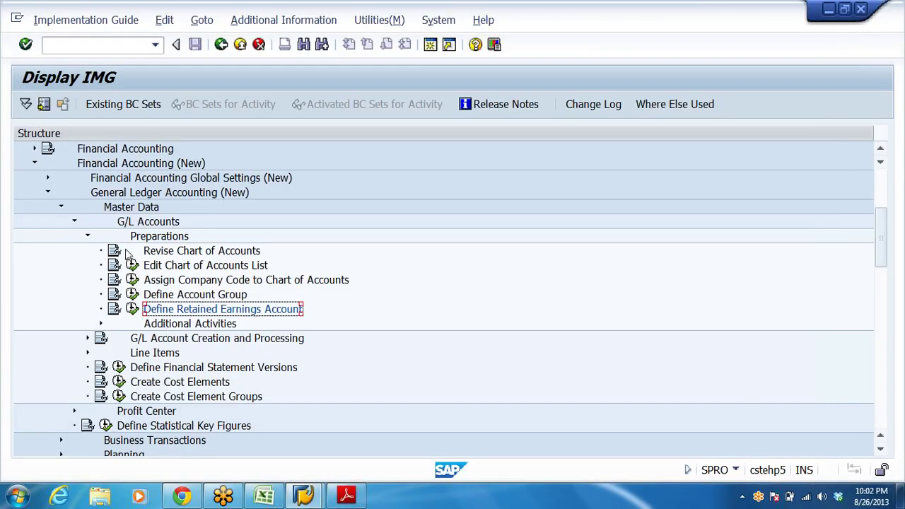
Collapse the General Ledger Accounting (New) branch with its subnodes and expand Financial Accounting Global Settings (New) in the IMG structure
click(88, 236)
click(70, 222)
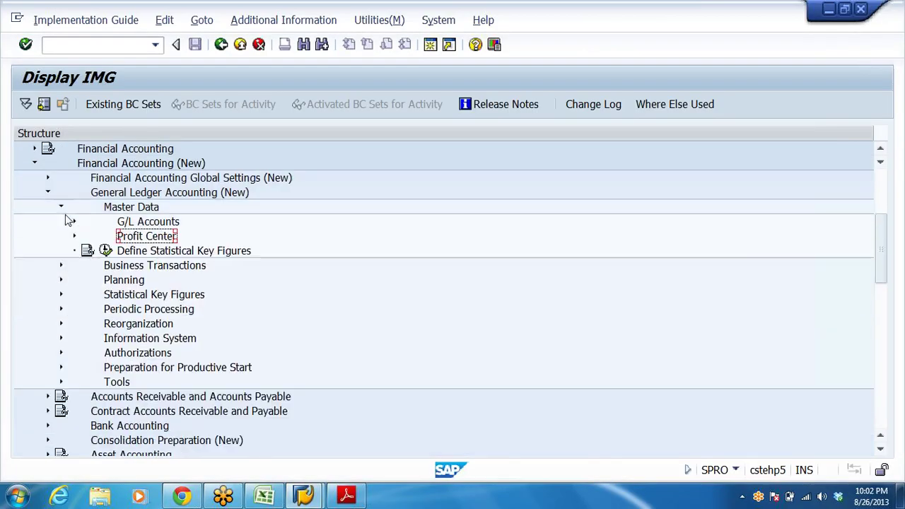
click(60, 207)
click(48, 192)
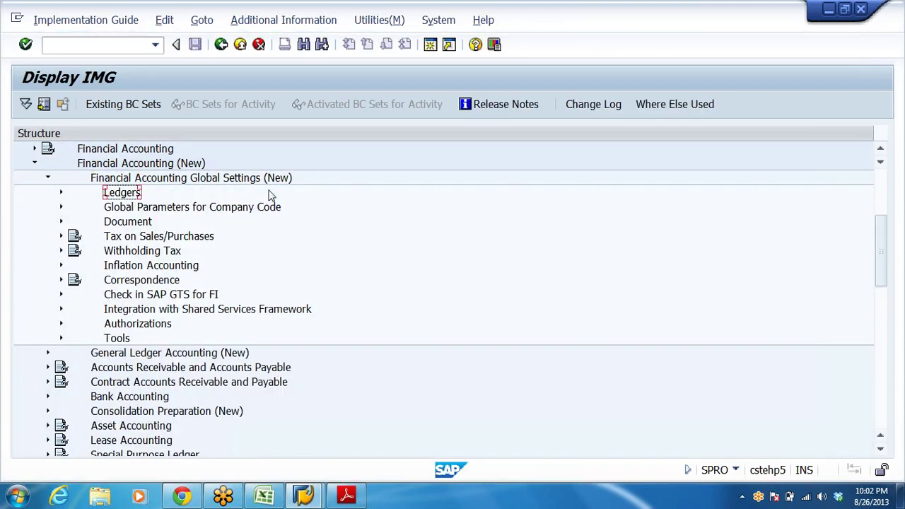
Expand Ledgers and Fiscal Year and Posting Periods, and execute Maintain Fiscal Year Variant (Maintain Shortened Fisc. Year)
key(Right)
key(Down)
key(Down)
key(Down)
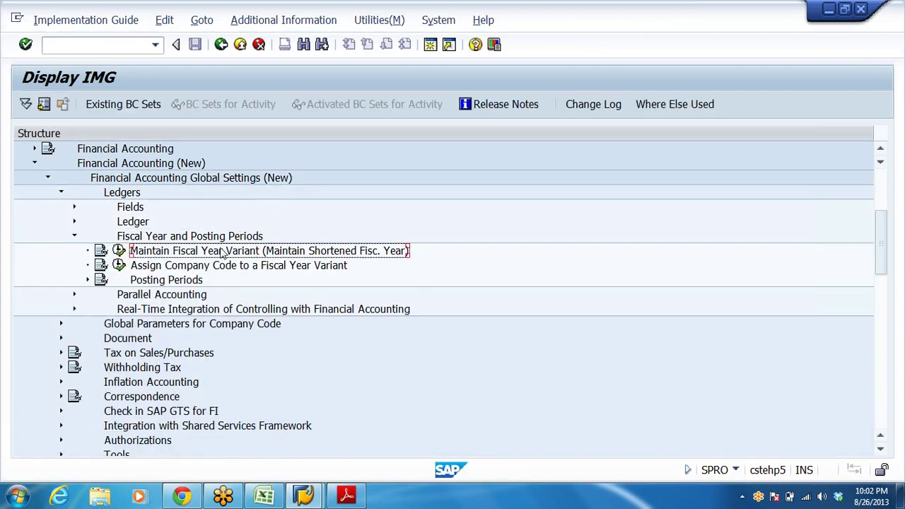
click(118, 252)
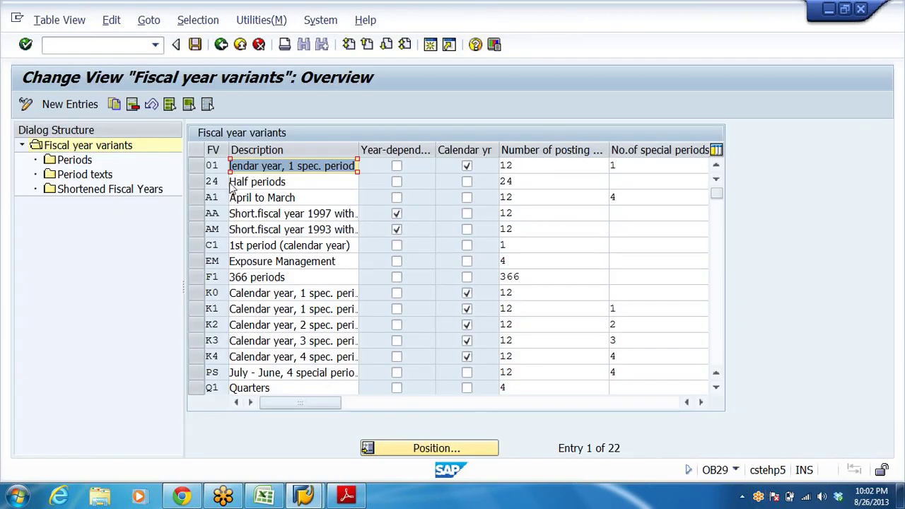
Switch to the General Ledger notes PDF, highlight Note1 about the fiscal year variant table, and return to the SAP fiscal year variants overview
key(alt+Tab)
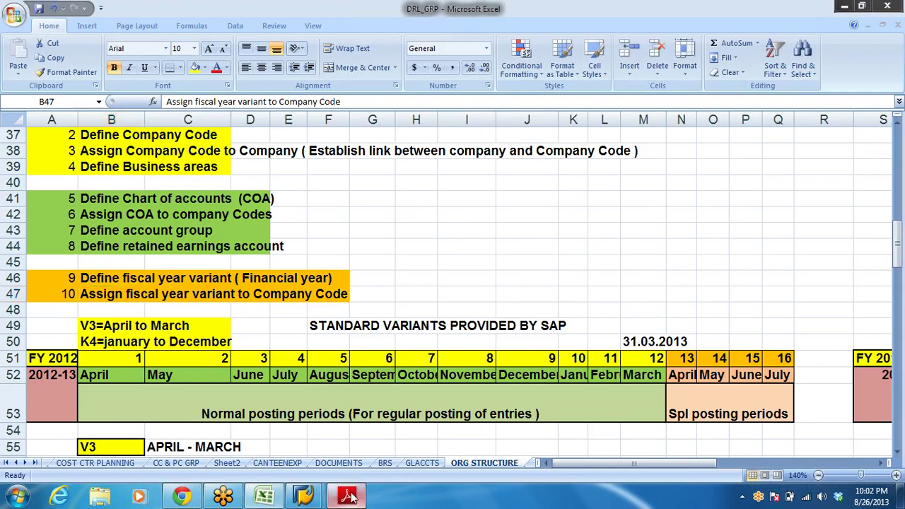
click(347, 495)
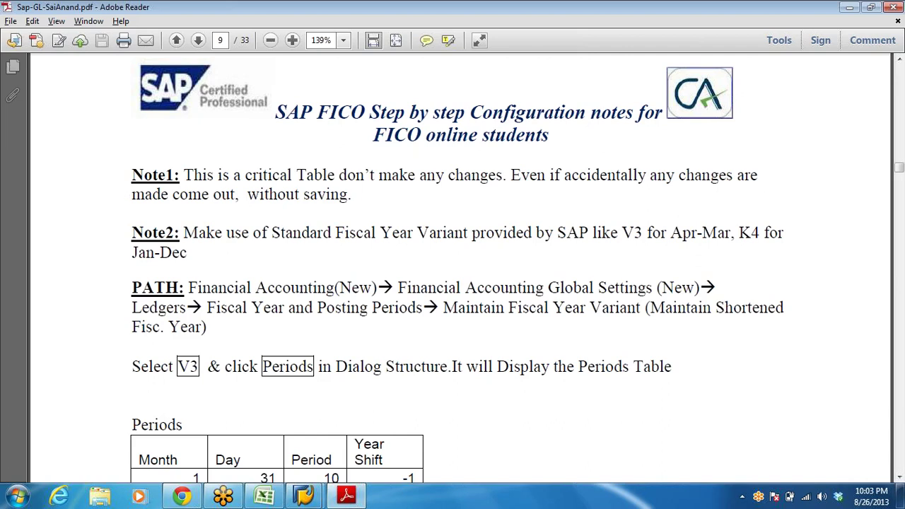
drag(351, 196, 65, 198)
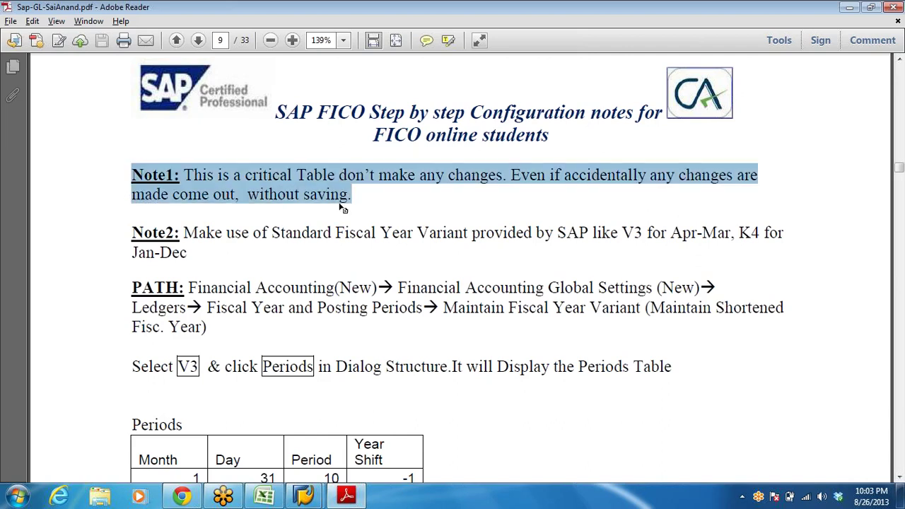
key(alt+Tab)
key(alt+Tab)
key(Tab)
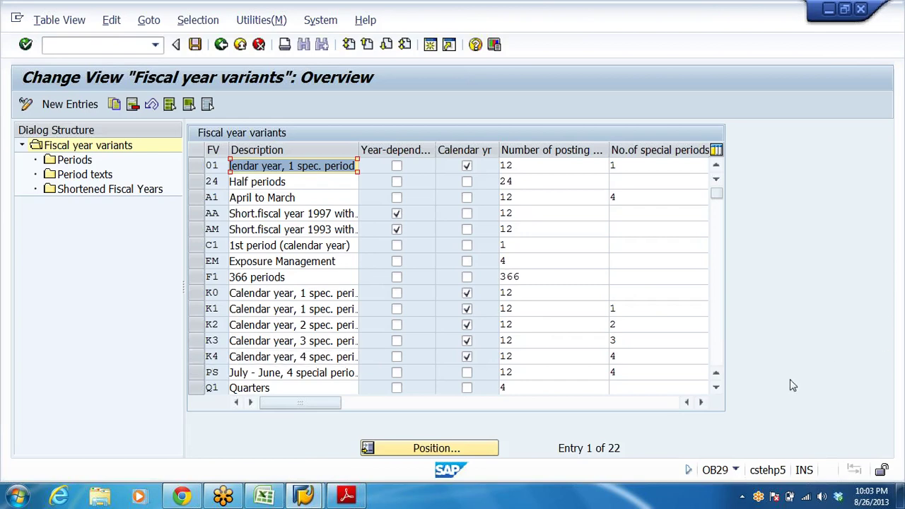
Examine the standard fiscal year variants K4 and V3 with their numbers of posting periods and special periods
click(717, 388)
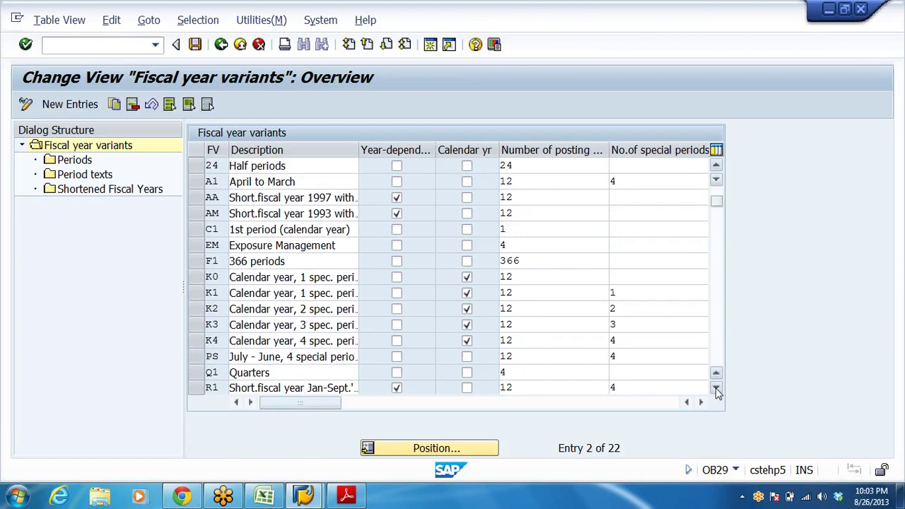
click(716, 387)
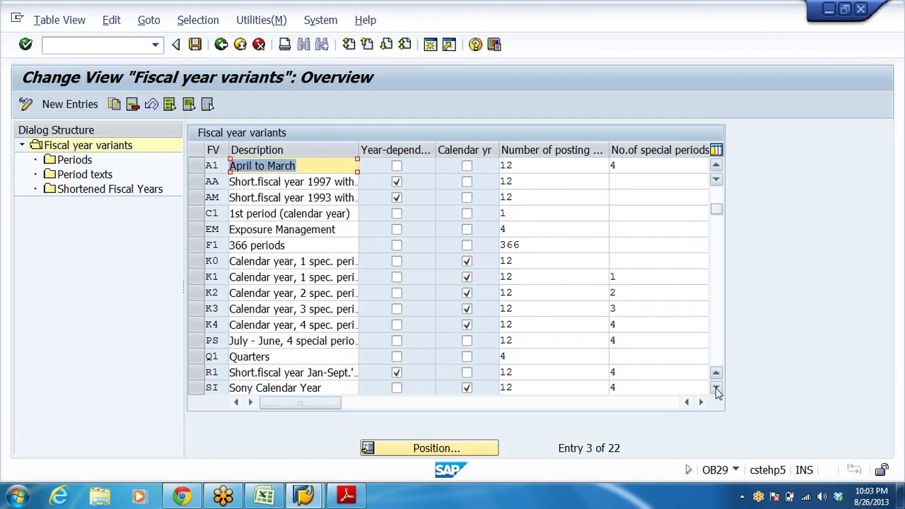
click(716, 388)
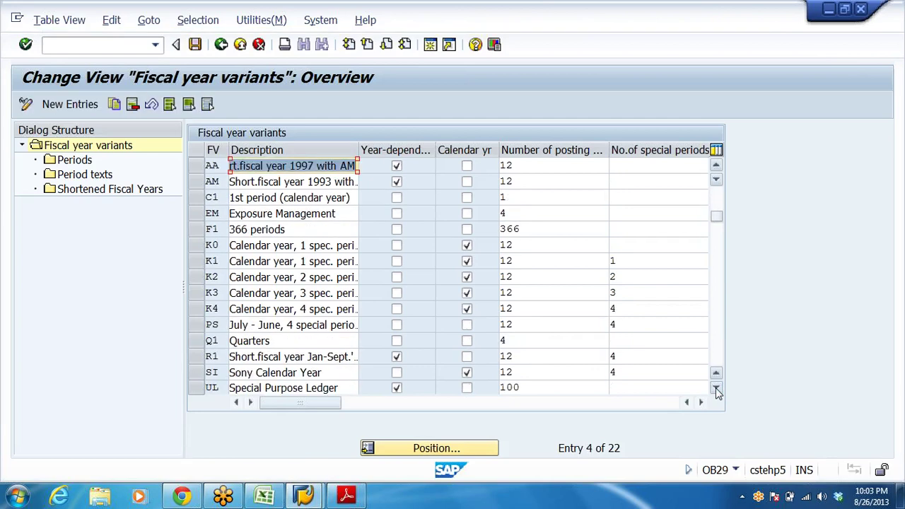
click(716, 387)
click(716, 388)
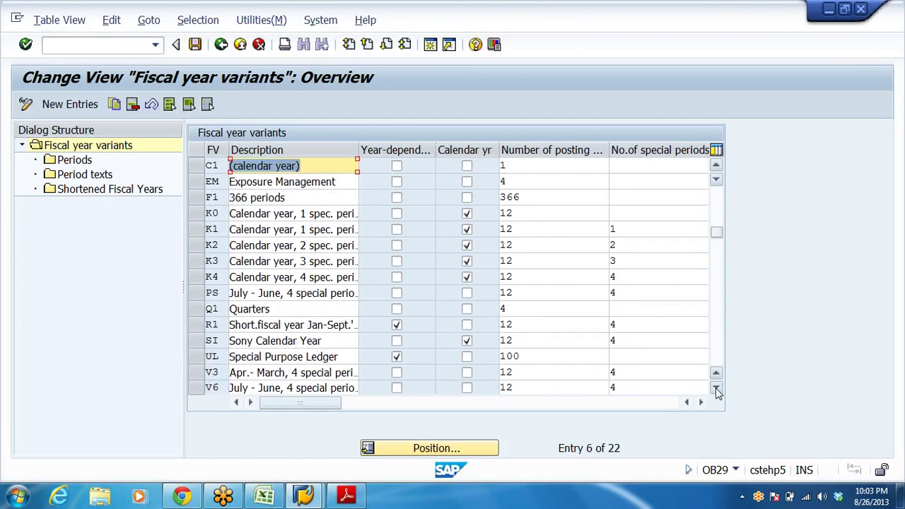
click(200, 275)
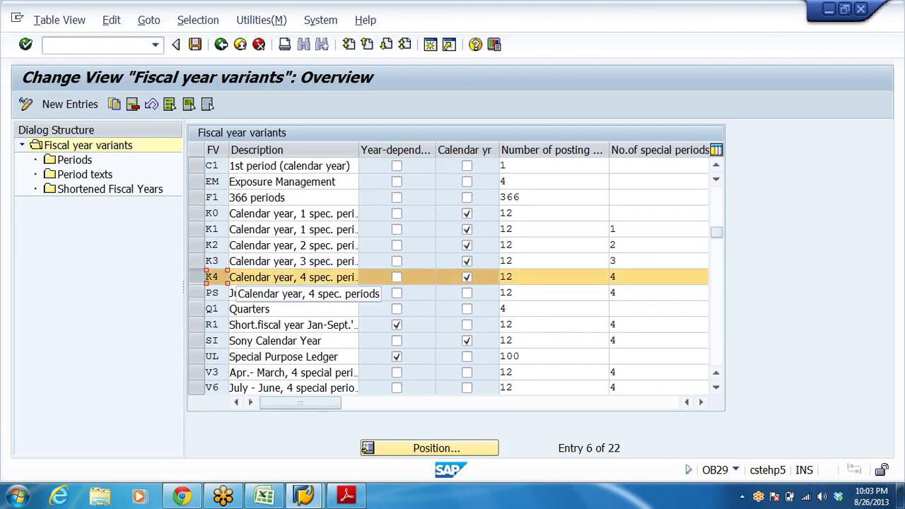
drag(300, 277, 351, 277)
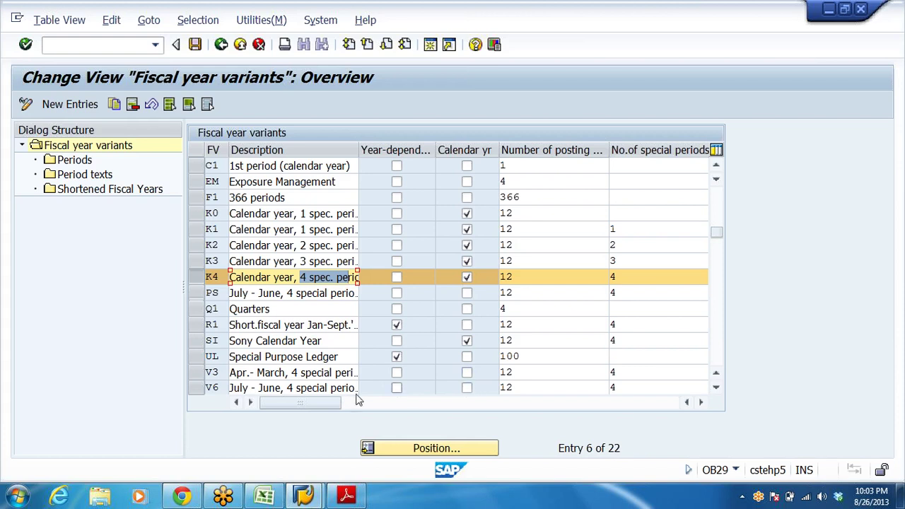
click(514, 372)
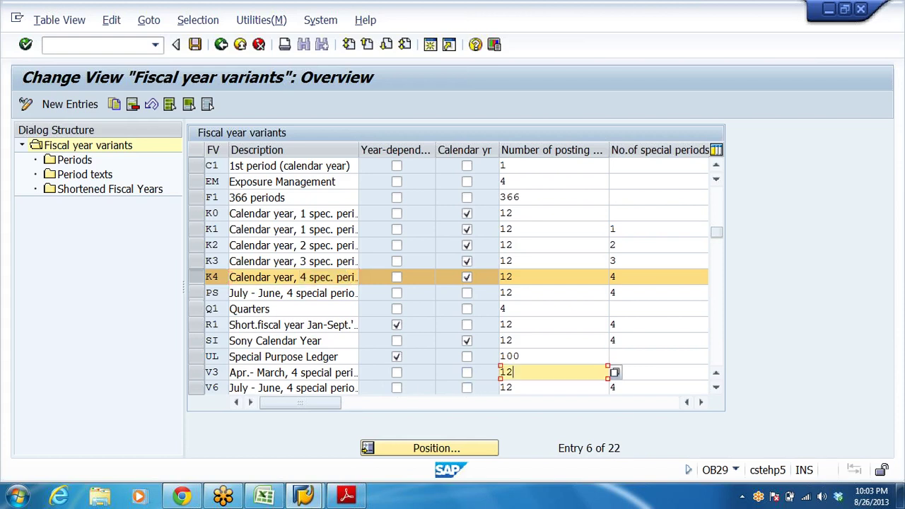
key(Tab)
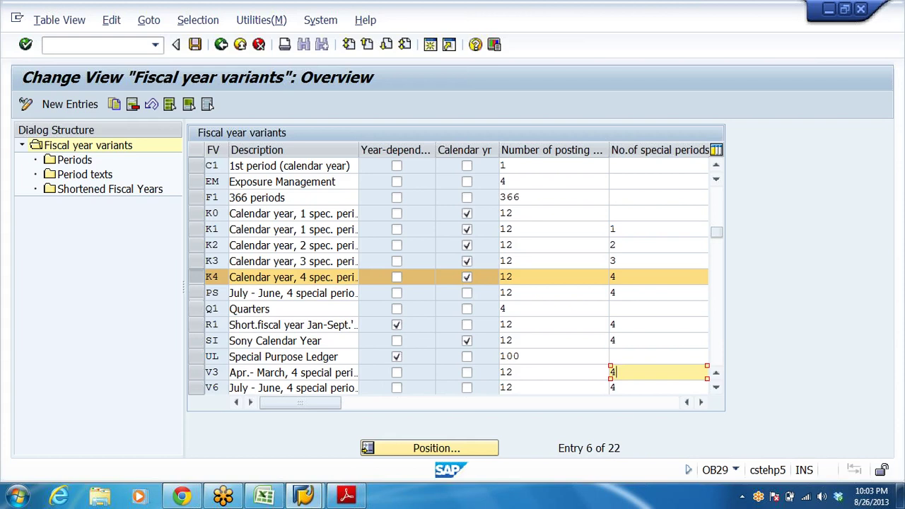
key(shift+Tab)
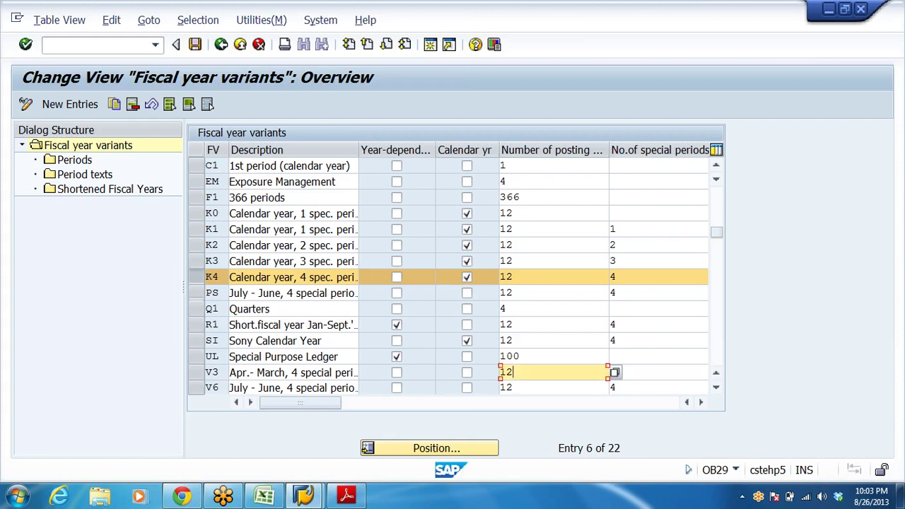
click(206, 276)
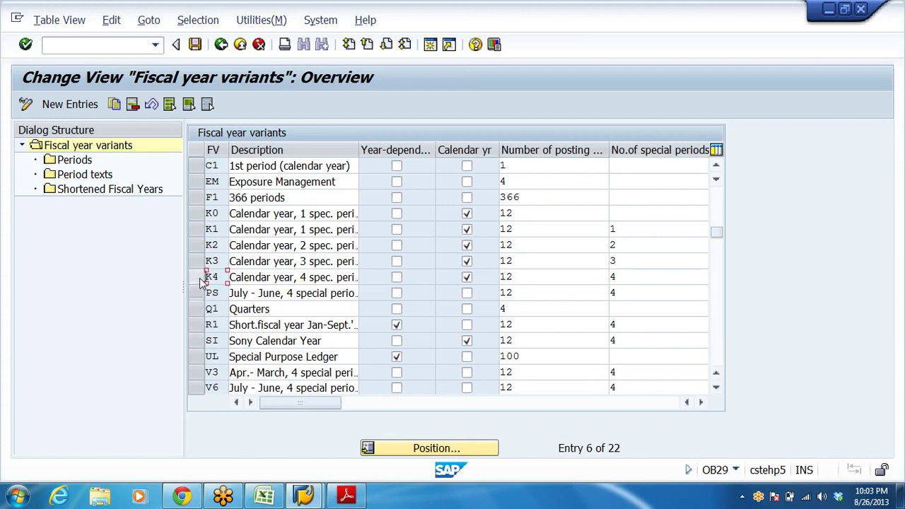
Open the Periods table of fiscal year variant V3 and widen its Day column
click(192, 374)
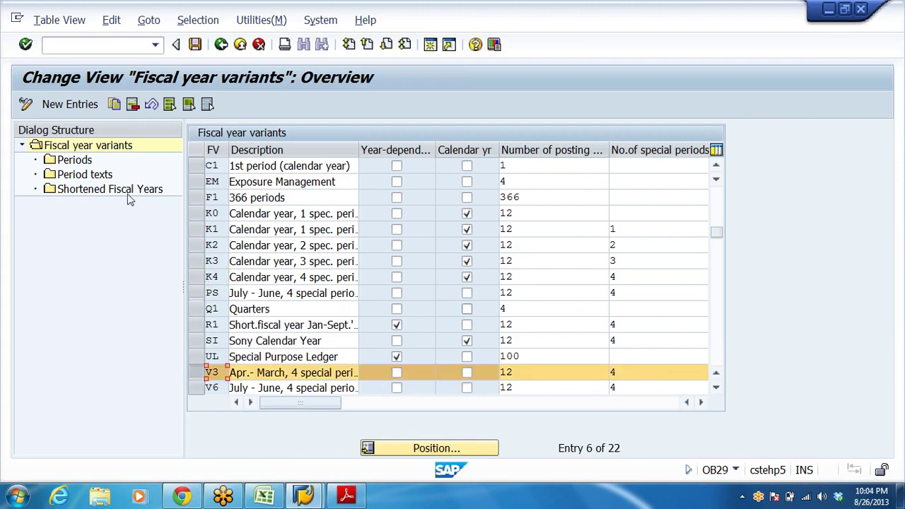
double_click(67, 161)
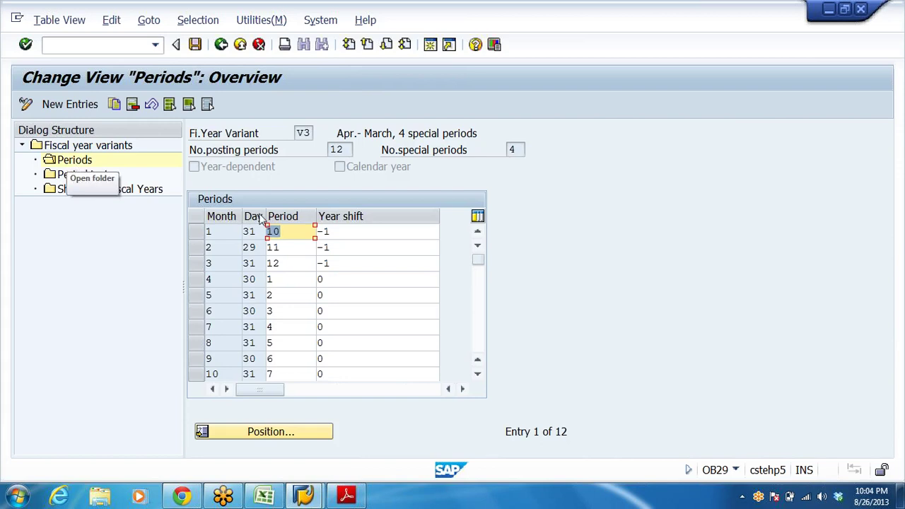
key(Tab)
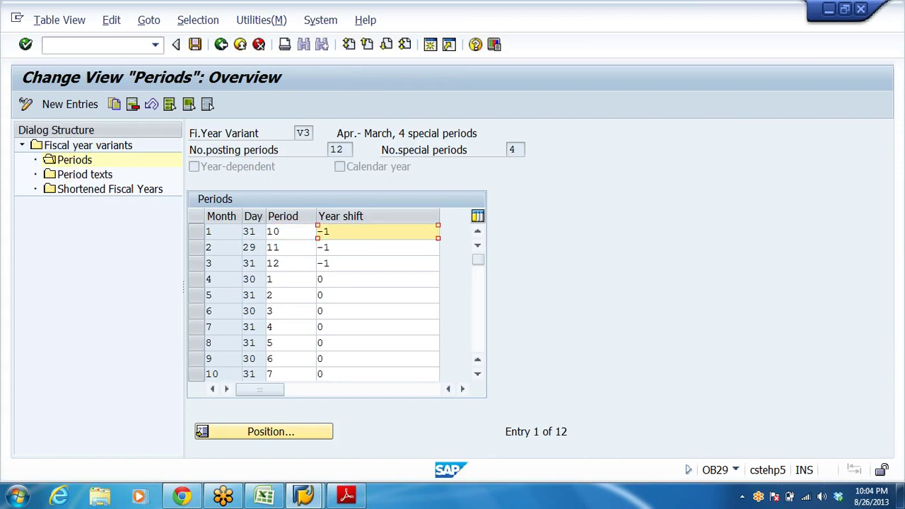
key(Return)
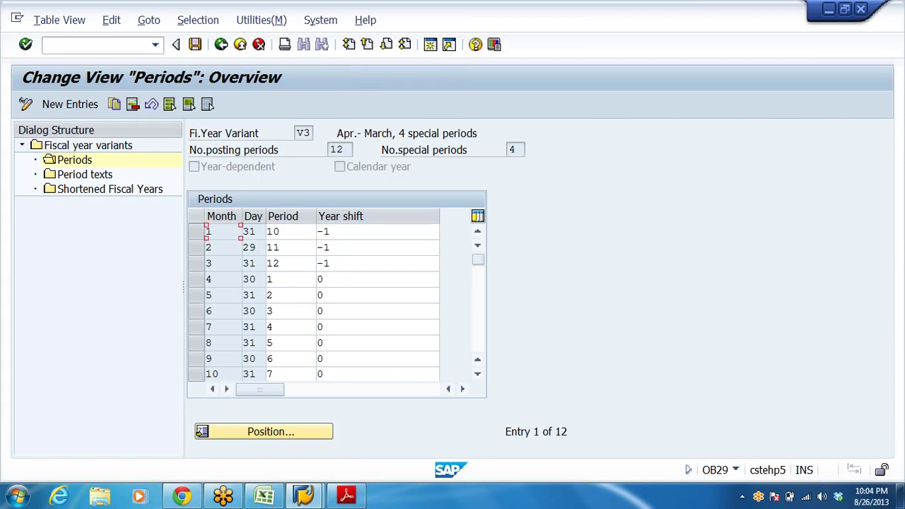
click(209, 247)
click(209, 263)
click(210, 295)
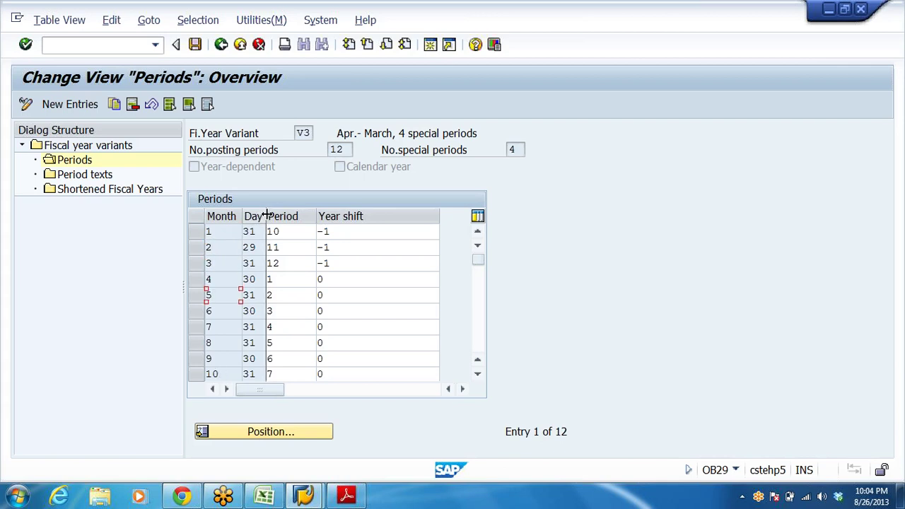
drag(265, 215, 278, 216)
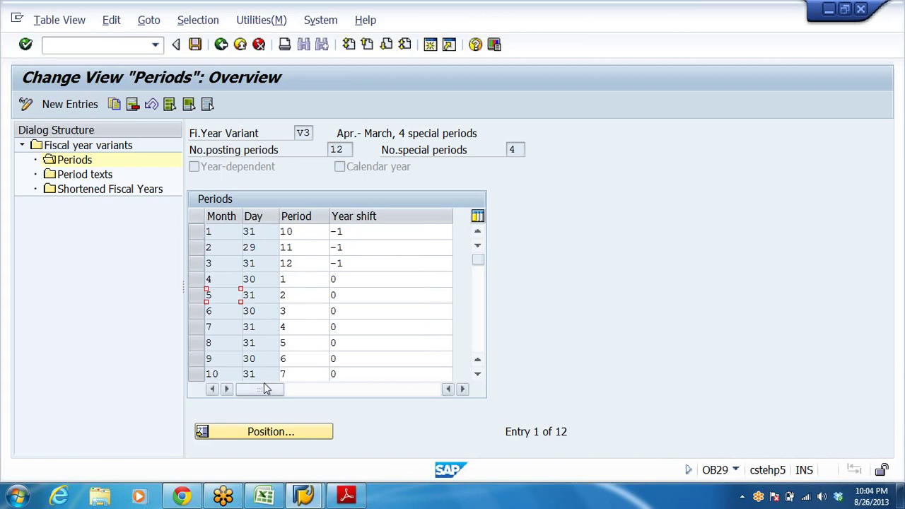
Examine variant V3's description and the posting period and year shift assigned to the months April through December
click(337, 133)
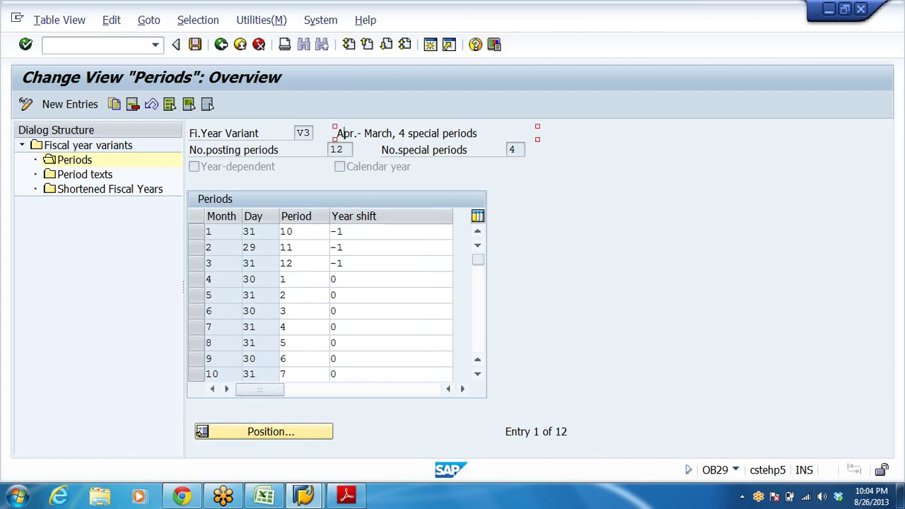
drag(337, 132, 408, 134)
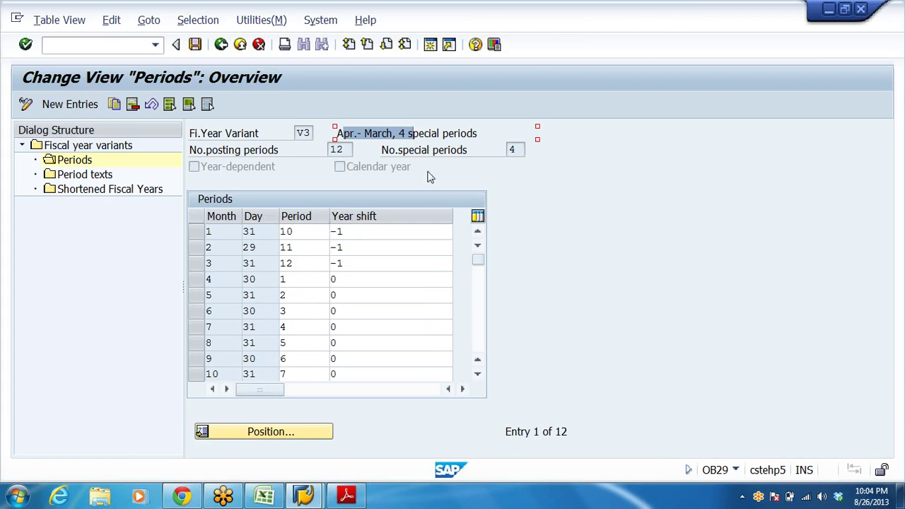
click(419, 134)
click(210, 279)
key(Tab)
key(Tab)
key(Tab)
key(Tab)
key(Tab)
key(Tab)
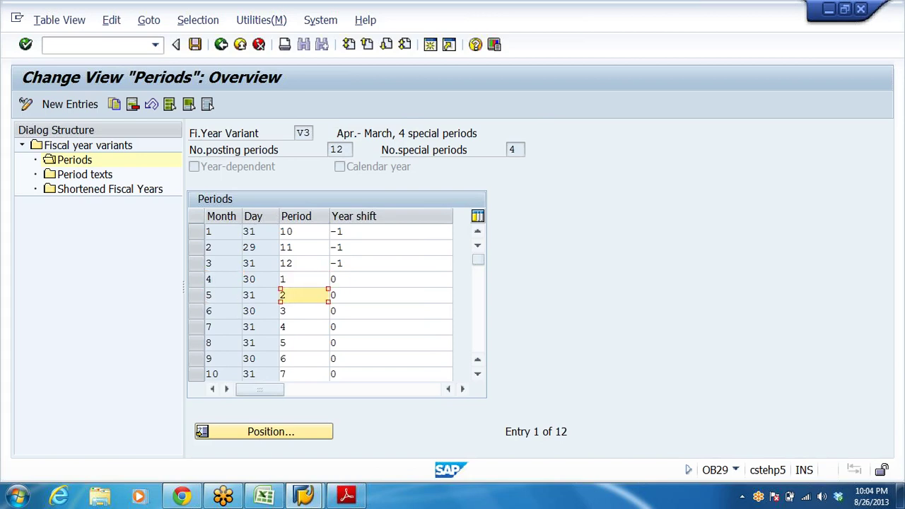
key(Tab)
key(Tab)
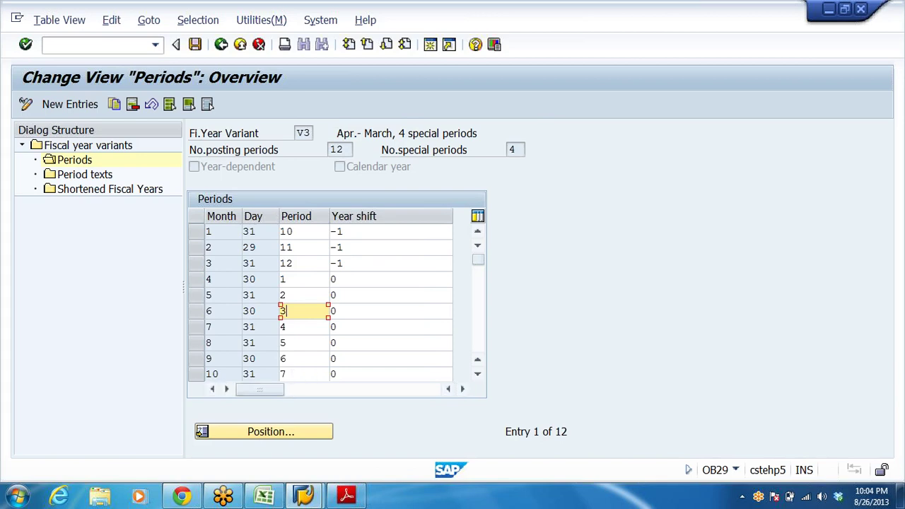
click(477, 374)
click(477, 374)
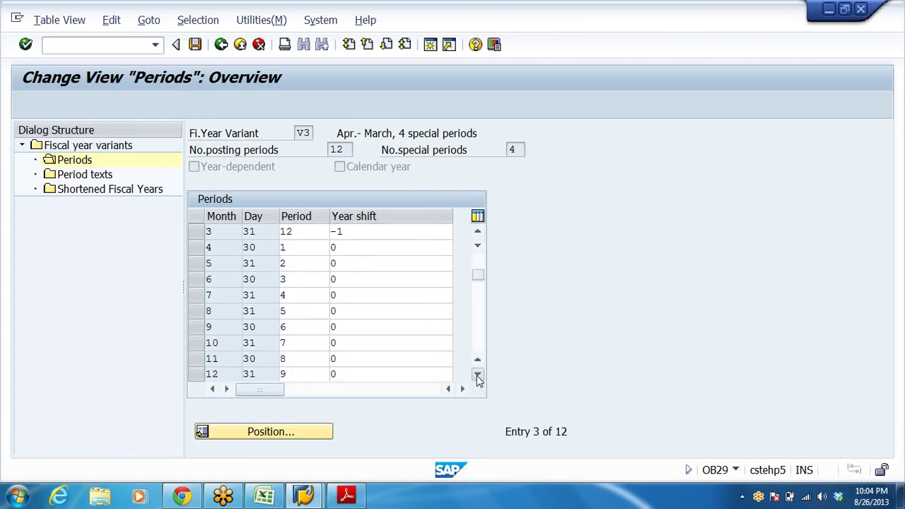
click(477, 374)
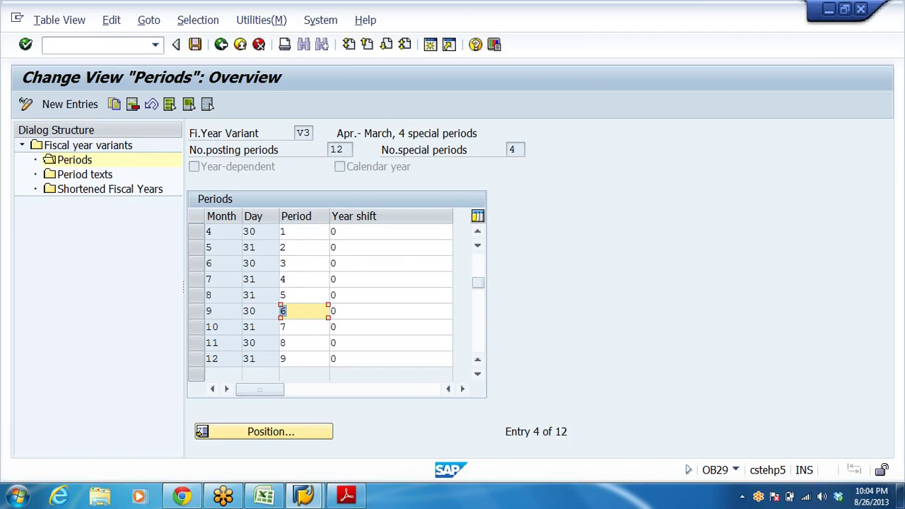
click(285, 358)
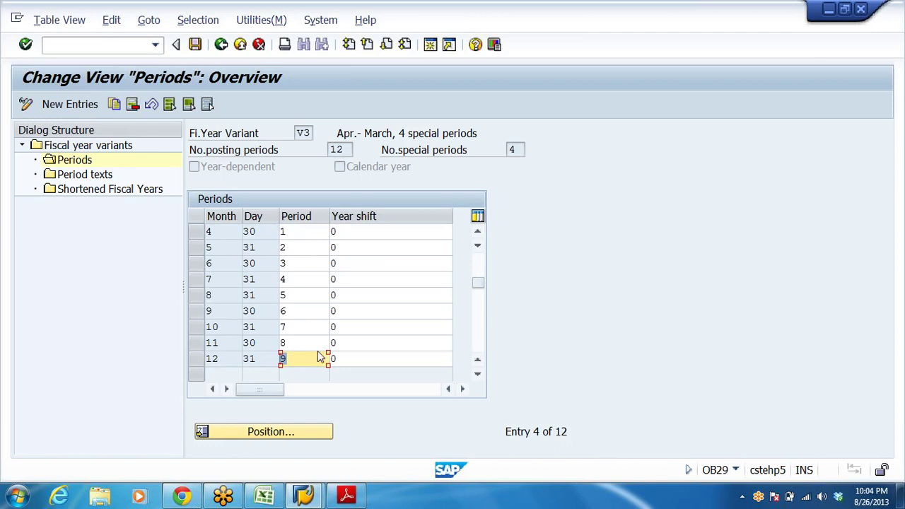
key(Tab)
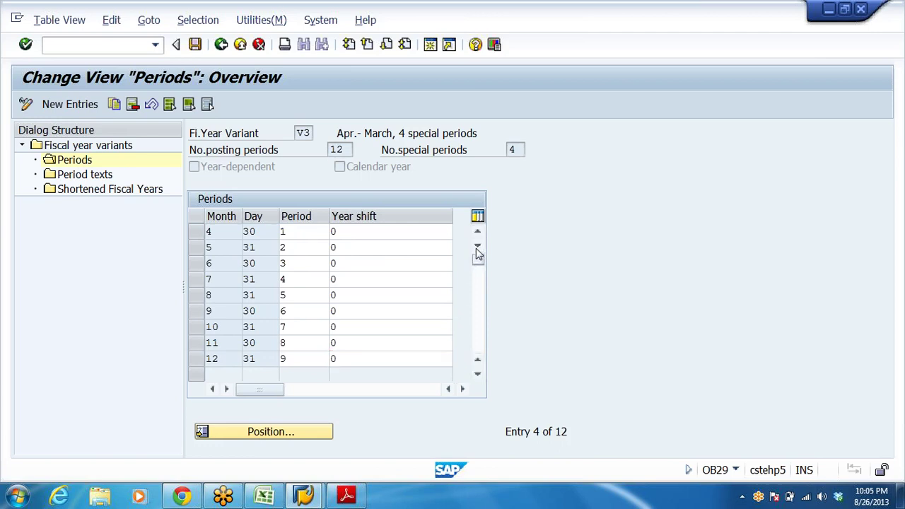
Switch to the DRL_GRP workbook in Excel and examine the V3 timeline for FY 2013, especially the December to March posting periods
scroll(477, 253, up, 1)
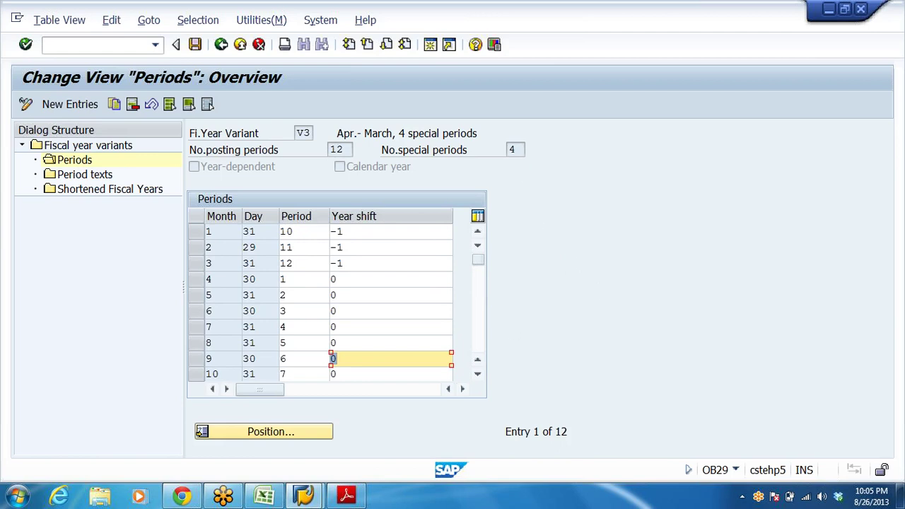
mouse_move(306, 499)
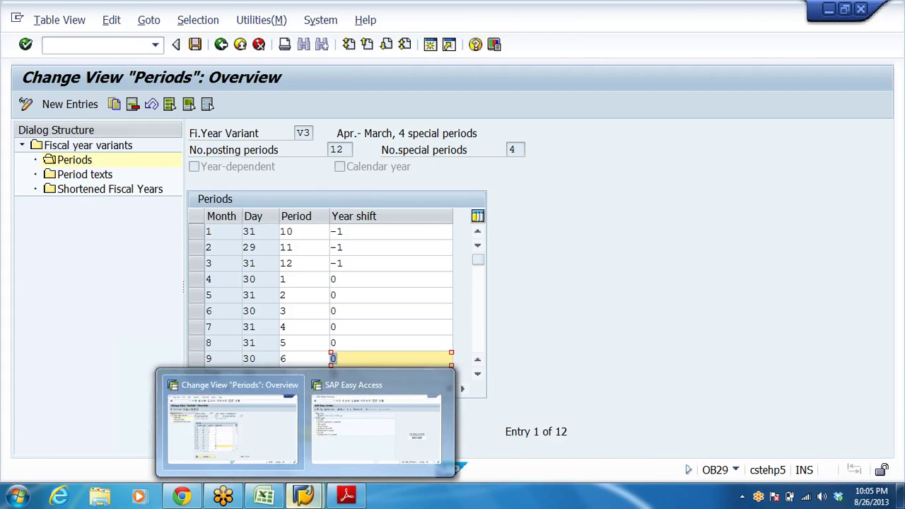
mouse_move(264, 495)
click(324, 413)
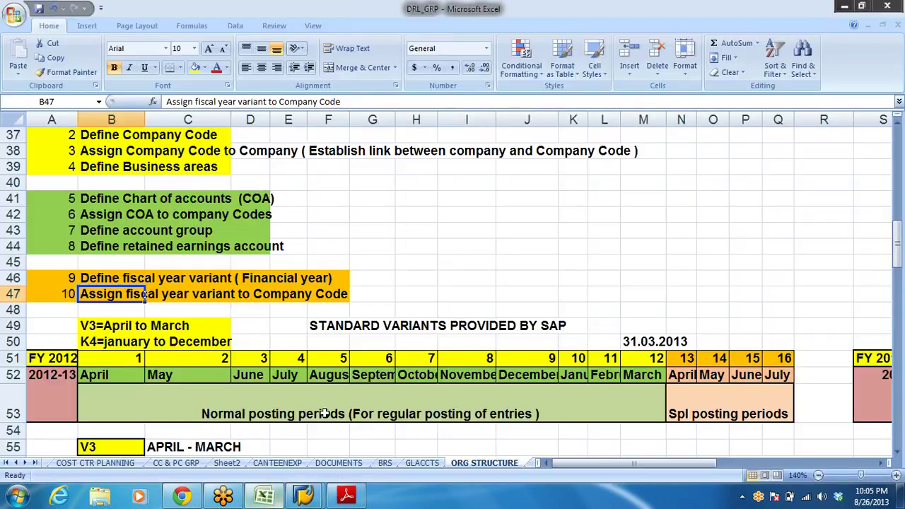
scroll(326, 406, down, 5)
click(50, 252)
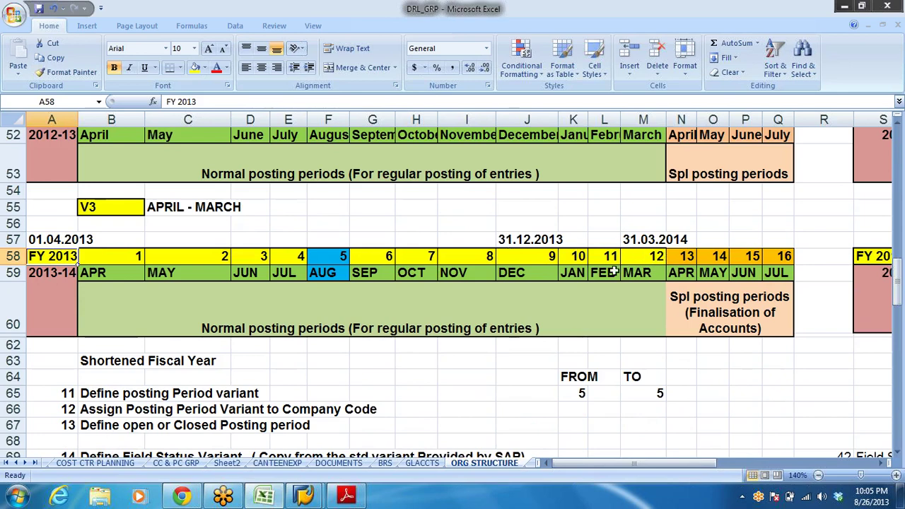
click(548, 256)
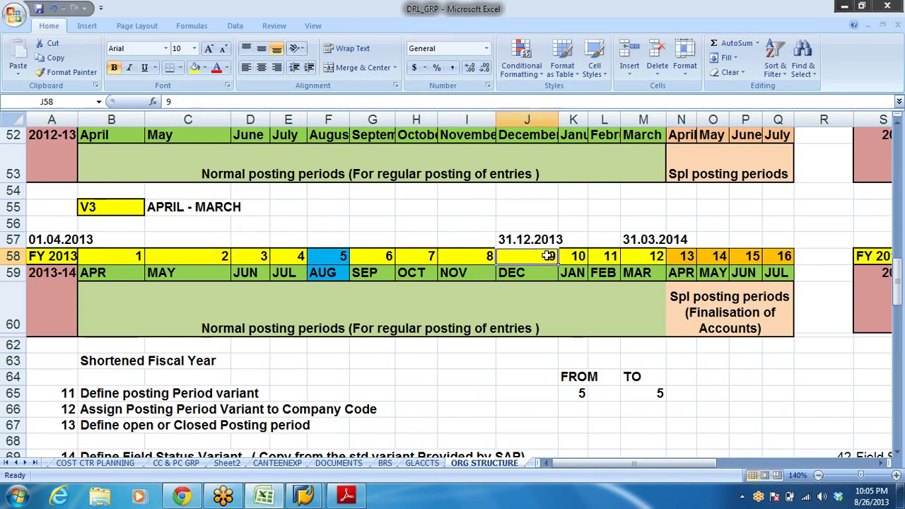
click(554, 240)
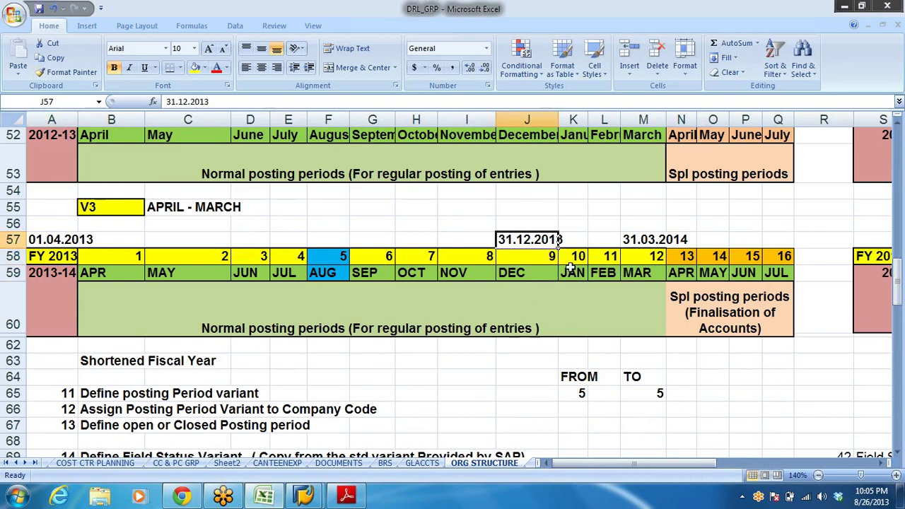
click(601, 255)
click(648, 256)
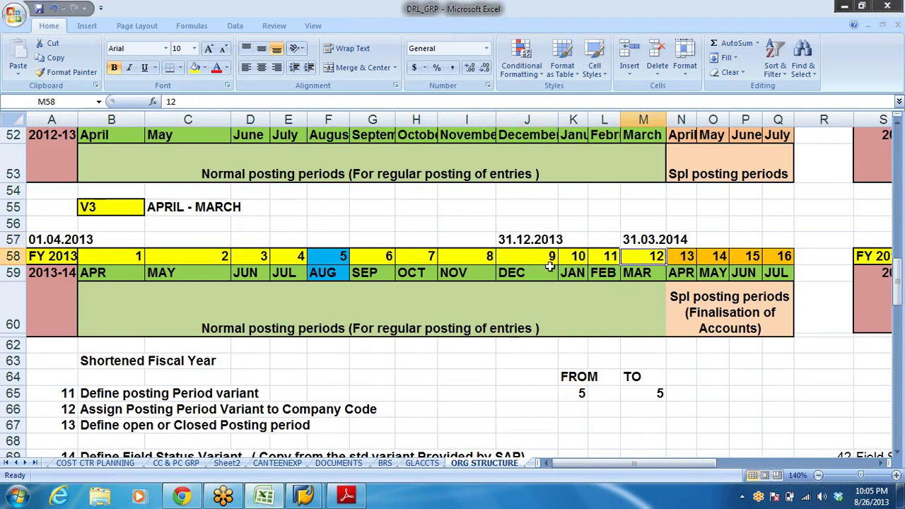
Return to SAP and examine variant V3's year shift for January and February and the day limit for February
key(alt+Tab)
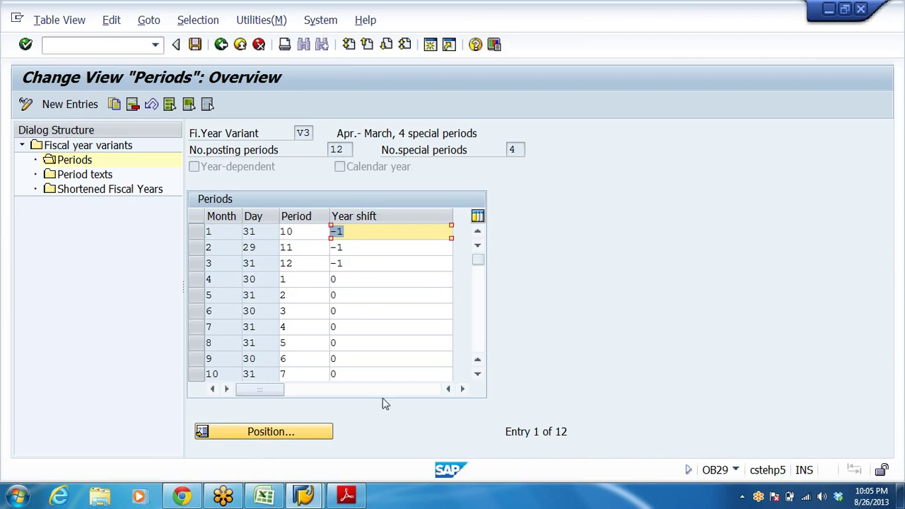
key(End)
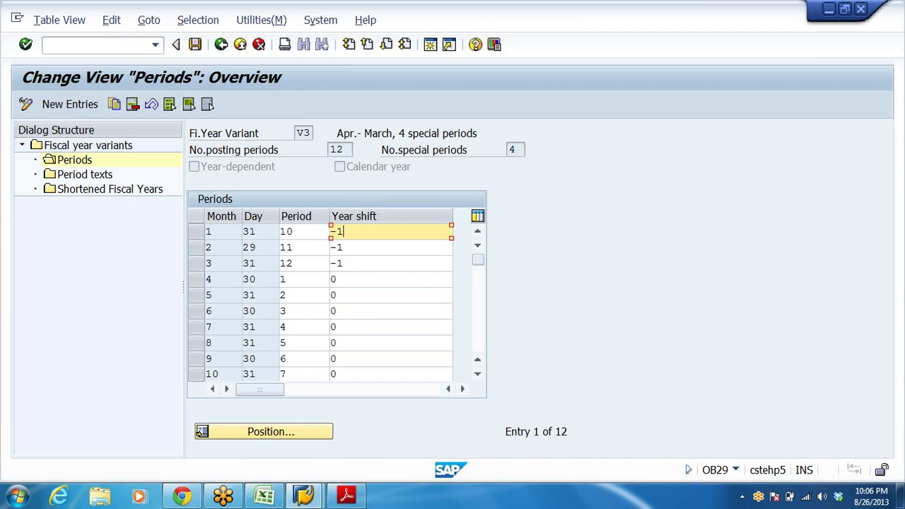
click(339, 246)
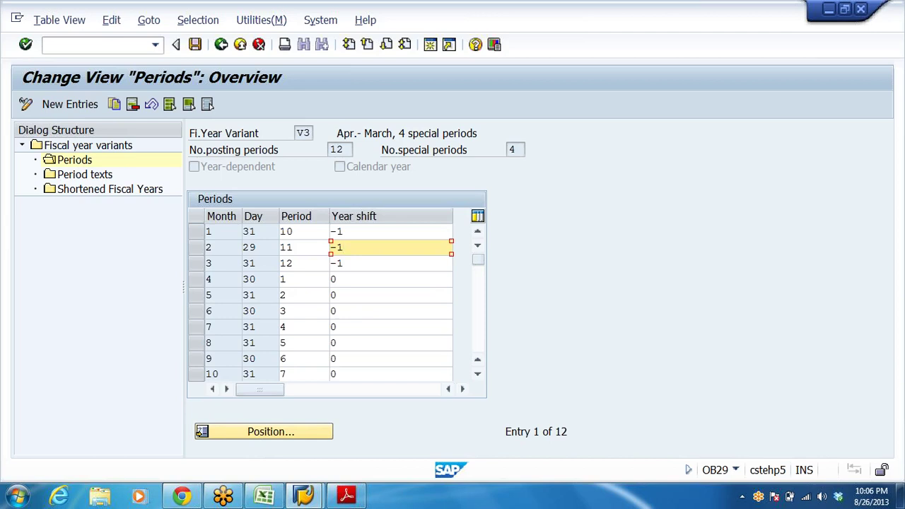
click(256, 247)
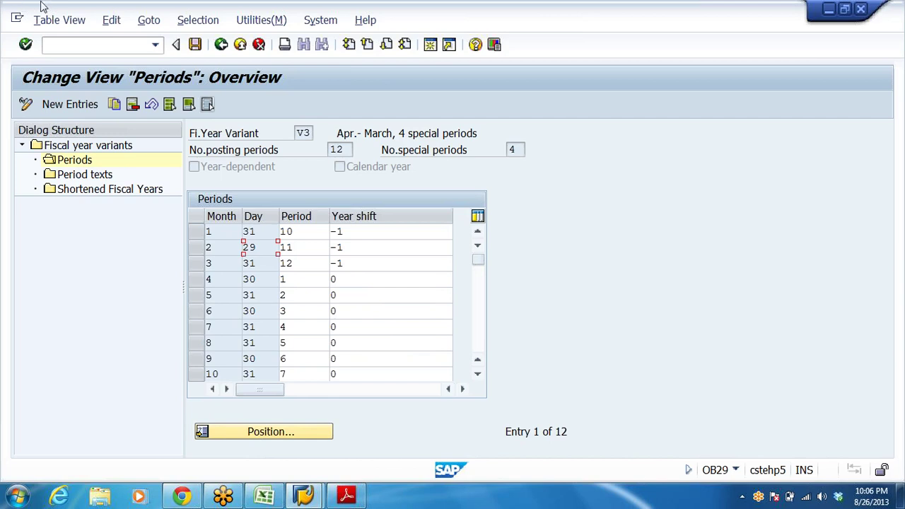
Leave variant V3's periods, reopen Maintain Fiscal Year Variant, and examine standard variants V6 and V9 in the overview
click(222, 44)
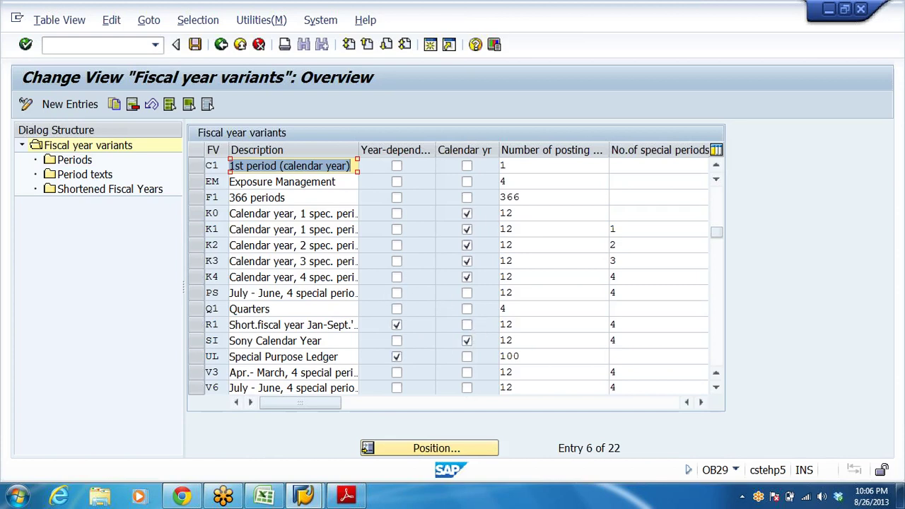
click(240, 44)
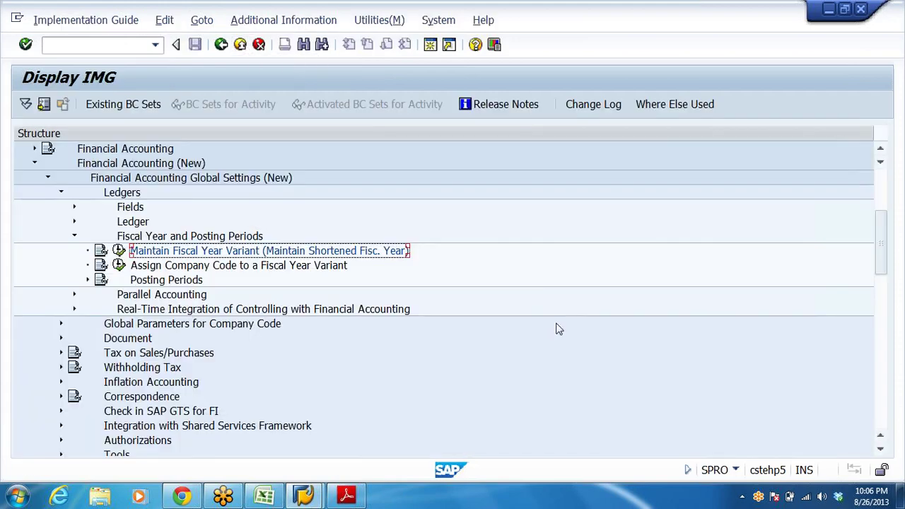
click(118, 250)
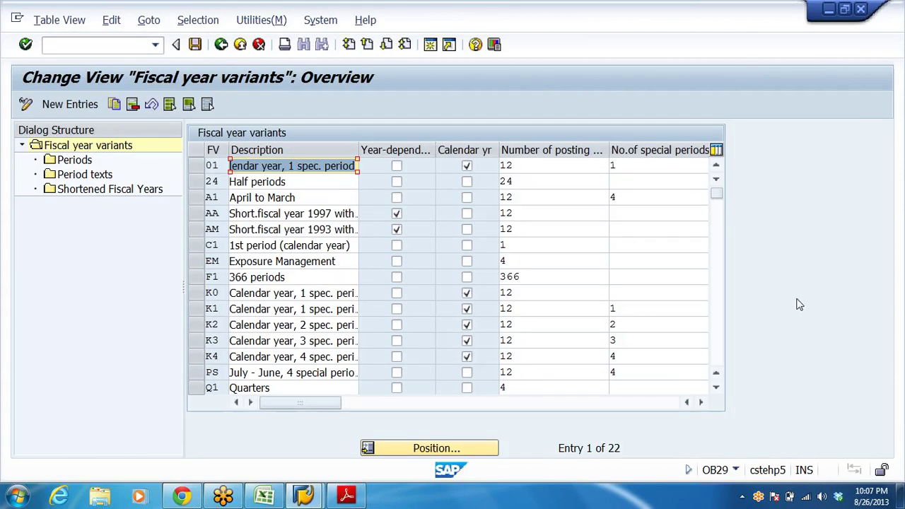
drag(719, 194, 717, 268)
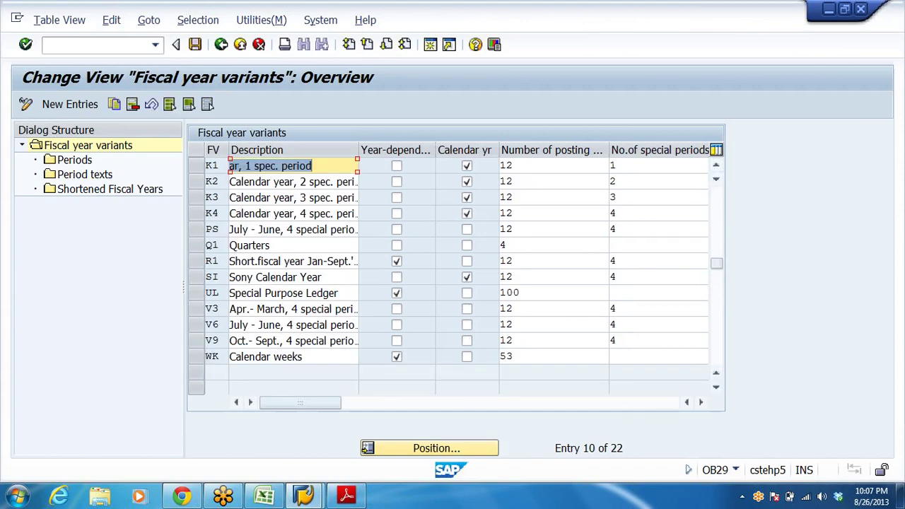
click(233, 325)
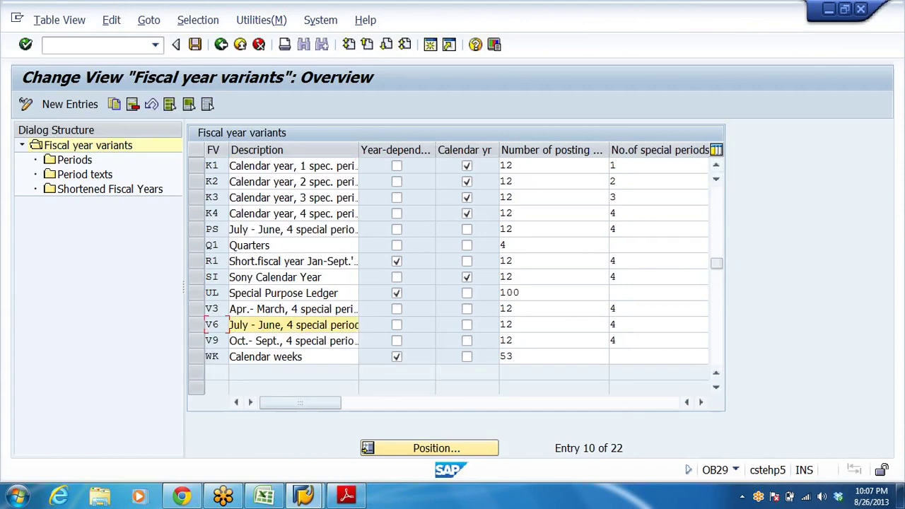
click(210, 340)
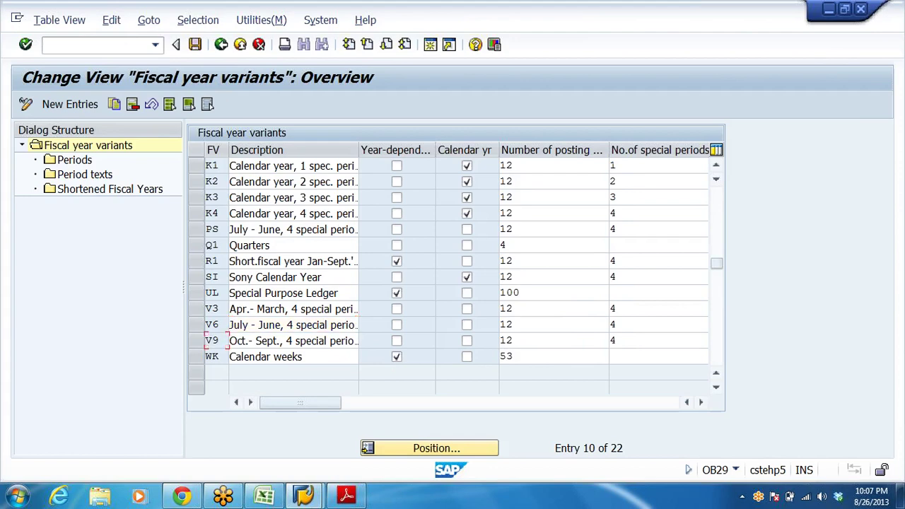
click(240, 340)
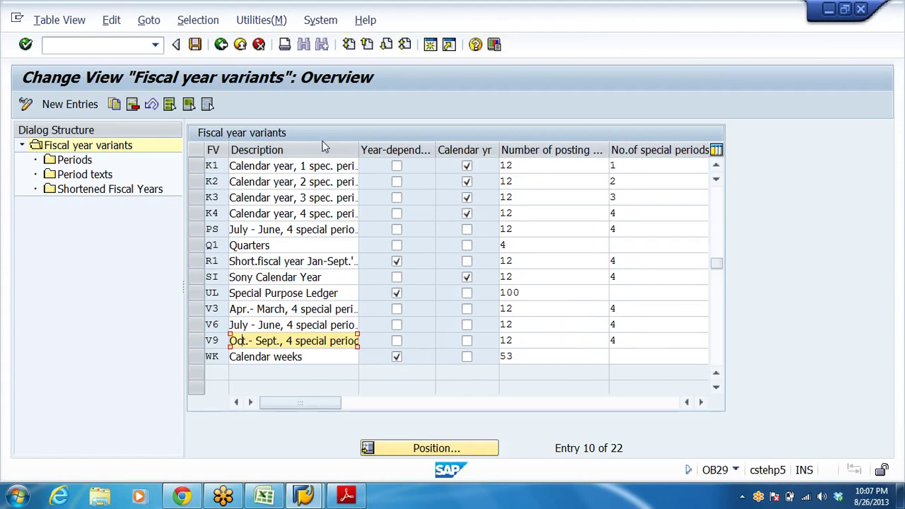
Leave the fiscal year variants overview and open the Assign Company Code to a Fiscal Year Variant activity
click(241, 44)
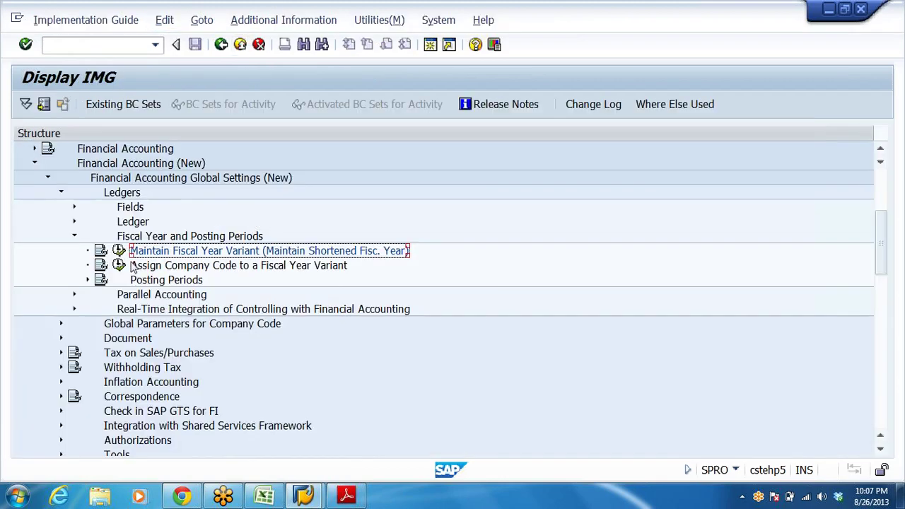
click(119, 251)
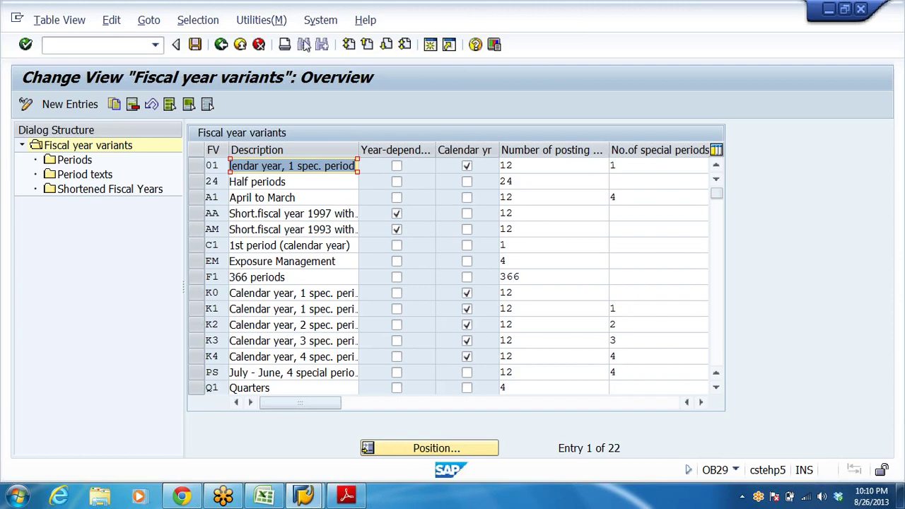
click(222, 45)
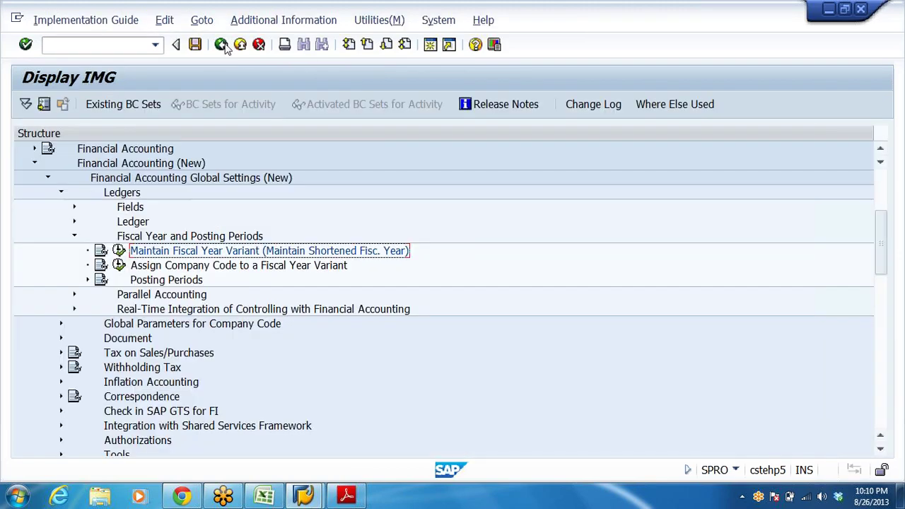
click(164, 267)
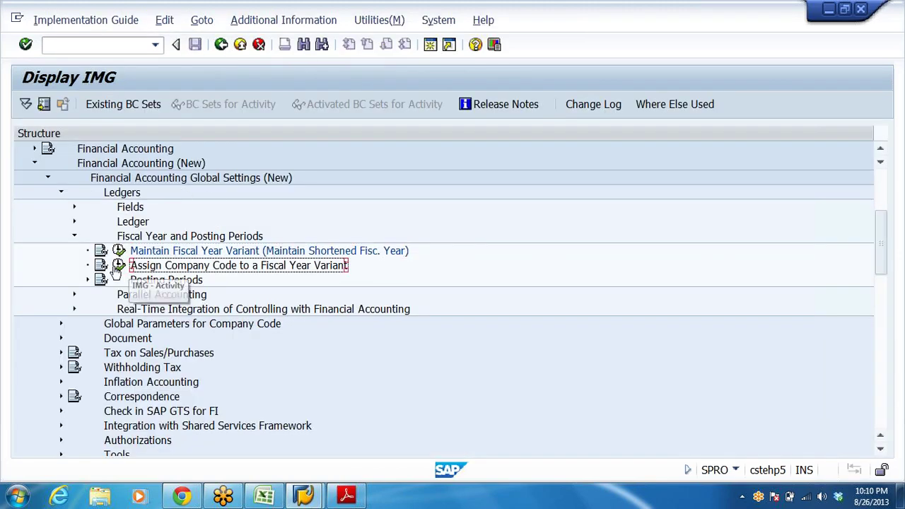
click(118, 266)
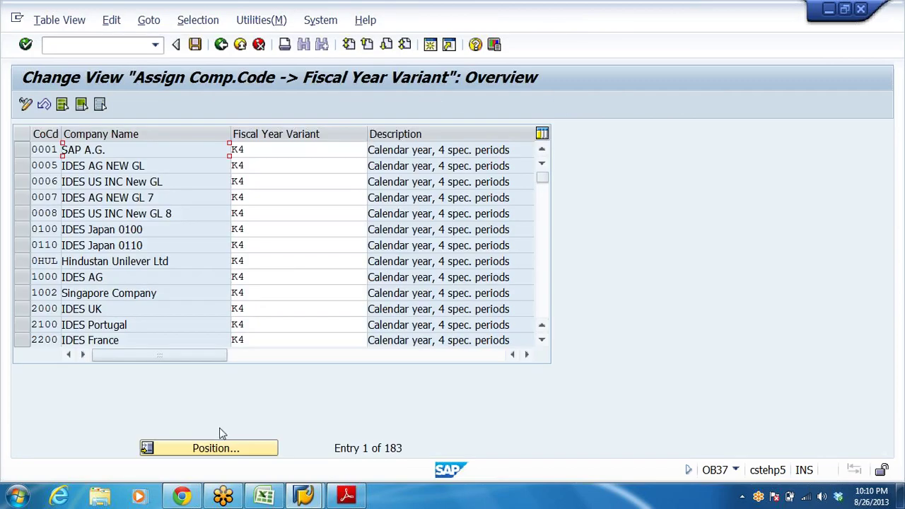
Locate company code DRL in the assignment table and set its fiscal year variant to V3
click(216, 447)
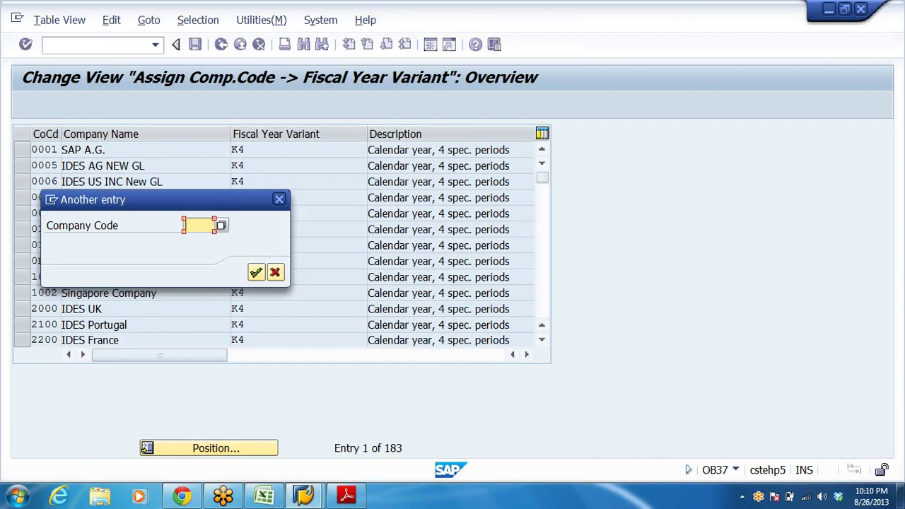
text(DRL)
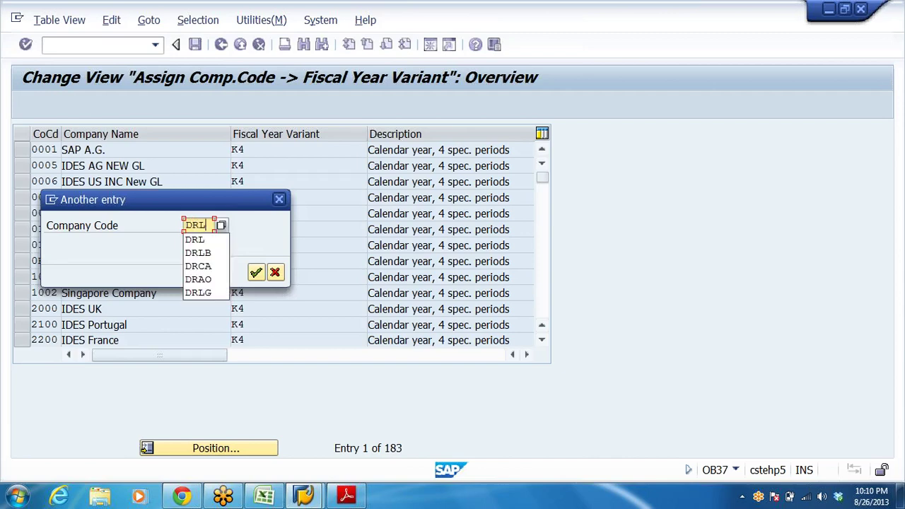
key(Return)
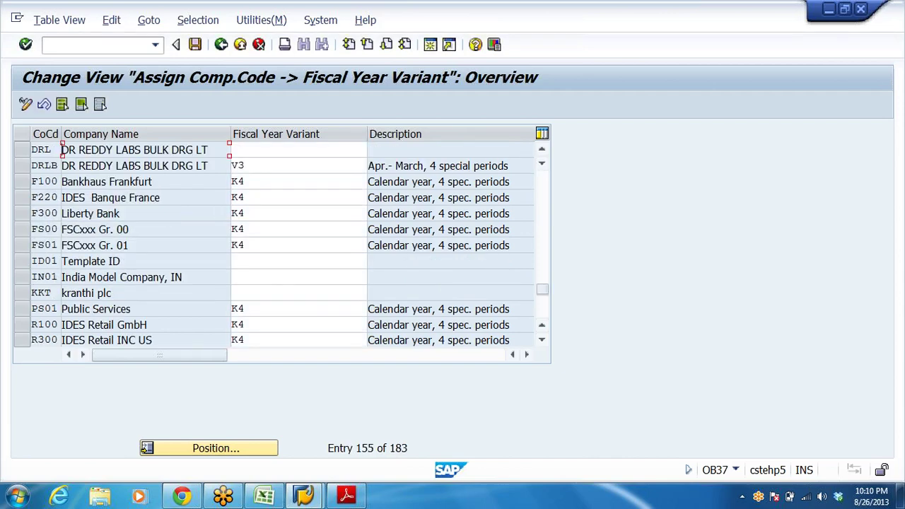
click(61, 150)
click(276, 150)
text(V3)
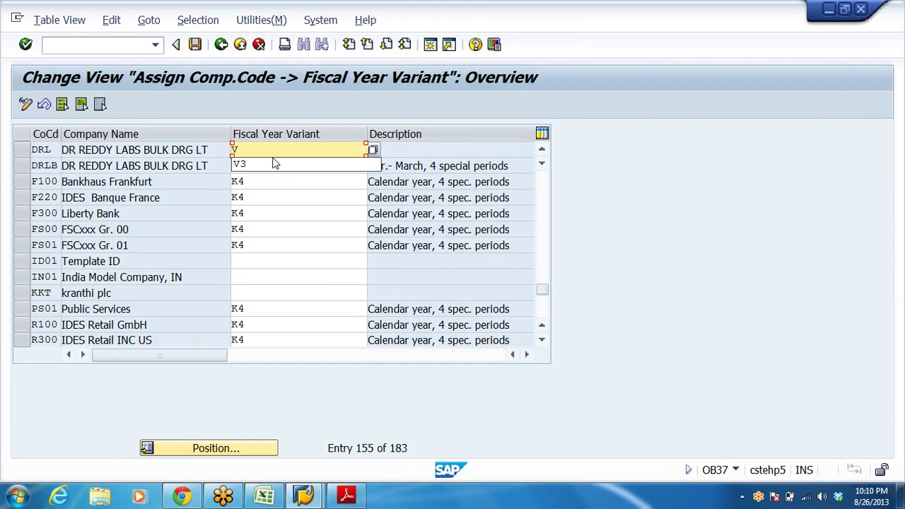
Try to save the fiscal year variant assignment, accepting the warnings for company codes such as ID01 and IN01
click(195, 45)
key(Return)
key(Return)
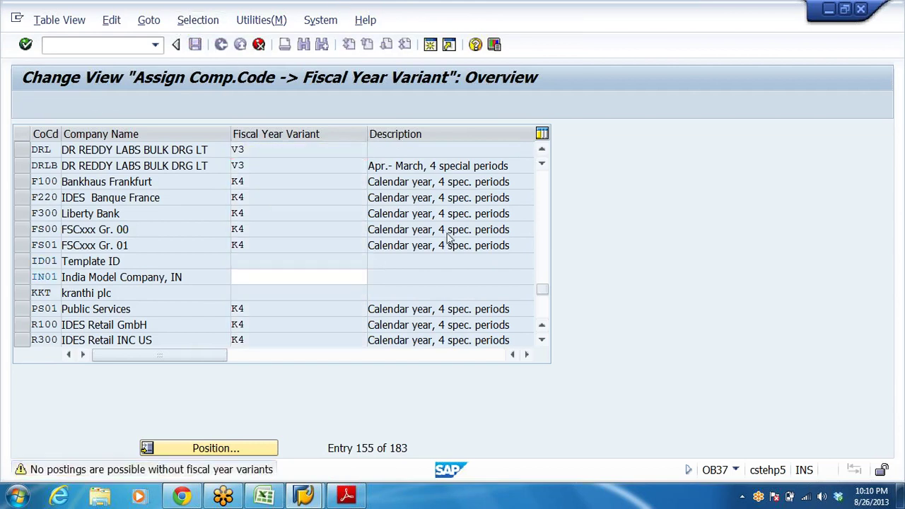
key(Return)
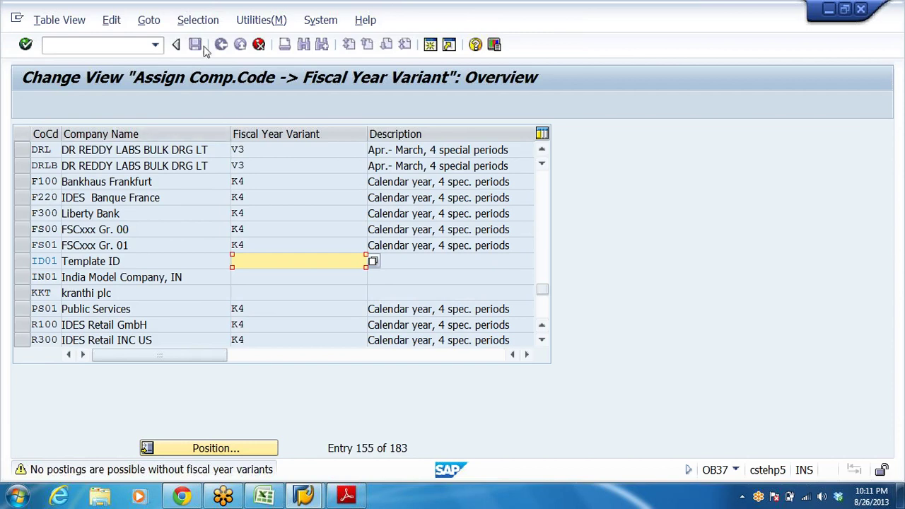
key(Return)
key(Return)
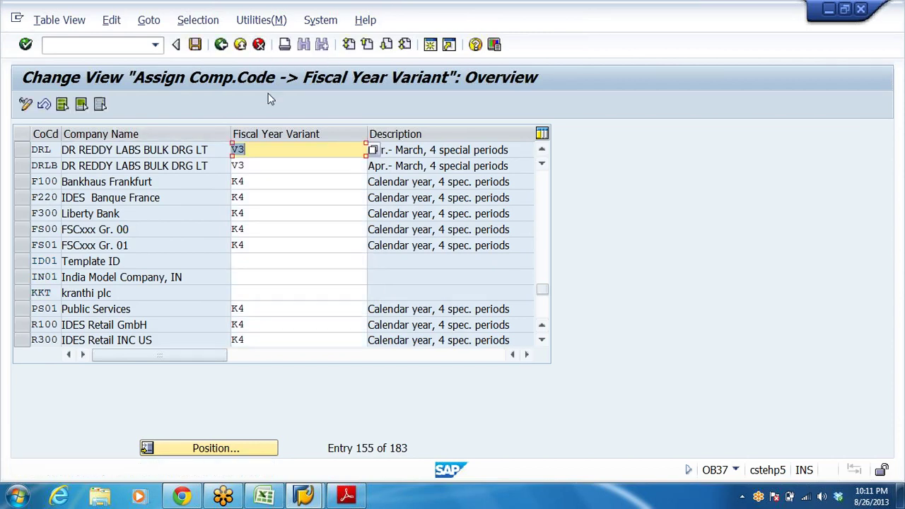
Exit the fiscal year variant assignment, accepting the missing-variant warnings and saving the changes to customizing request CSTK900068
click(240, 44)
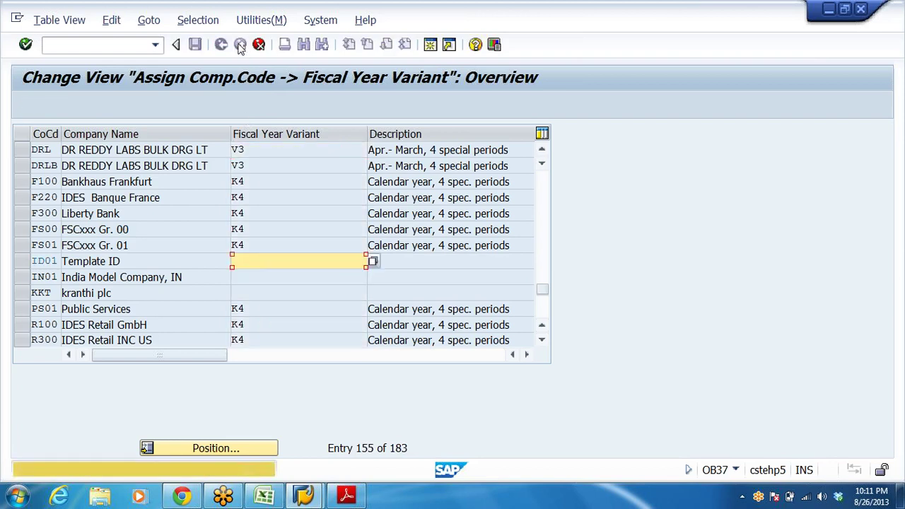
key(Return)
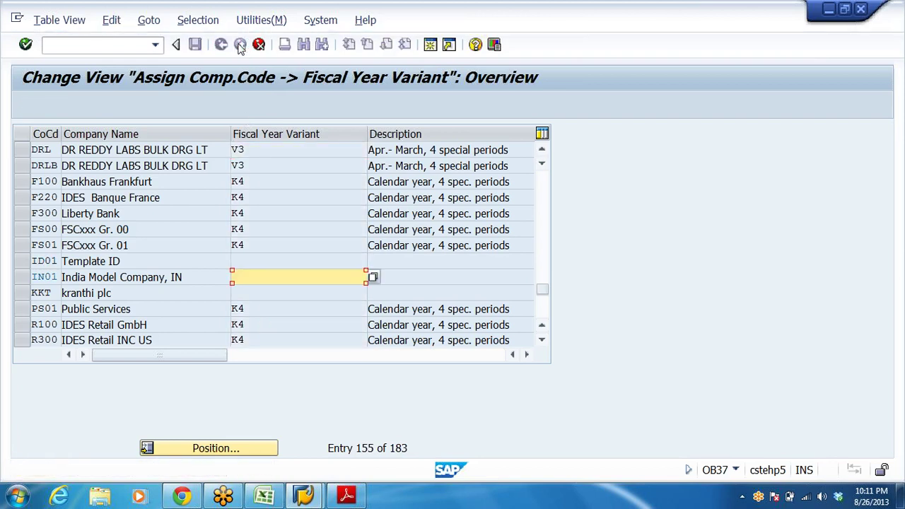
key(Return)
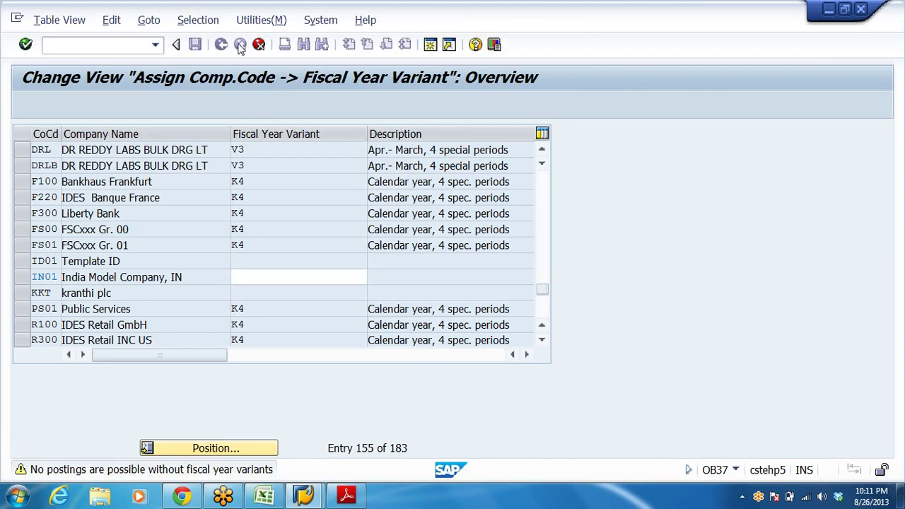
key(Return)
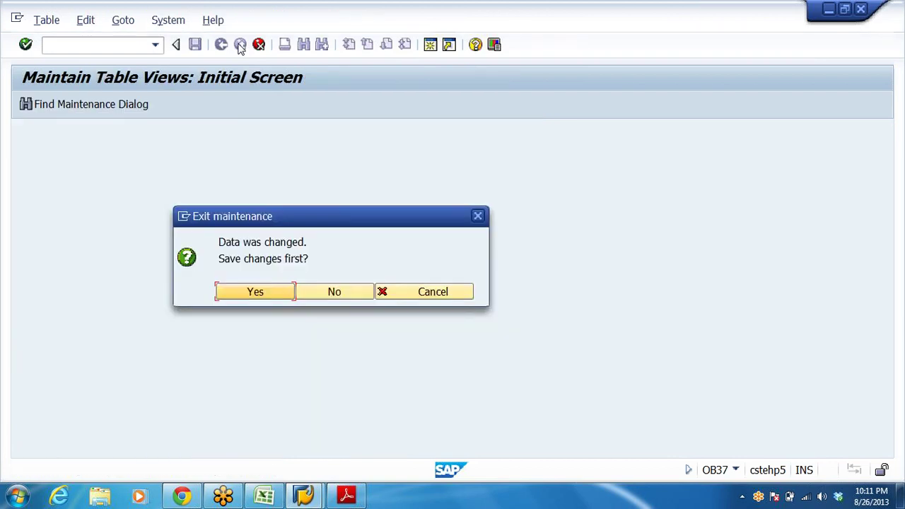
key(Return)
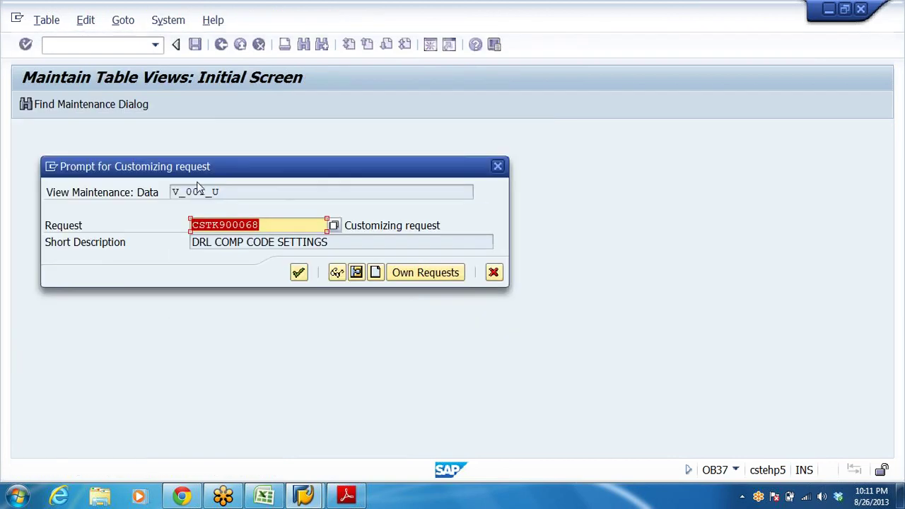
click(299, 273)
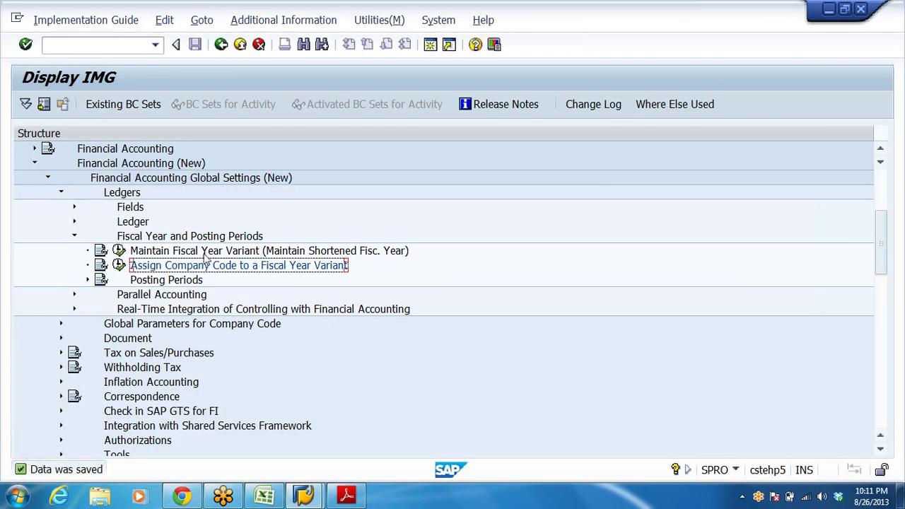
Expand Posting Periods in the IMG and switch to the DRL_GRP workbook in Excel to review the posting period tasks and V3 calendar
click(101, 279)
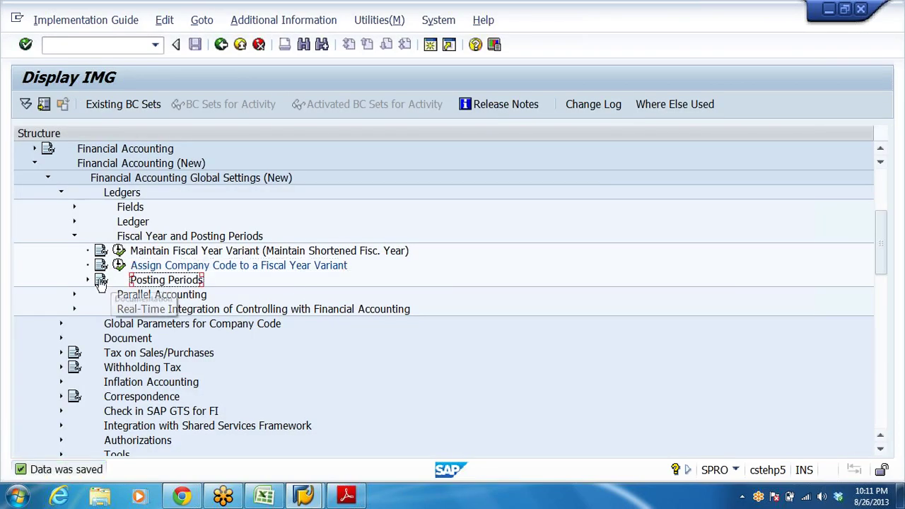
click(88, 279)
click(269, 499)
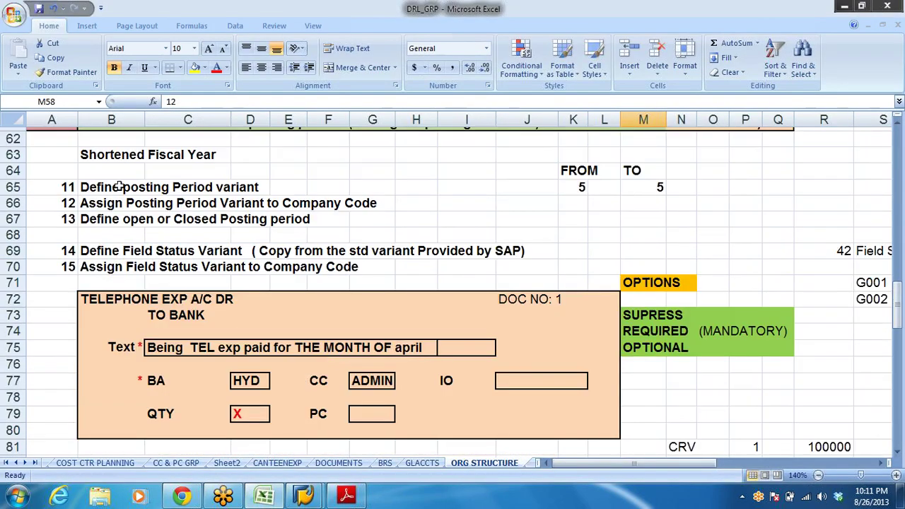
click(103, 219)
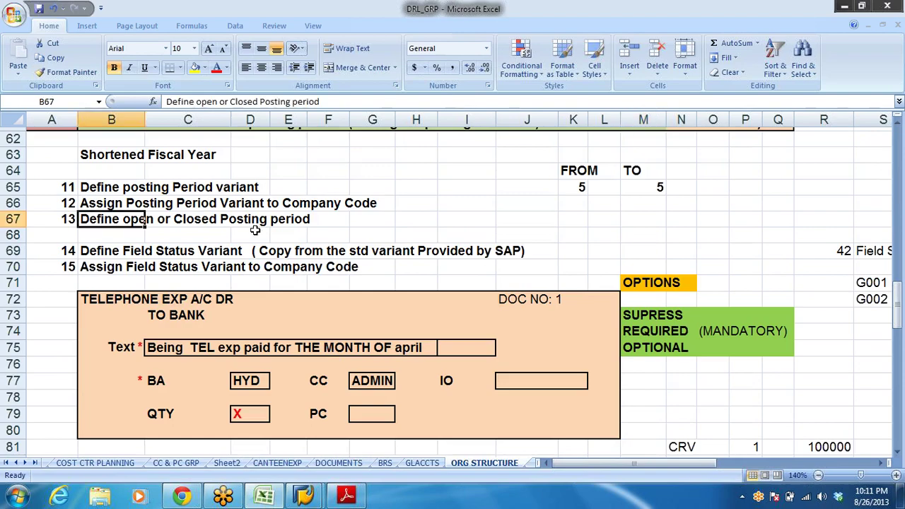
scroll(426, 226, up, 1)
scroll(426, 226, up, 2)
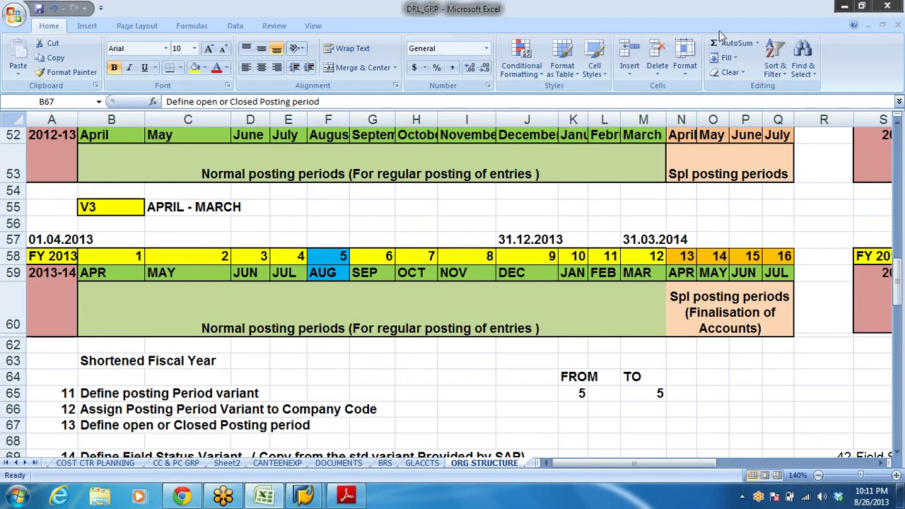
Switch back to SAP and open the Define Variants for Open Posting Periods activity
key(alt+Tab)
click(212, 294)
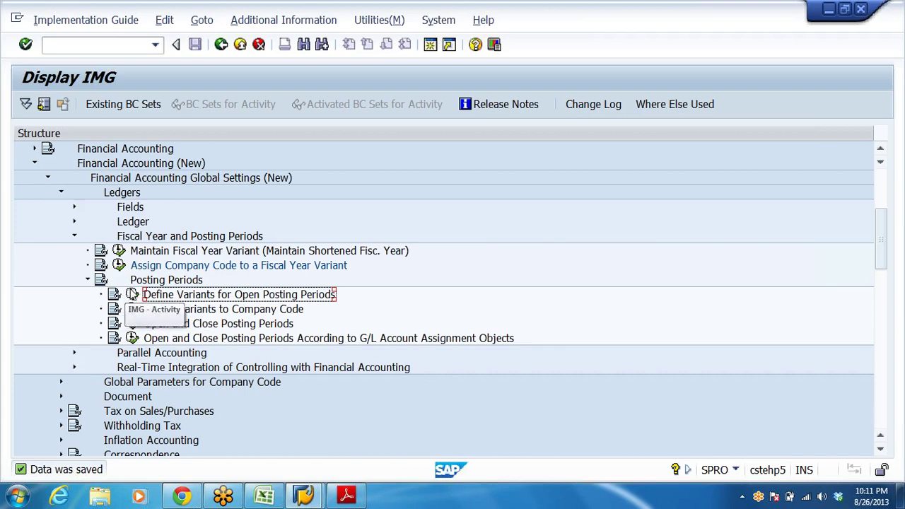
click(131, 294)
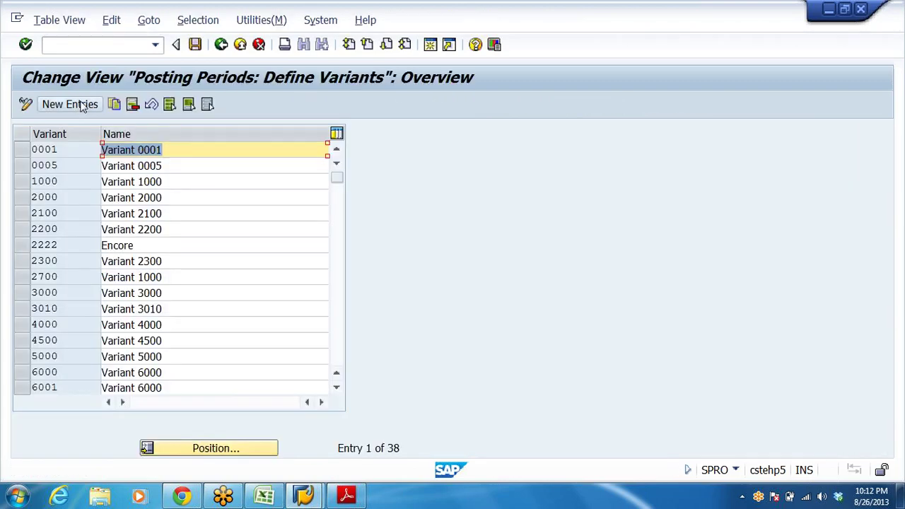
Create a new posting period variant entry with the key DRPP
click(63, 104)
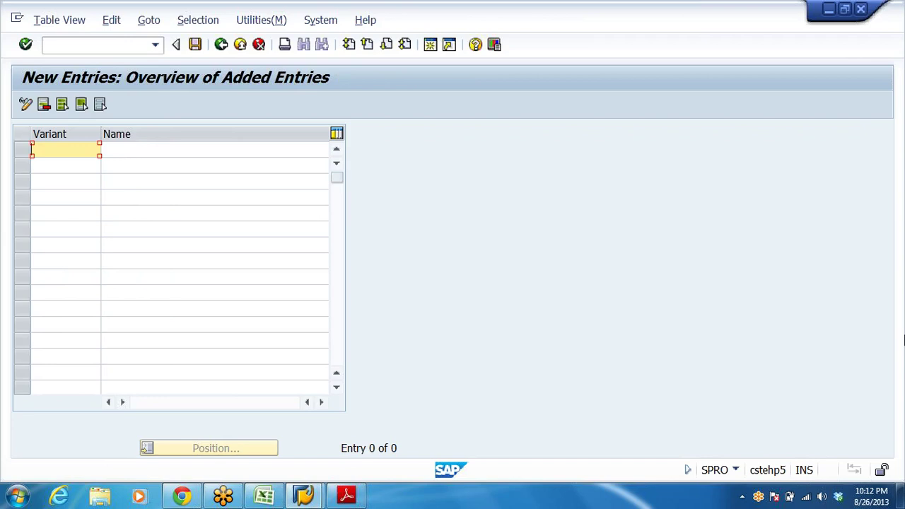
text(D)
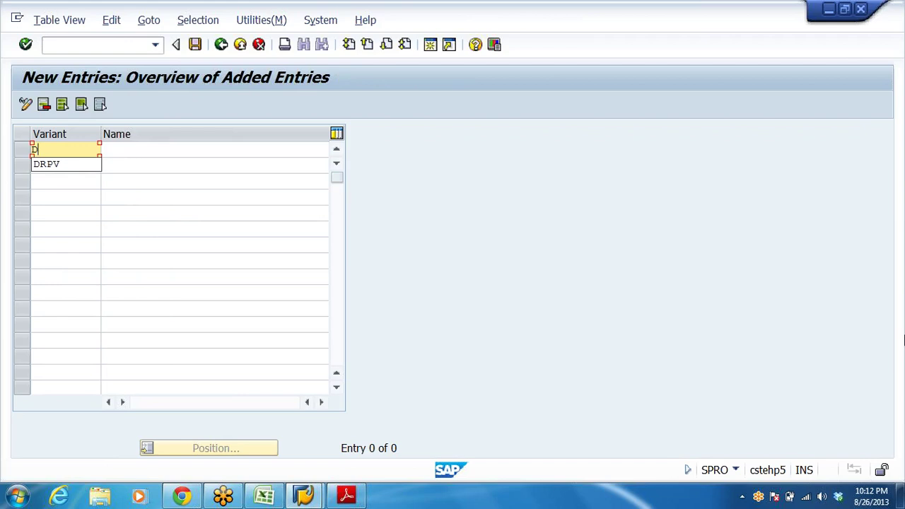
text(RPP)
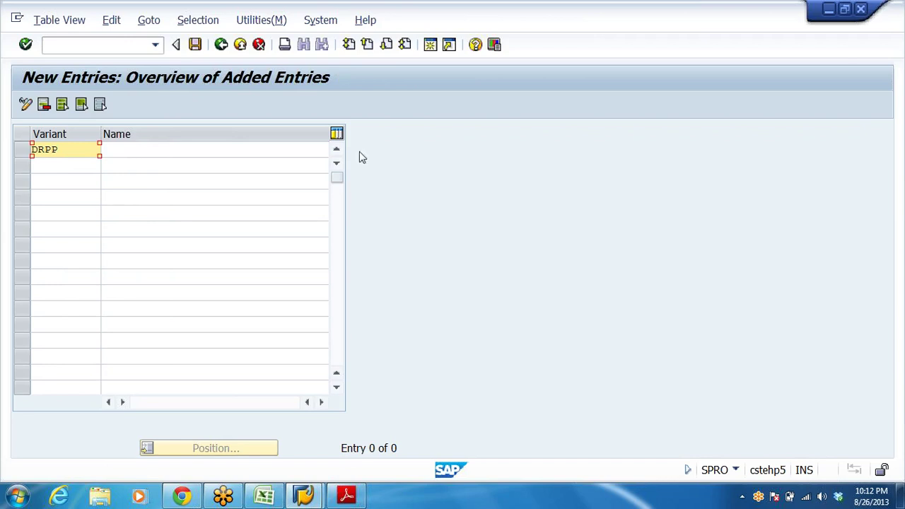
Name the new DRPP posting period variant "PPV FOR DRL"
click(311, 150)
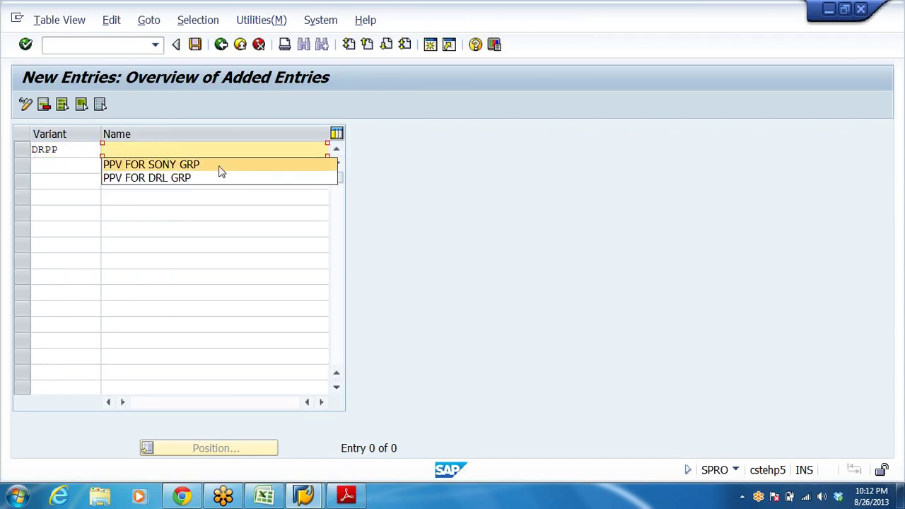
click(205, 177)
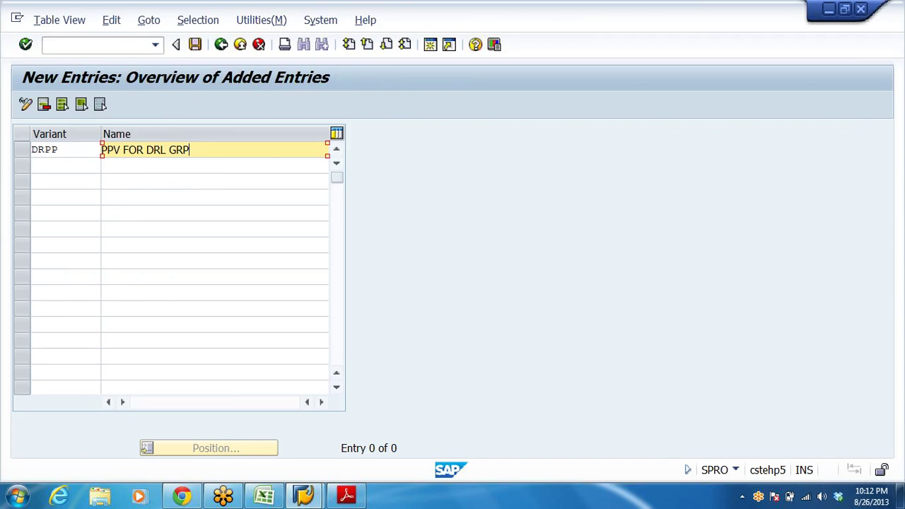
key(BackSpace)
key(BackSpace)
key(BackSpace)
key(BackSpace)
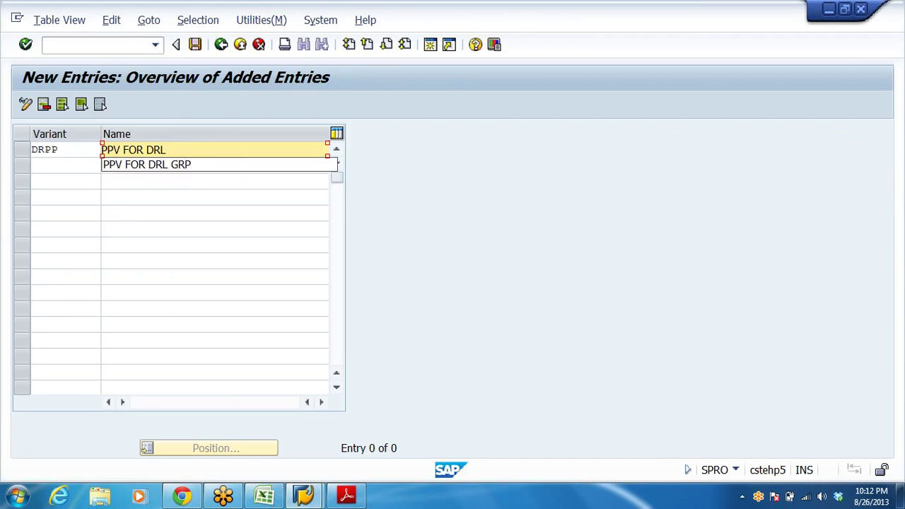
key(Return)
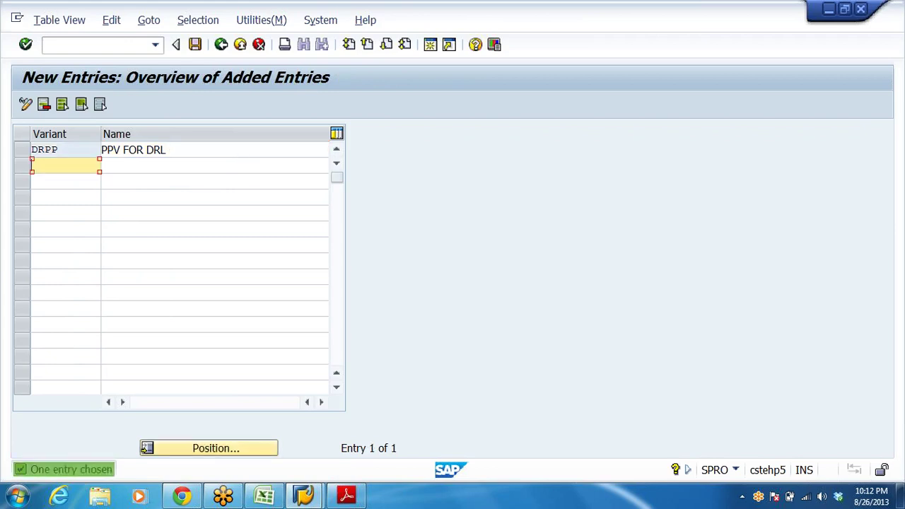
Save the new variant under the DRL COMP CODE SETTINGS customizing request and return to the implementation guide
click(195, 44)
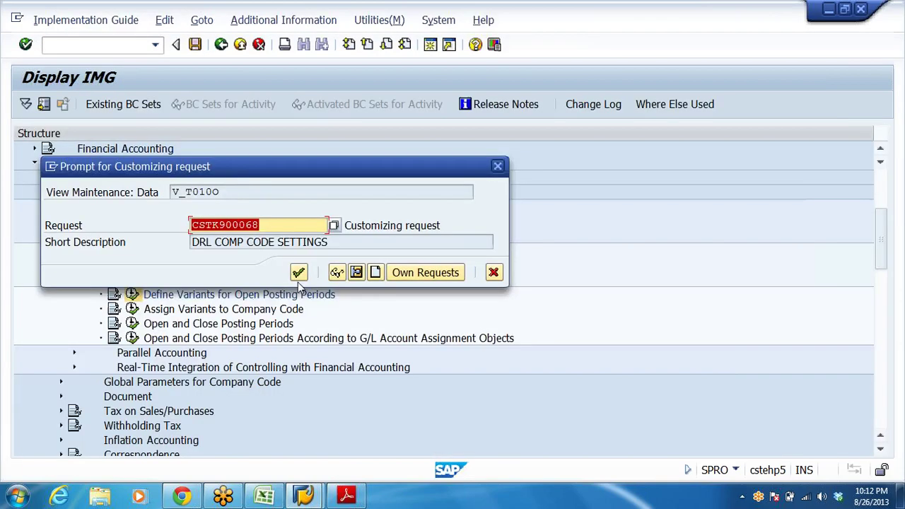
click(298, 274)
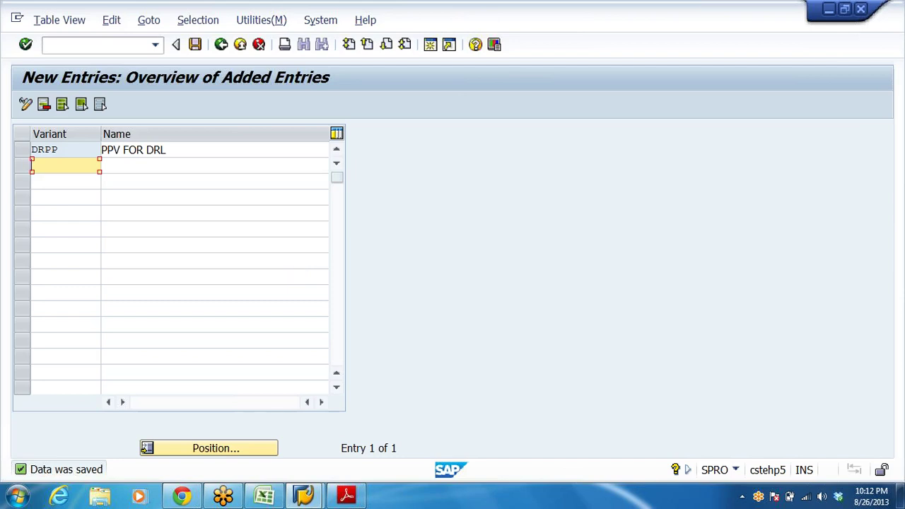
key(Up)
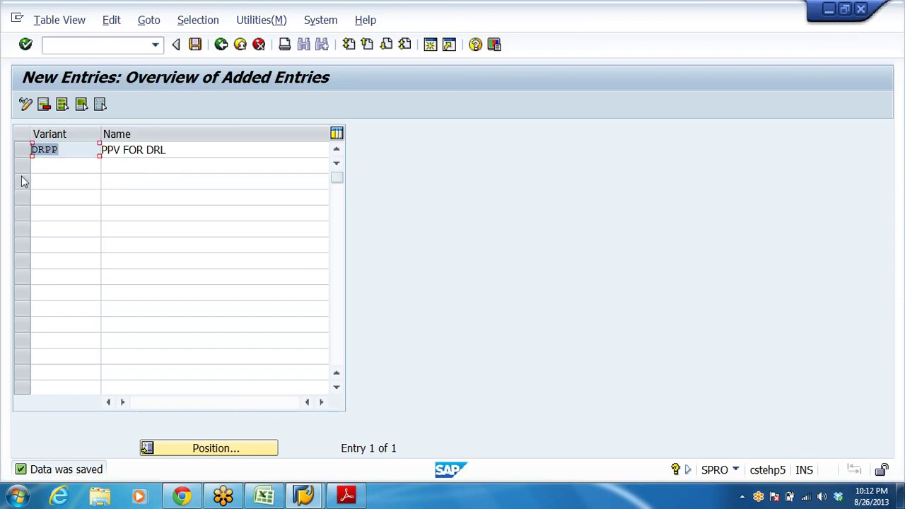
click(221, 44)
click(221, 45)
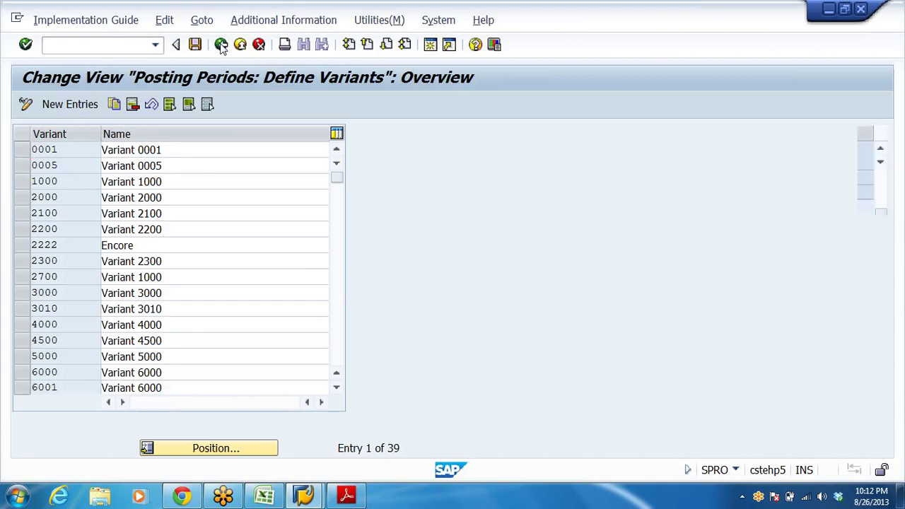
Open Assign Variants to Company Code and position the list at company code DRL
click(172, 311)
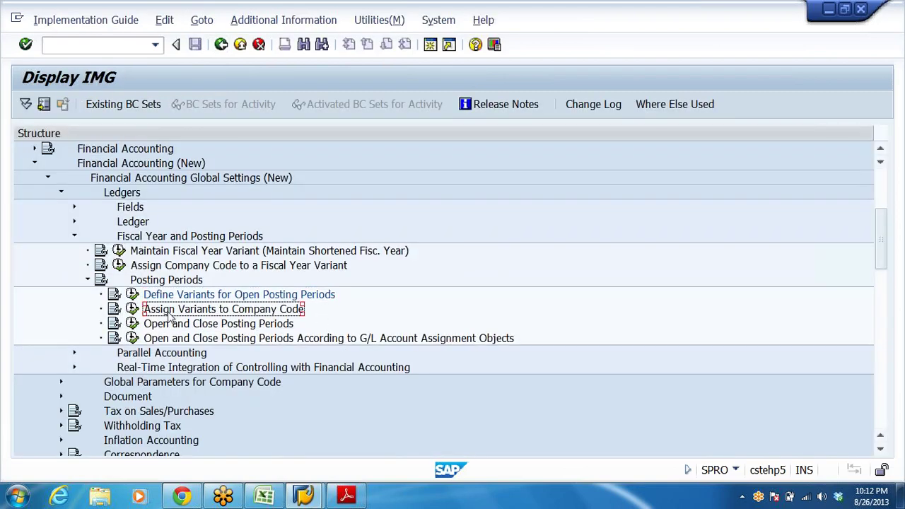
click(132, 309)
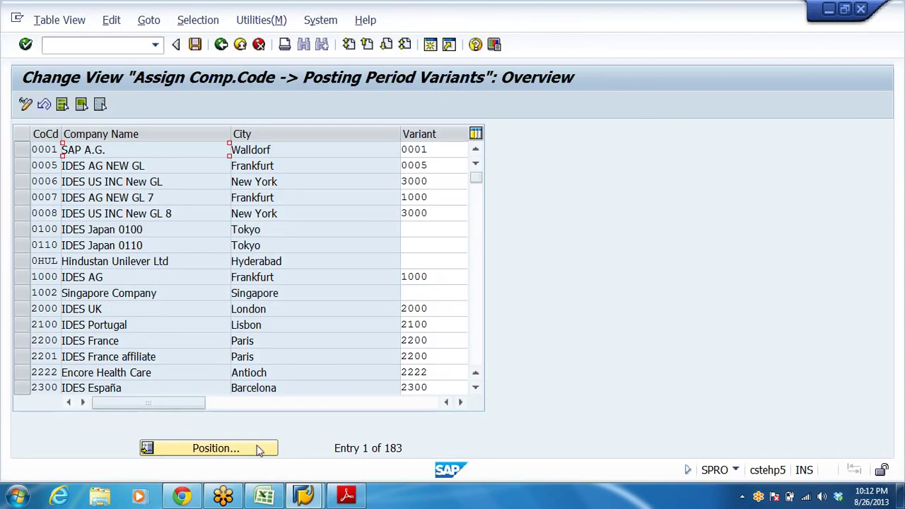
key(ctrl+s)
key(Return)
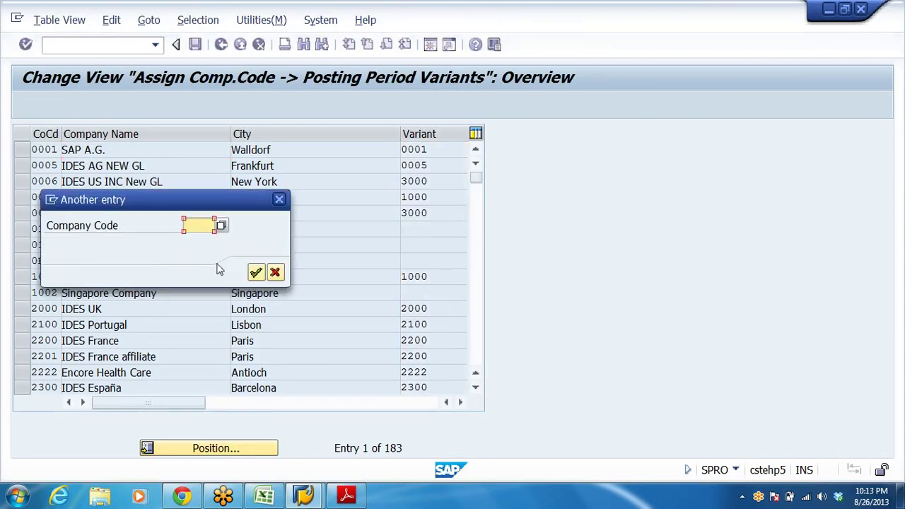
click(200, 225)
click(201, 241)
click(256, 272)
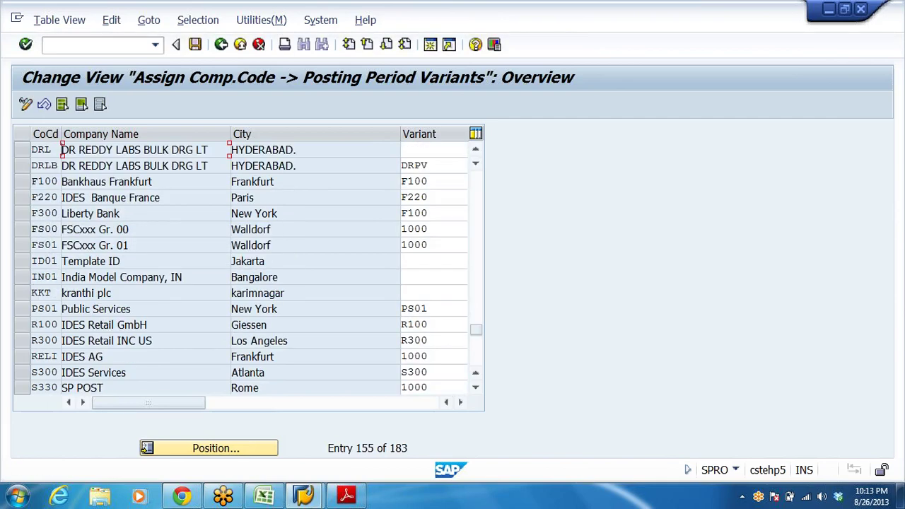
Assign posting period variant DRPP to company code DRL
click(424, 150)
text(DRPP)
key(Return)
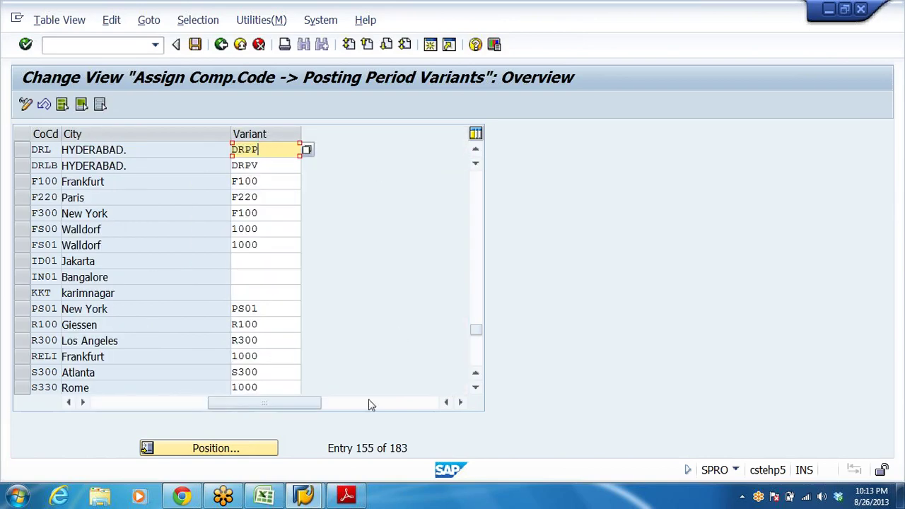
drag(253, 402, 136, 403)
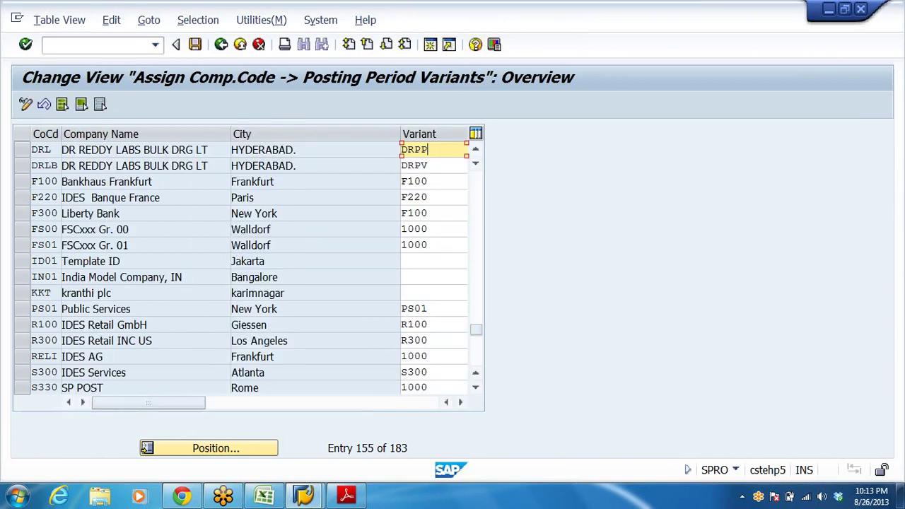
click(64, 149)
key(Tab)
Save the company code assignment under the DRL COMP CODE SETTINGS customizing request and return to the implementation guide
click(197, 44)
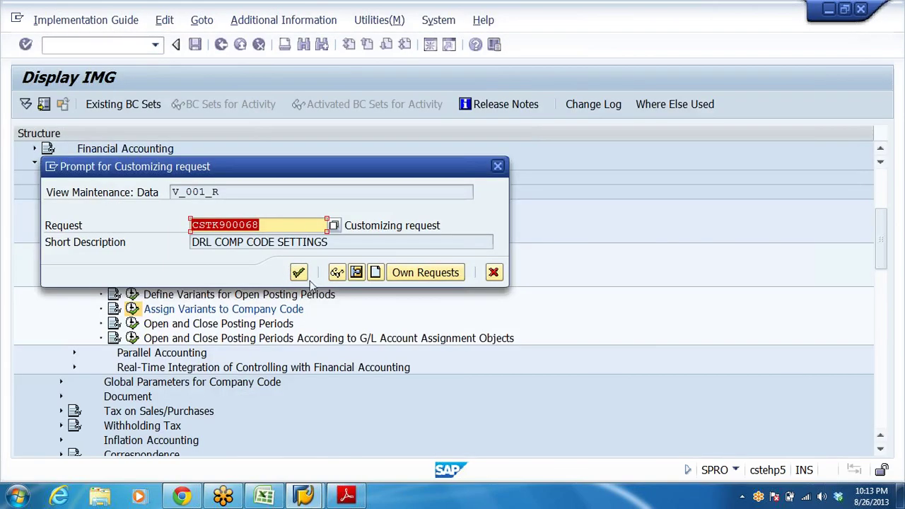
click(298, 273)
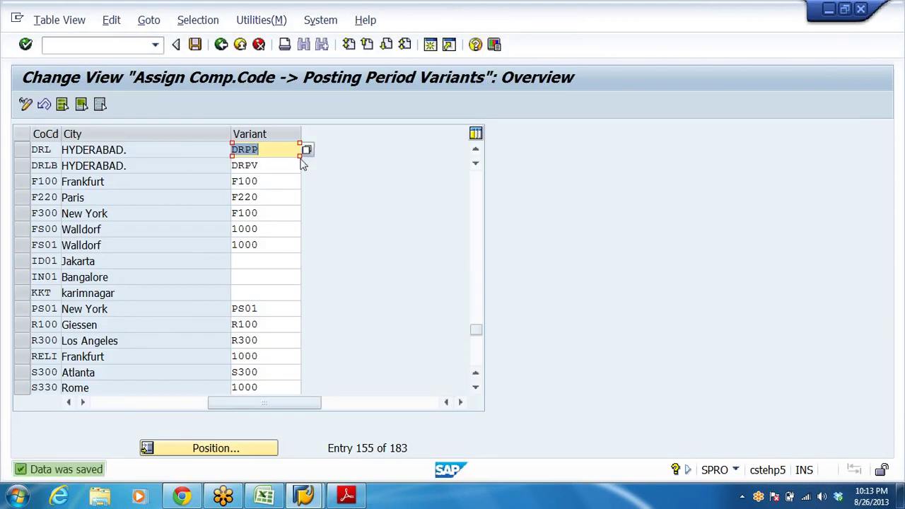
click(221, 44)
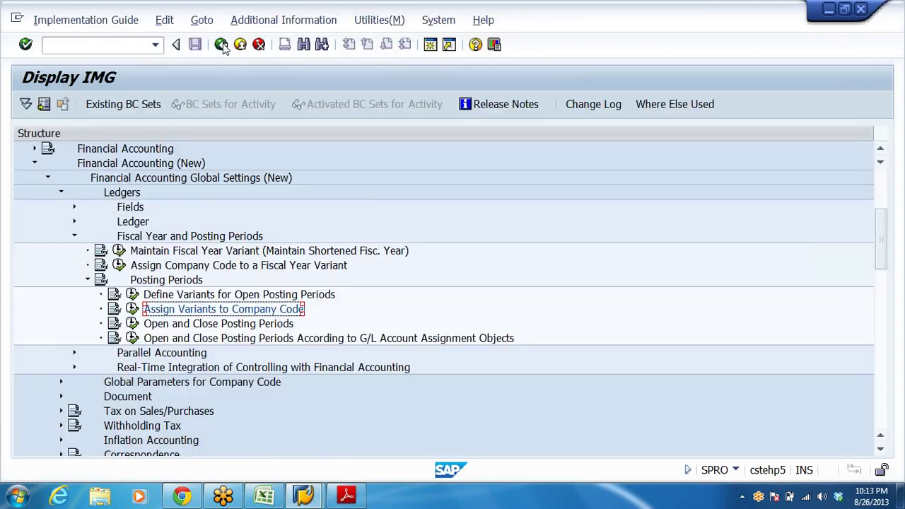
Start a new entry for variant DRPP in the Open and Close Posting Periods activity
click(164, 325)
click(133, 325)
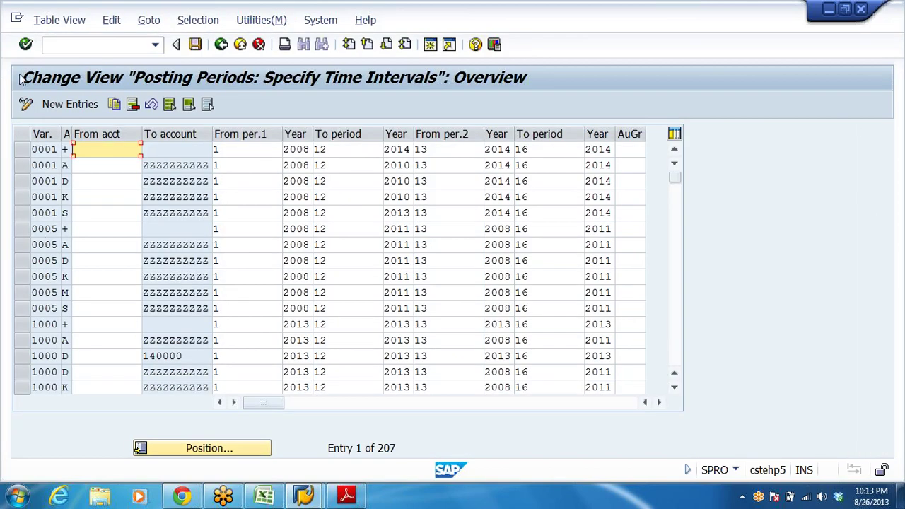
click(71, 106)
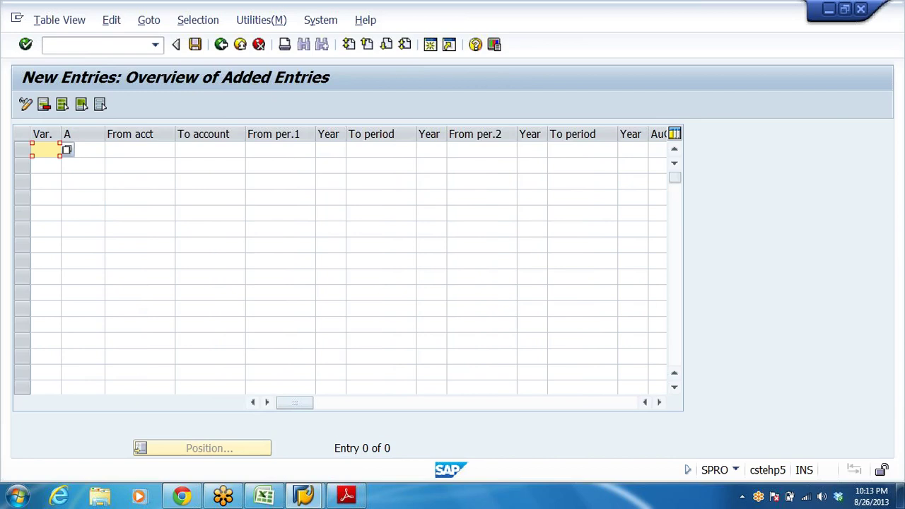
text(DRPP)
Set the DRPP entry's first interval from period 1 of 2013 to period 12 of 2013
click(280, 149)
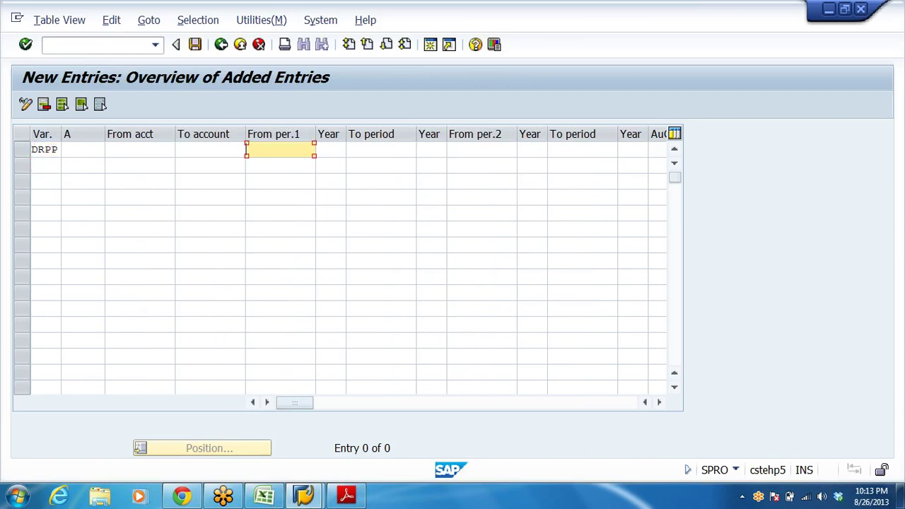
text(1)
click(331, 150)
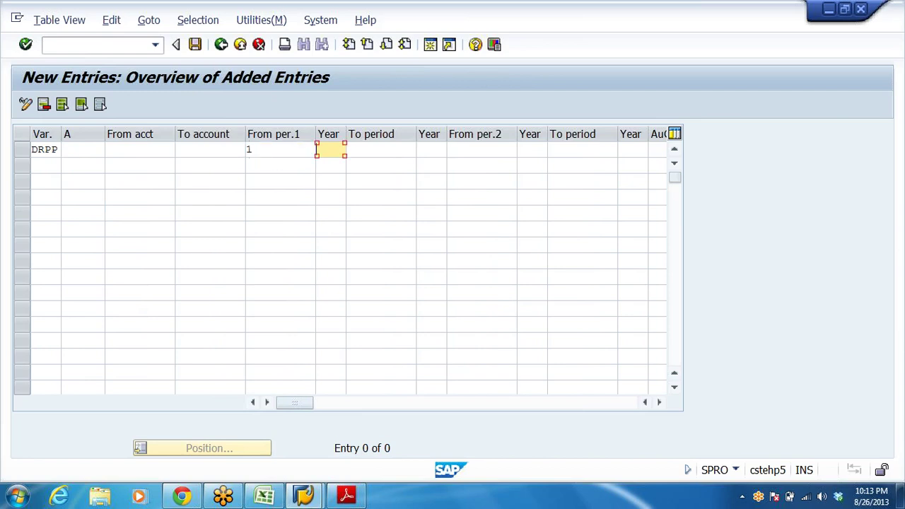
text(2013)
key(Escape)
click(380, 149)
text(12)
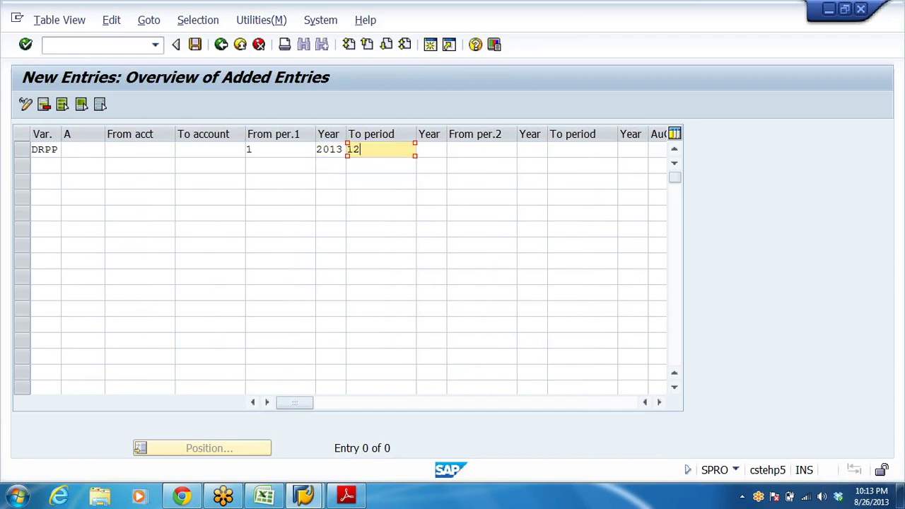
key(Tab)
text(2)
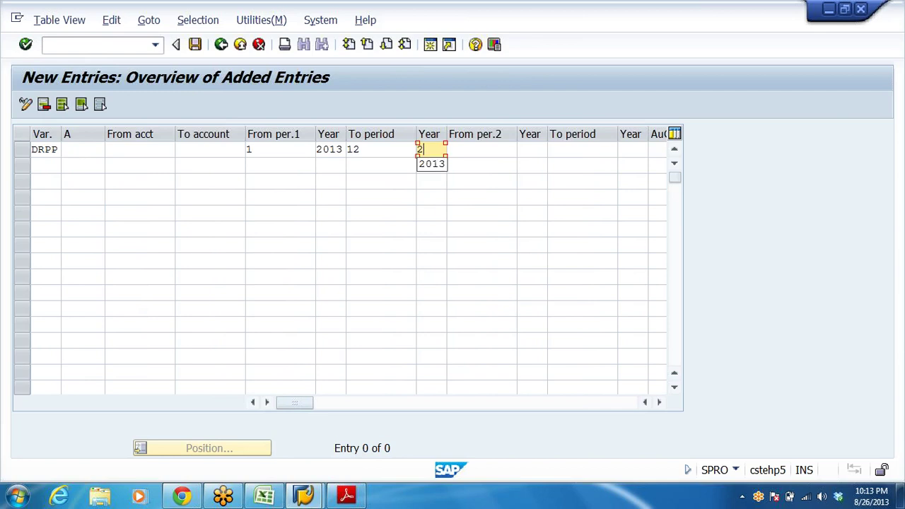
text(013)
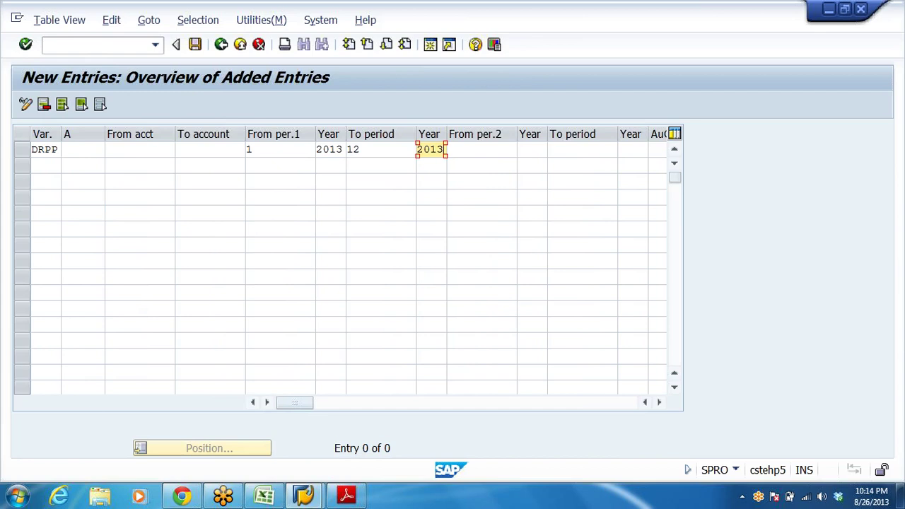
Change the first interval of the DRPP entry to start and end in period 5
double_click(313, 155)
text(5)
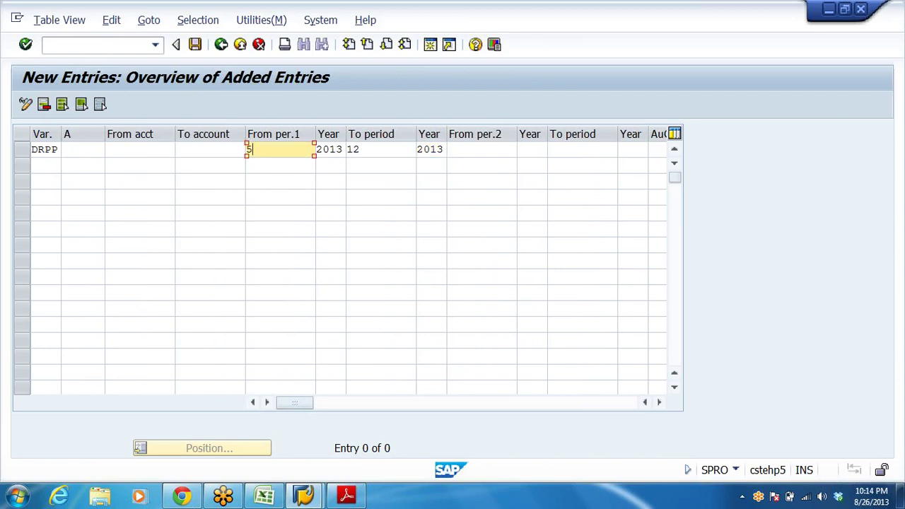
double_click(382, 149)
key(BackSpace)
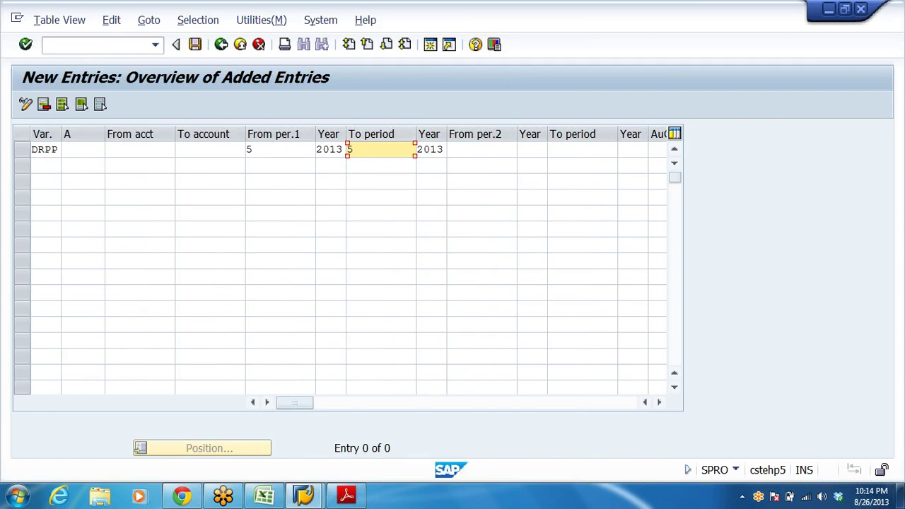
text(5)
click(382, 212)
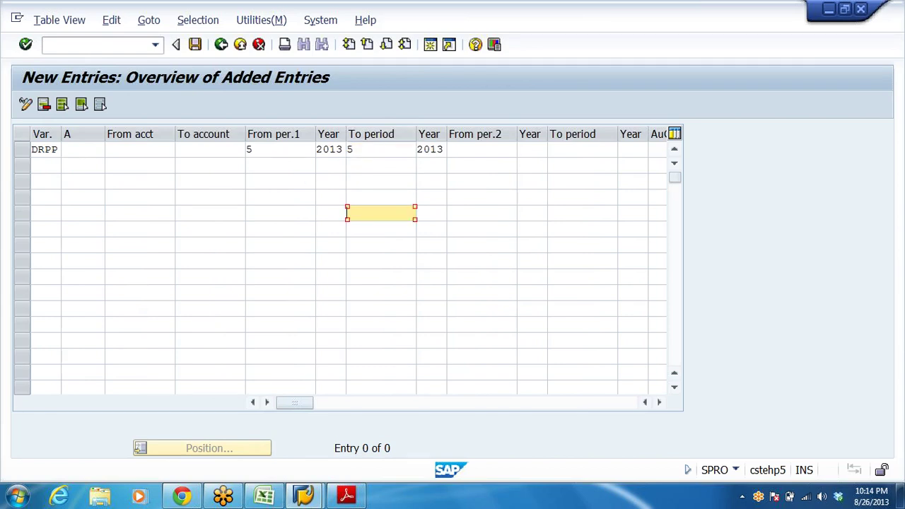
Set the DRPP entry's second interval from period 13 of 2013 to period 16 of 2013
click(481, 149)
text(13)
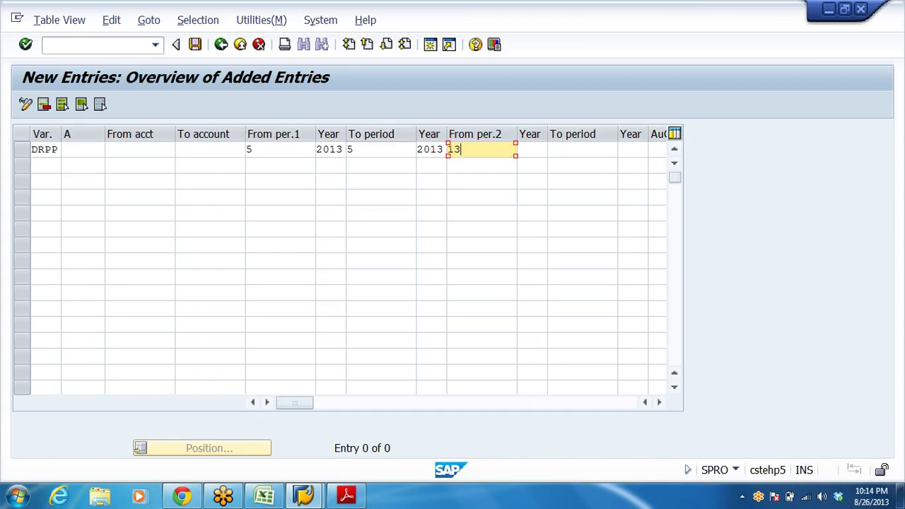
key(Tab)
text(2013)
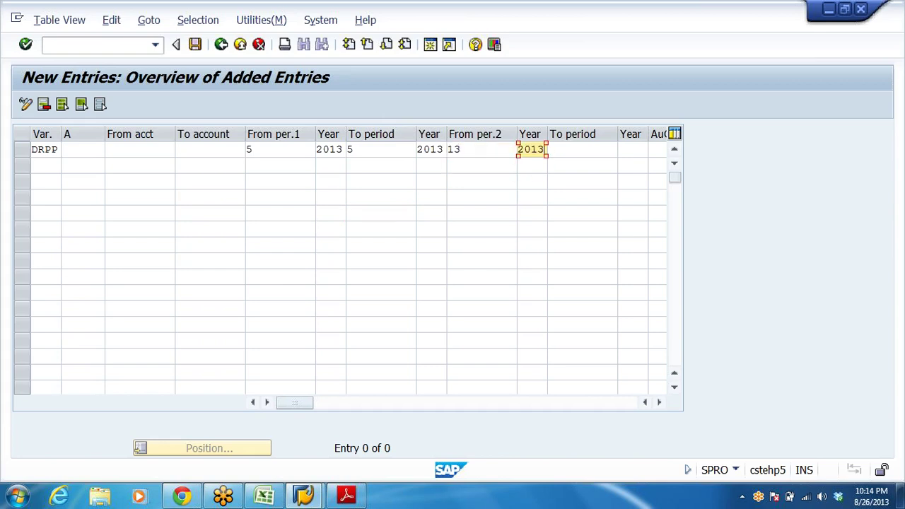
key(Tab)
click(577, 165)
key(Tab)
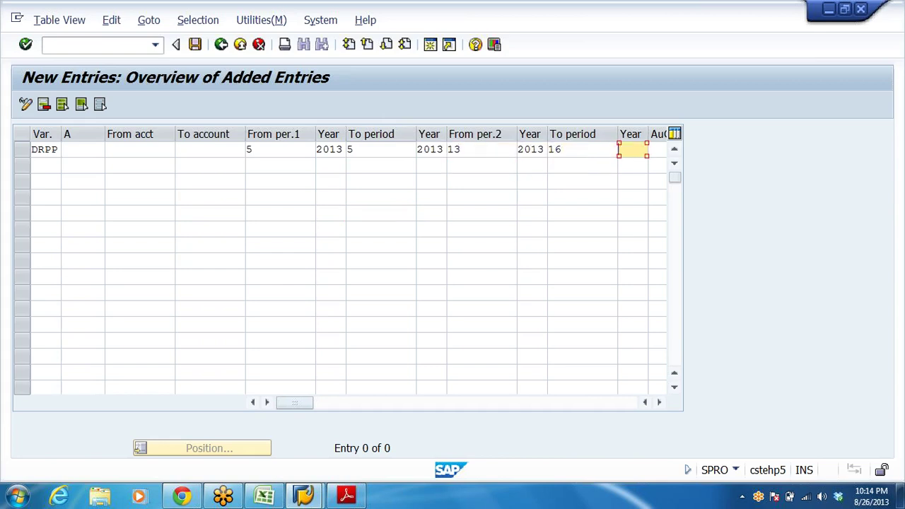
text(2013)
click(251, 149)
click(353, 149)
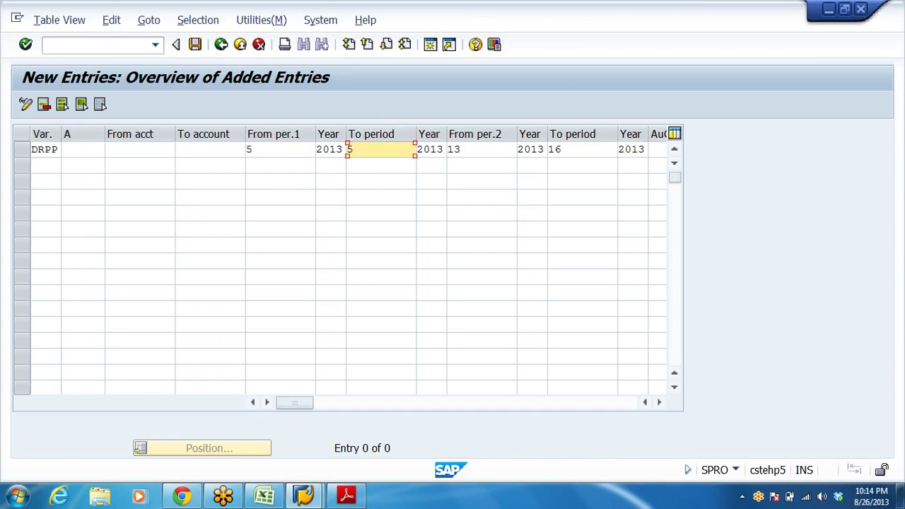
click(252, 149)
click(352, 149)
Set the first interval of the DRPP entry to run from period 1 to period 12
click(252, 149)
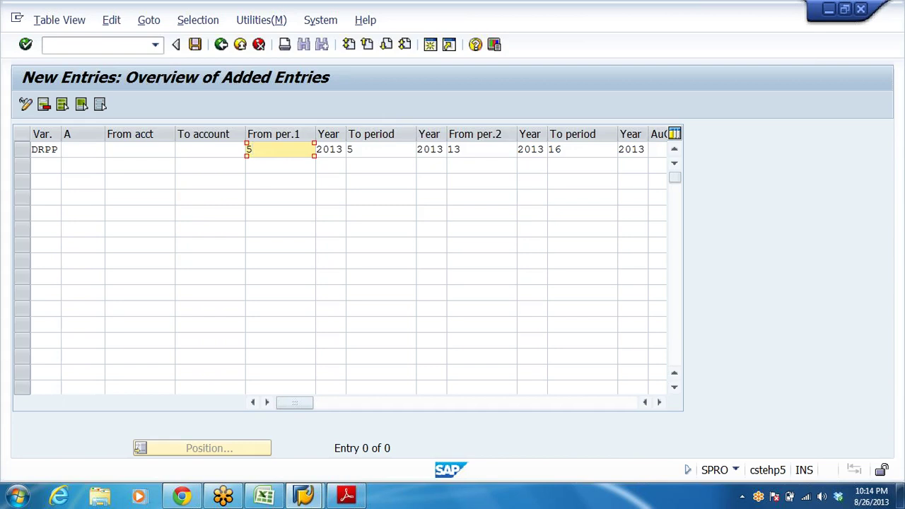
key(BackSpace)
text(1)
key(Tab)
key(BackSpace)
text(12)
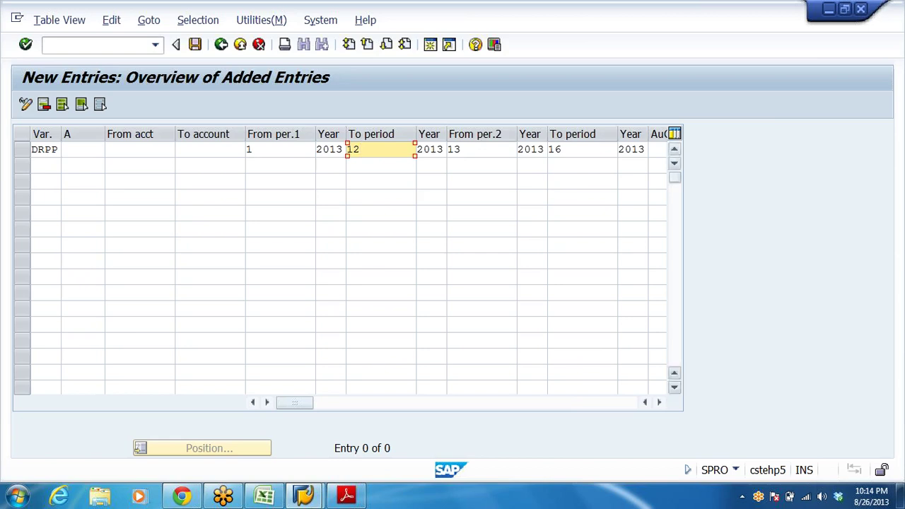
Set the DRPP entry's account type to + (Valid for all account types), reviewing the other available account types
click(65, 151)
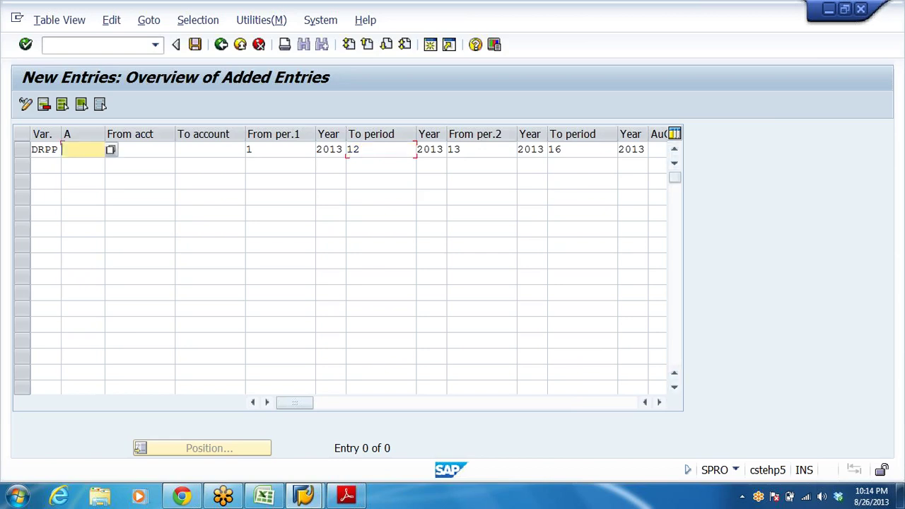
click(111, 150)
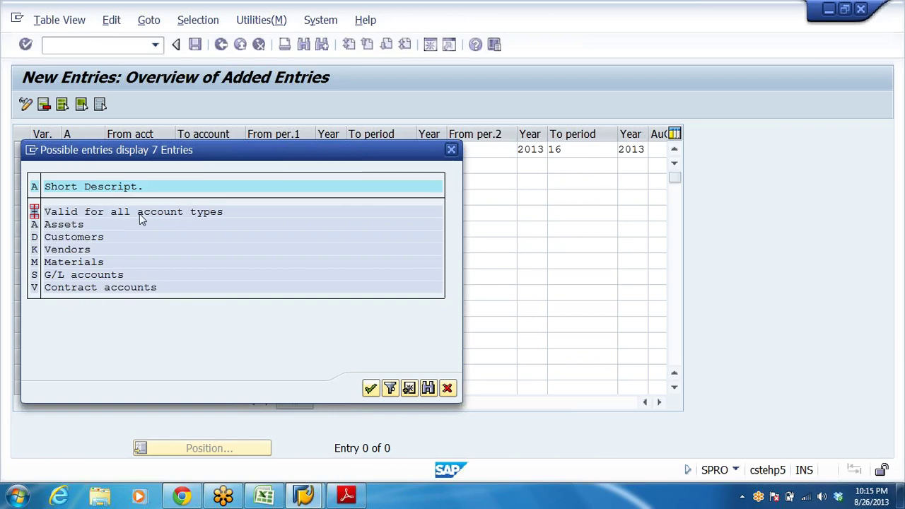
double_click(76, 214)
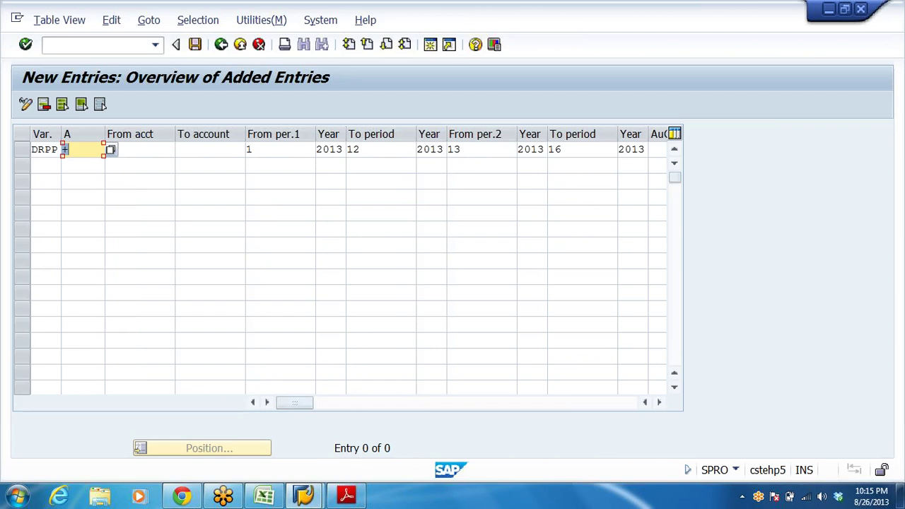
click(110, 151)
click(110, 151)
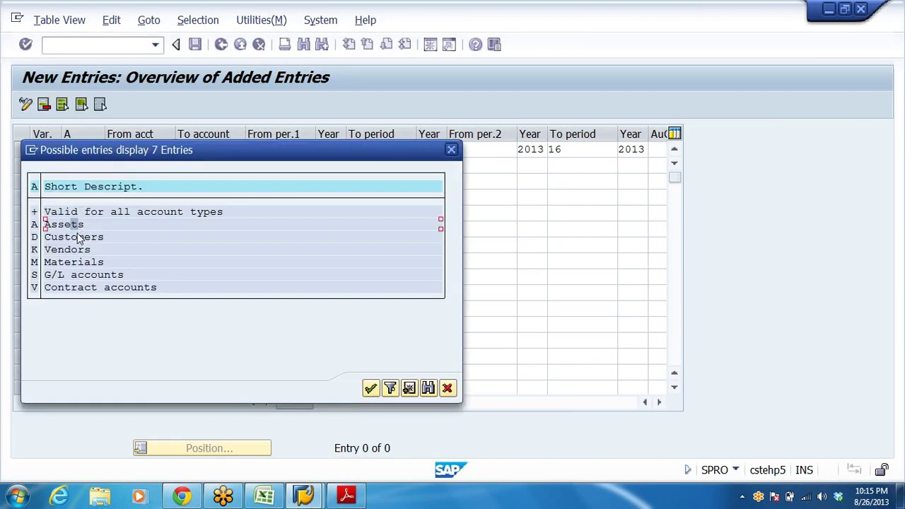
click(87, 275)
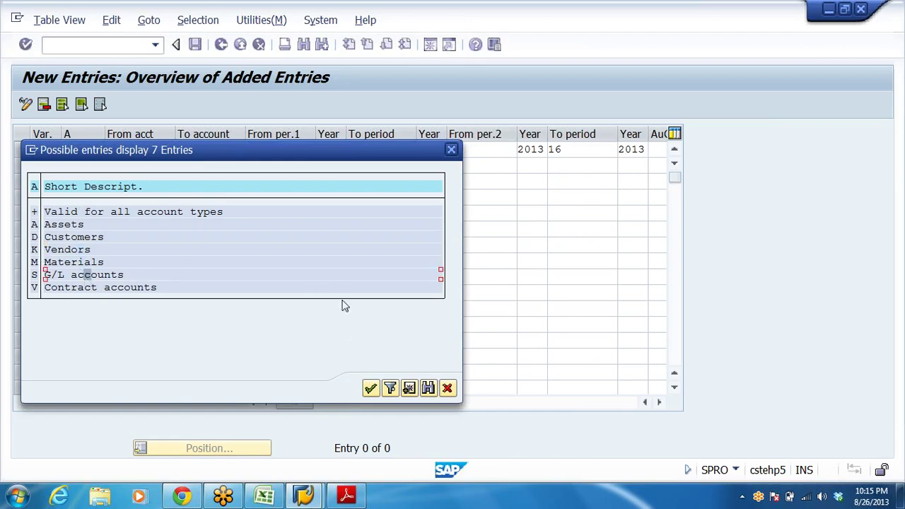
click(447, 388)
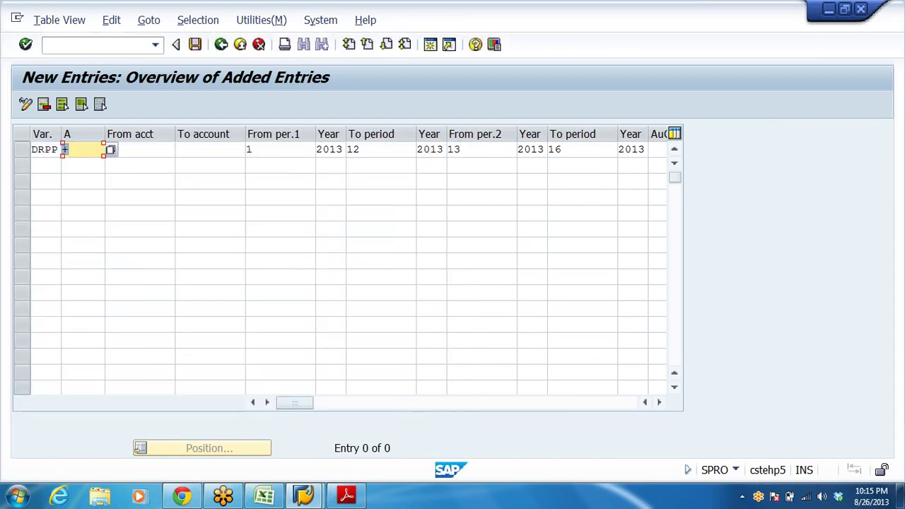
text(+)
click(250, 149)
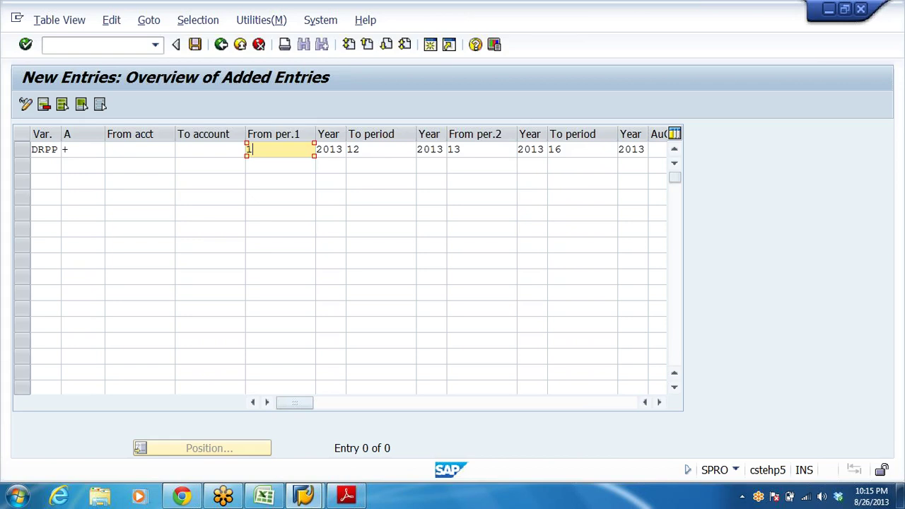
click(353, 149)
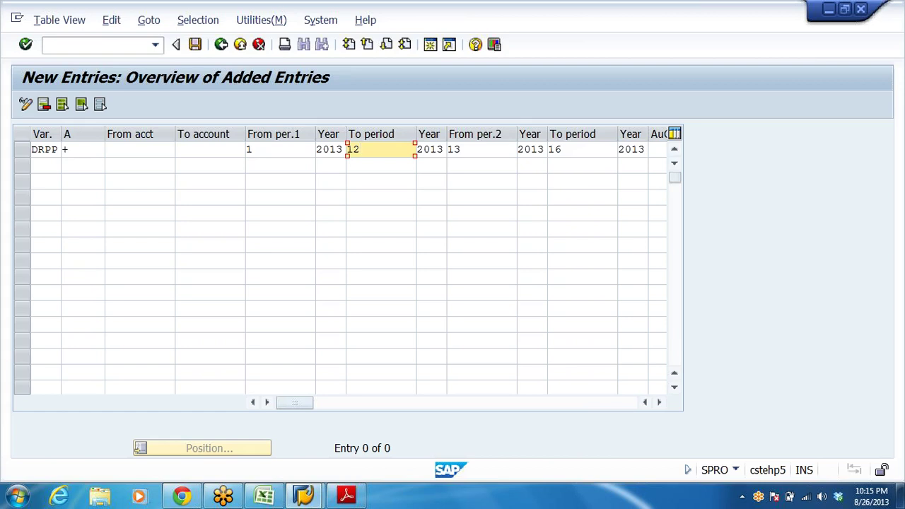
click(250, 150)
click(361, 149)
click(311, 150)
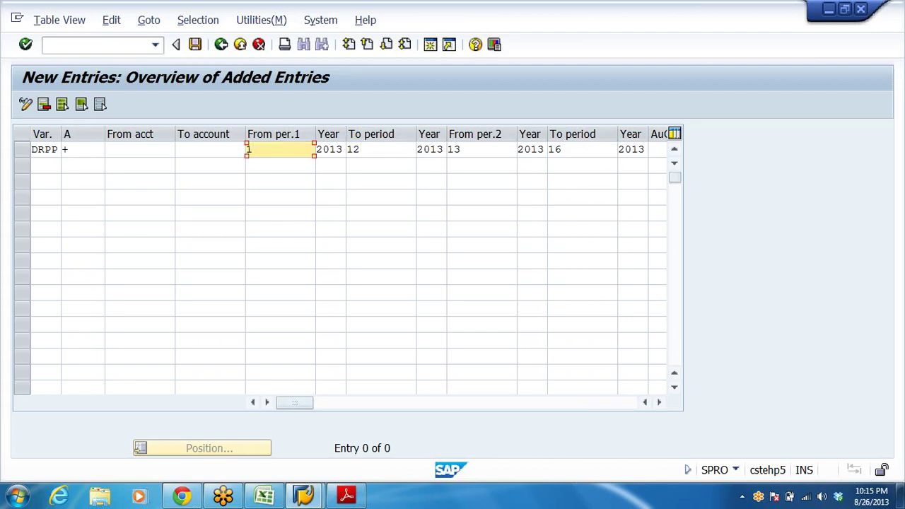
click(361, 149)
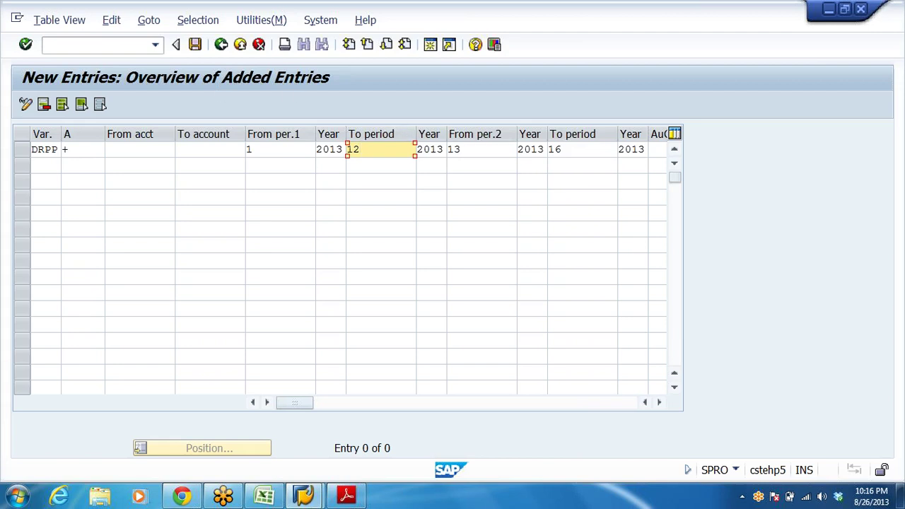
click(250, 149)
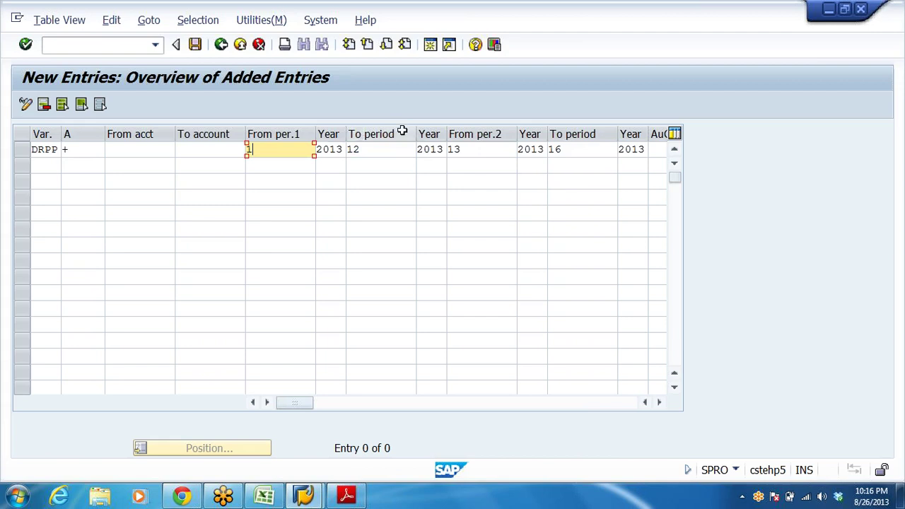
Try ending the DRPP entry's first interval in period 1 and in period 2
click(353, 149)
text(1)
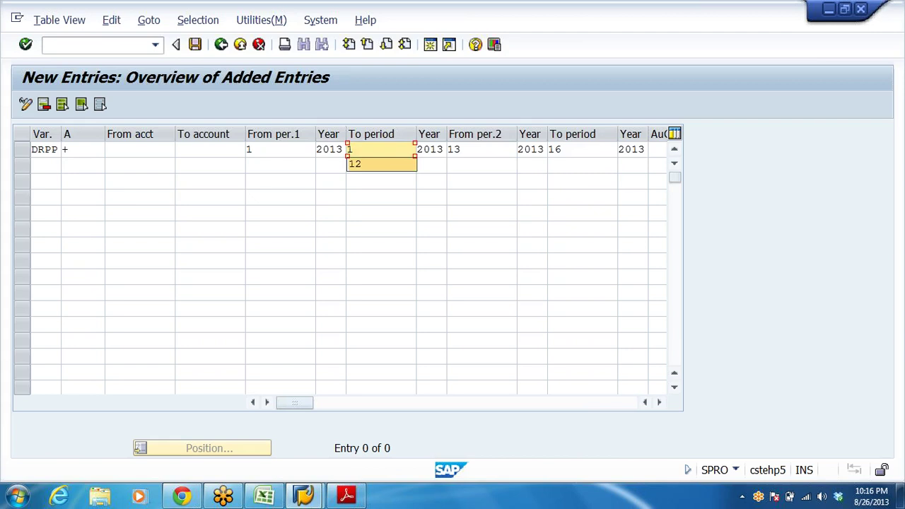
click(382, 228)
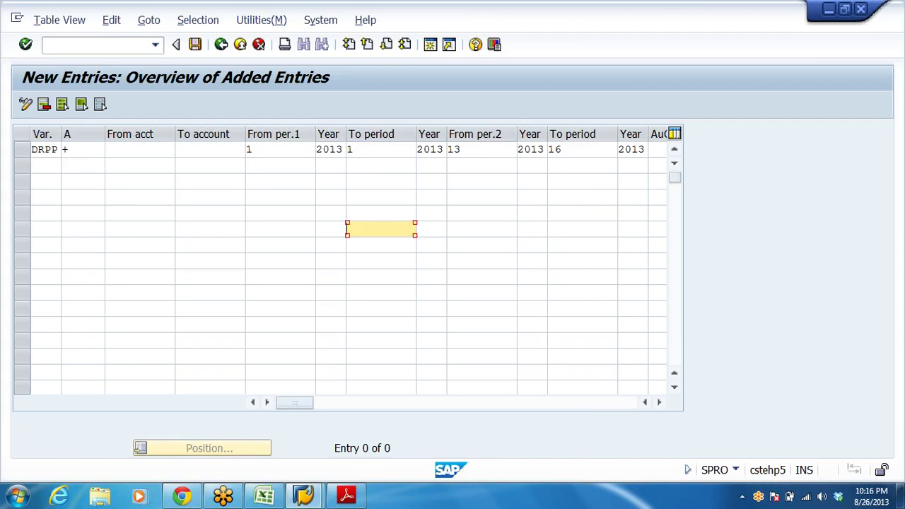
click(276, 149)
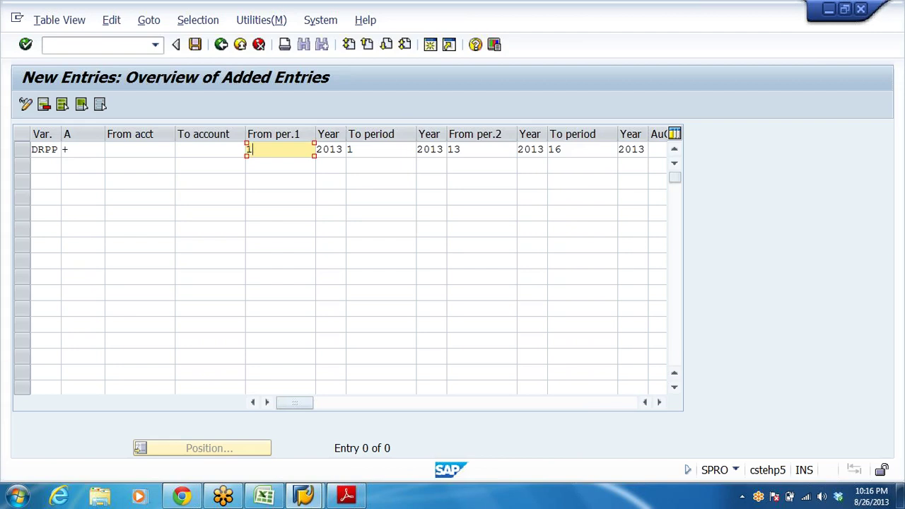
key(Tab)
text(2)
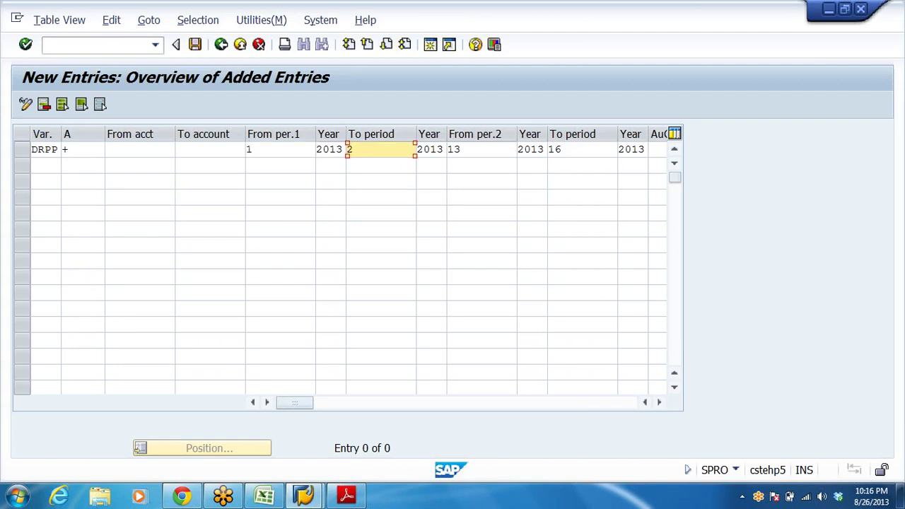
click(432, 228)
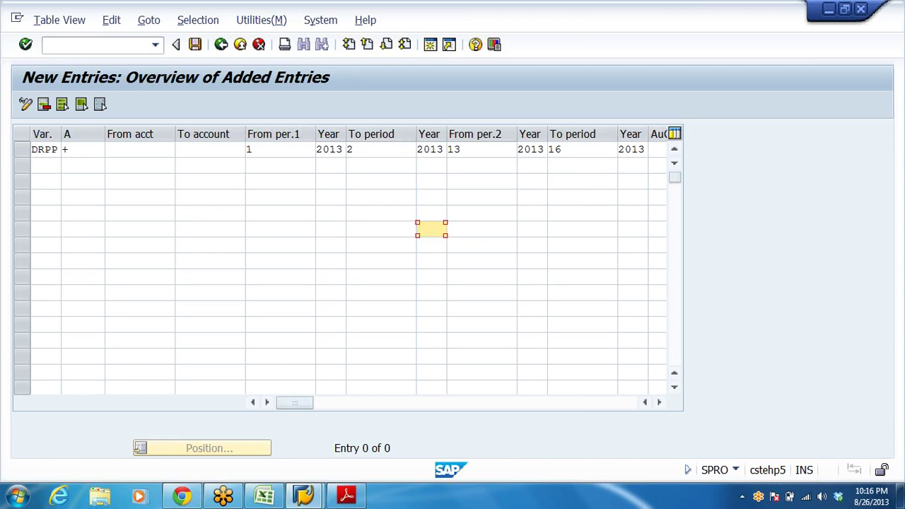
Try period 3 and period 6 as the end of the DRPP entry's first interval
click(381, 150)
key(BackSpace)
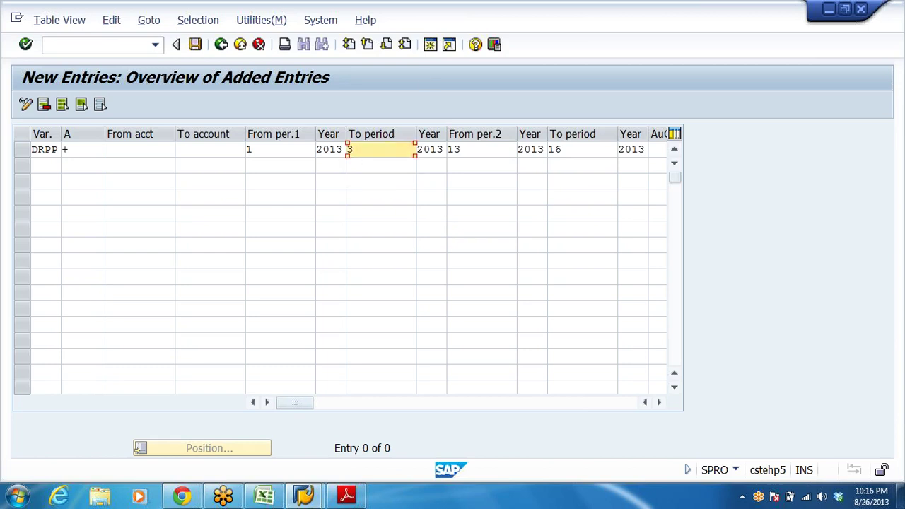
text(3)
click(482, 181)
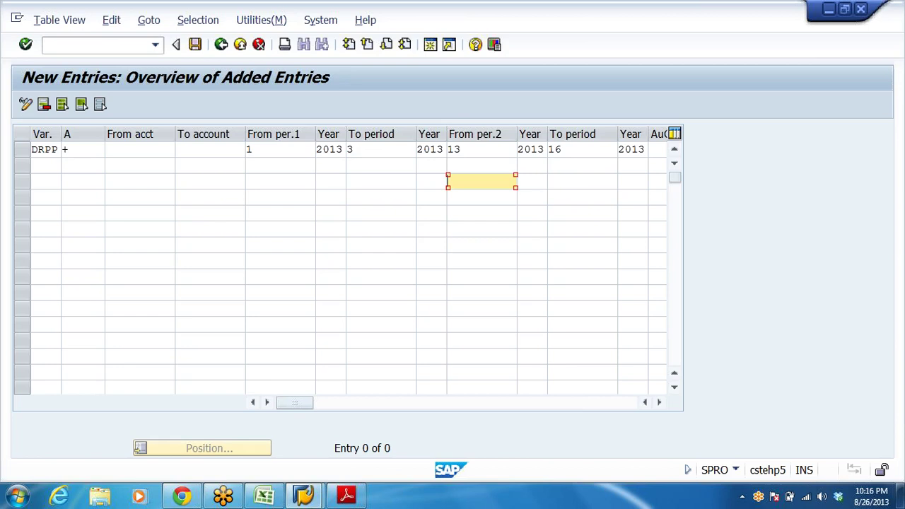
click(368, 149)
key(BackSpace)
text(6)
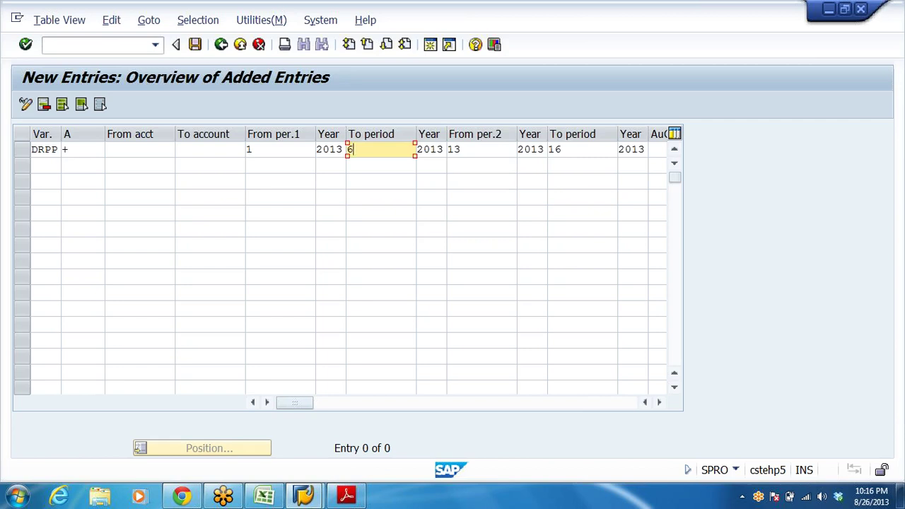
click(430, 197)
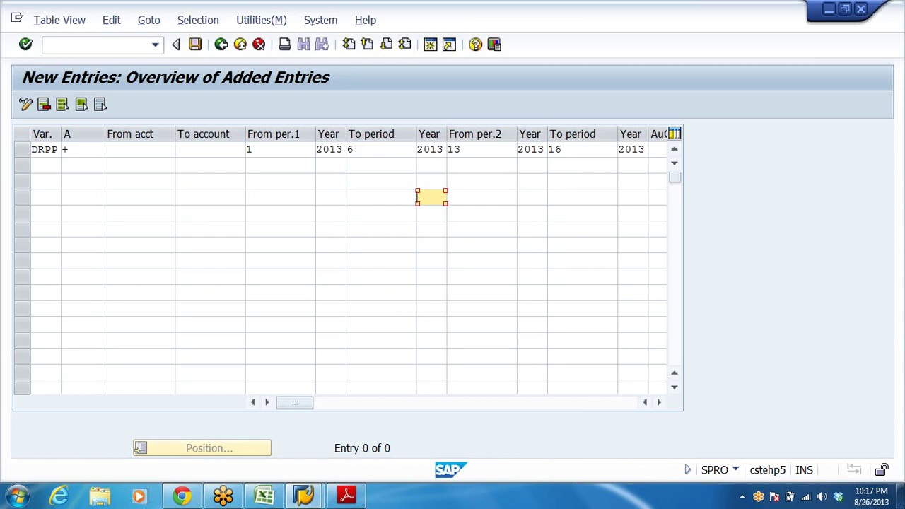
Change the DRPP entry's first interval to start and end in period 3
click(280, 149)
key(BackSpace)
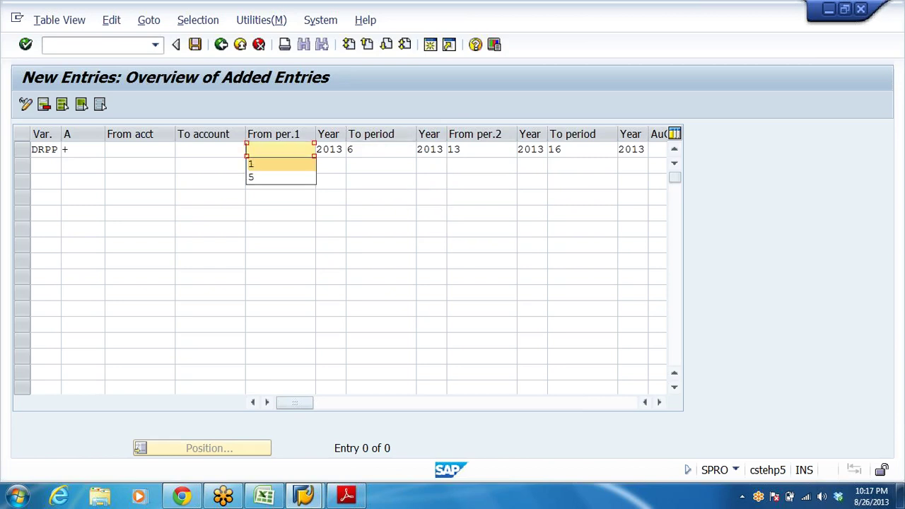
key(Tab)
key(Delete)
text(3)
click(381, 228)
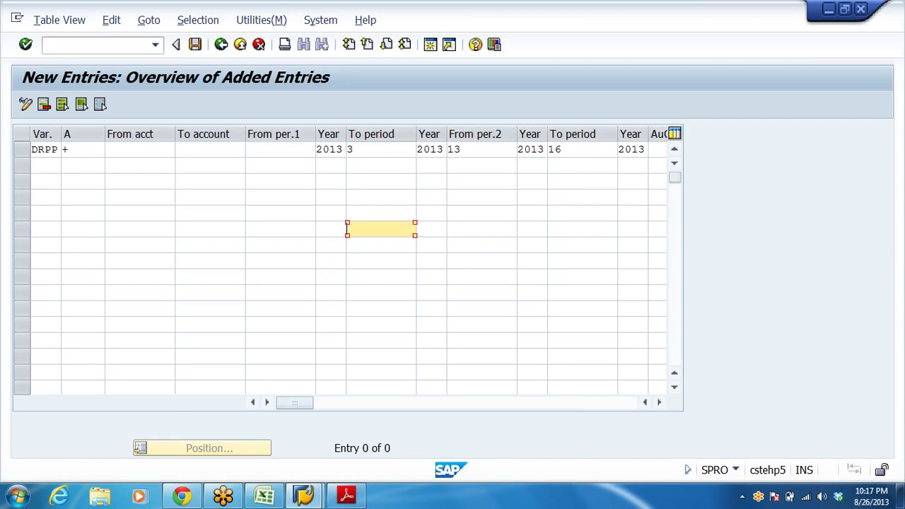
click(247, 149)
text(3)
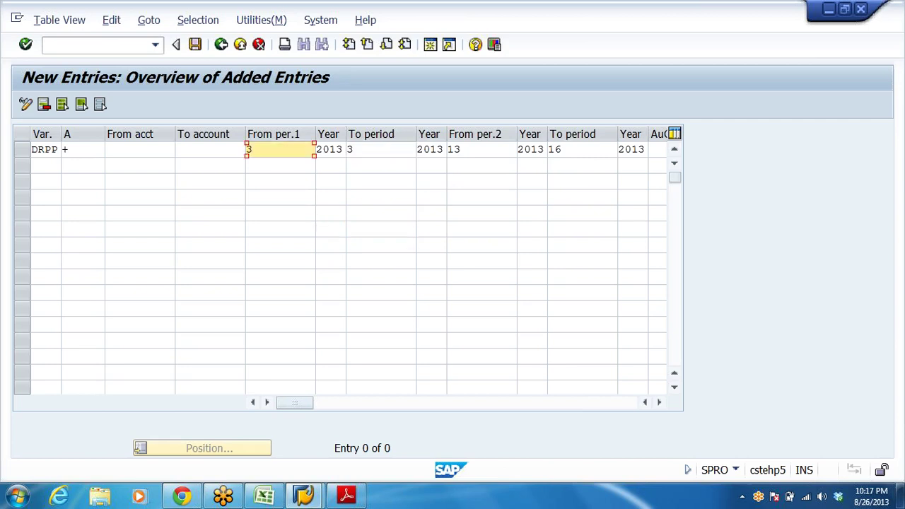
click(247, 213)
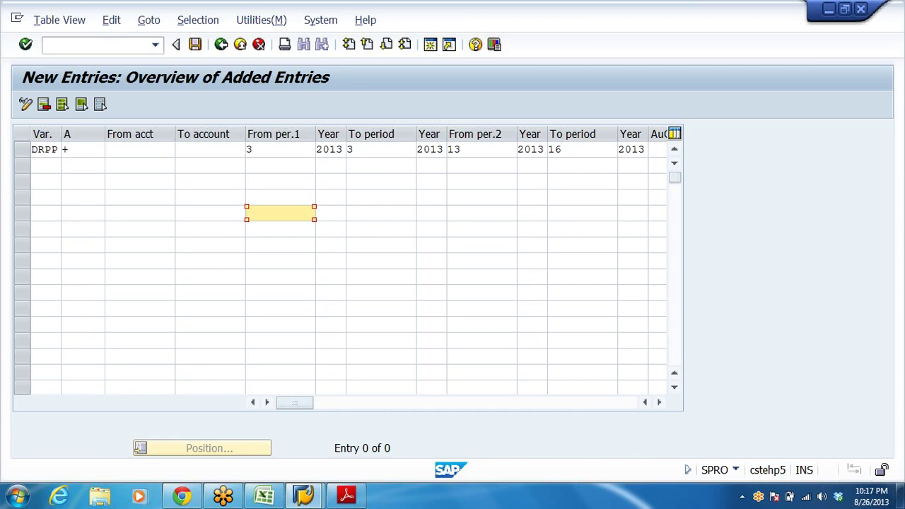
Change the DRPP entry's first interval to start and end in period 4
click(280, 149)
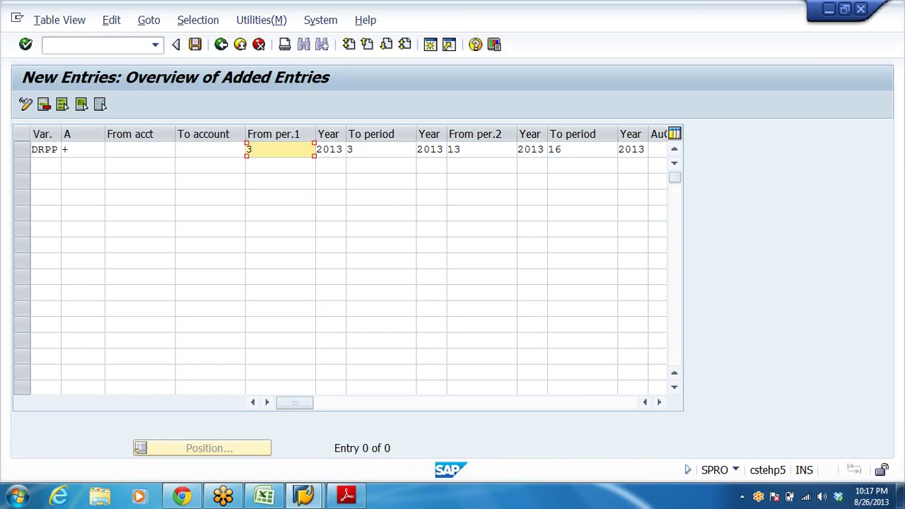
key(BackSpace)
text(4)
click(380, 149)
text(4)
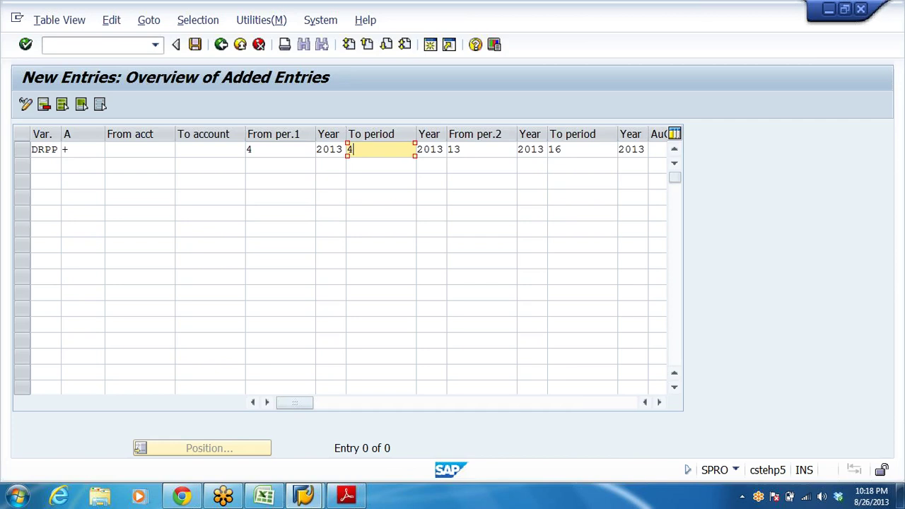
Set both the end and the start of the DRPP entry's first interval to period 5
key(BackSpace)
text(5)
click(532, 228)
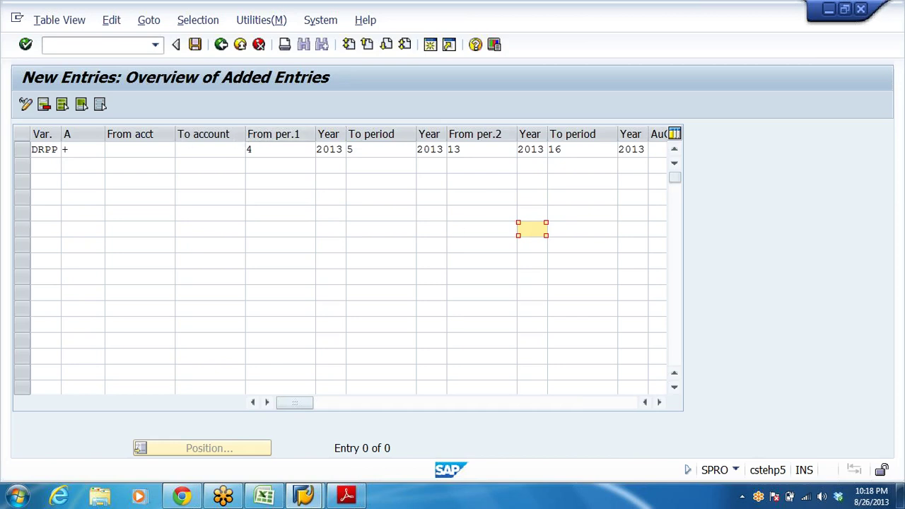
click(251, 149)
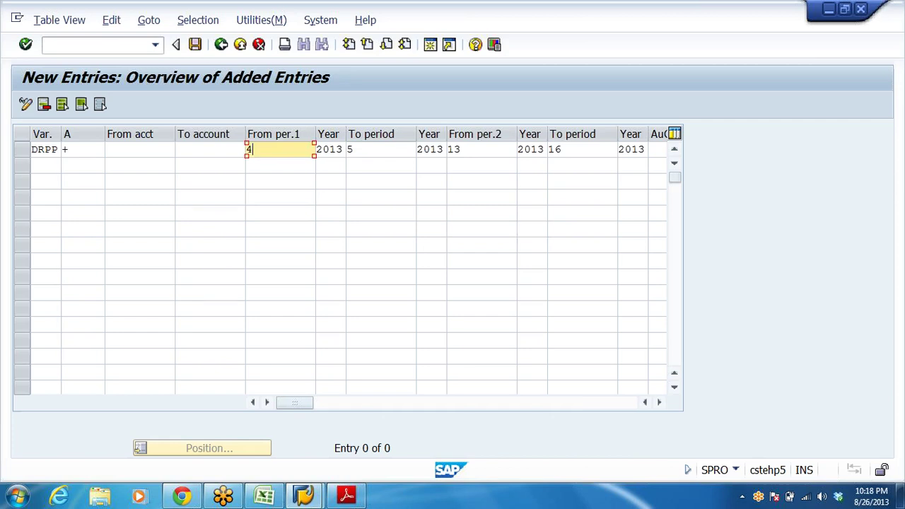
key(BackSpace)
text(5)
click(482, 276)
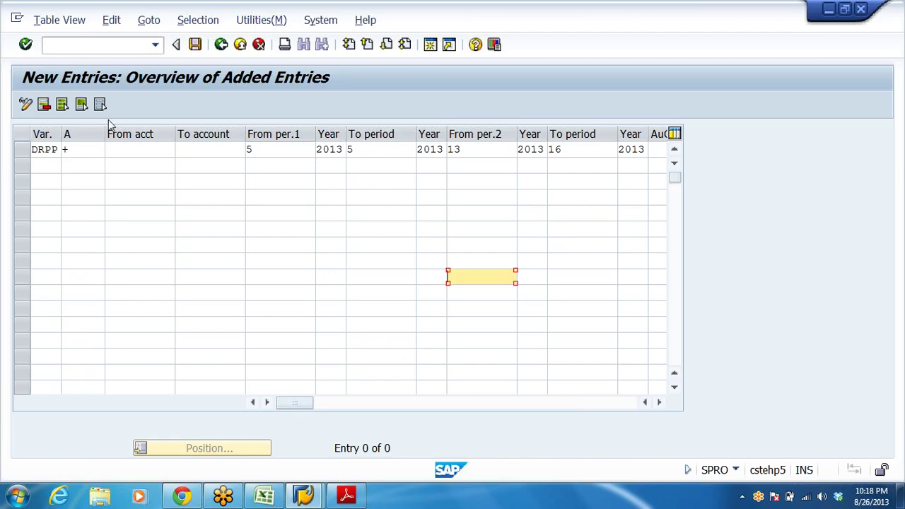
Save the new DRPP posting period entry and return to the overview of posting period time intervals
click(195, 45)
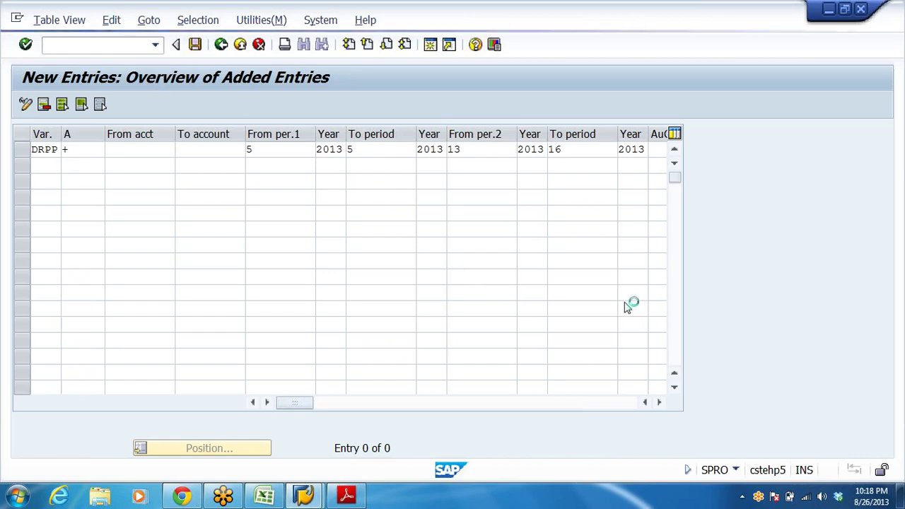
key(Return)
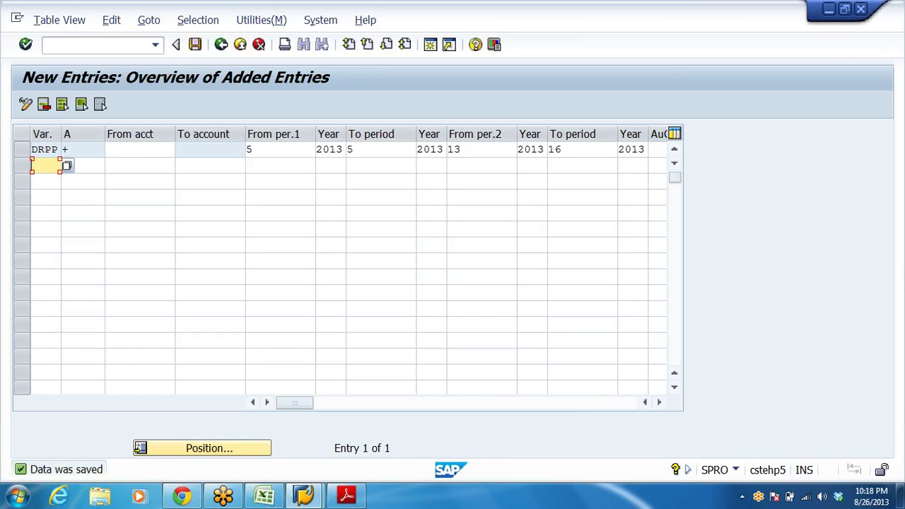
click(381, 228)
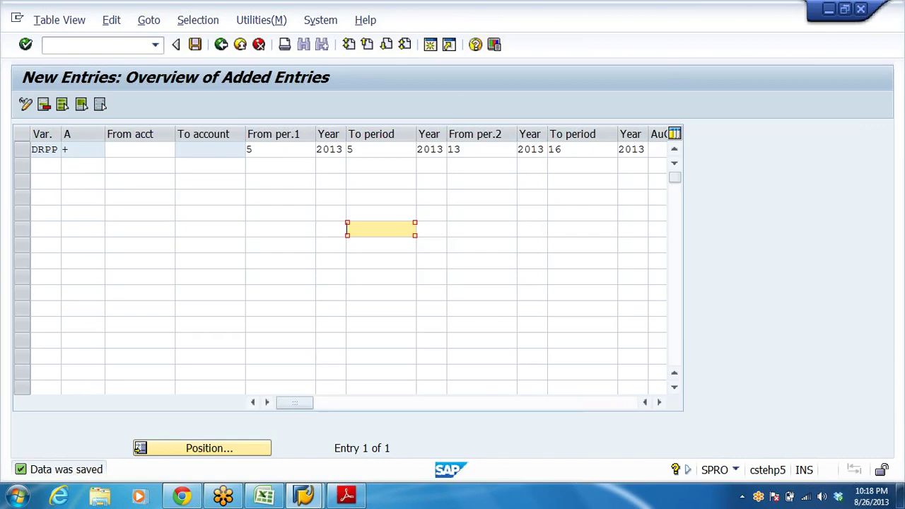
click(242, 150)
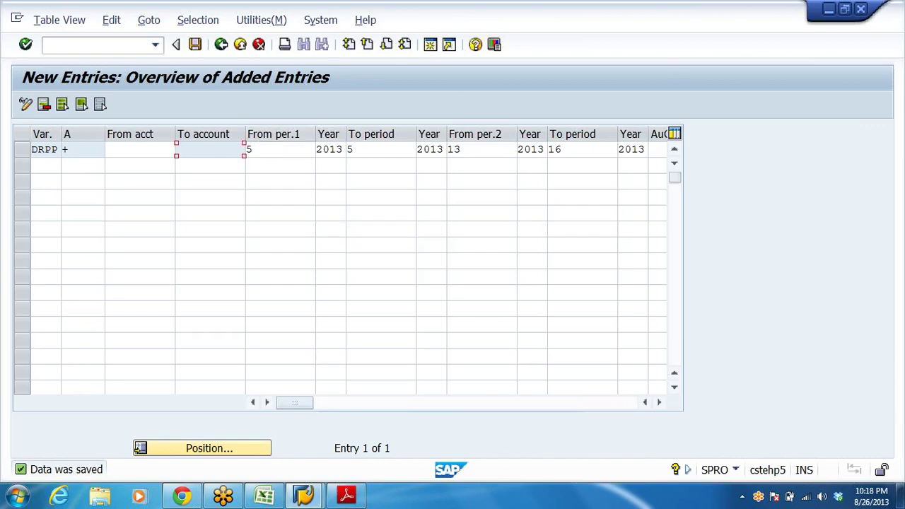
click(222, 46)
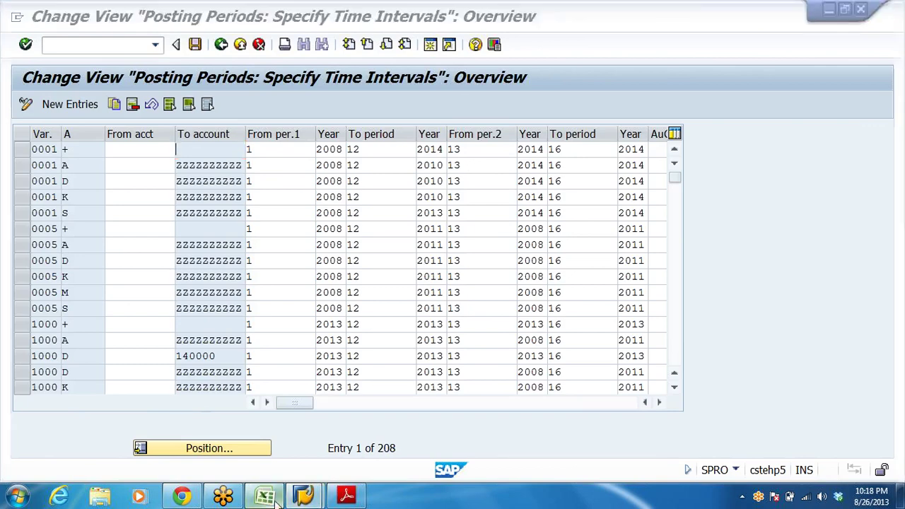
Switch to the DRL_GRP workbook in Excel and select the Define posting Period variant item in cell B65
click(265, 497)
scroll(203, 408, down, 3)
click(127, 192)
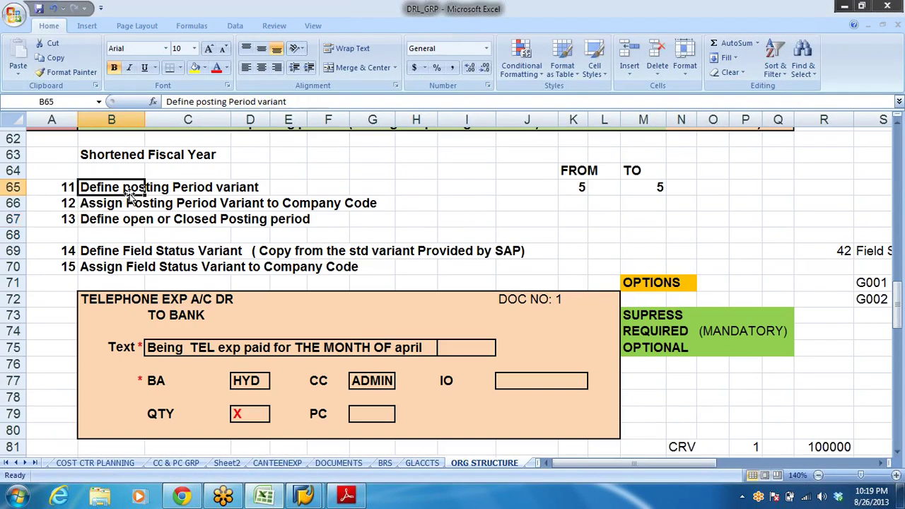
Review the worksheet items from Define open or Closed Posting period through defining the Field Status Variant and assigning it to the company code
click(116, 217)
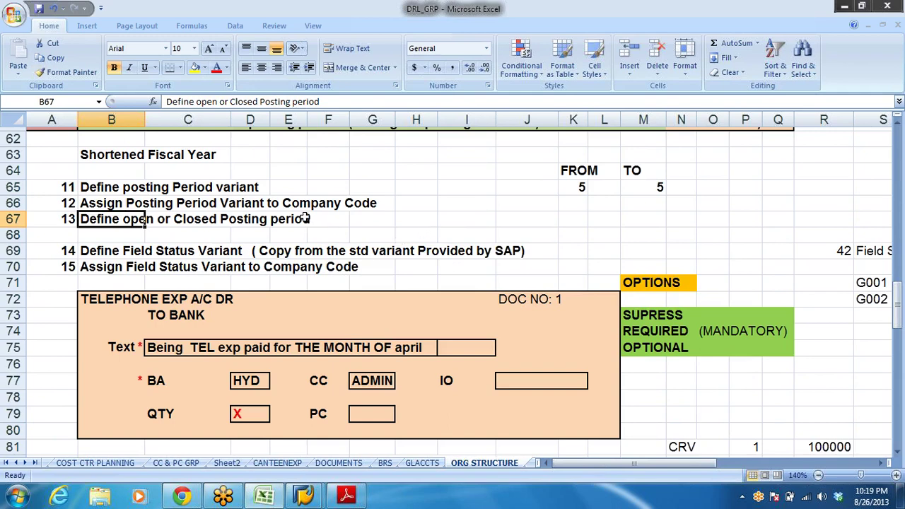
click(97, 251)
drag(97, 251, 506, 255)
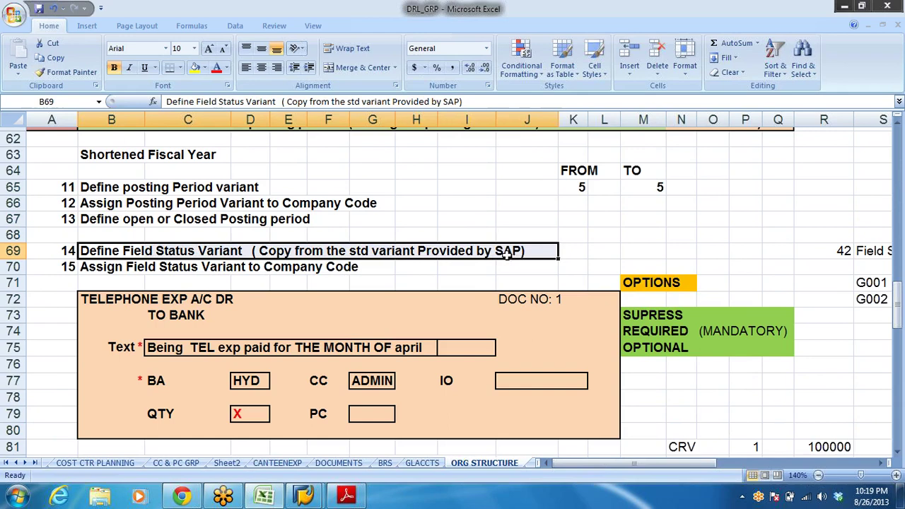
click(209, 265)
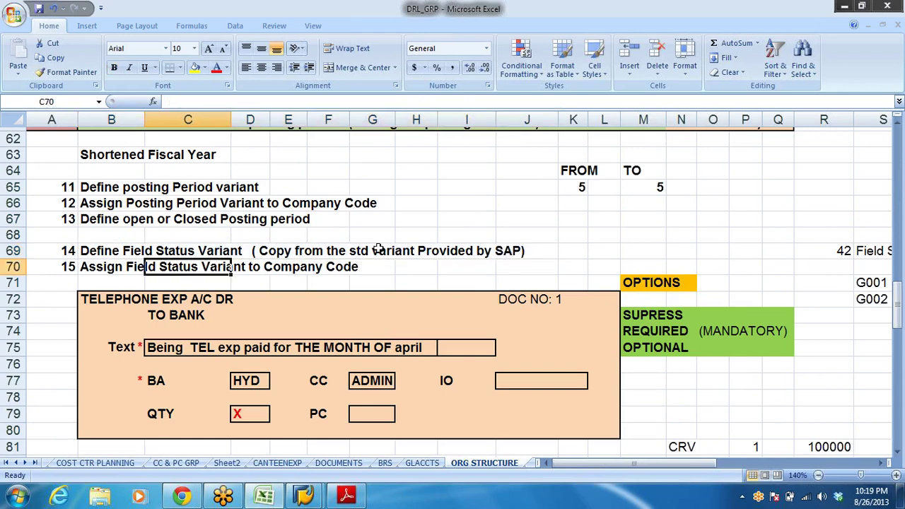
click(502, 251)
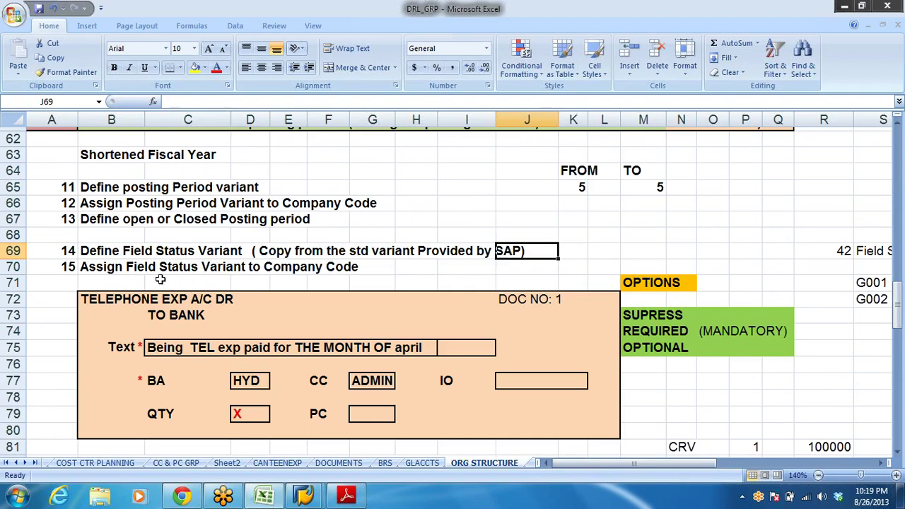
drag(85, 267, 382, 262)
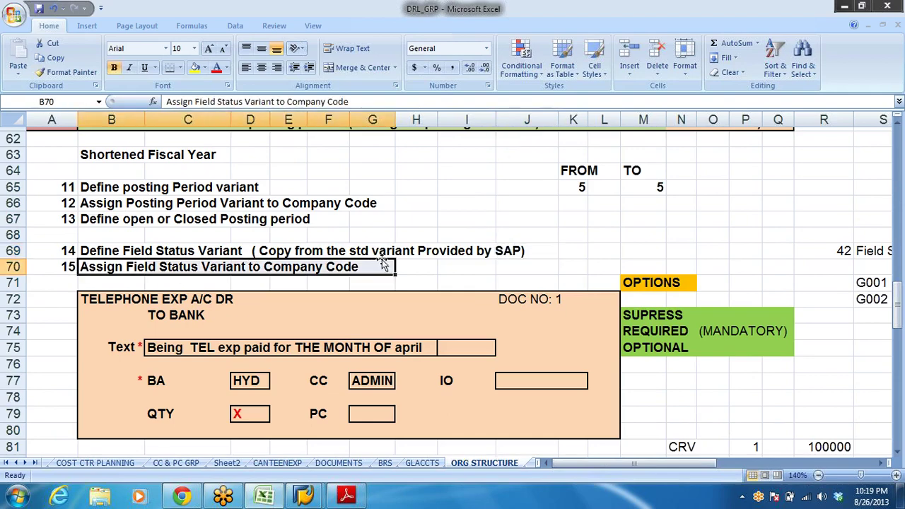
scroll(516, 212, down, 1)
click(516, 212)
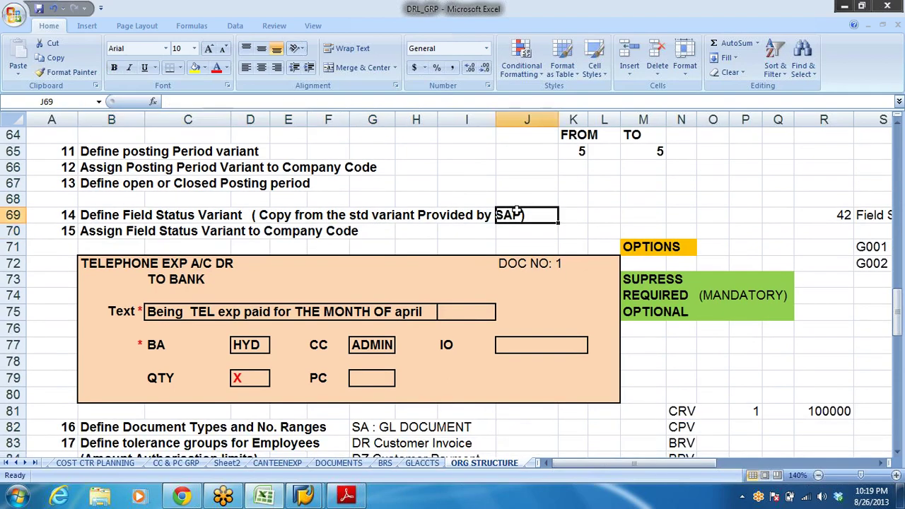
Examine the TELEPHONE EXP sample document's entry, its BA and CC fields, and the SUPRESS entry in the OPTIONS list
scroll(516, 212, down, 3)
click(427, 360)
drag(82, 215, 214, 231)
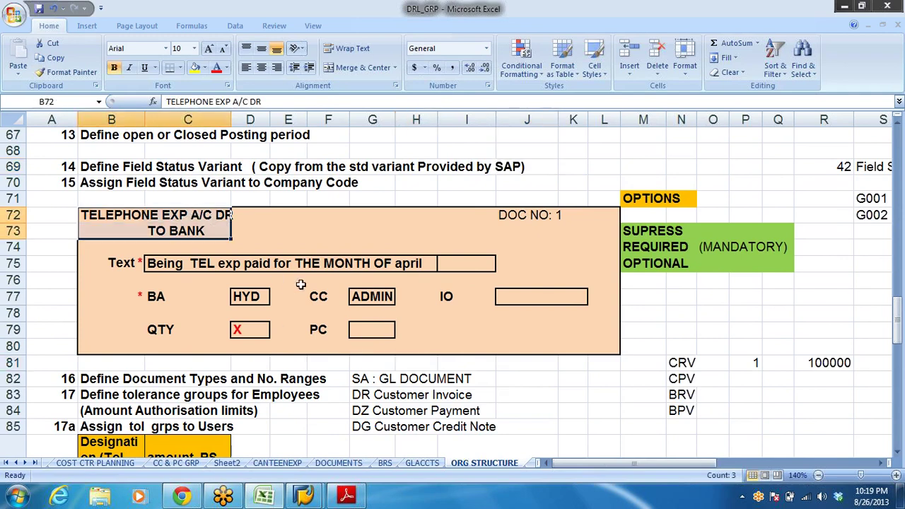
click(259, 295)
click(369, 304)
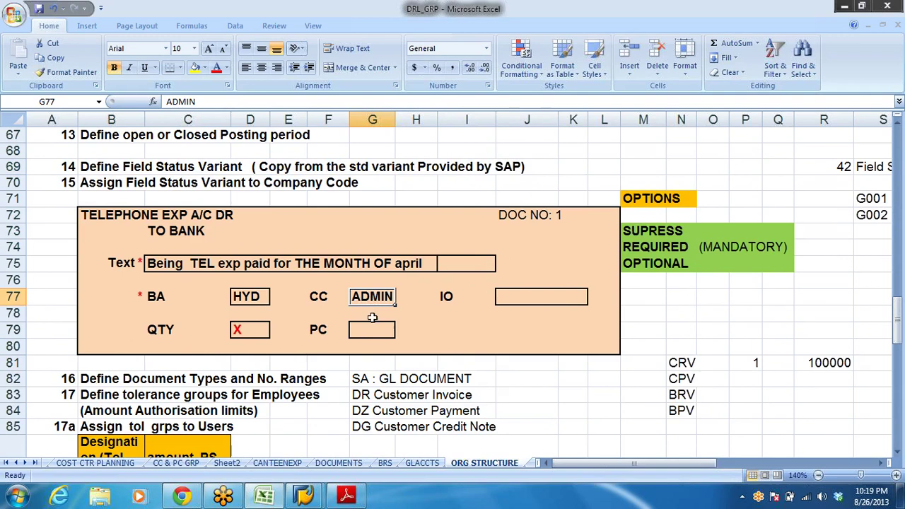
click(661, 230)
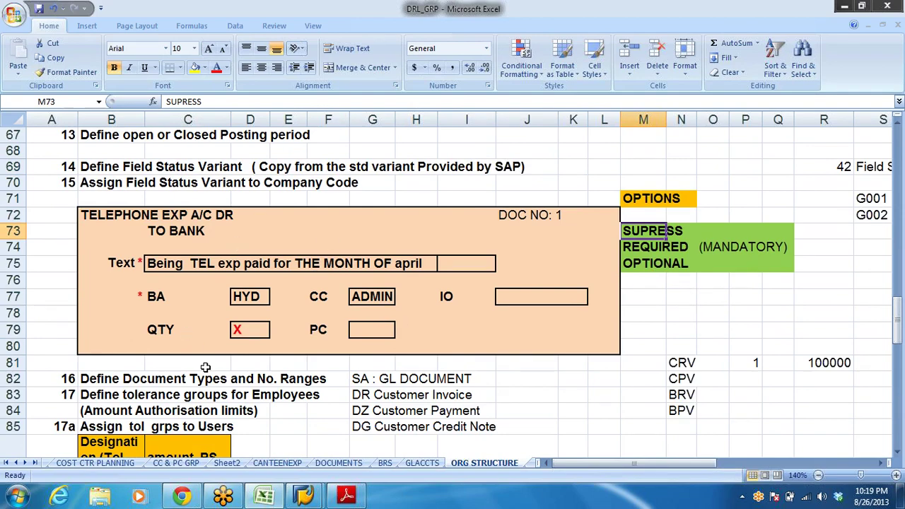
Switch to SAP, return to the IMG structure and collapse the Posting Periods and Fiscal Year and Posting Periods nodes
key(alt+Tab)
click(221, 44)
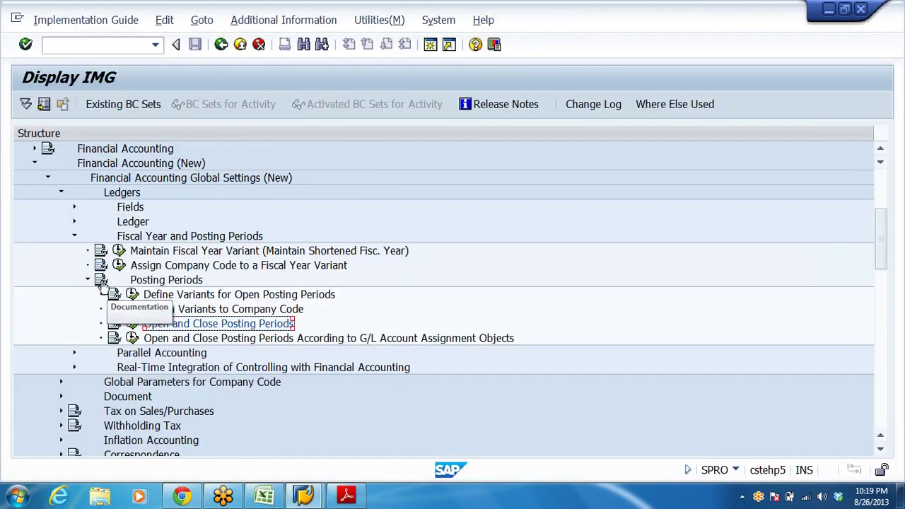
click(88, 279)
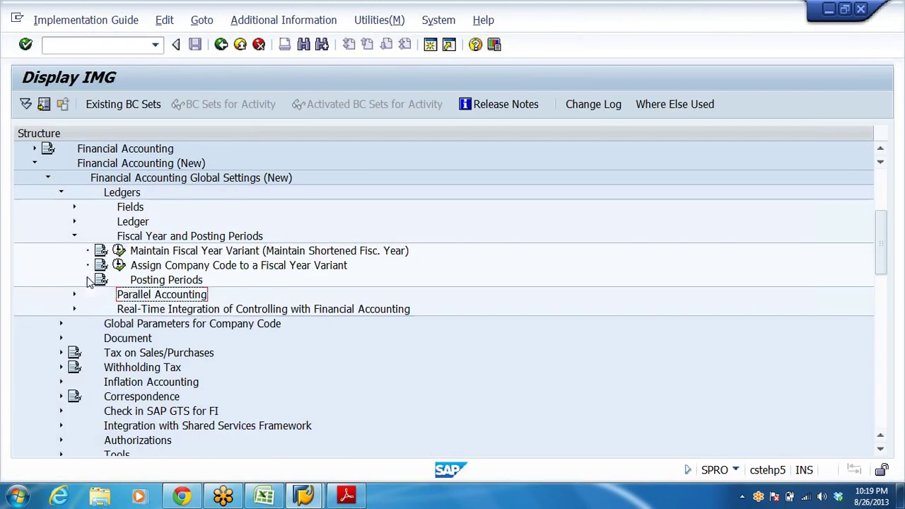
click(75, 238)
Expand the Fields node under Ledgers and open the Define Field Status Variants activity
double_click(136, 209)
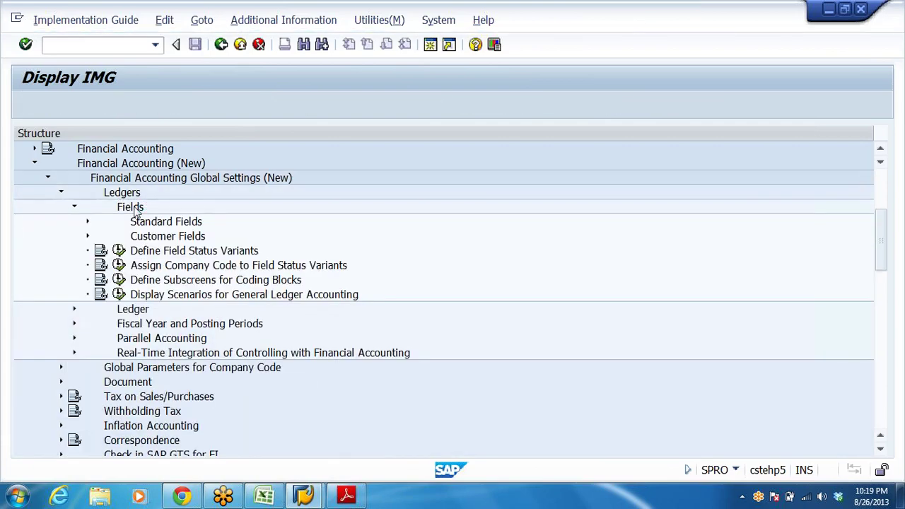
click(253, 249)
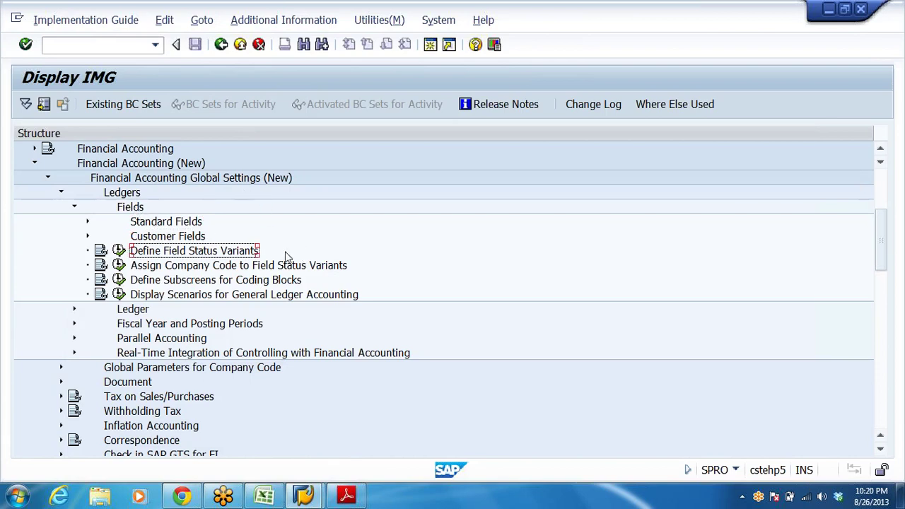
click(118, 251)
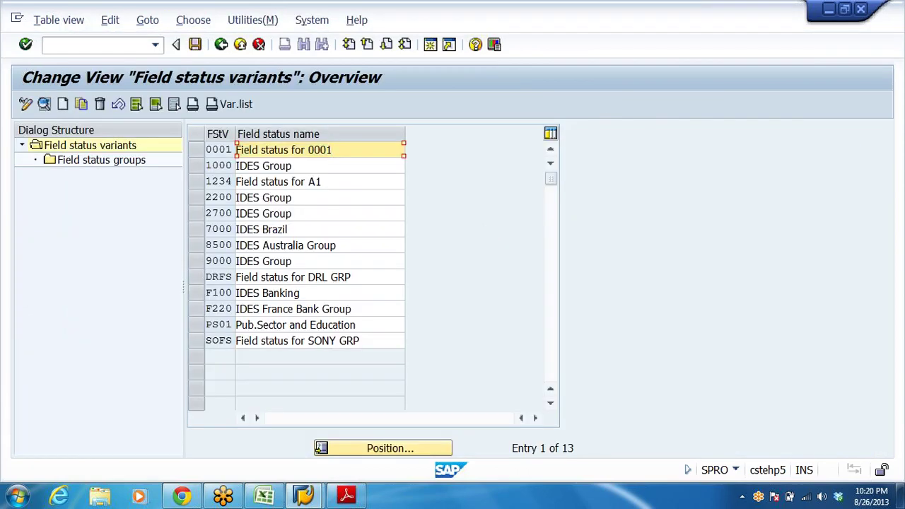
key(shift+Home)
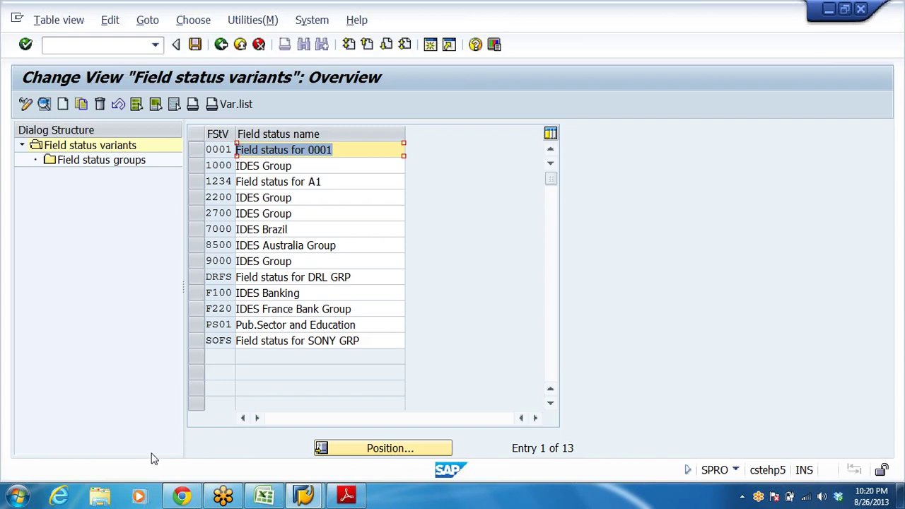
Select field status variant 0001 and display its field status groups
click(197, 151)
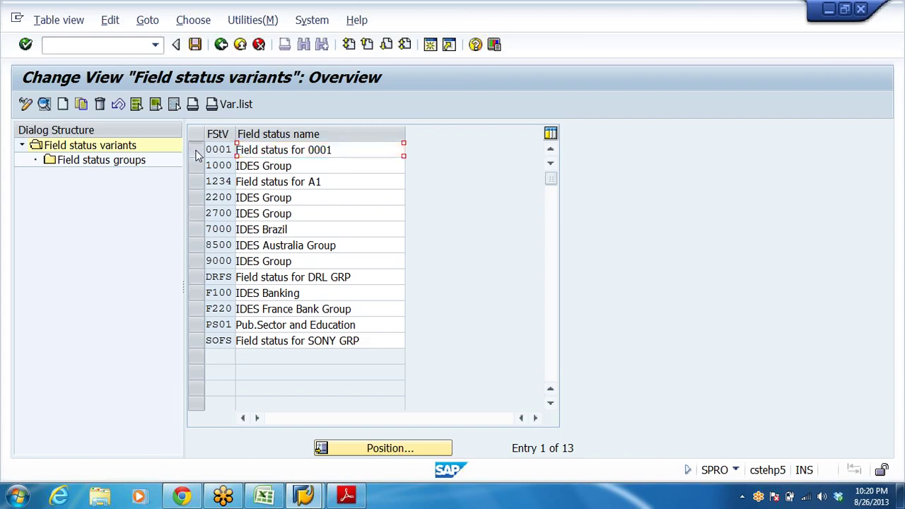
click(81, 161)
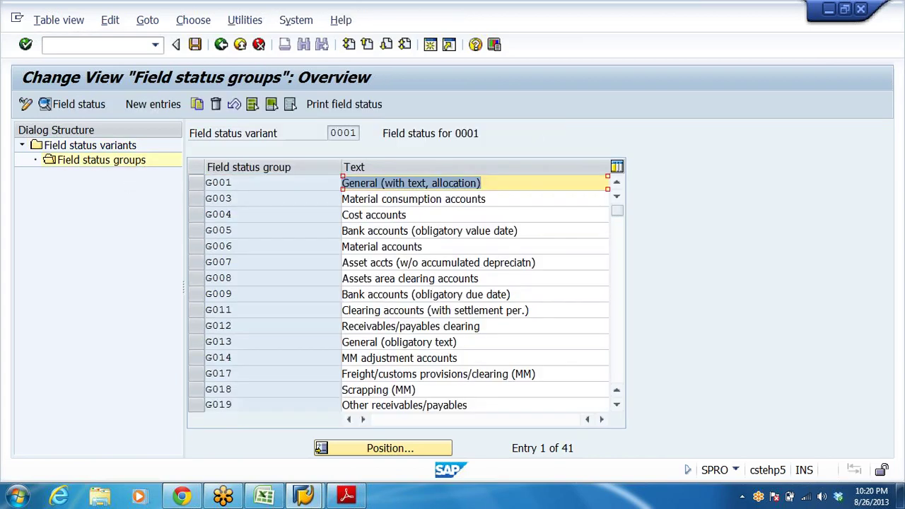
drag(575, 448, 518, 507)
Look through variant 0001's field status groups from G001 to ICCF, and return to the start of the list
click(220, 182)
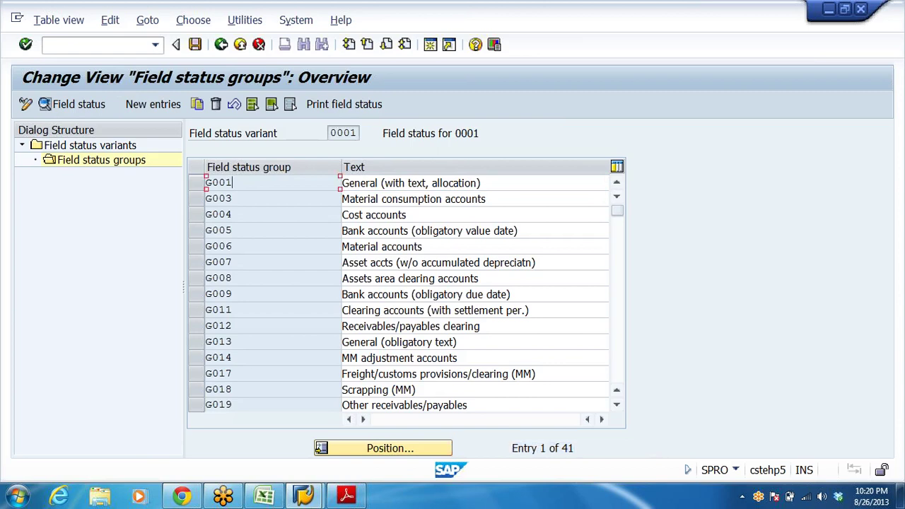
key(Down)
key(Down)
key(Down)
key(Down)
key(Down)
key(Down)
key(Down)
key(Down)
drag(617, 210, 616, 321)
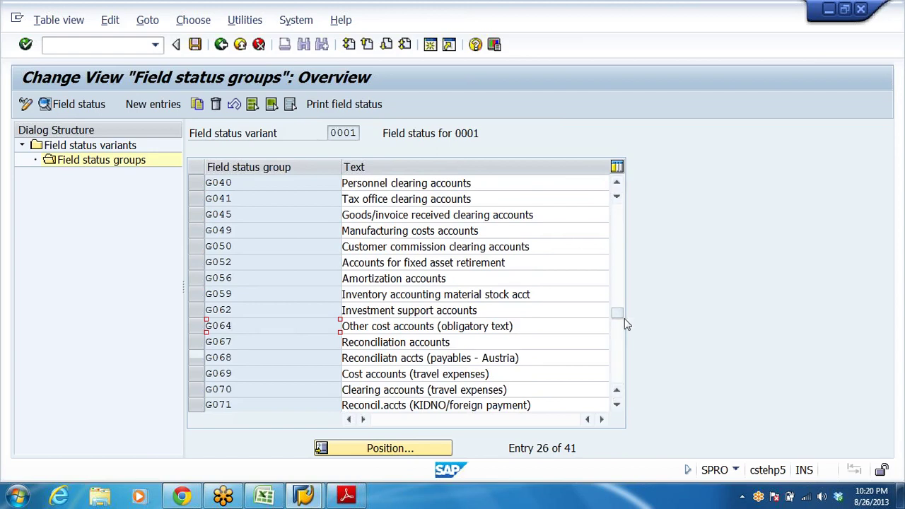
drag(616, 321, 602, 338)
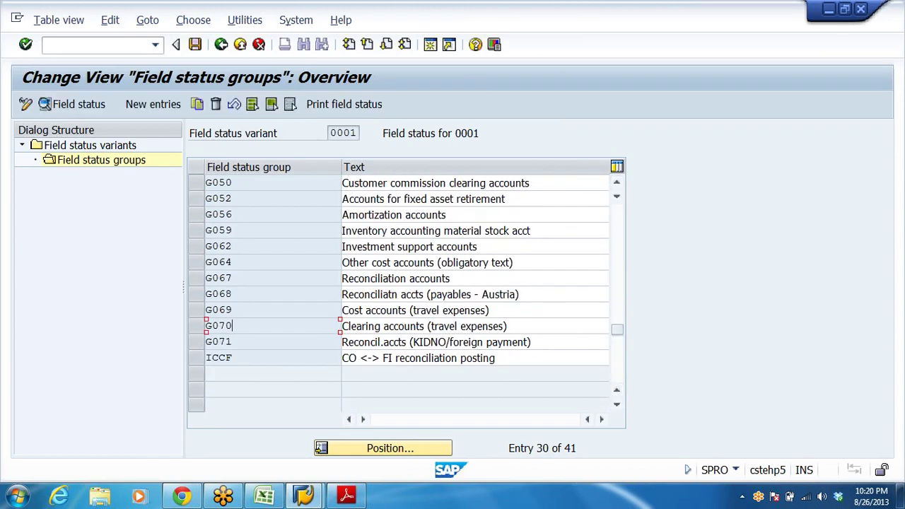
click(232, 342)
click(232, 358)
drag(656, 449, 417, 445)
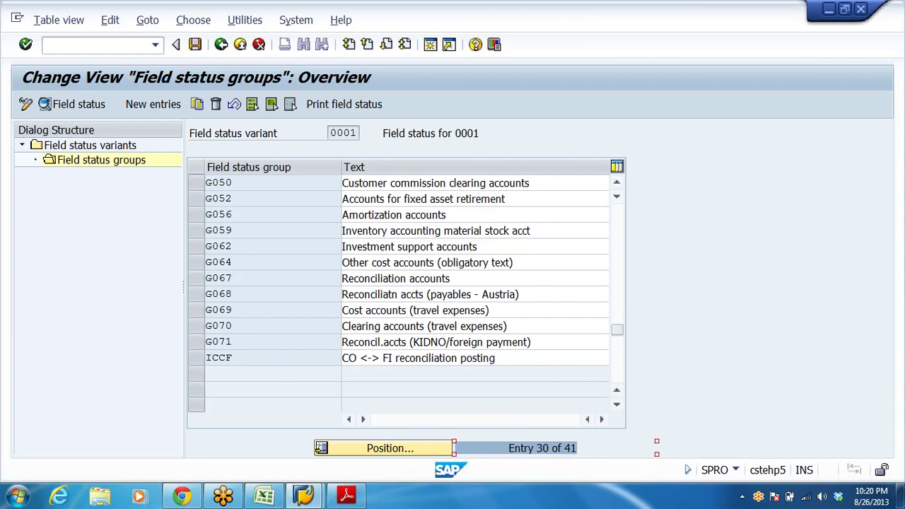
drag(616, 329, 616, 206)
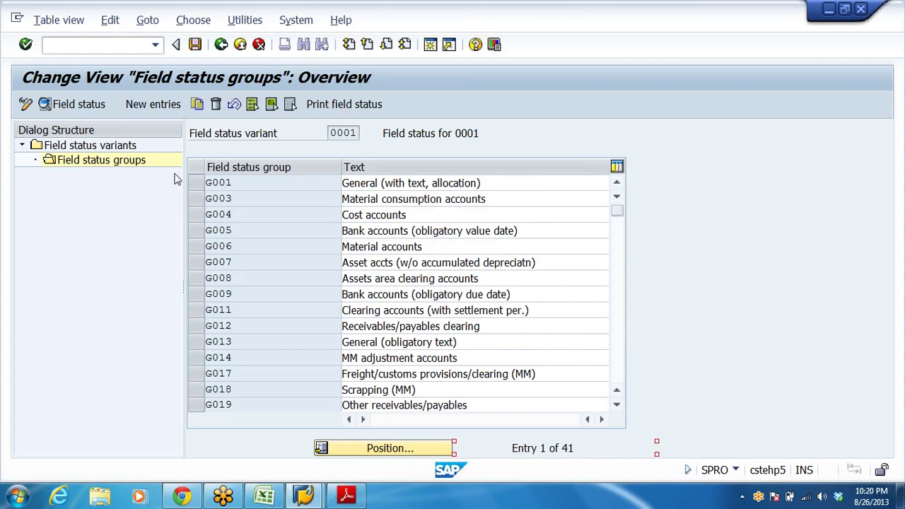
Open field status group G001, examine the field settings of its General data subgroup, and return to the group overview
click(273, 182)
click(377, 182)
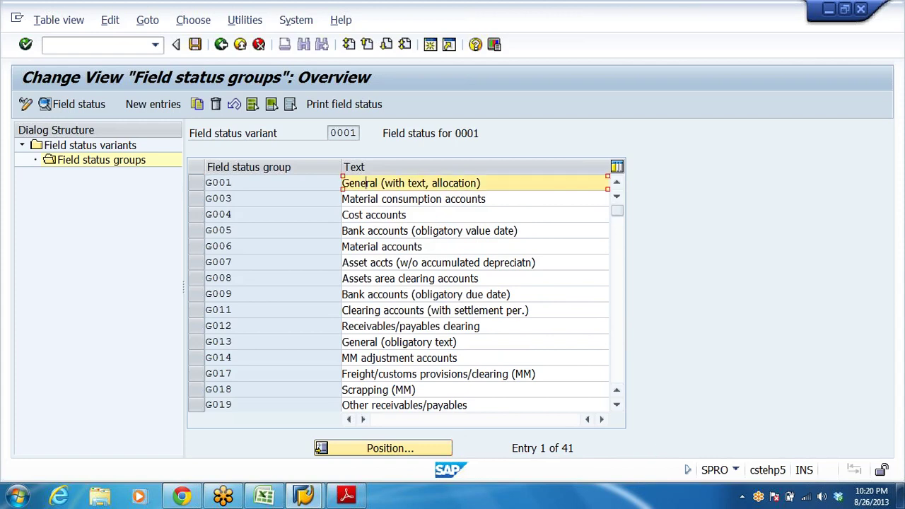
click(482, 182)
click(253, 185)
double_click(253, 185)
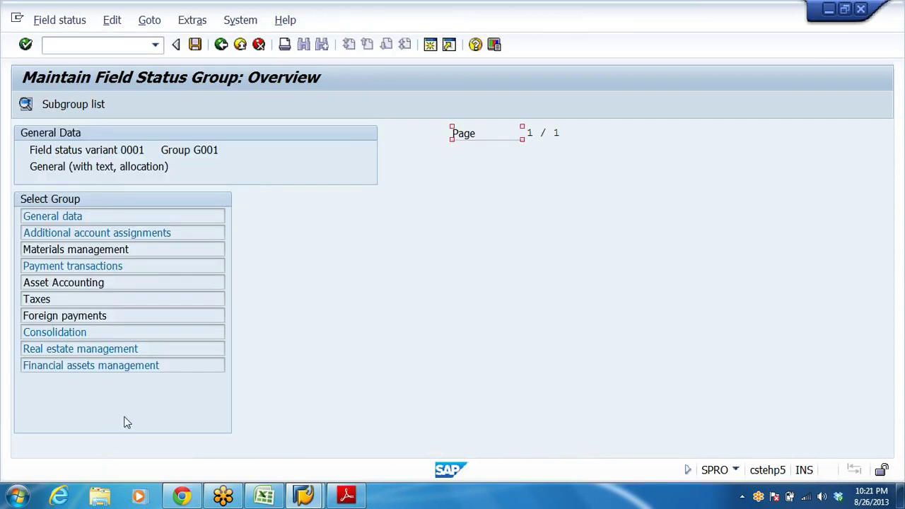
double_click(60, 219)
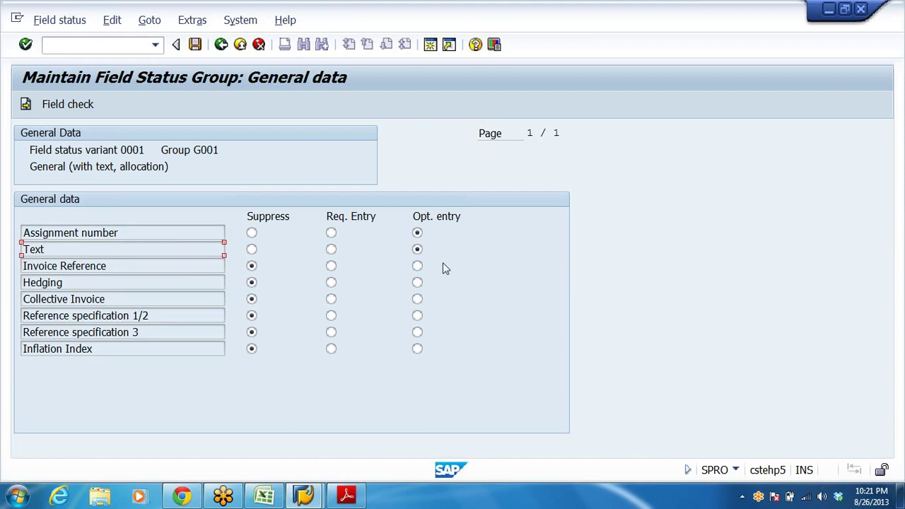
click(220, 44)
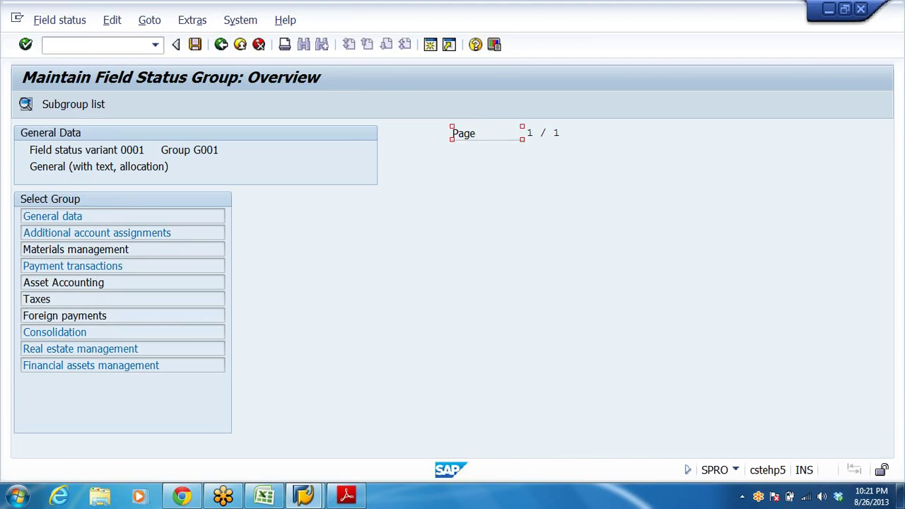
Examine the Additional account assignments settings of group G001 and return to the field status variants overview
double_click(89, 232)
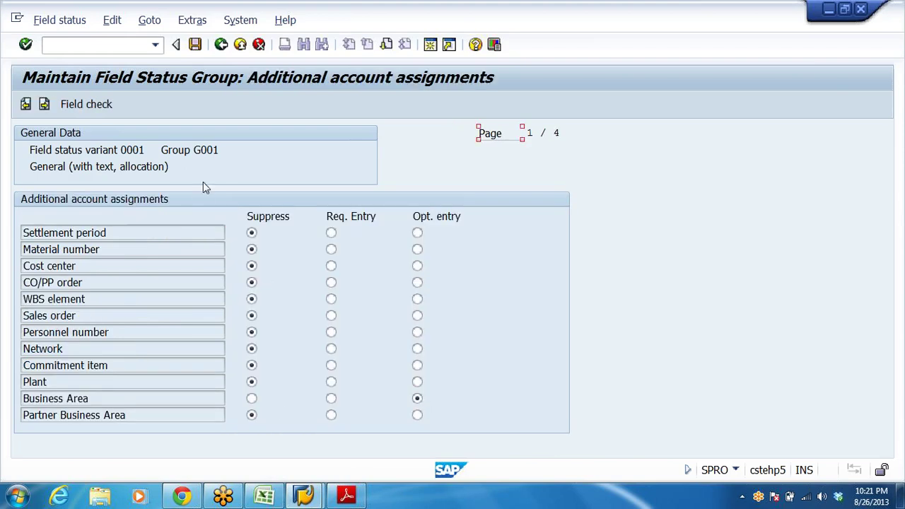
drag(151, 150, 103, 149)
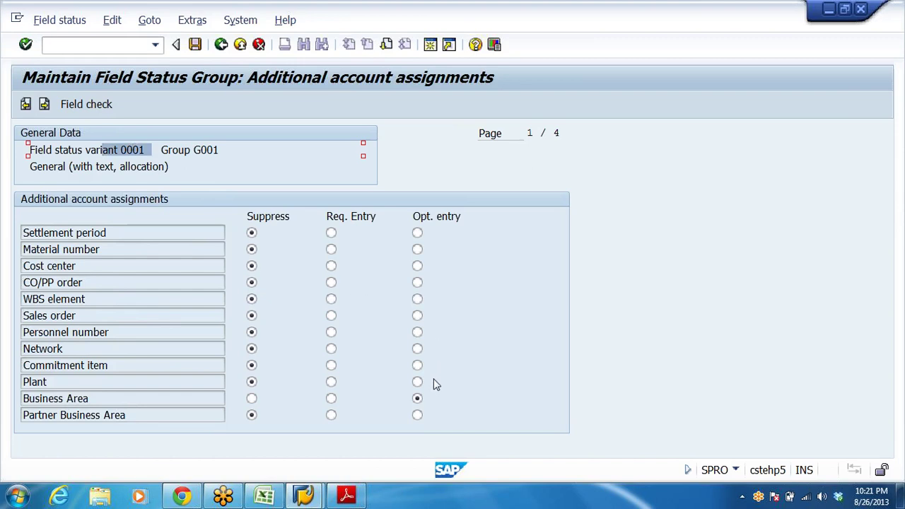
click(221, 45)
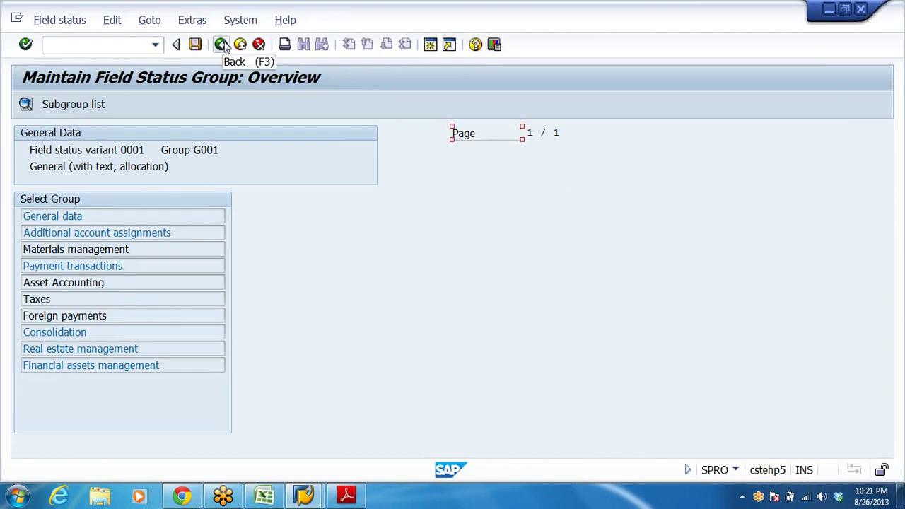
click(222, 45)
click(221, 45)
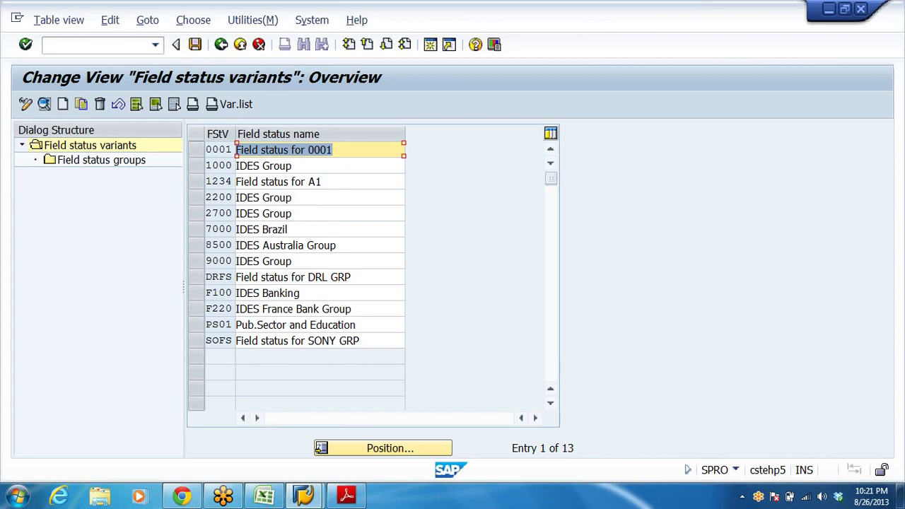
Copy field status variant 0001 and enter DRLF as the key of the new variant
click(332, 150)
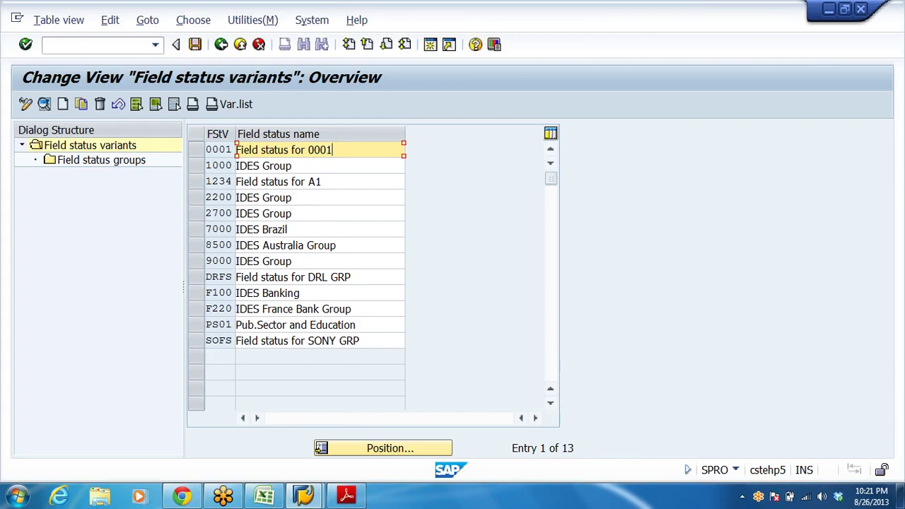
click(201, 151)
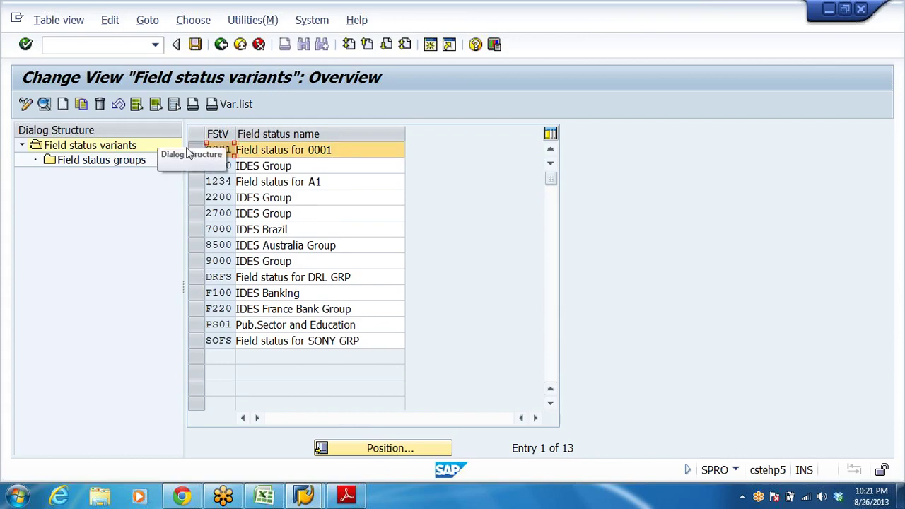
key(Tab)
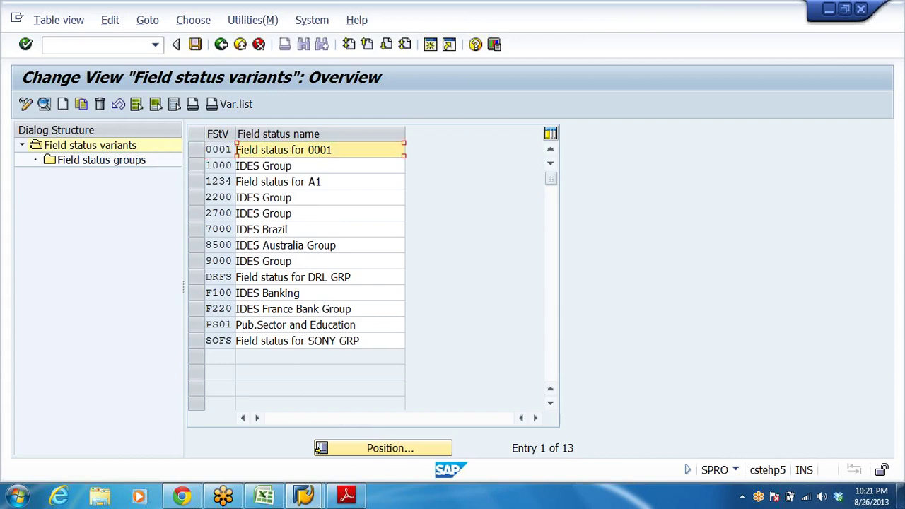
click(193, 149)
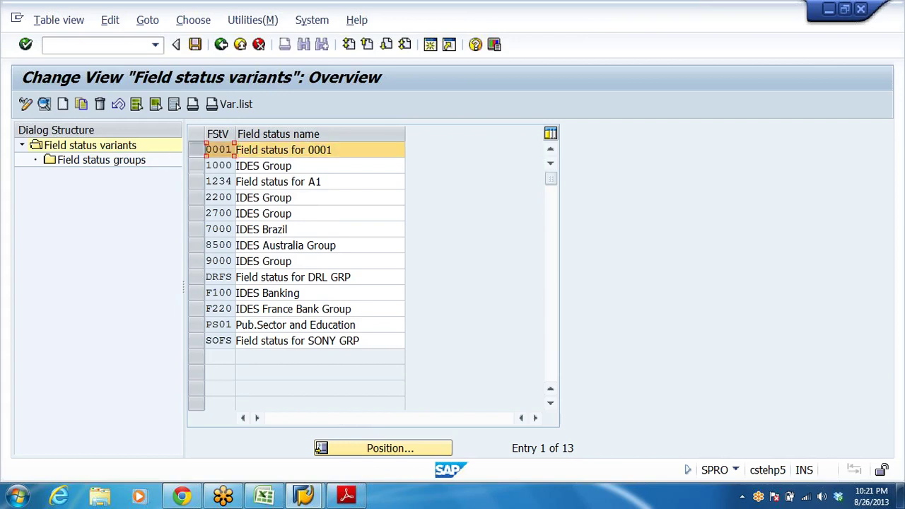
click(81, 105)
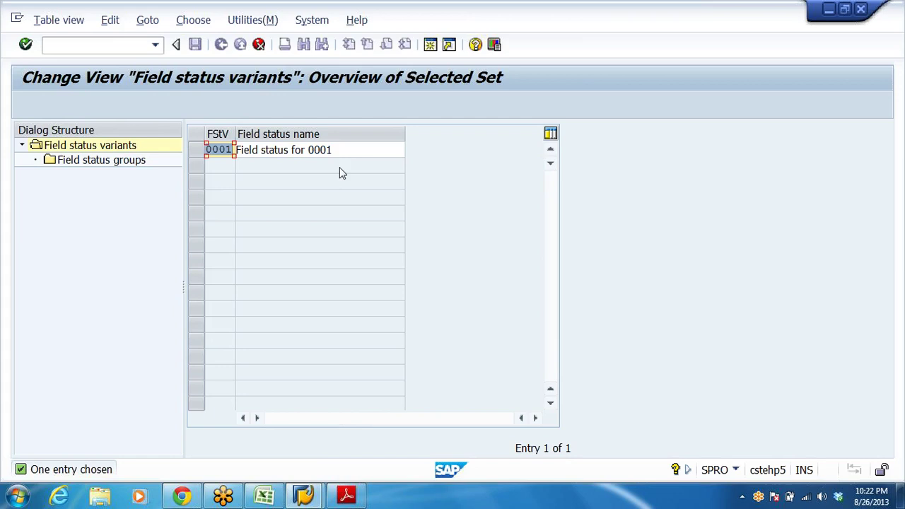
text(DR)
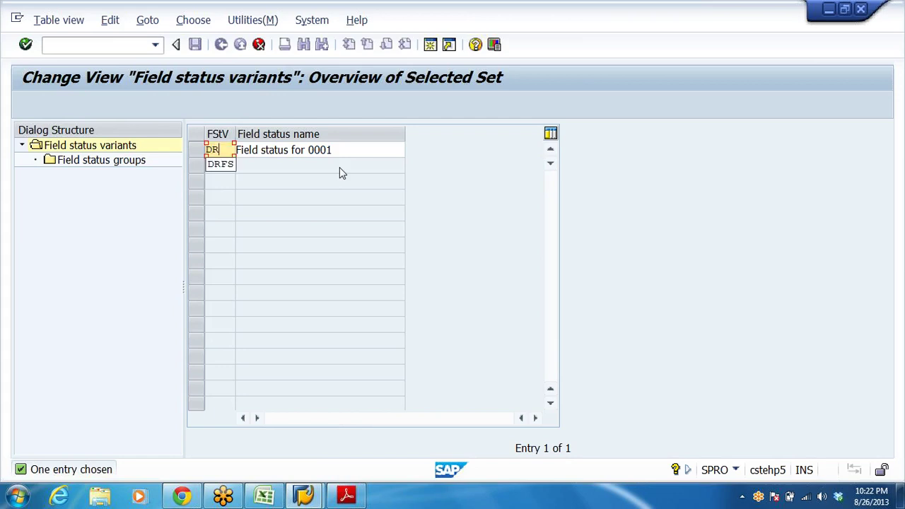
text(L)
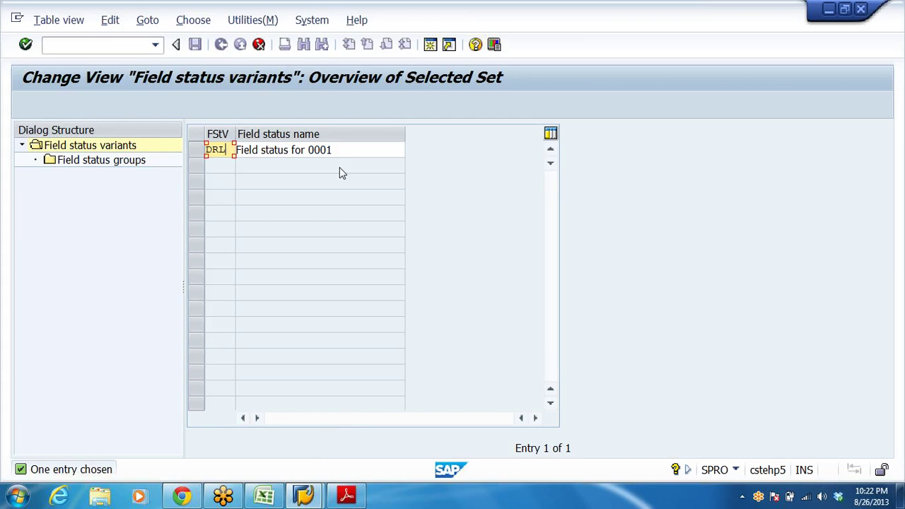
text(F)
Change the copied variant's field status name to "Field status for DRL"
click(333, 149)
key(BackSpace)
key(BackSpace)
key(BackSpace)
key(BackSpace)
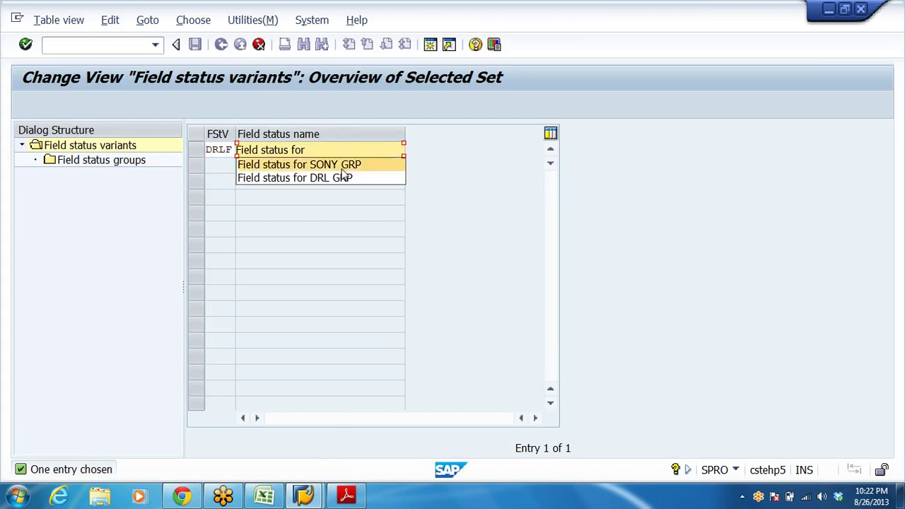
click(346, 177)
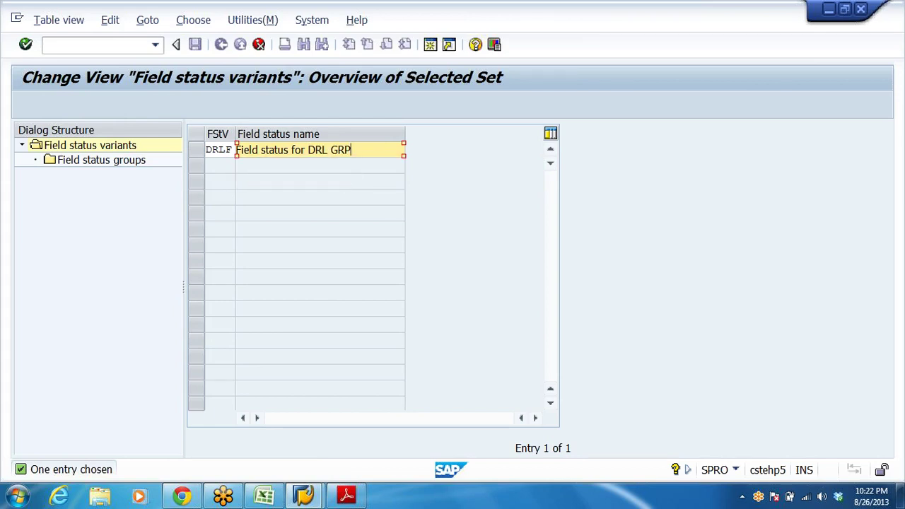
key(BackSpace)
key(BackSpace)
key(BackSpace)
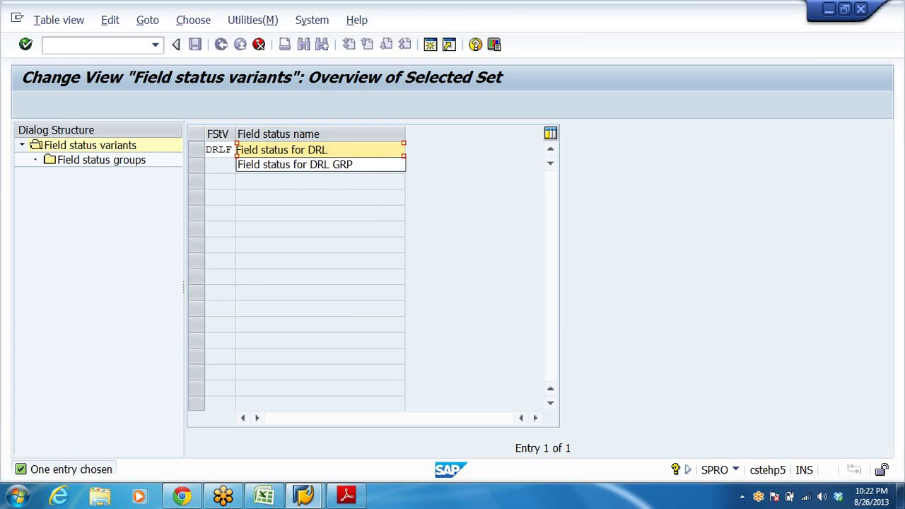
Complete the copy of the variant with all of its dependent entries
key(Return)
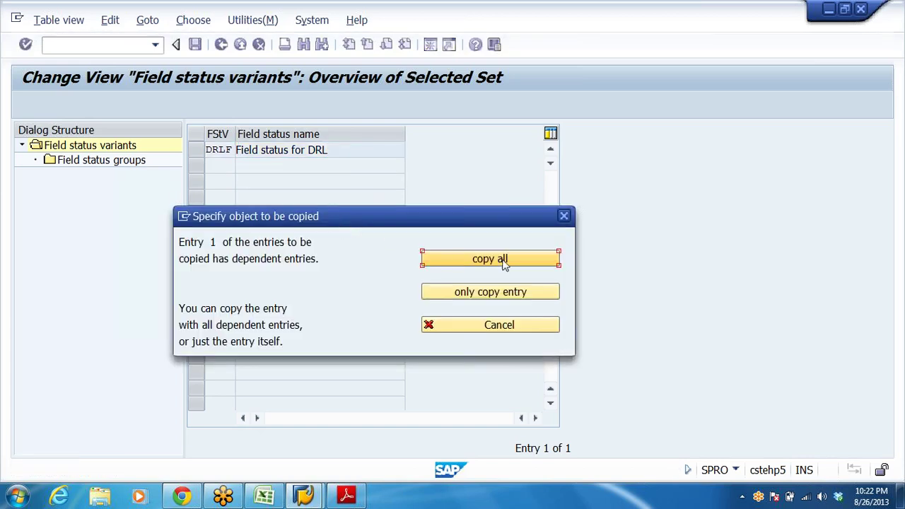
click(501, 259)
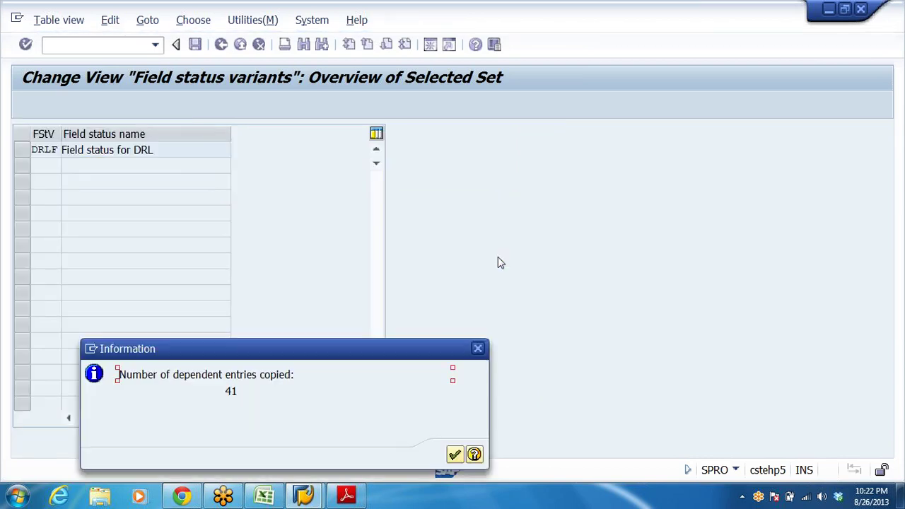
click(455, 454)
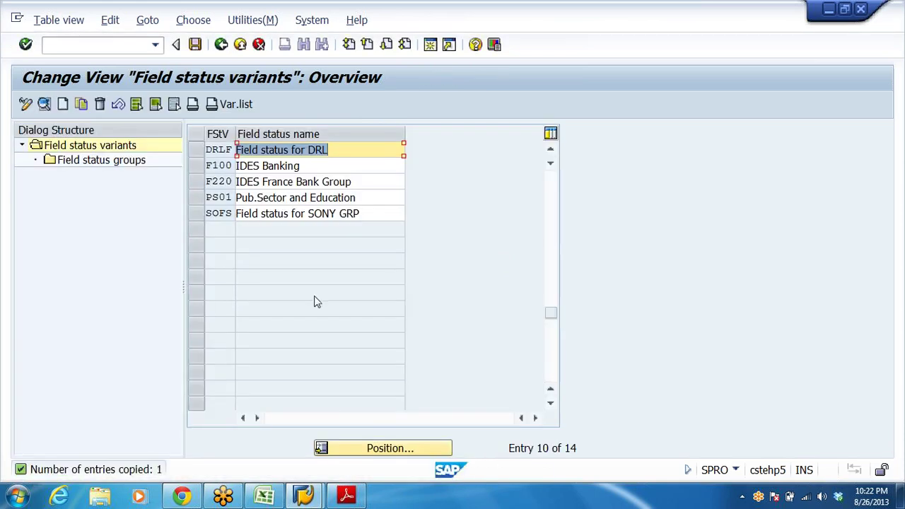
Select field status variant DRLF and display its field status groups
click(211, 150)
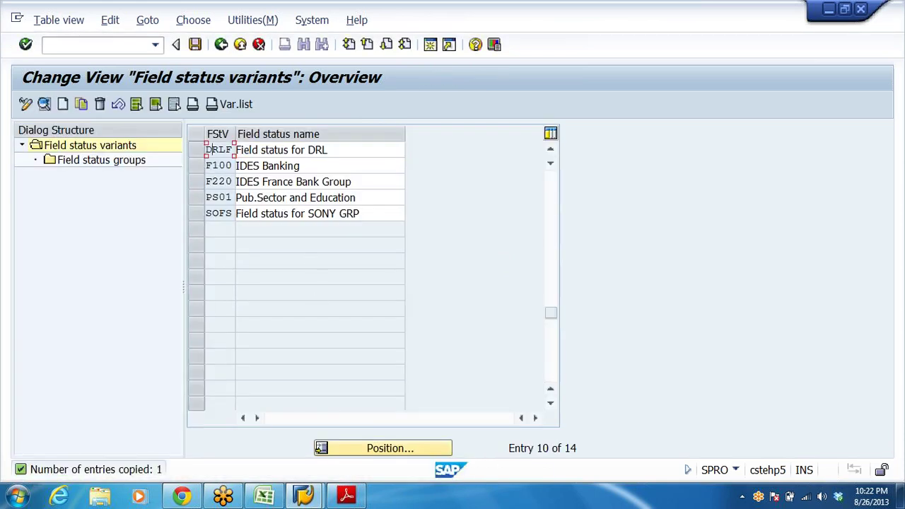
key(Tab)
mouse_move(181, 496)
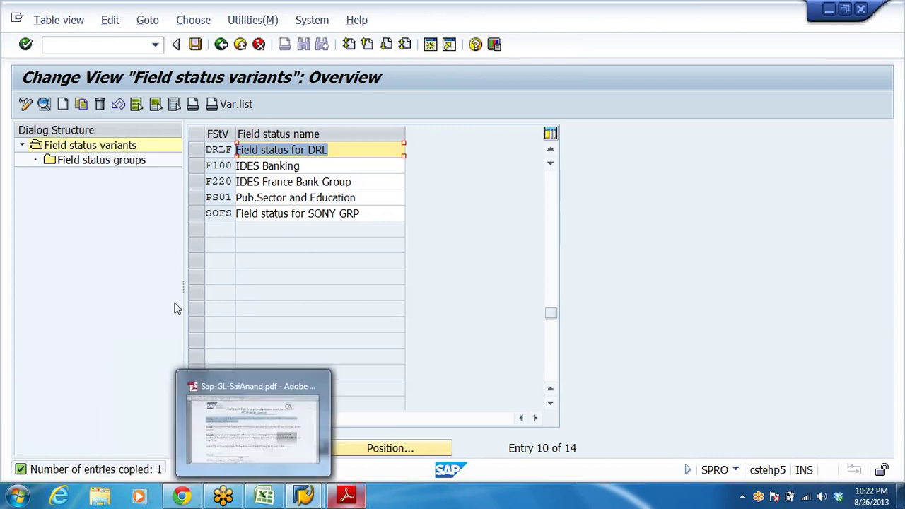
click(197, 152)
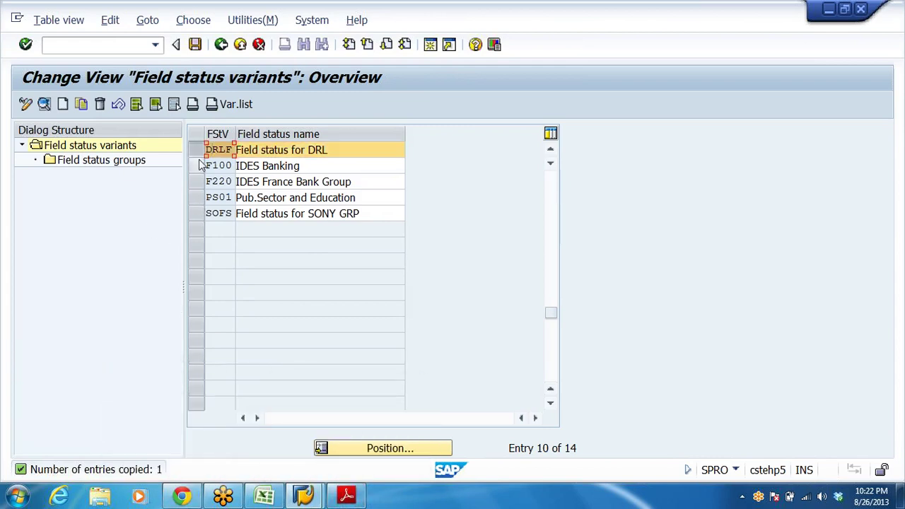
double_click(83, 161)
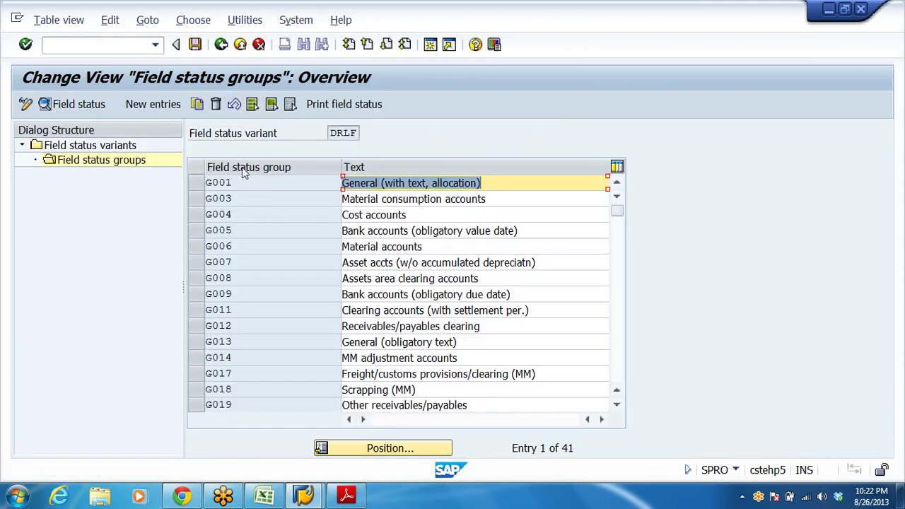
click(328, 133)
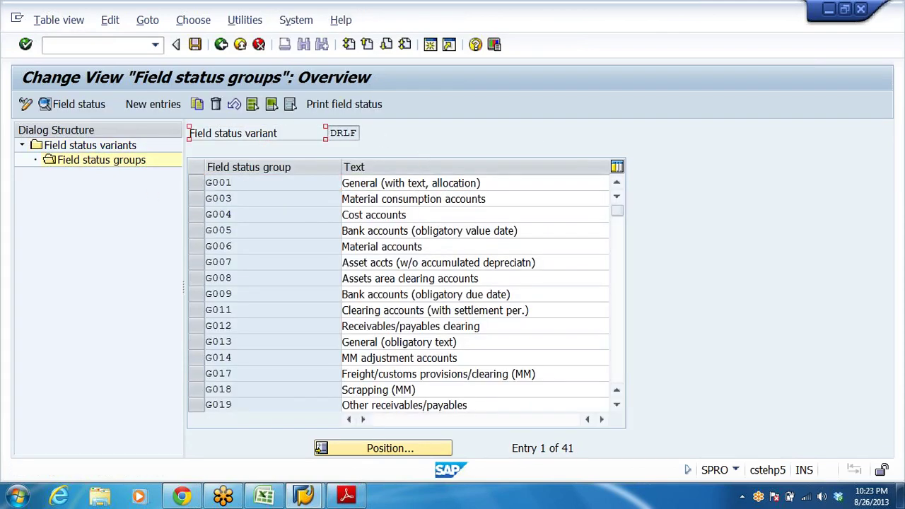
In the General data subgroup of field status group G001, make Text a required entry and return to the subgroup overview
double_click(244, 185)
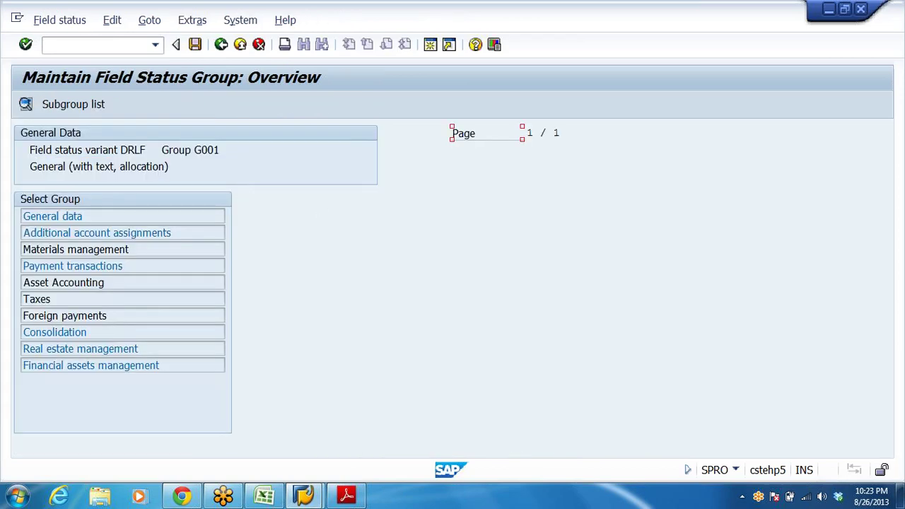
double_click(80, 216)
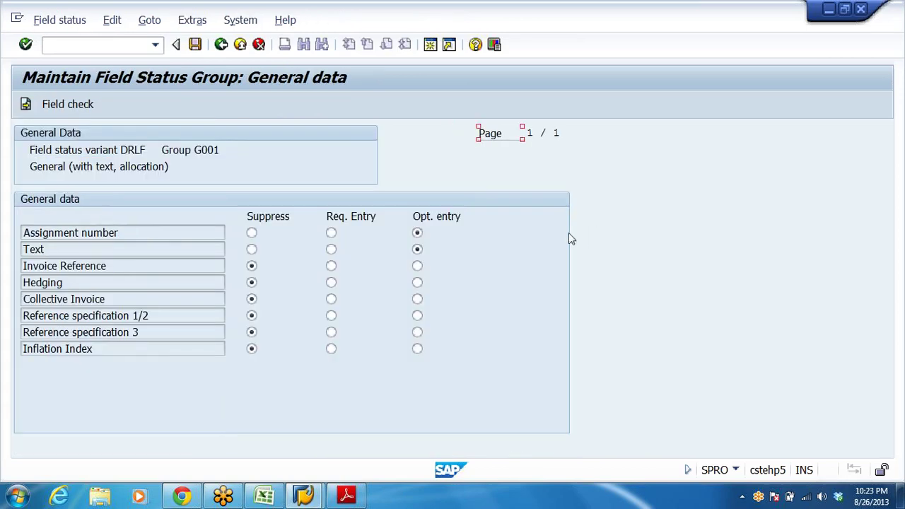
click(332, 252)
click(220, 44)
In group G001's Additional account assignments, make Business Area a required entry and leave the subgroup
double_click(170, 232)
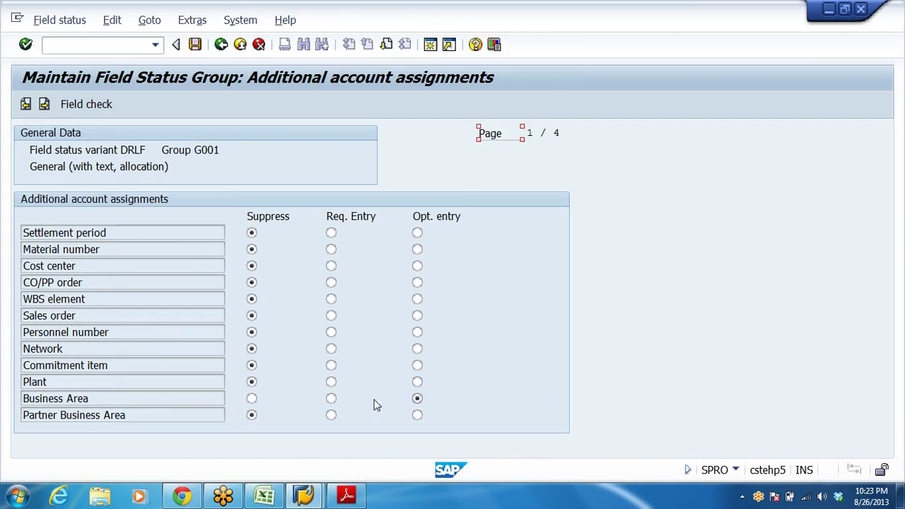
click(331, 398)
click(221, 44)
Save the field status variant settings under customizing request CSTK900068
click(299, 273)
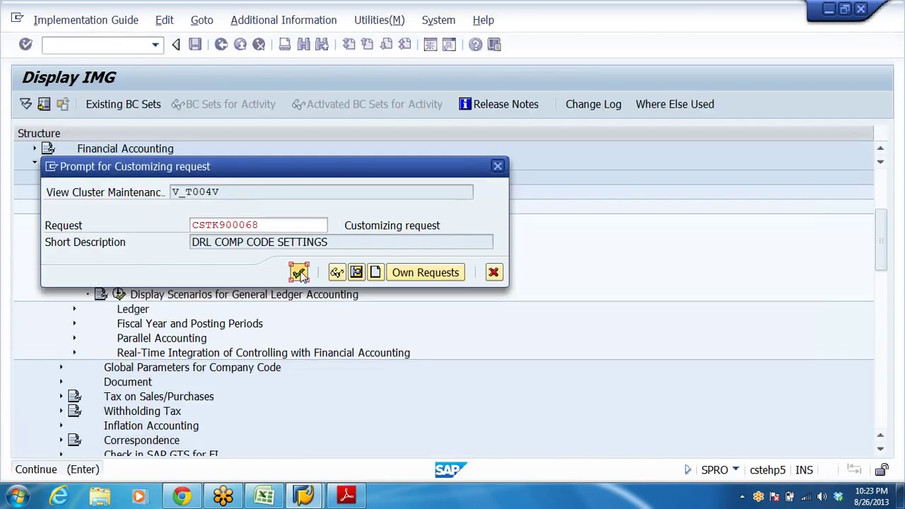
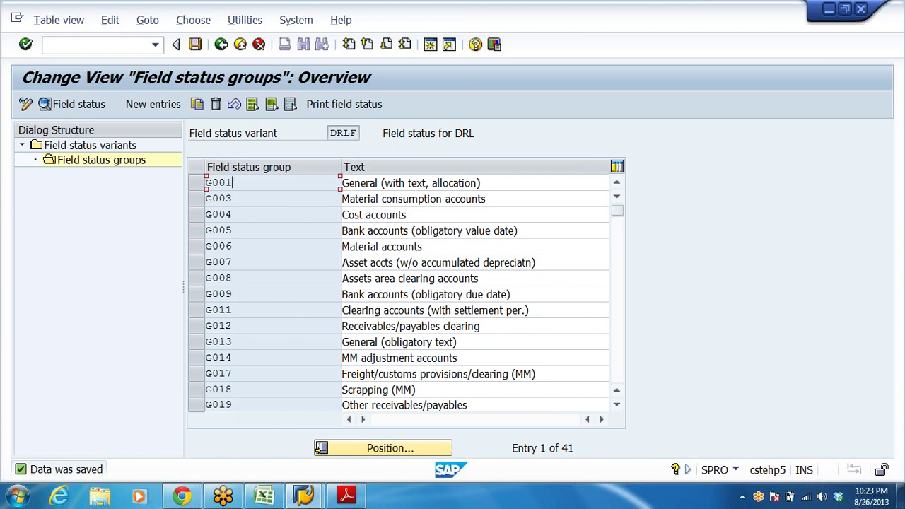
click(195, 44)
click(195, 44)
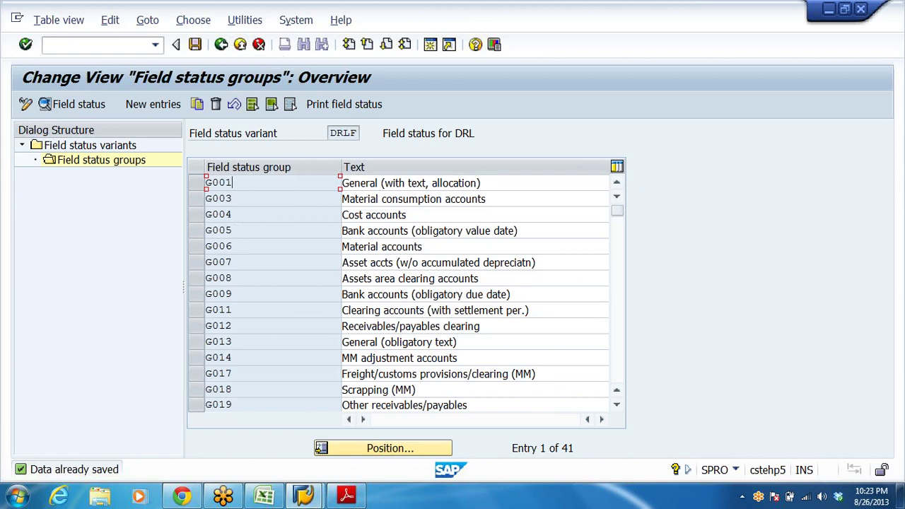
Reopen group G001 briefly, and look through DRLF's cost, bank, material and asset account groups in the group list
double_click(244, 182)
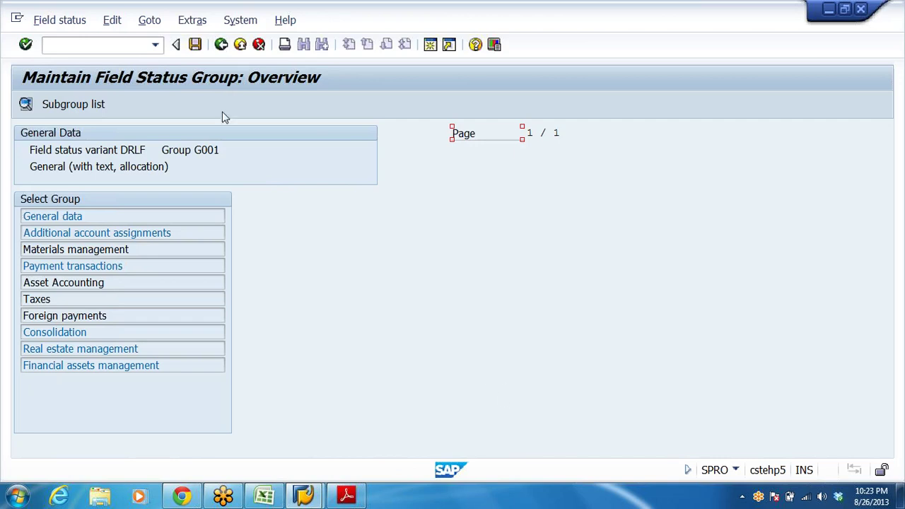
click(221, 44)
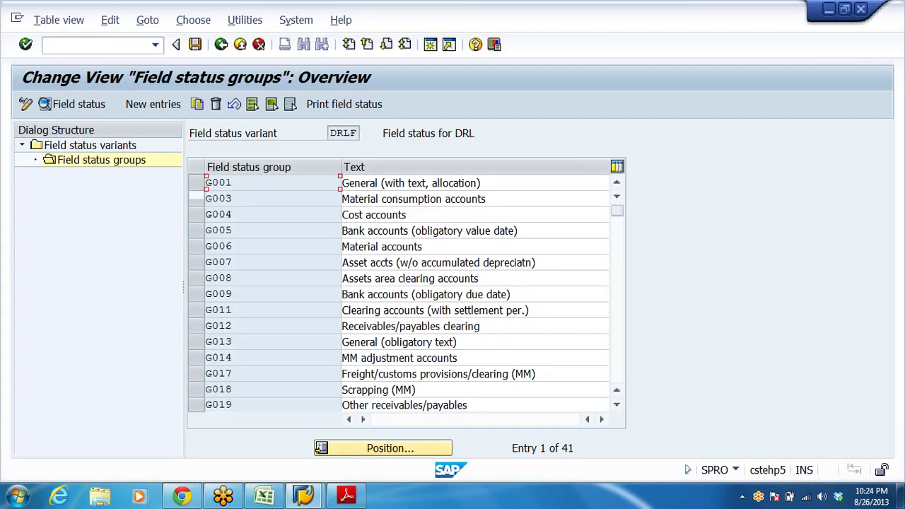
double_click(218, 230)
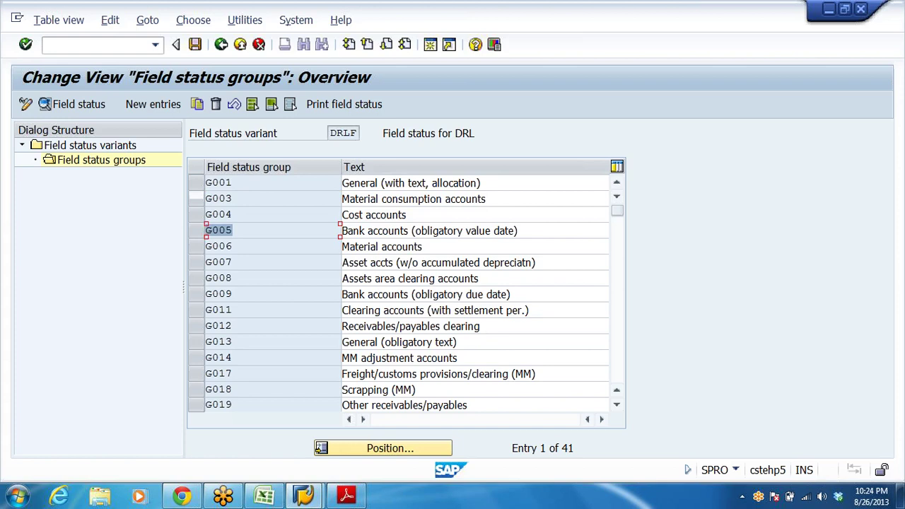
click(429, 230)
double_click(218, 214)
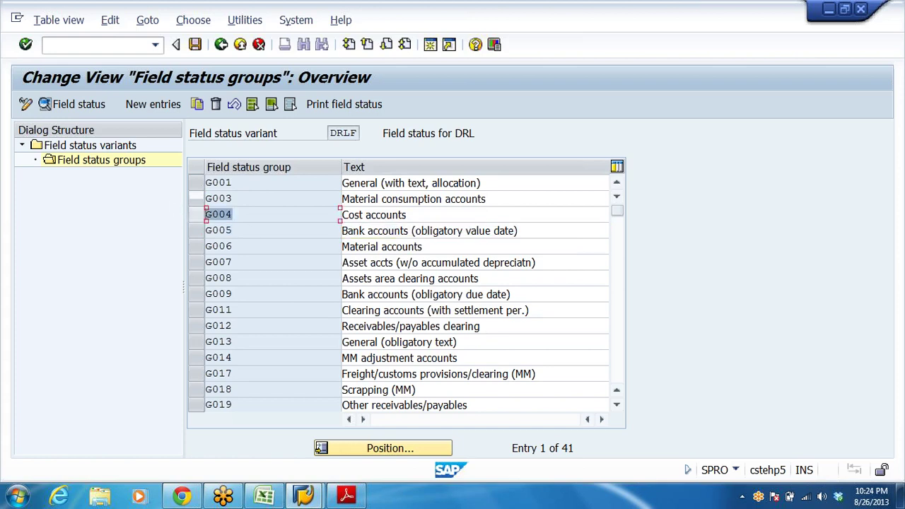
click(388, 214)
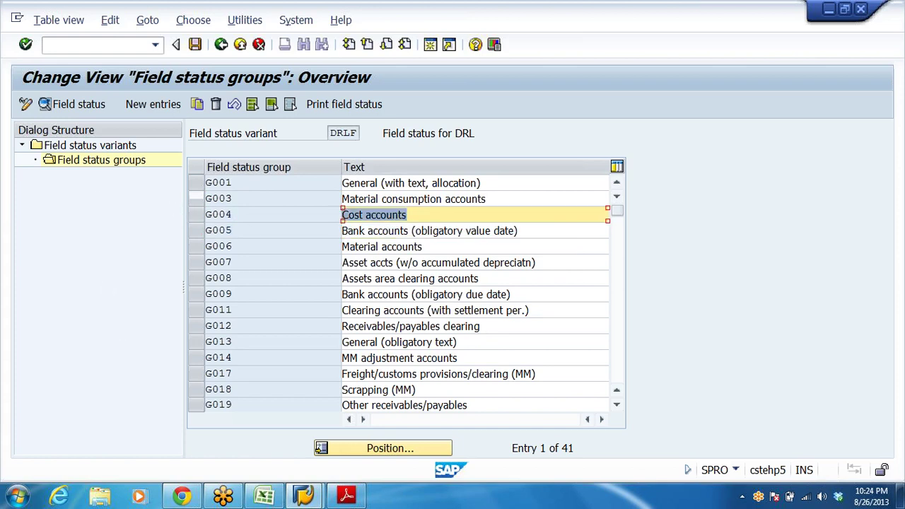
key(Up)
key(Down)
key(Down)
key(Down)
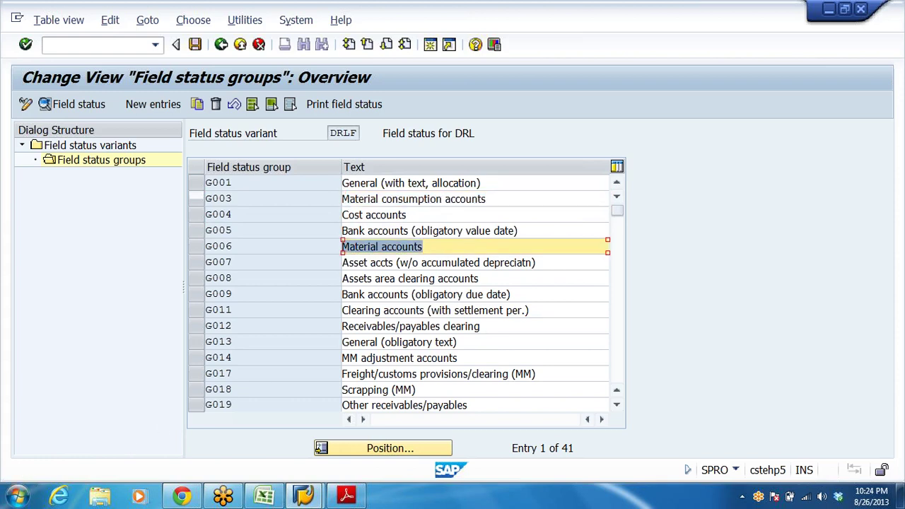
key(Down)
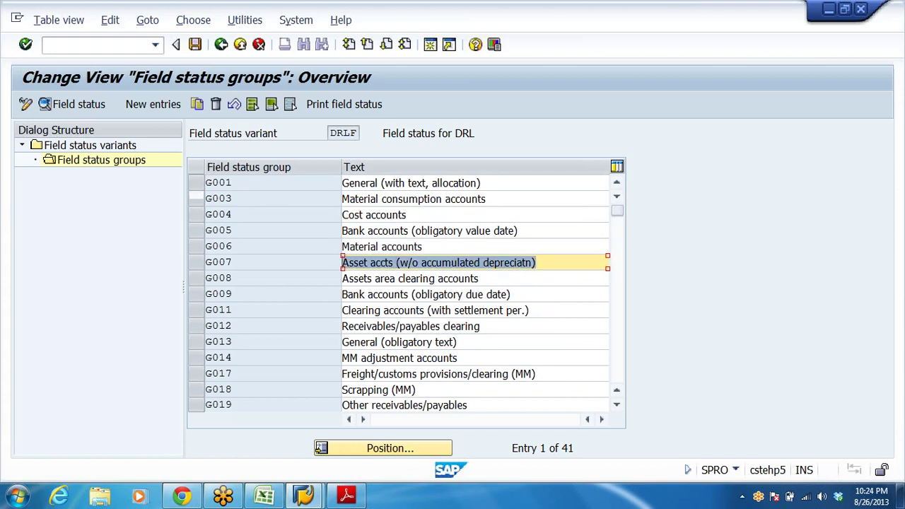
key(Tab)
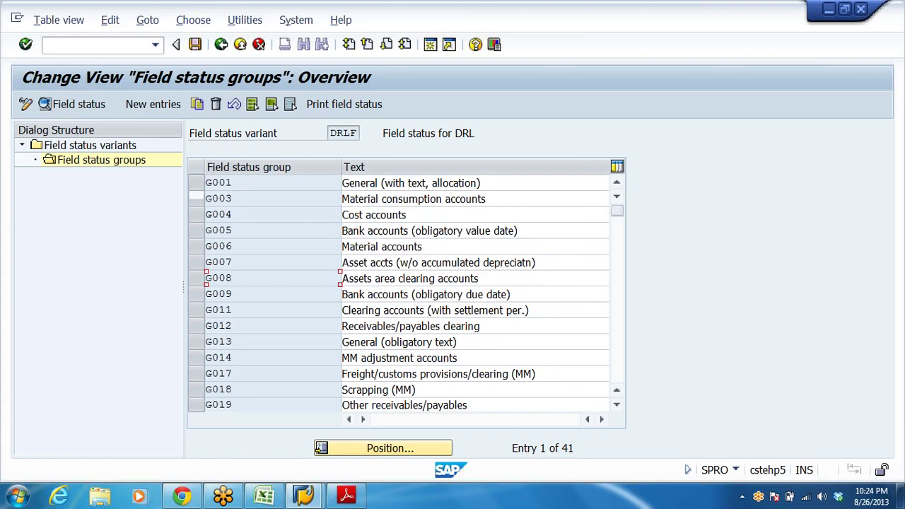
Examine the Additional account assignments settings of field status group G004 and return to its subgroup overview
double_click(238, 214)
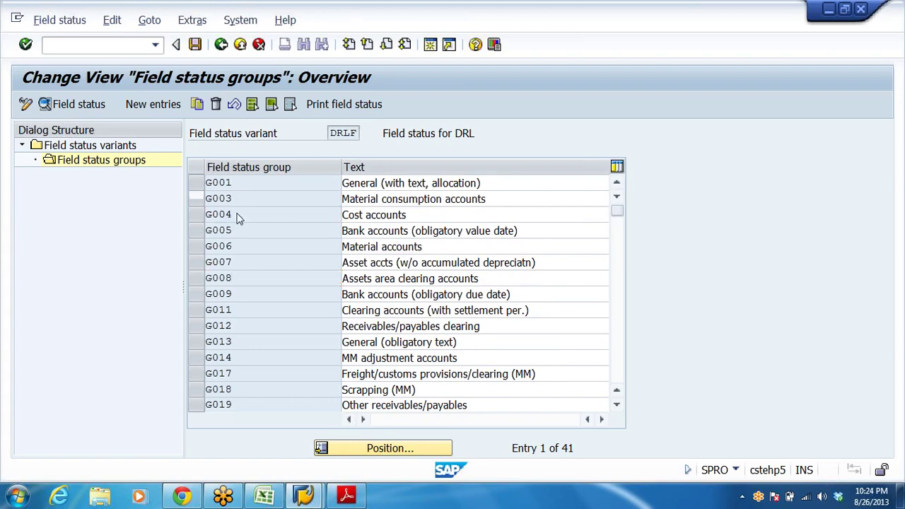
click(75, 232)
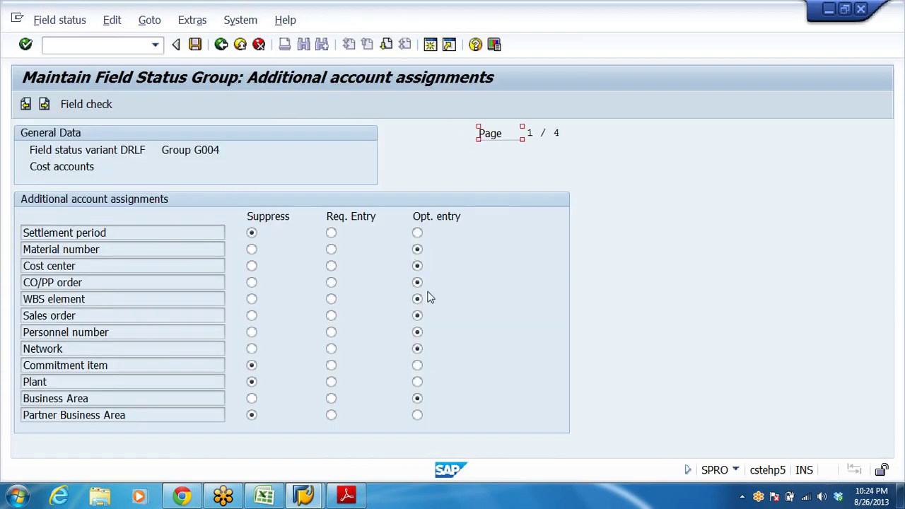
click(221, 45)
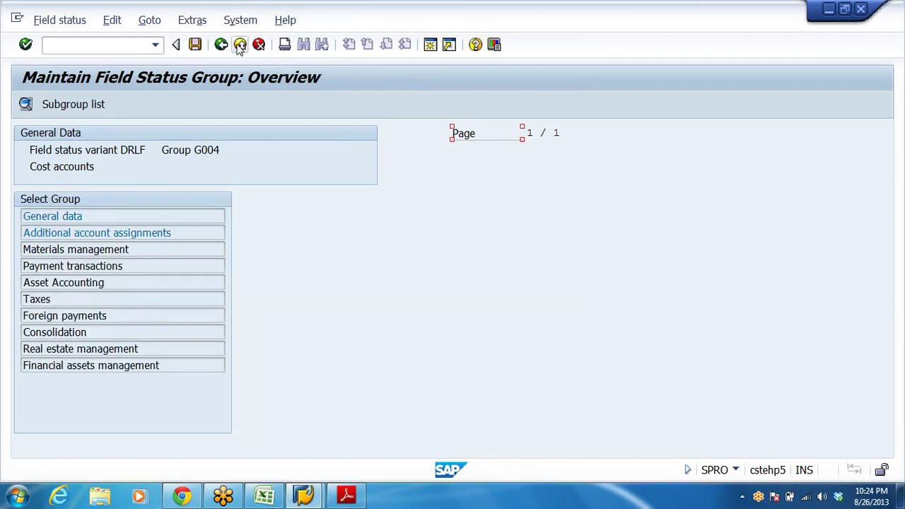
Leave group G004, save variant DRLF's field status groups and return to the implementation guide structure
click(220, 45)
click(219, 198)
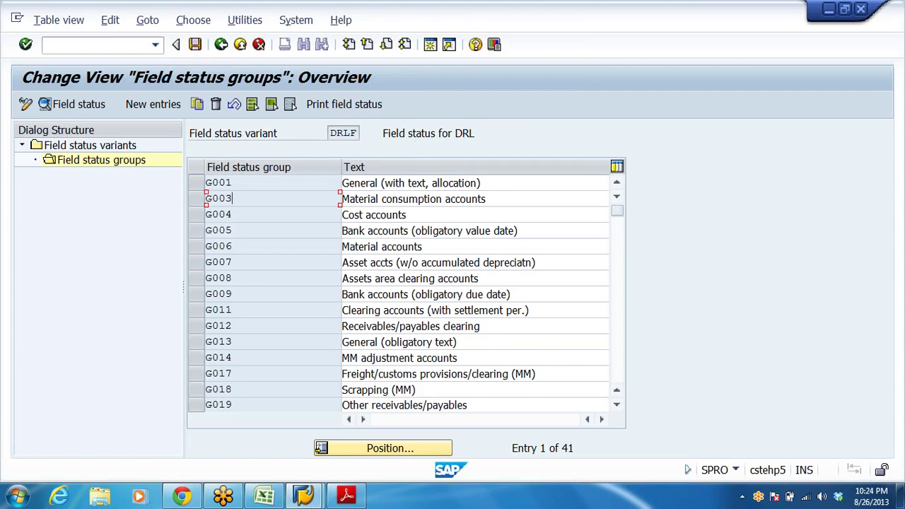
click(195, 44)
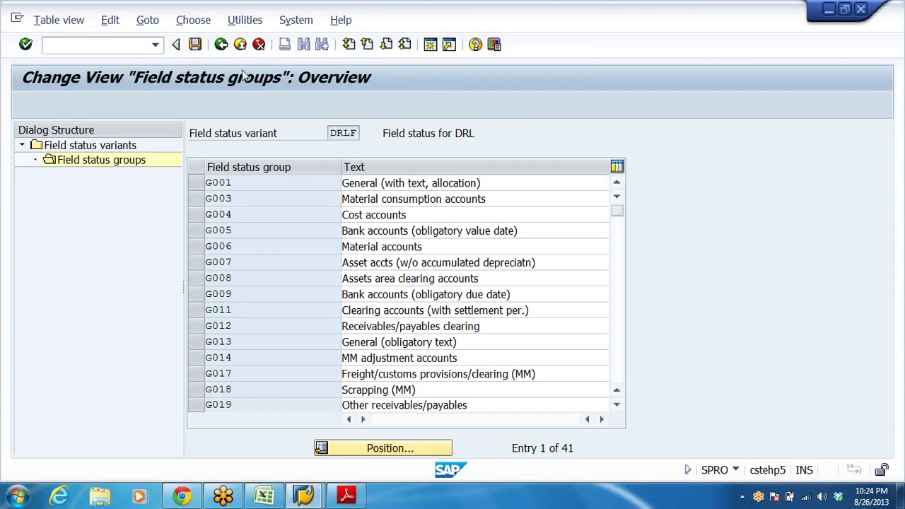
click(221, 44)
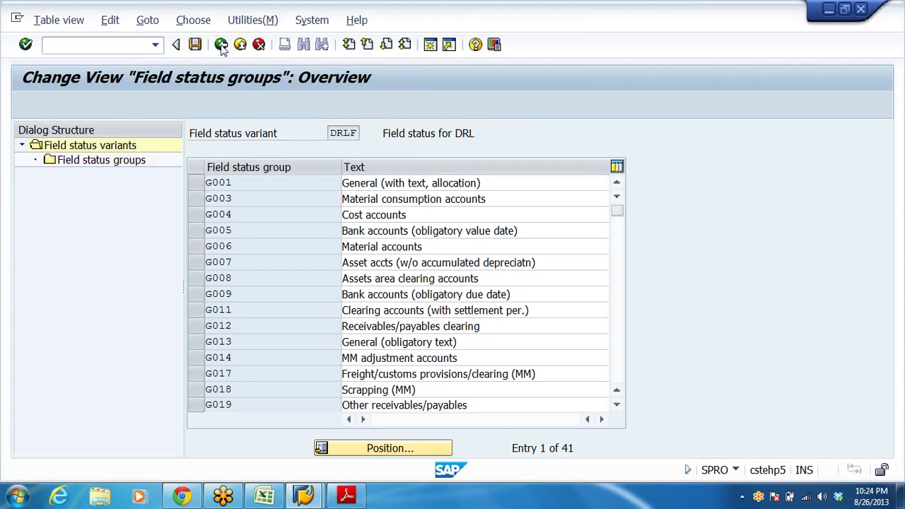
click(220, 45)
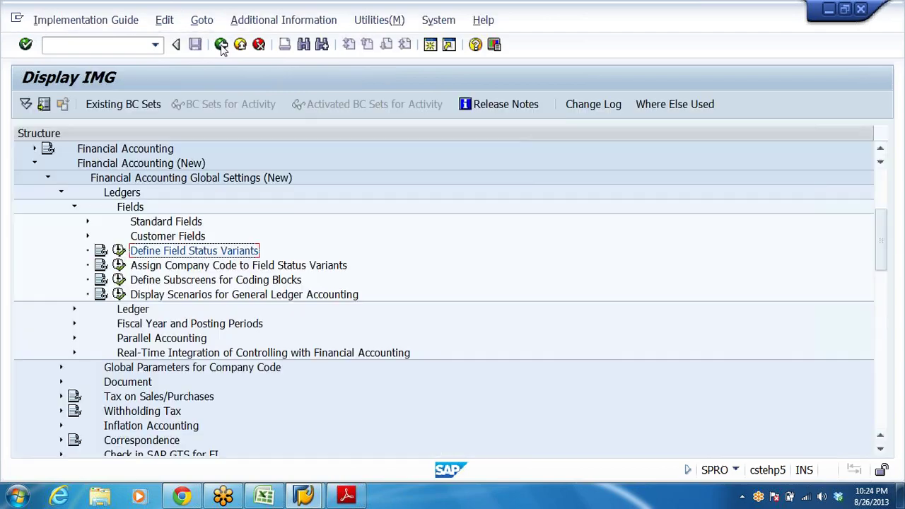
Open the Assign Company Code to Field Status Variants activity and position the list at company code DRL
click(206, 269)
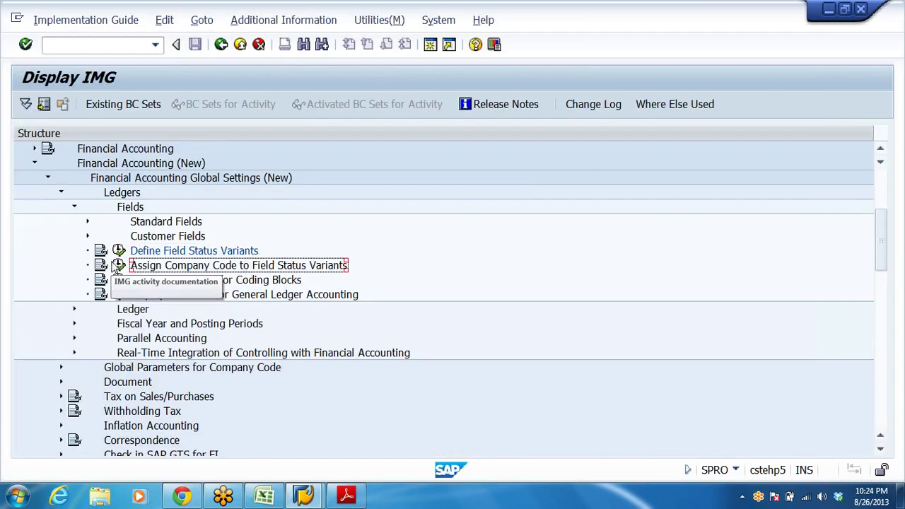
click(118, 265)
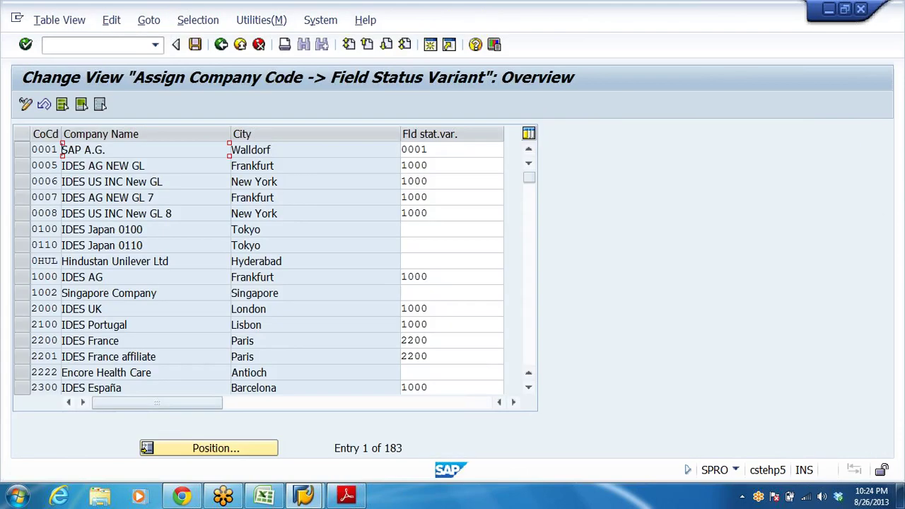
click(206, 456)
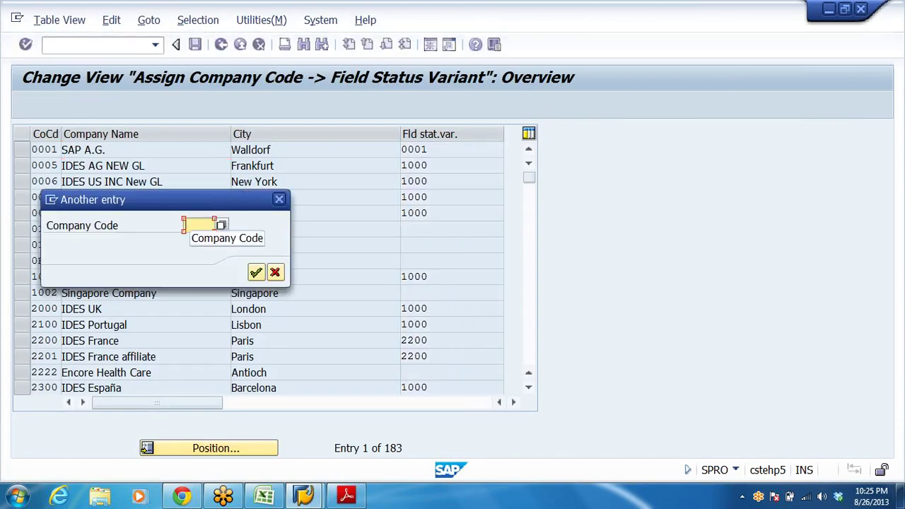
text(D)
key(Down)
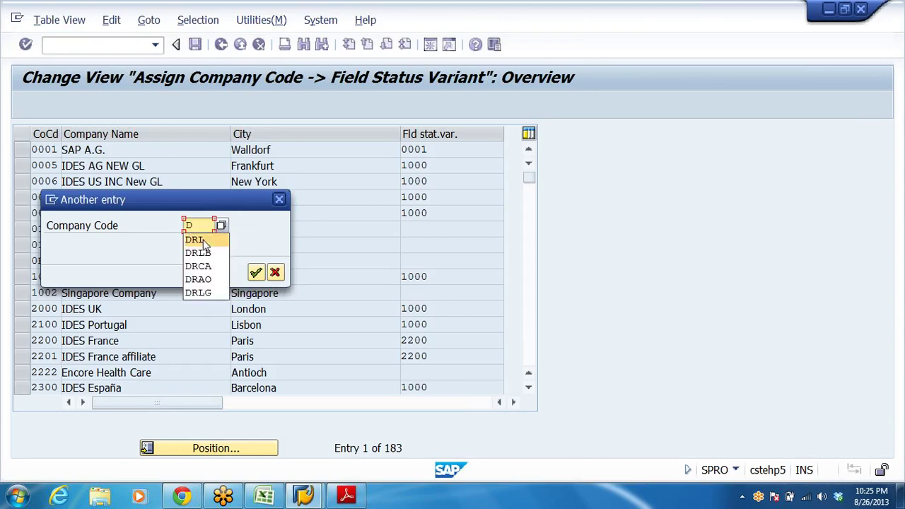
key(Return)
key(Return)
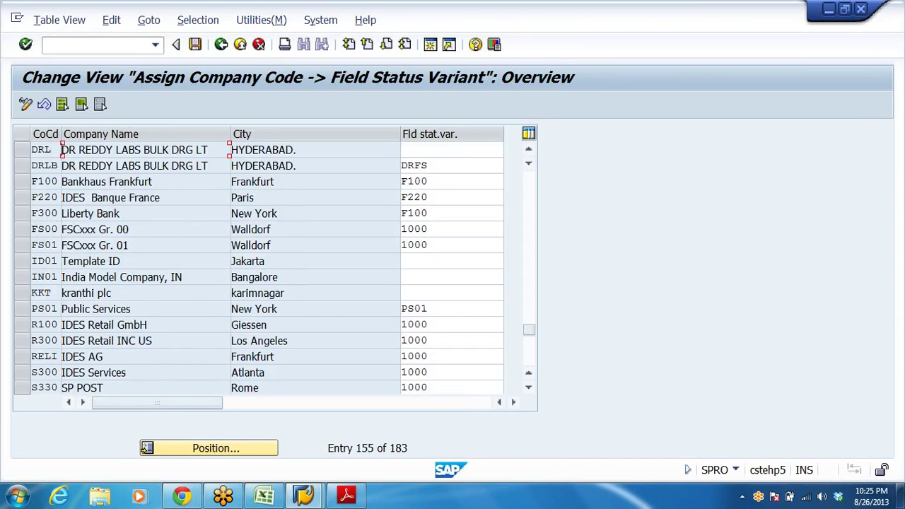
Assign field status variant DRLF to company code DRL, save it under customizing request CSTK900068 and return to the implementation guide
click(424, 150)
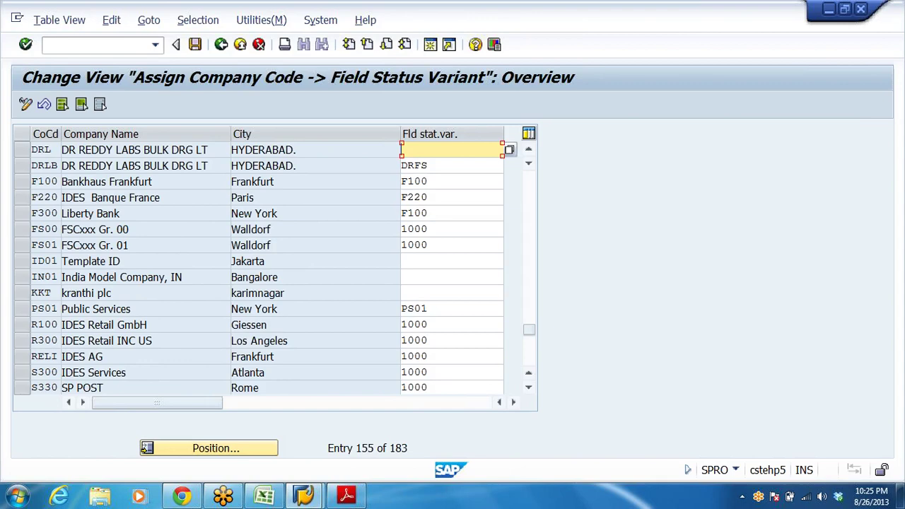
text(DRLF)
click(195, 44)
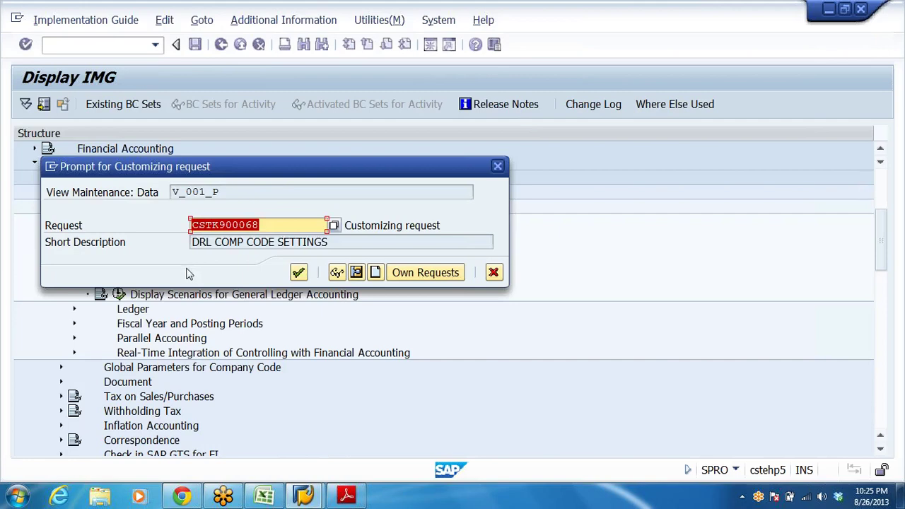
click(298, 273)
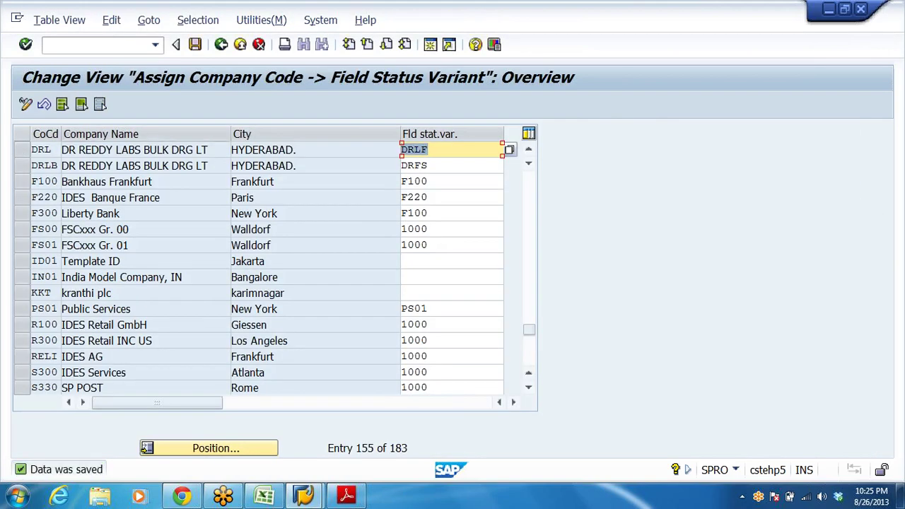
click(41, 150)
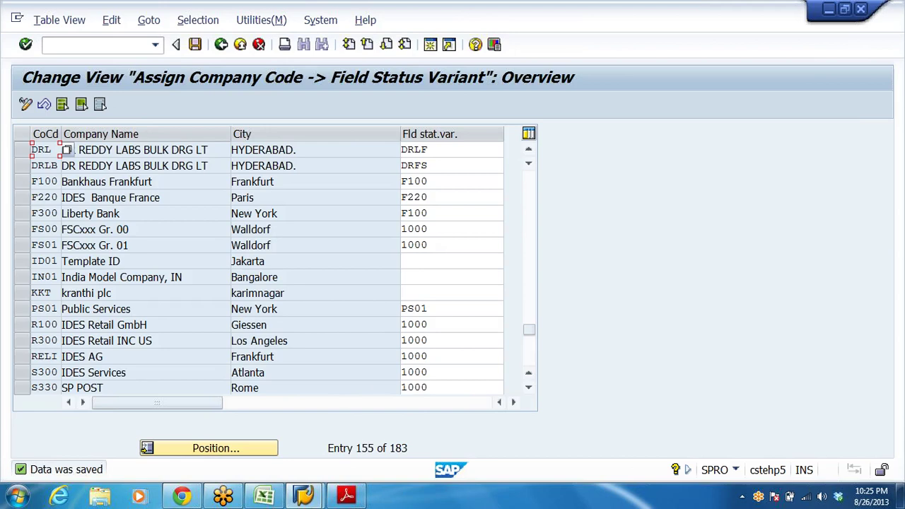
click(221, 44)
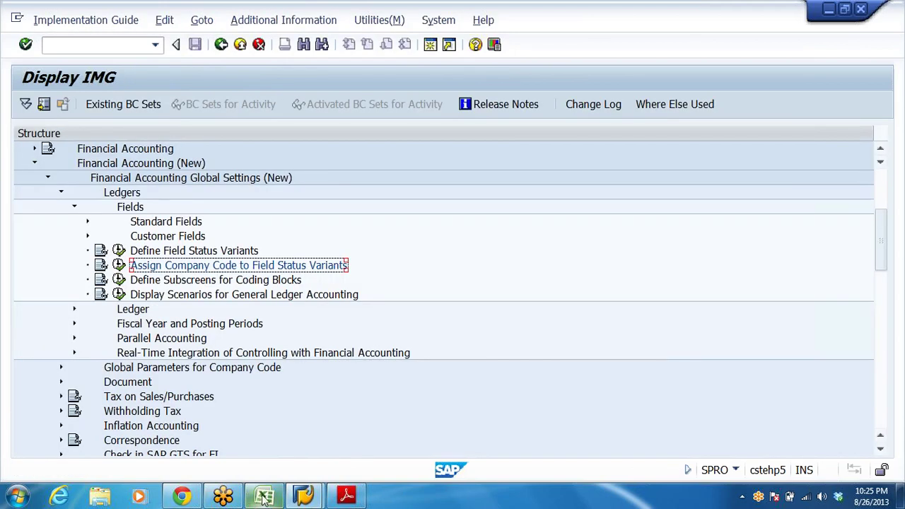
Switch to the DRL_GRP Excel workbook and examine items 16 and 17, covering document types, number ranges and tolerance groups, on the ORG STRUCTURE sheet
click(264, 495)
scroll(249, 410, down, 3)
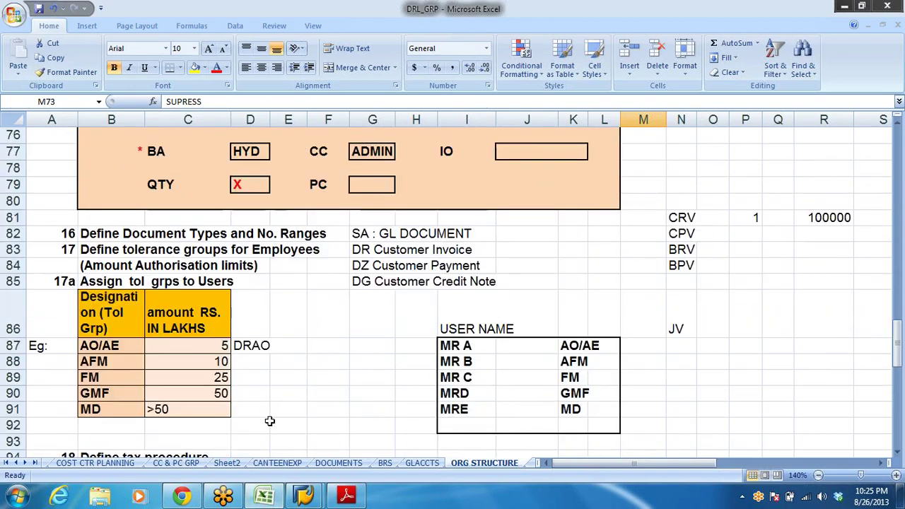
scroll(251, 347, up, 3)
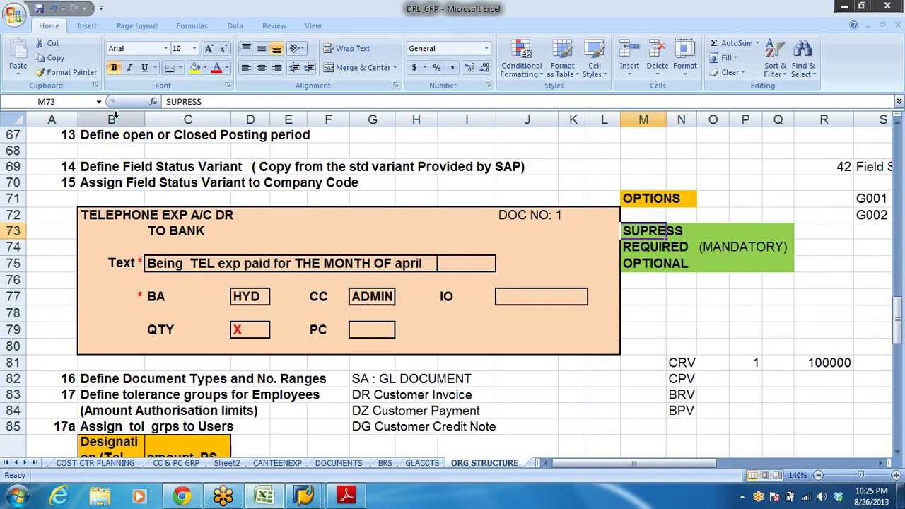
click(286, 185)
scroll(385, 197, down, 3)
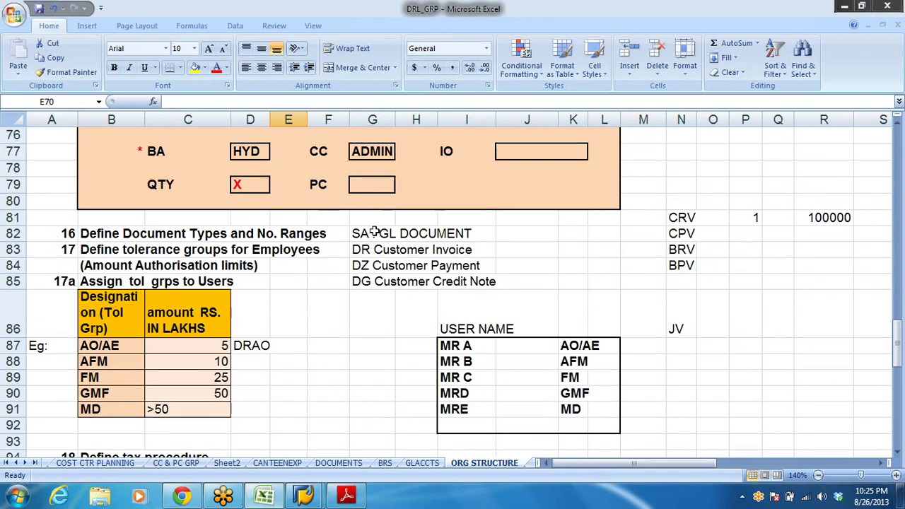
click(127, 226)
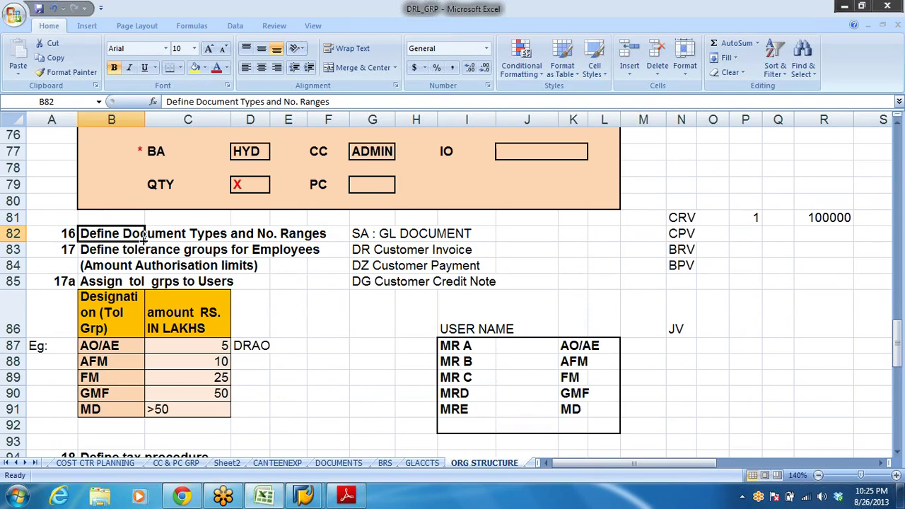
drag(99, 234, 467, 253)
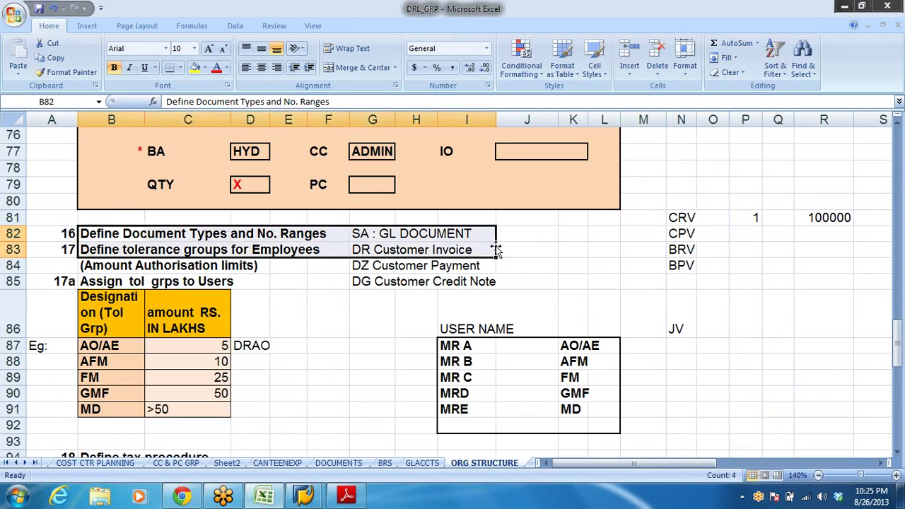
key(alt+Tab)
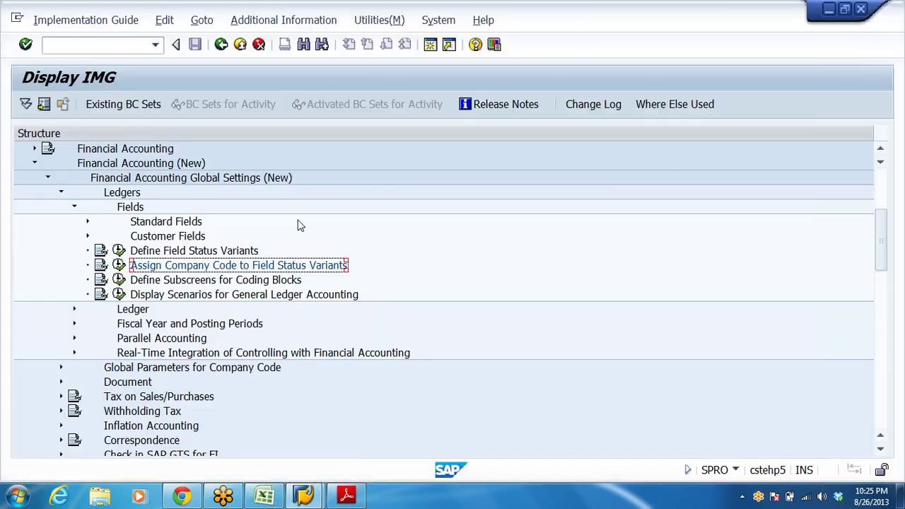
Switch to the PDF configuration notes in Adobe Reader and read Step 16 on document types and number ranges, highlighting its note about standard documents
click(345, 495)
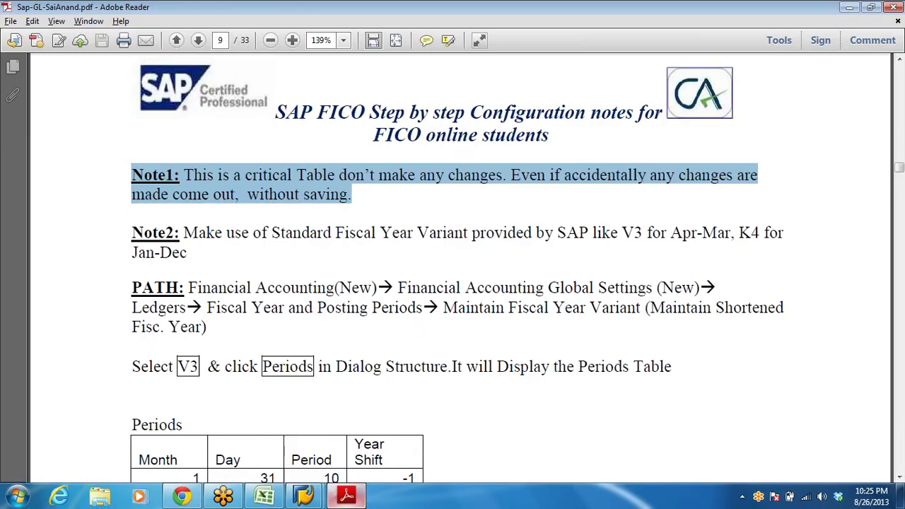
scroll(351, 297, down, 15)
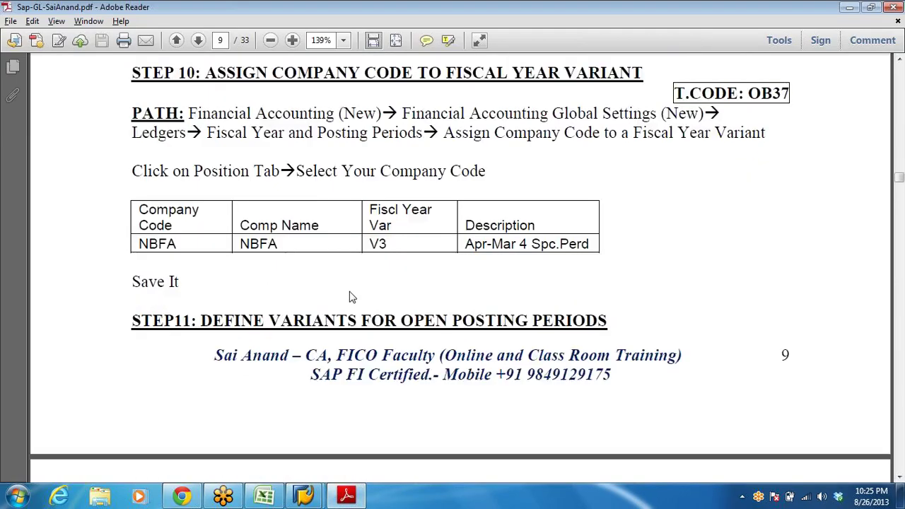
scroll(351, 297, down, 4)
scroll(351, 297, down, 18)
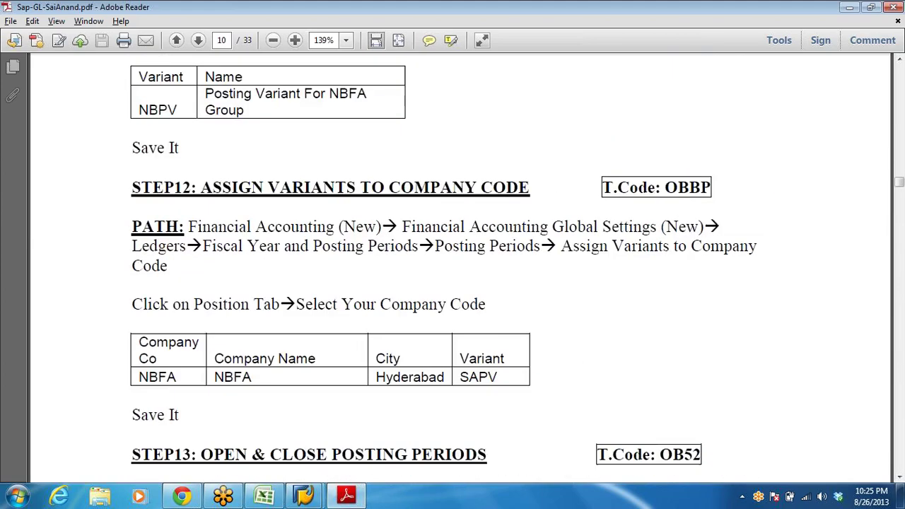
scroll(453, 269, down, 20)
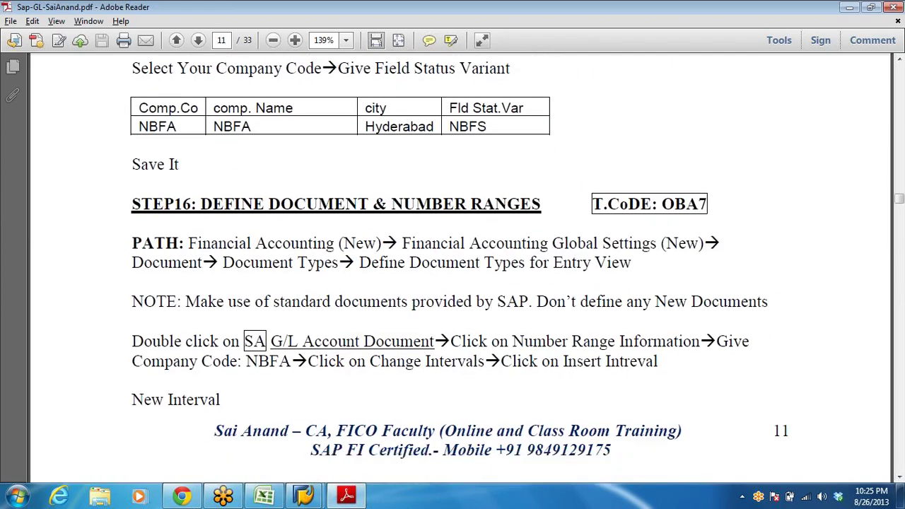
scroll(453, 269, down, 3)
drag(131, 238, 767, 239)
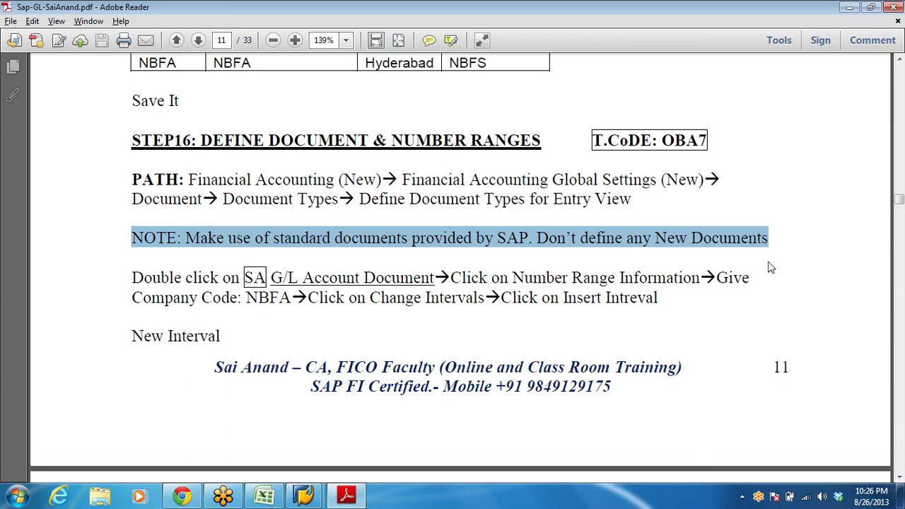
Switch back to SAP, collapse the Fields and Ledgers nodes and select Document under Financial Accounting Global Settings (New)
key(alt+Tab)
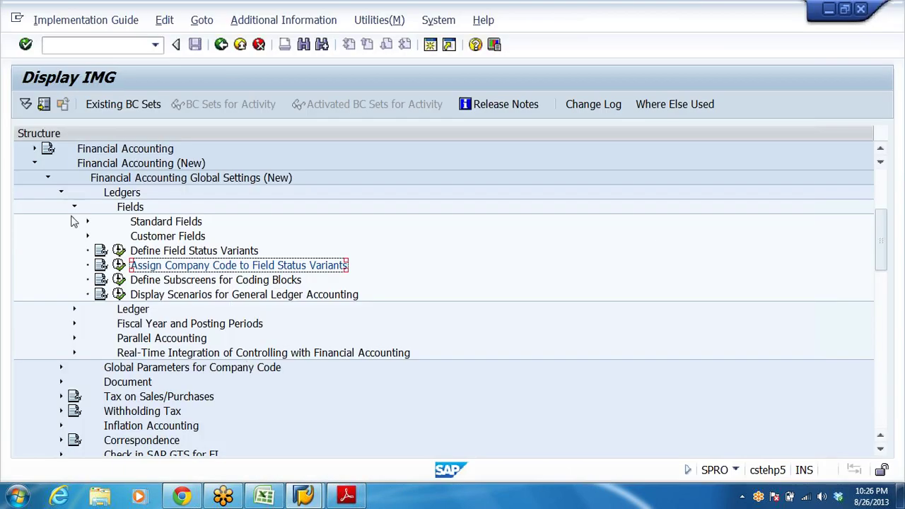
click(73, 208)
click(60, 193)
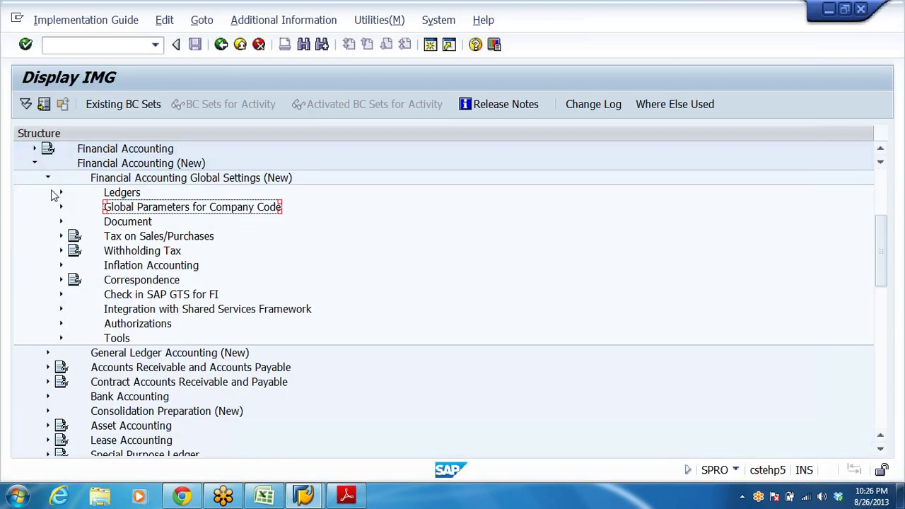
click(48, 178)
double_click(152, 179)
key(Down)
key(Down)
key(Down)
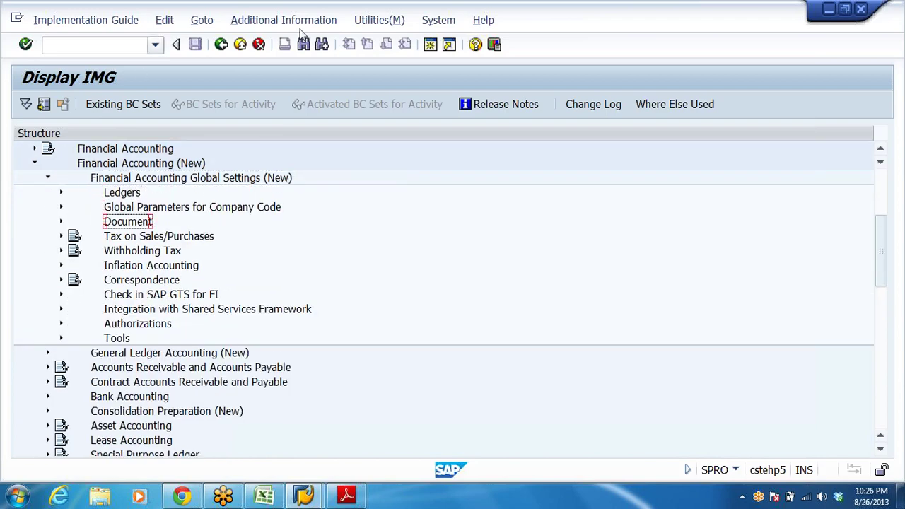
Show the activity keys as additional information beside the implementation guide structure
click(292, 21)
mouse_move(329, 39)
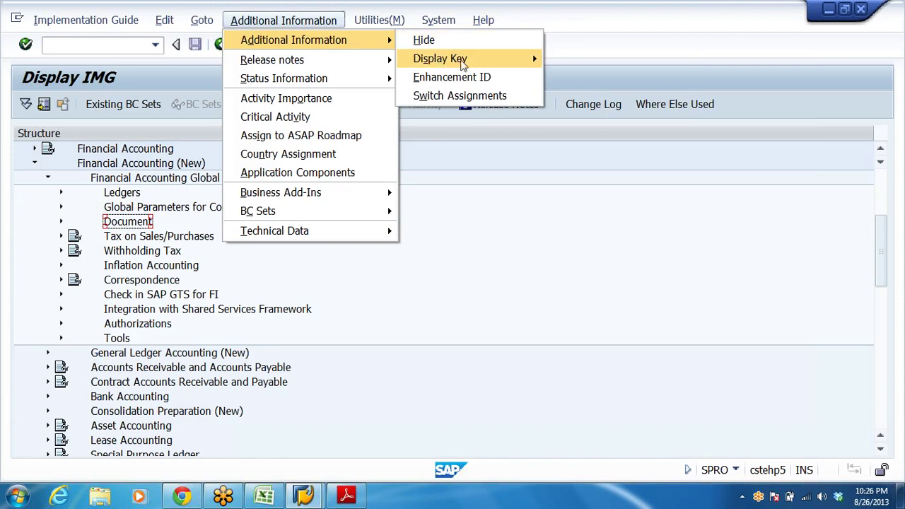
mouse_move(463, 62)
click(587, 76)
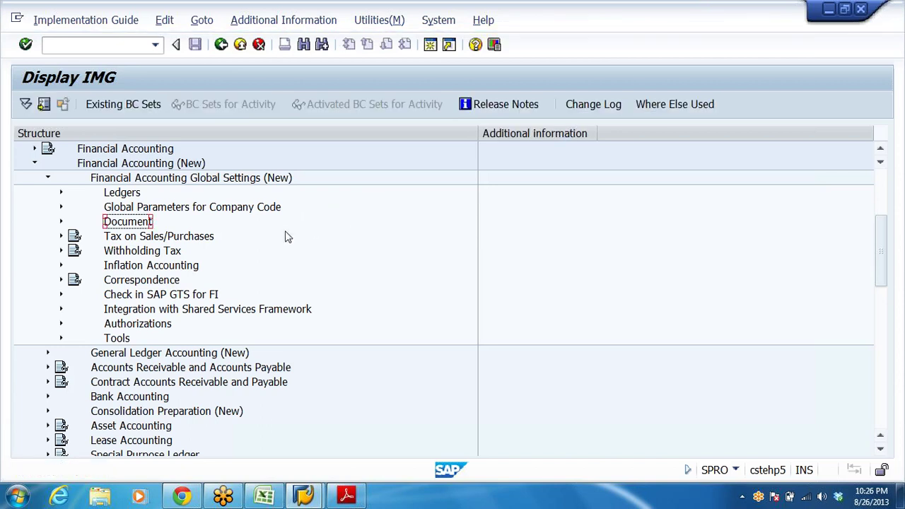
Expand Document and its Document Types node, and open the Define Document Types for Entry View activity
click(166, 208)
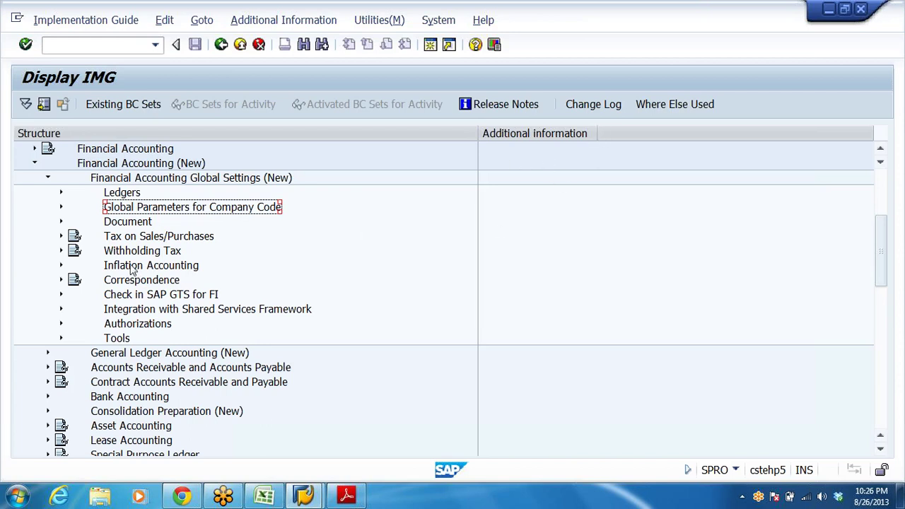
click(122, 224)
double_click(124, 224)
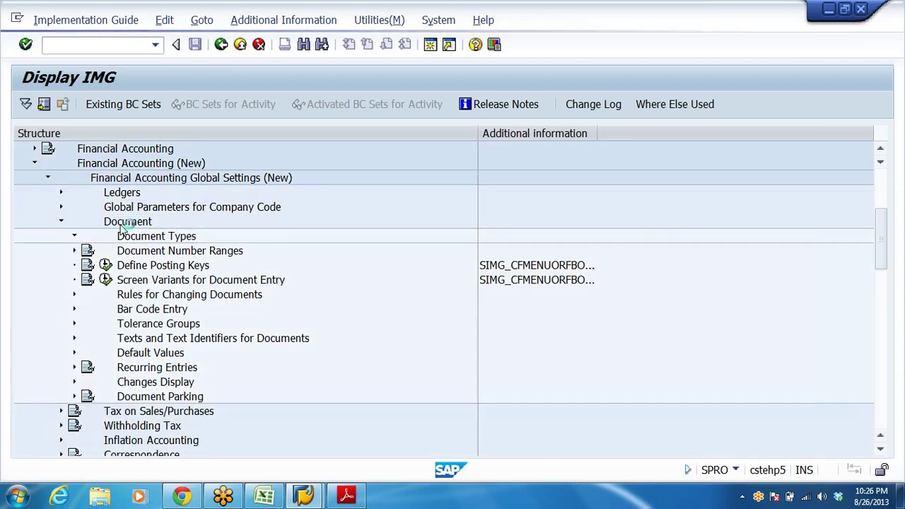
double_click(130, 235)
click(526, 252)
click(198, 254)
click(120, 252)
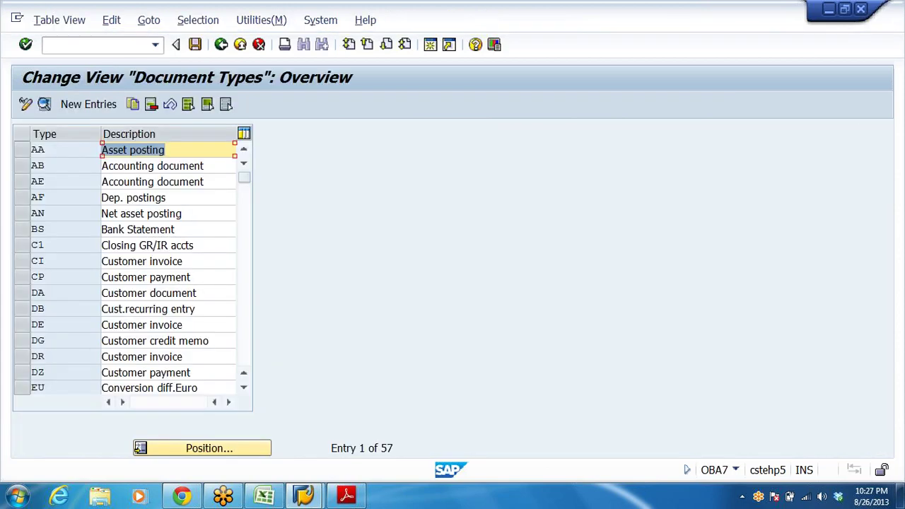
Scan the document types list, then switch to the DRL_GRP workbook in Excel and review the document types noted beside item 16
click(37, 261)
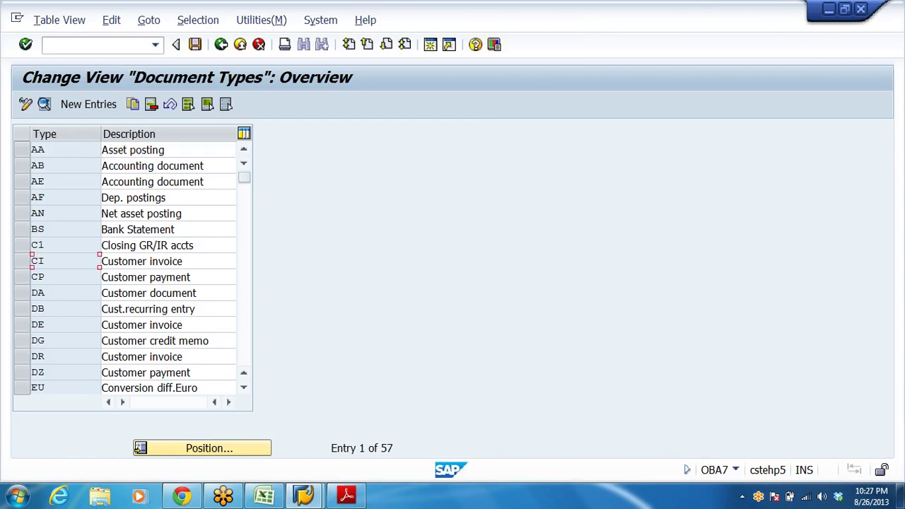
scroll(69, 264, down, 2)
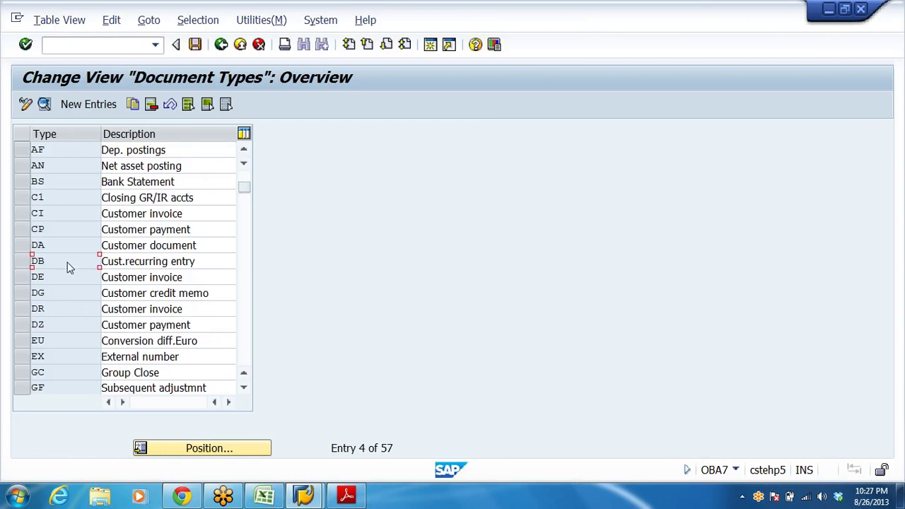
click(265, 495)
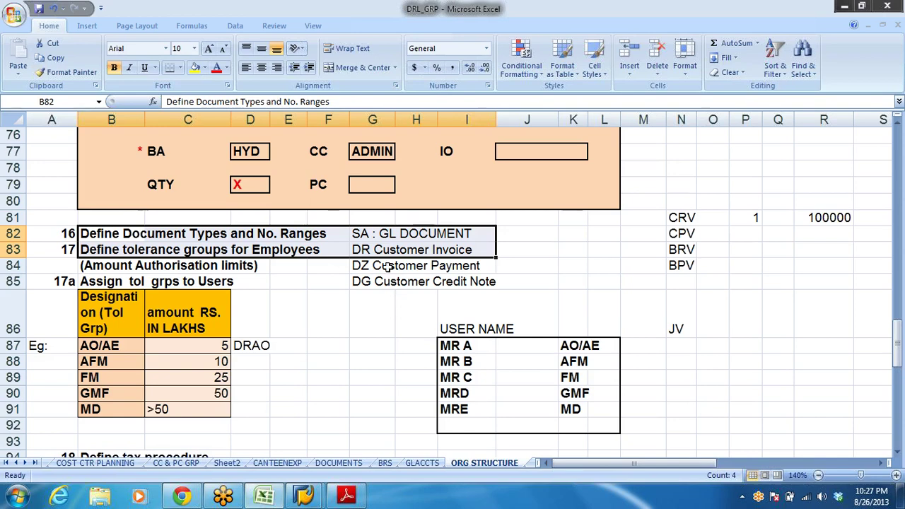
click(355, 232)
click(440, 231)
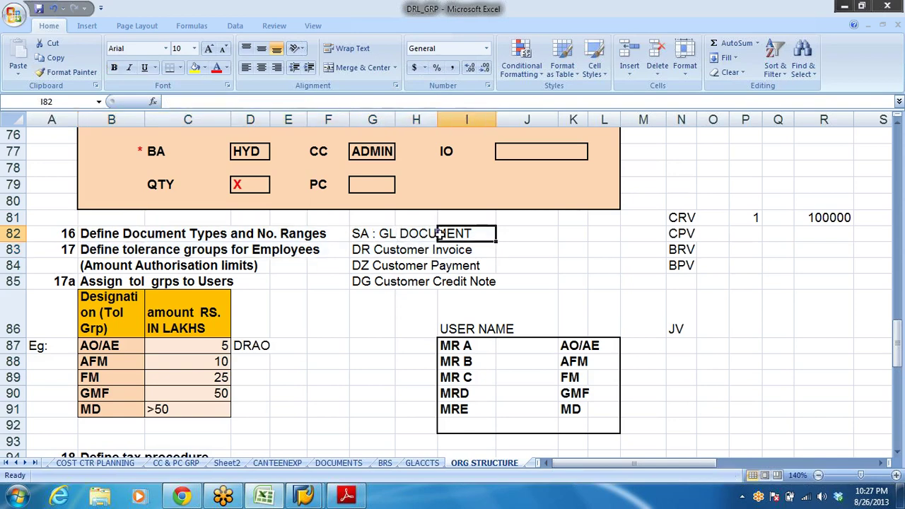
click(368, 251)
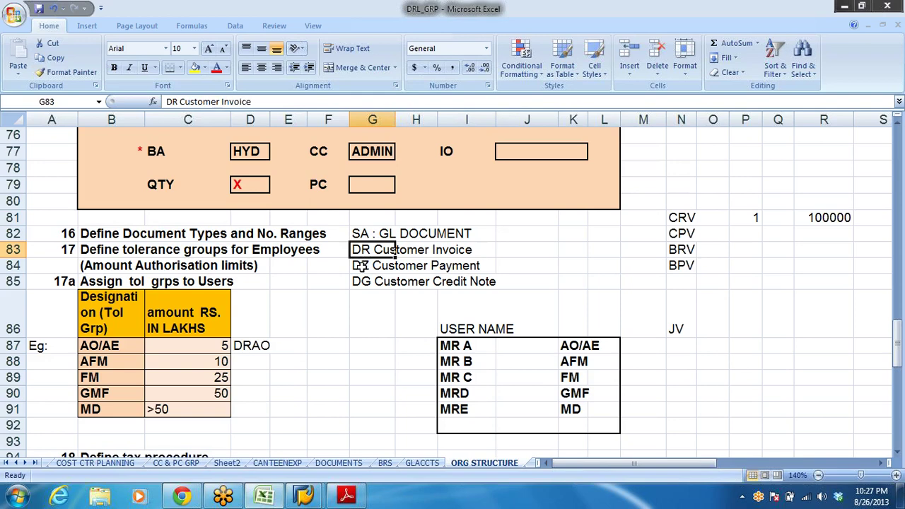
click(361, 266)
click(364, 294)
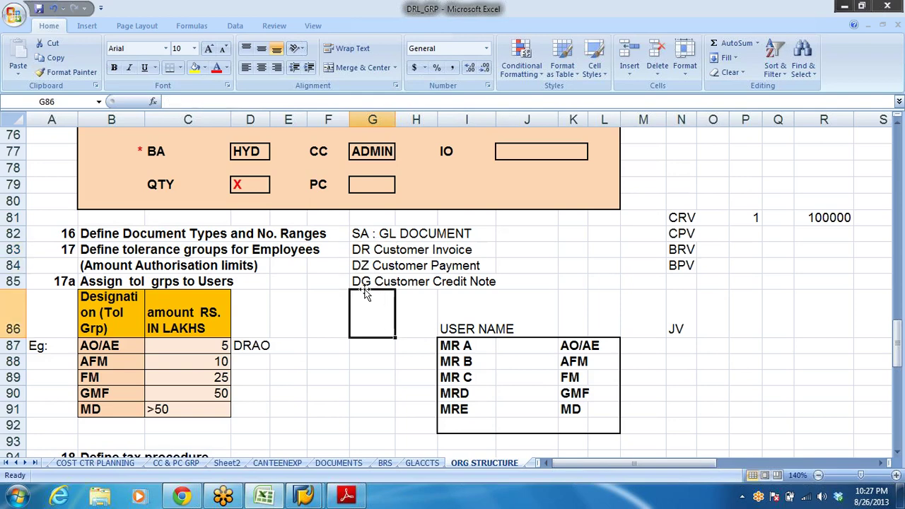
click(361, 234)
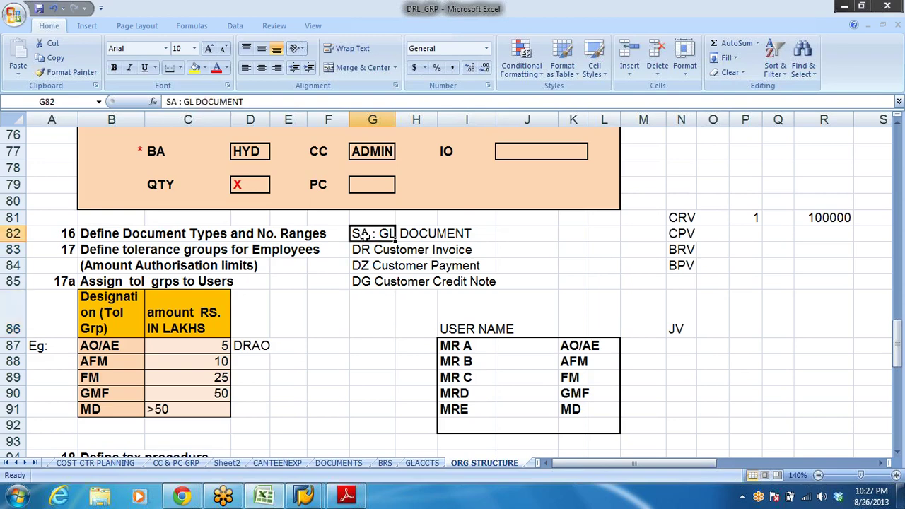
Switch back to SAP and open the details of document type SA, G/L account document
key(alt+Tab)
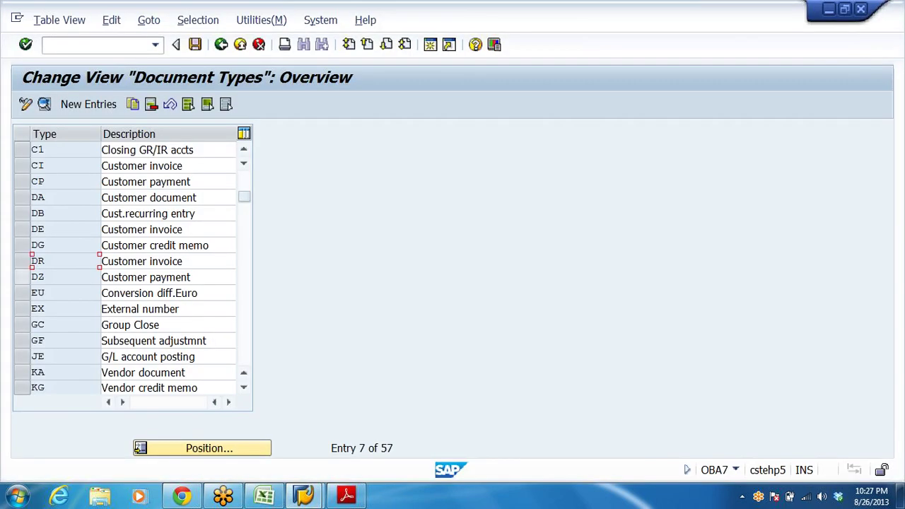
scroll(60, 294, down, 6)
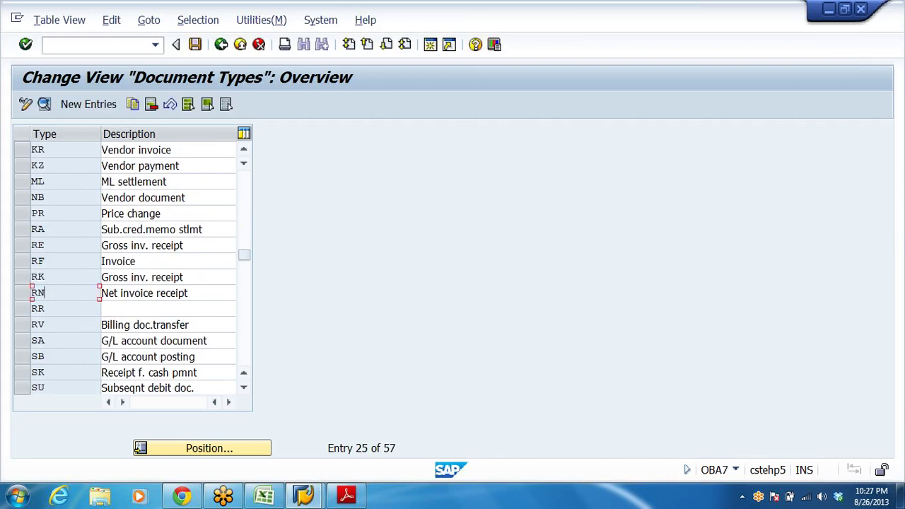
click(21, 340)
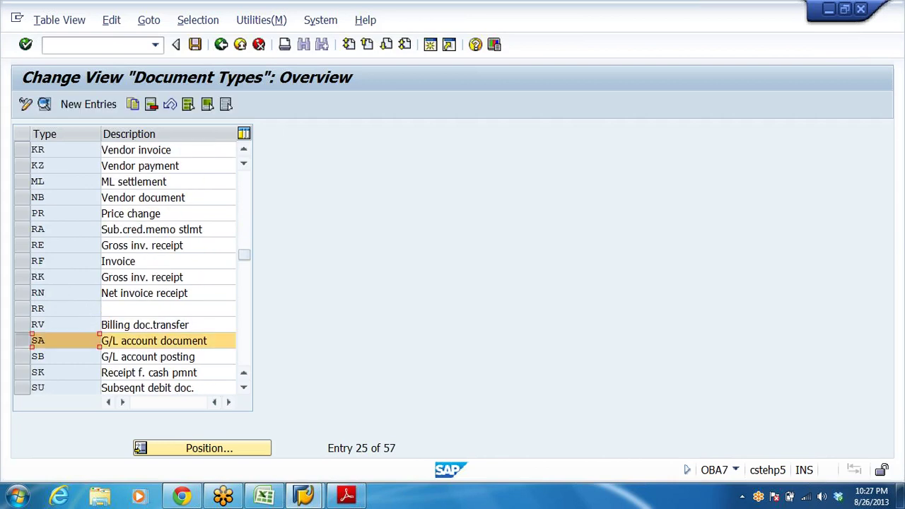
key(Tab)
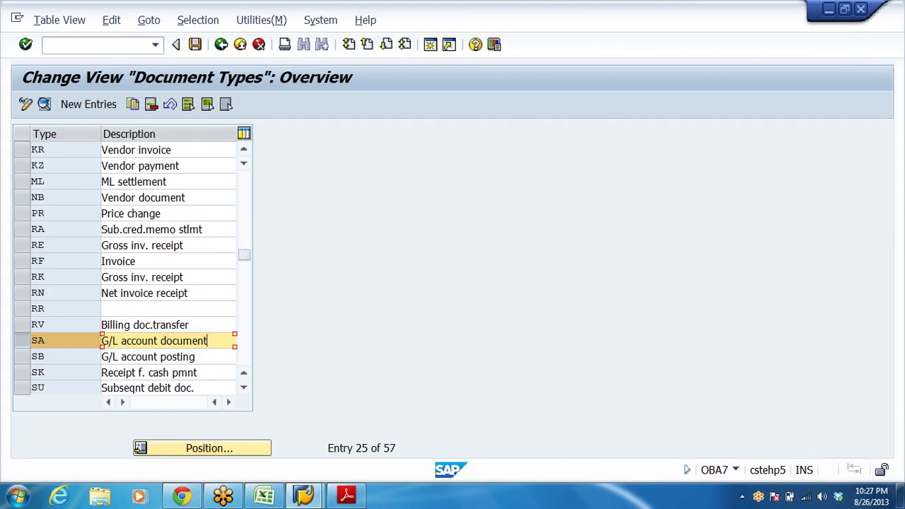
key(shift+Home)
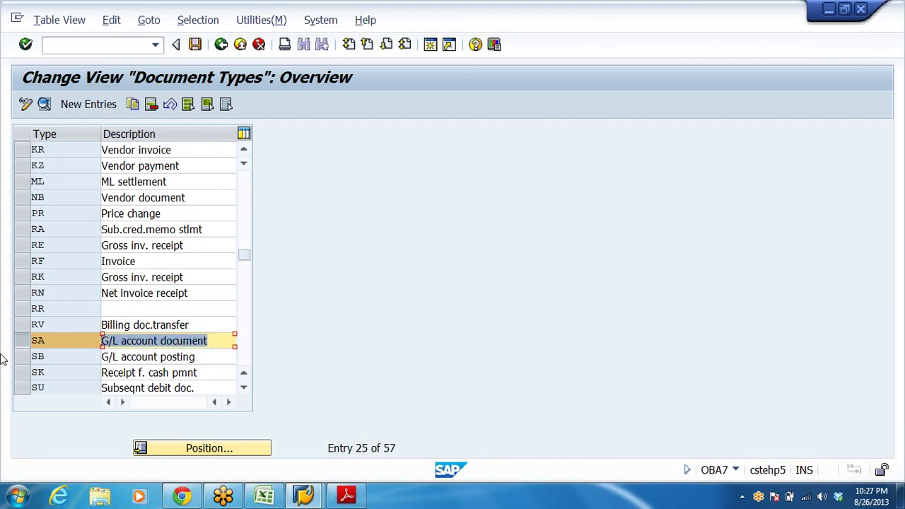
double_click(56, 342)
Examine document type SA's number range, reverse document type, authorization group and allowed account types
click(176, 216)
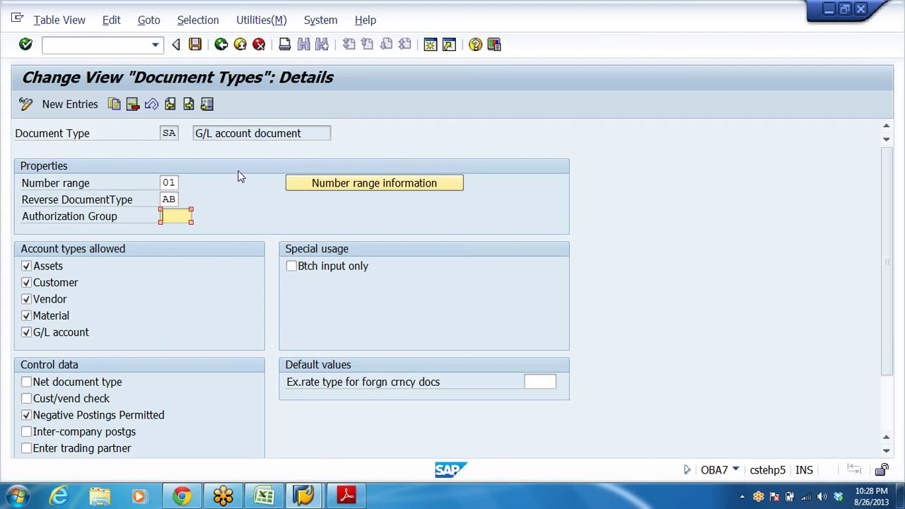
click(171, 134)
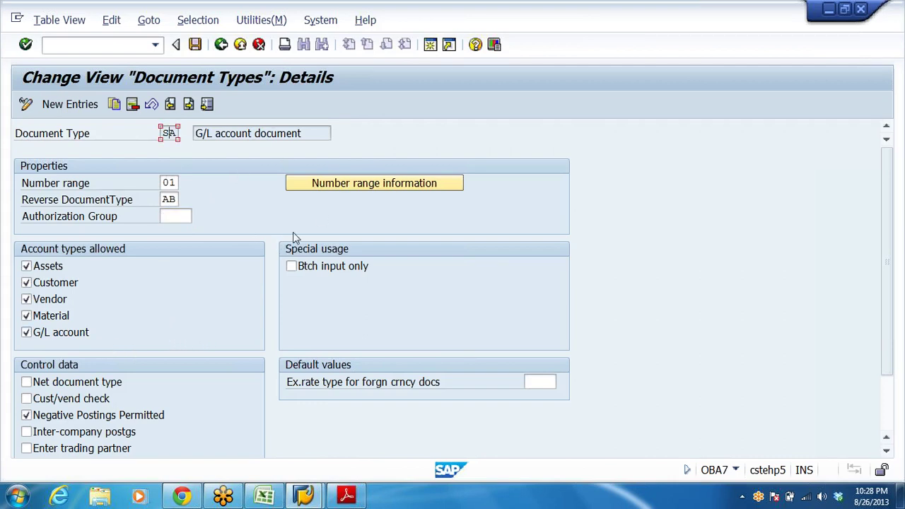
click(26, 282)
click(26, 282)
click(169, 182)
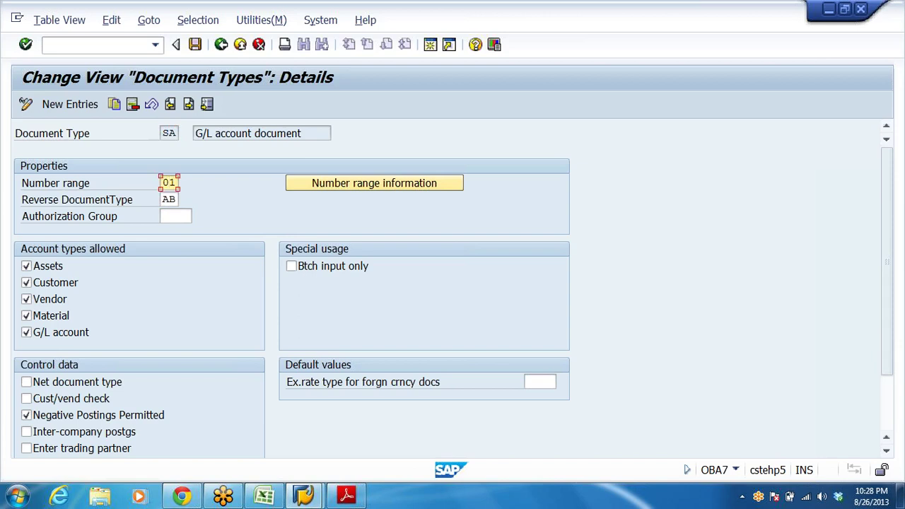
key(Tab)
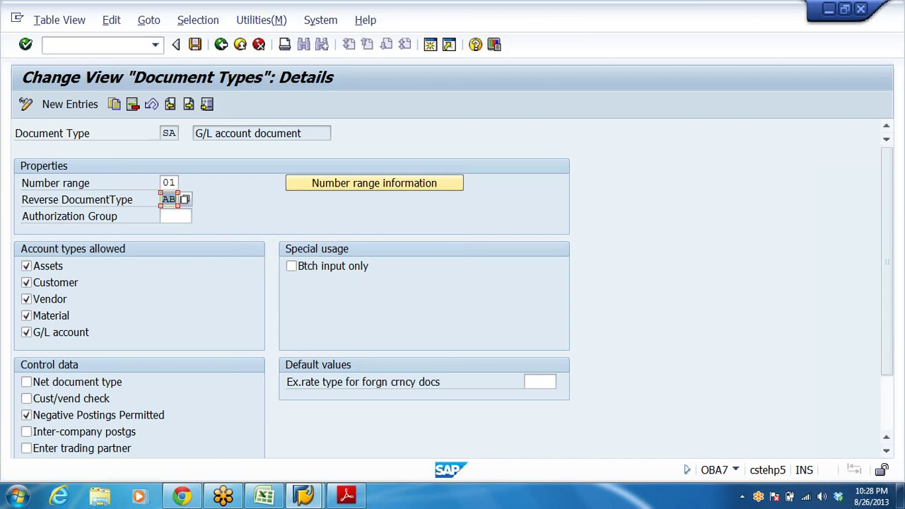
click(168, 183)
double_click(168, 184)
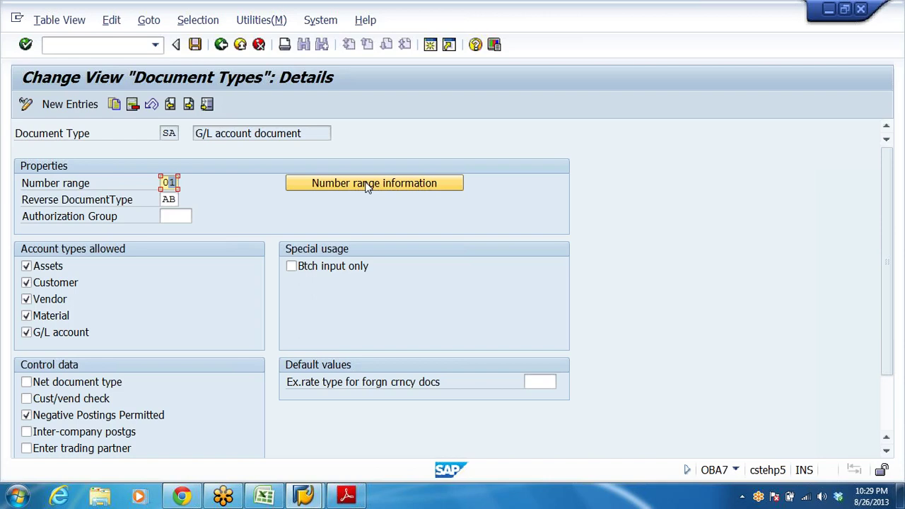
Open the number range information from document type SA and open the intervals of company code DRL for editing
click(391, 185)
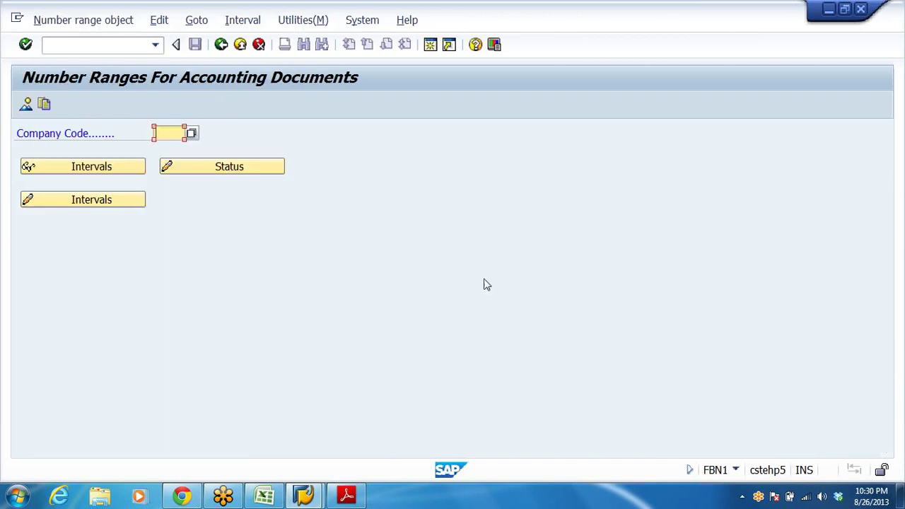
click(172, 131)
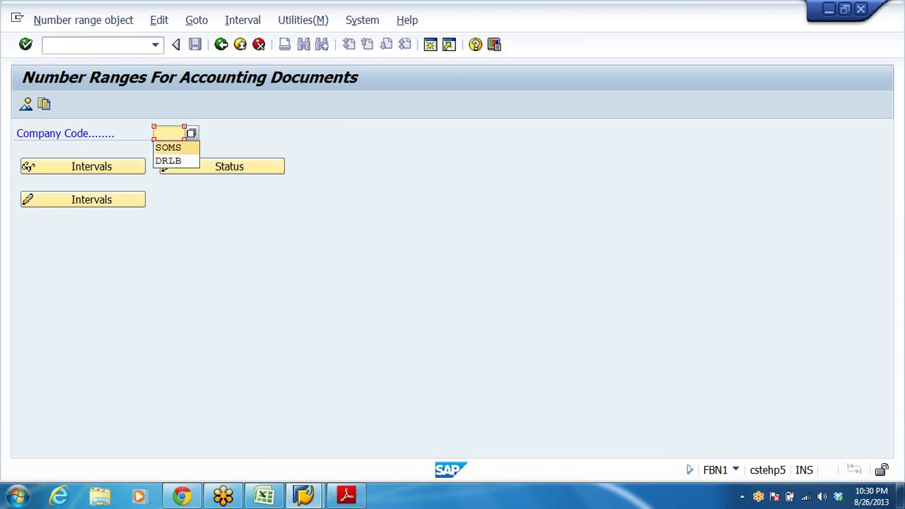
key(Escape)
text(DRL)
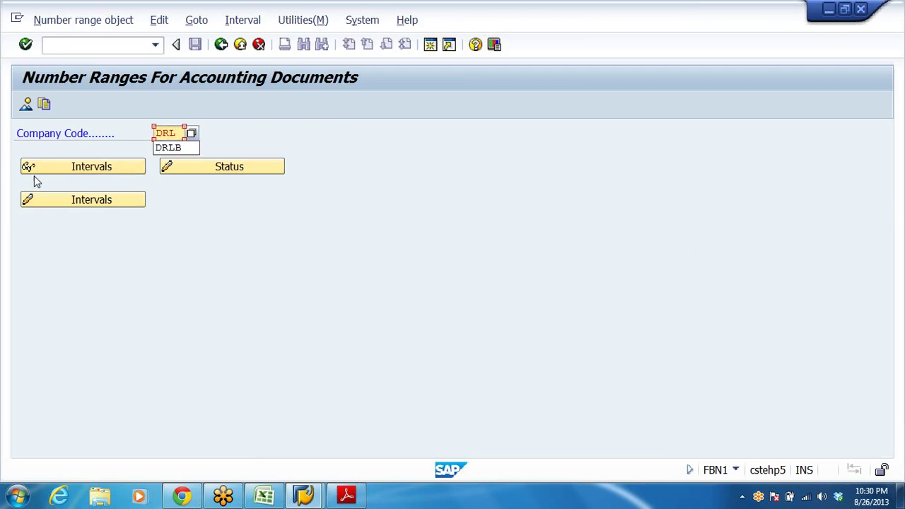
click(82, 200)
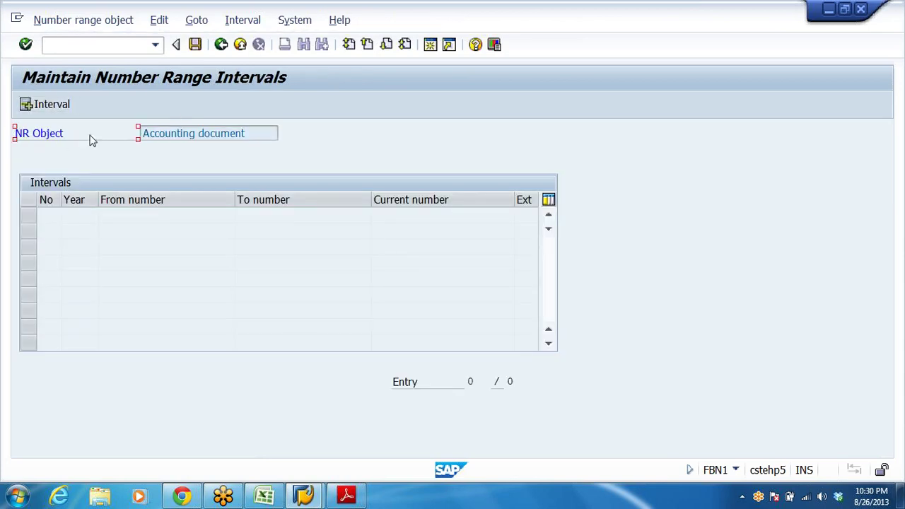
Insert number range interval 01 for year 2013, running from number 1 to 100000
click(33, 104)
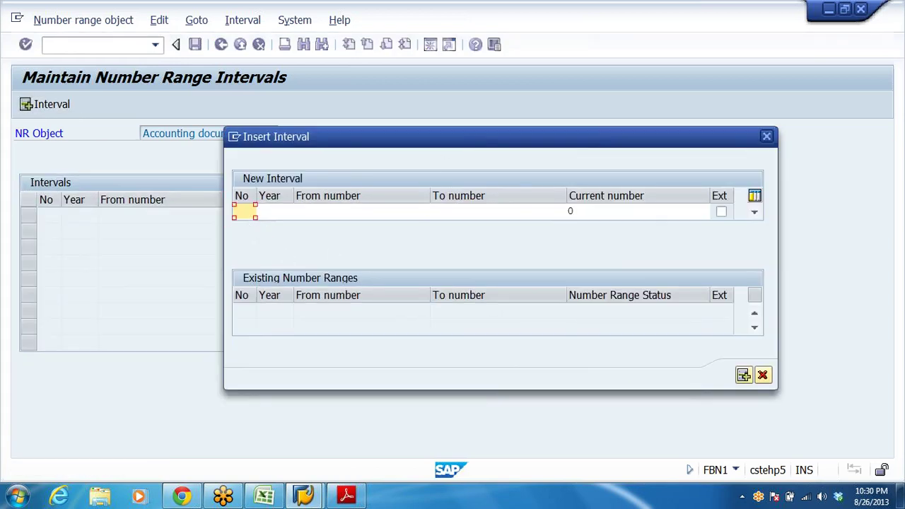
text(01)
click(276, 210)
text(2013)
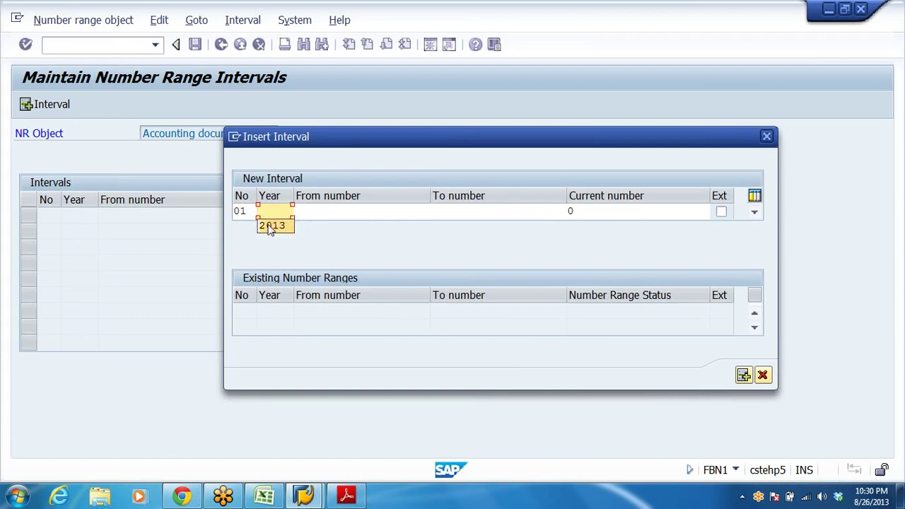
key(Tab)
text(1)
key(Tab)
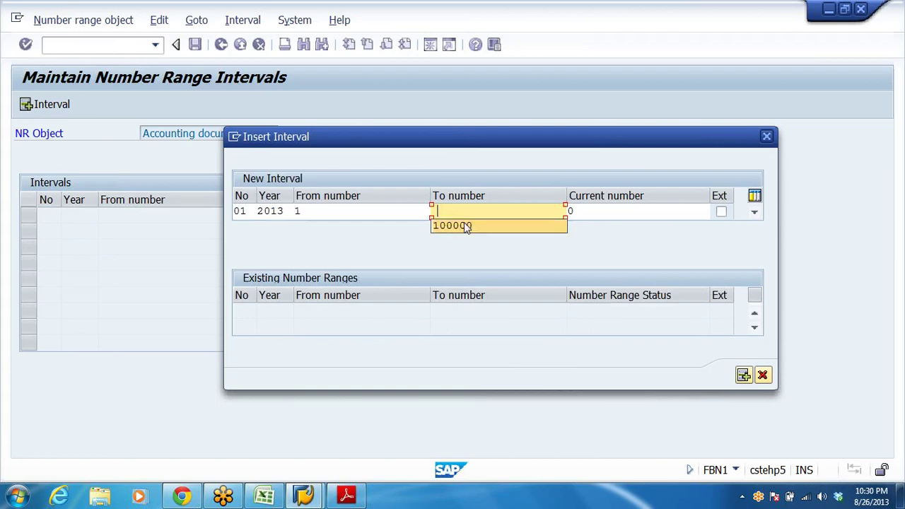
click(461, 227)
click(461, 226)
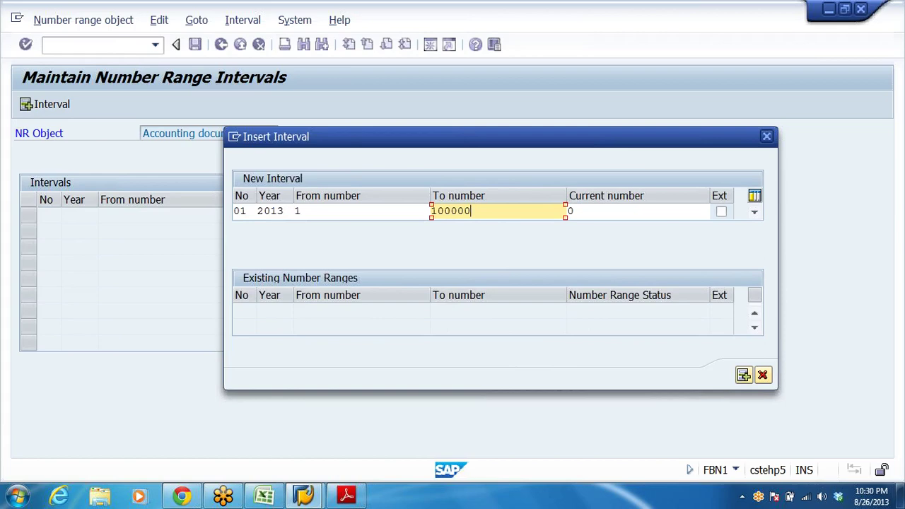
key(Tab)
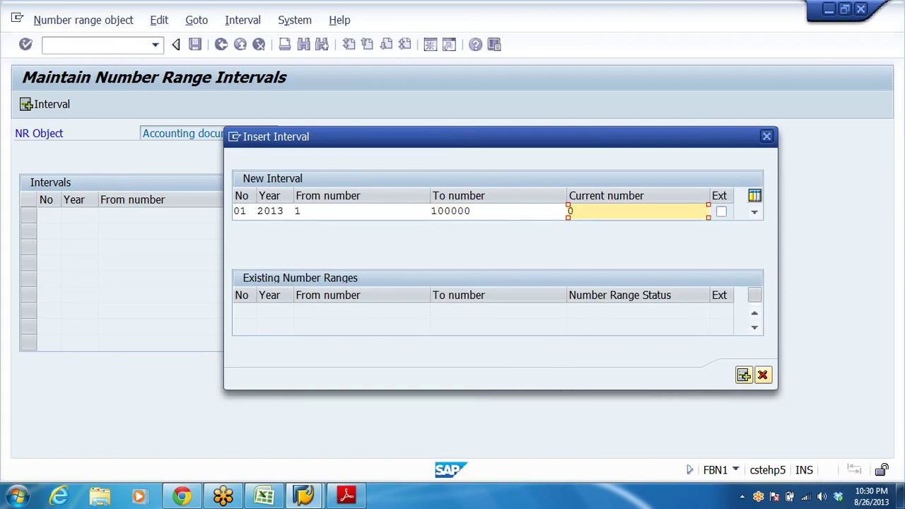
click(471, 210)
double_click(472, 211)
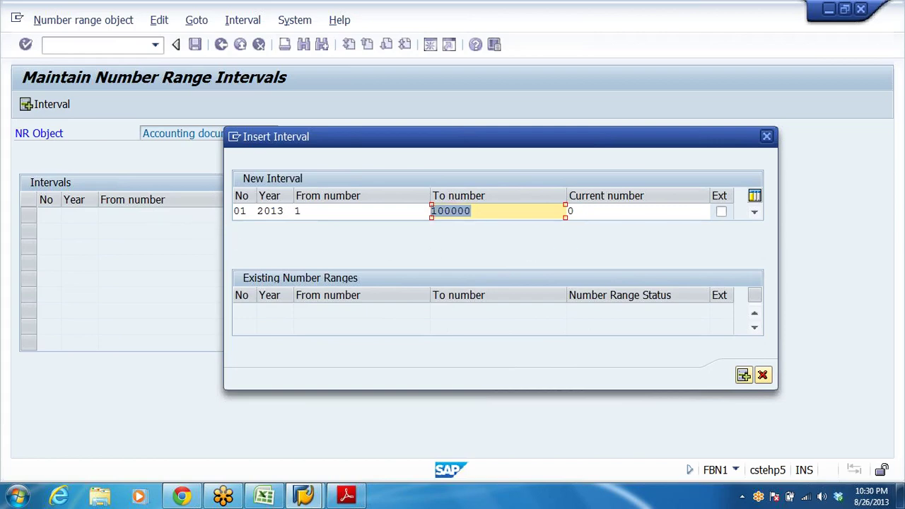
key(Tab)
key(Return)
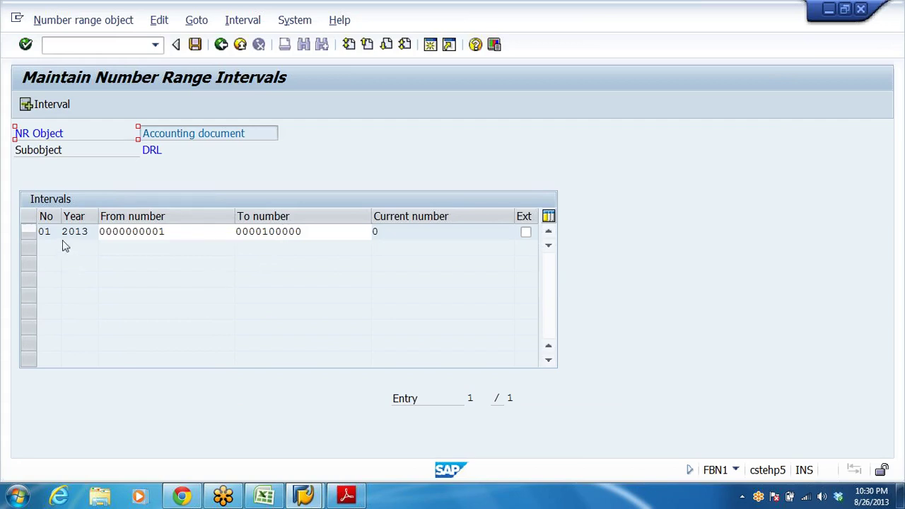
Check the year and the from and to numbers of the new interval for company code DRL
click(82, 231)
key(Tab)
key(Tab)
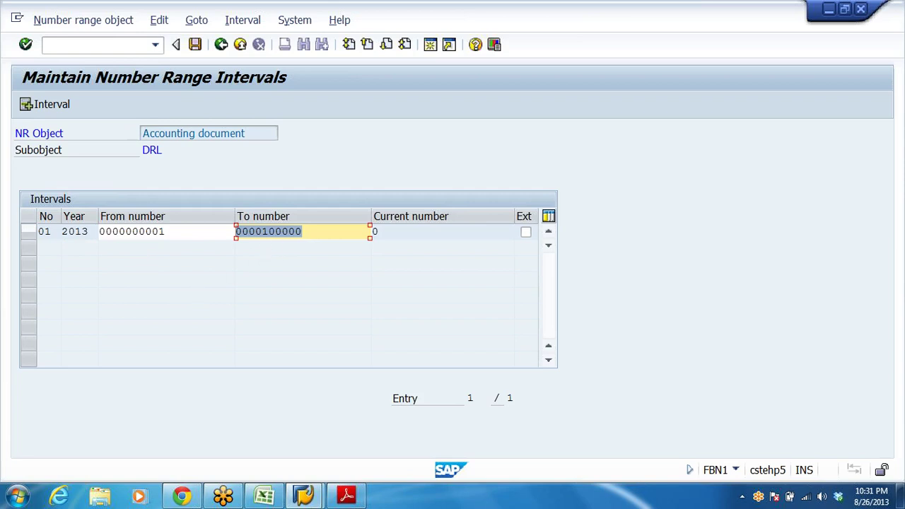
click(303, 232)
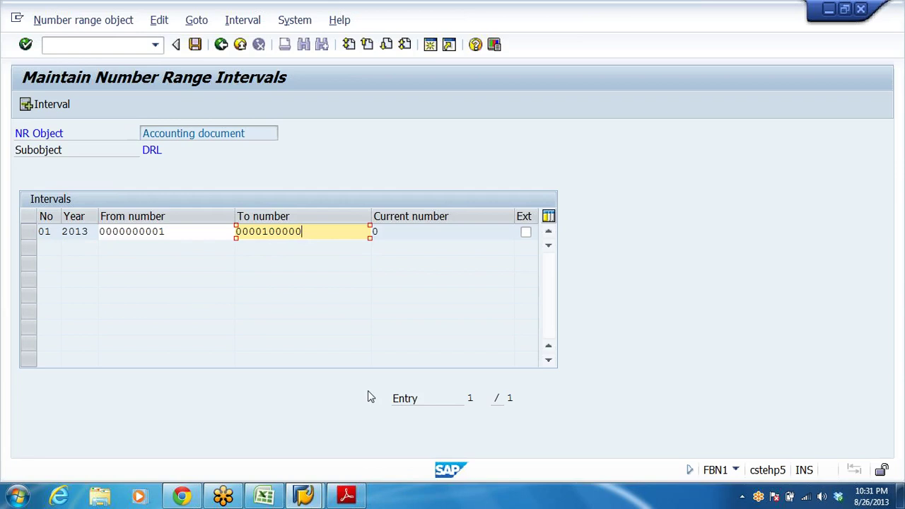
key(Left)
key(Left)
key(Left)
key(Left)
key(Left)
key(Left)
key(Left)
key(Left)
key(shift+Tab)
key(Tab)
Save the DRL number range intervals, acknowledge the transport notice and return to document type SA's details
click(195, 45)
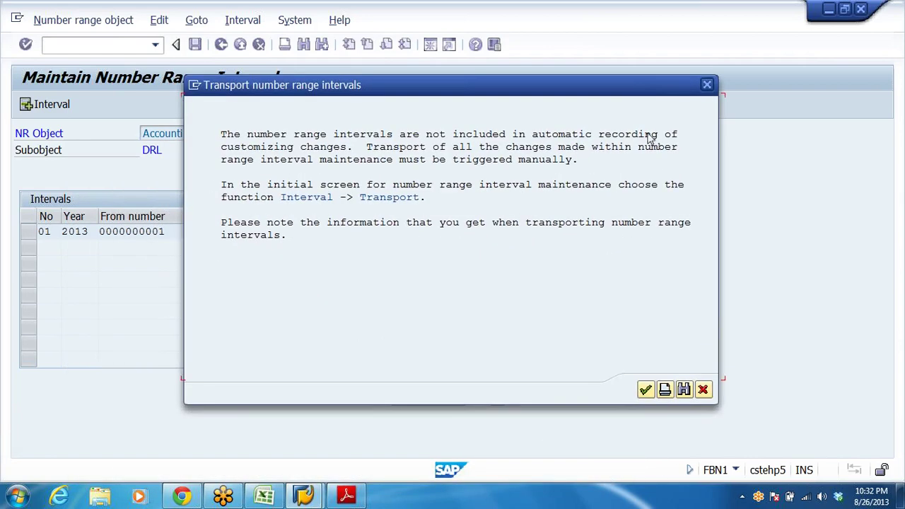
click(645, 391)
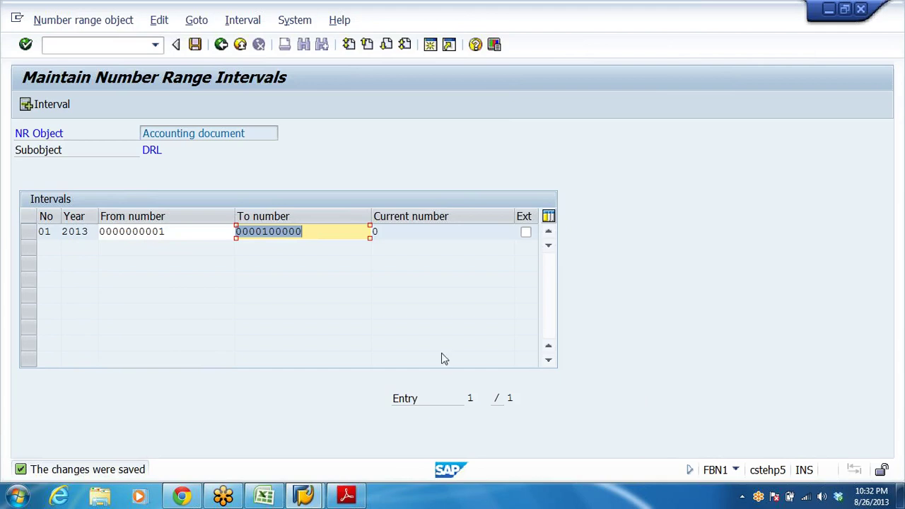
click(195, 45)
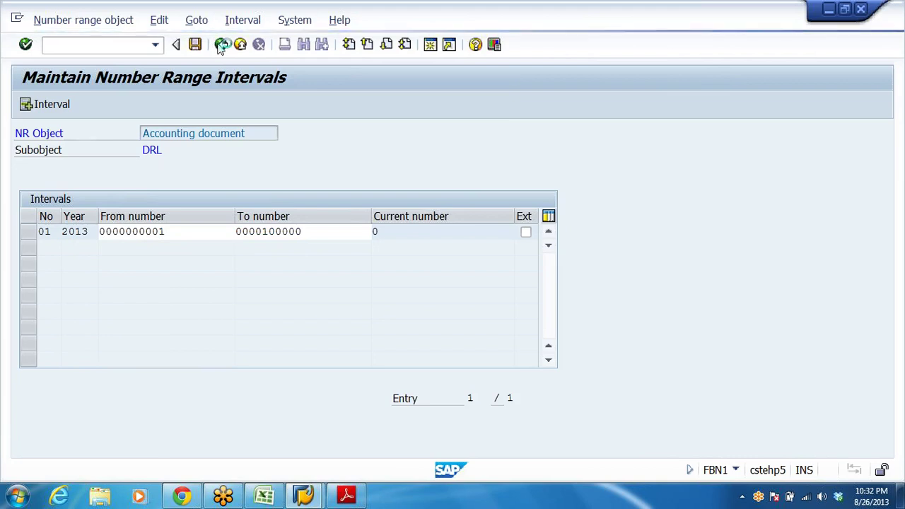
click(222, 44)
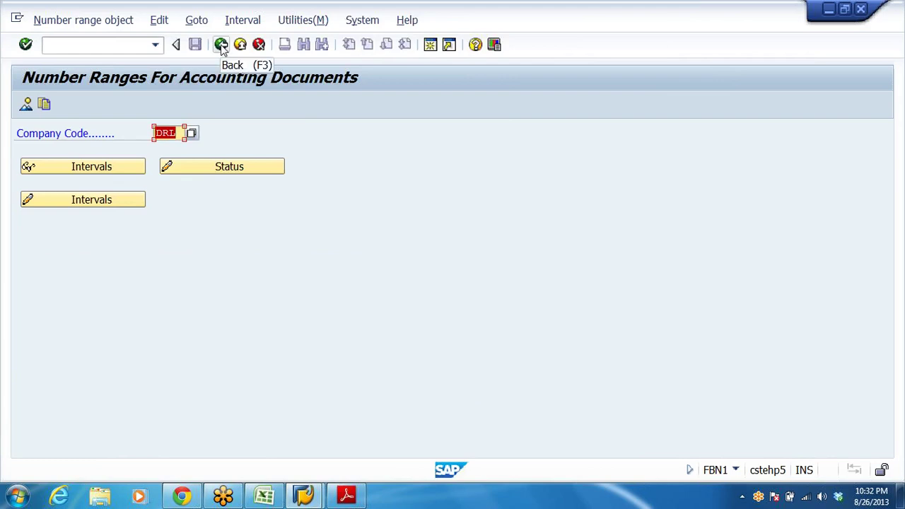
click(221, 44)
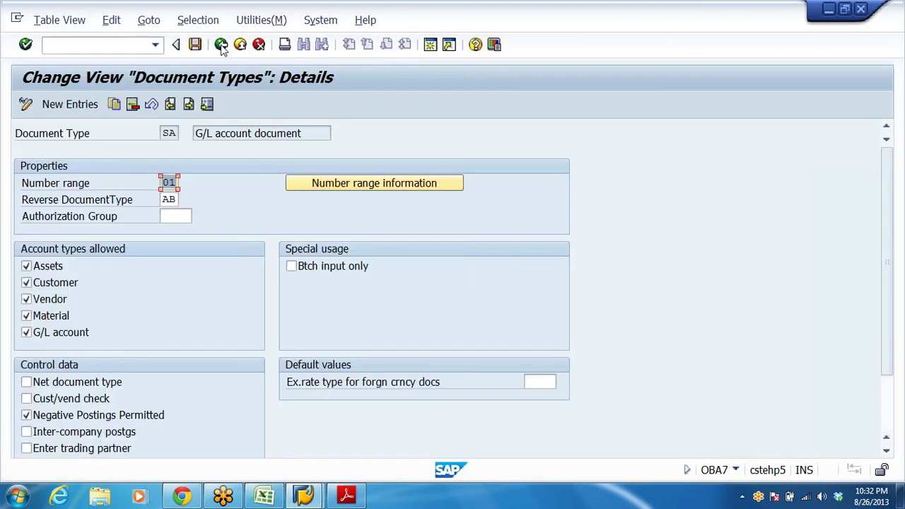
Leave the document type settings and return to the IMG structure
click(221, 44)
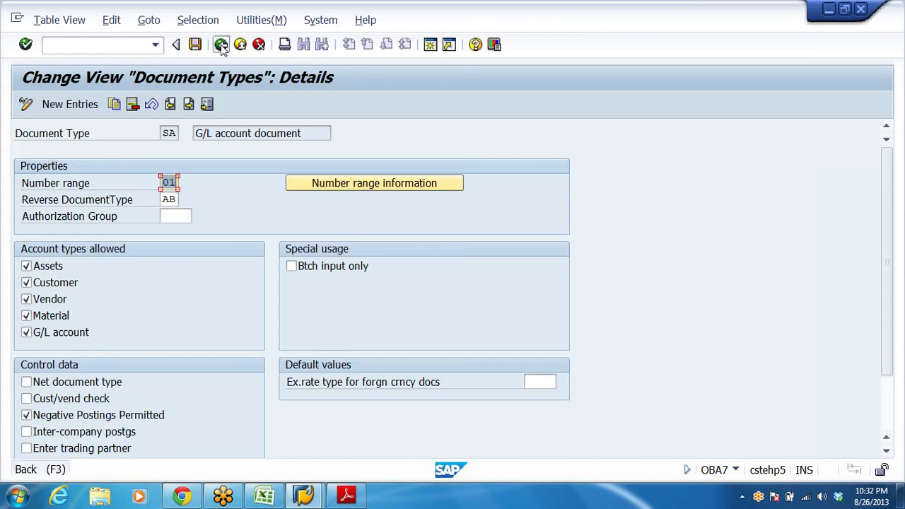
click(221, 45)
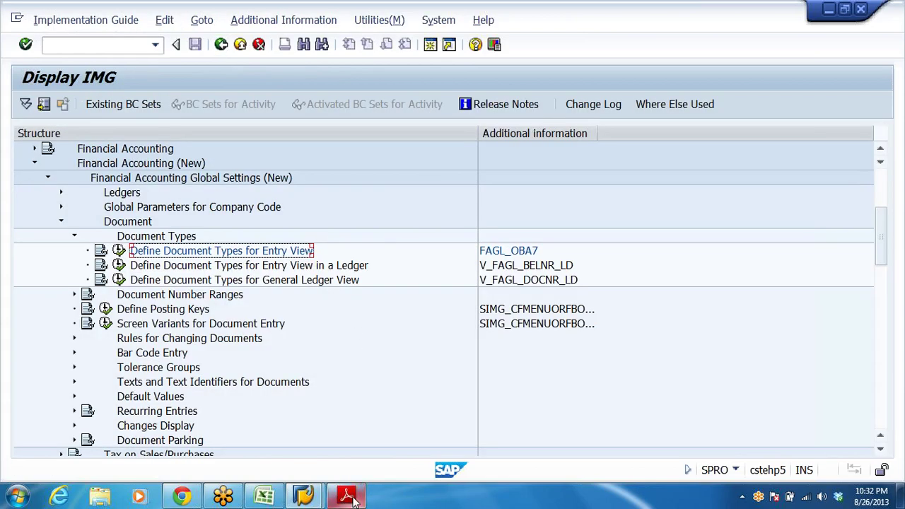
mouse_move(352, 498)
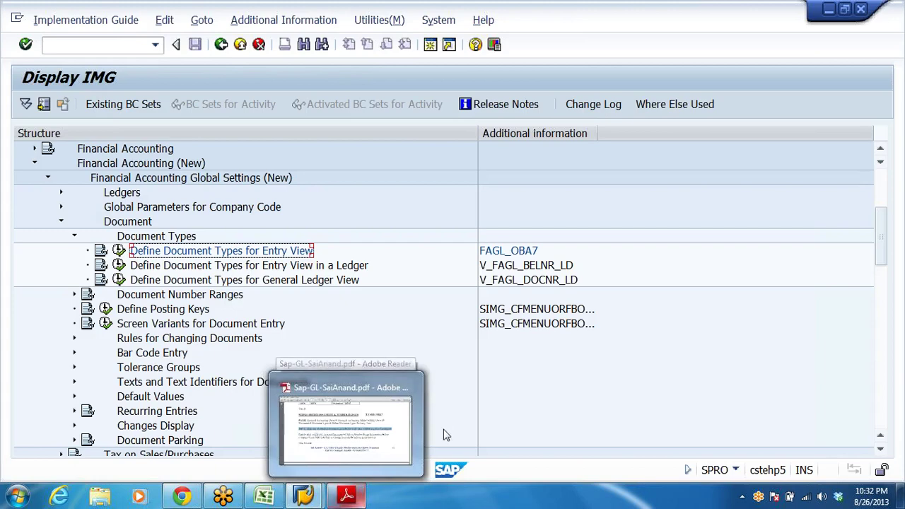
Switch to the DRL_GRP workbook in Excel and read the notes on employee tolerance groups, user assignment and designations
click(268, 498)
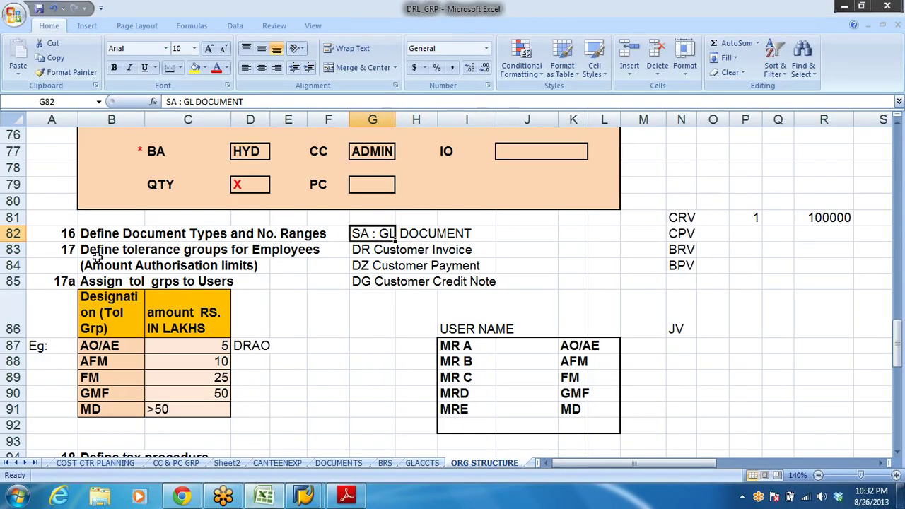
click(127, 287)
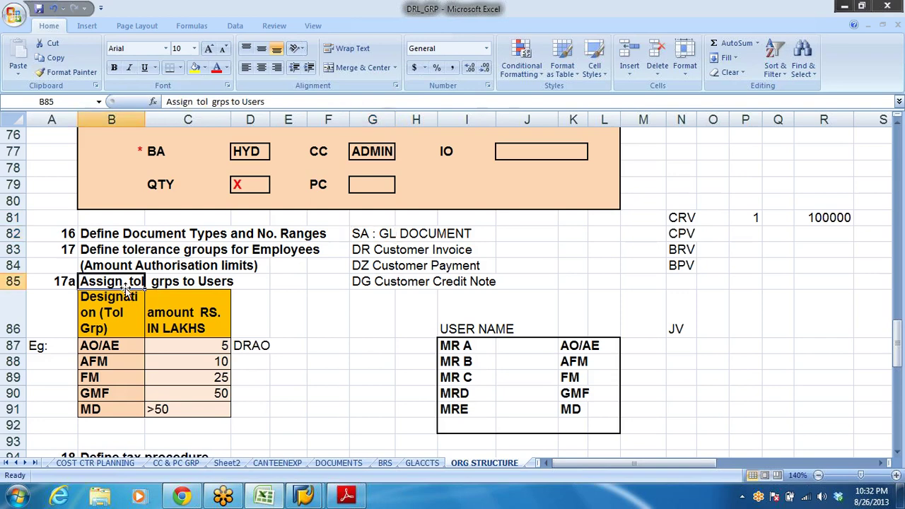
click(102, 252)
click(115, 347)
key(alt+Tab)
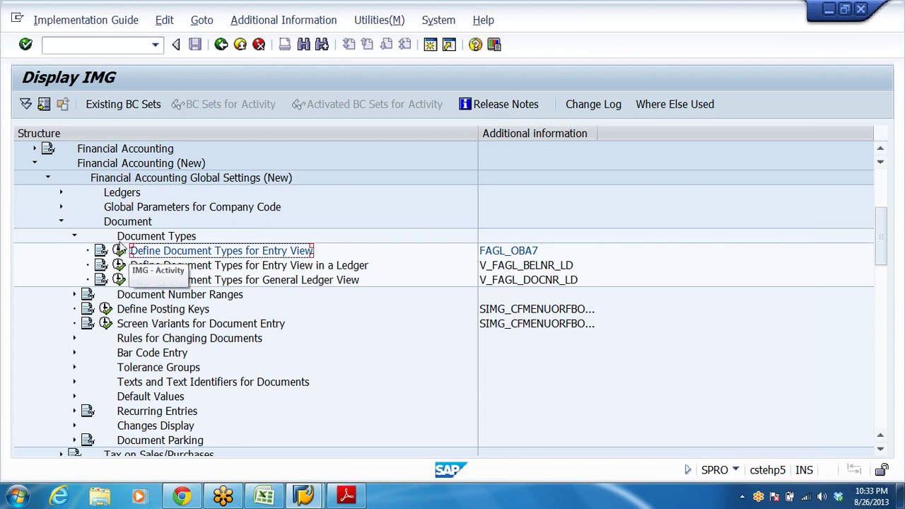
In SAP, collapse Document Types, expand Tolerance Groups under Document and open Define Tolerance Groups for Employees
click(74, 236)
click(61, 221)
click(61, 221)
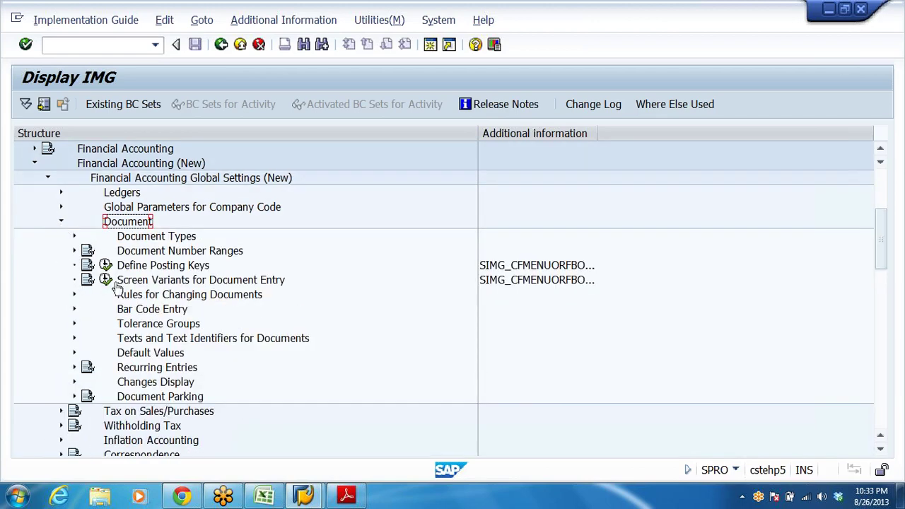
double_click(166, 325)
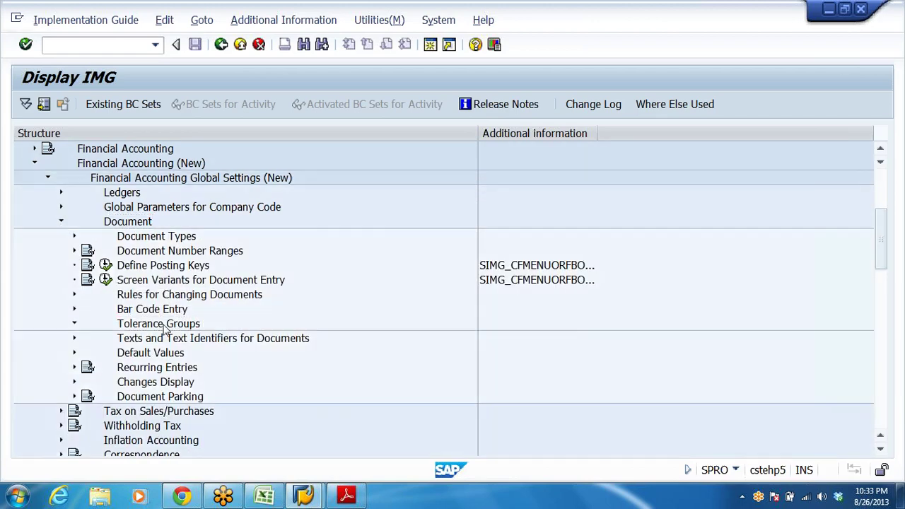
click(170, 338)
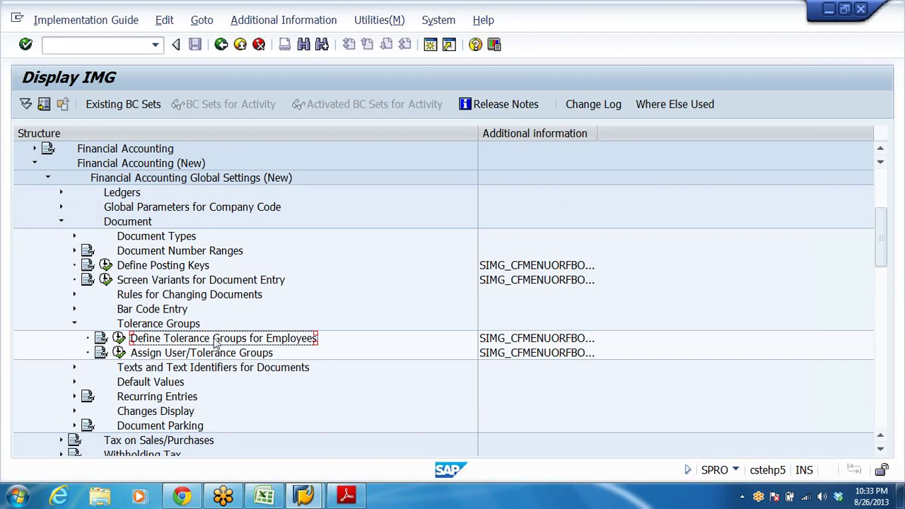
click(120, 339)
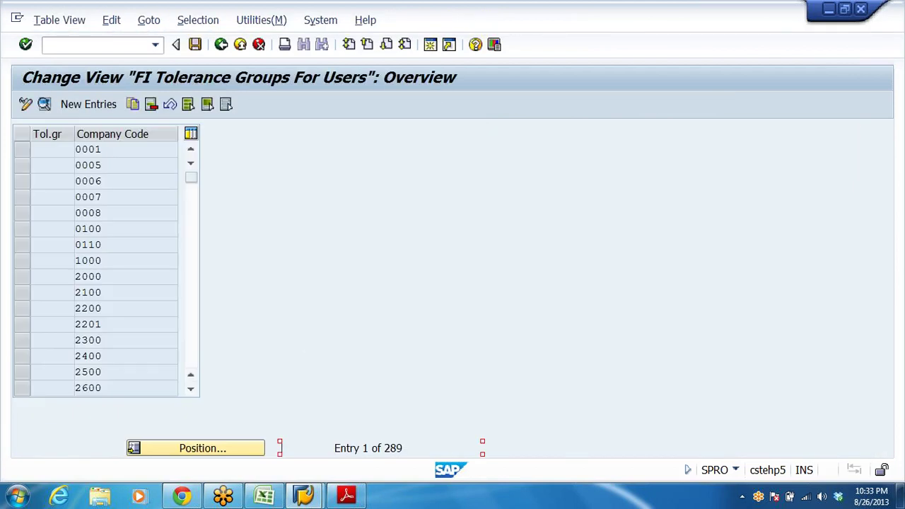
Start a new tolerance group entry DRAM for company code DRL, checking the AFM designation in the workbook
click(89, 104)
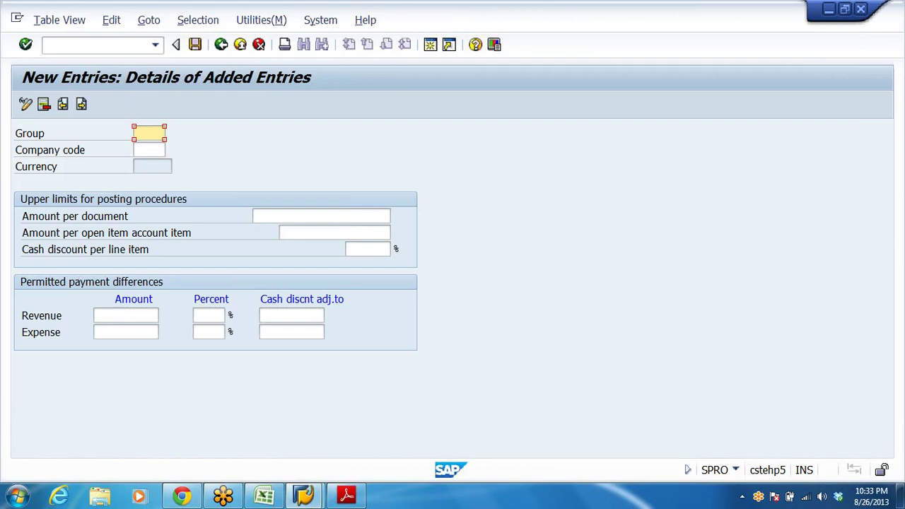
key(BackSpace)
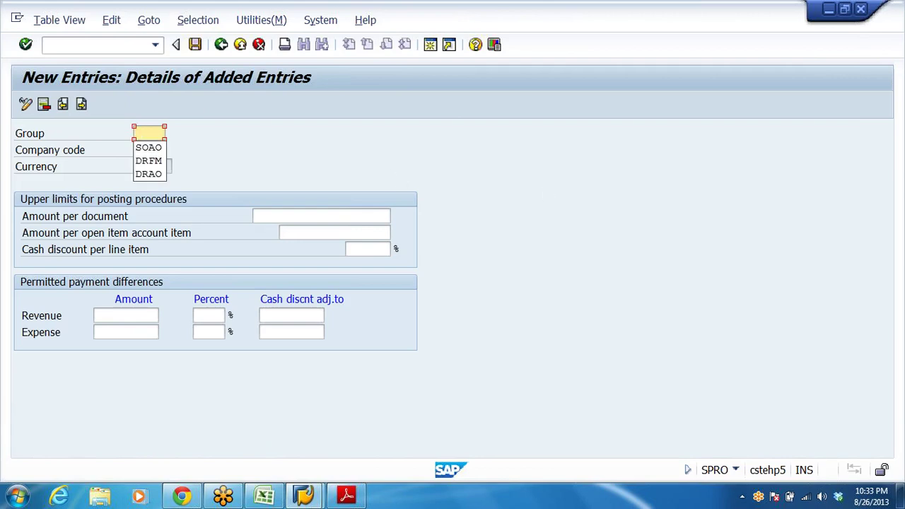
text(DR)
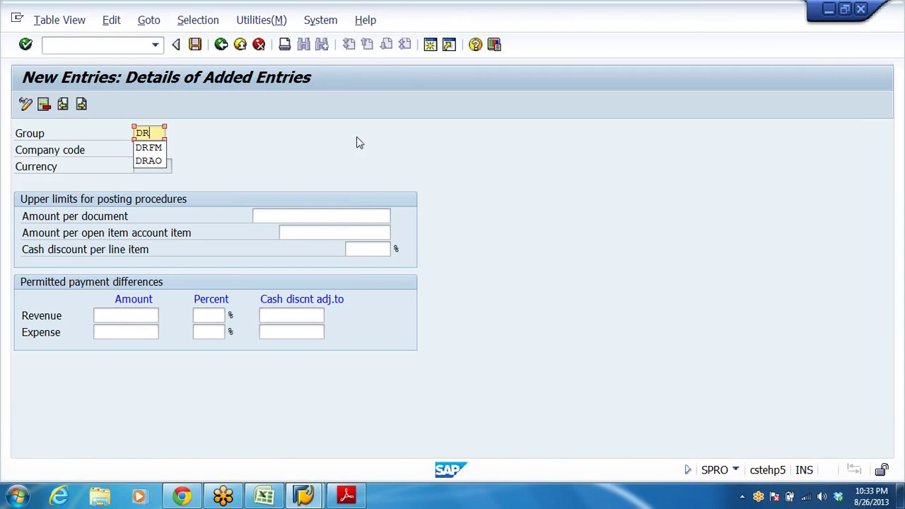
text(AM)
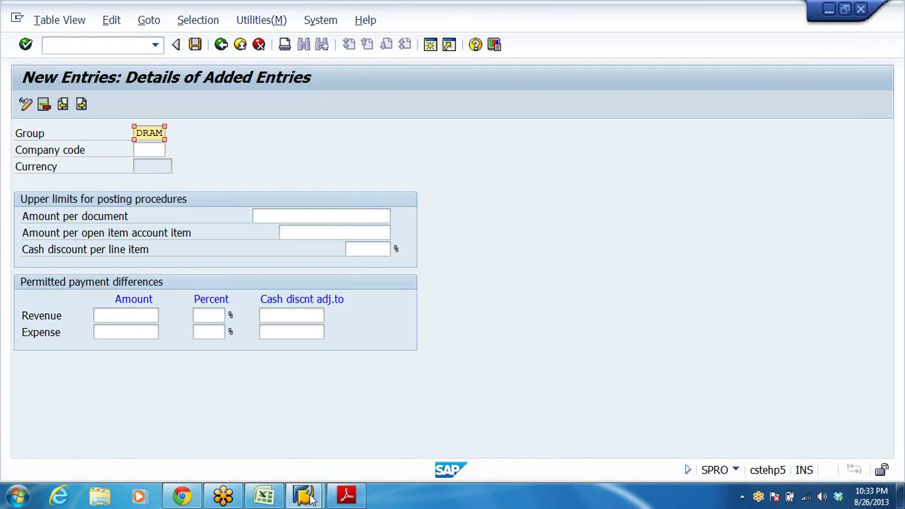
click(264, 495)
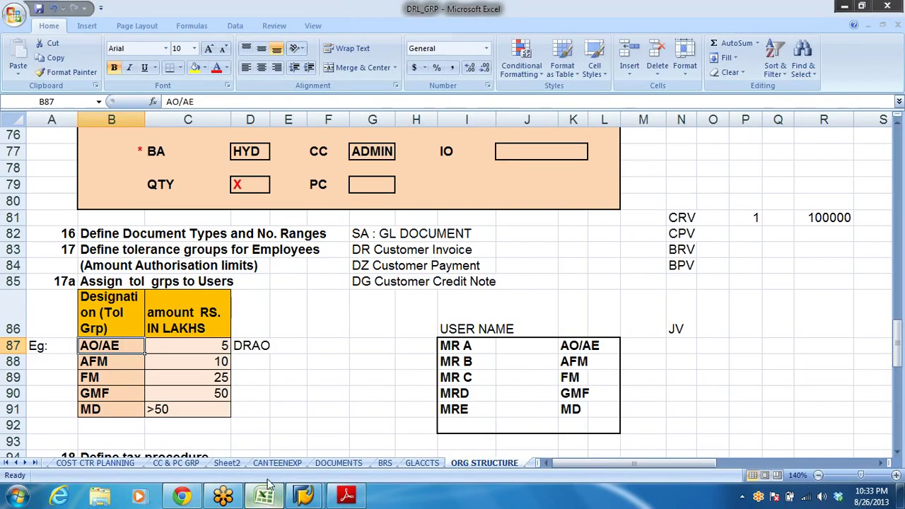
click(100, 364)
key(alt+Tab)
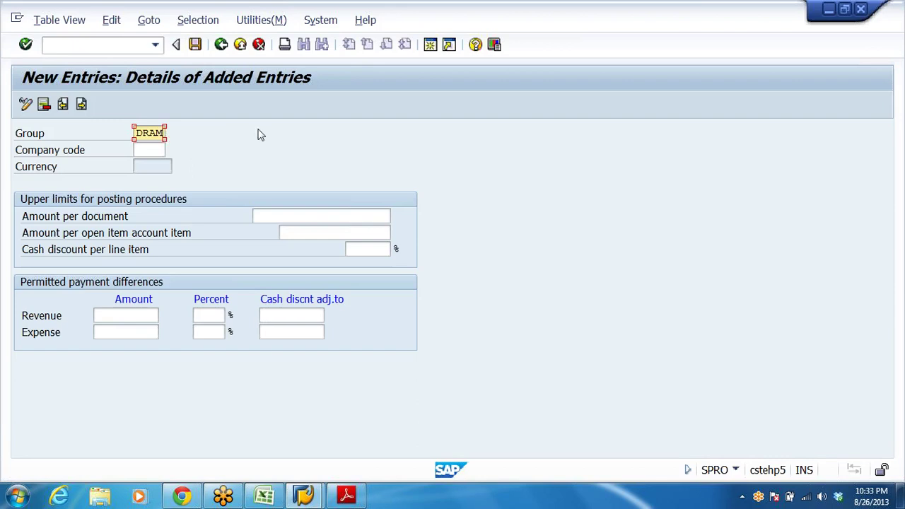
key(Tab)
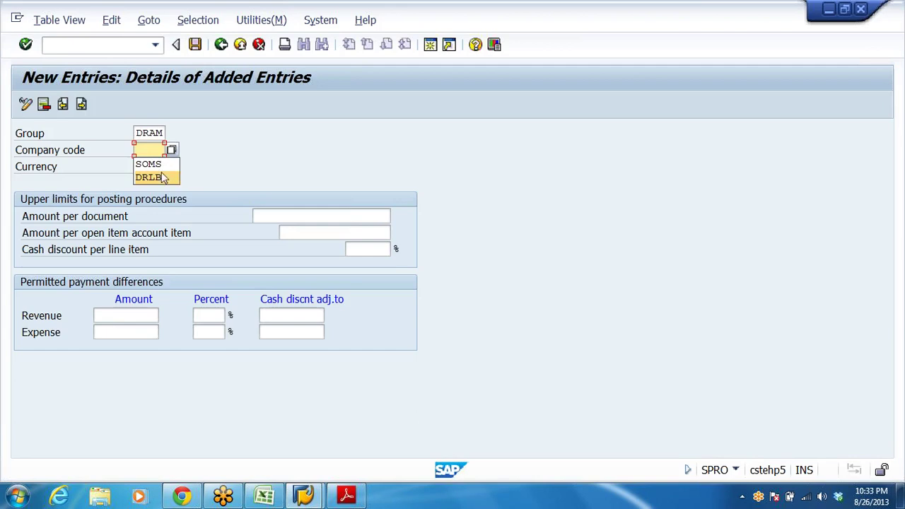
text(DRL)
key(Down)
key(Tab)
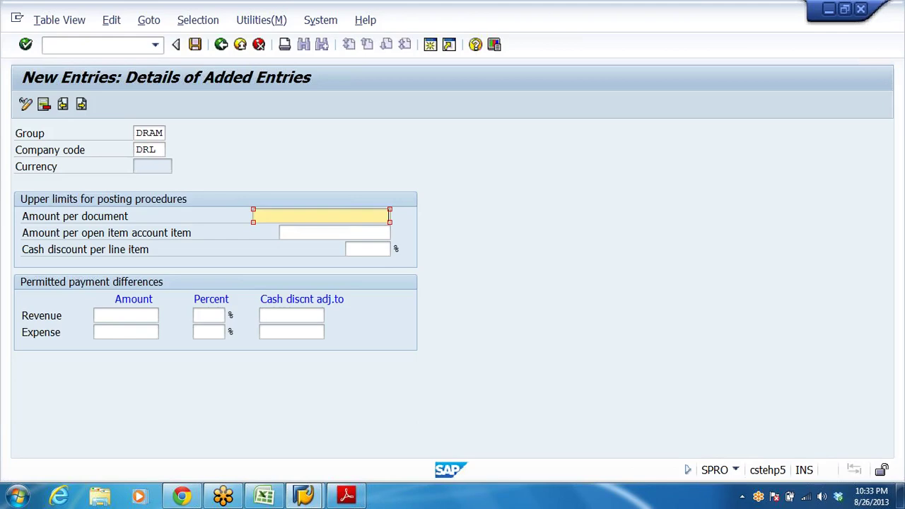
Set the amount per document of group DRAM to 1.000.000, matching the AFM limit in the workbook
text(50000)
key(alt+Tab)
click(210, 358)
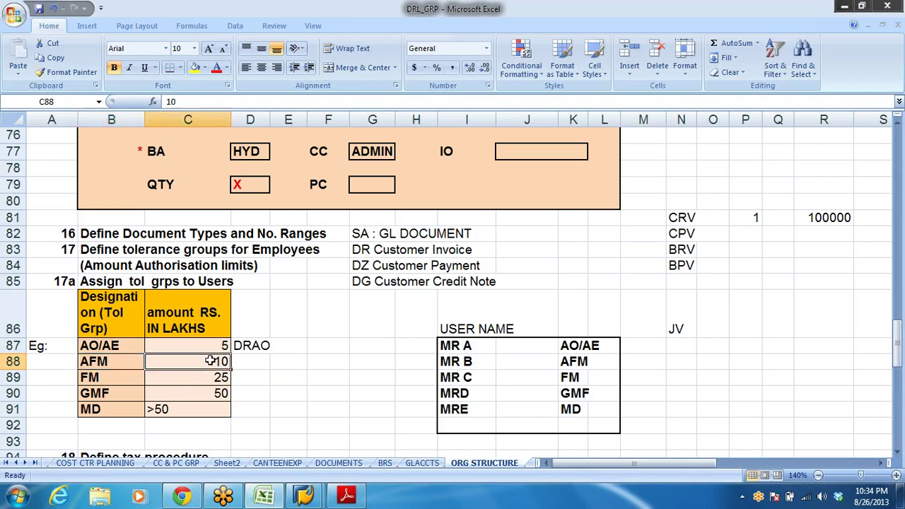
key(alt+Tab)
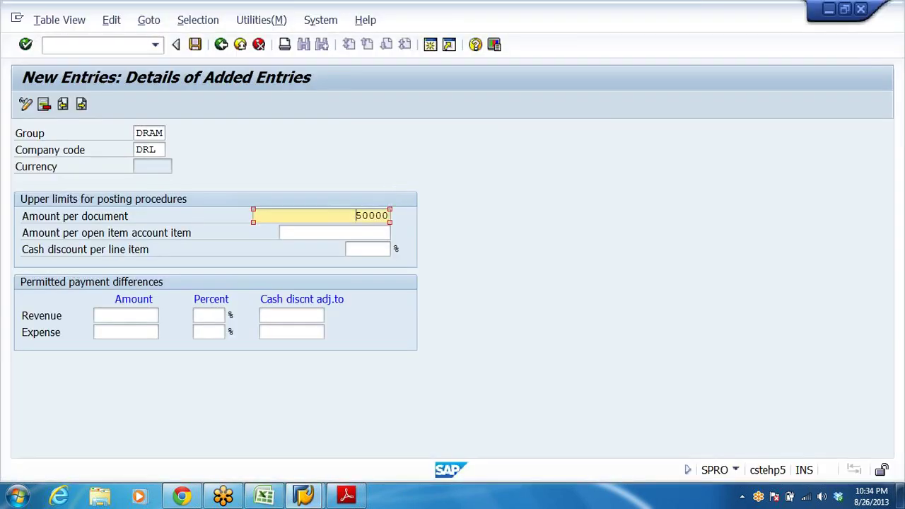
drag(356, 216, 557, 220)
text(1.000.000)
key(Return)
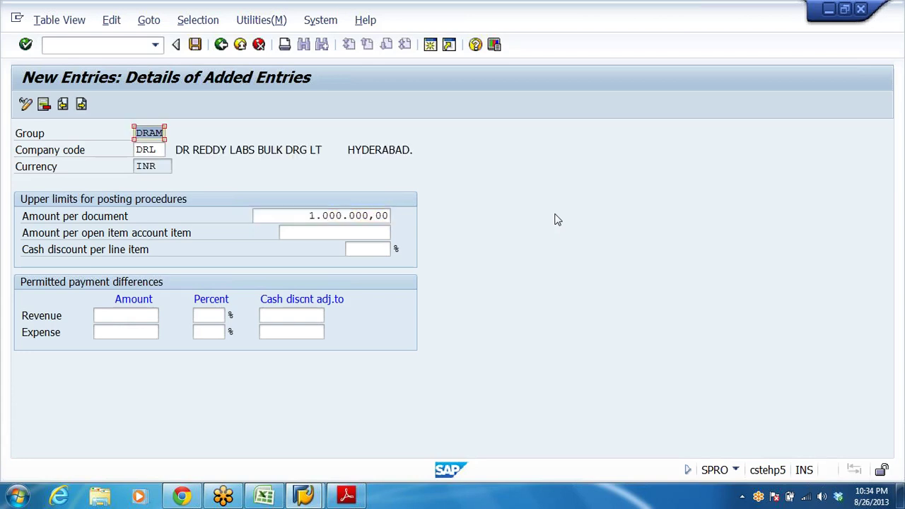
Review the entry's currency, company code and group, and the amount and cash discount fields of the posting limits
click(50, 166)
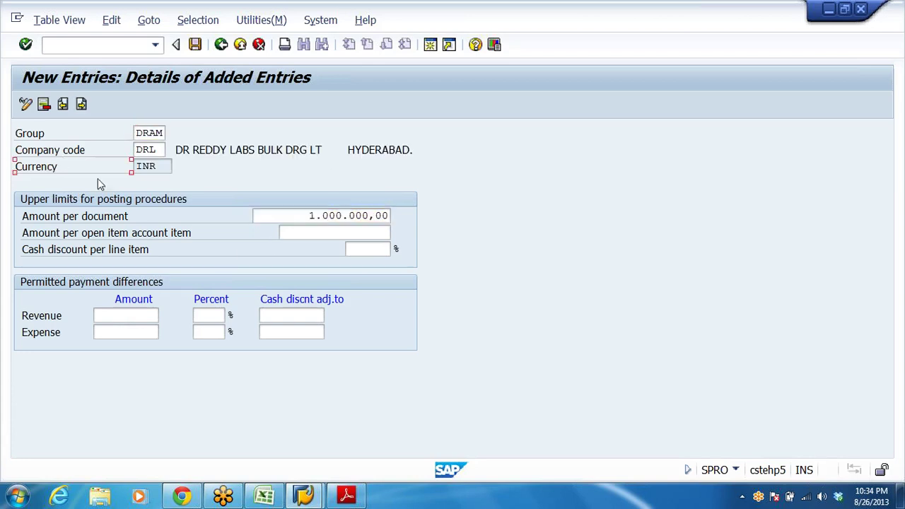
key(shift+Tab)
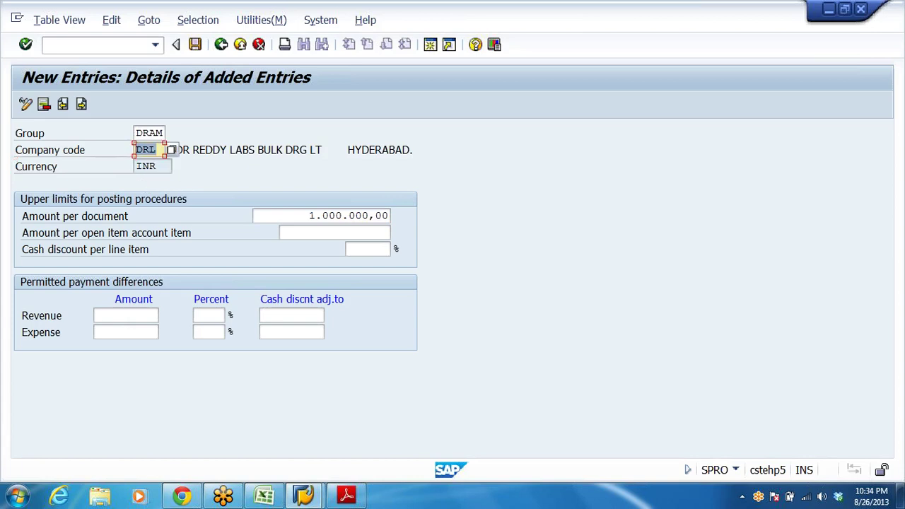
key(shift+Tab)
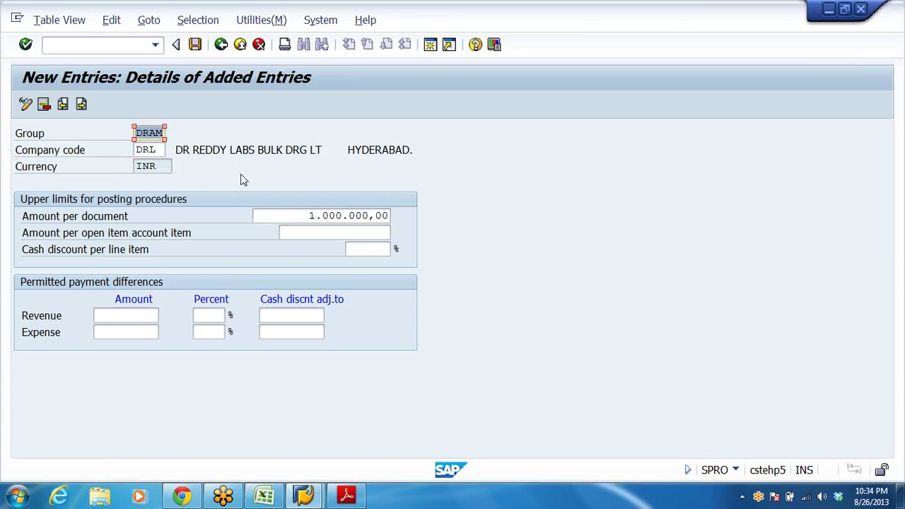
key(Tab)
key(Tab)
key(Tab)
key(shift+End)
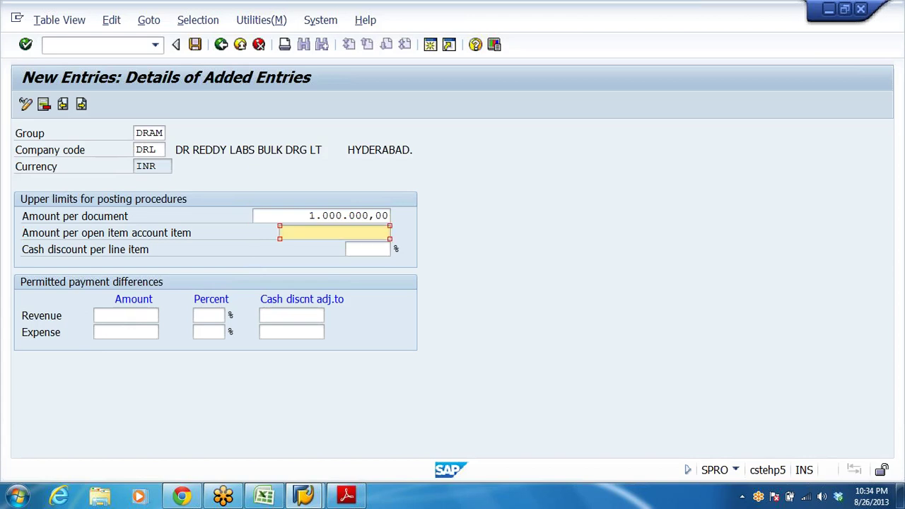
click(309, 215)
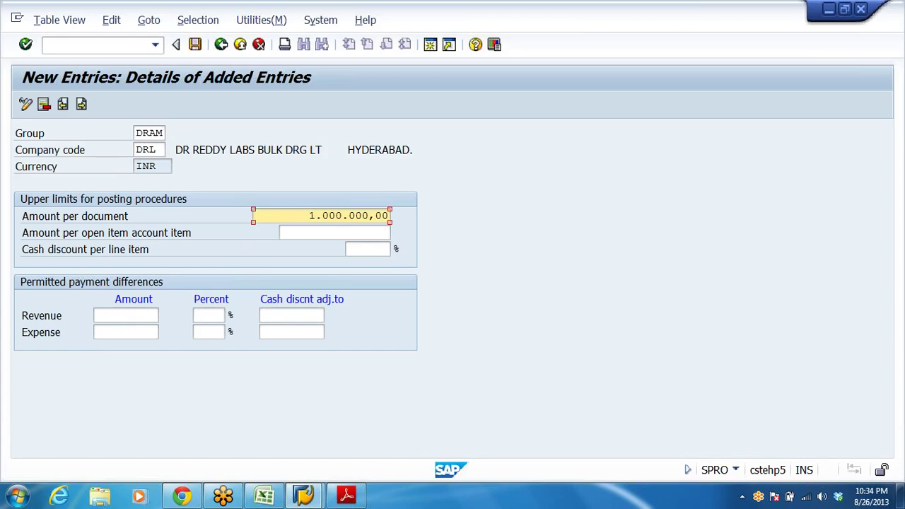
click(368, 249)
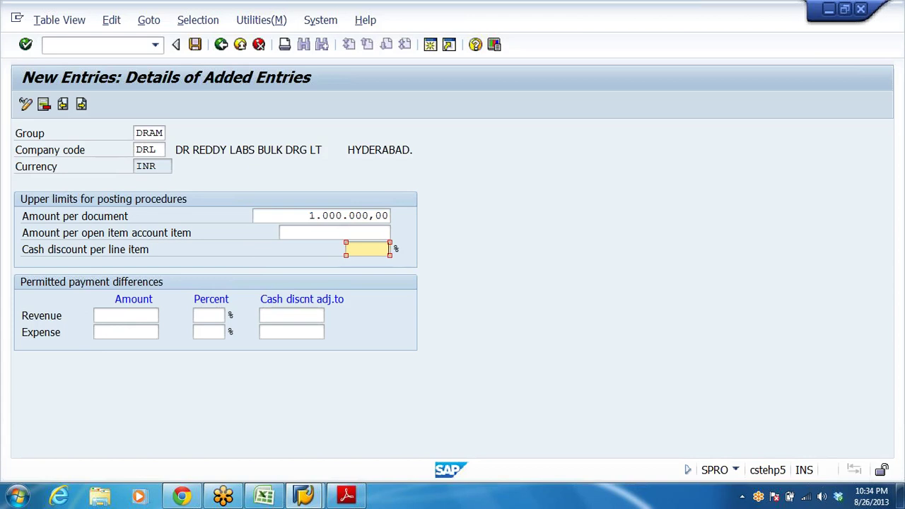
click(333, 232)
click(367, 249)
Save the new DRAM tolerance group for company code DRL
click(196, 46)
click(298, 273)
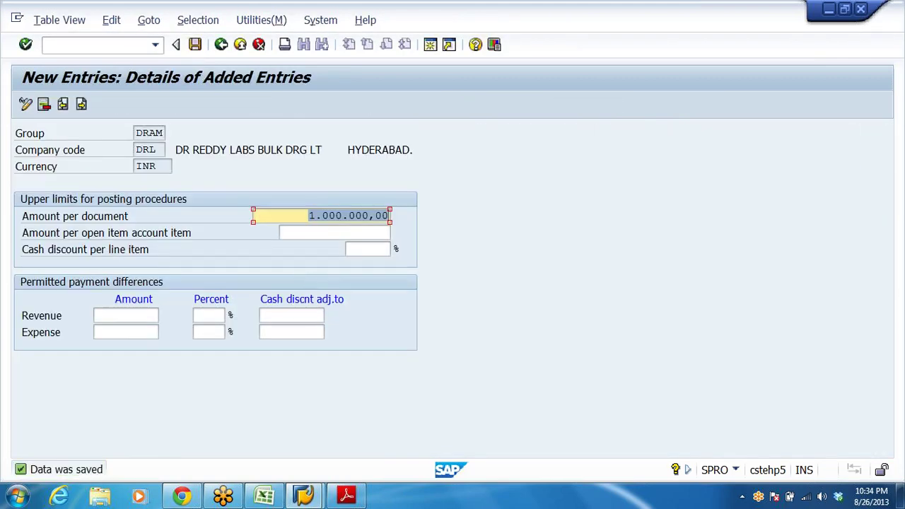
click(149, 133)
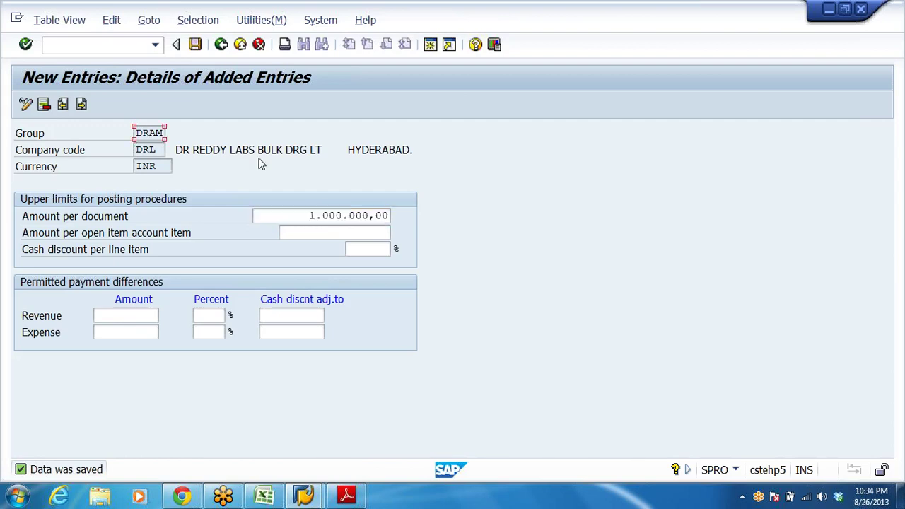
Check the DRAM entry in the tolerance groups overview and return to the IMG structure
click(221, 44)
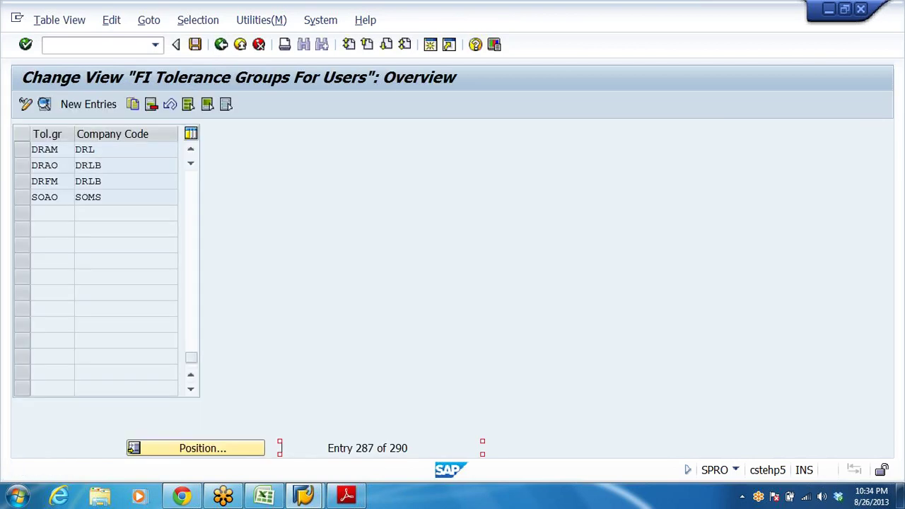
drag(59, 149, 28, 150)
key(Tab)
click(239, 45)
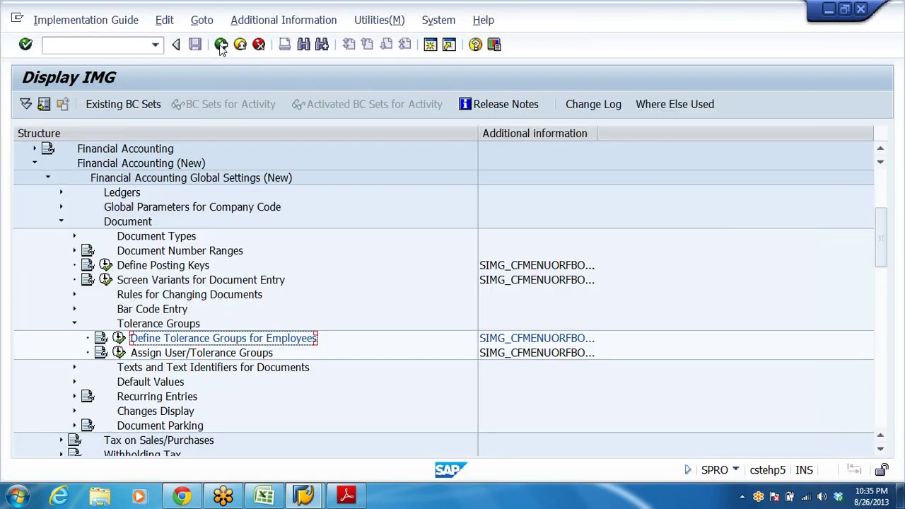
Open Assign User/Tolerance Groups and delete the user assignment that has tolerance group SOAO
click(190, 353)
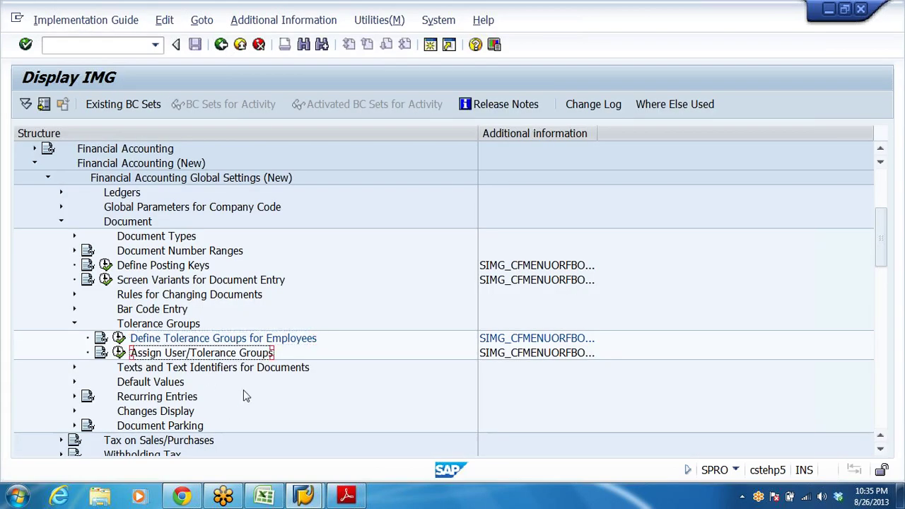
click(262, 358)
click(119, 352)
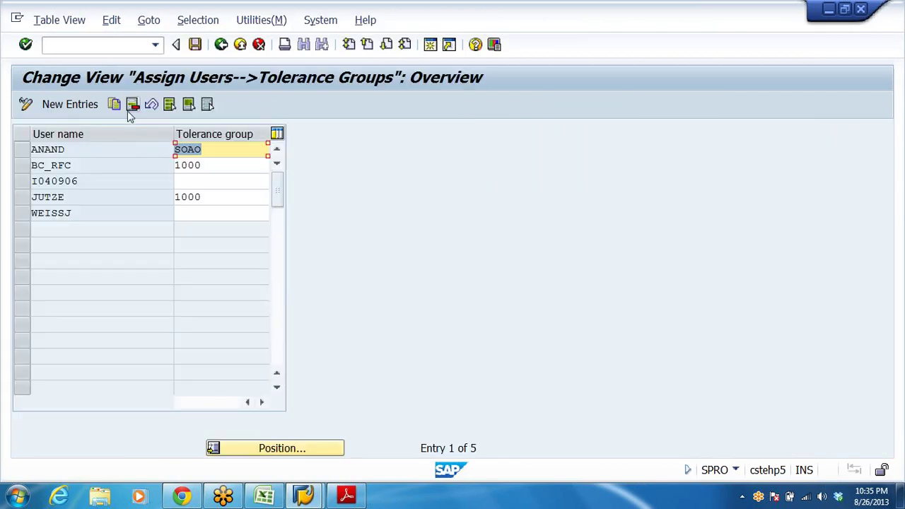
click(23, 150)
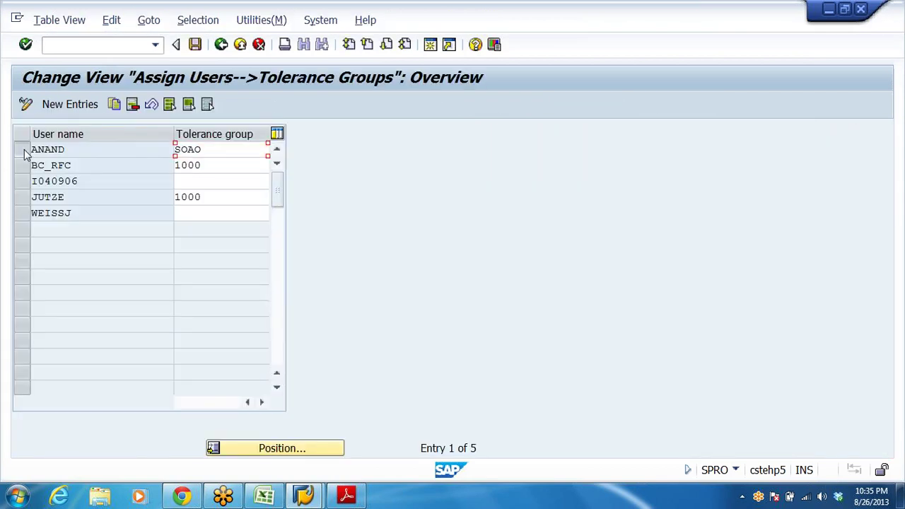
click(137, 109)
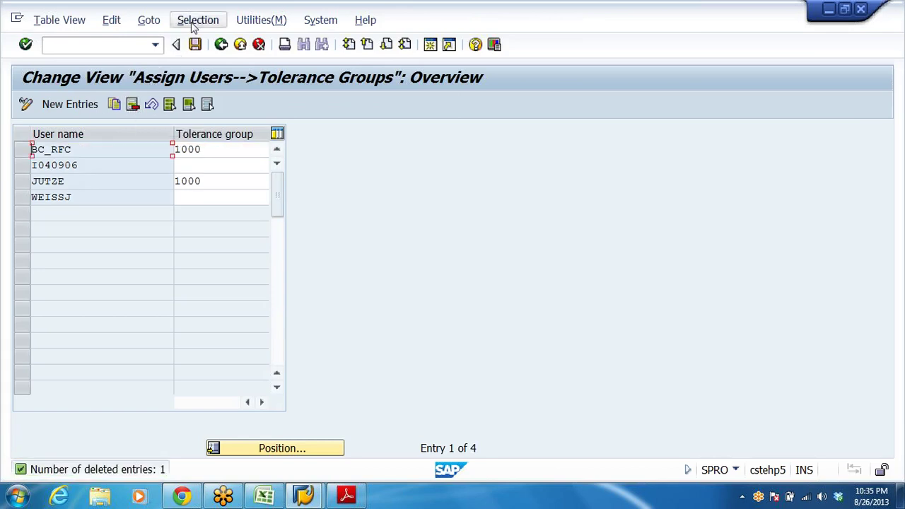
Save the deleted user assignment and start a new entry with the user name filled in
click(195, 44)
click(298, 271)
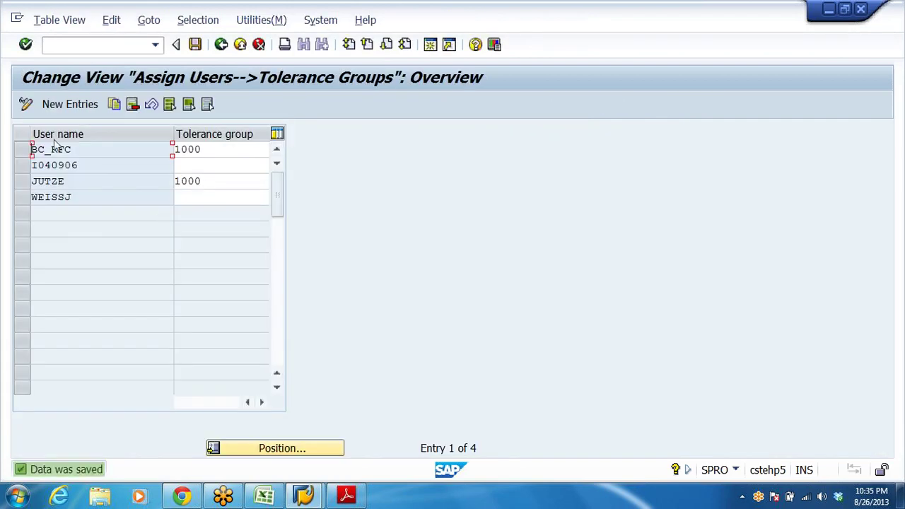
click(70, 104)
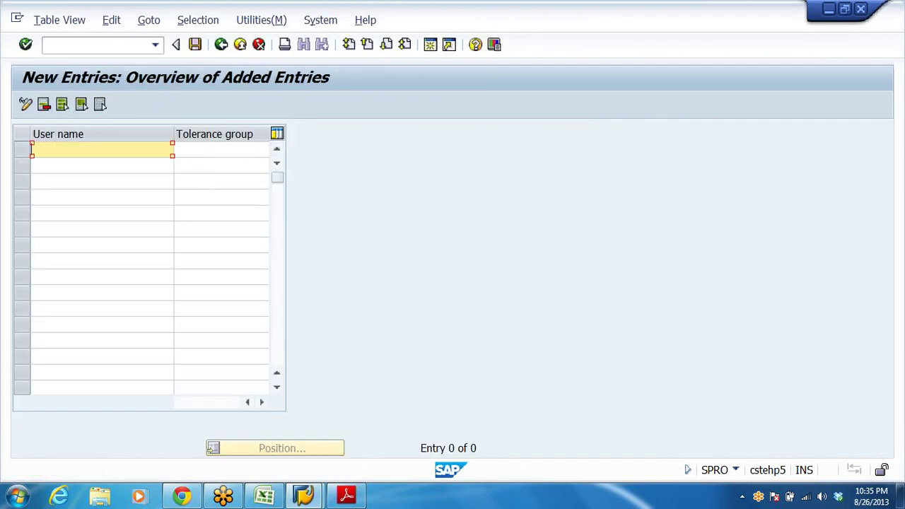
text(A)
key(Down)
key(Return)
key(Tab)
Assign tolerance group DRAM of company code DRL to the new user entry from the list of possible values
text(D)
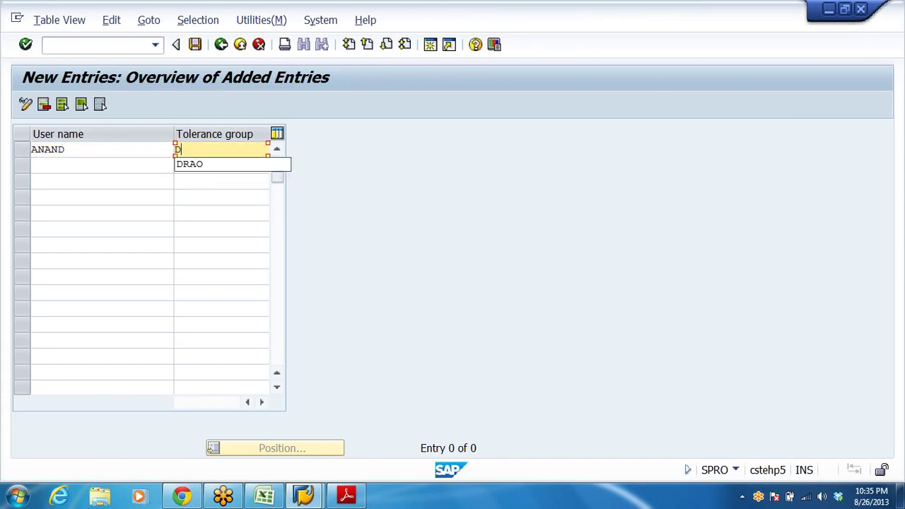
key(BackSpace)
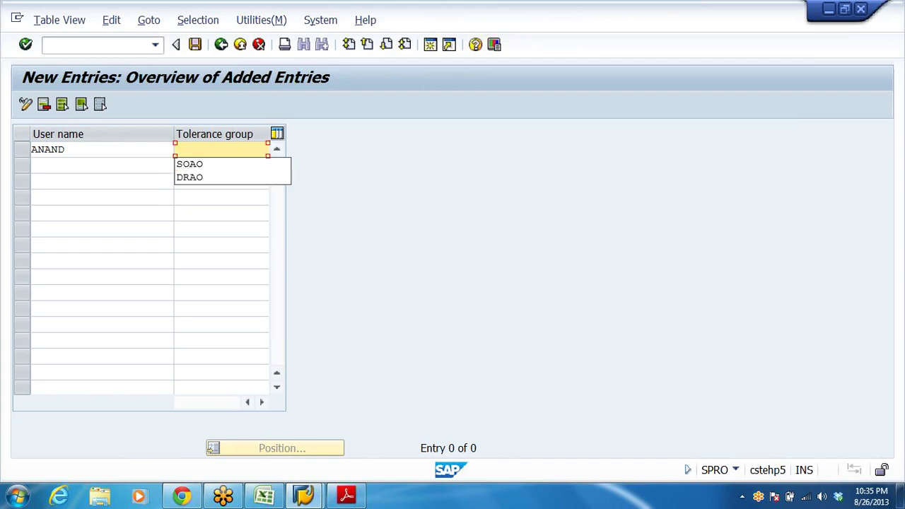
key(Escape)
click(224, 151)
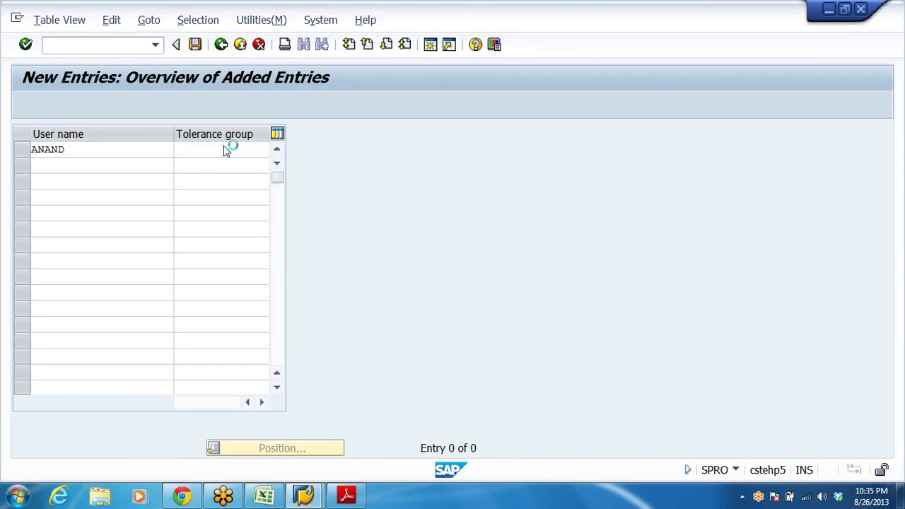
key(F4)
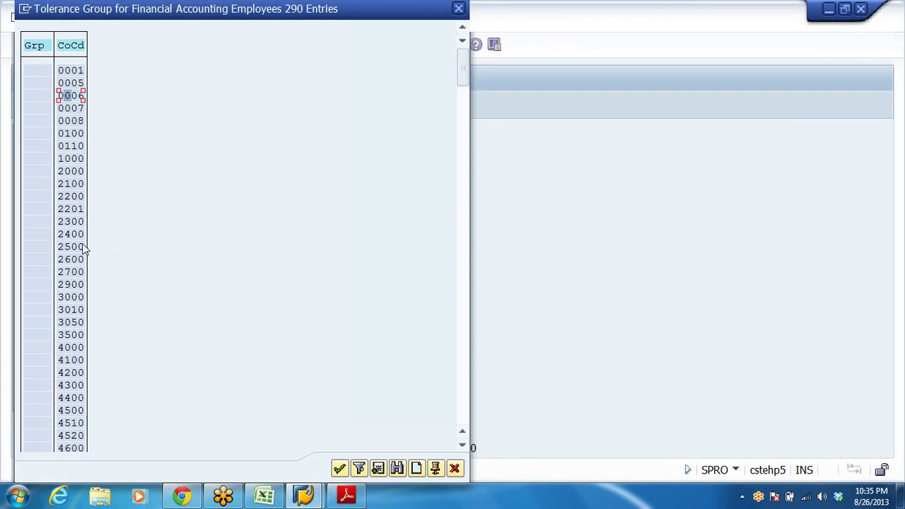
drag(466, 66, 463, 404)
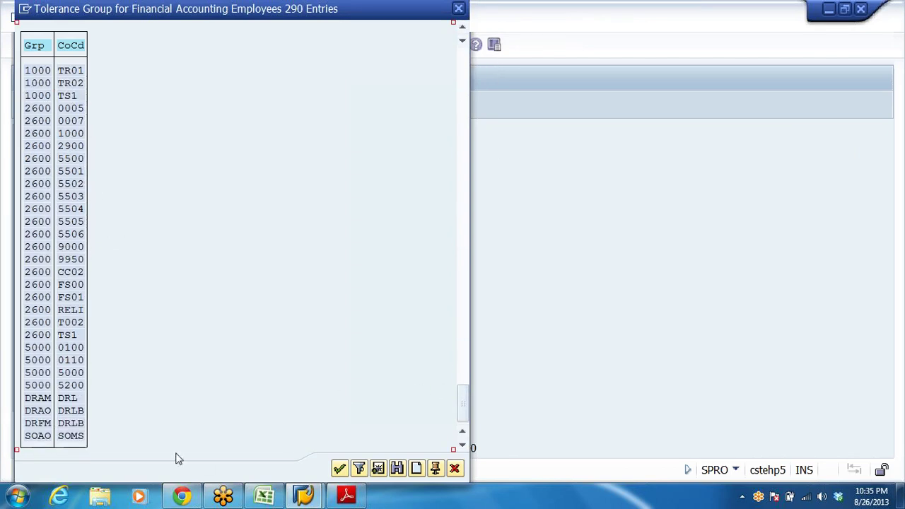
click(36, 398)
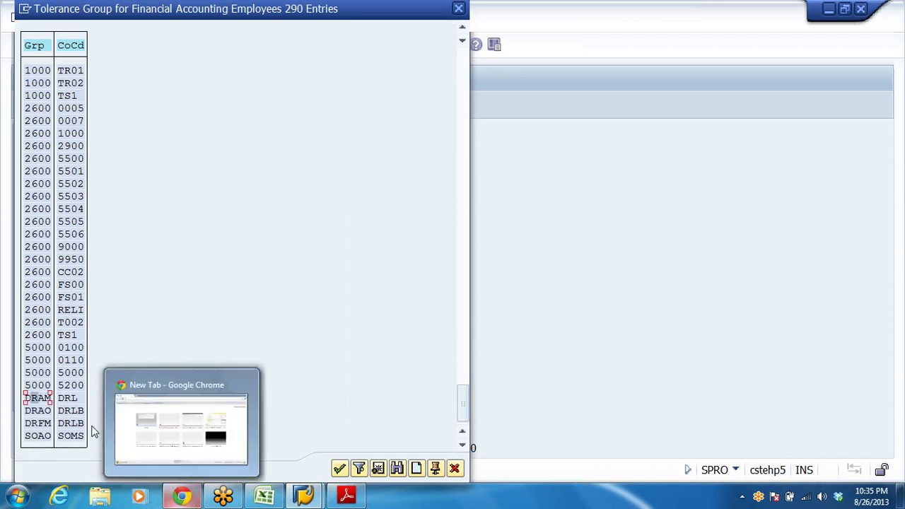
double_click(68, 400)
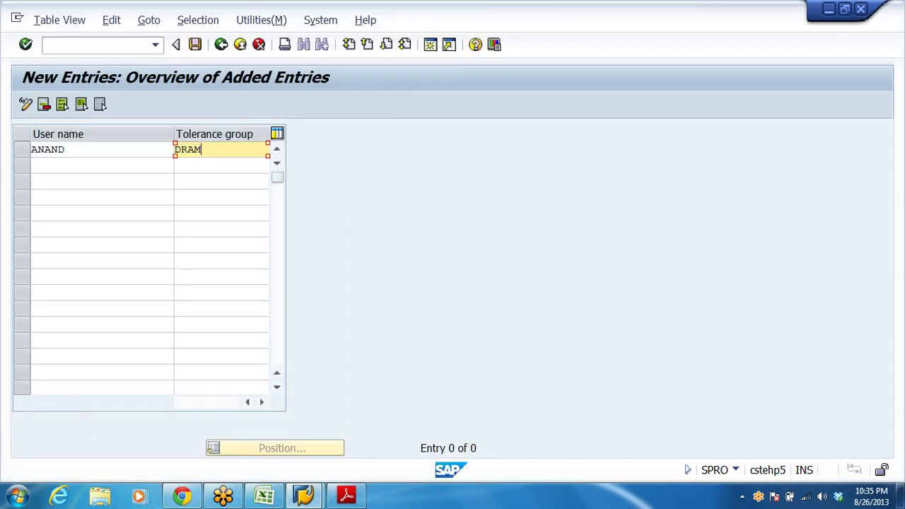
Save the user's DRAM assignment, check it in the overview, and return to the IMG structure
key(shift+Tab)
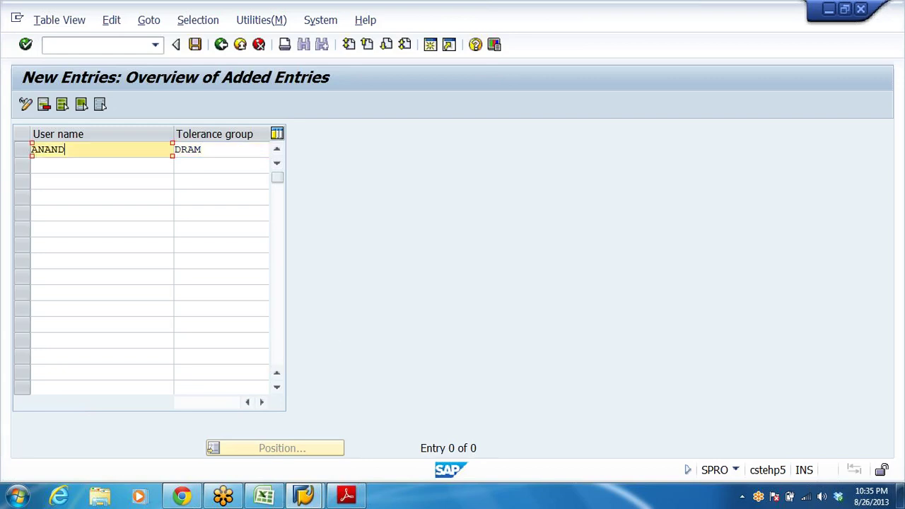
click(201, 149)
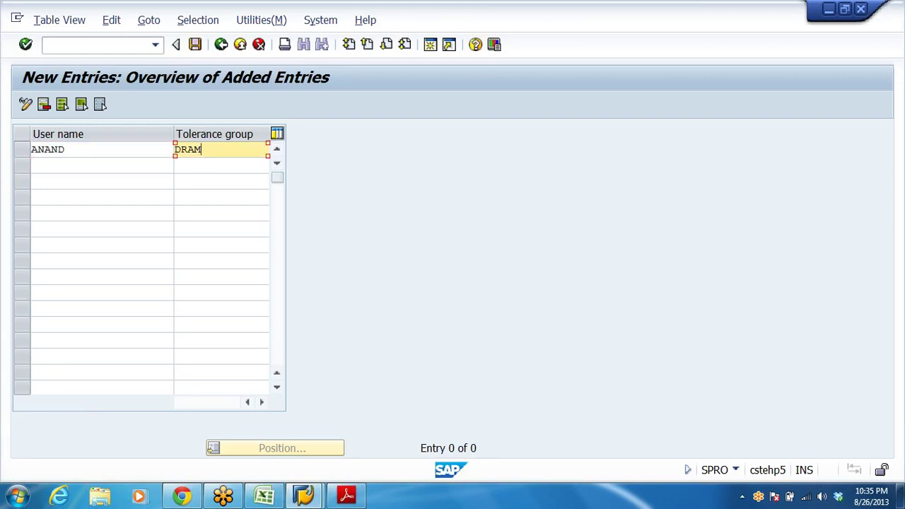
key(shift+Home)
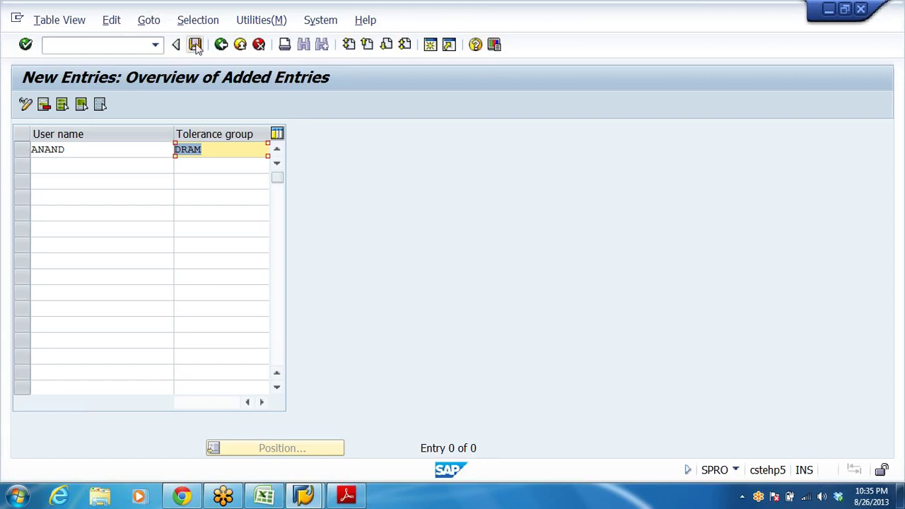
key(Return)
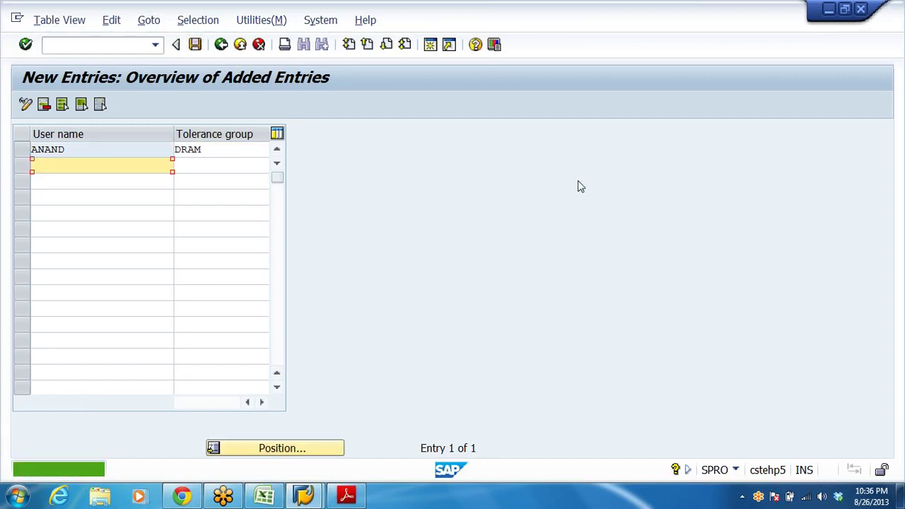
click(221, 44)
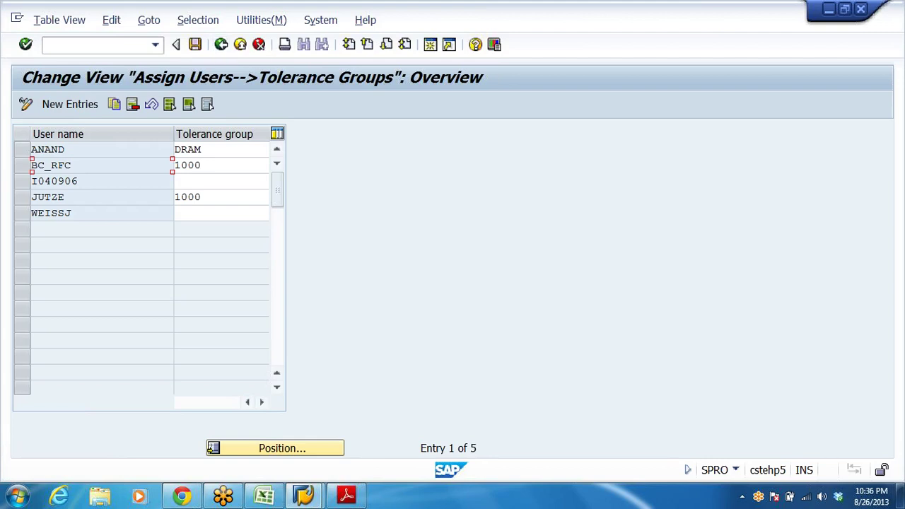
key(shift+Tab)
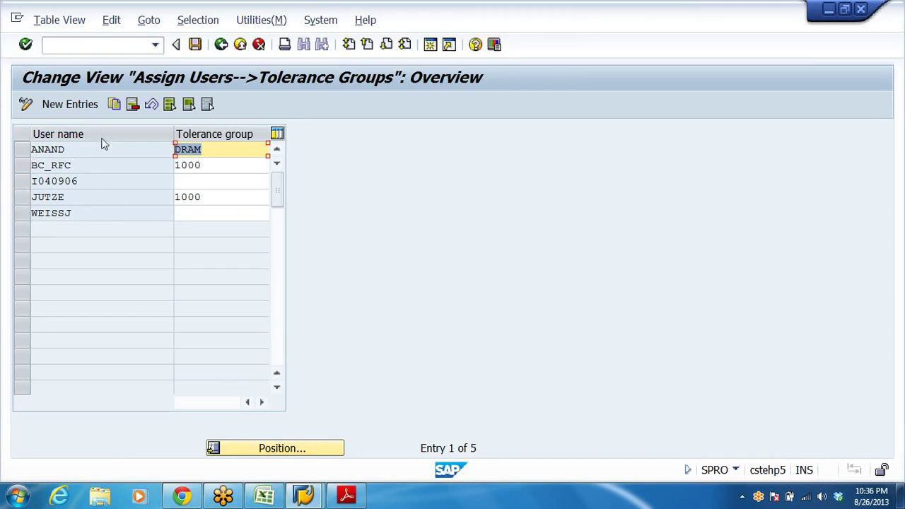
click(220, 45)
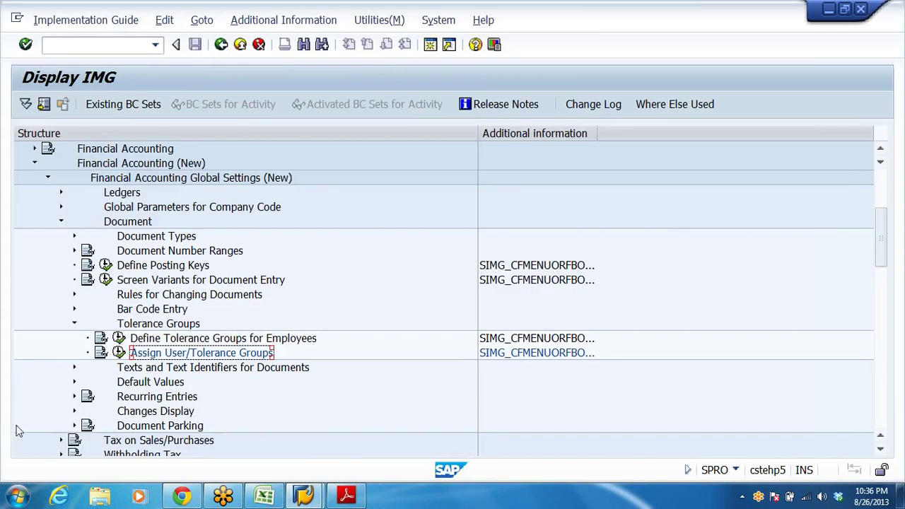
Switch to the DRL_GRP workbook in Excel, review the tolerance groups with their amounts in lakhs, and return to SAP
click(265, 495)
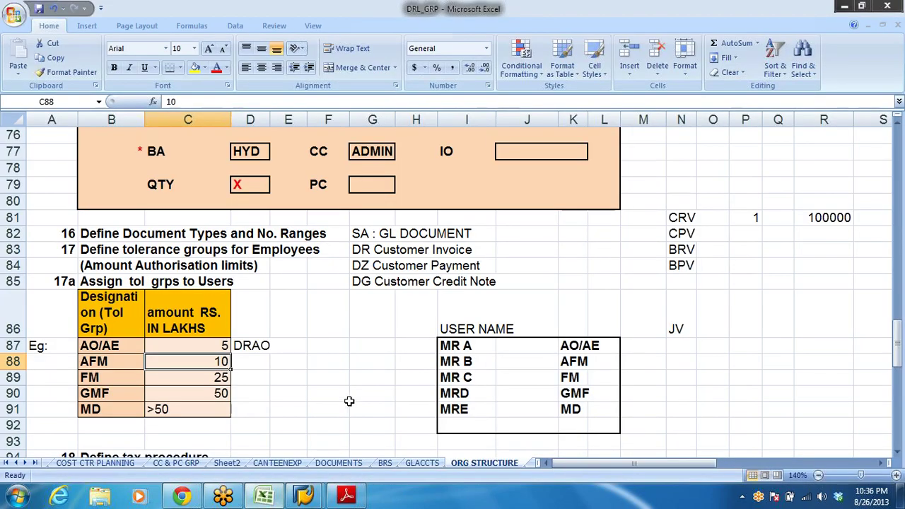
click(111, 345)
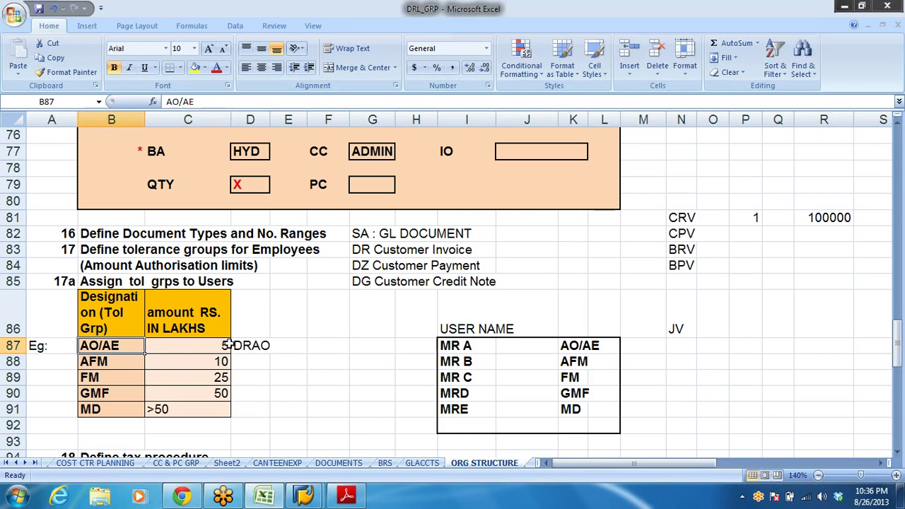
click(109, 378)
click(173, 381)
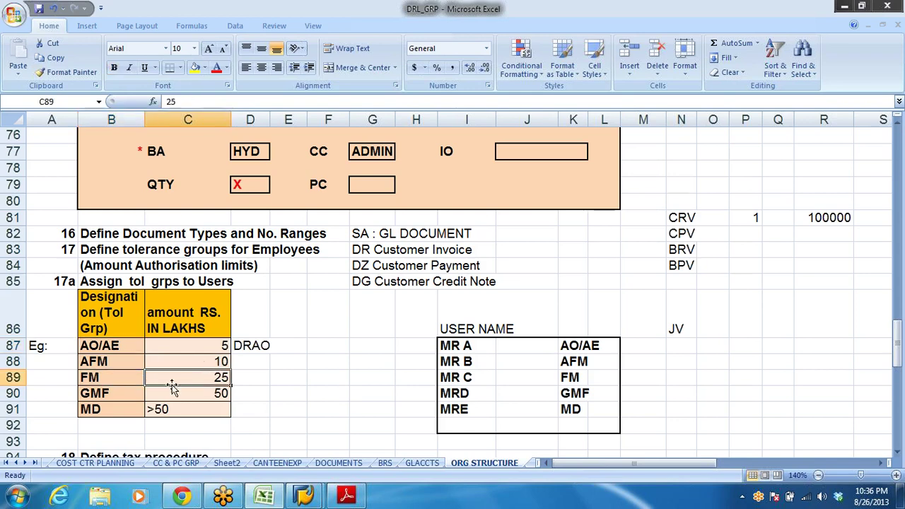
click(99, 391)
click(217, 396)
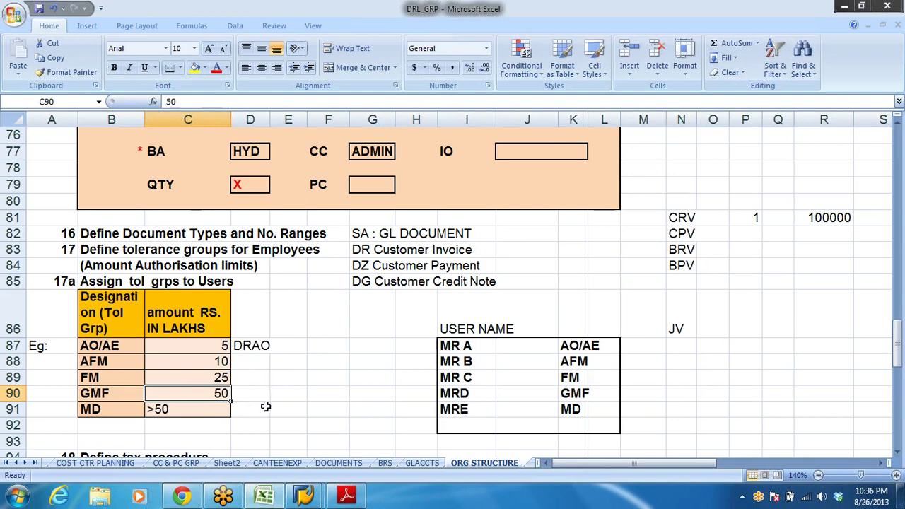
key(alt+Tab)
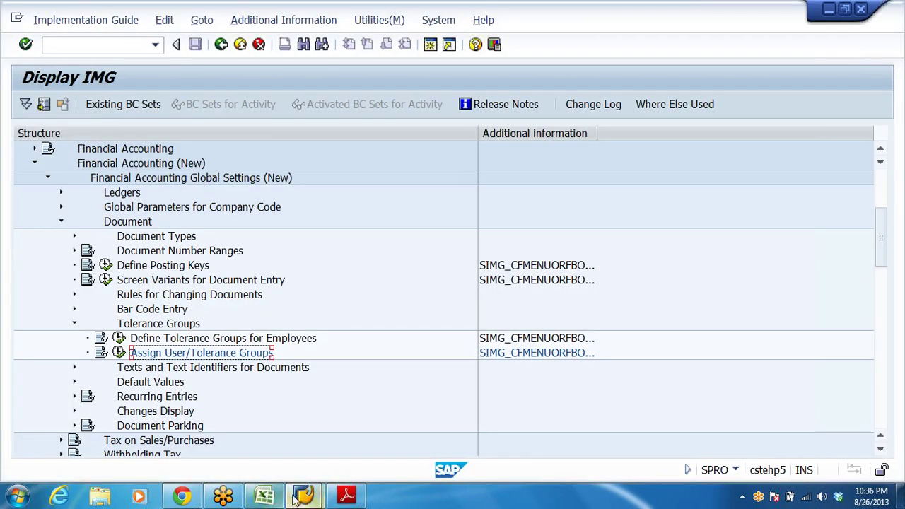
Reopen the Excel notes, review items 17 to 19 on tolerance groups and the tax procedure, and switch back to SAP
click(264, 496)
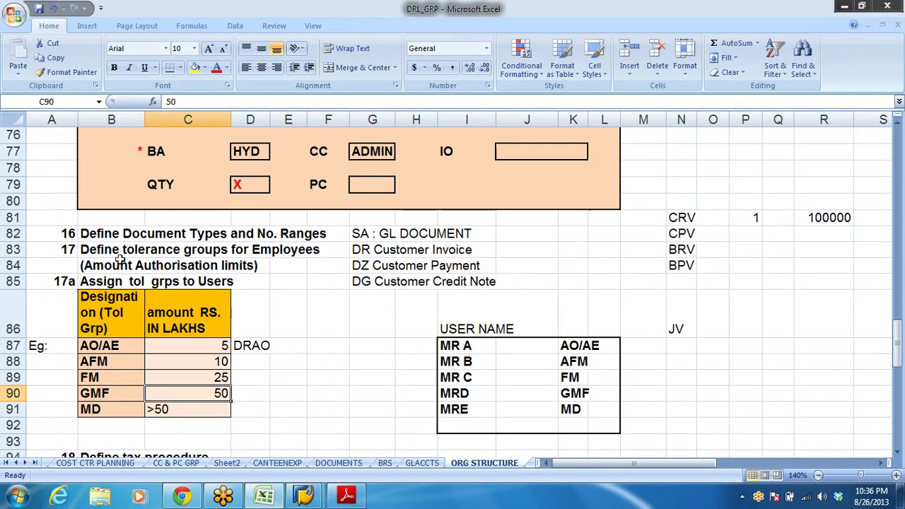
drag(75, 254, 80, 269)
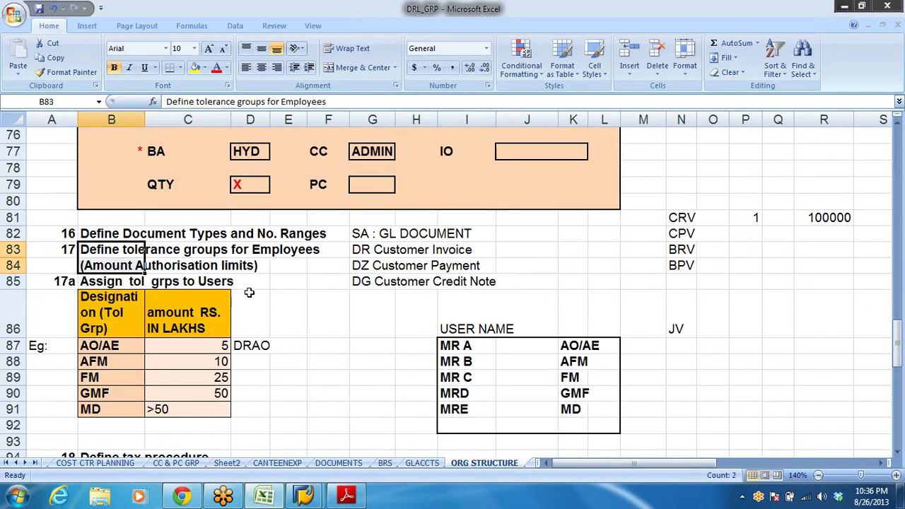
scroll(249, 293, down, 4)
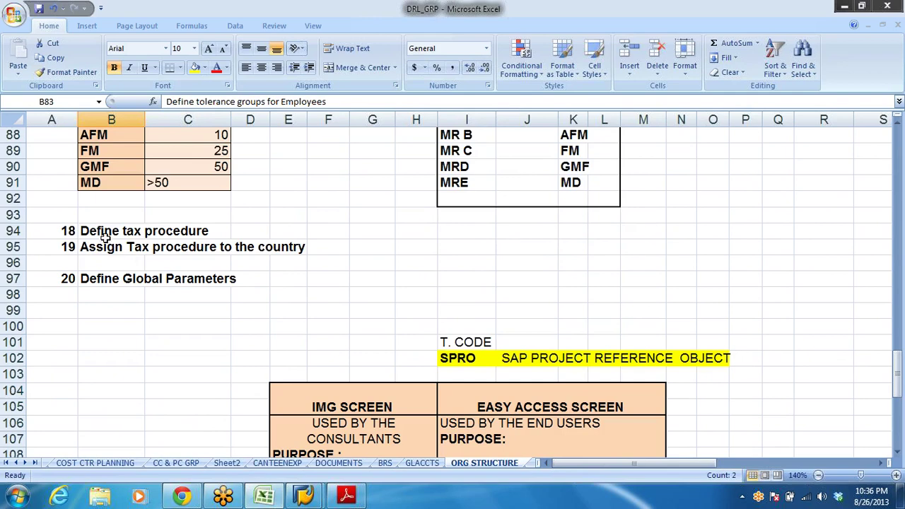
click(105, 237)
click(106, 248)
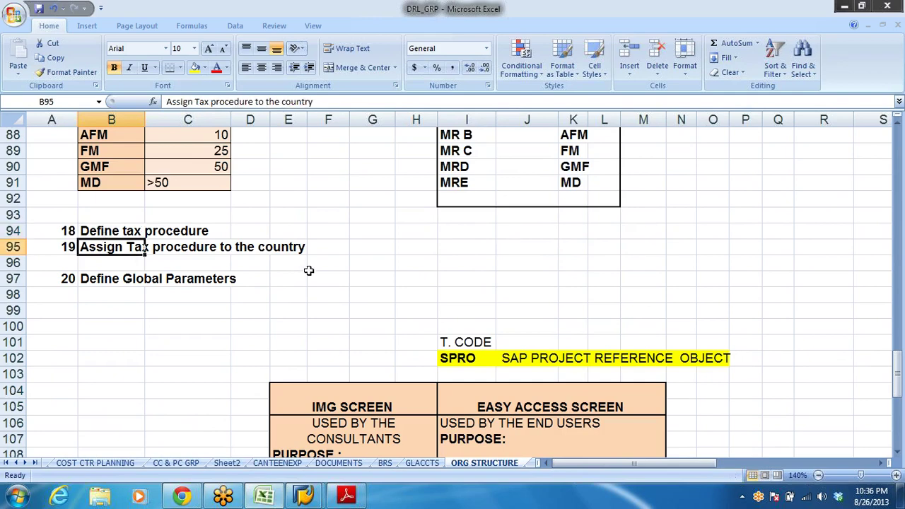
click(85, 229)
drag(83, 230, 286, 253)
key(alt+Tab)
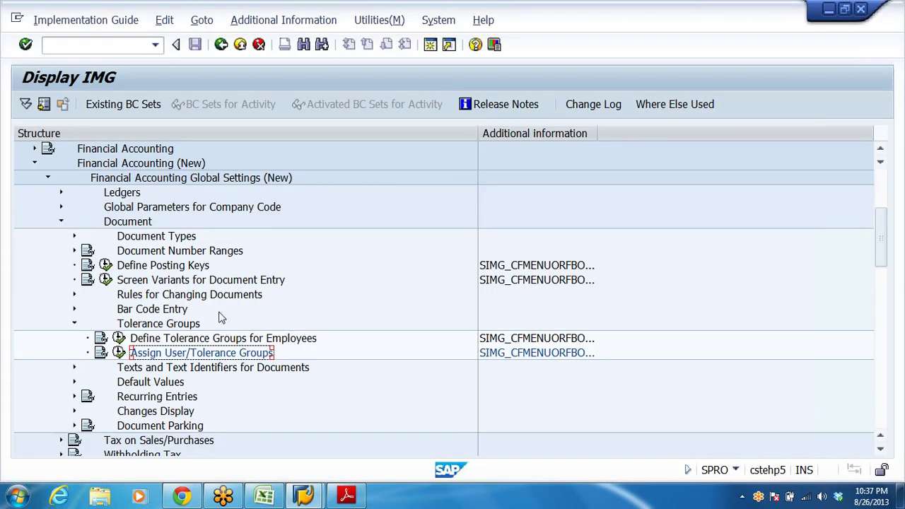
Collapse the Tolerance Groups and Document nodes and expand the Basic Settings under Tax on Sales/Purchases
click(74, 324)
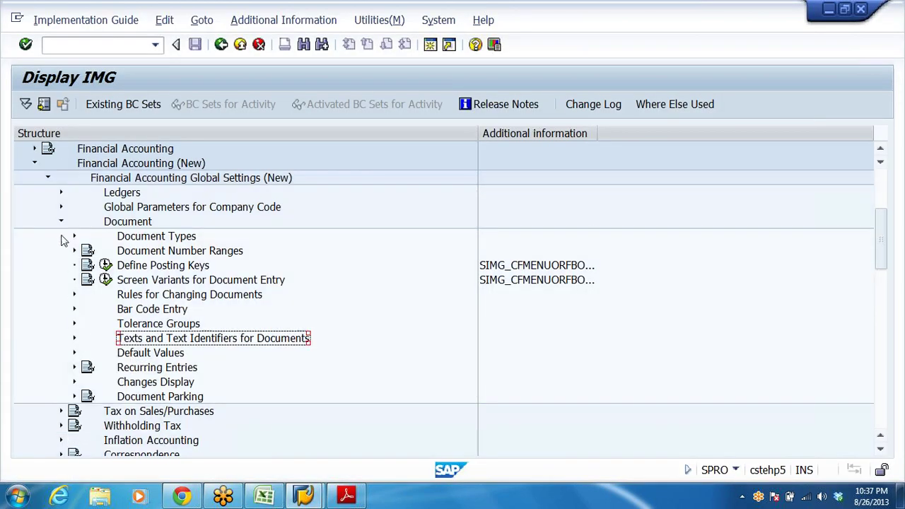
click(62, 222)
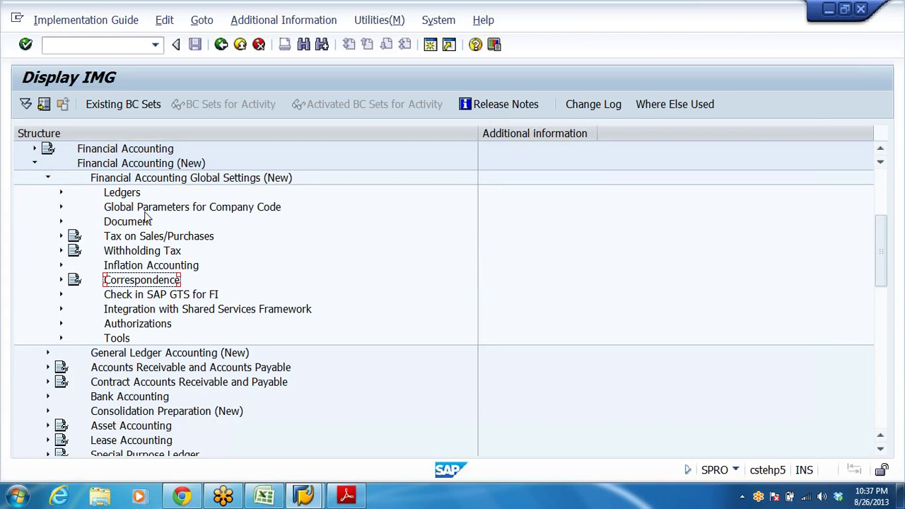
key(Up)
key(Up)
key(Up)
key(Right)
key(Right)
key(Right)
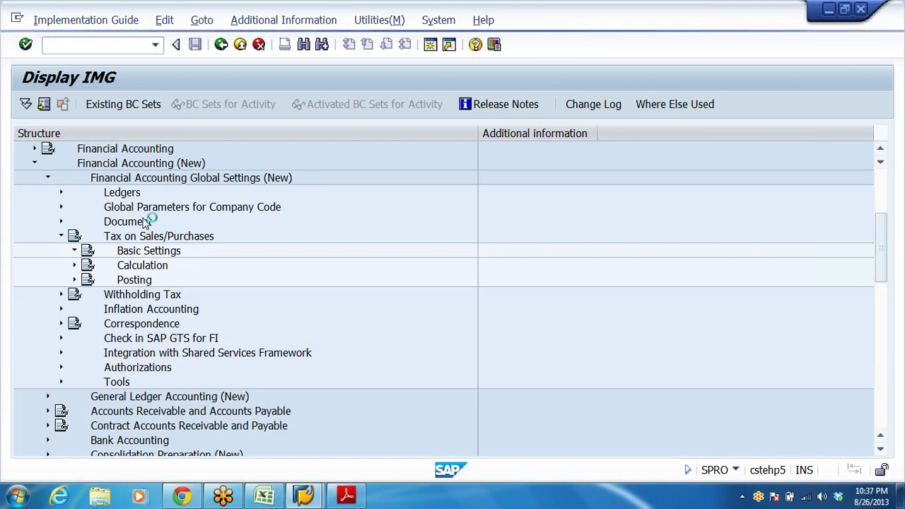
key(Right)
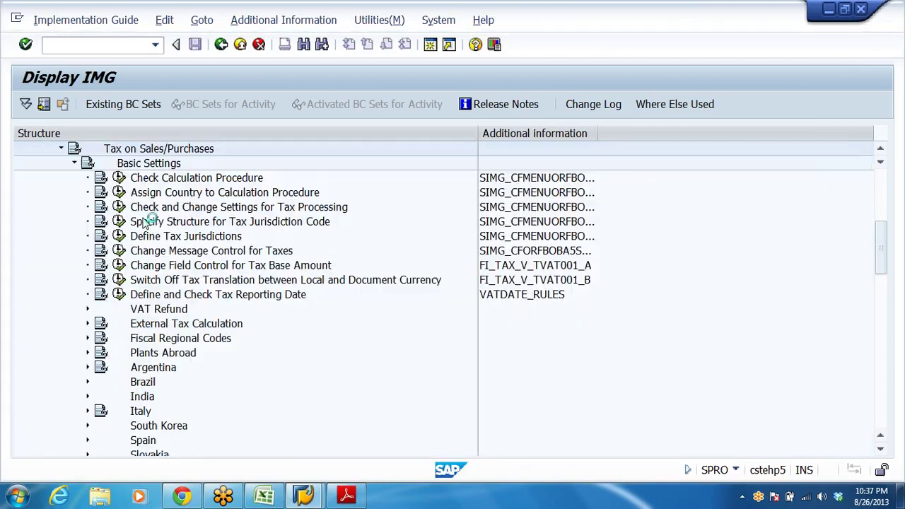
Open the Define Procedures activity of Check Calculation Procedure
click(121, 178)
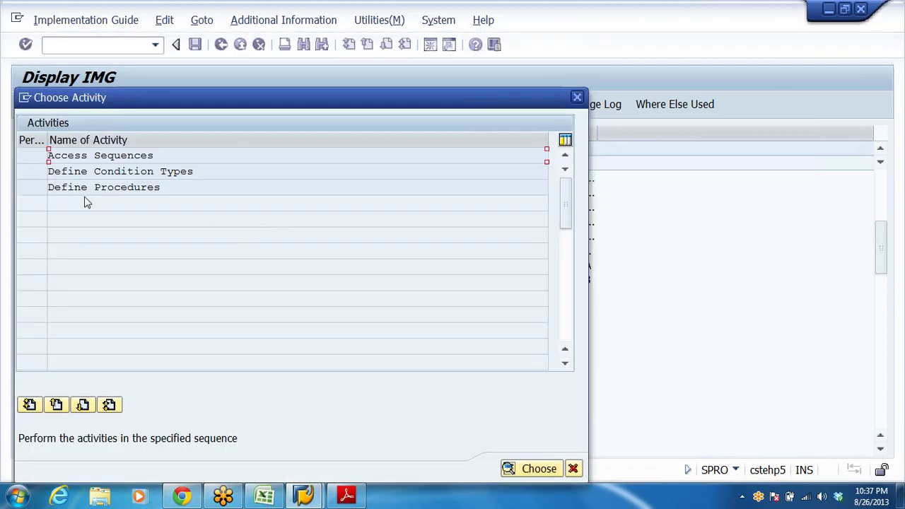
click(94, 187)
double_click(131, 190)
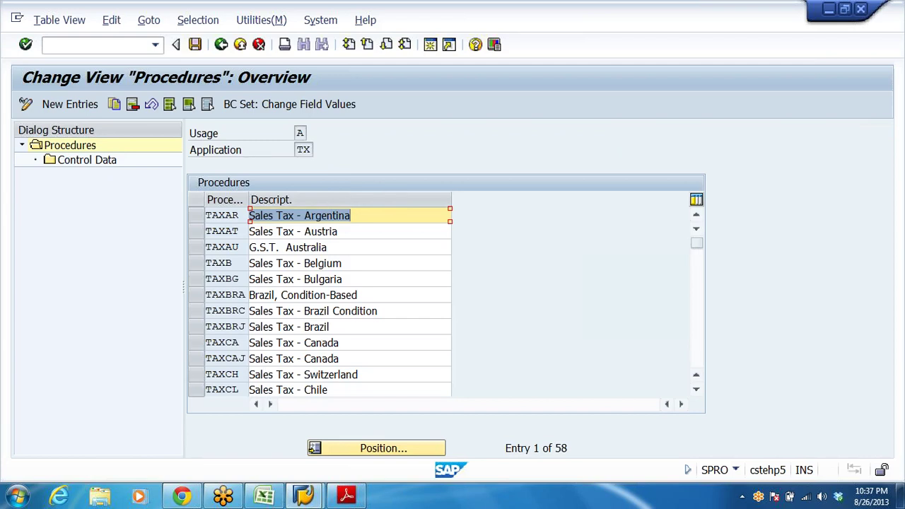
Look through the list of tax procedures as far as the existing TAXDRL entry
click(326, 346)
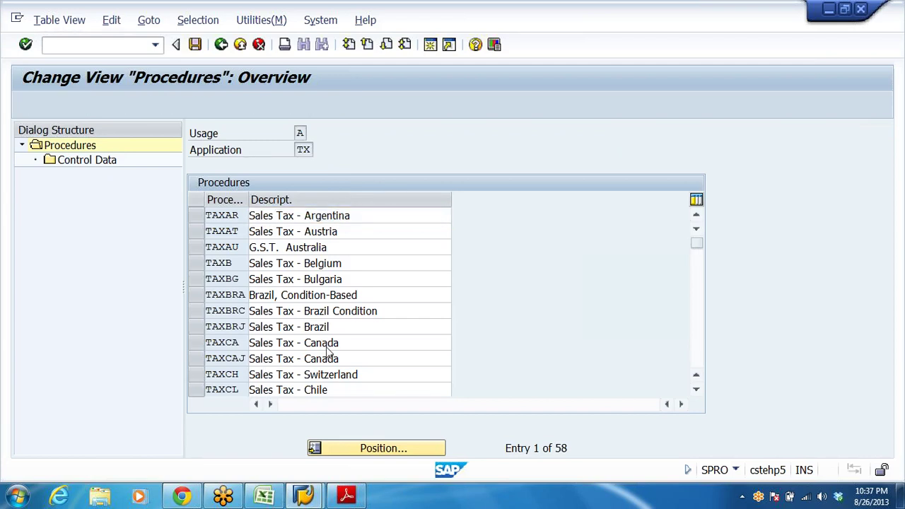
scroll(327, 352, down, 1)
scroll(327, 297, down, 1)
click(313, 216)
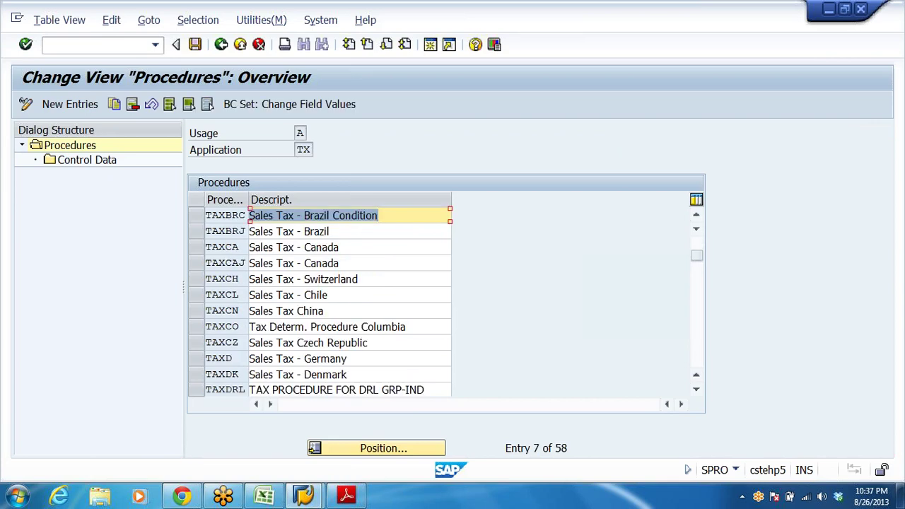
scroll(327, 297, down, 1)
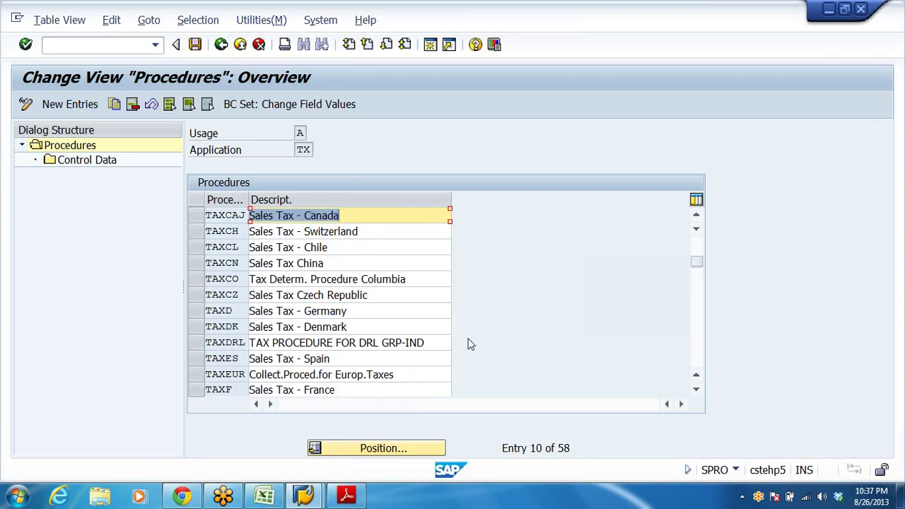
click(425, 342)
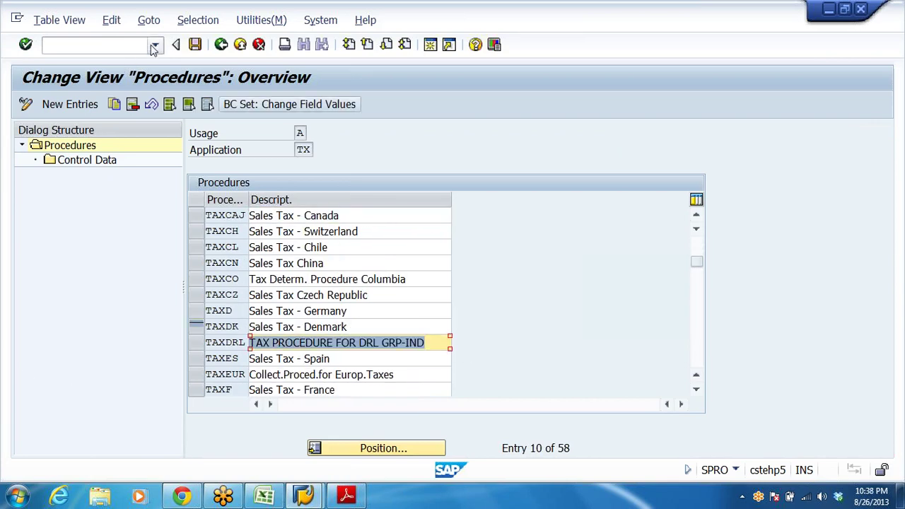
Create a new tax procedure DRLTAX with the description TAX PROCEDURE FOR DRL -IND, and widen the Procedure column
click(75, 104)
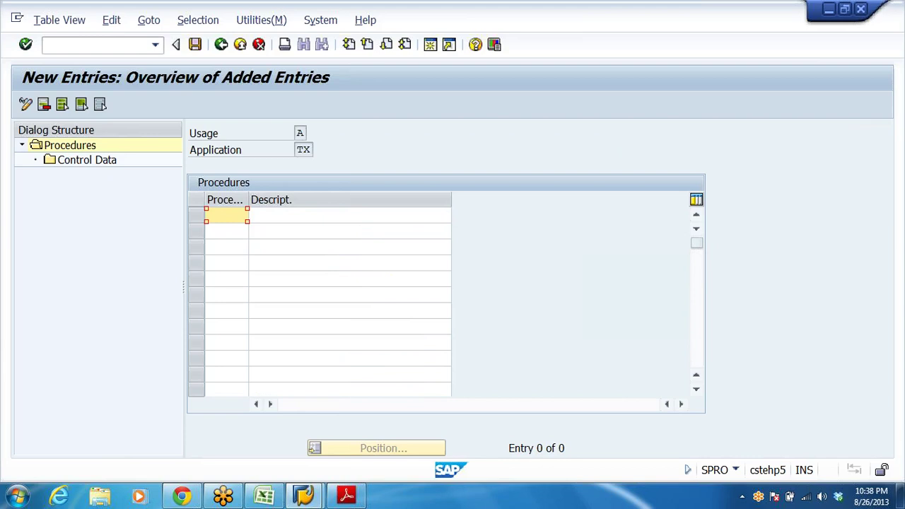
text(DRLTAX)
key(Tab)
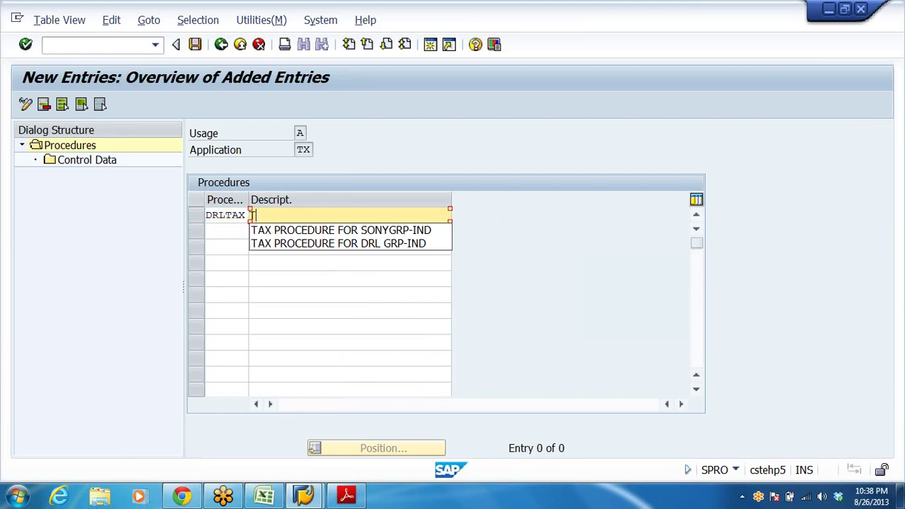
click(299, 243)
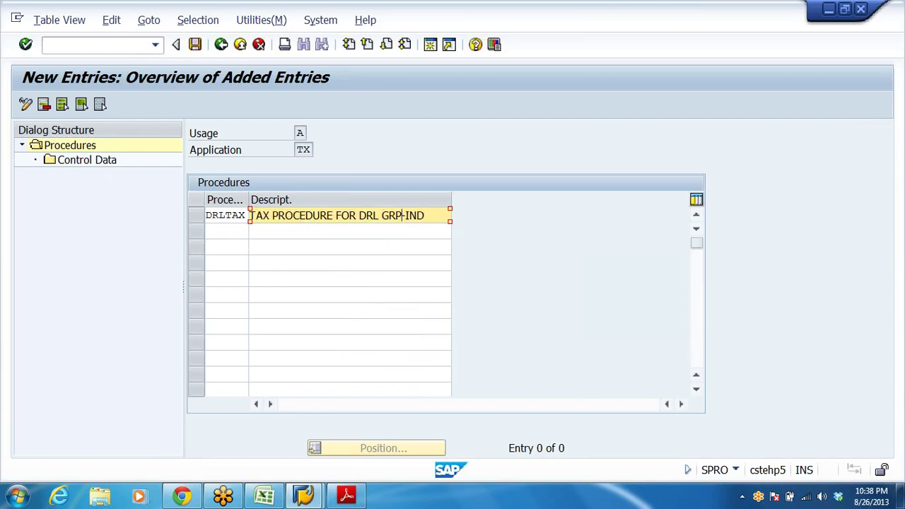
key(BackSpace)
key(BackSpace)
key(BackSpace)
key(BackSpace)
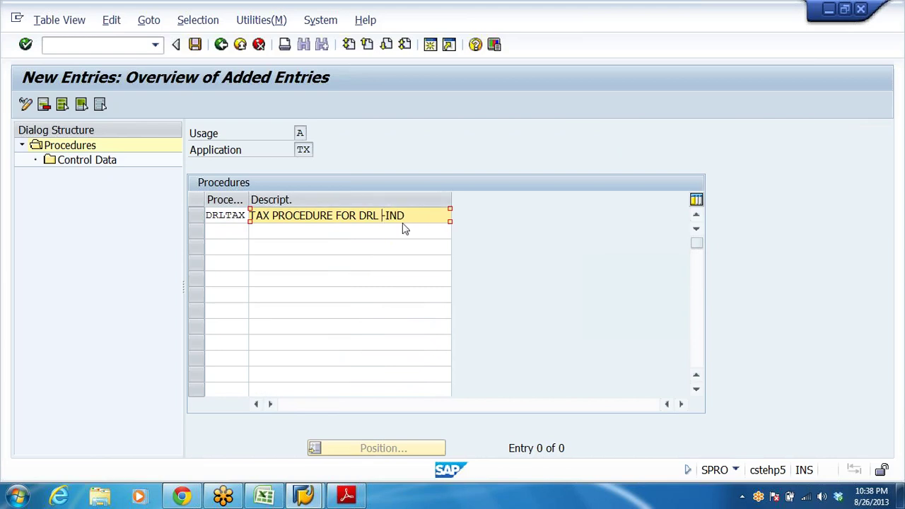
drag(249, 196, 276, 198)
key(shift+Tab)
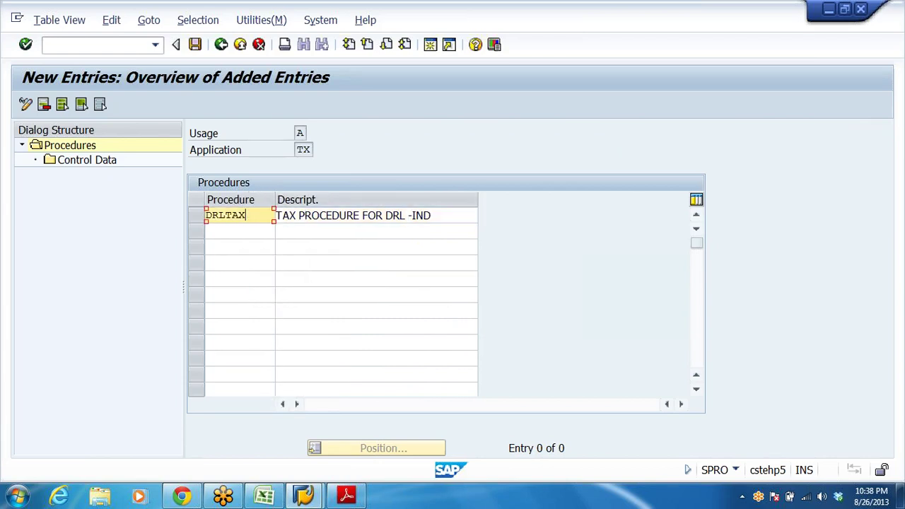
key(Return)
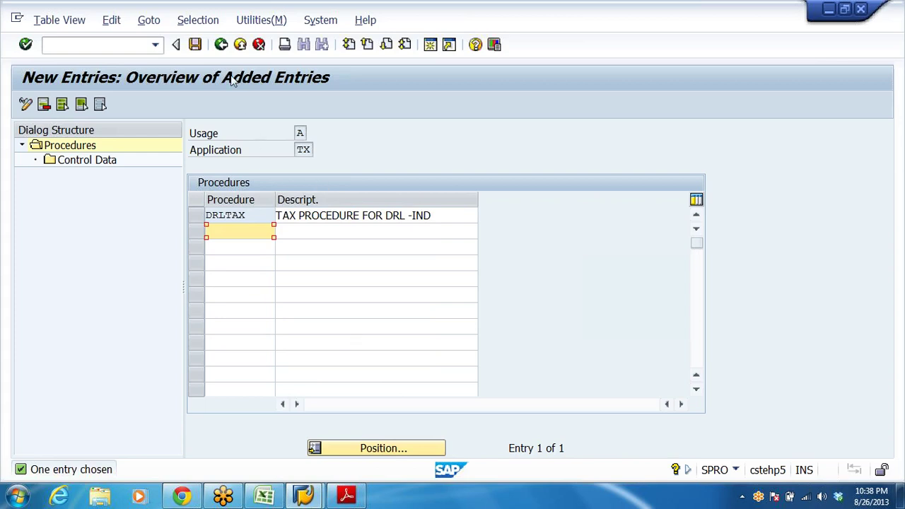
Save the DRLTAX procedure under the DRL COMP CODE SETTINGS customizing request and return to the procedures overview
key(shift+Tab)
key(shift+Home)
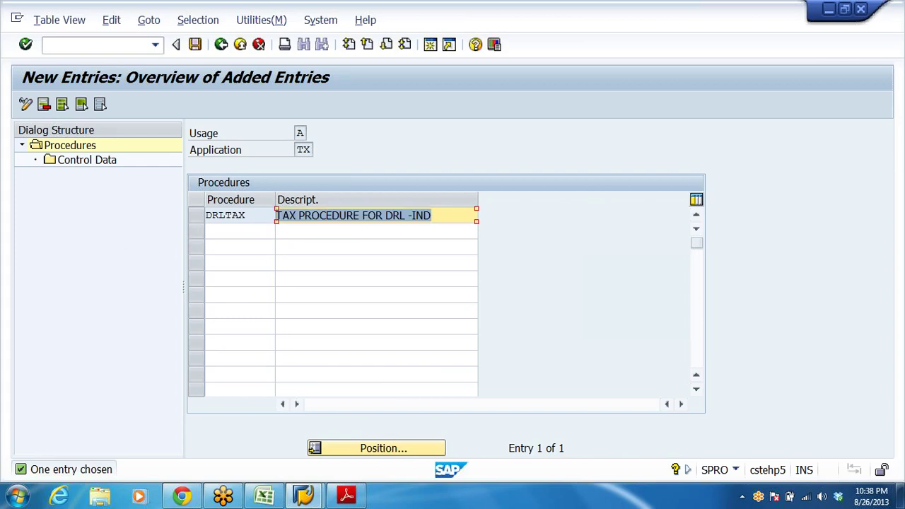
key(shift+Tab)
key(shift+End)
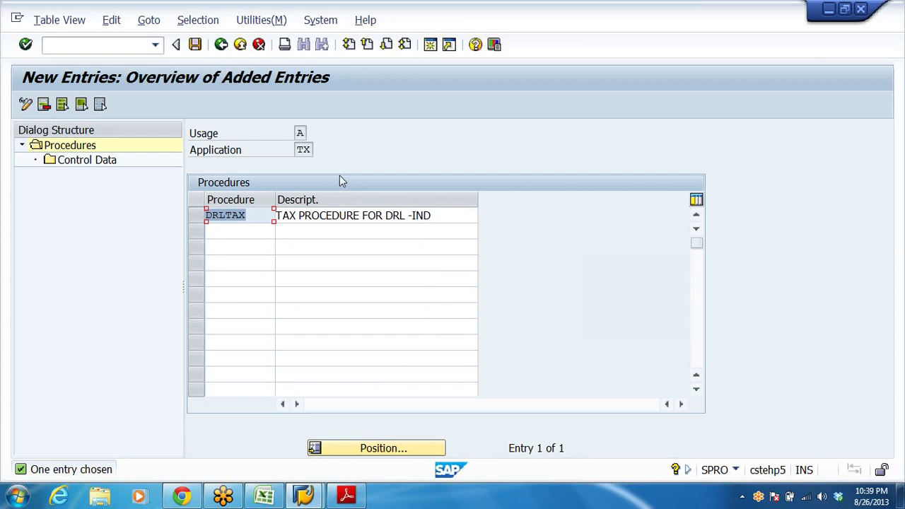
click(199, 217)
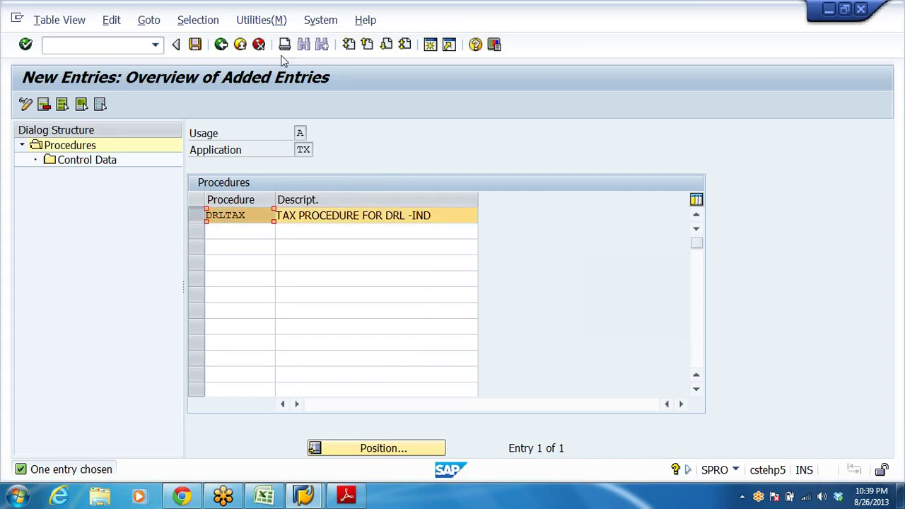
click(195, 45)
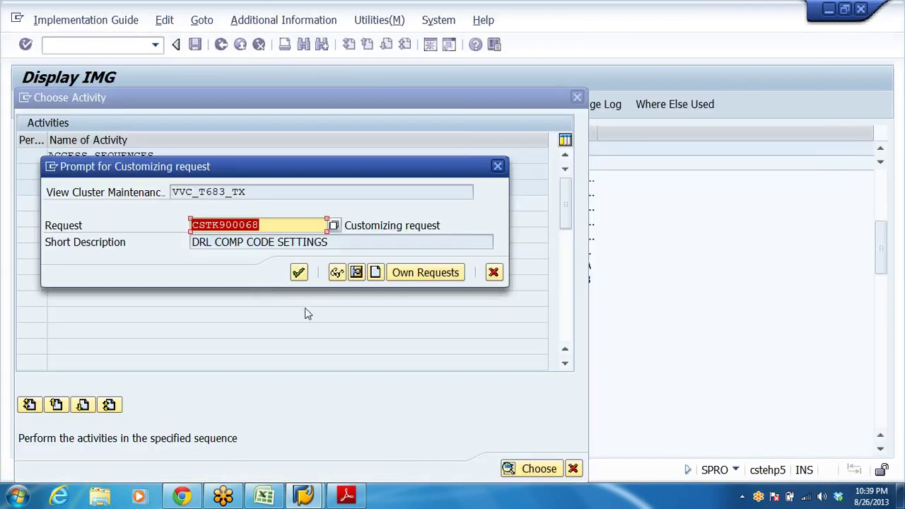
click(299, 272)
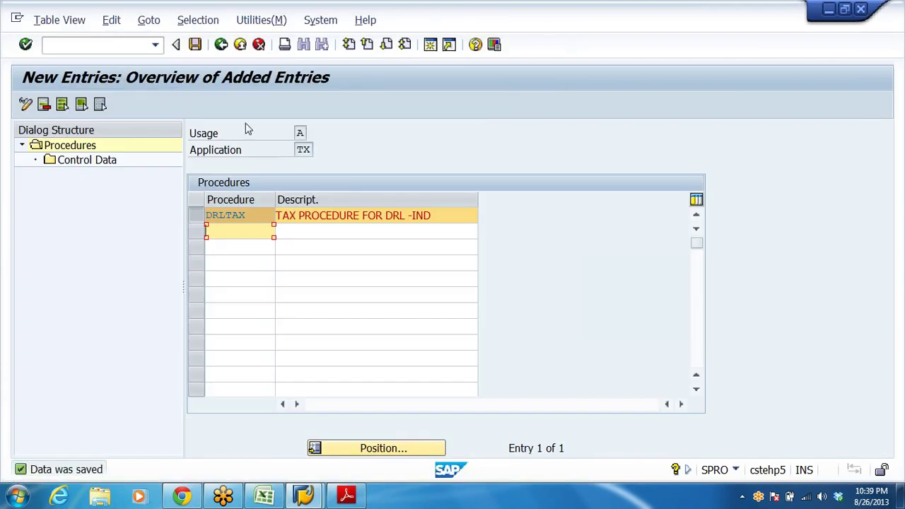
click(221, 45)
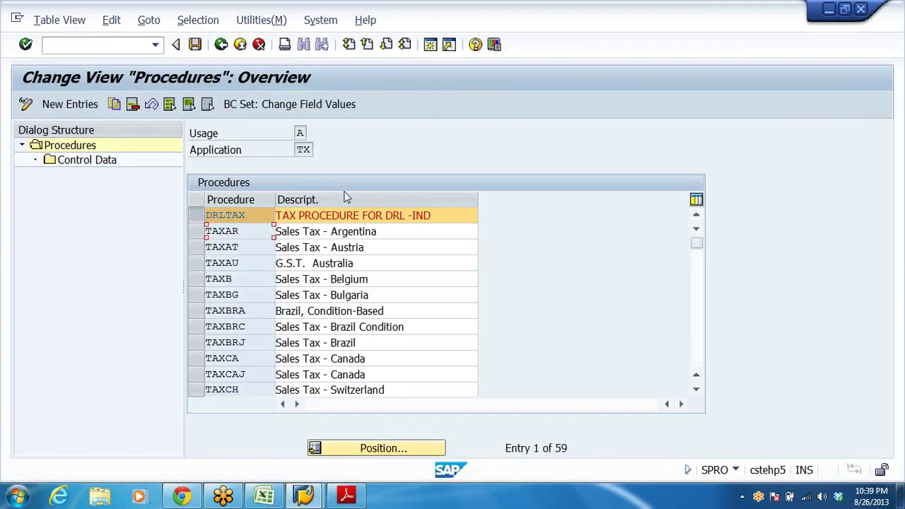
Examine the control data of procedure TAXAR (Sales Tax - Argentina), and return to the IMG structure
click(201, 234)
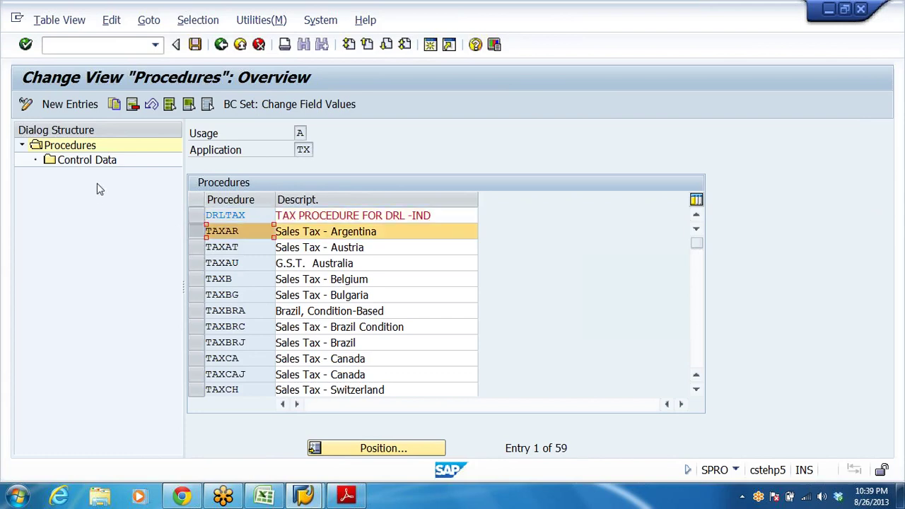
click(92, 161)
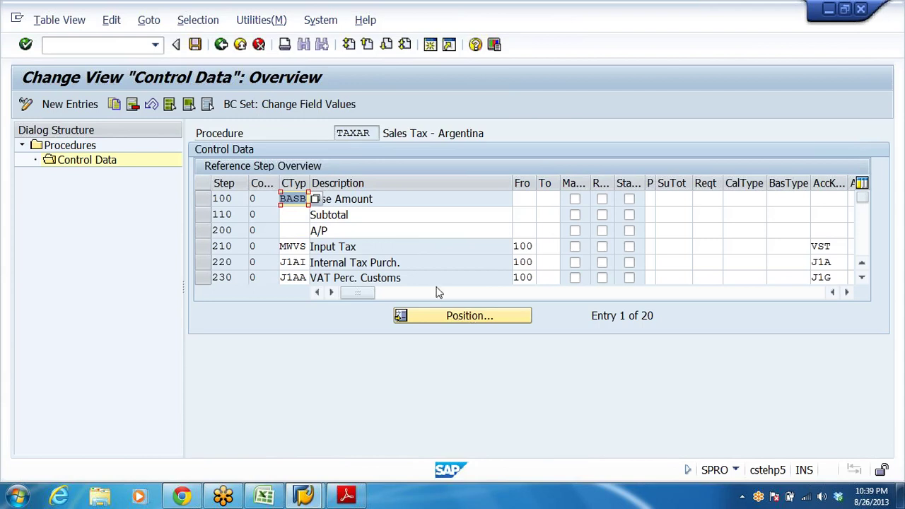
click(357, 246)
click(400, 263)
scroll(476, 262, down, 2)
scroll(477, 264, down, 5)
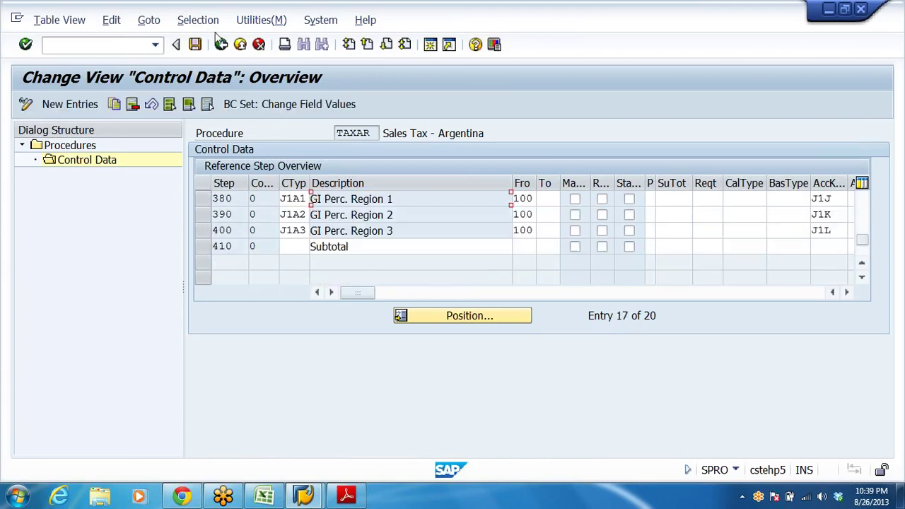
click(222, 45)
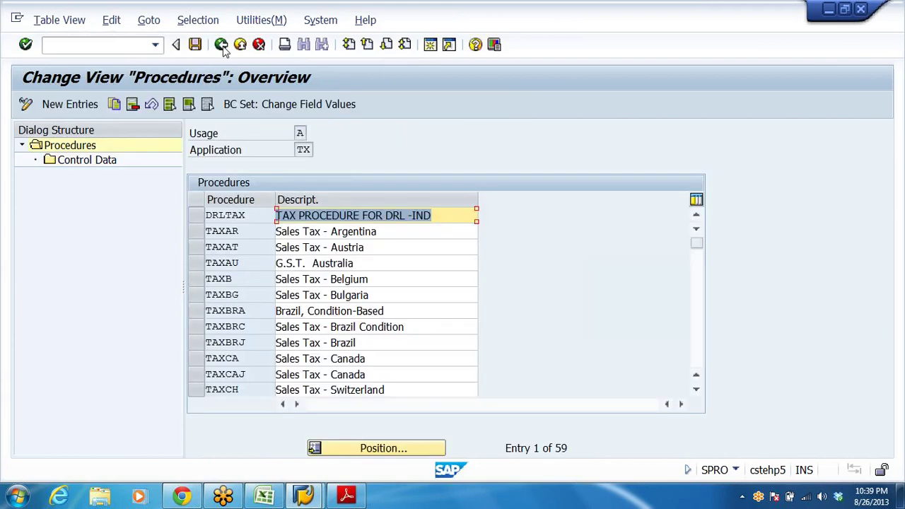
click(226, 48)
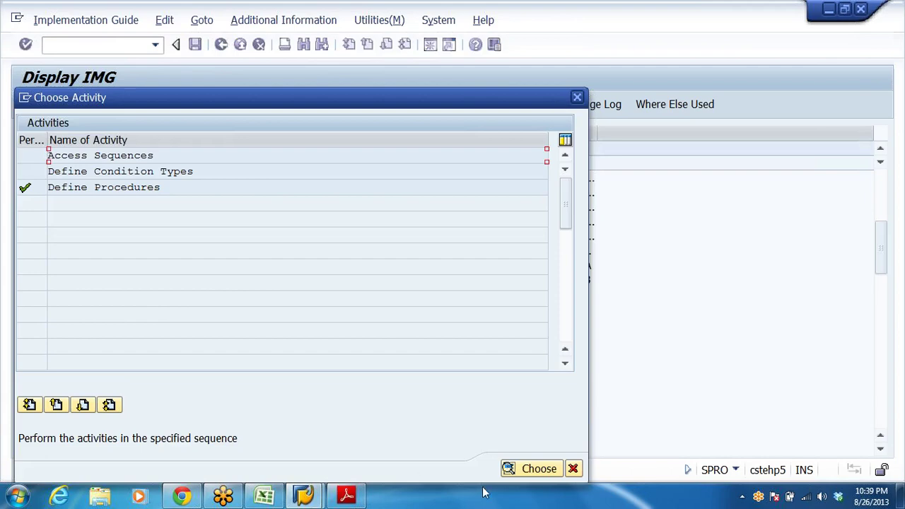
click(572, 469)
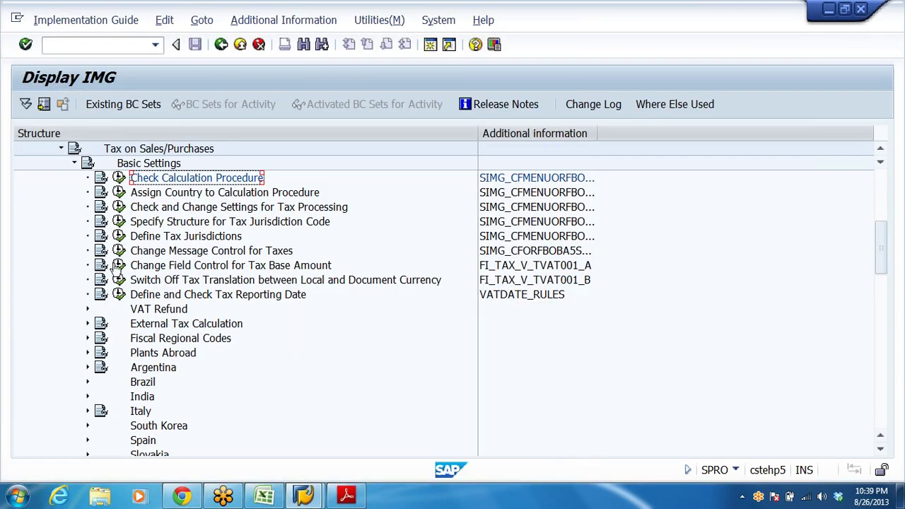
Open the Assign Country to Calculation Procedure activity and position the country list at IN
click(201, 197)
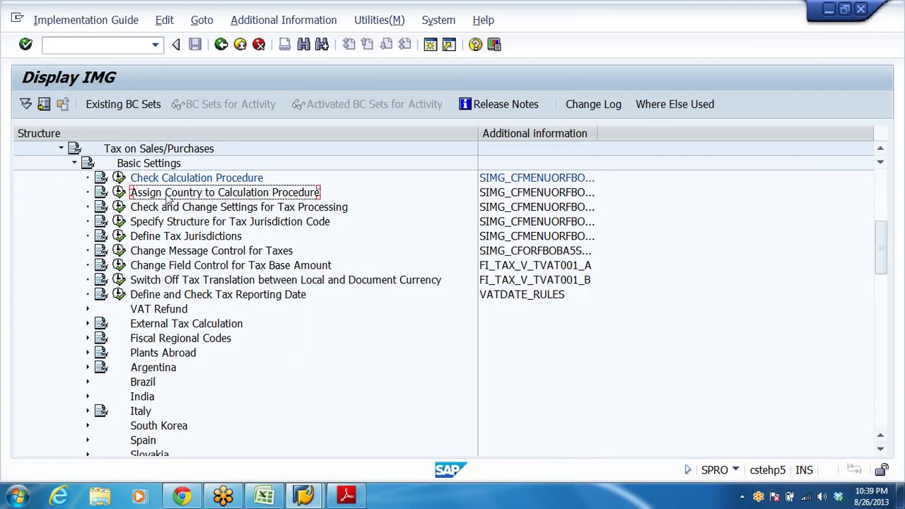
click(119, 192)
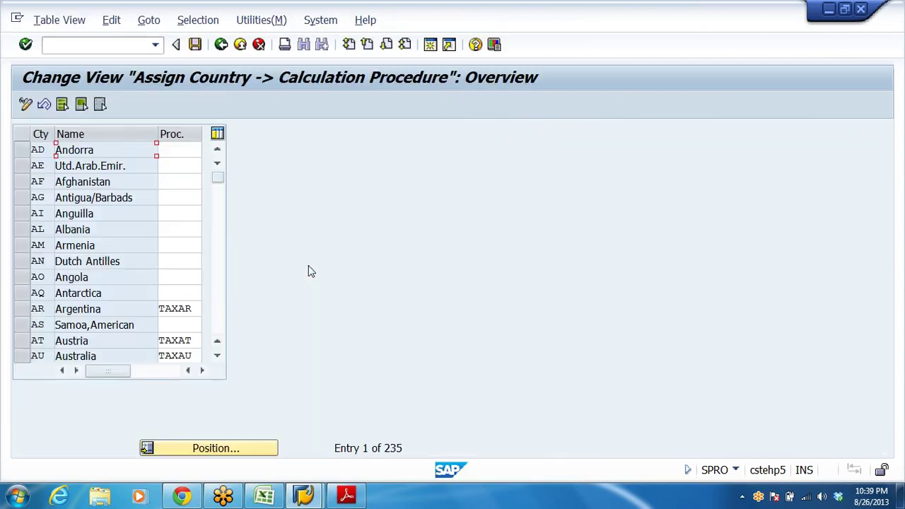
click(240, 447)
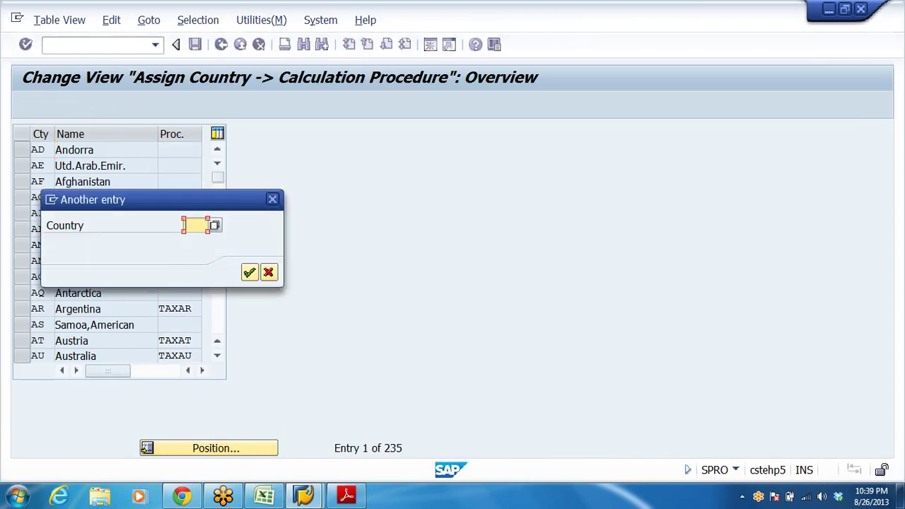
click(197, 225)
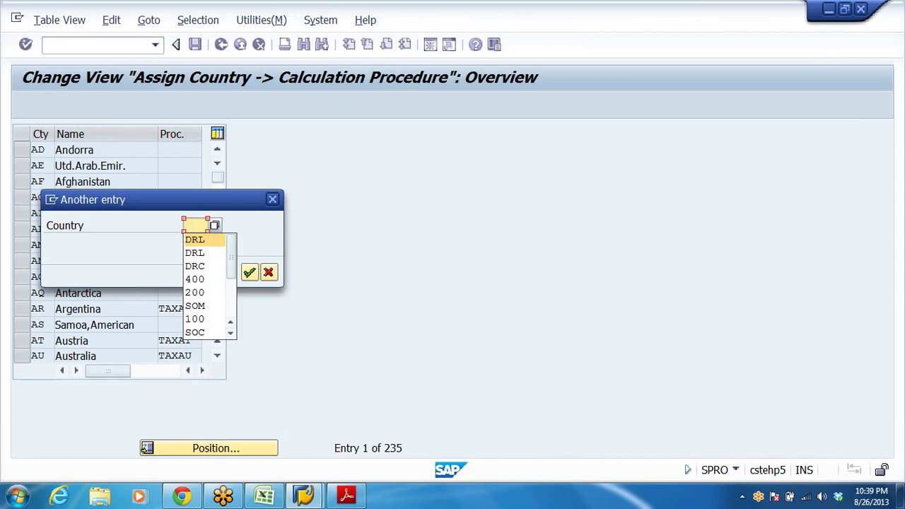
click(198, 225)
text(IN)
key(Return)
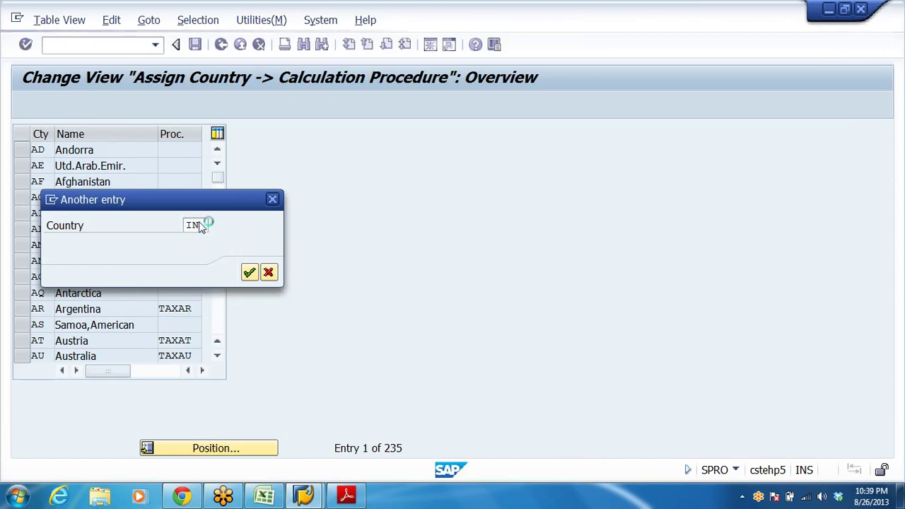
Assign calculation procedure DRLTAX to India (IN) in the country list
key(Tab)
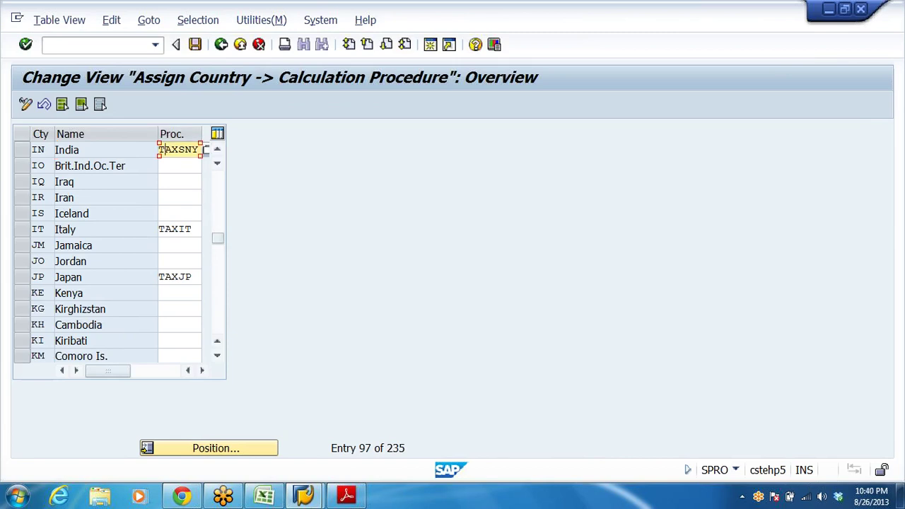
key(shift+End)
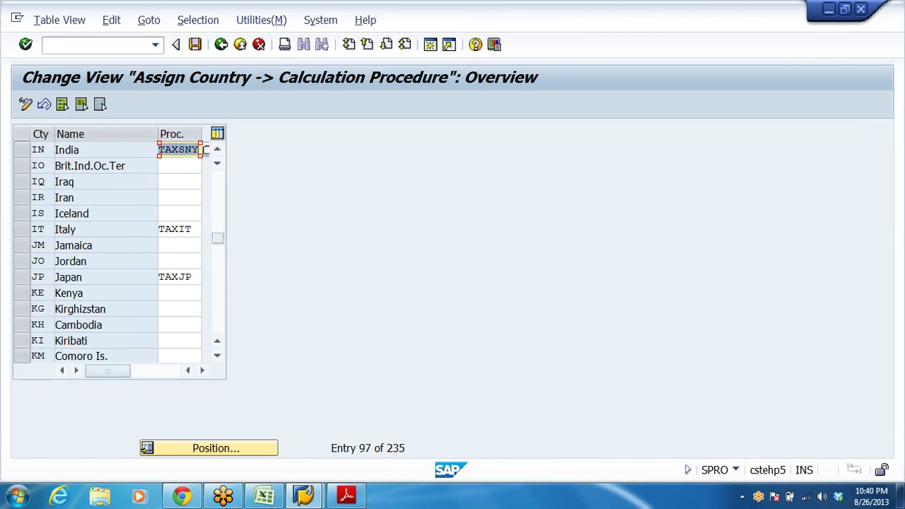
text(DRLTA)
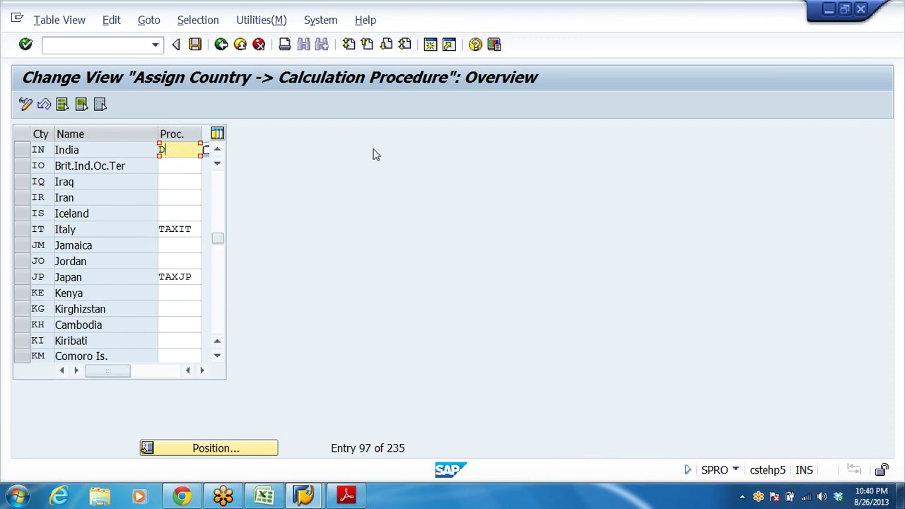
key(shift+Home)
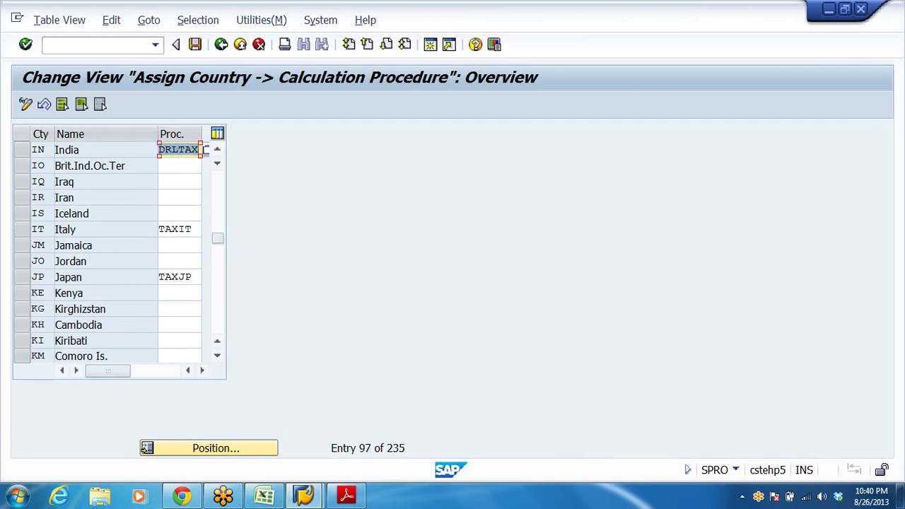
key(End)
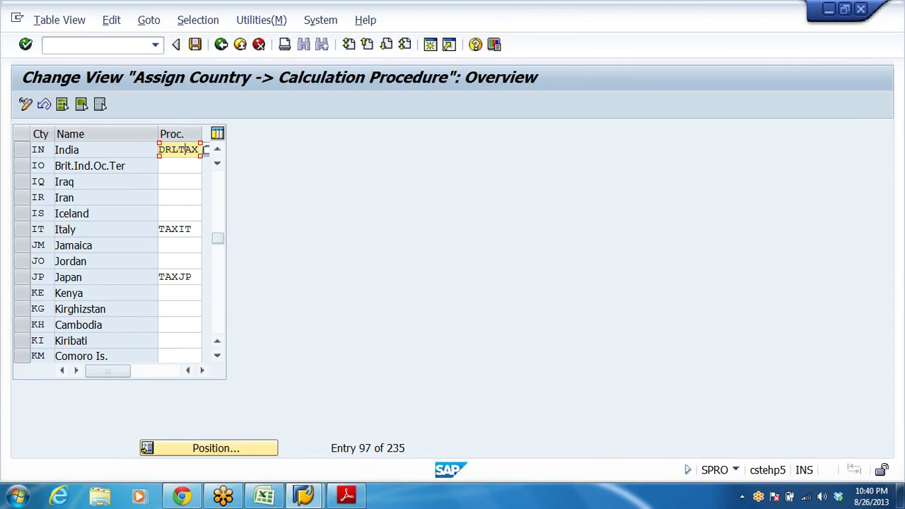
click(57, 149)
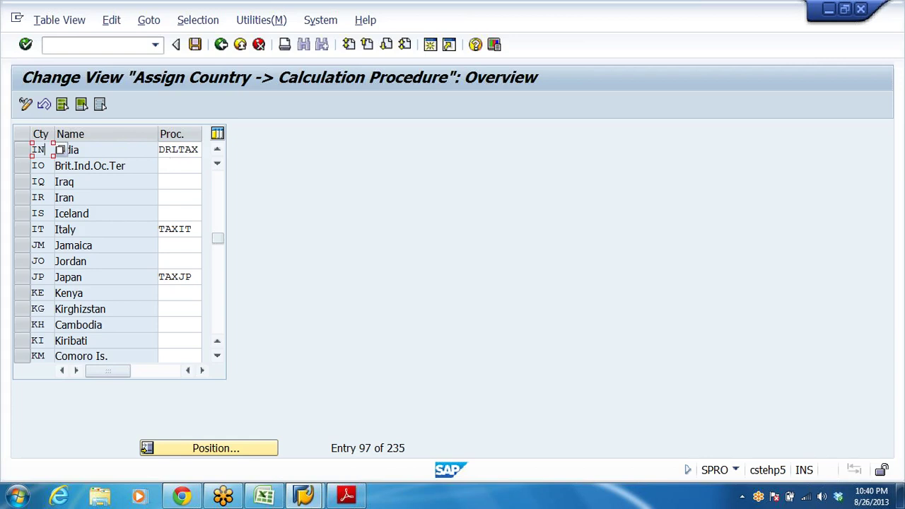
click(162, 150)
drag(162, 150, 200, 149)
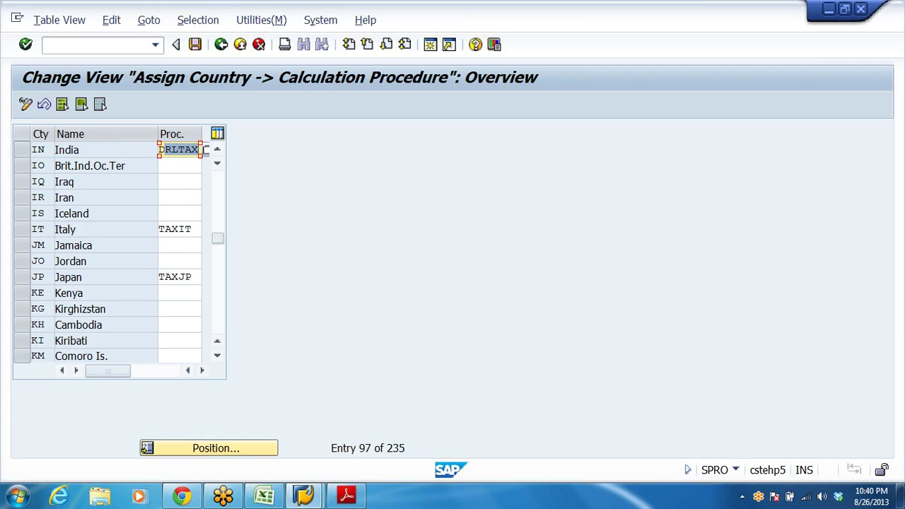
Save the country assignment under the DRL COMP CODE SETTINGS customizing request and return to the IMG structure
click(193, 44)
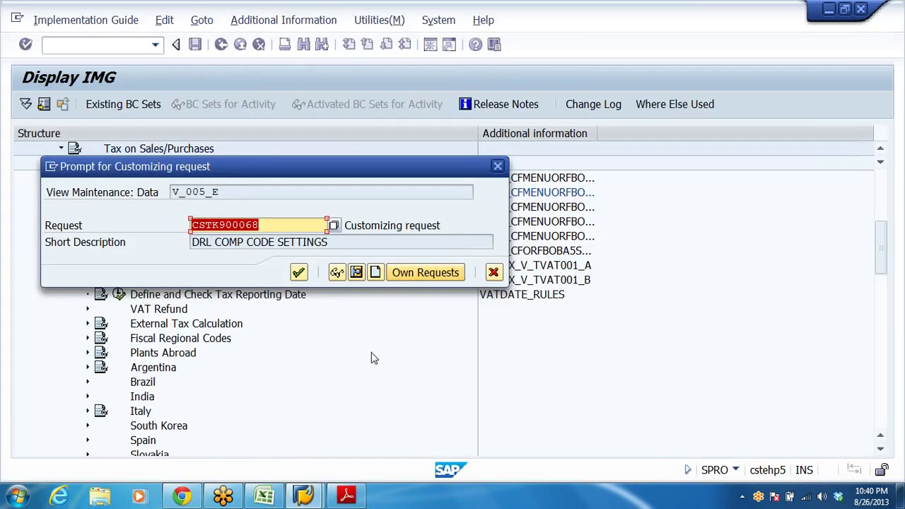
click(302, 273)
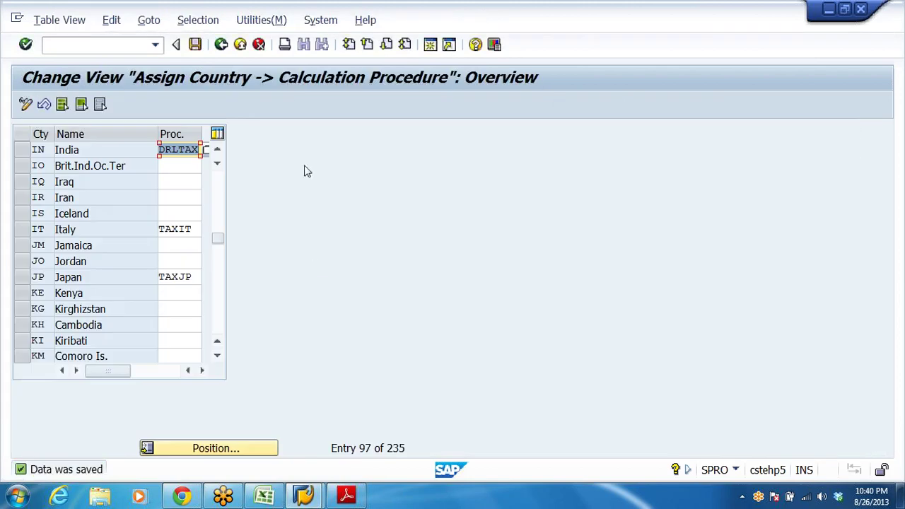
click(221, 44)
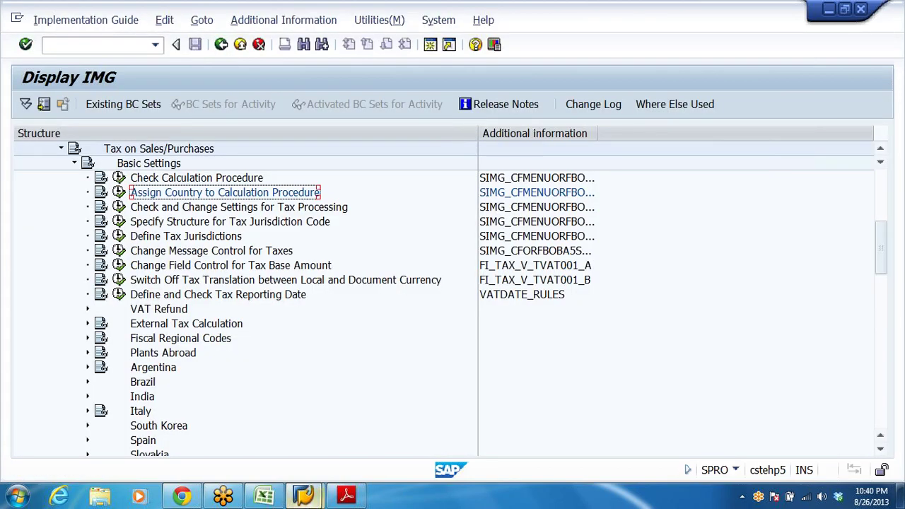
Switch to the DRL_GRP workbook in Excel, review item 20, Define Global Parameters, and return to the SAP IMG session
click(264, 495)
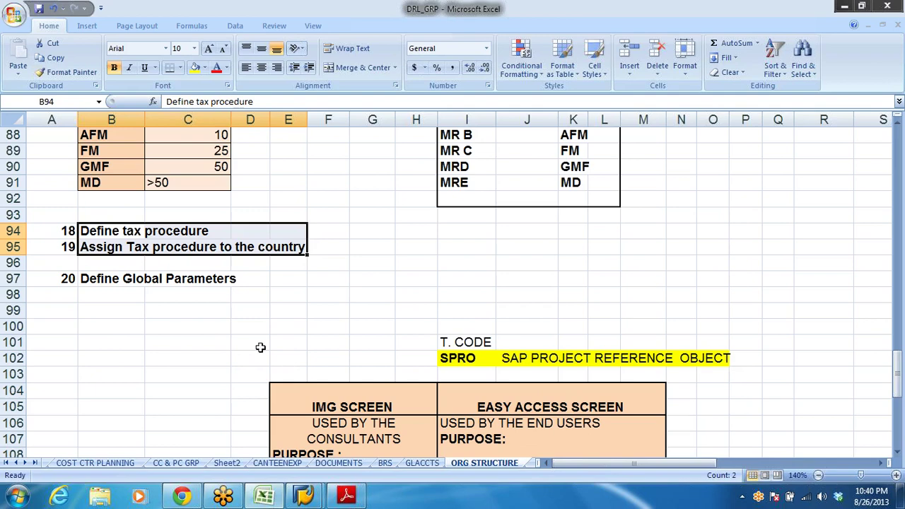
click(112, 278)
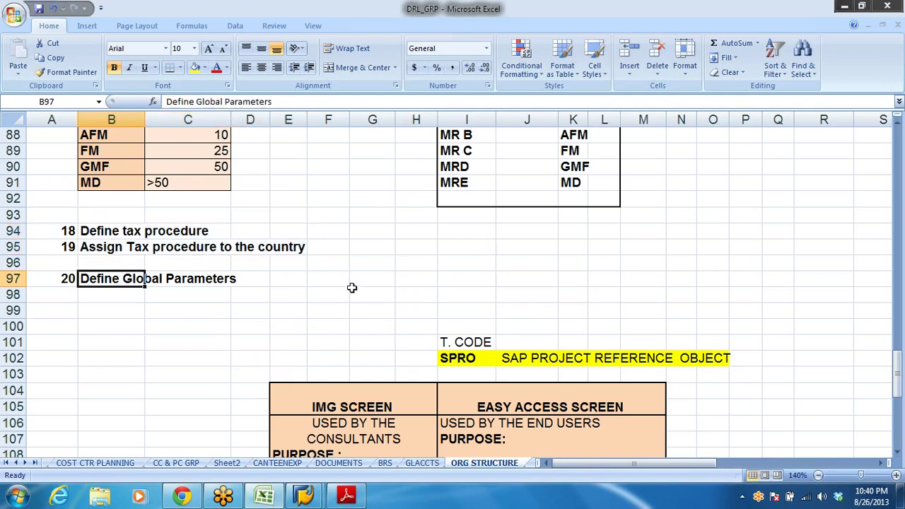
click(124, 358)
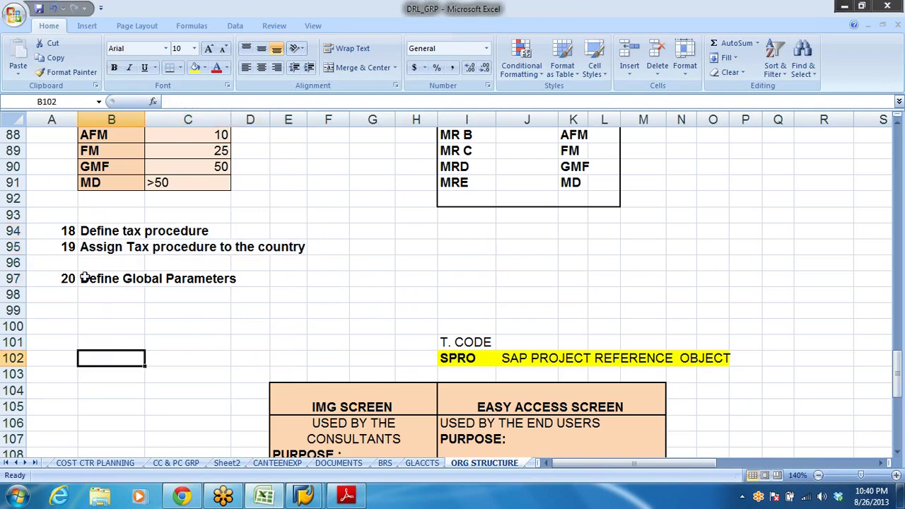
drag(85, 278, 302, 278)
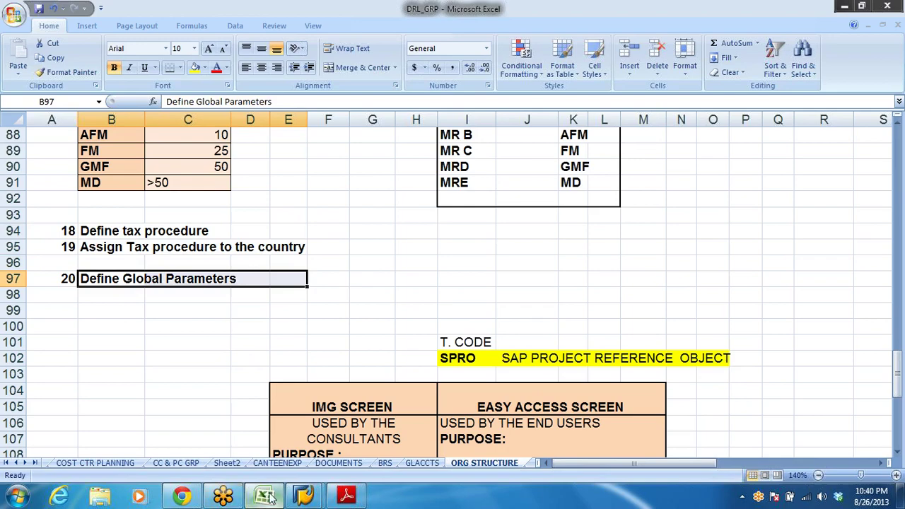
click(307, 498)
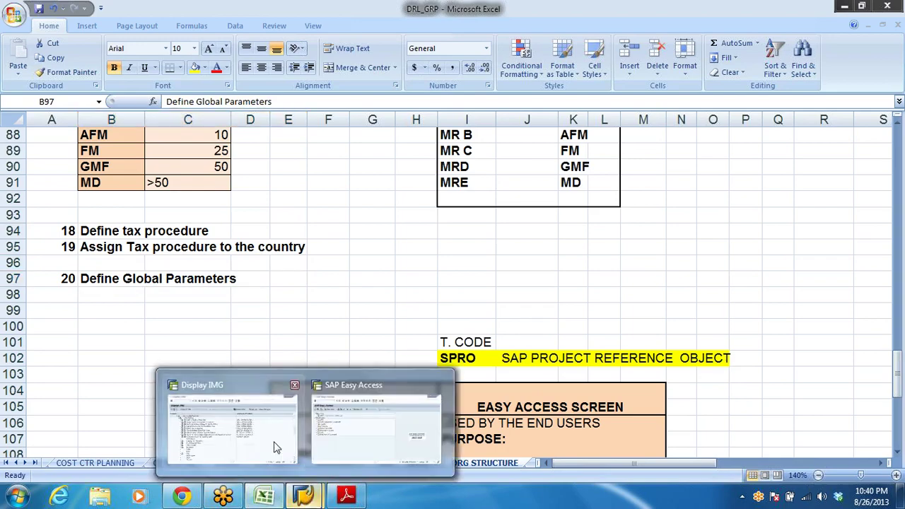
click(247, 431)
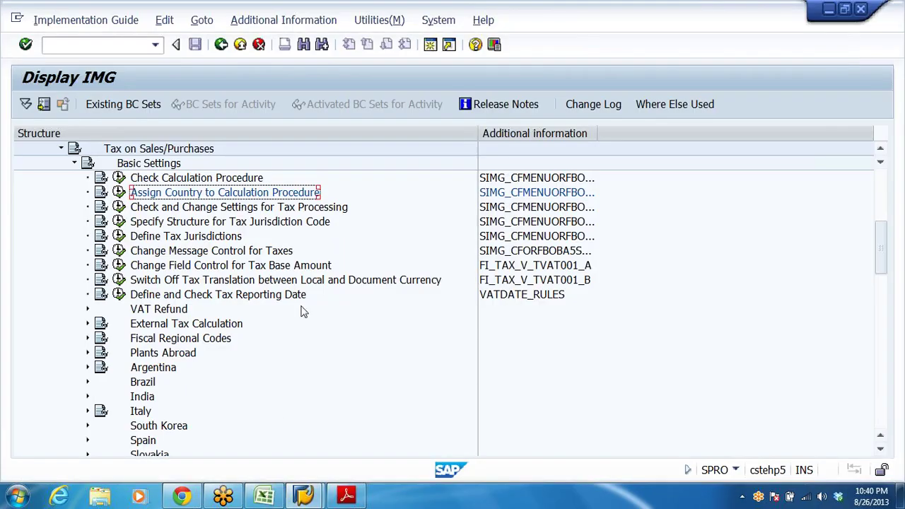
Collapse the Tax on Sales/Purchases node and open the Enter Global Parameters activity under Global Parameters for Company Code
click(75, 164)
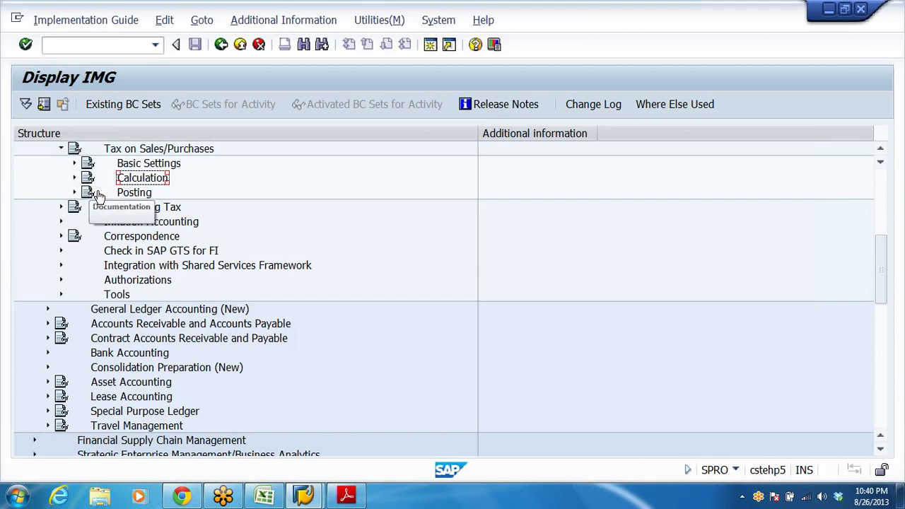
click(61, 148)
scroll(323, 346, up, 3)
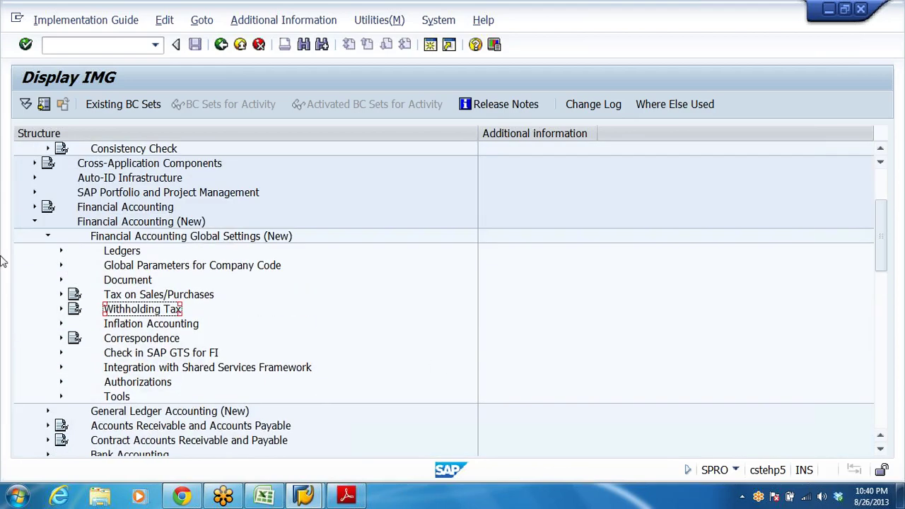
double_click(141, 265)
key(Down)
key(Down)
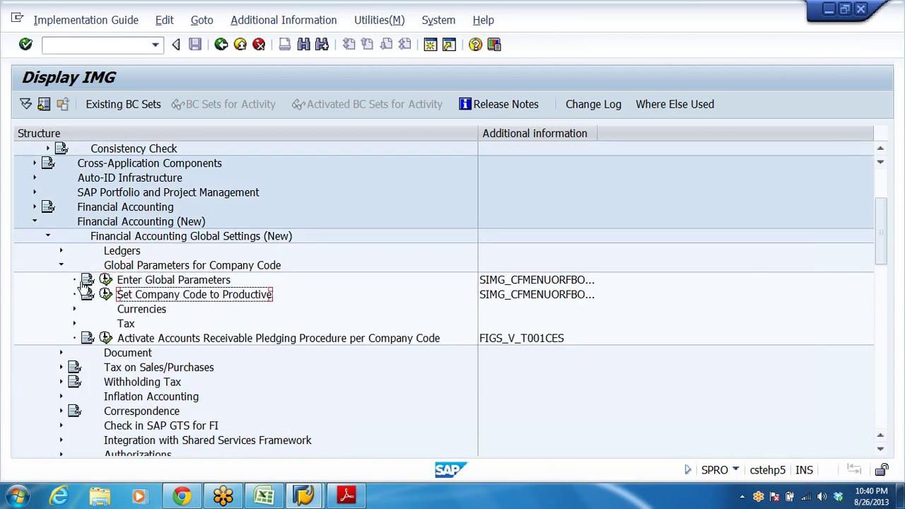
click(105, 280)
click(105, 280)
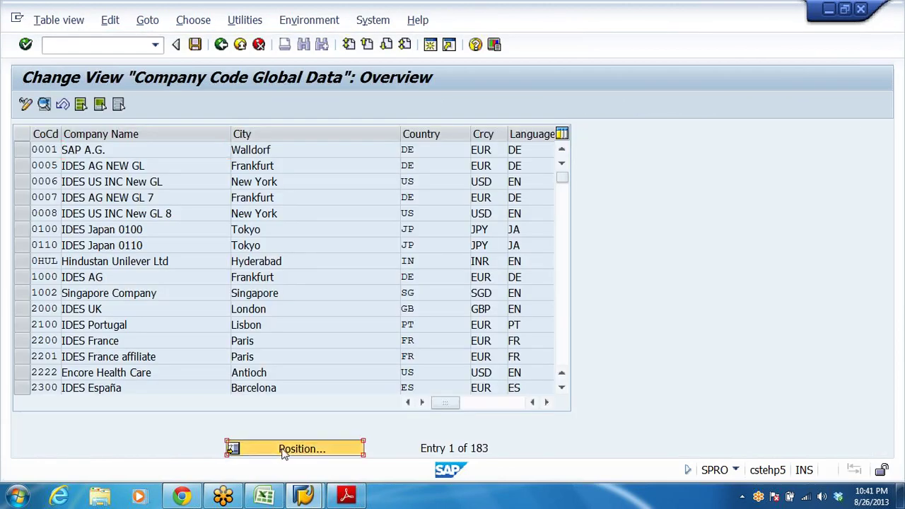
Position the company code list at DRL and open the global data details of that company code
click(284, 454)
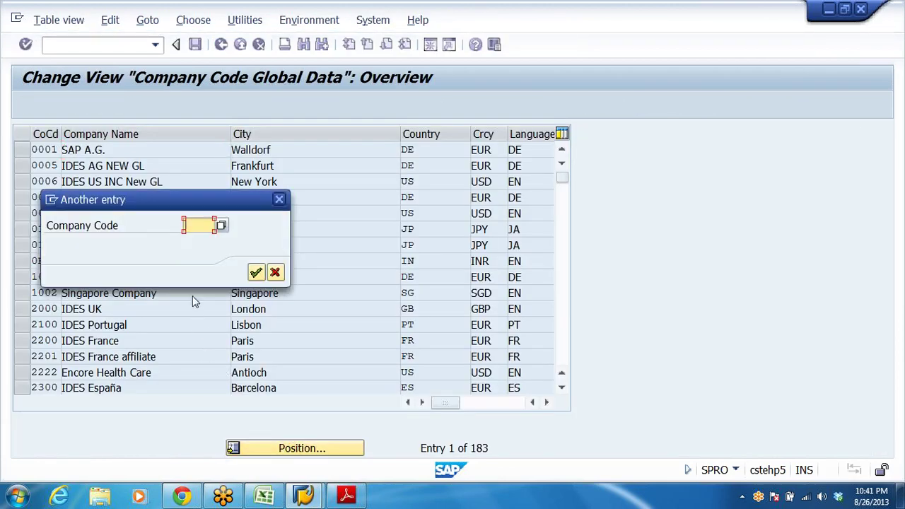
click(198, 225)
click(202, 251)
click(256, 273)
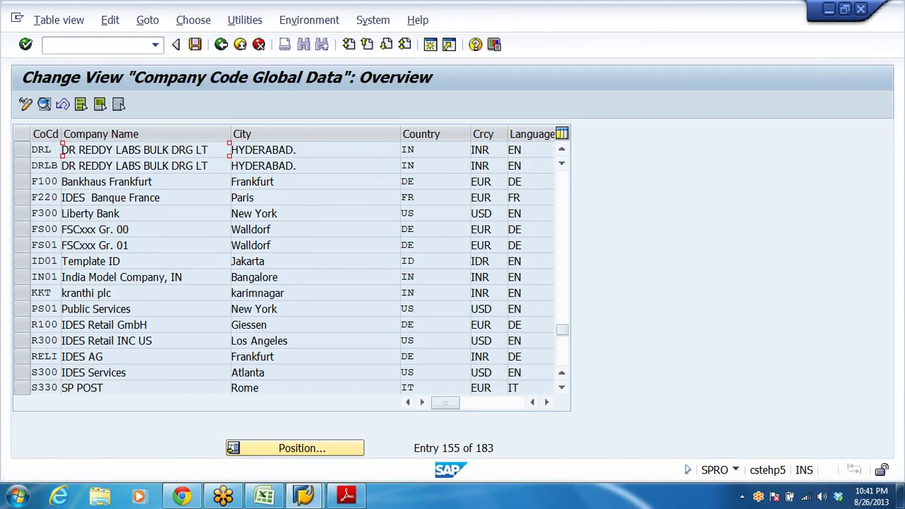
double_click(187, 151)
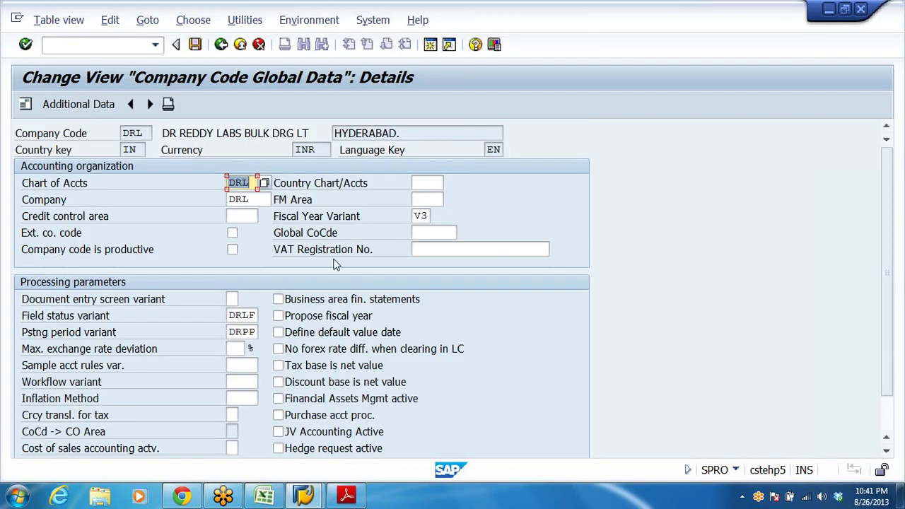
Review DRL's country and language keys, accounting organization fields, field status variant and posting period variant
key(Tab)
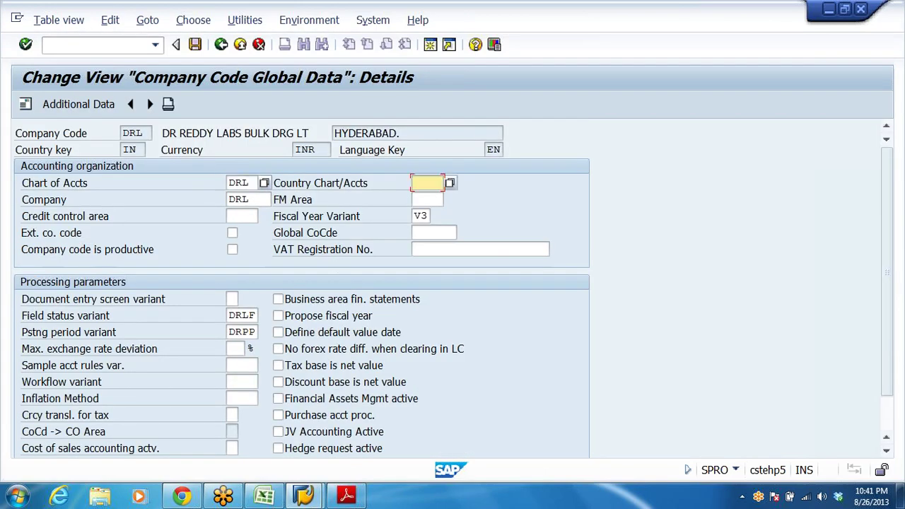
click(124, 133)
click(126, 149)
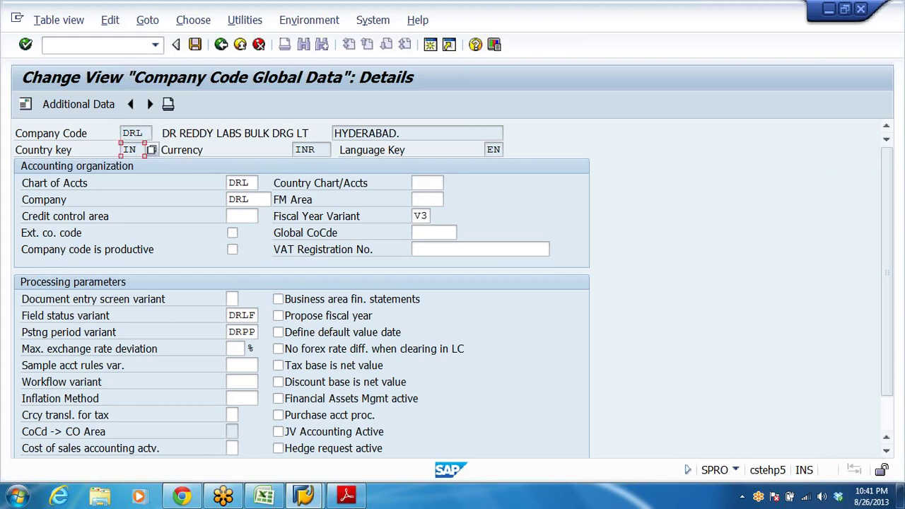
click(485, 149)
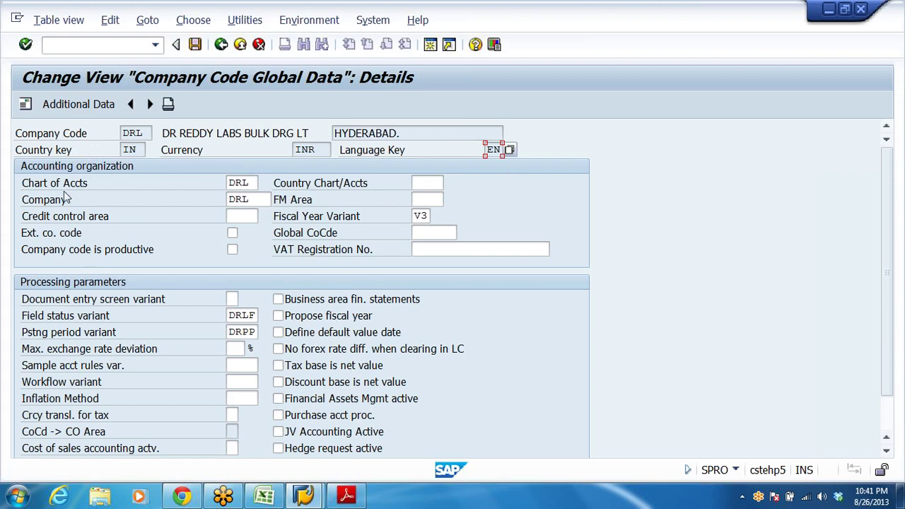
click(241, 215)
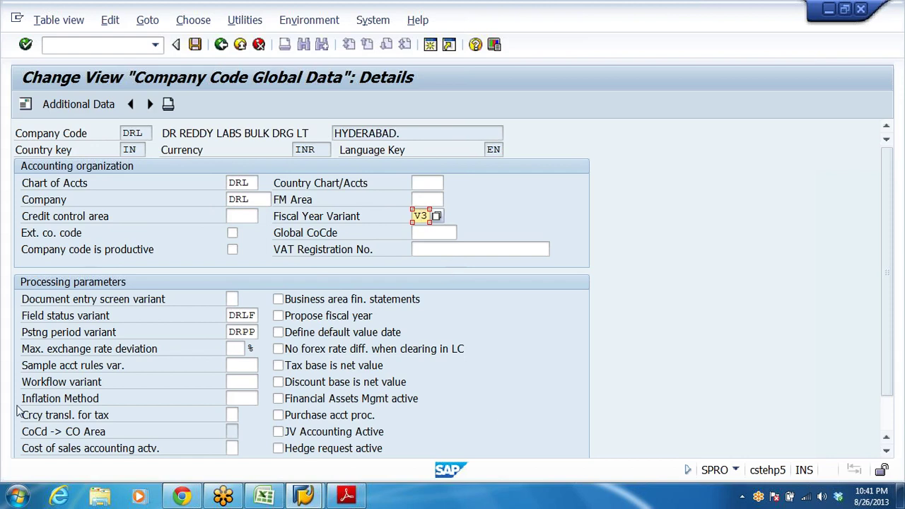
click(59, 320)
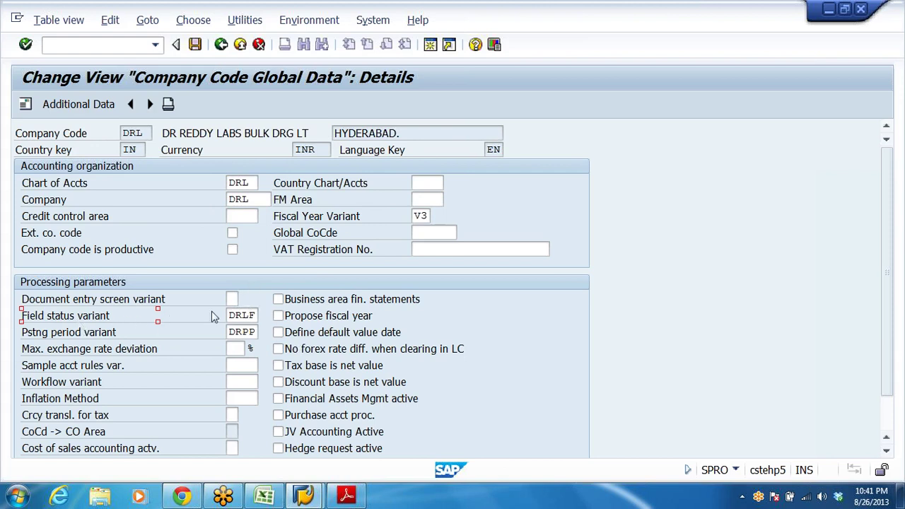
click(237, 332)
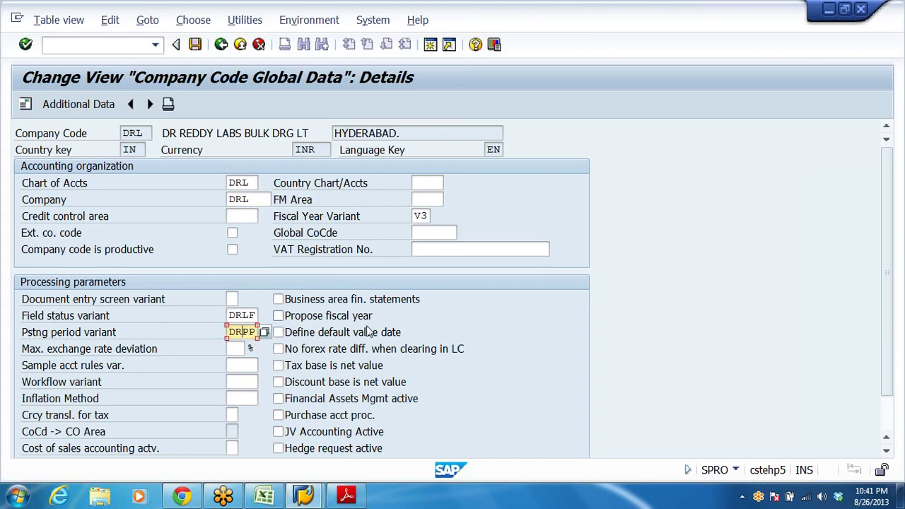
Enable Business area fin. statements, Propose fiscal year and Define default value date for company code DRL
click(307, 299)
click(294, 319)
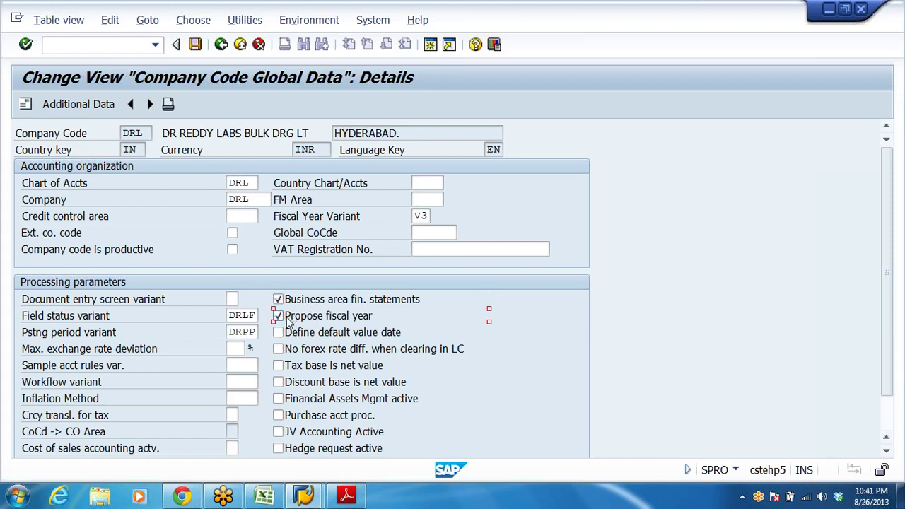
click(281, 333)
Open G/L account posting transaction F-02 in the SAP Easy Access session and examine the Document Date and Posting Date fields
click(303, 497)
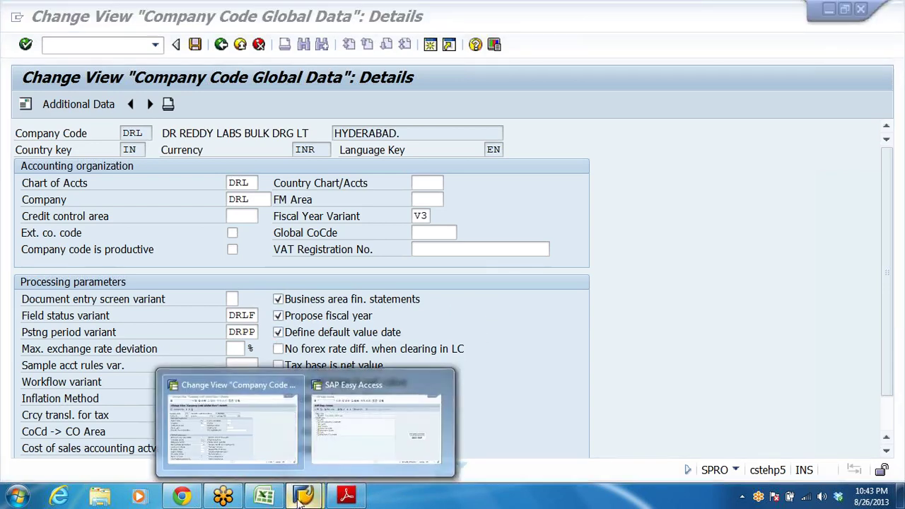
click(347, 449)
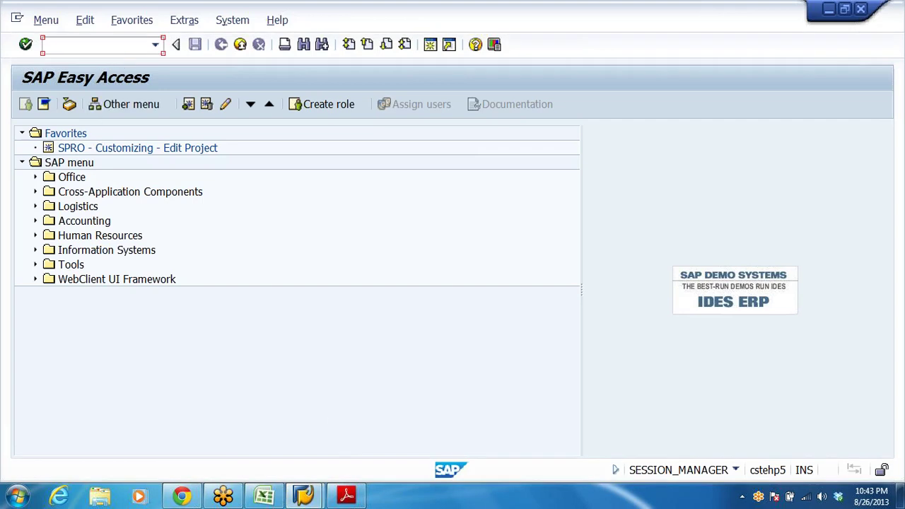
text(fb50)
key(Return)
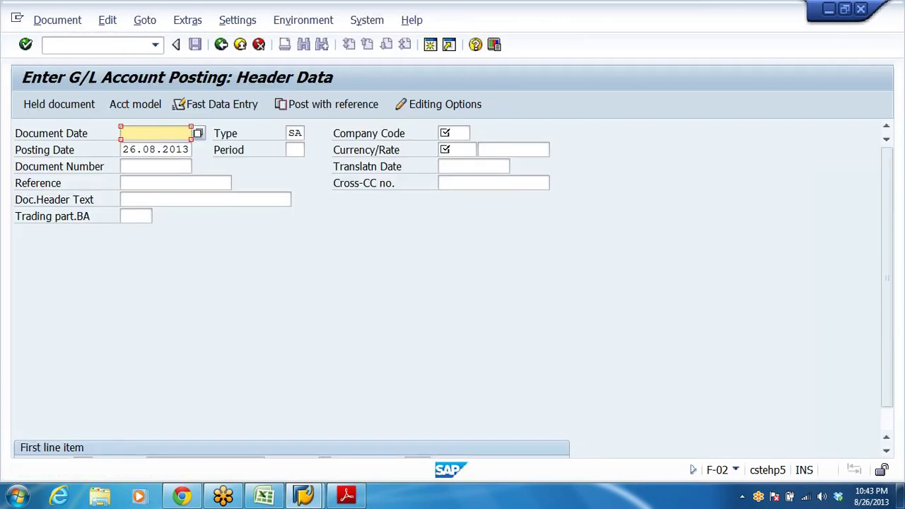
click(35, 136)
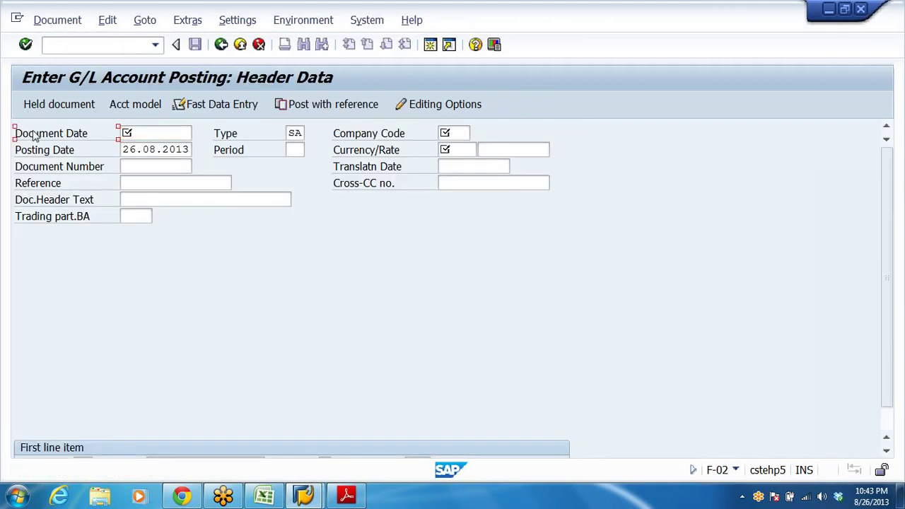
click(39, 152)
click(156, 133)
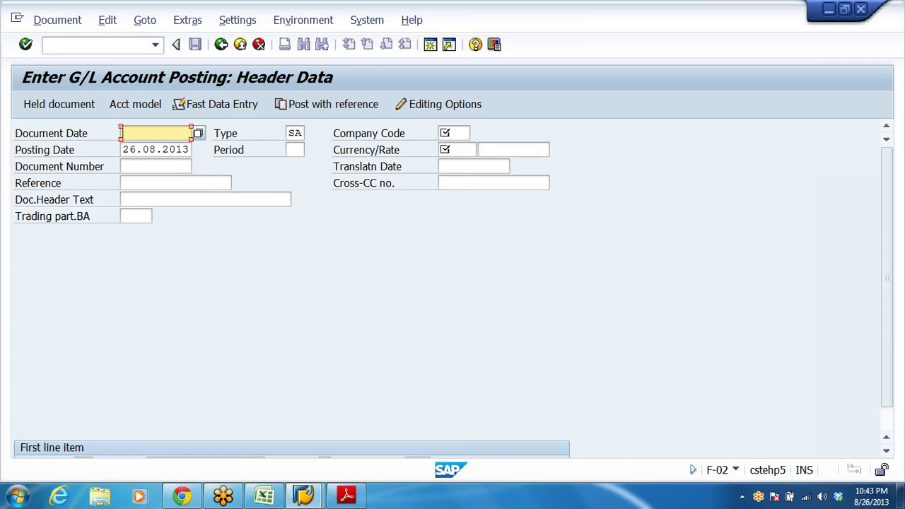
Save company code DRL's global data to customizing request CSTK900068 and return to the IMG structure
key(alt+Tab)
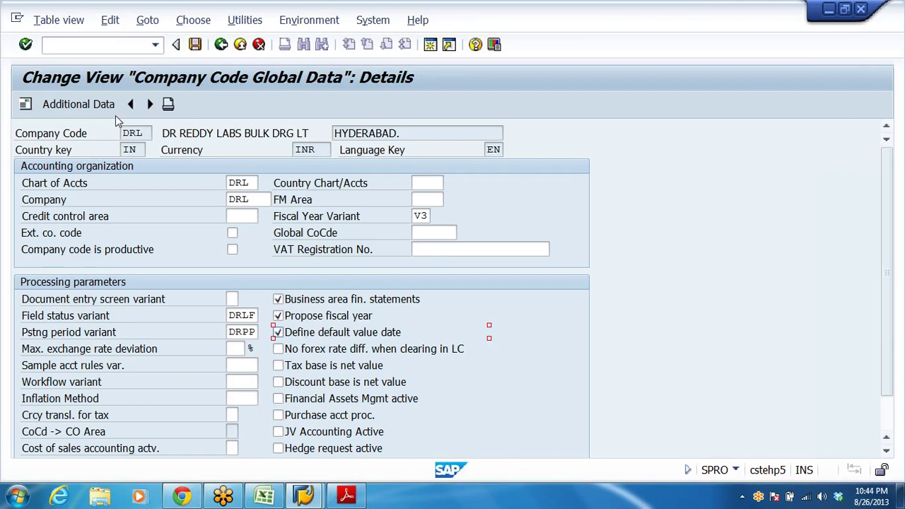
click(196, 44)
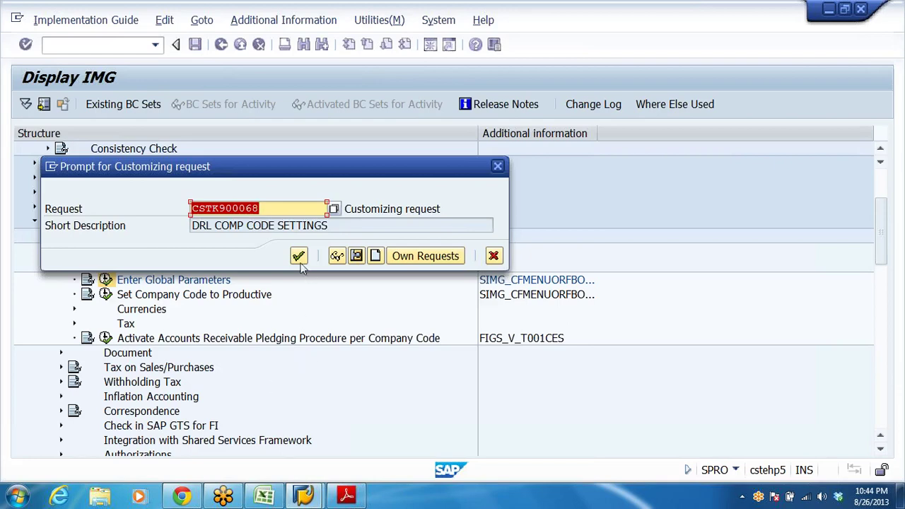
click(298, 256)
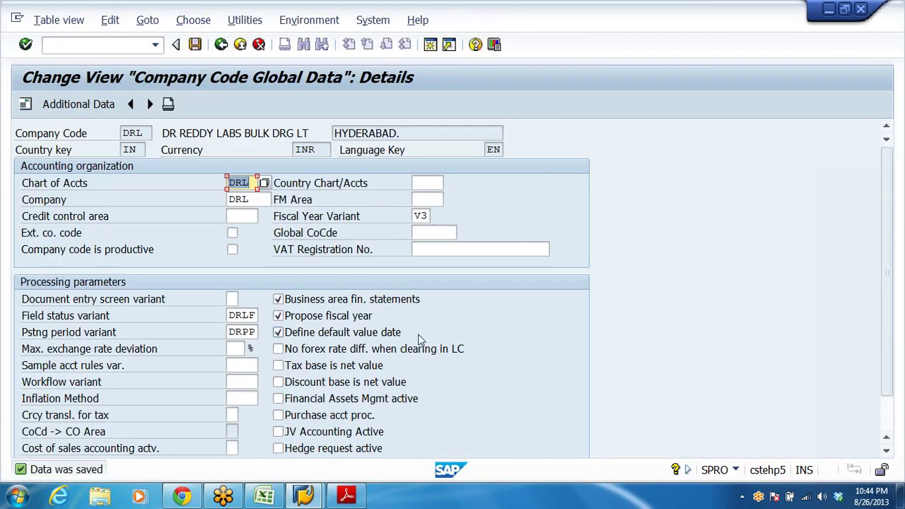
click(240, 44)
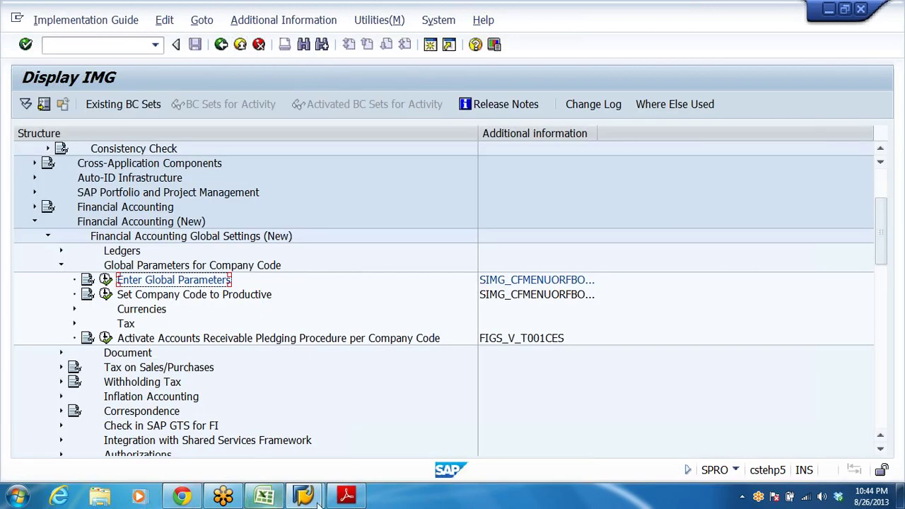
Switch to the configuration notes in Adobe Reader and read on past the global parameters to the Create controlling area section
click(347, 495)
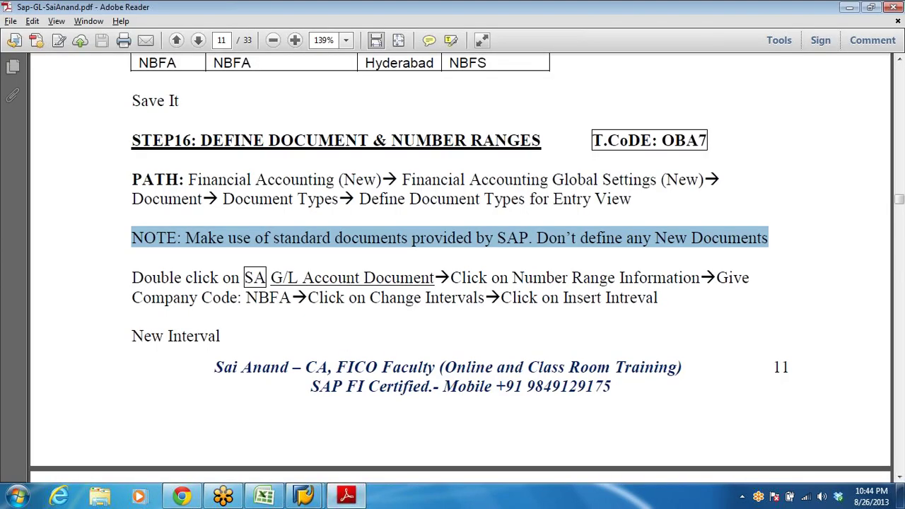
click(464, 240)
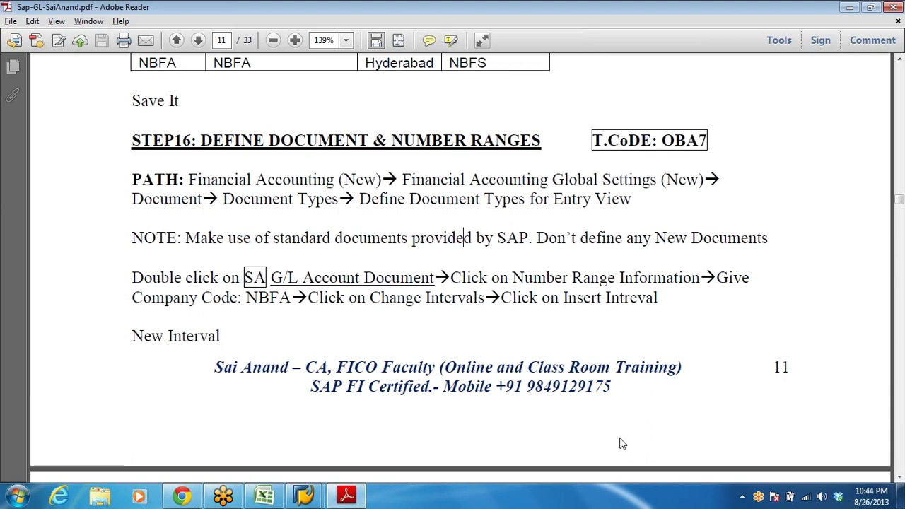
scroll(541, 305, down, 15)
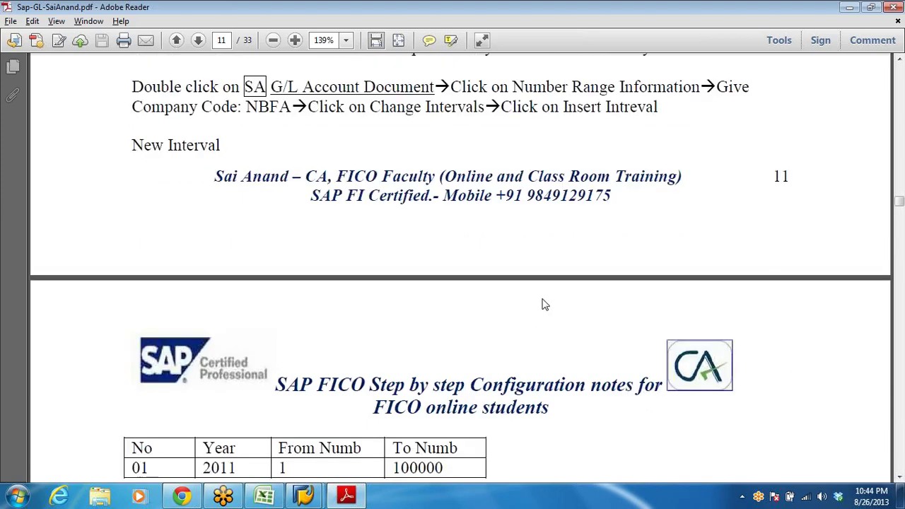
scroll(535, 307, down, 15)
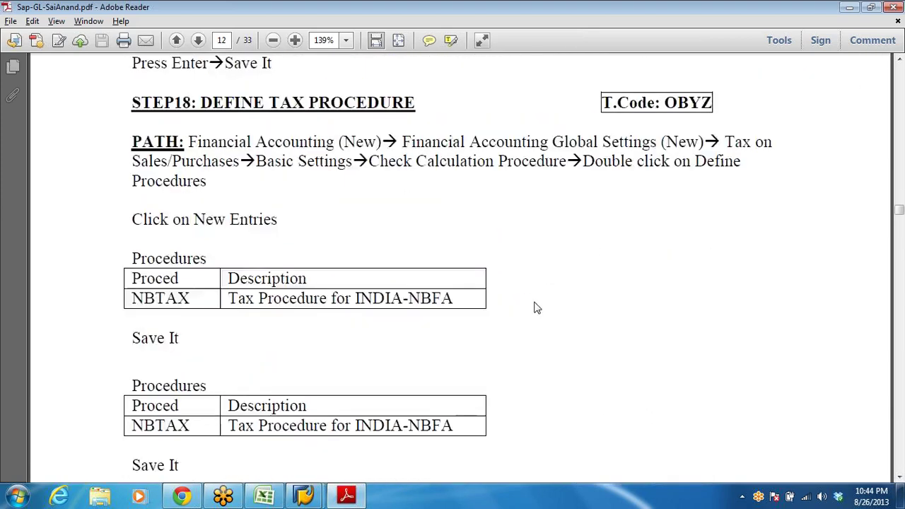
scroll(535, 307, down, 6)
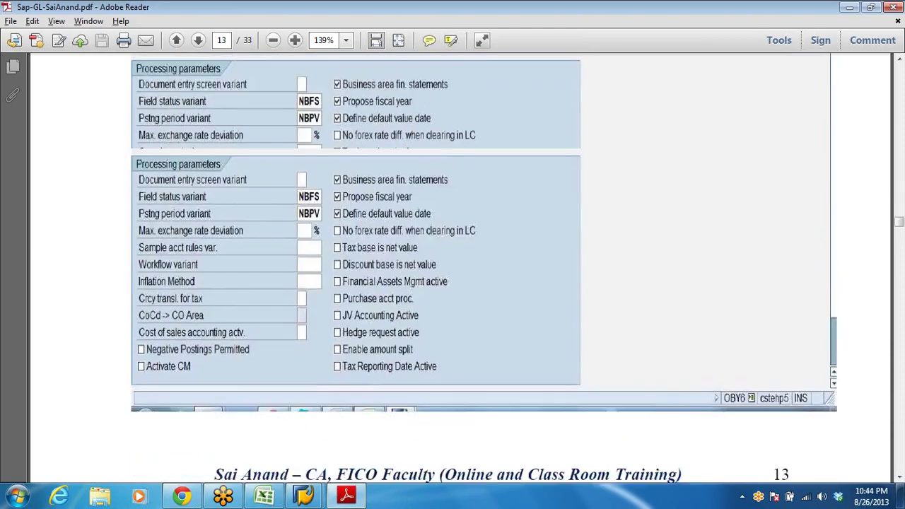
scroll(535, 307, up, 3)
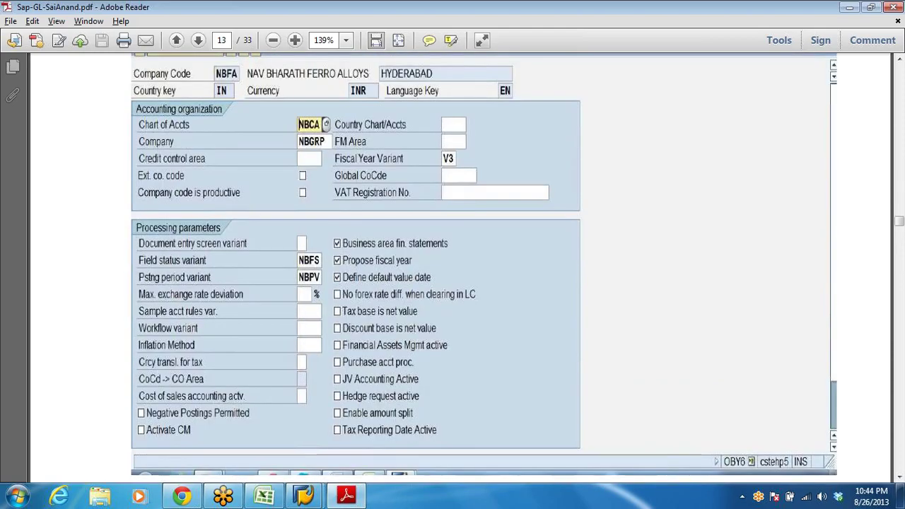
scroll(527, 299, down, 3)
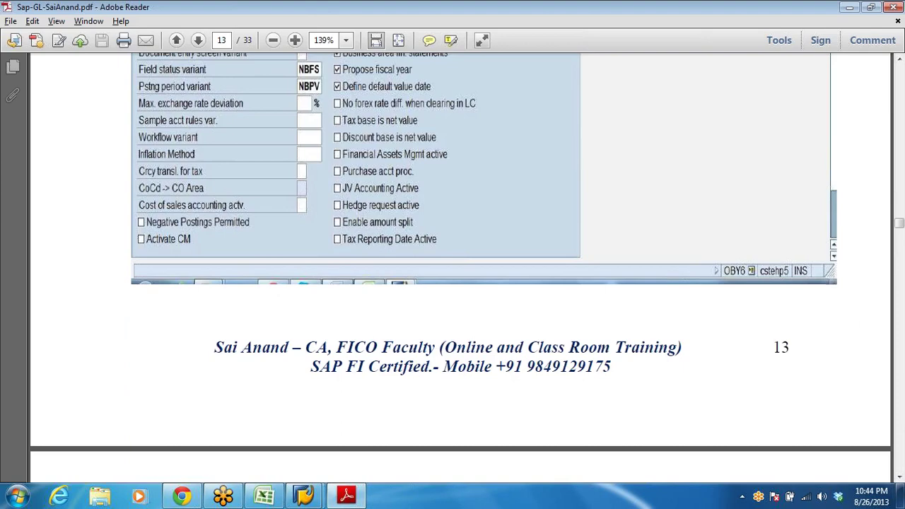
scroll(412, 335, down, 8)
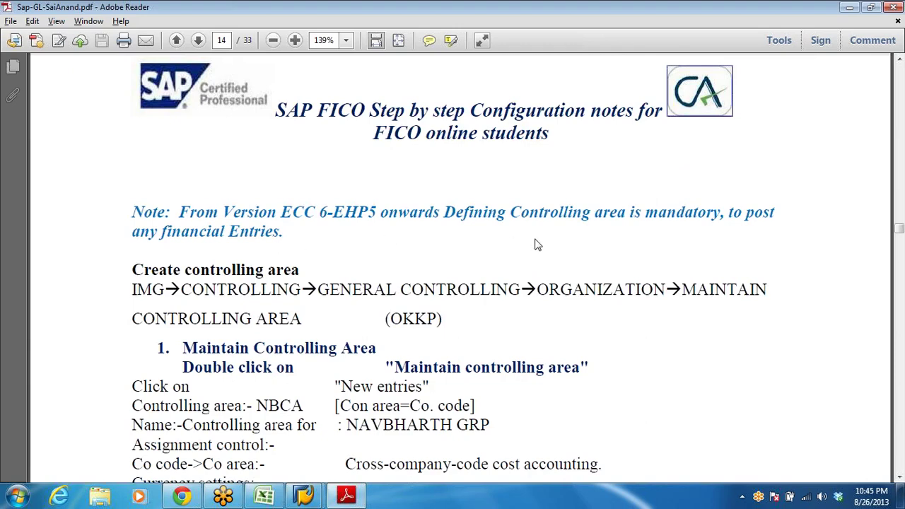
Switch back to SAP, collapse Financial Accounting Global Settings (New) and expand Controlling, General Controlling, Organization in the IMG
key(alt+Tab)
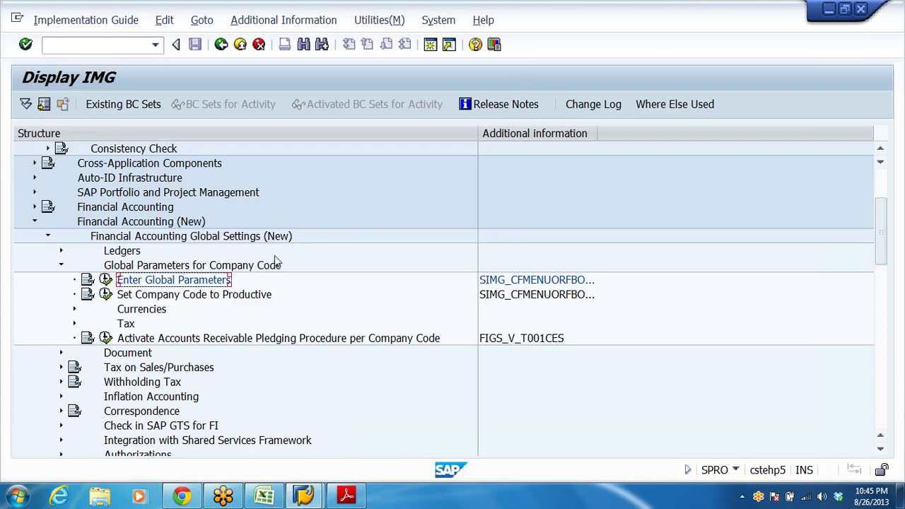
scroll(277, 265, down, 2)
click(60, 192)
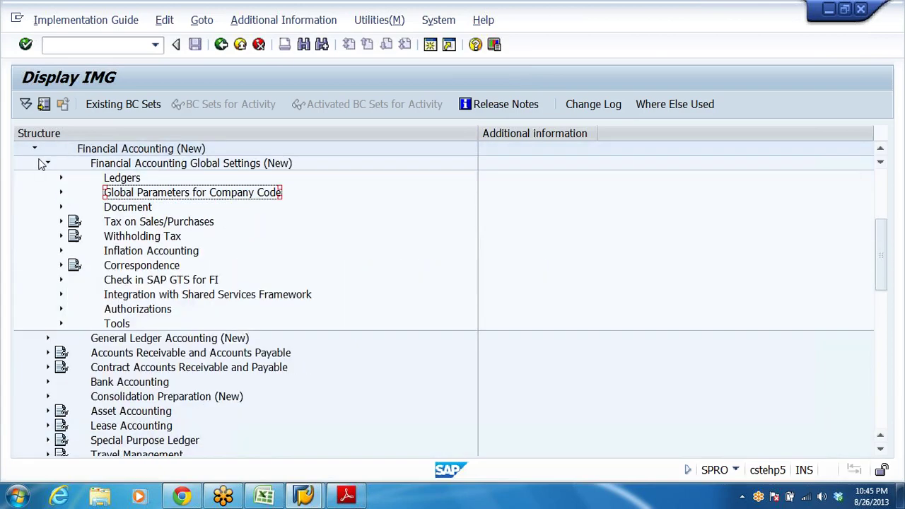
click(47, 164)
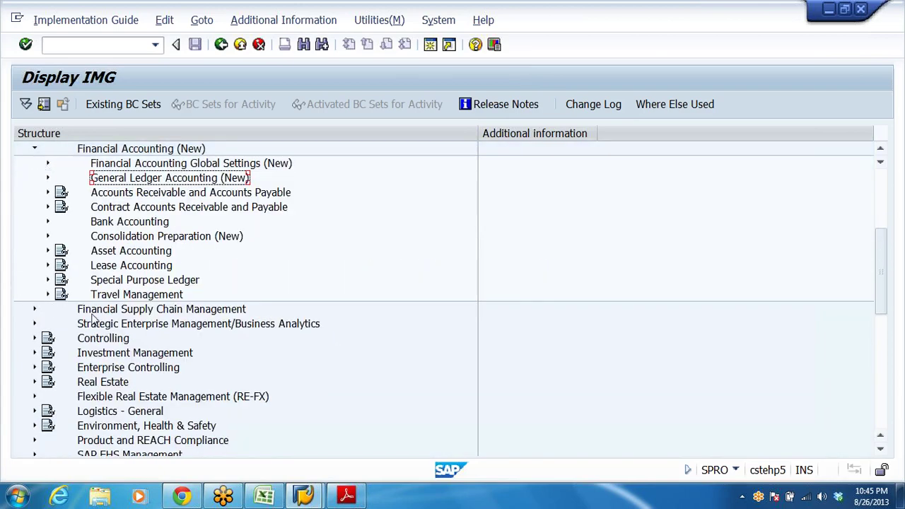
double_click(126, 340)
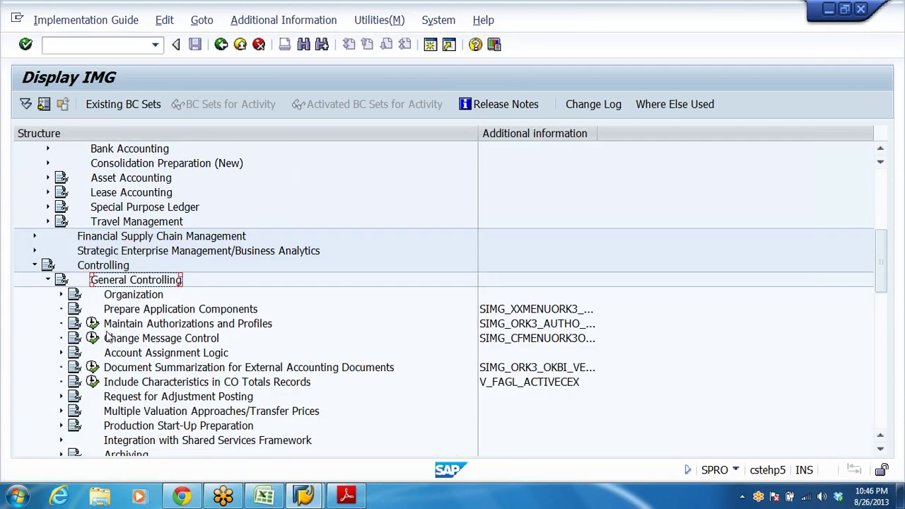
double_click(130, 296)
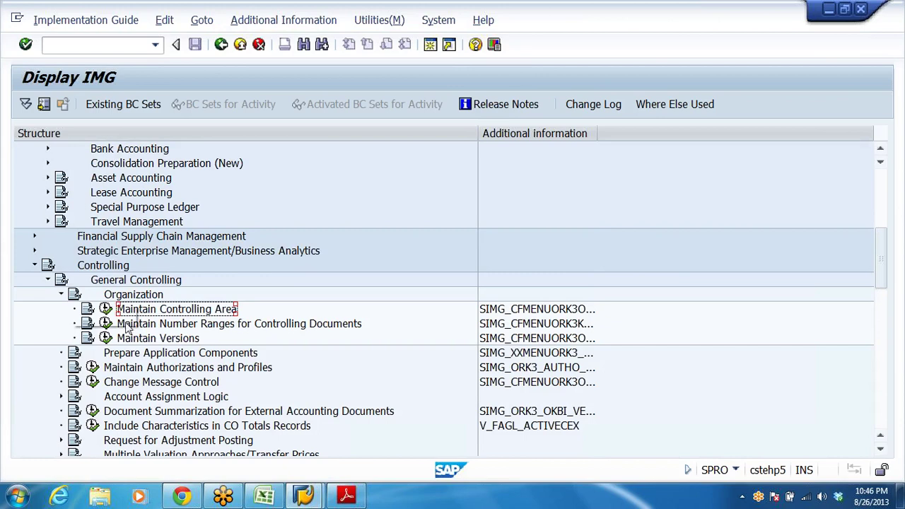
Open the Maintain Controlling Area activity from the Organization node to show the controlling areas' basic data
click(105, 309)
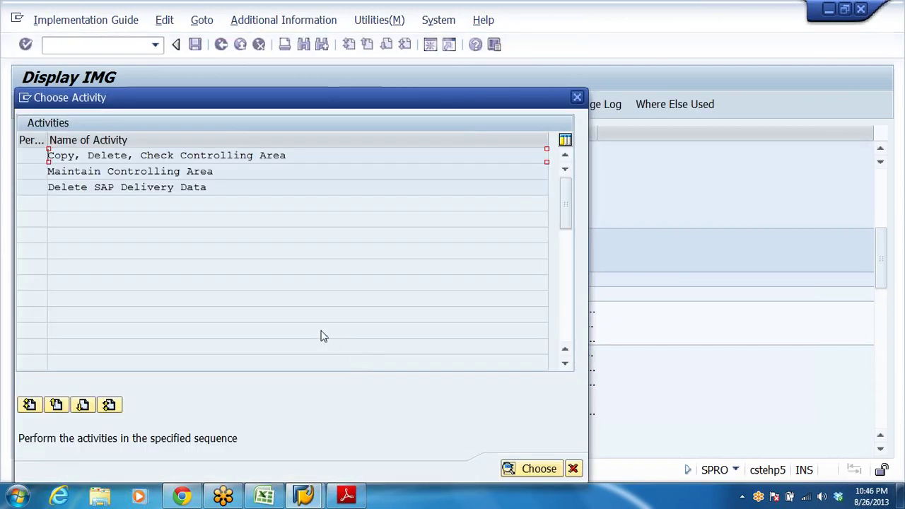
click(120, 171)
double_click(148, 172)
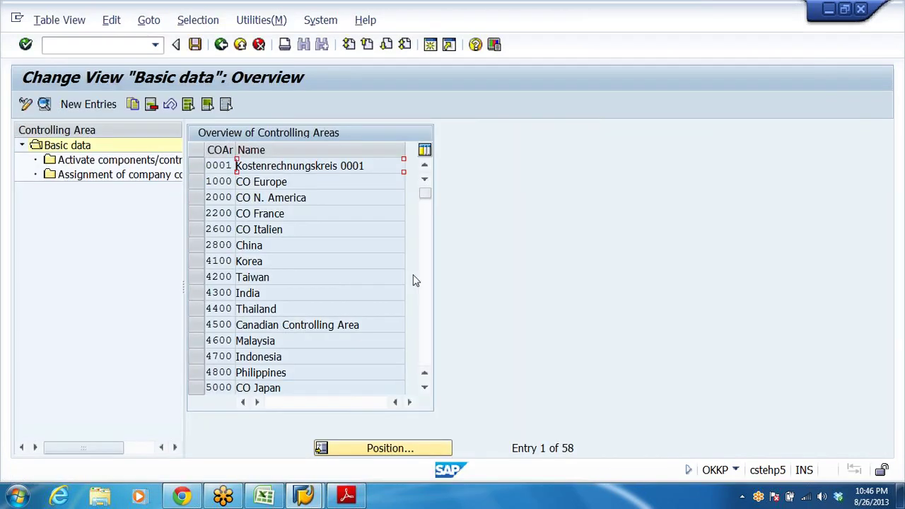
Create a new controlling area DRL named DRL CO AREA with assignment control Cross-company-code cost accounting
click(77, 104)
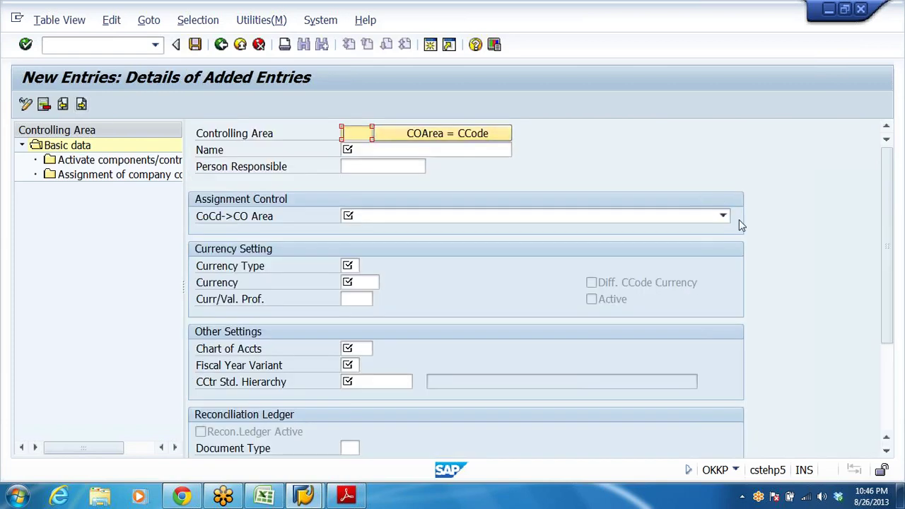
text(DR)
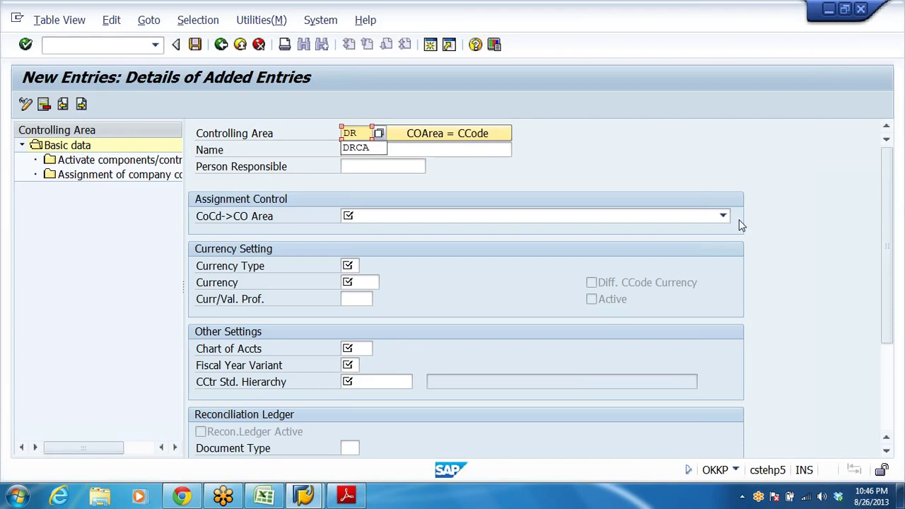
text(L)
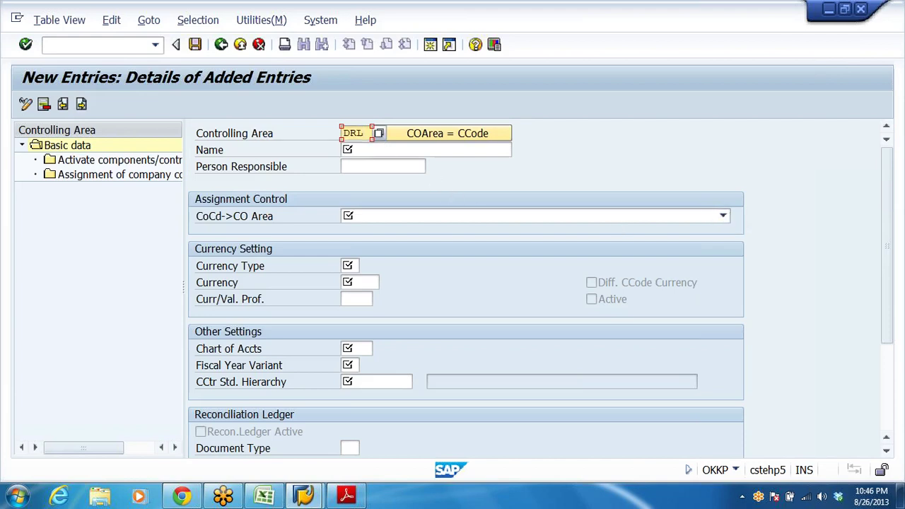
click(424, 149)
text(D)
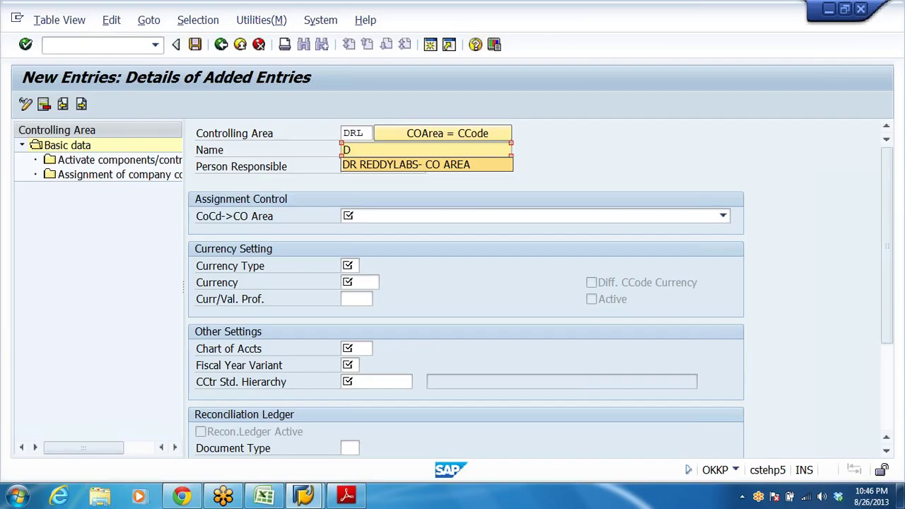
text(RL CO AREA)
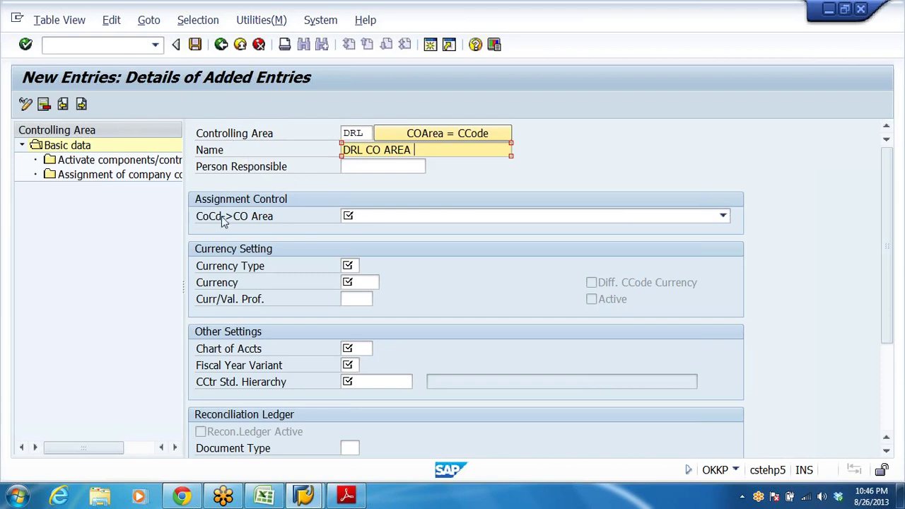
click(456, 216)
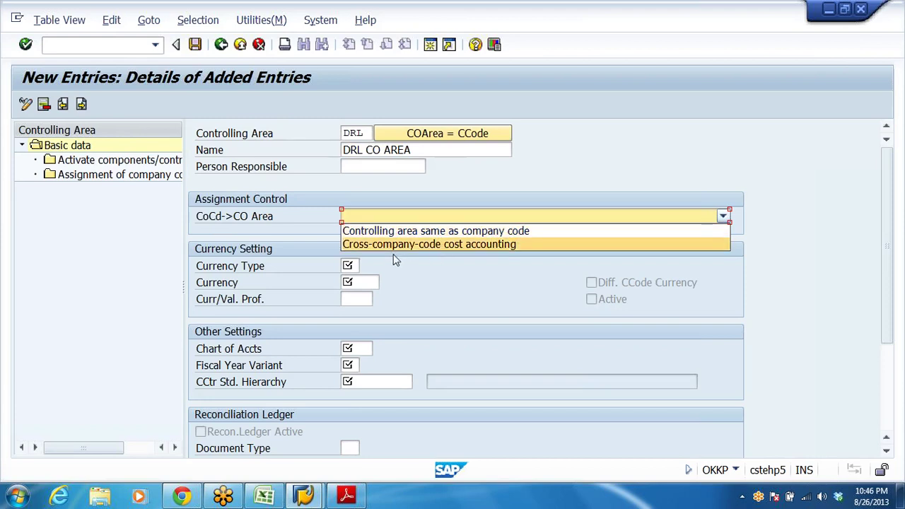
click(494, 246)
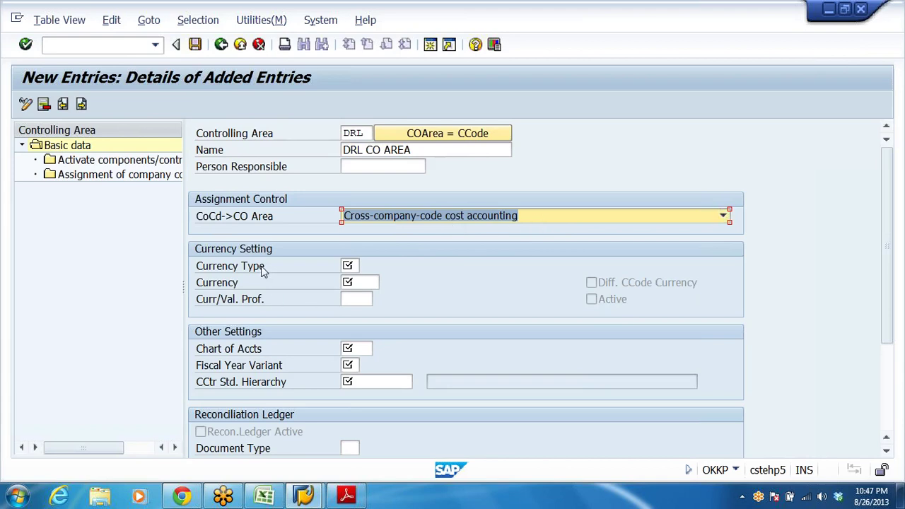
Set the controlling area's currency type to 10 (Company code currency) and its currency to INR
key(Tab)
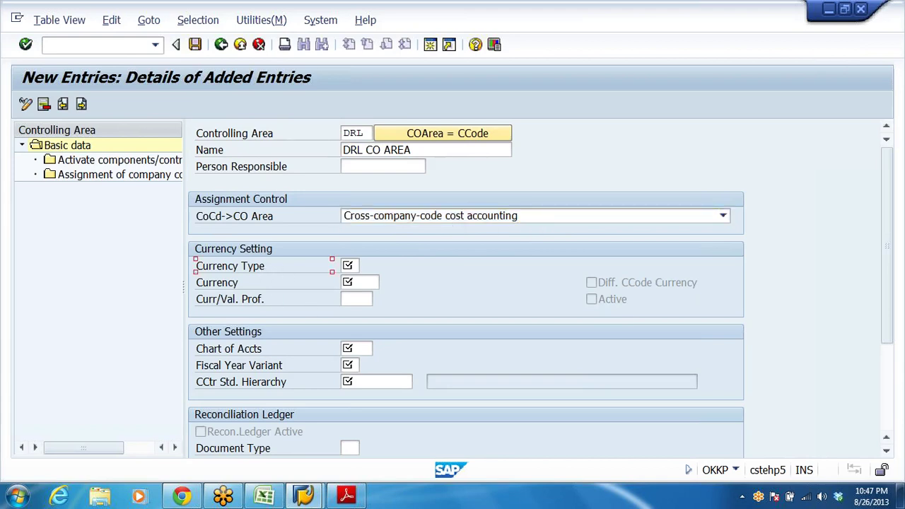
click(350, 265)
key(Escape)
click(365, 266)
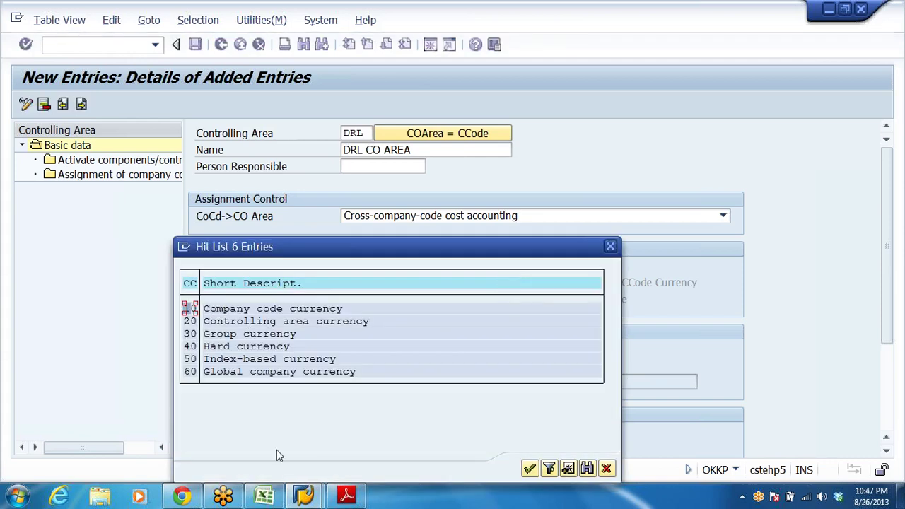
double_click(232, 309)
click(359, 282)
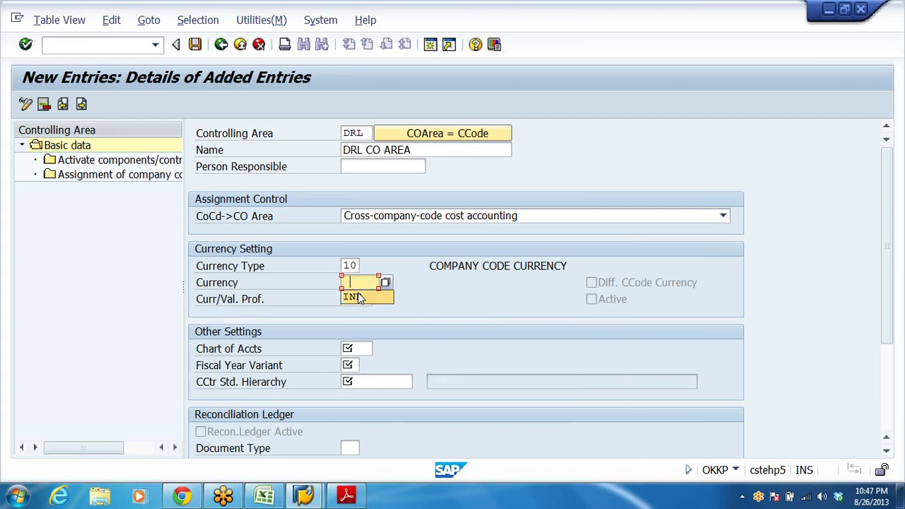
click(359, 298)
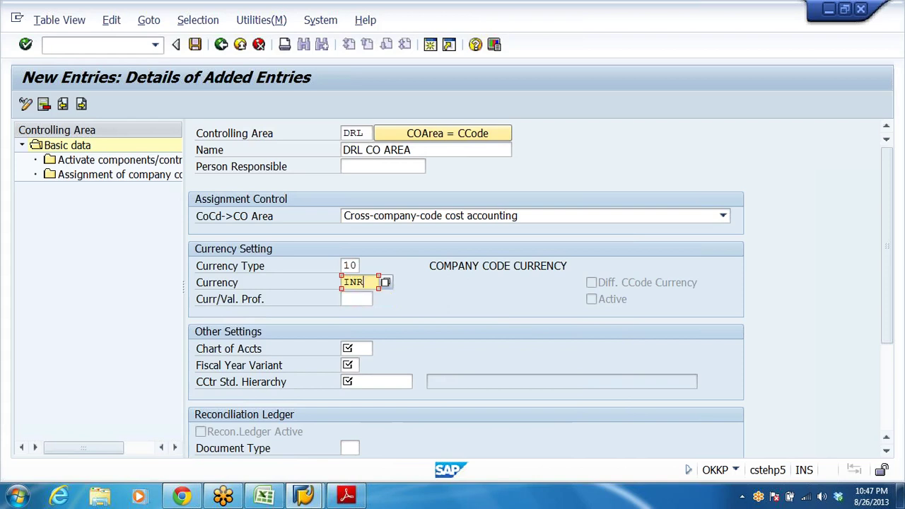
Set the controlling area's chart of accounts to DRL and its fiscal year variant to V3
click(258, 353)
click(353, 349)
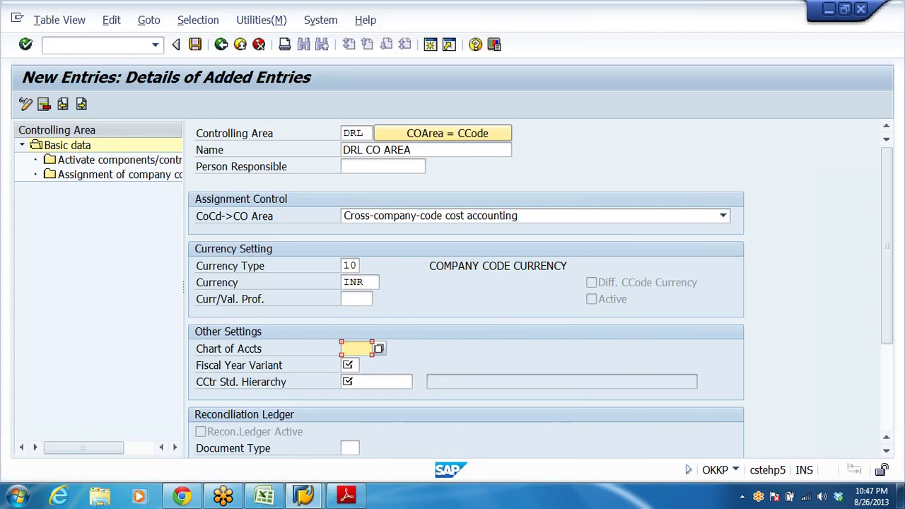
key(BackSpace)
text(DRL)
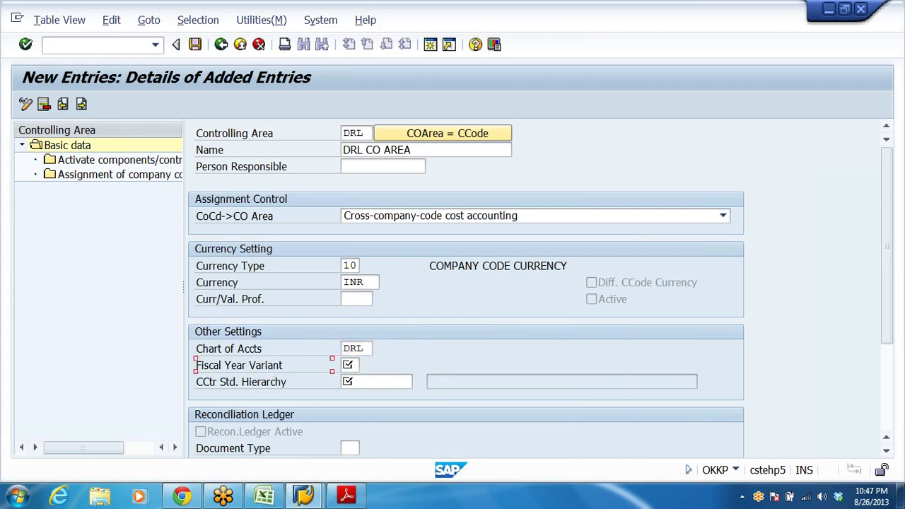
click(350, 365)
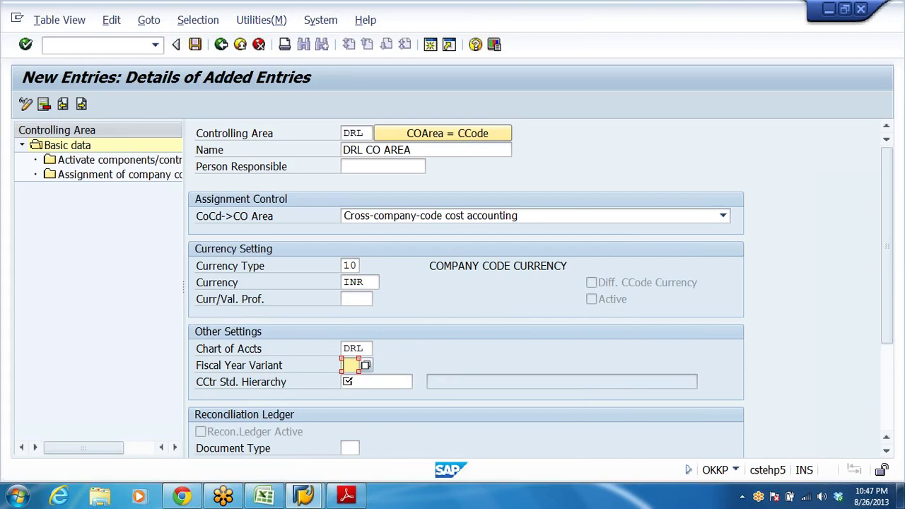
click(366, 365)
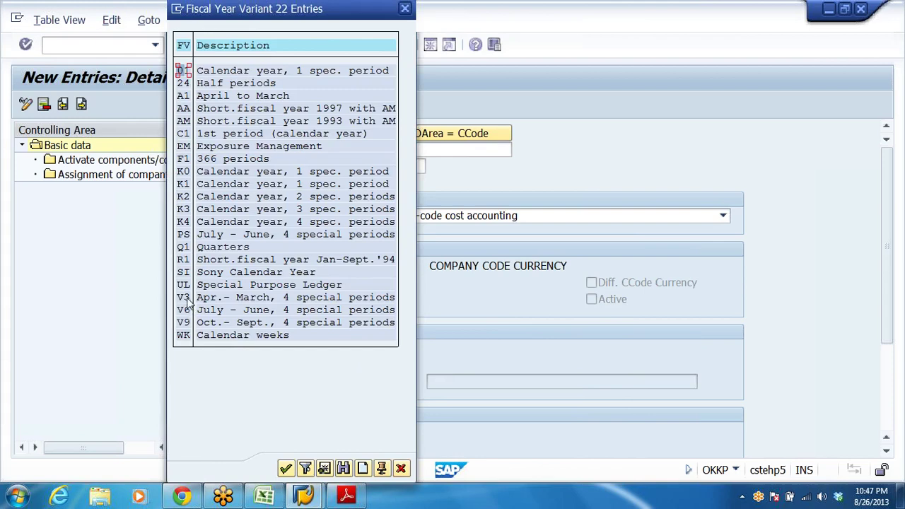
key(Escape)
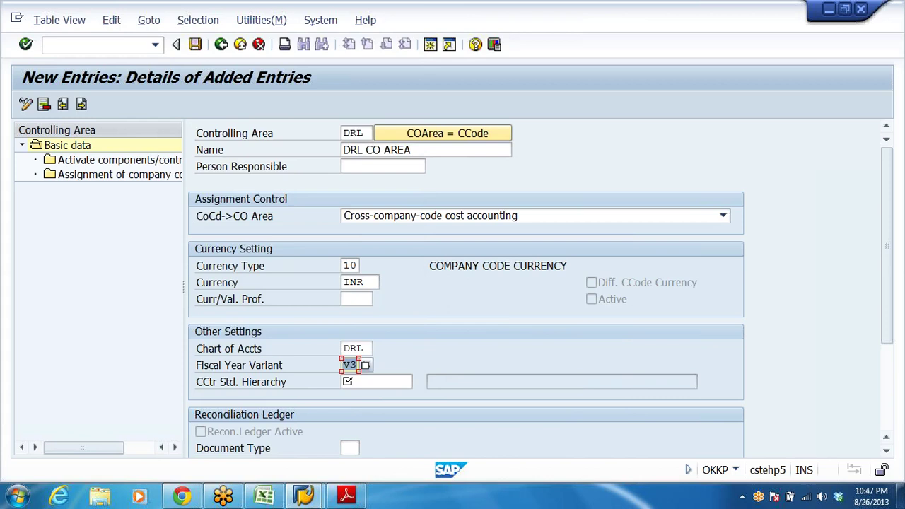
Set the controlling area's cost center standard hierarchy to DRLSTHIER and save the entry under customizing request CSTK900068
click(375, 382)
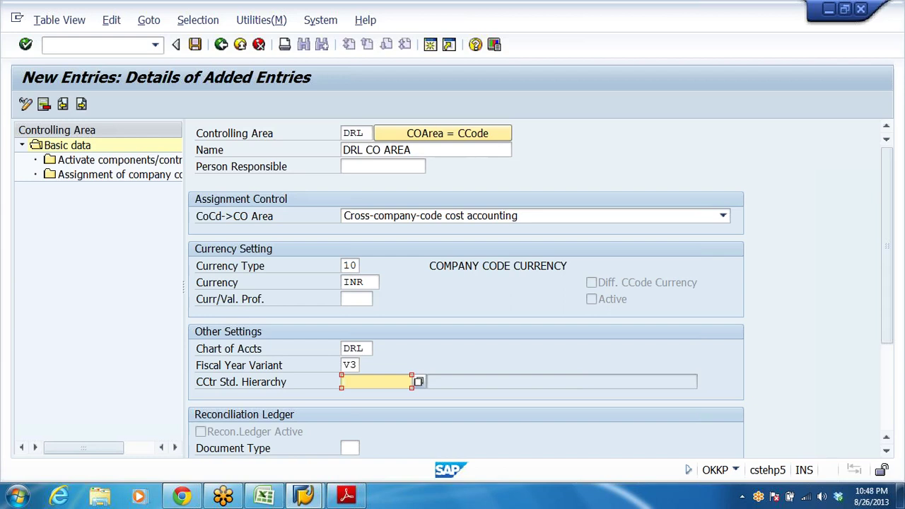
key(Tab)
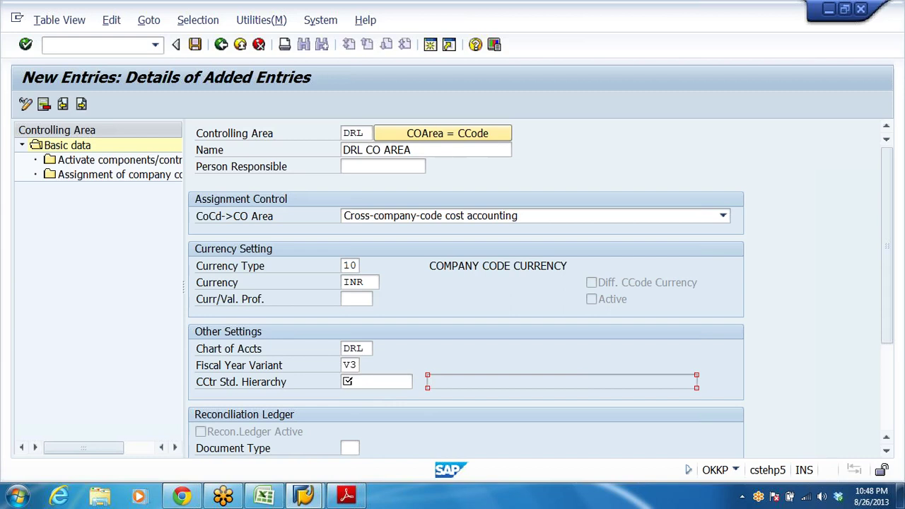
click(374, 382)
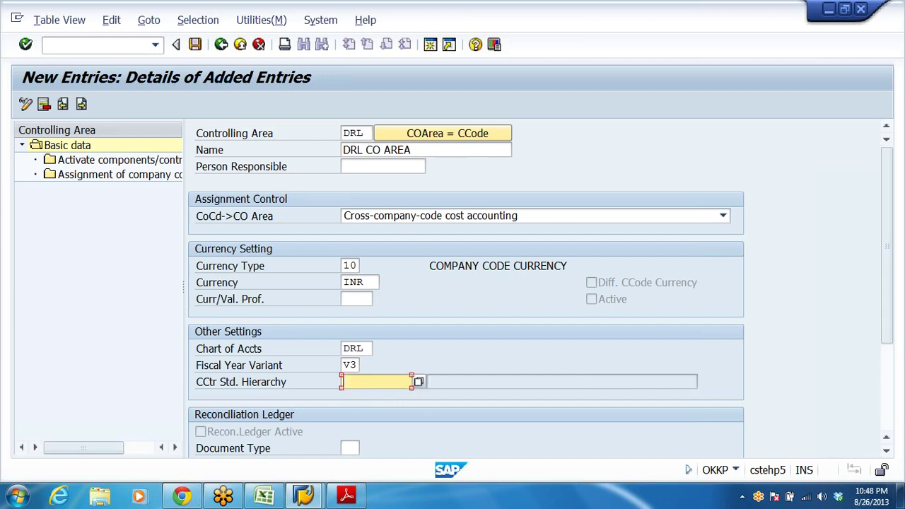
text(DRLSTHIER)
click(364, 381)
click(194, 45)
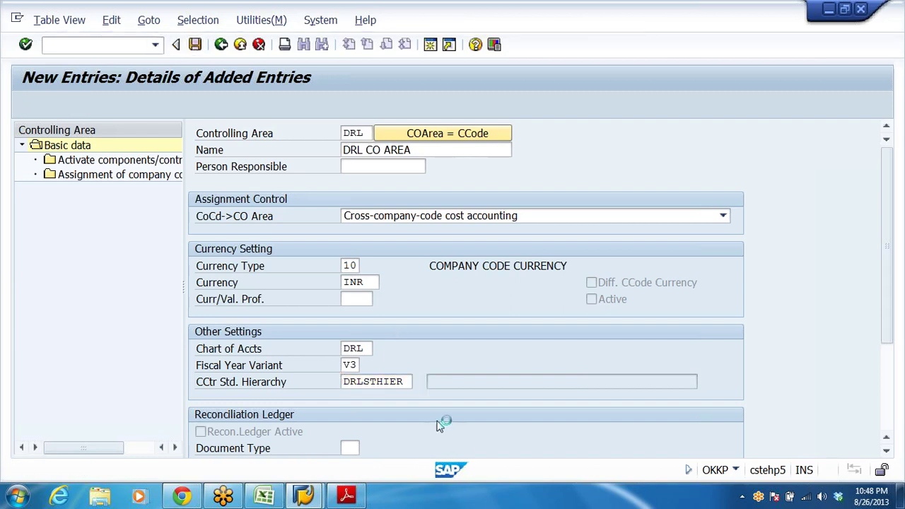
click(262, 342)
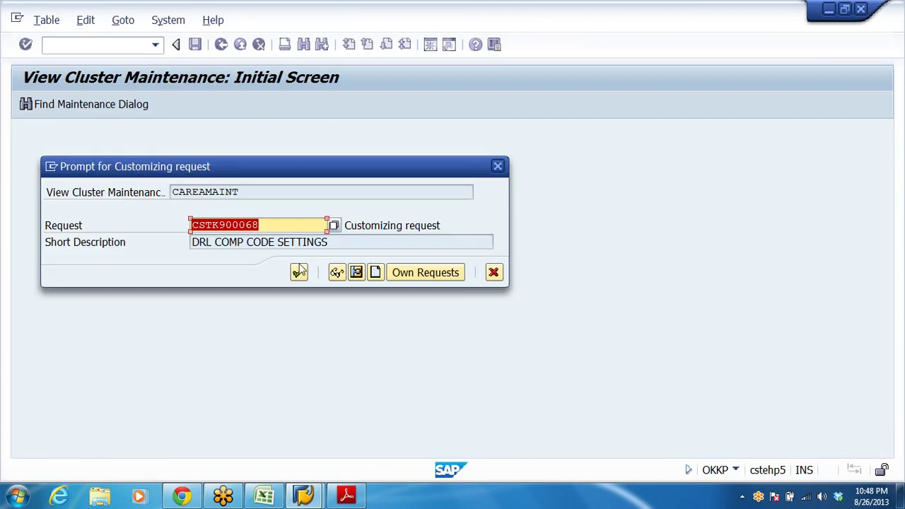
click(299, 272)
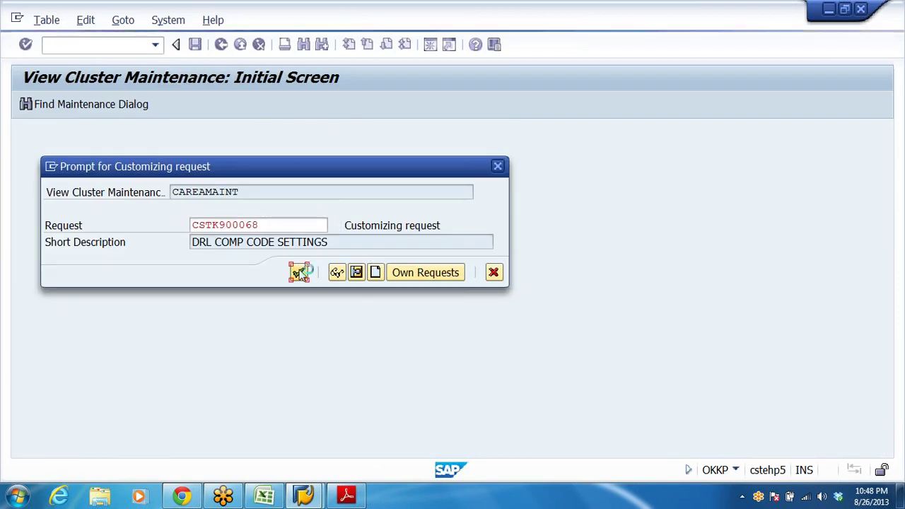
click(70, 174)
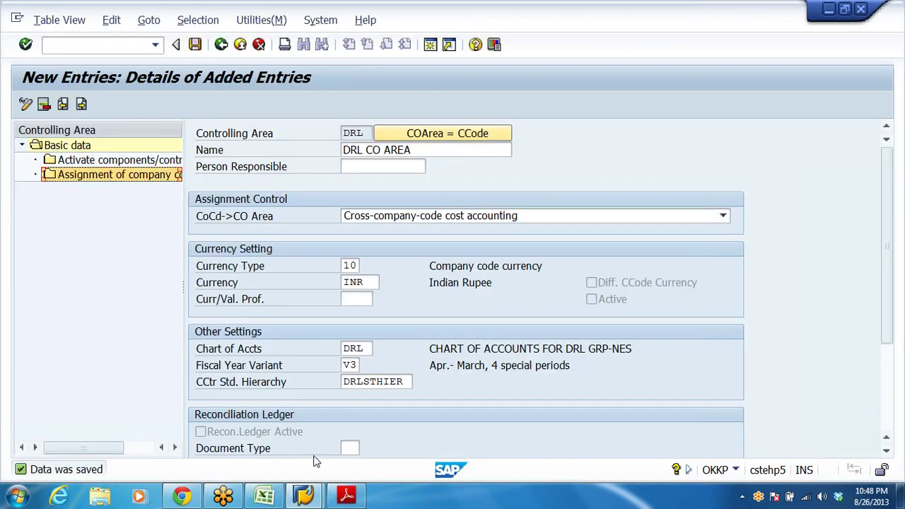
Switch to the DRL_GRP workbook in Excel and examine the NBFA cost center hierarchy diagram on the CC & PC GRP sheet
click(263, 496)
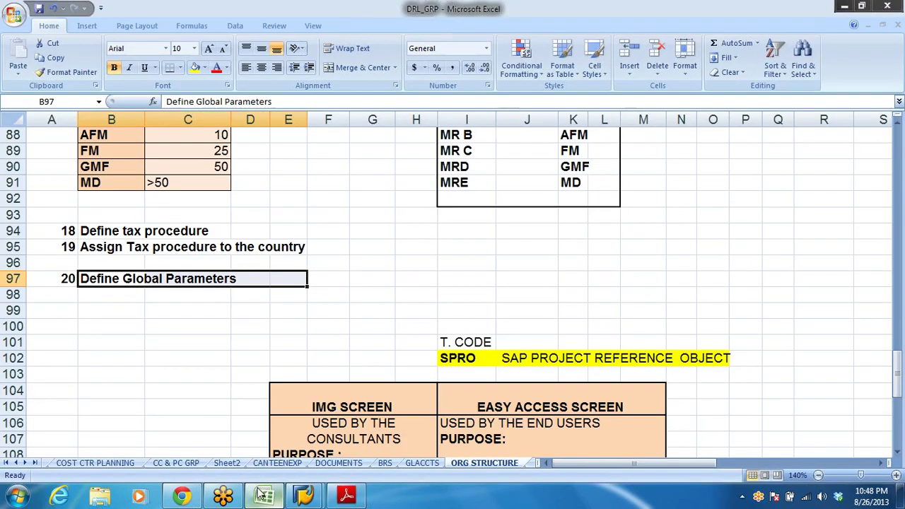
click(10, 463)
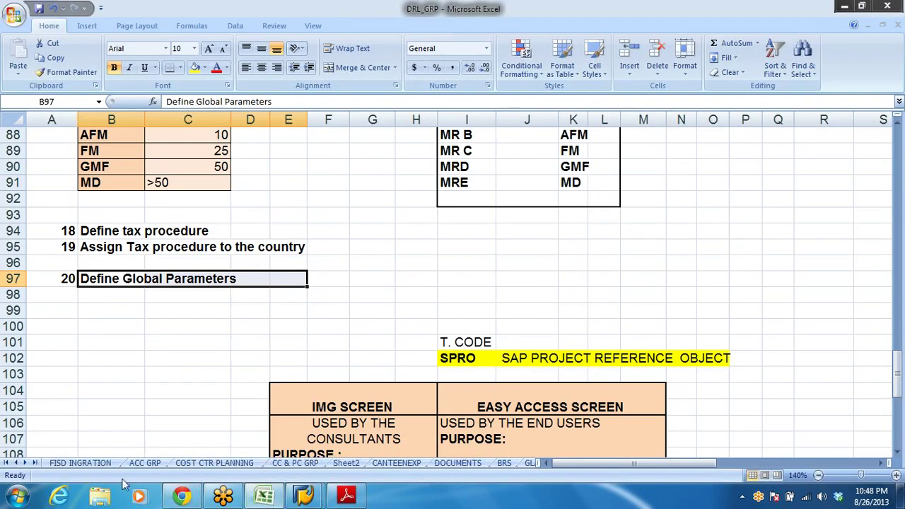
click(305, 464)
scroll(362, 323, up, 2)
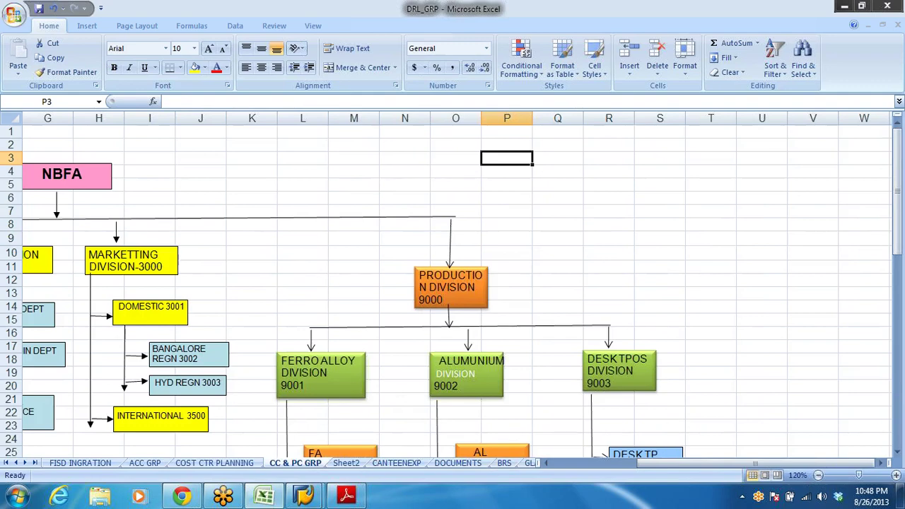
drag(677, 465, 587, 465)
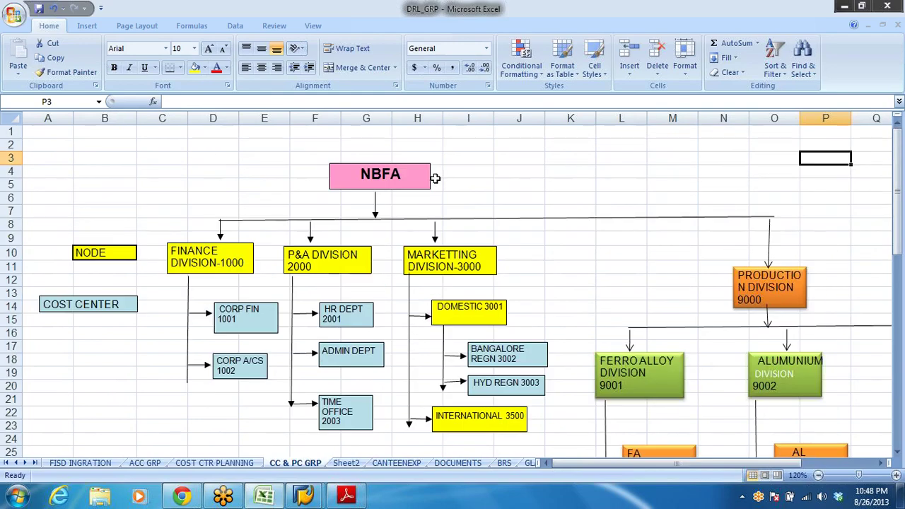
drag(437, 181, 149, 175)
click(567, 173)
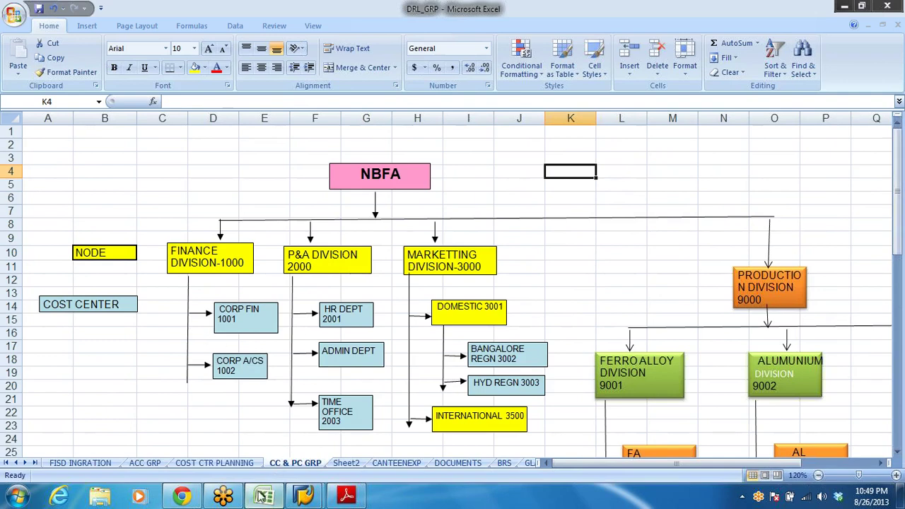
mouse_move(263, 497)
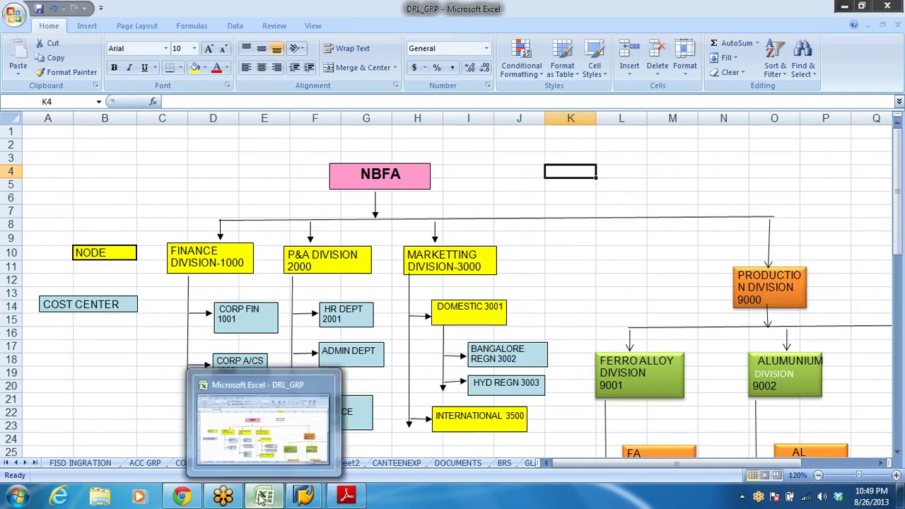
mouse_move(304, 496)
click(271, 454)
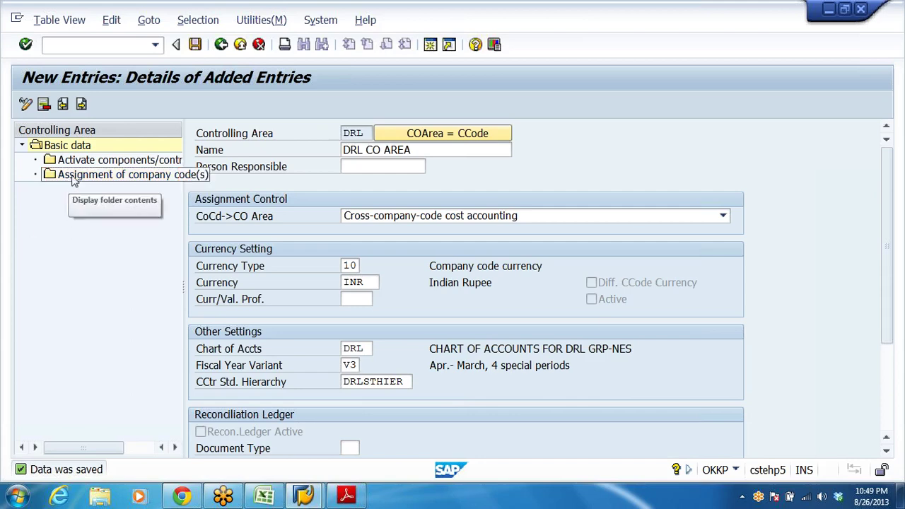
Assign company code DRL to controlling area DRL and save the assignment
drag(184, 213, 305, 214)
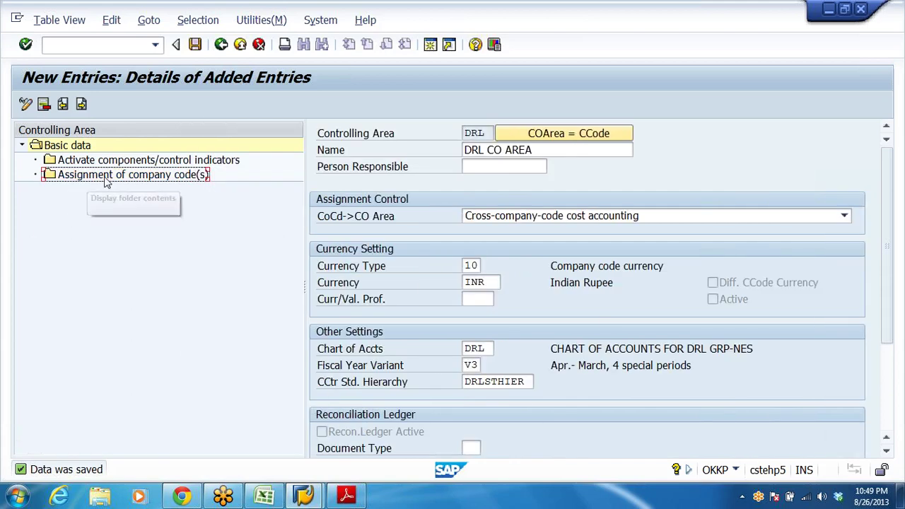
click(122, 161)
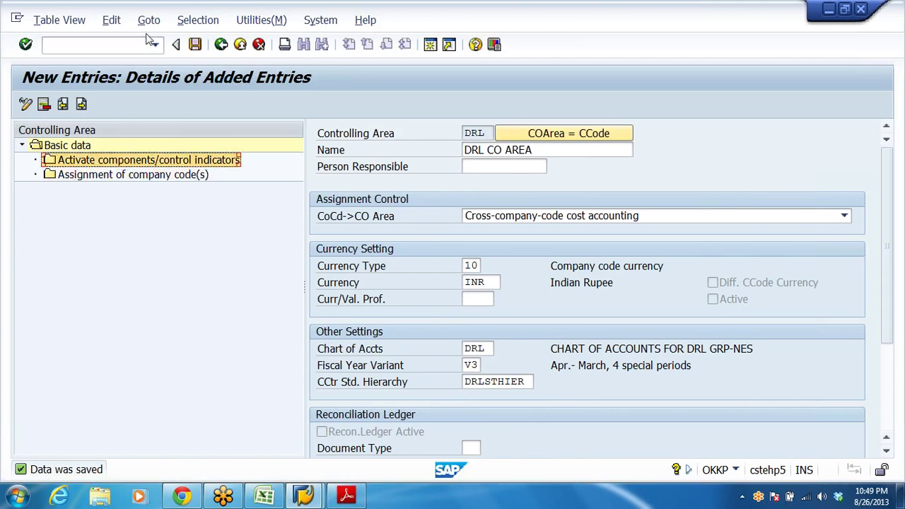
double_click(50, 174)
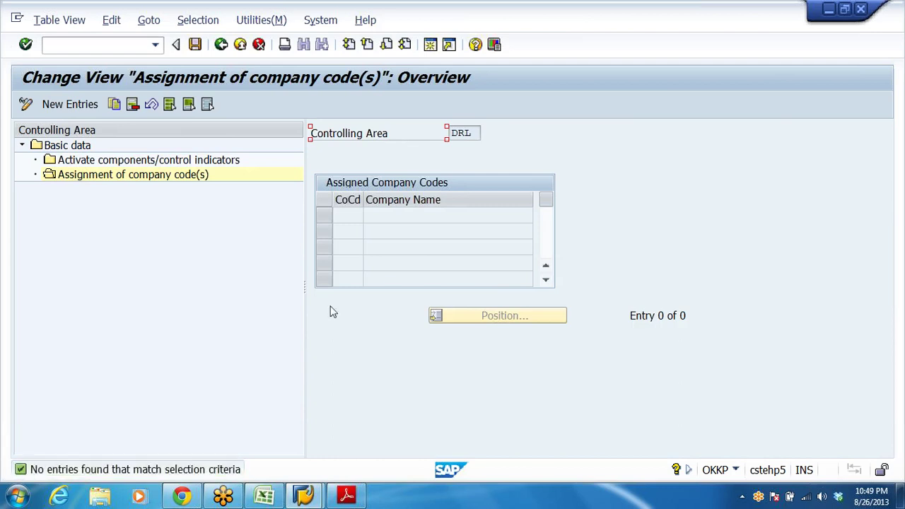
click(56, 103)
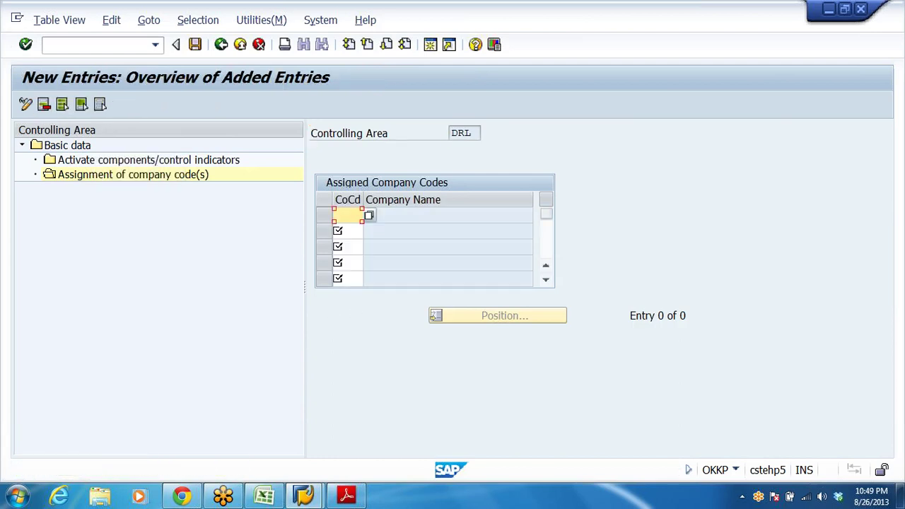
click(368, 217)
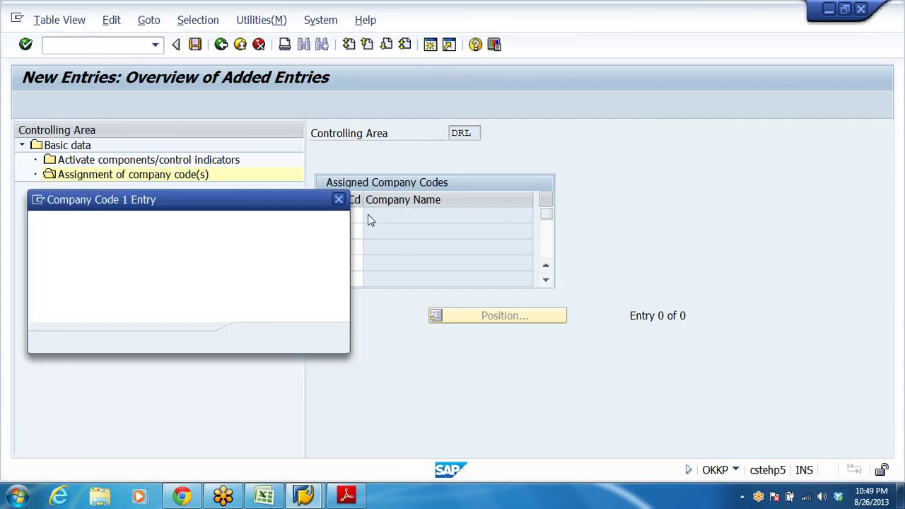
click(90, 267)
click(89, 265)
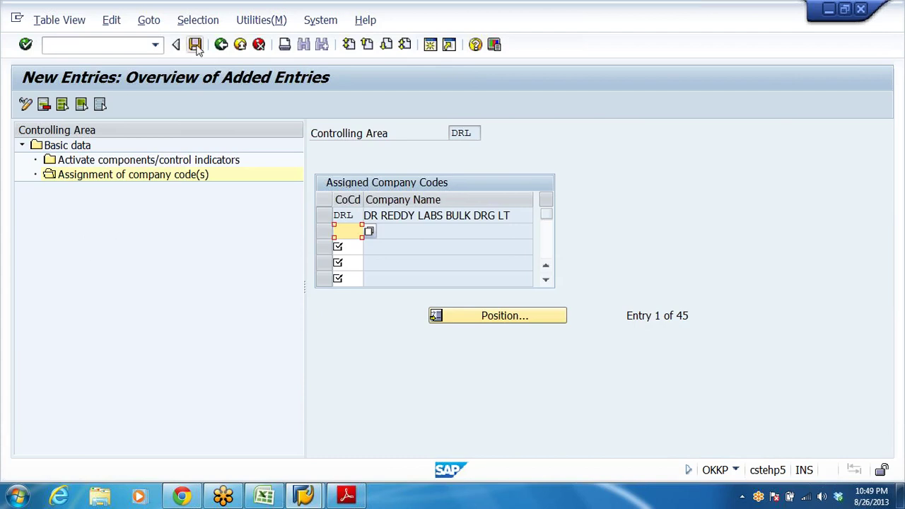
click(465, 292)
key(ctrl+s)
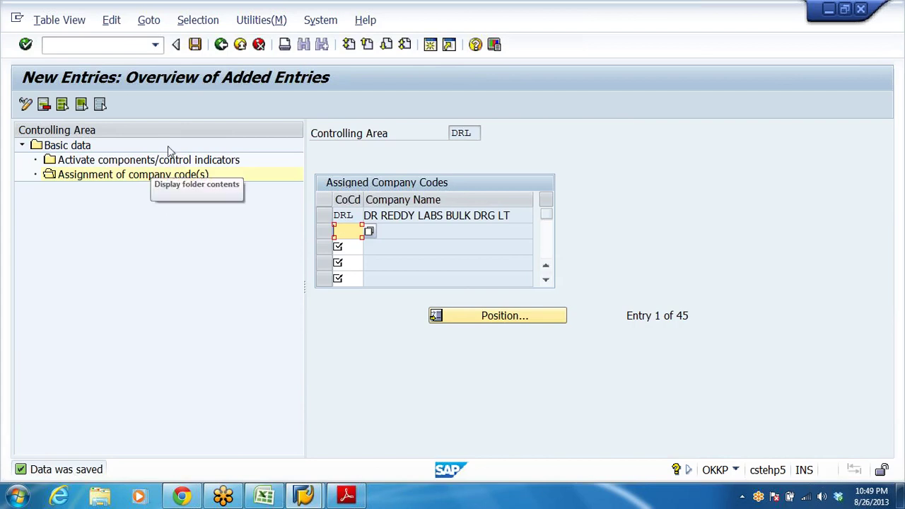
Add a control indicator entry for controlling area DRL starting in fiscal year 2013, save it and leave the entry
double_click(115, 161)
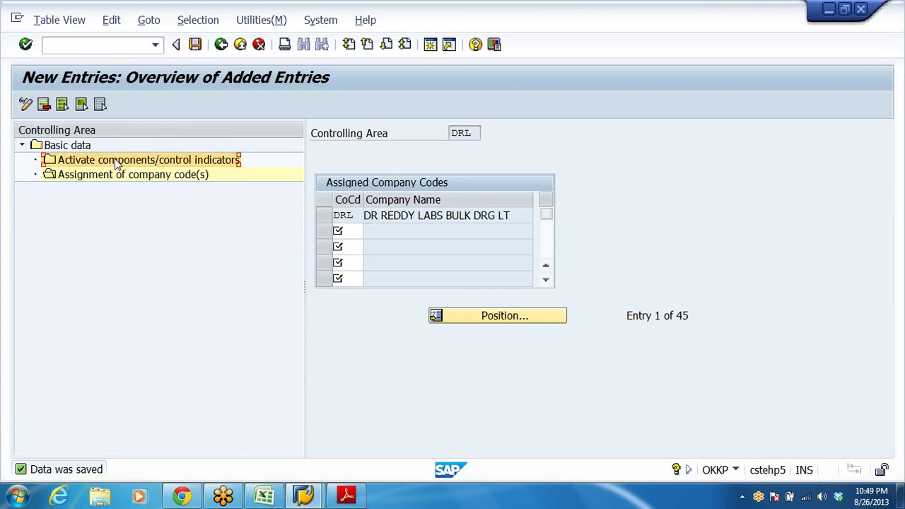
click(70, 106)
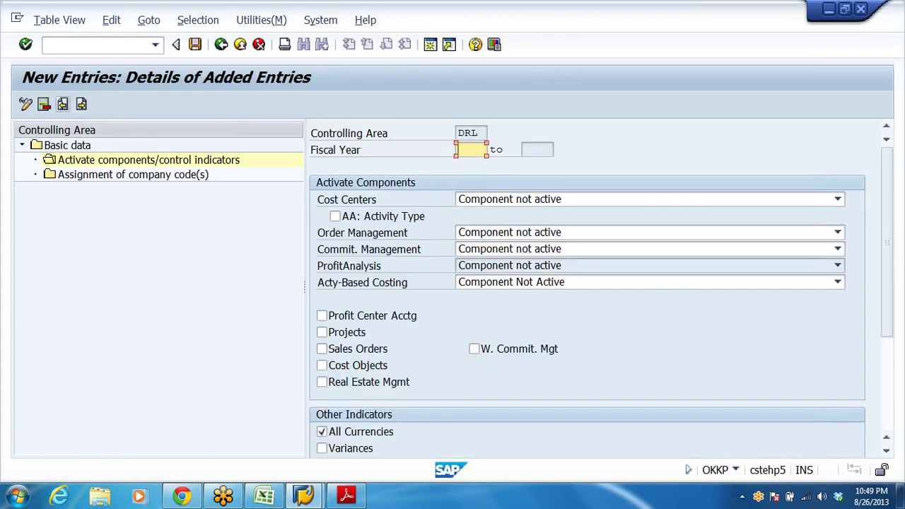
key(BackSpace)
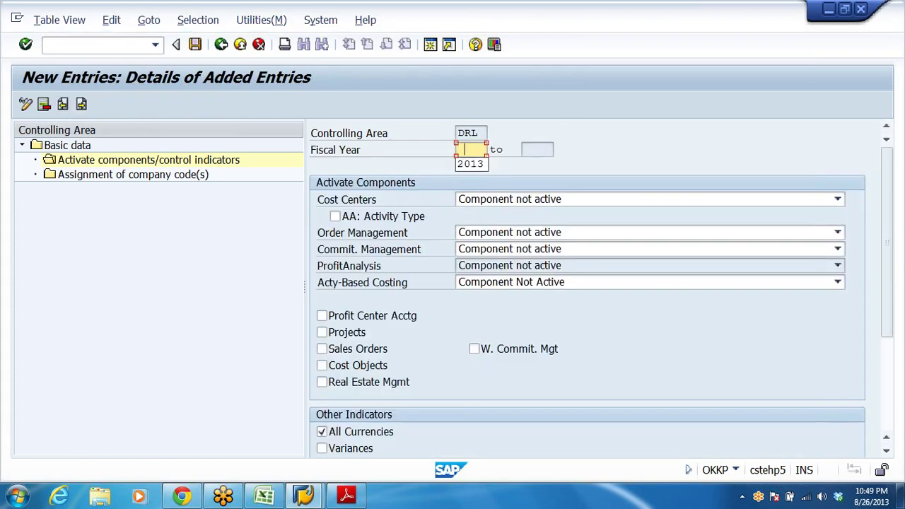
click(481, 165)
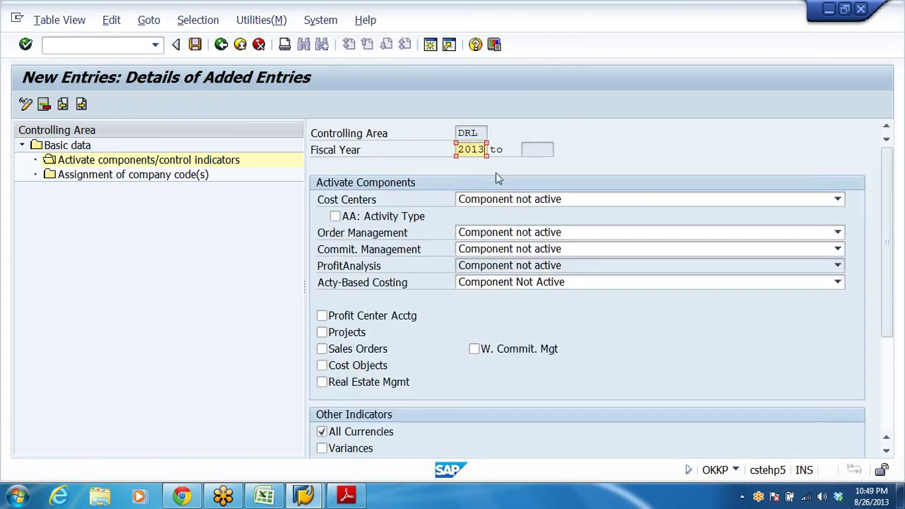
click(195, 45)
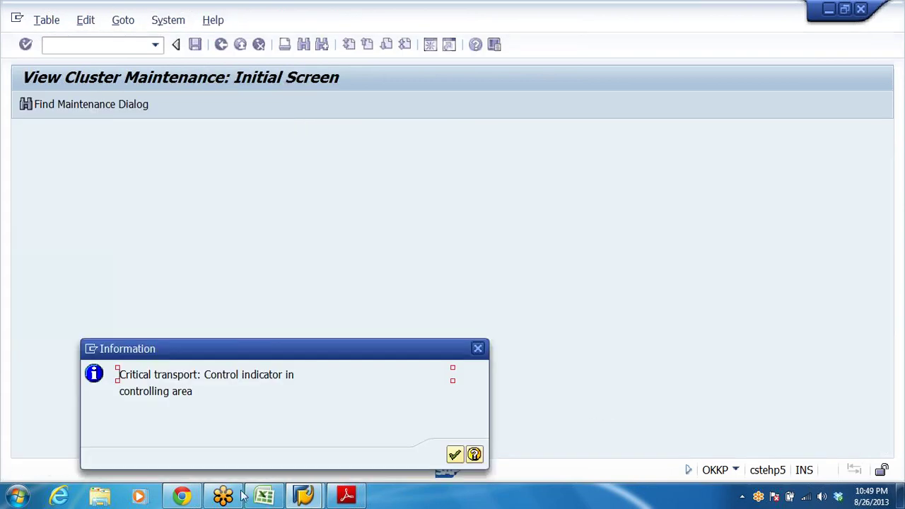
click(455, 454)
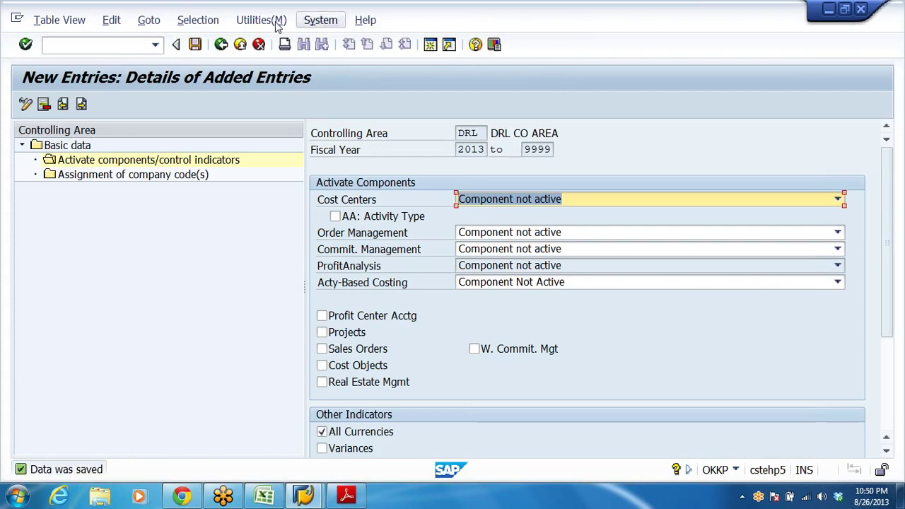
click(220, 44)
click(221, 44)
click(220, 44)
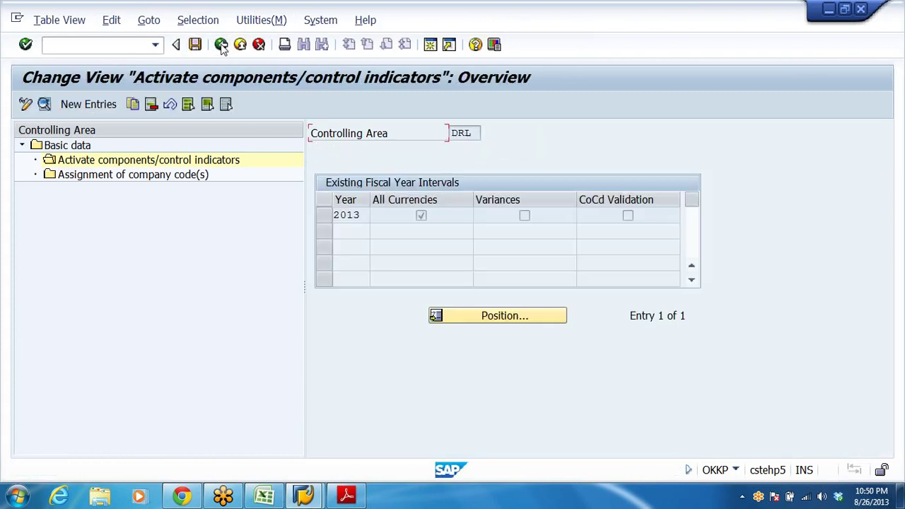